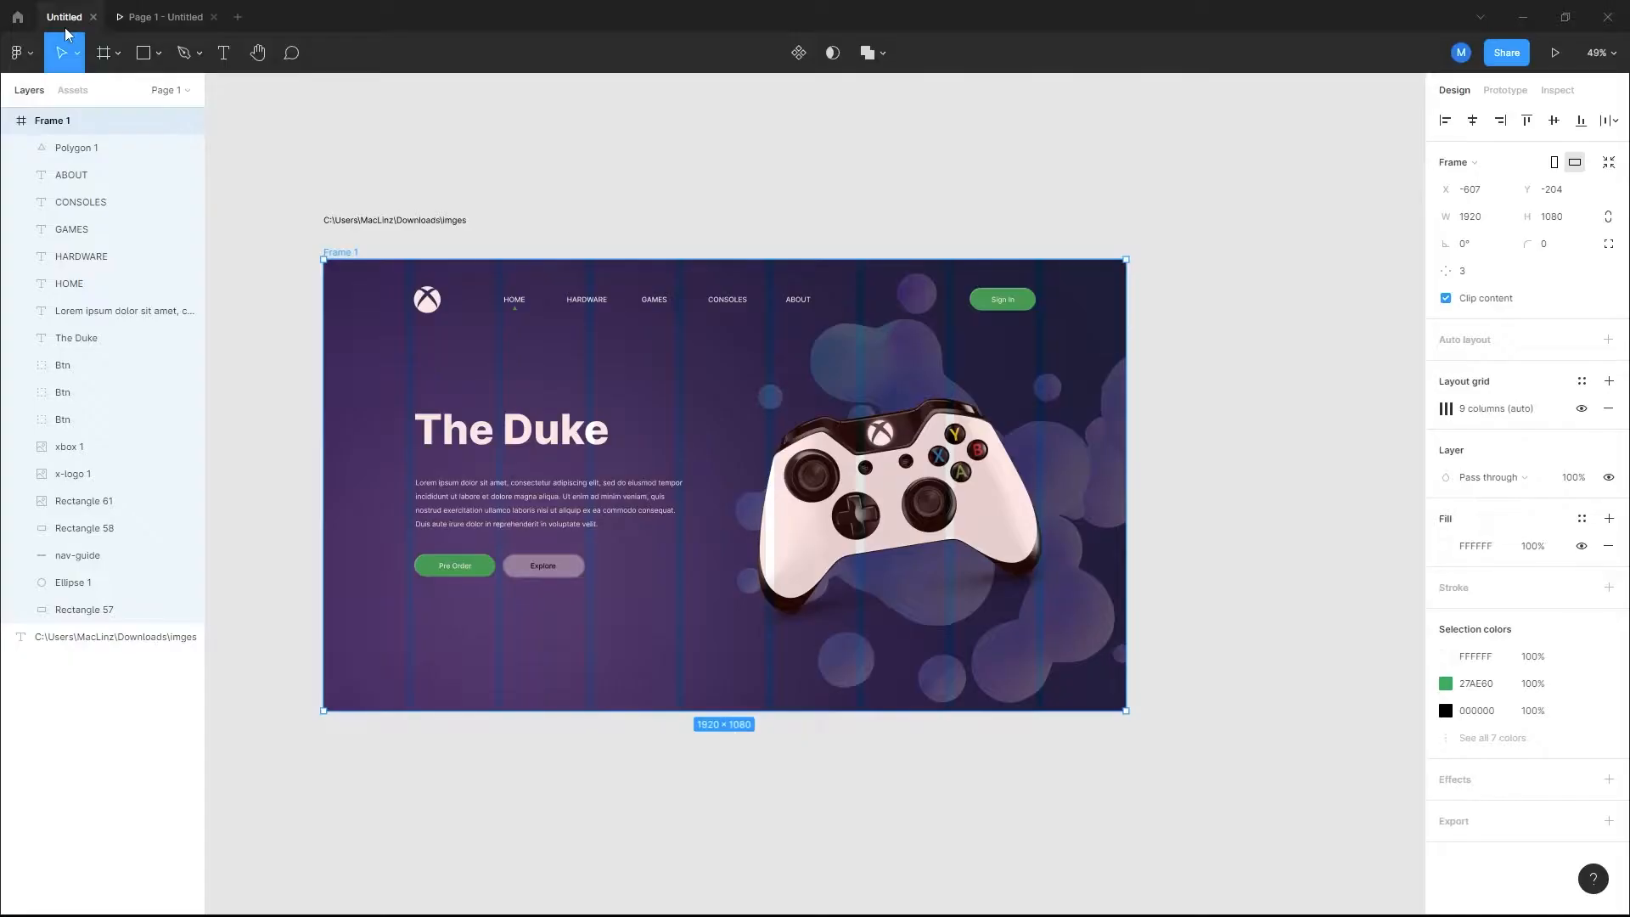
Step: Collapse Frame 1 in the layer list and place a new frame on the empty canvas beside it
scroll(600, 420, up, 3)
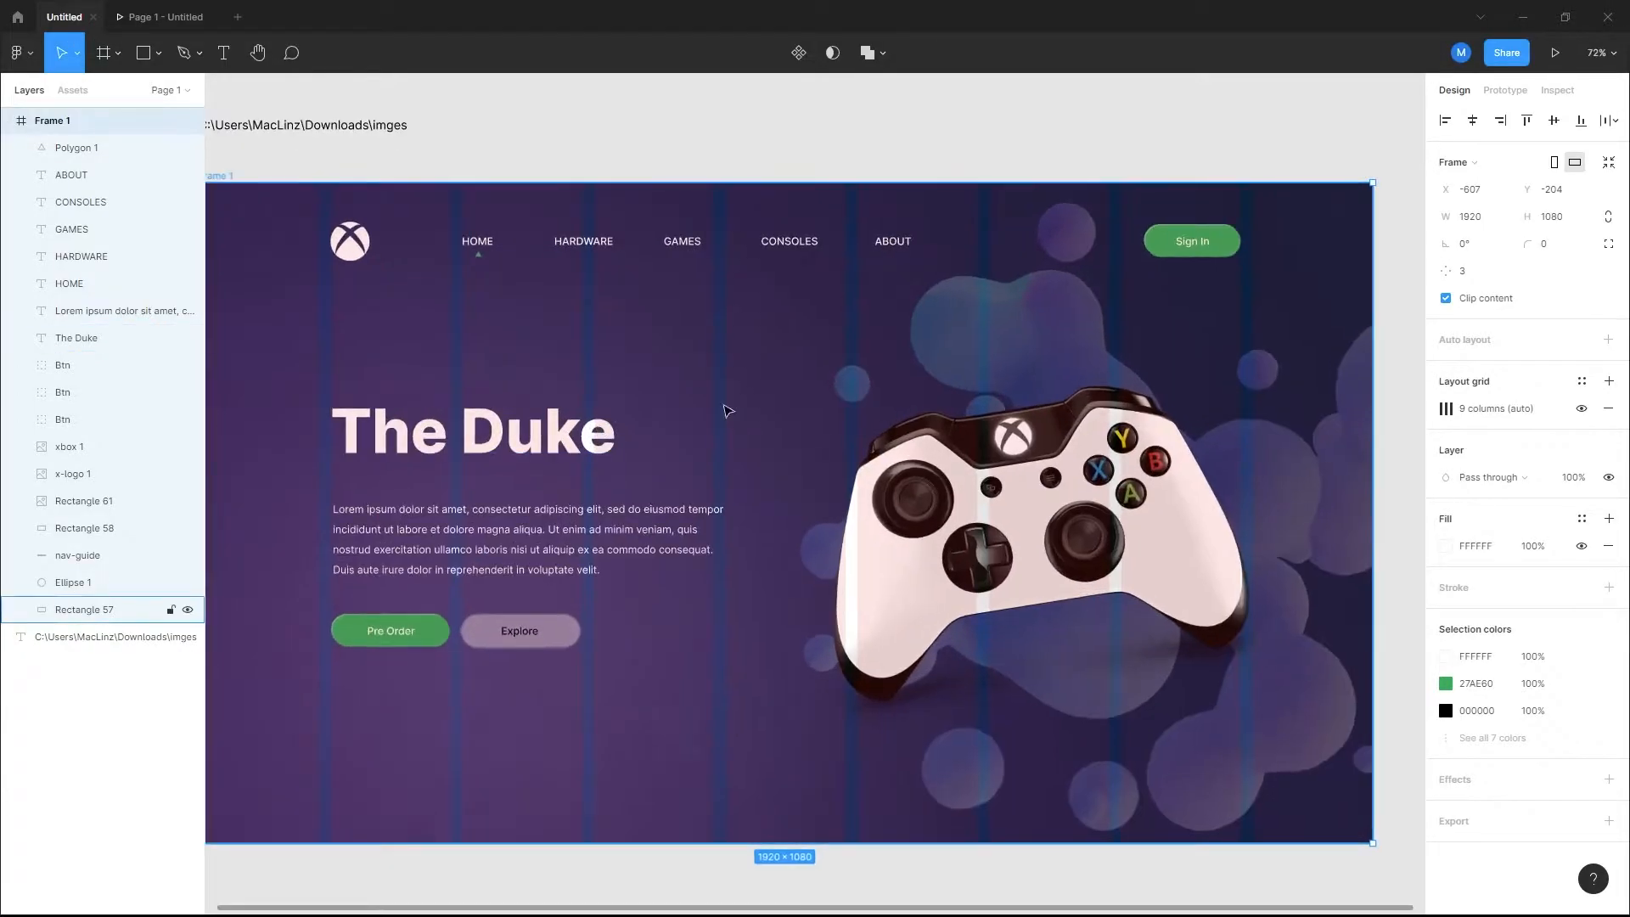
scroll(679, 429, down, 1)
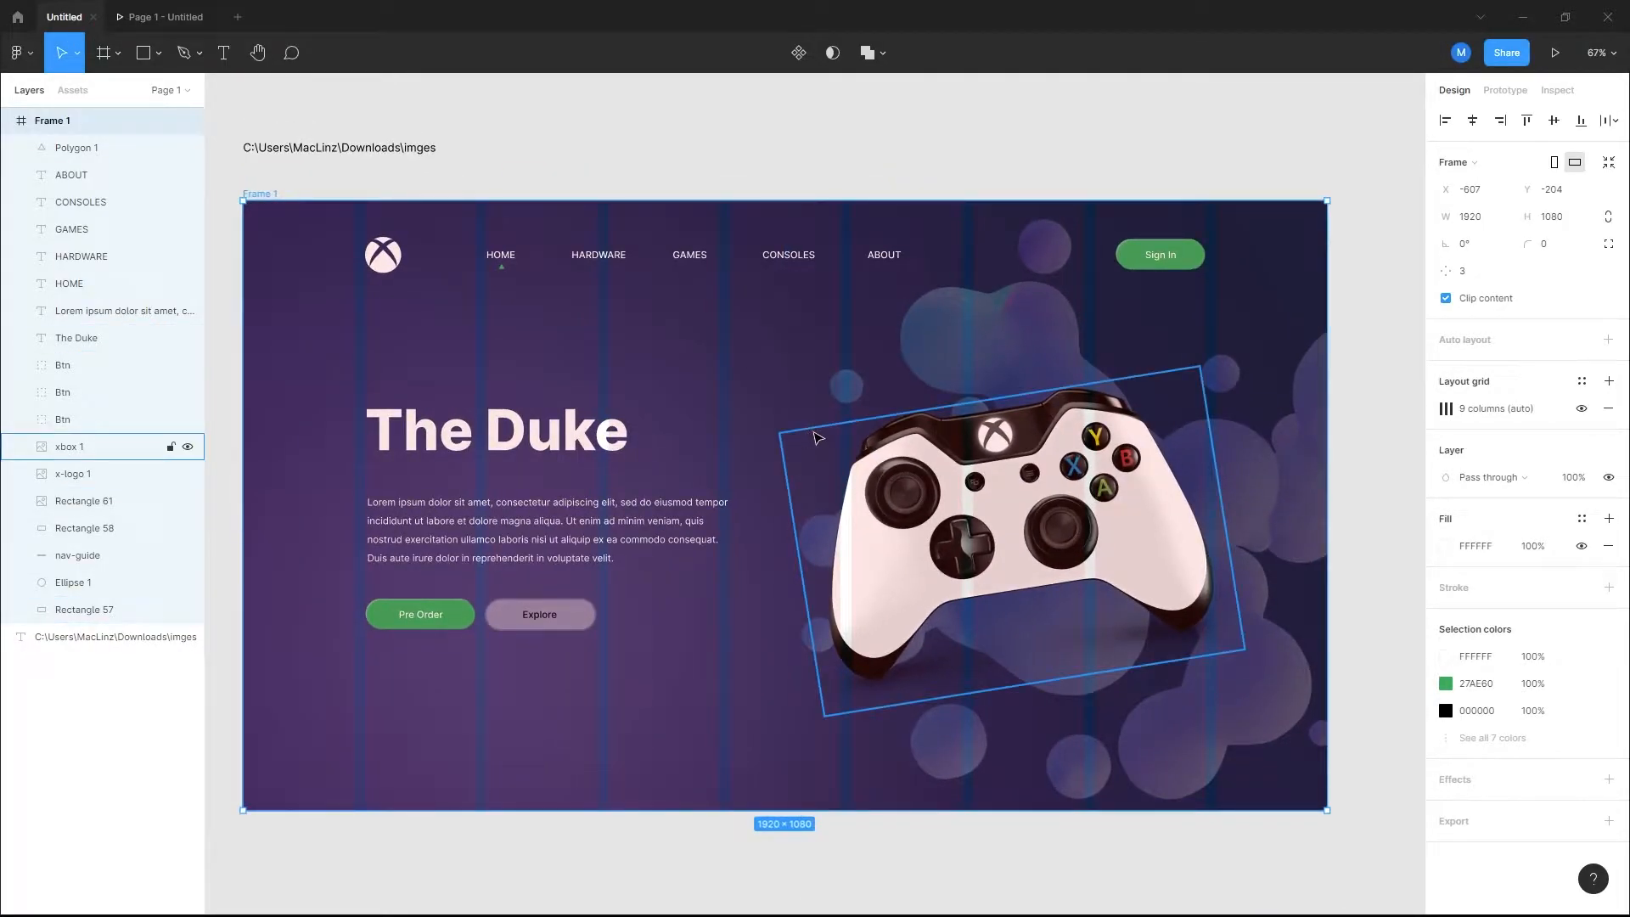
scroll(818, 437, down, 2)
scroll(854, 441, right, 5)
scroll(702, 466, right, 5)
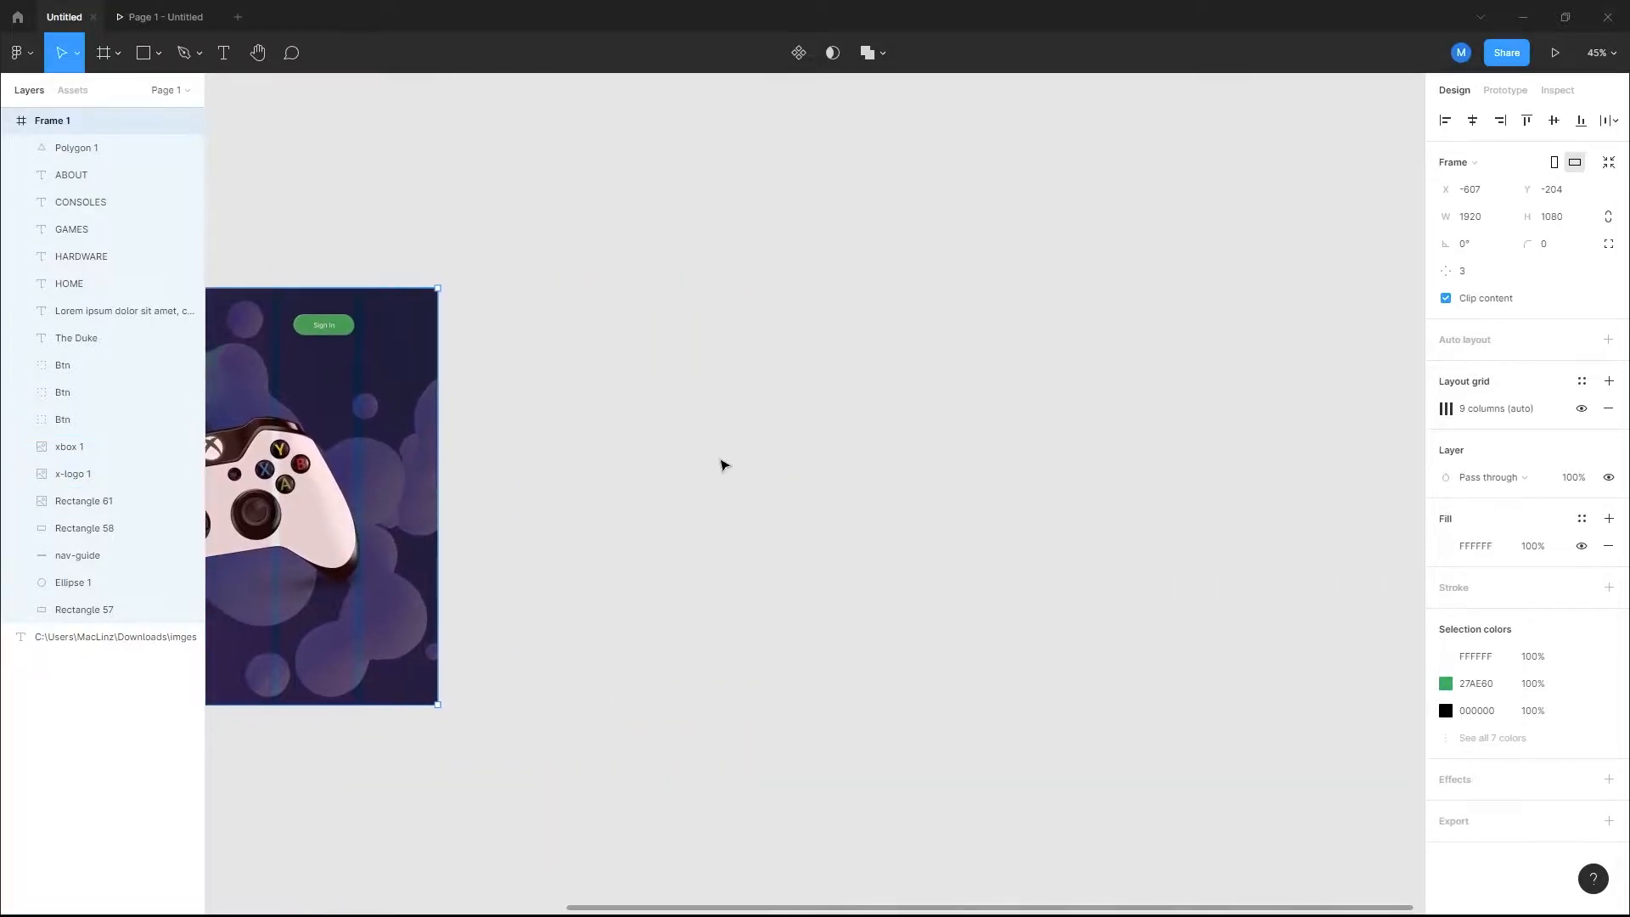
click(10, 124)
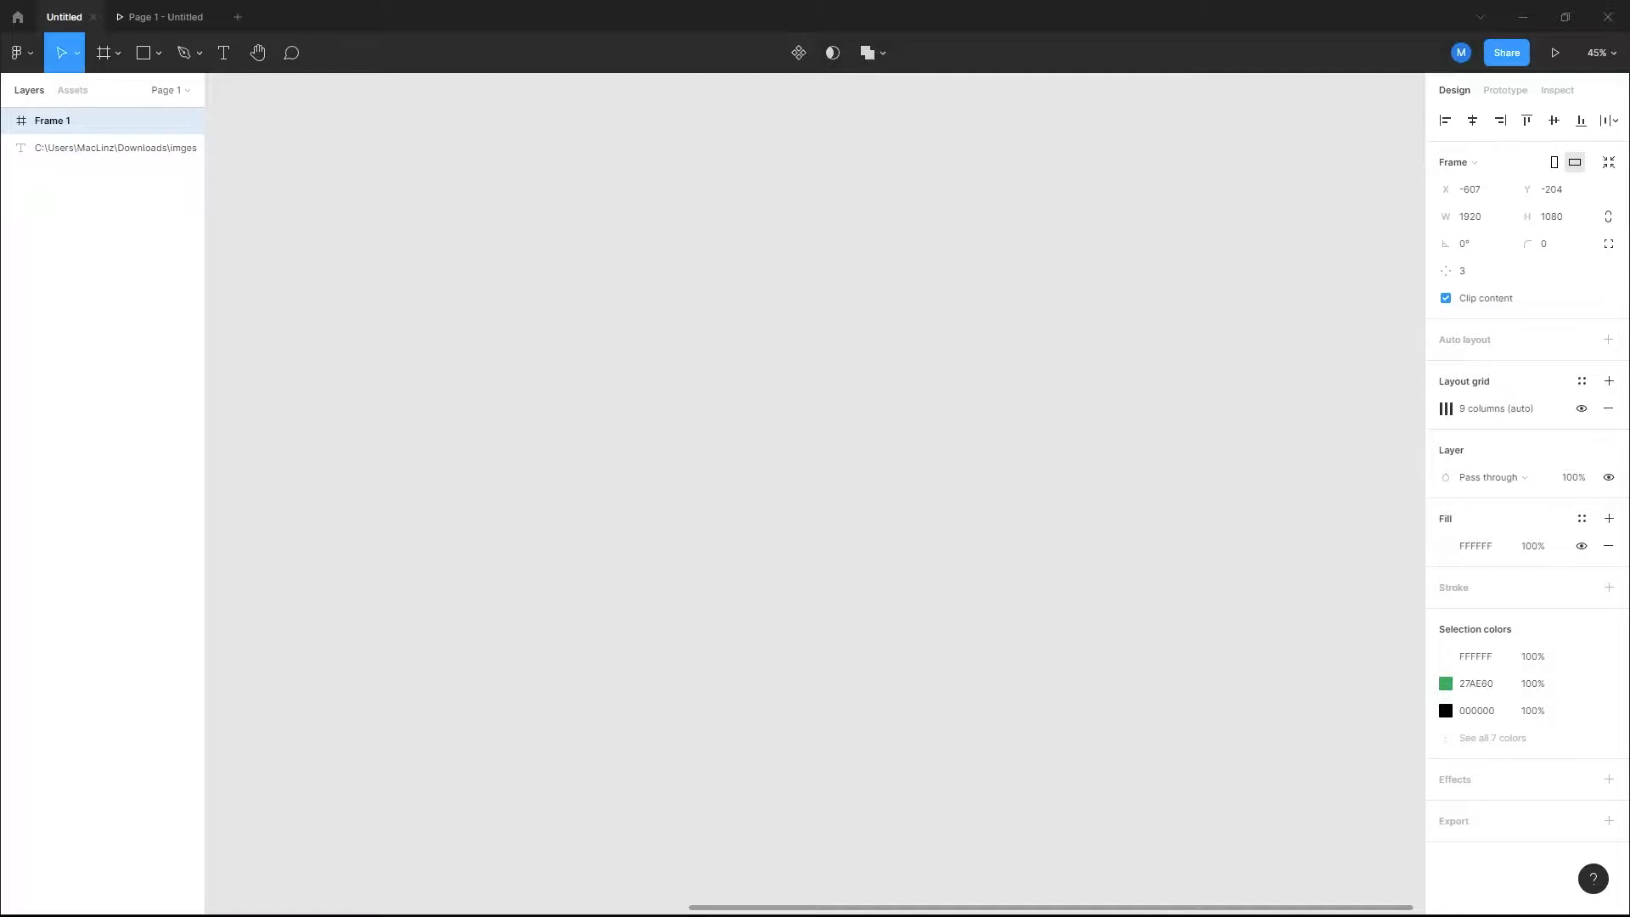
click(105, 53)
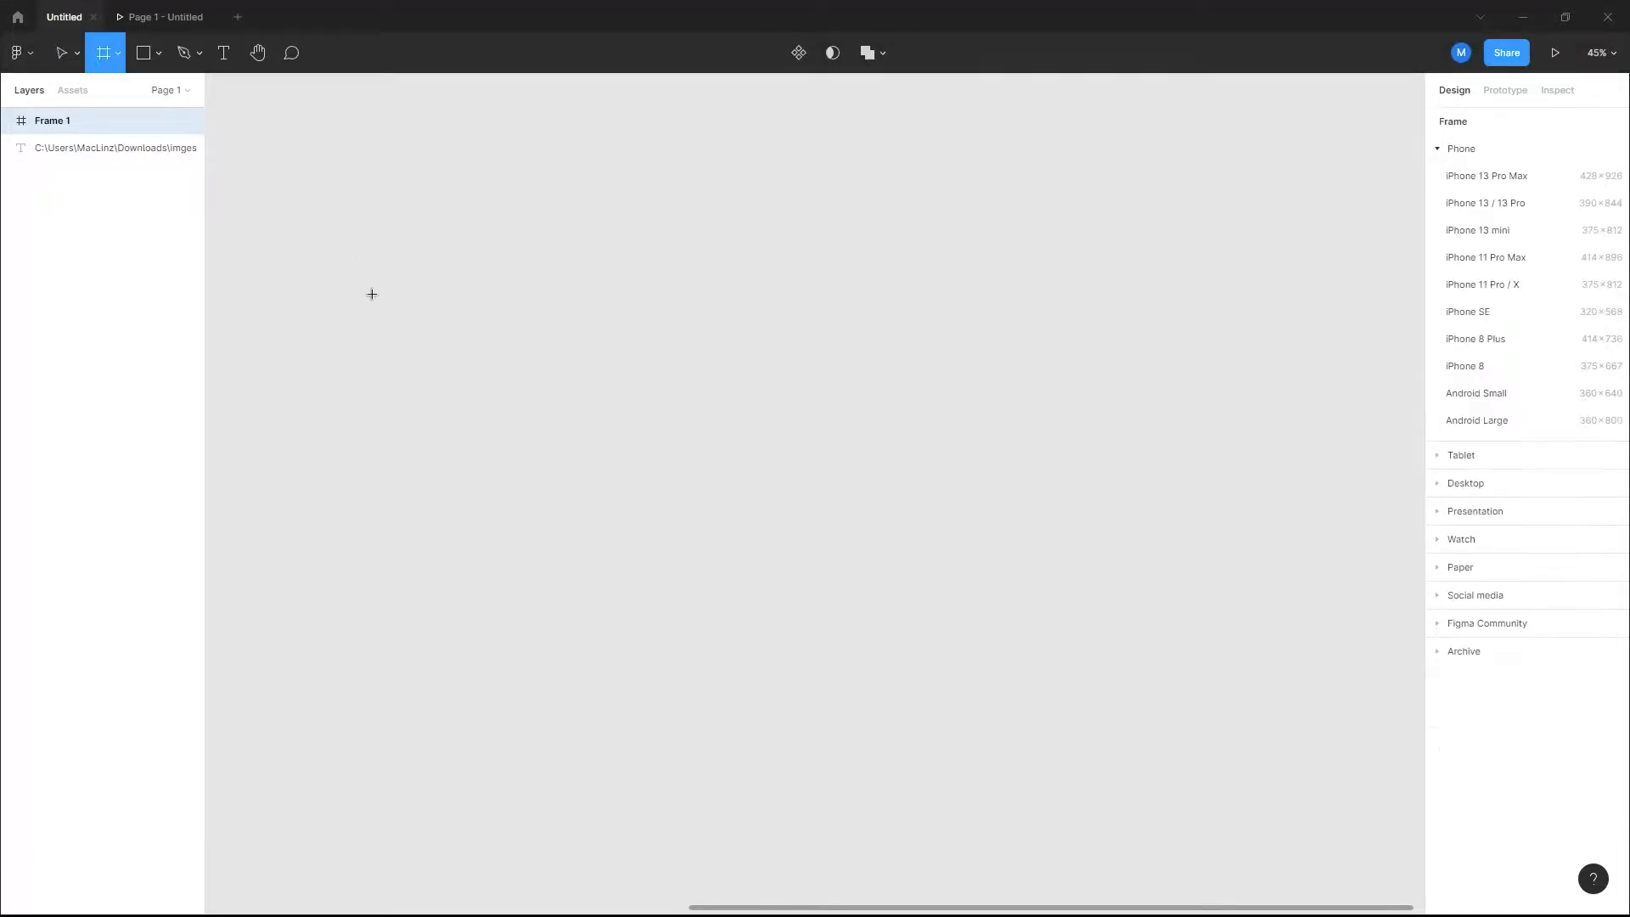
click(371, 293)
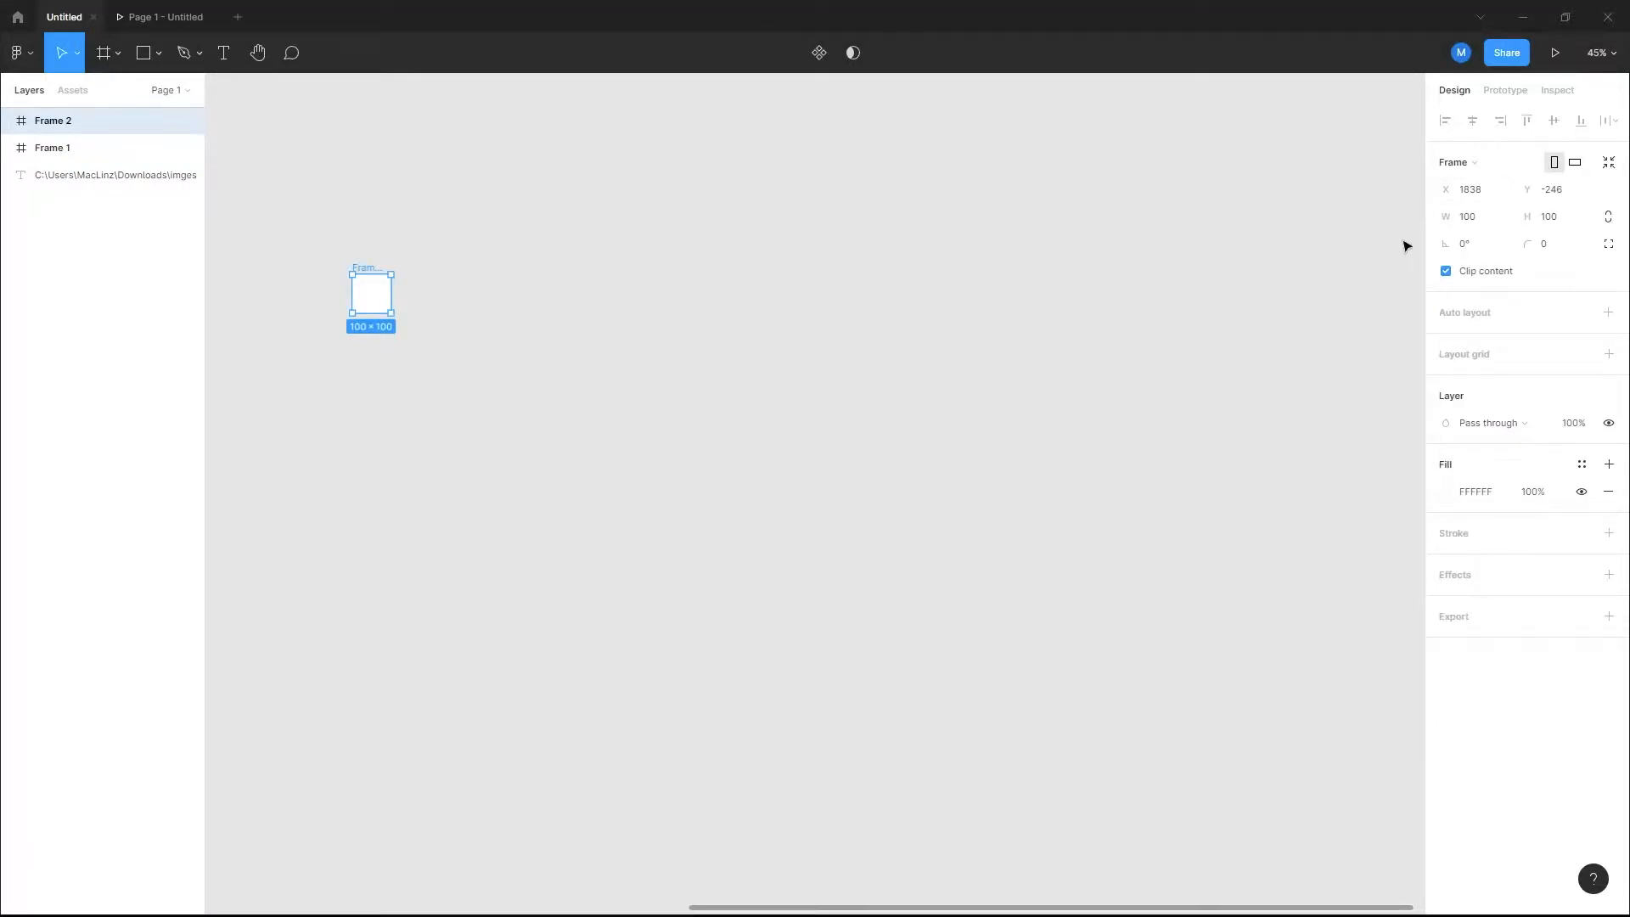
Step: Set the new frame's size to 1920 wide by 1080 high
click(1474, 193)
click(1477, 223)
click(1572, 222)
text(108)
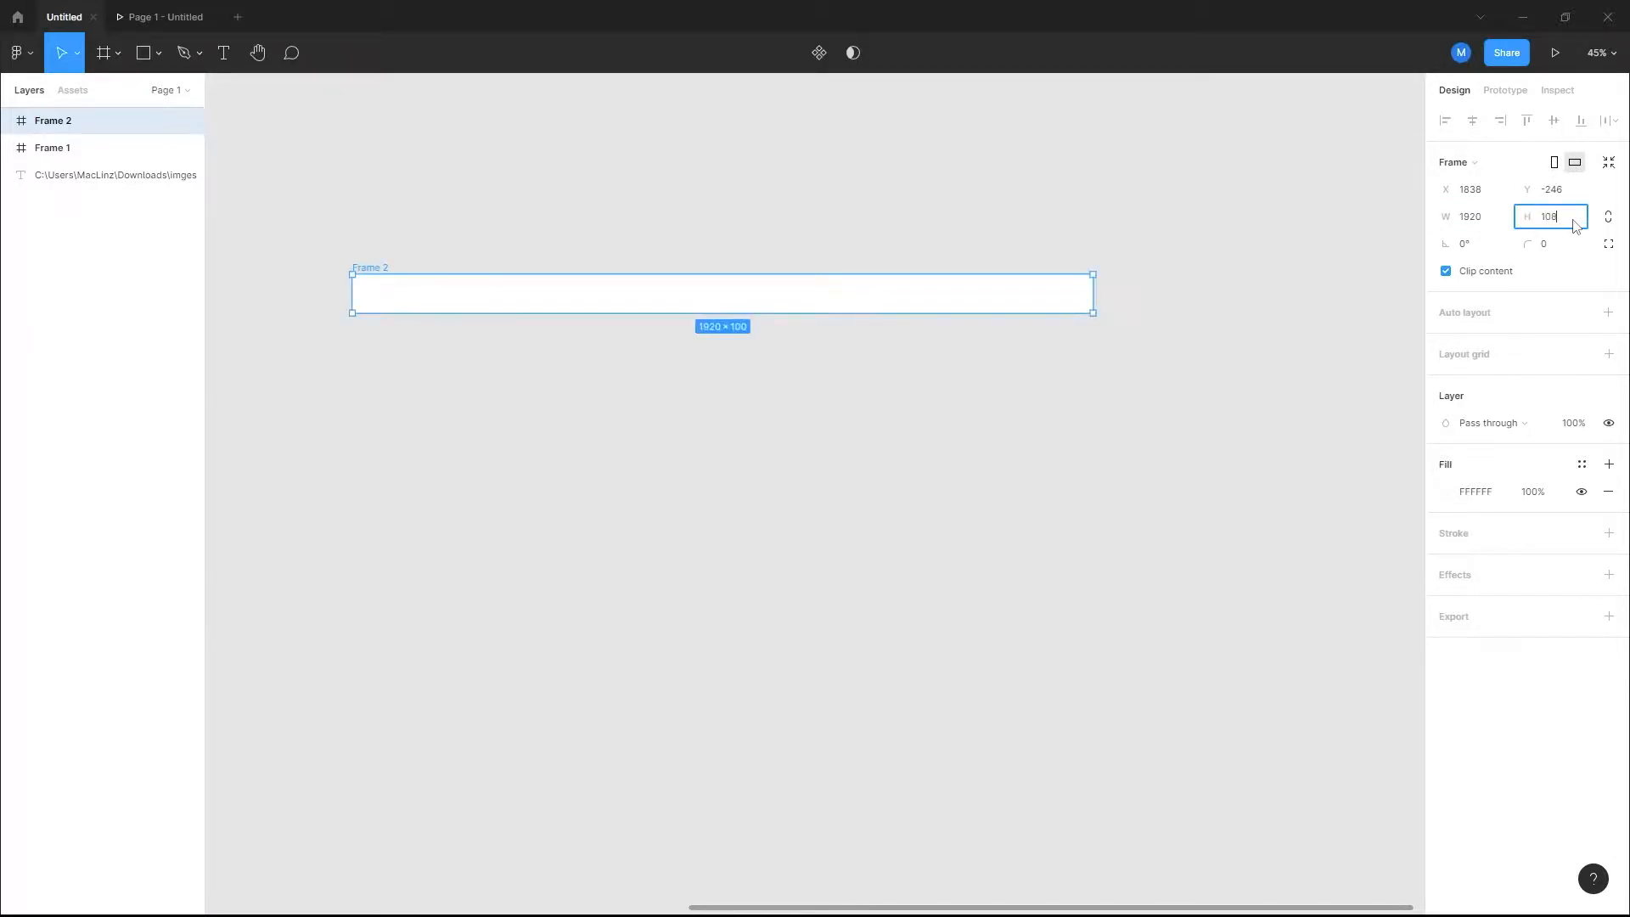
text(0)
key(Return)
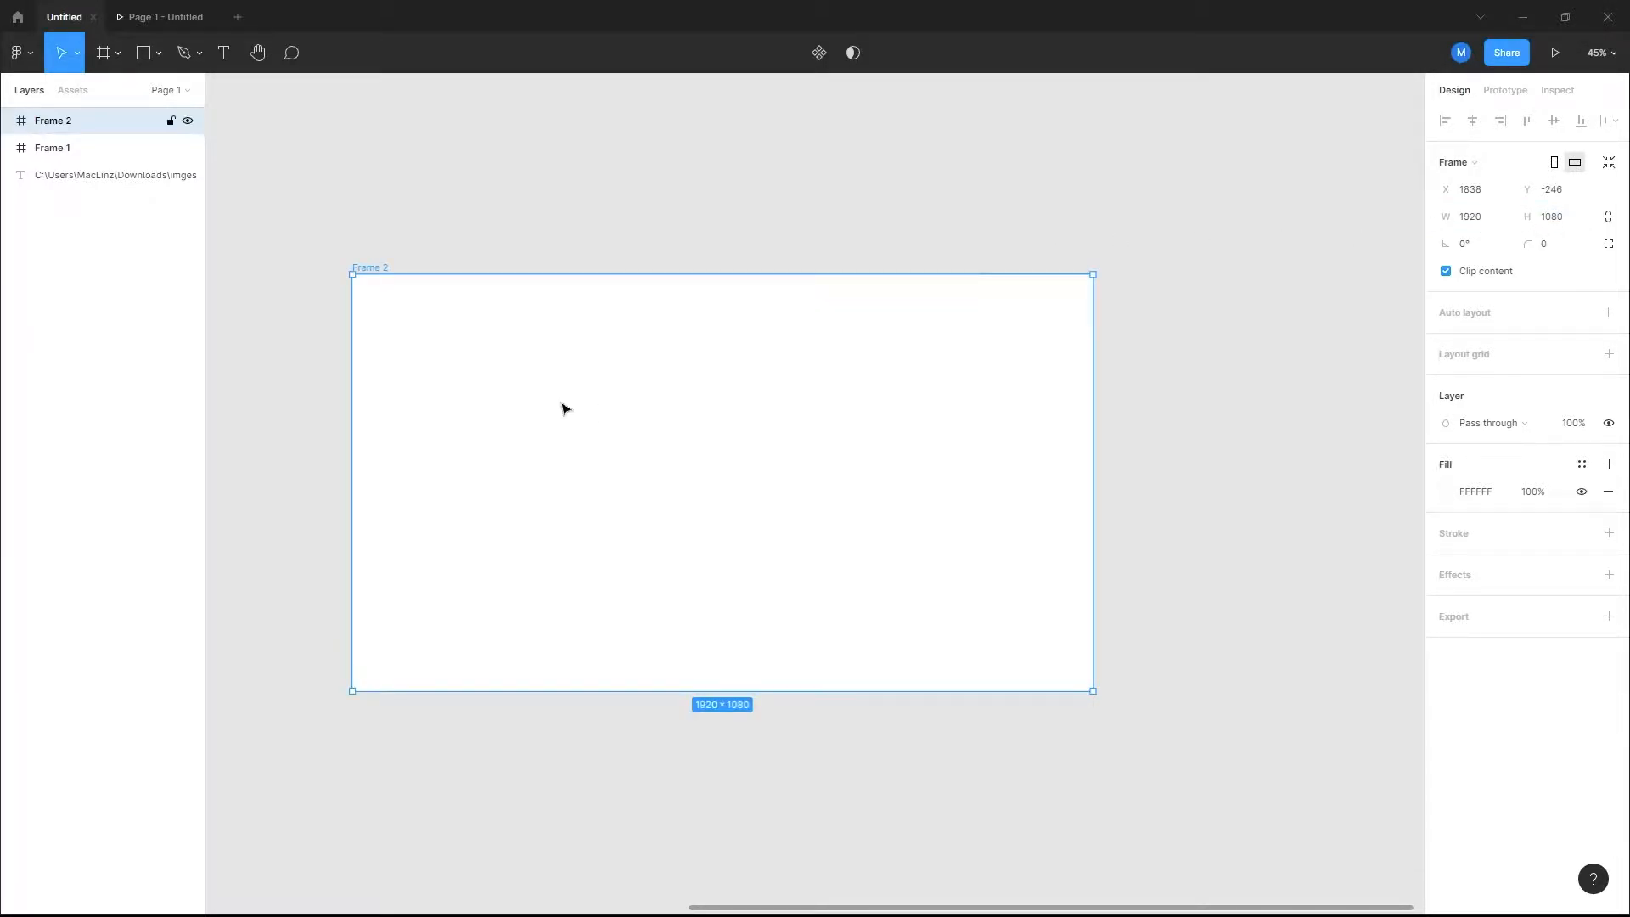
Step: Draw a rectangle in Frame 2, align it to the frame's upper-left corner and stretch it to 1920 × 1080
scroll(570, 463, up, 3)
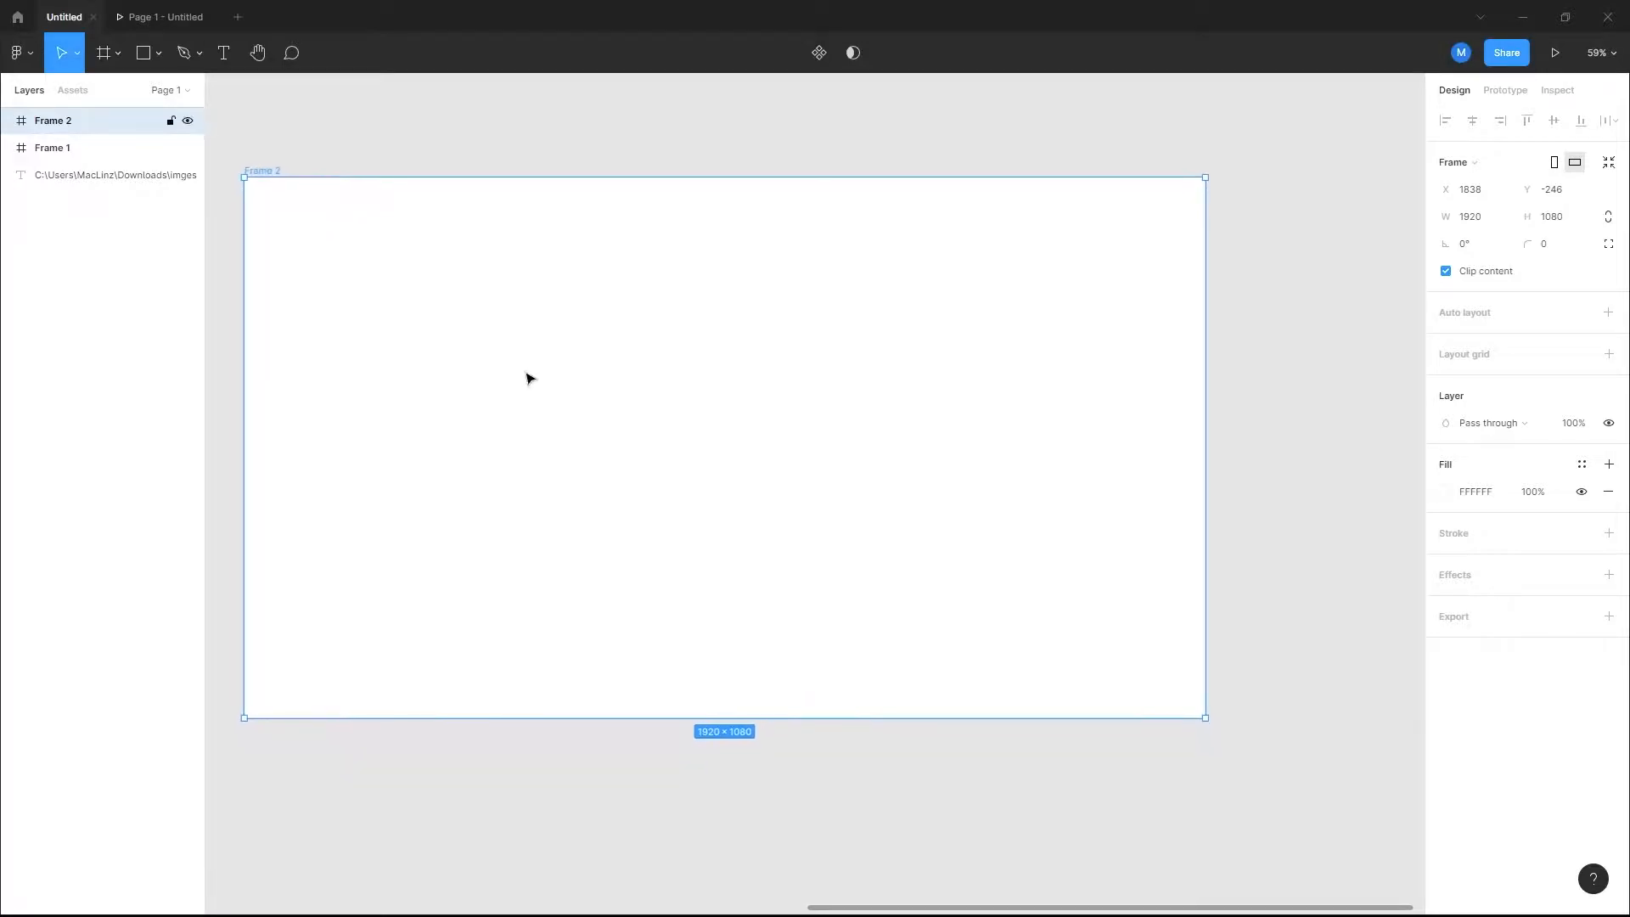
click(144, 52)
drag(343, 266, 517, 444)
drag(416, 350, 323, 262)
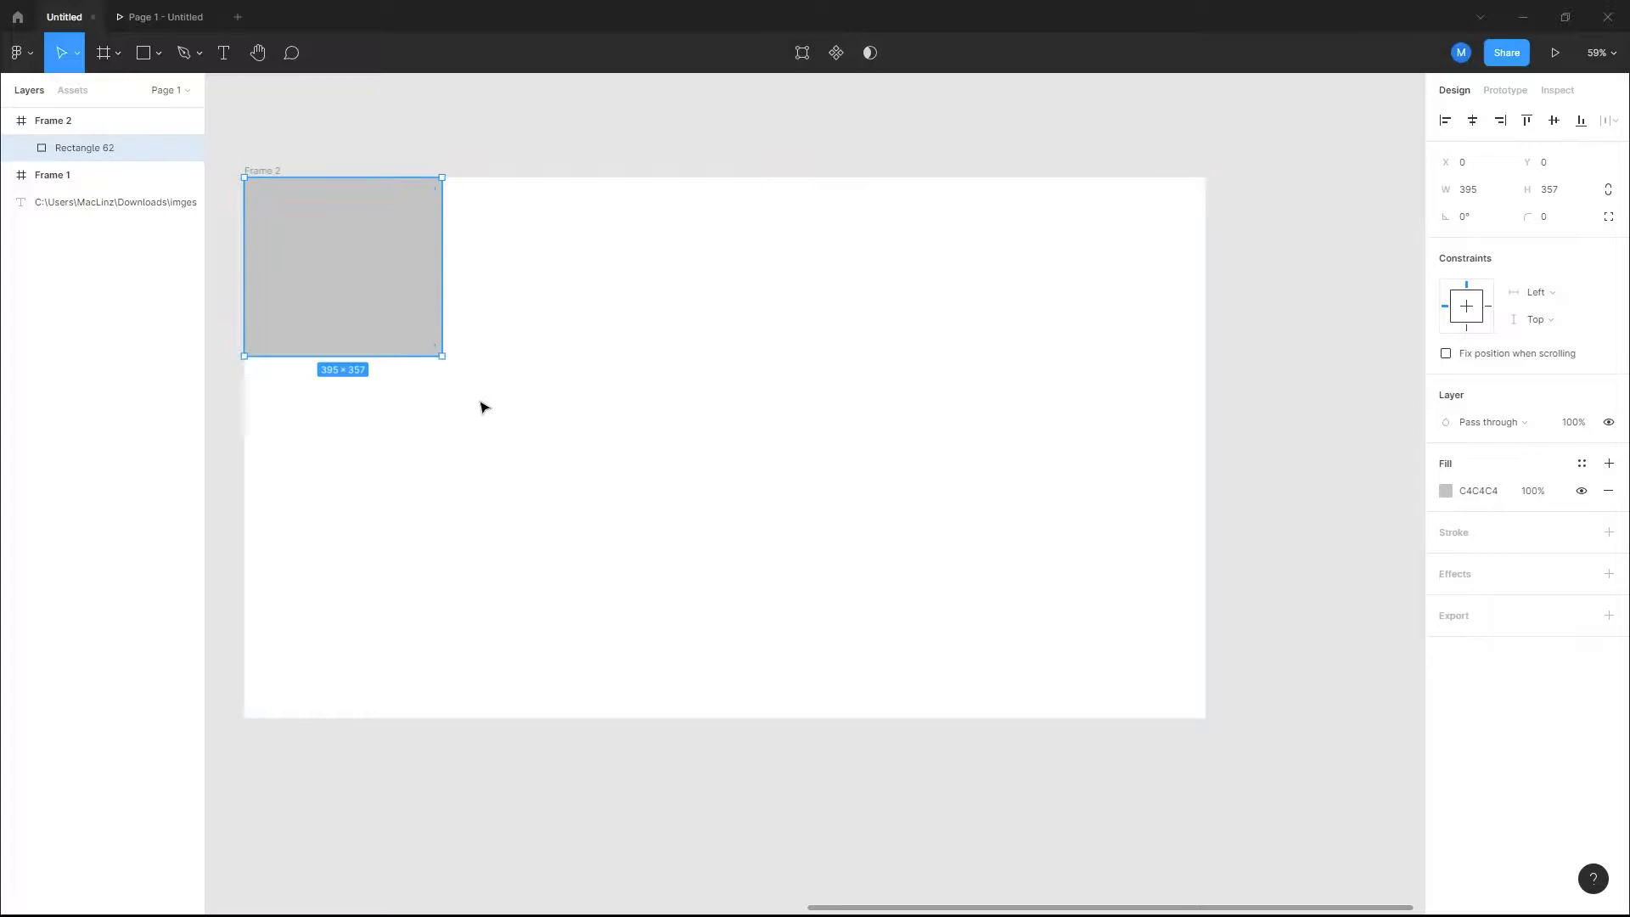
drag(440, 354, 1206, 721)
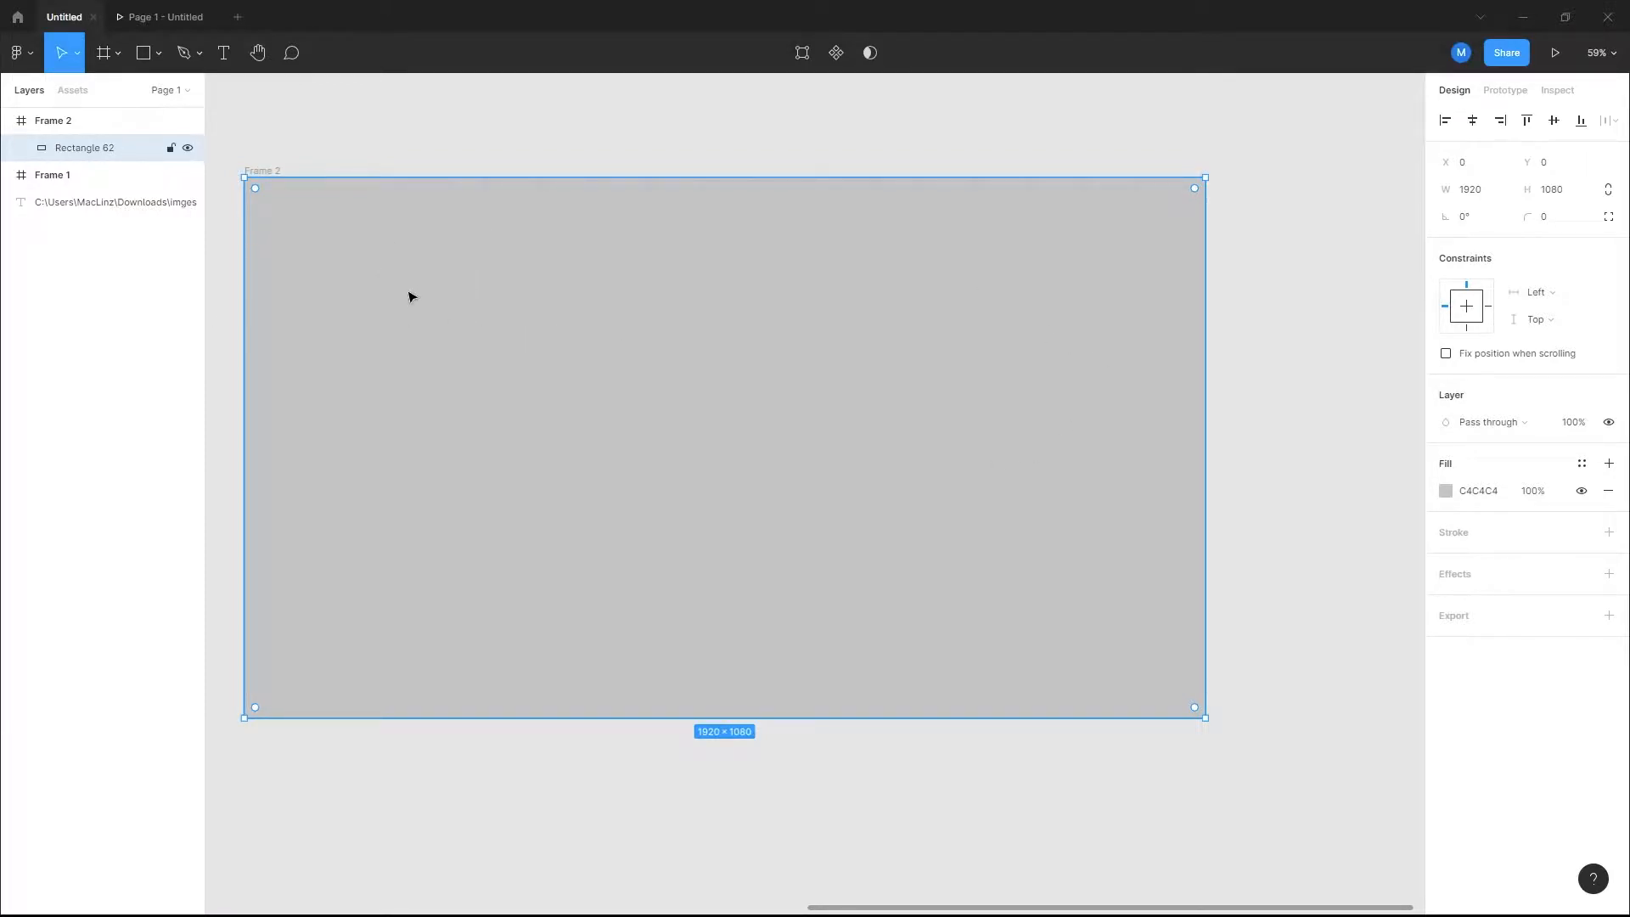
drag(571, 375, 573, 381)
Step: Change the rectangle's fill to a linear gradient running diagonally from its upper-right corner to its lower-left corner
click(1447, 496)
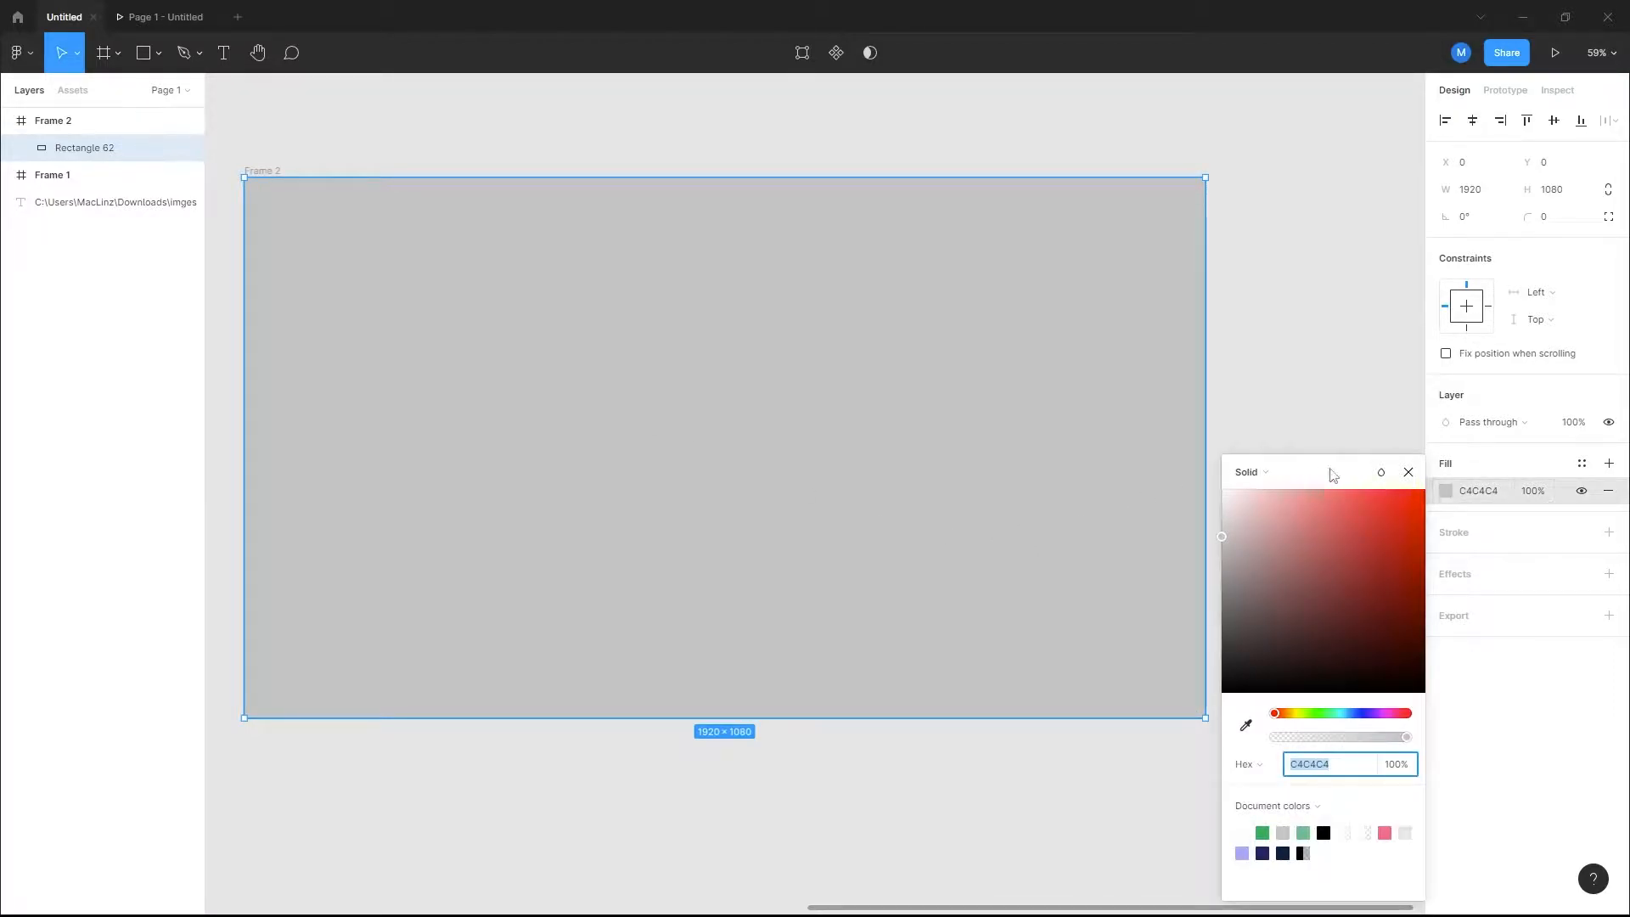
click(1446, 495)
click(1447, 496)
click(1268, 474)
click(1275, 493)
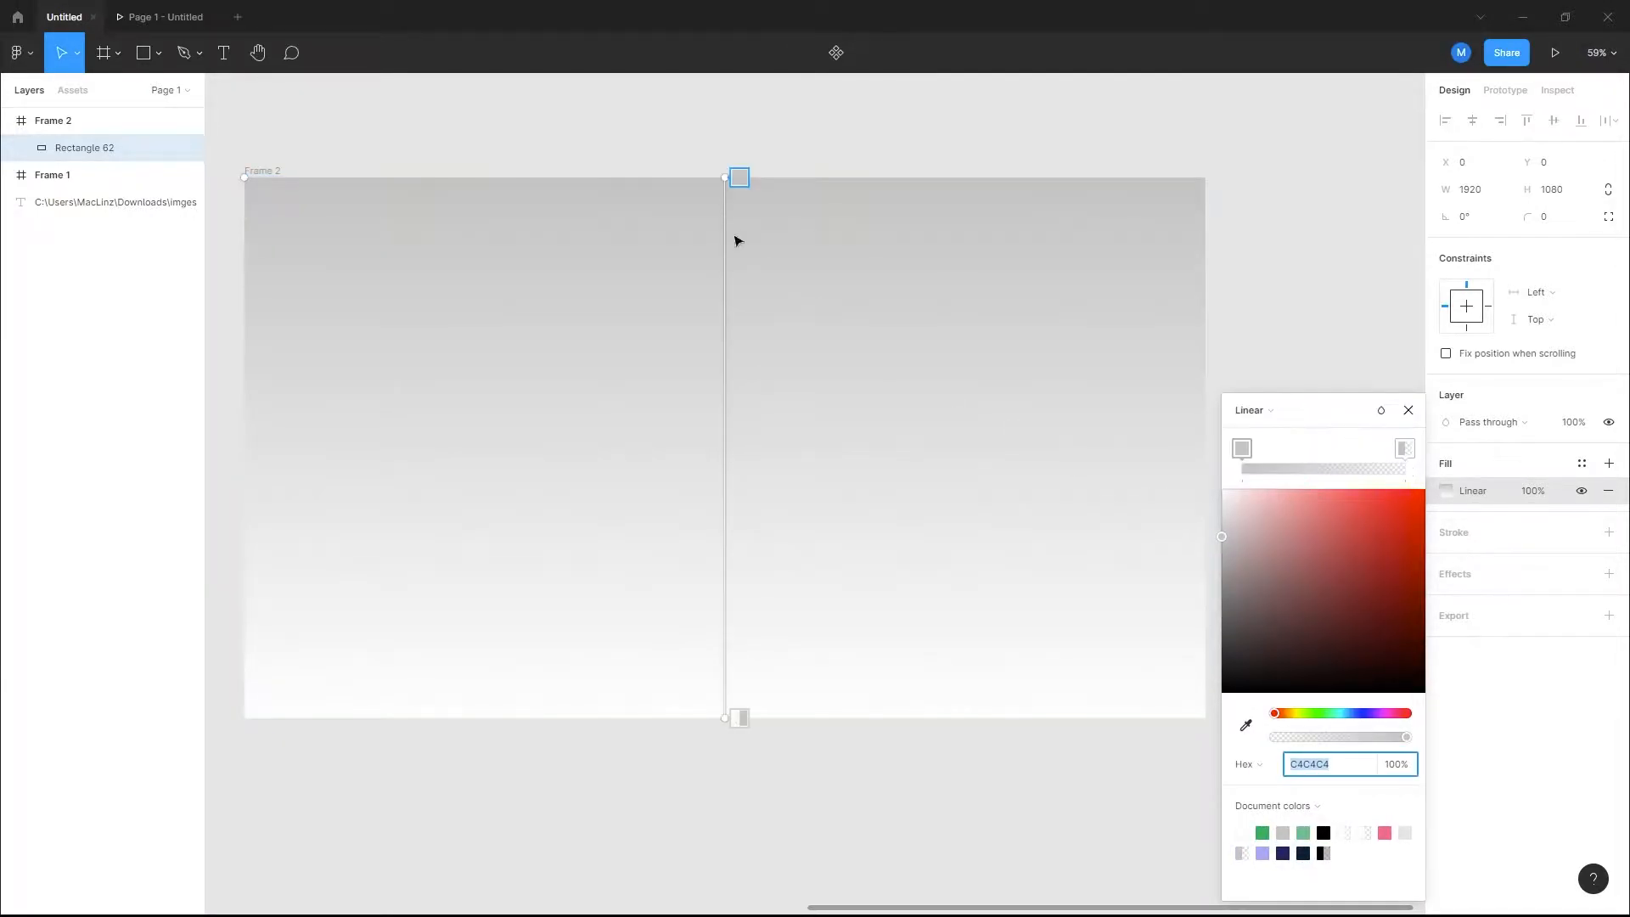
drag(726, 178, 1222, 179)
drag(732, 721, 244, 723)
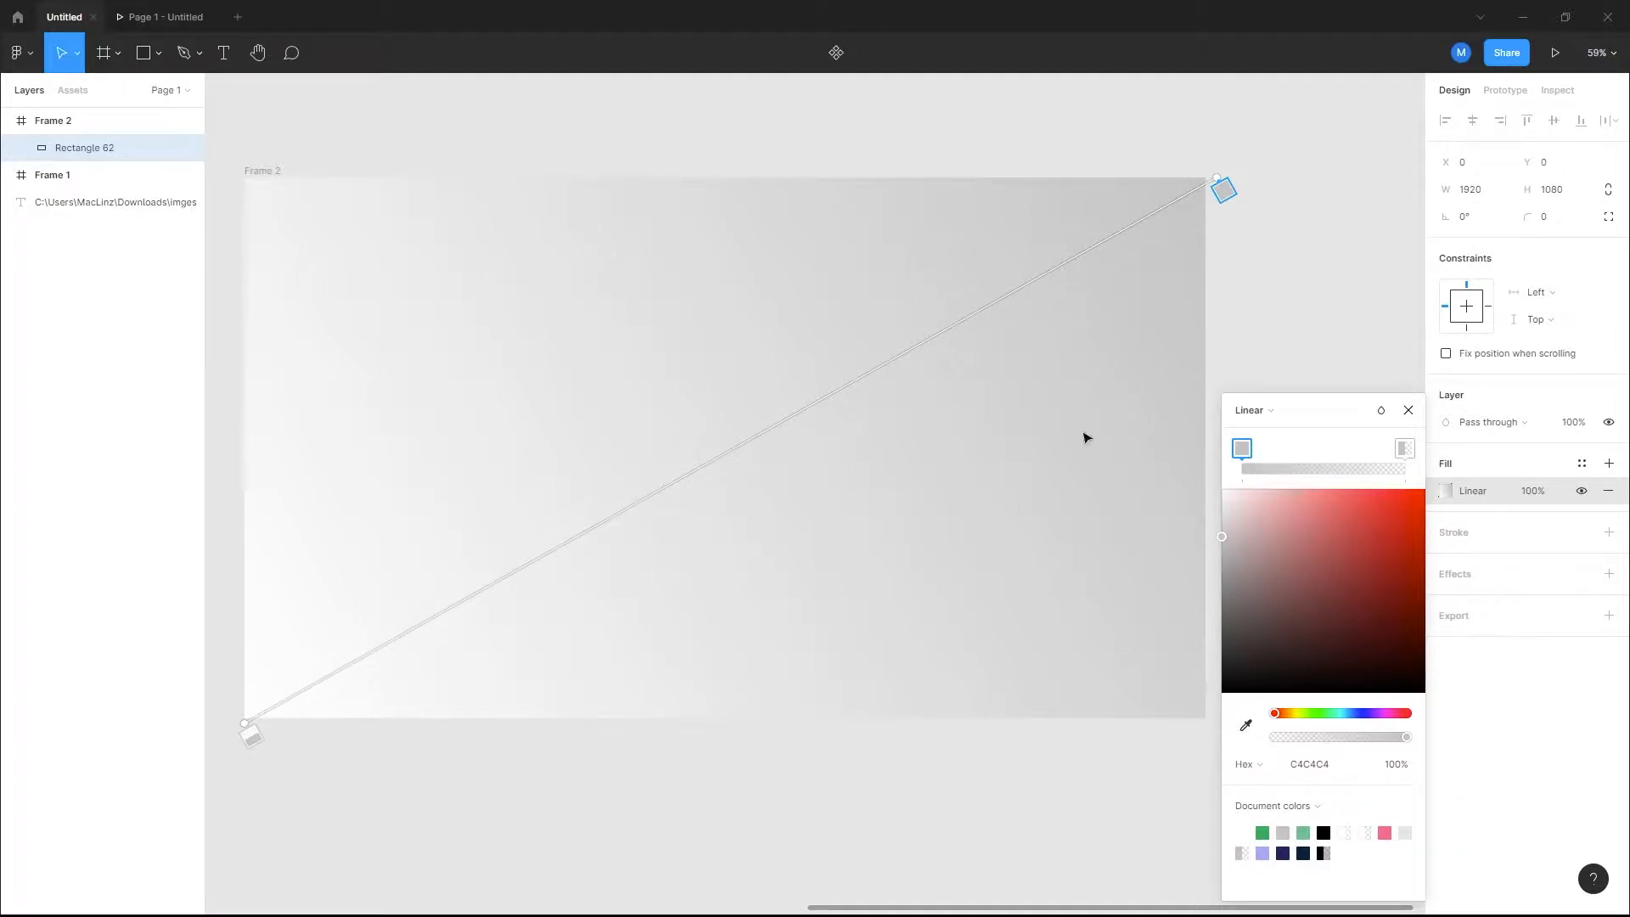
drag(1220, 187, 1206, 170)
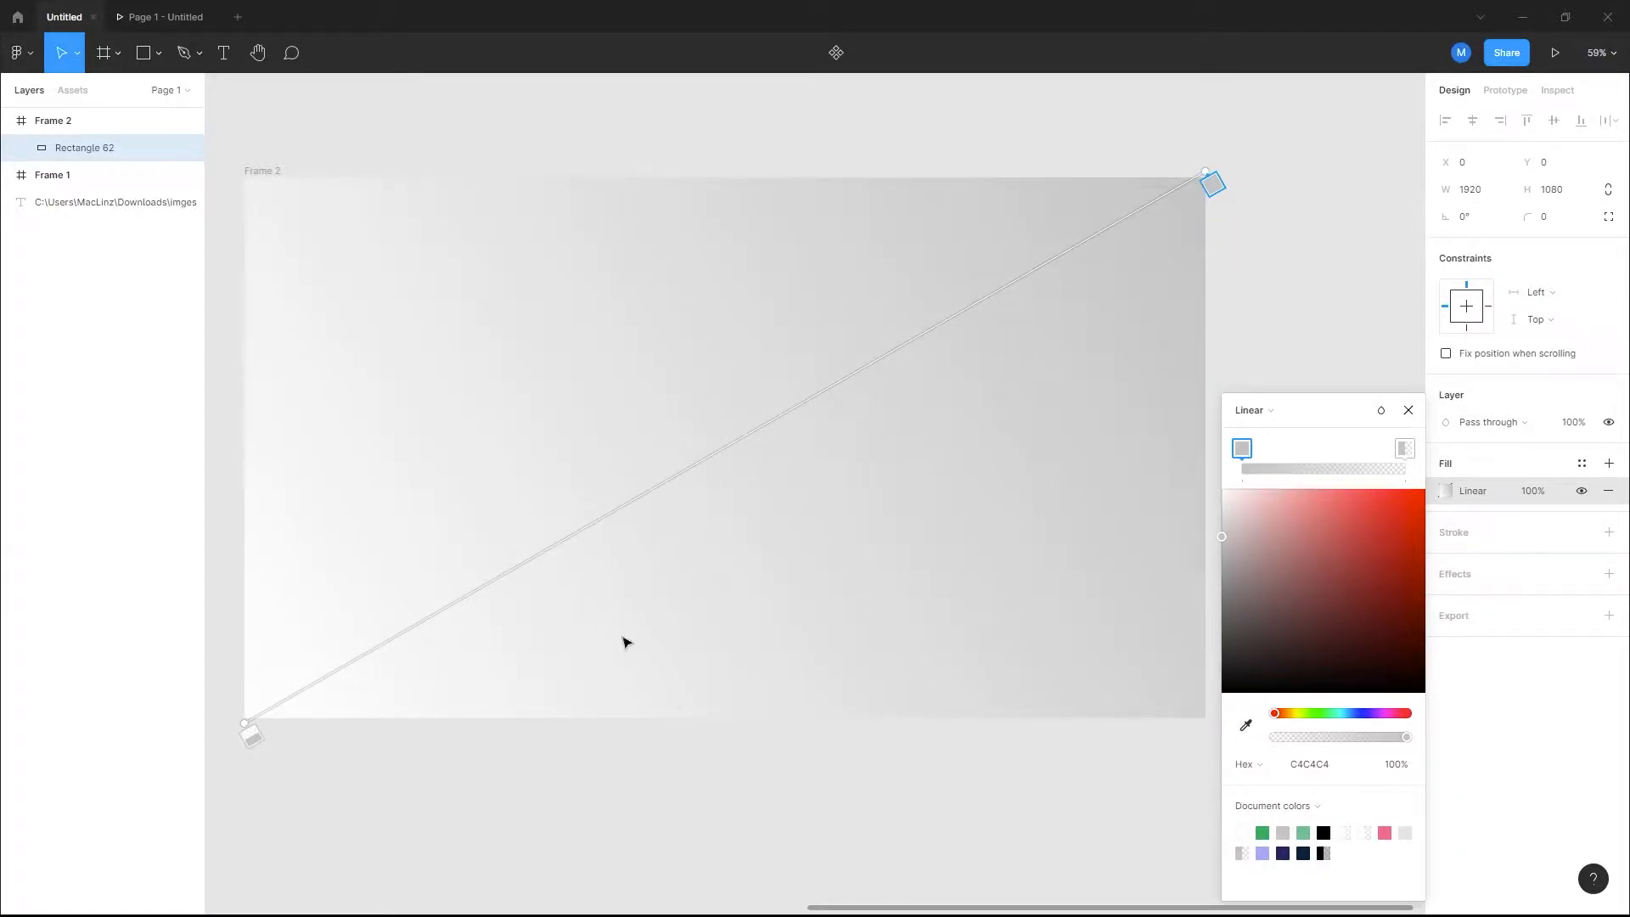
Step: Make the gradient's lower-left stop fully opaque and set its color to 222260
click(246, 735)
drag(1277, 739, 1417, 741)
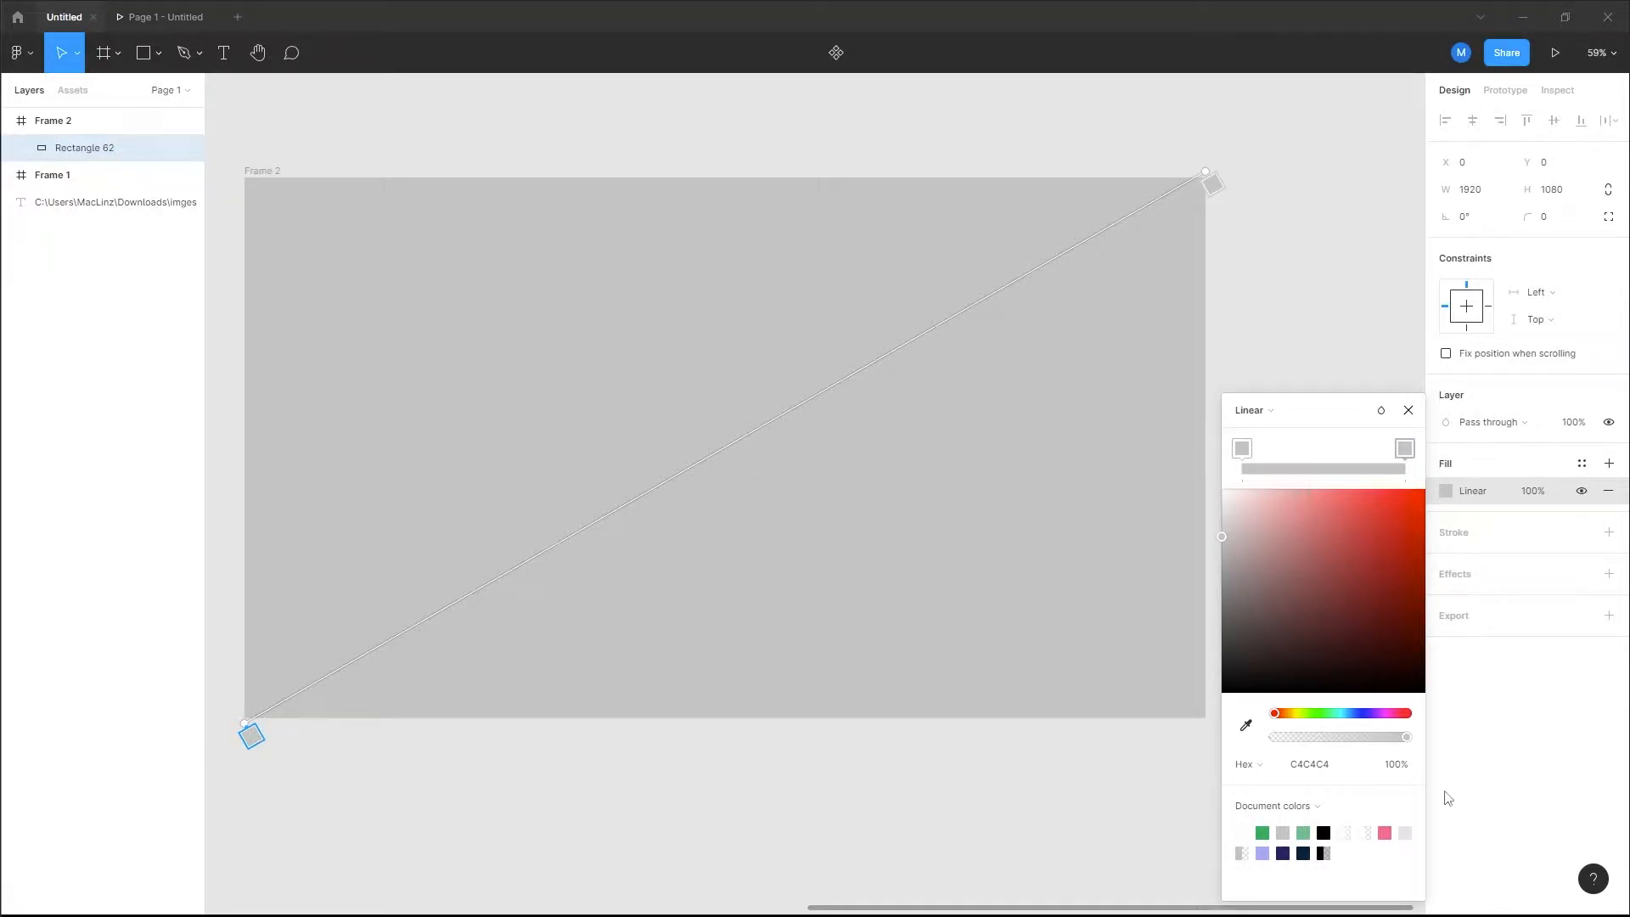
click(1341, 774)
click(1341, 772)
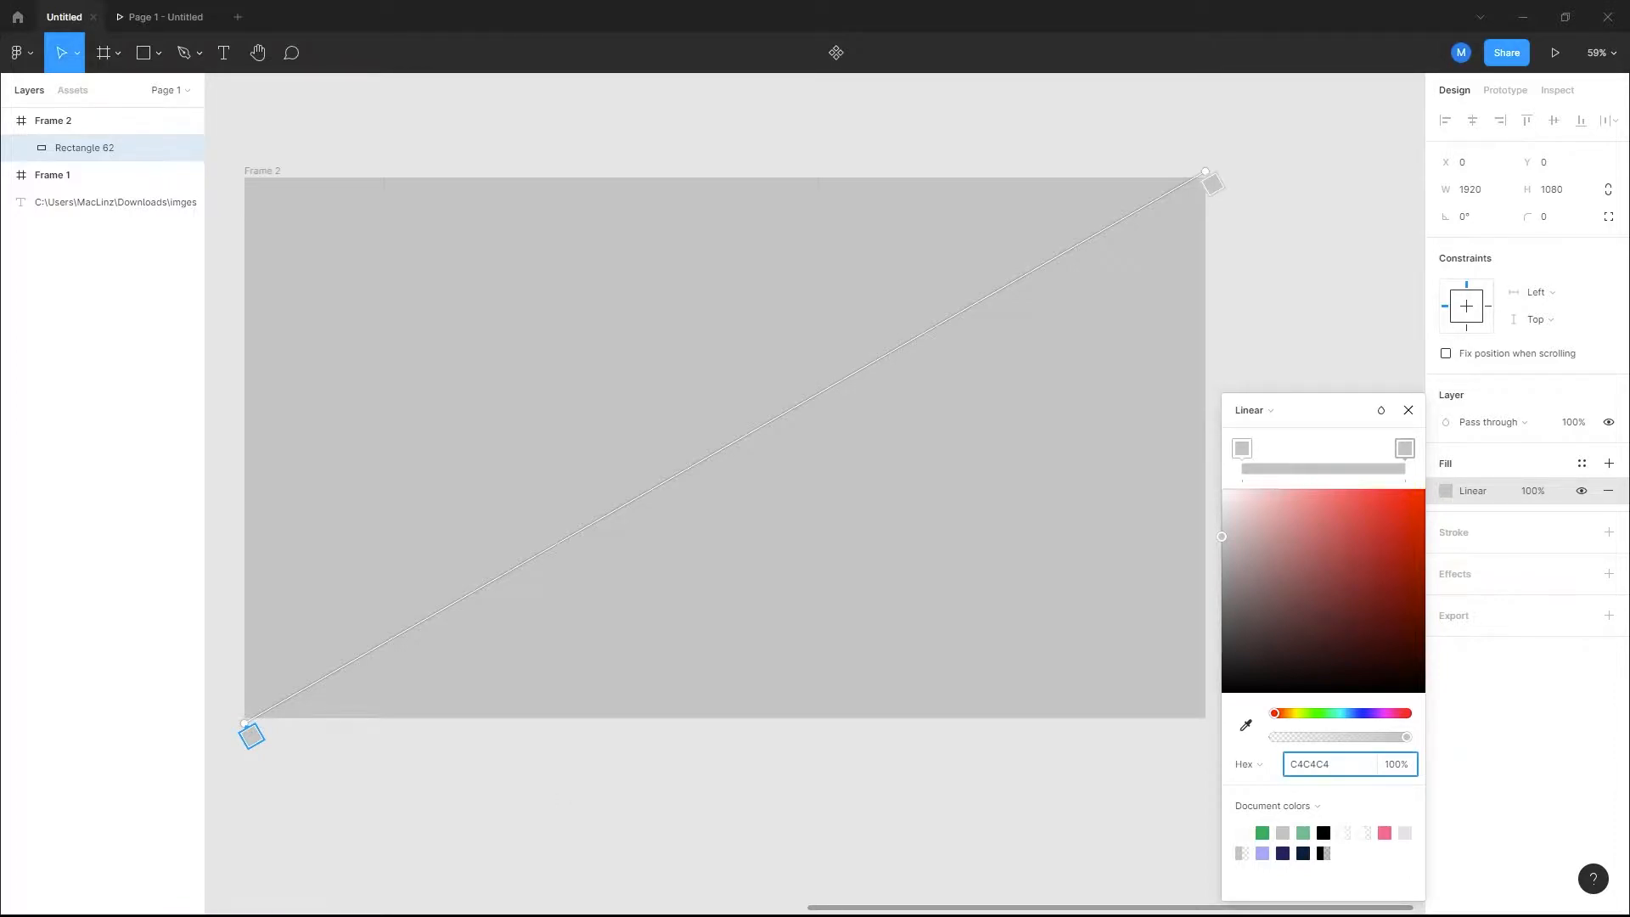
click(1332, 762)
text(222260)
key(Return)
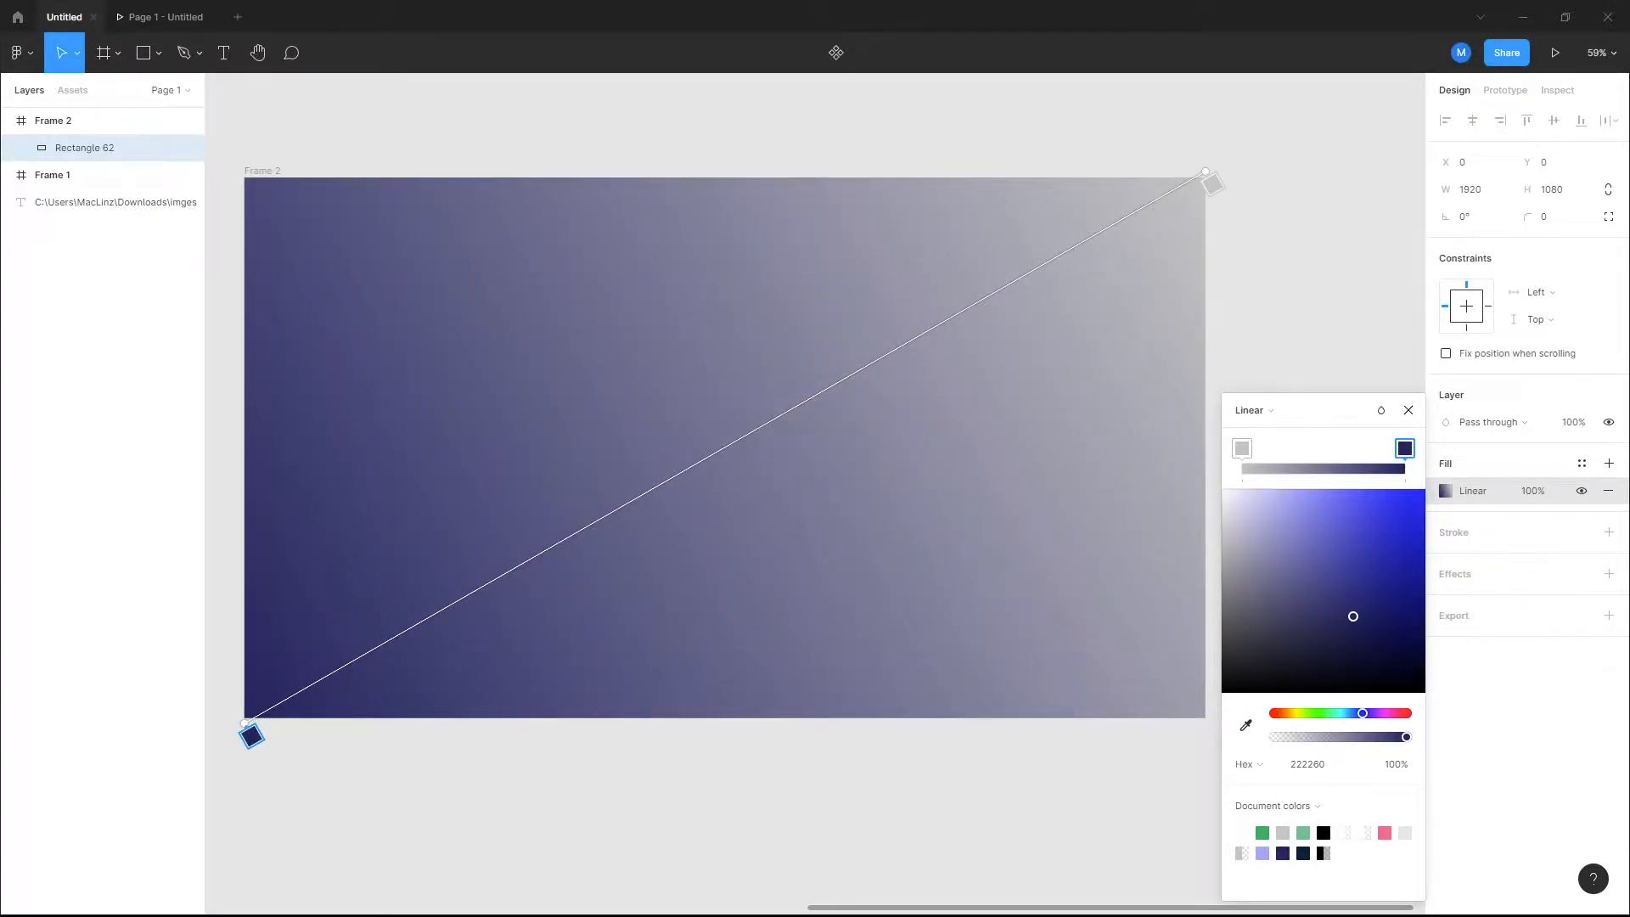
Step: Set the color of the gradient's upper-right stop to 02203C
key(alt+Tab)
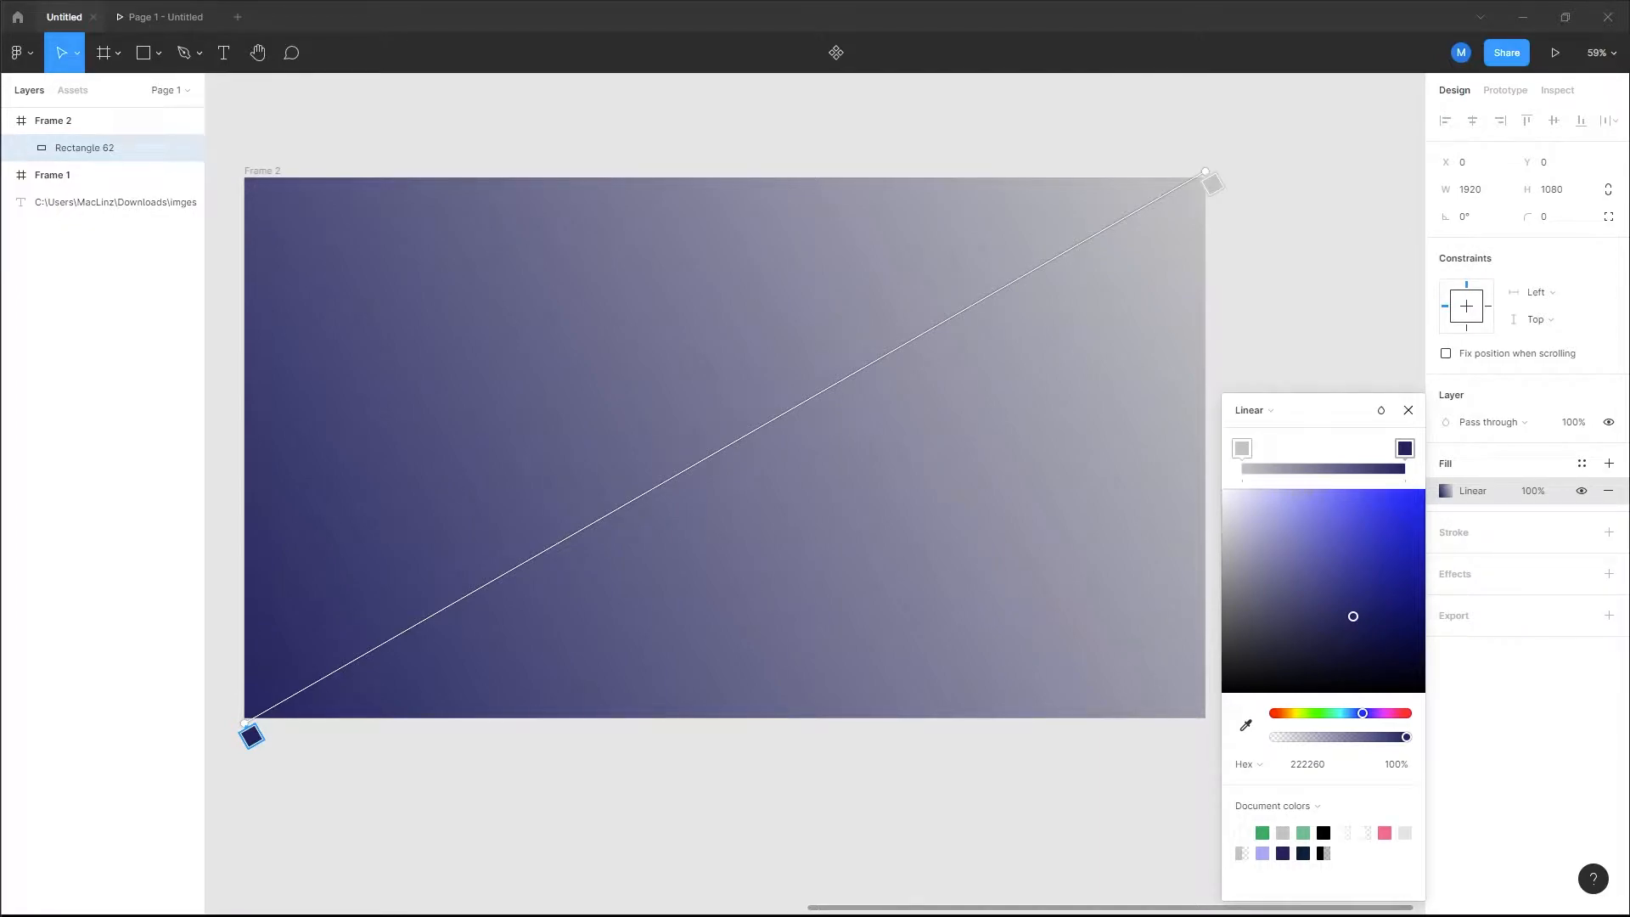
click(1211, 185)
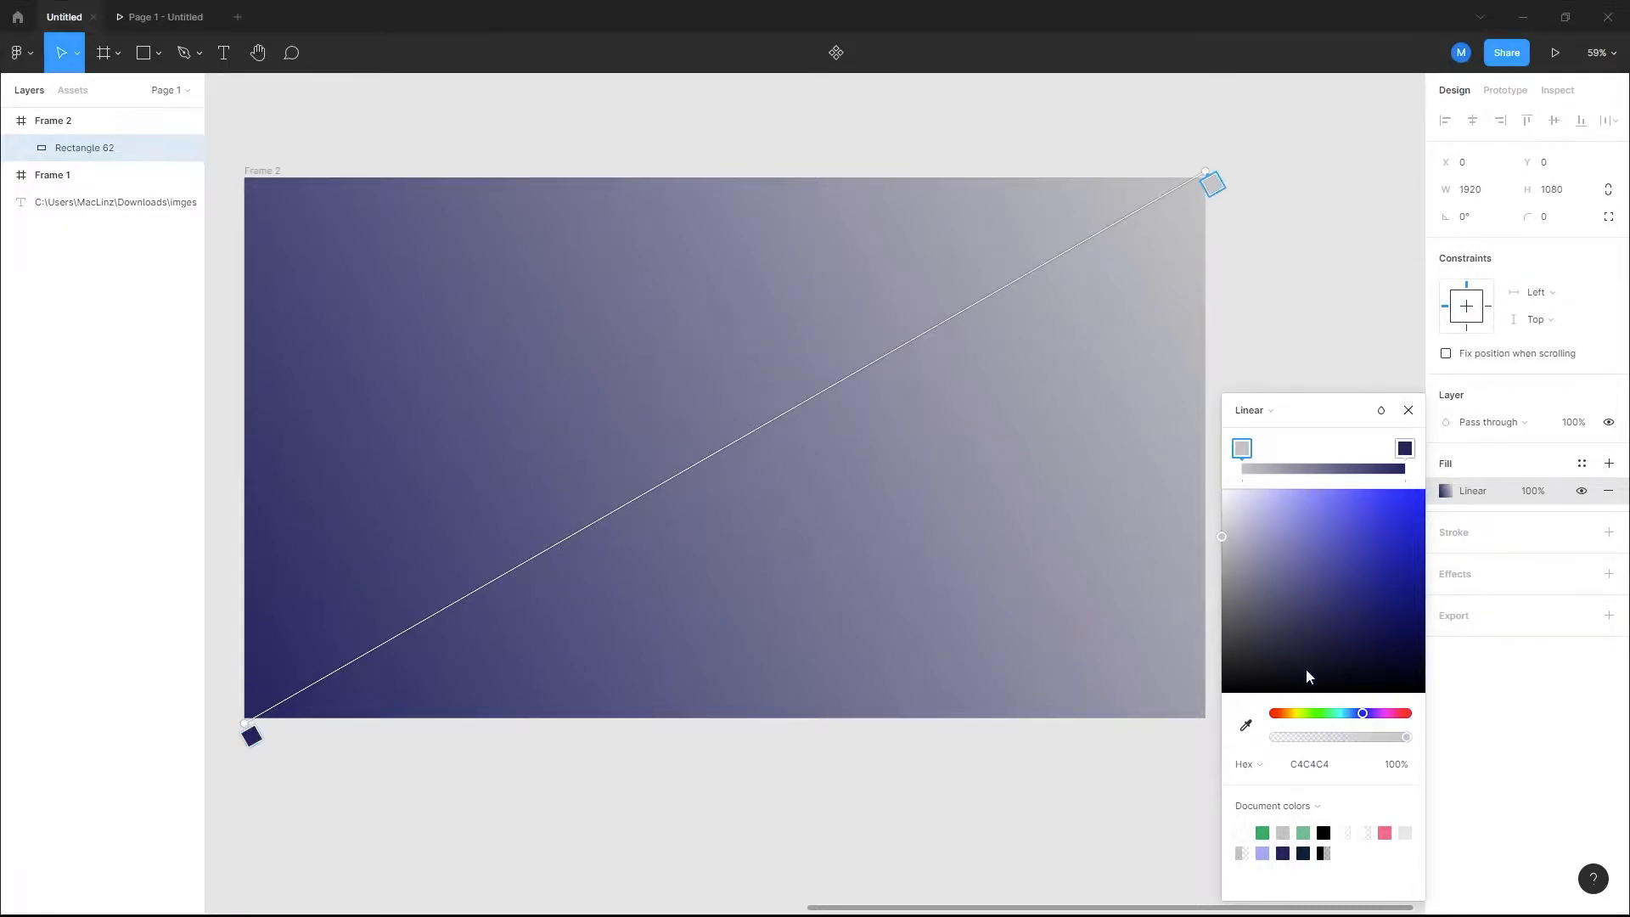
click(1321, 771)
text(02203C)
key(Return)
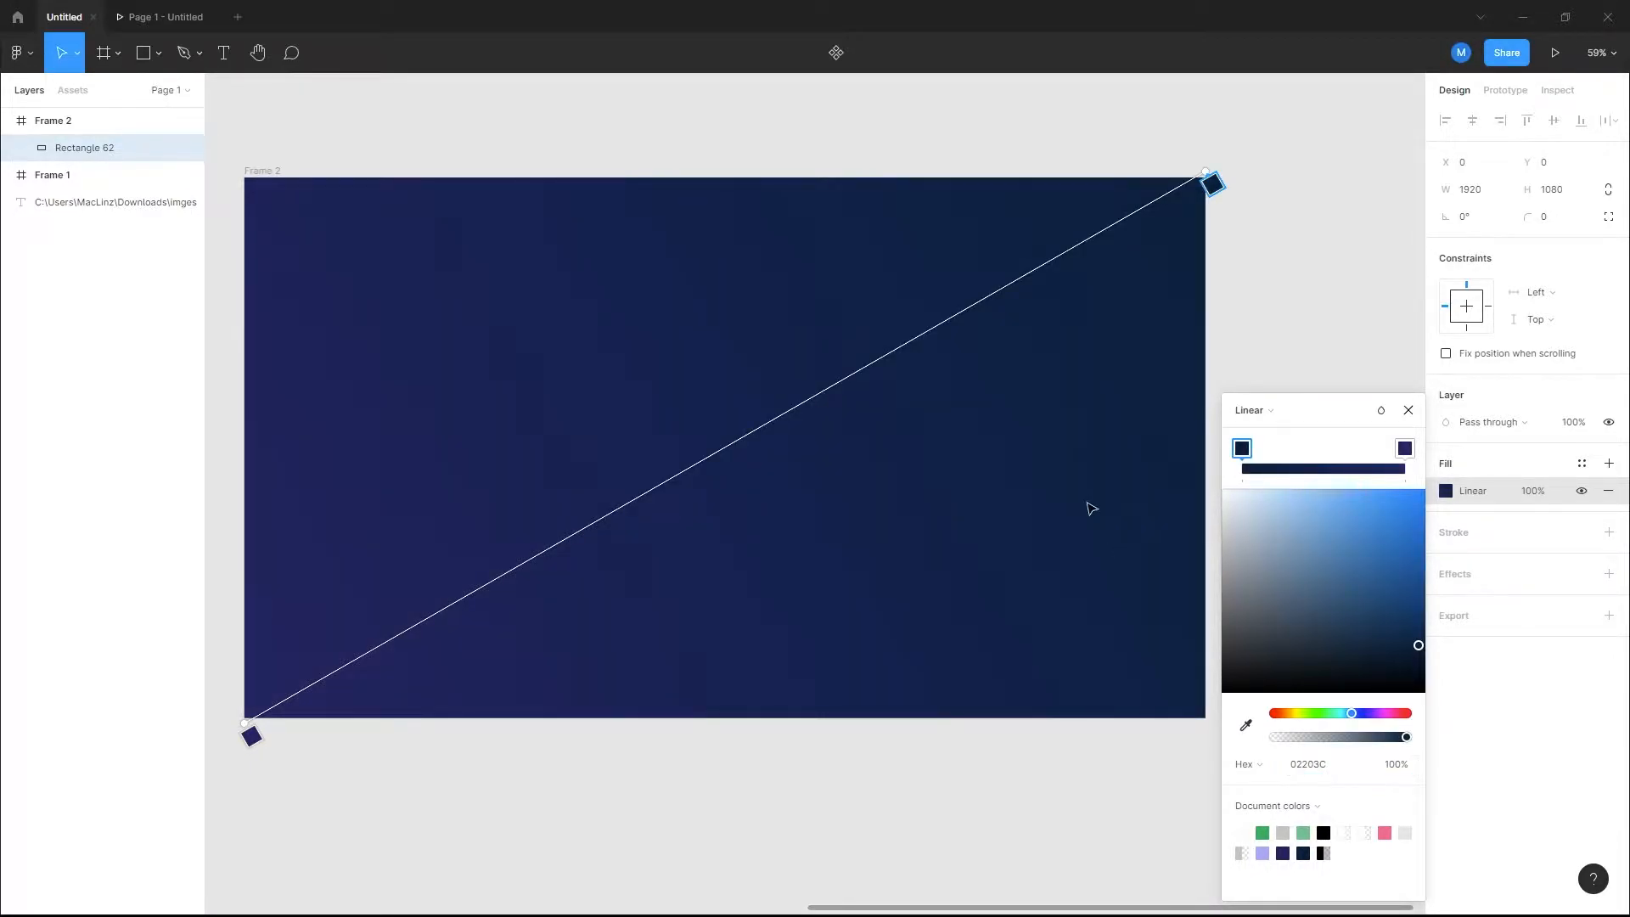
Step: Extend both ends of the gradient line slightly beyond the rectangle's upper-right and lower-left corners
drag(245, 726, 236, 737)
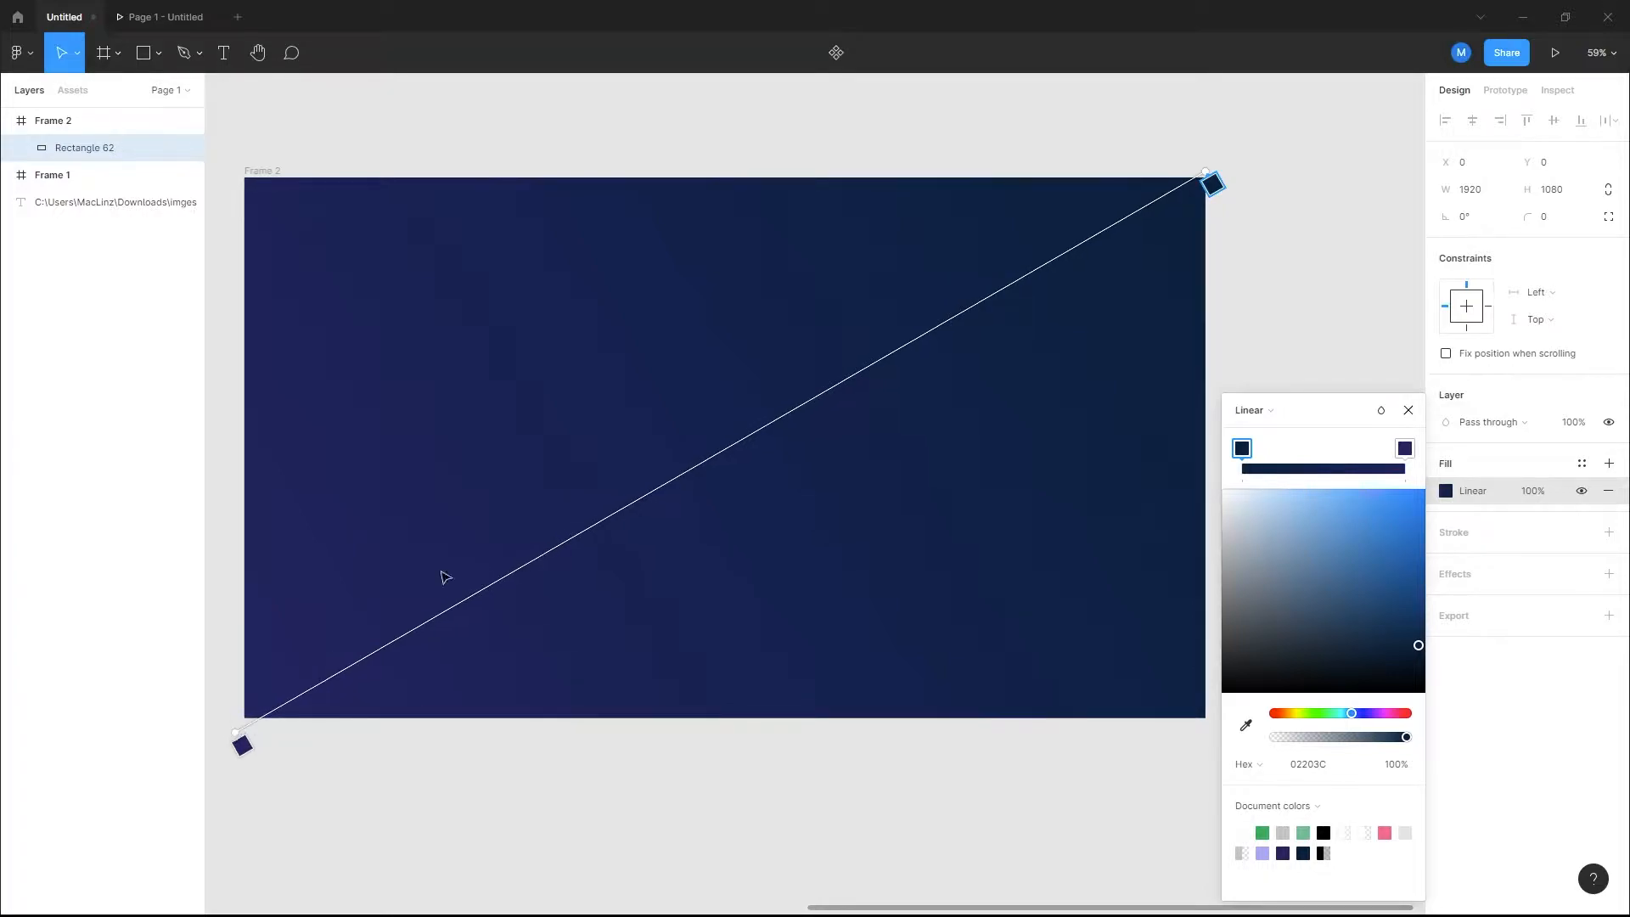
drag(1206, 170, 1219, 167)
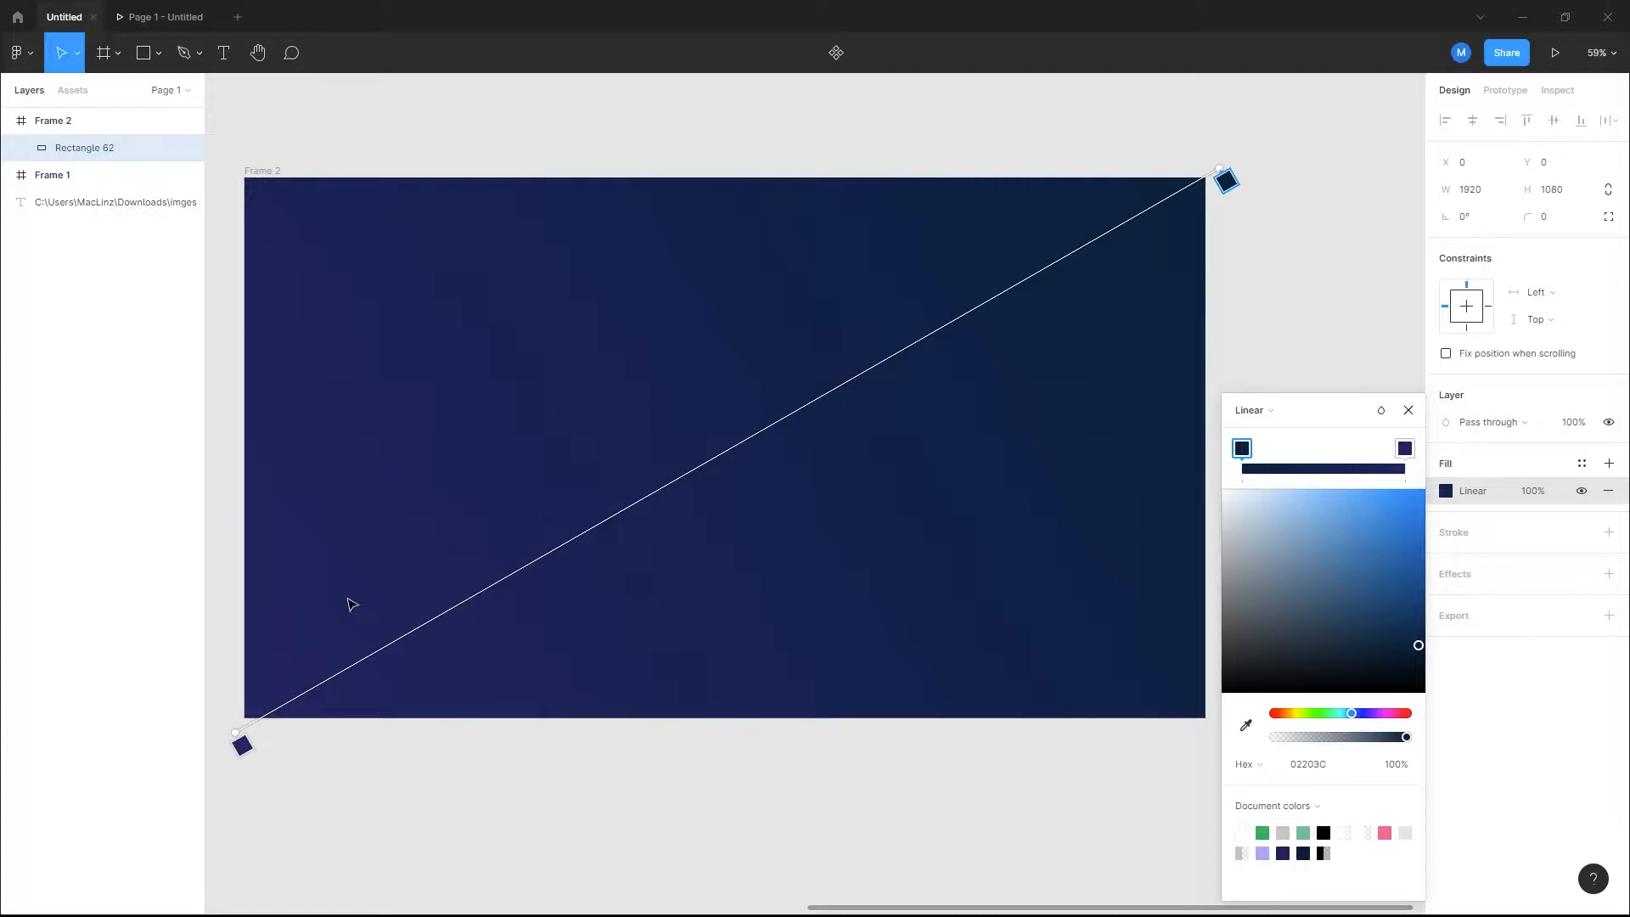
drag(241, 734, 231, 730)
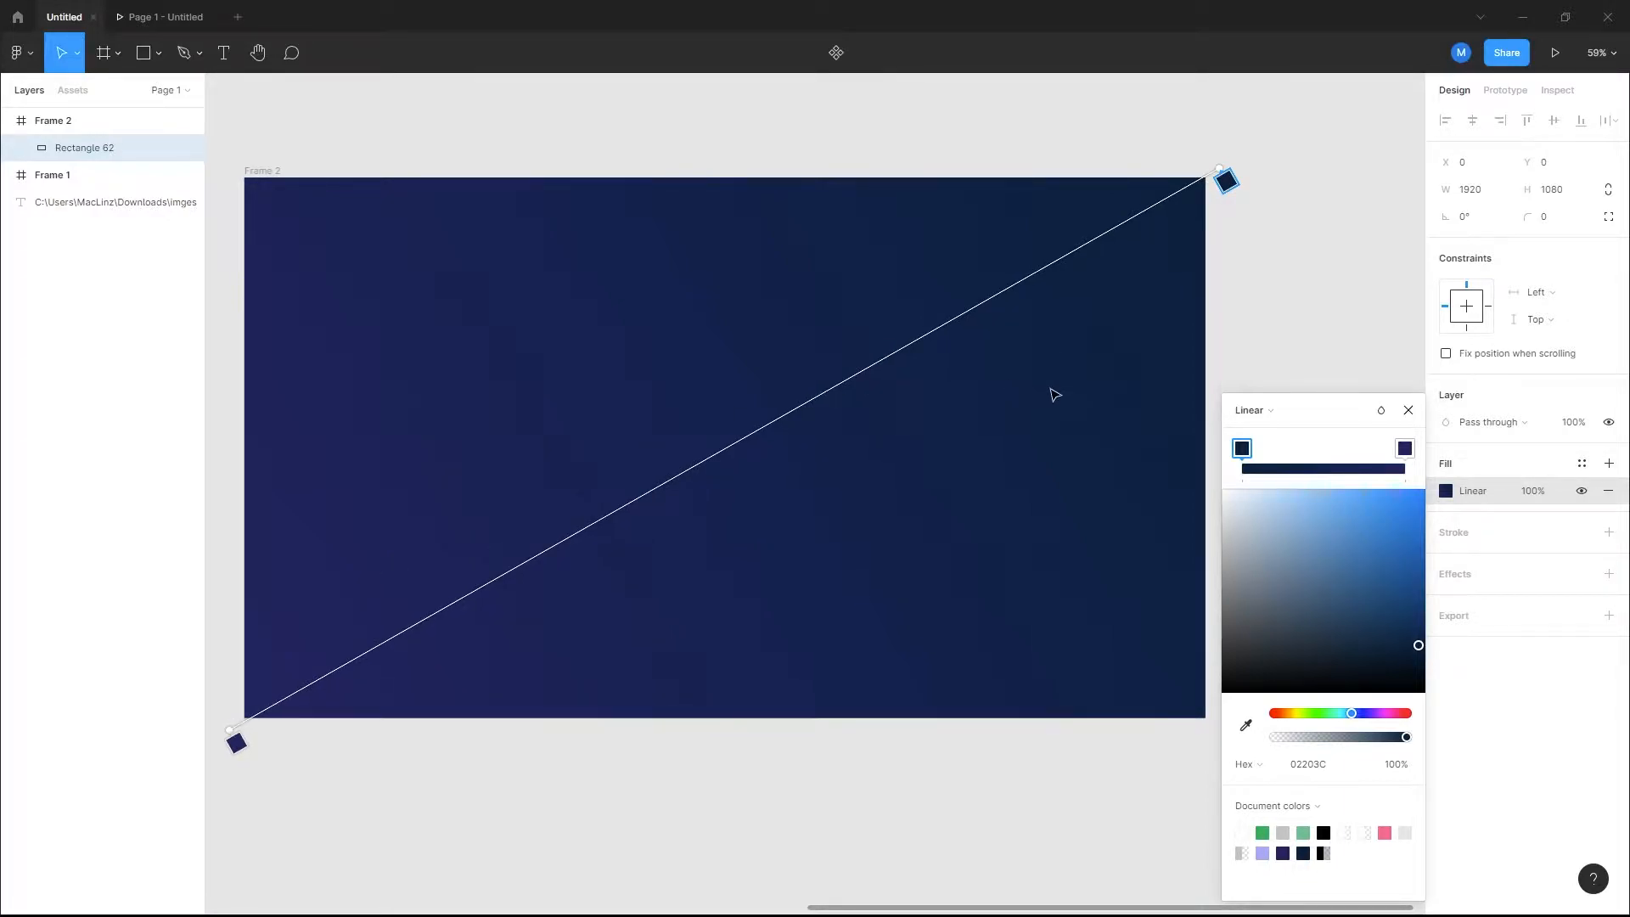
Step: Hide the 9-column layout grid on Frame 1
drag(375, 415, 855, 343)
scroll(288, 441, down, 4)
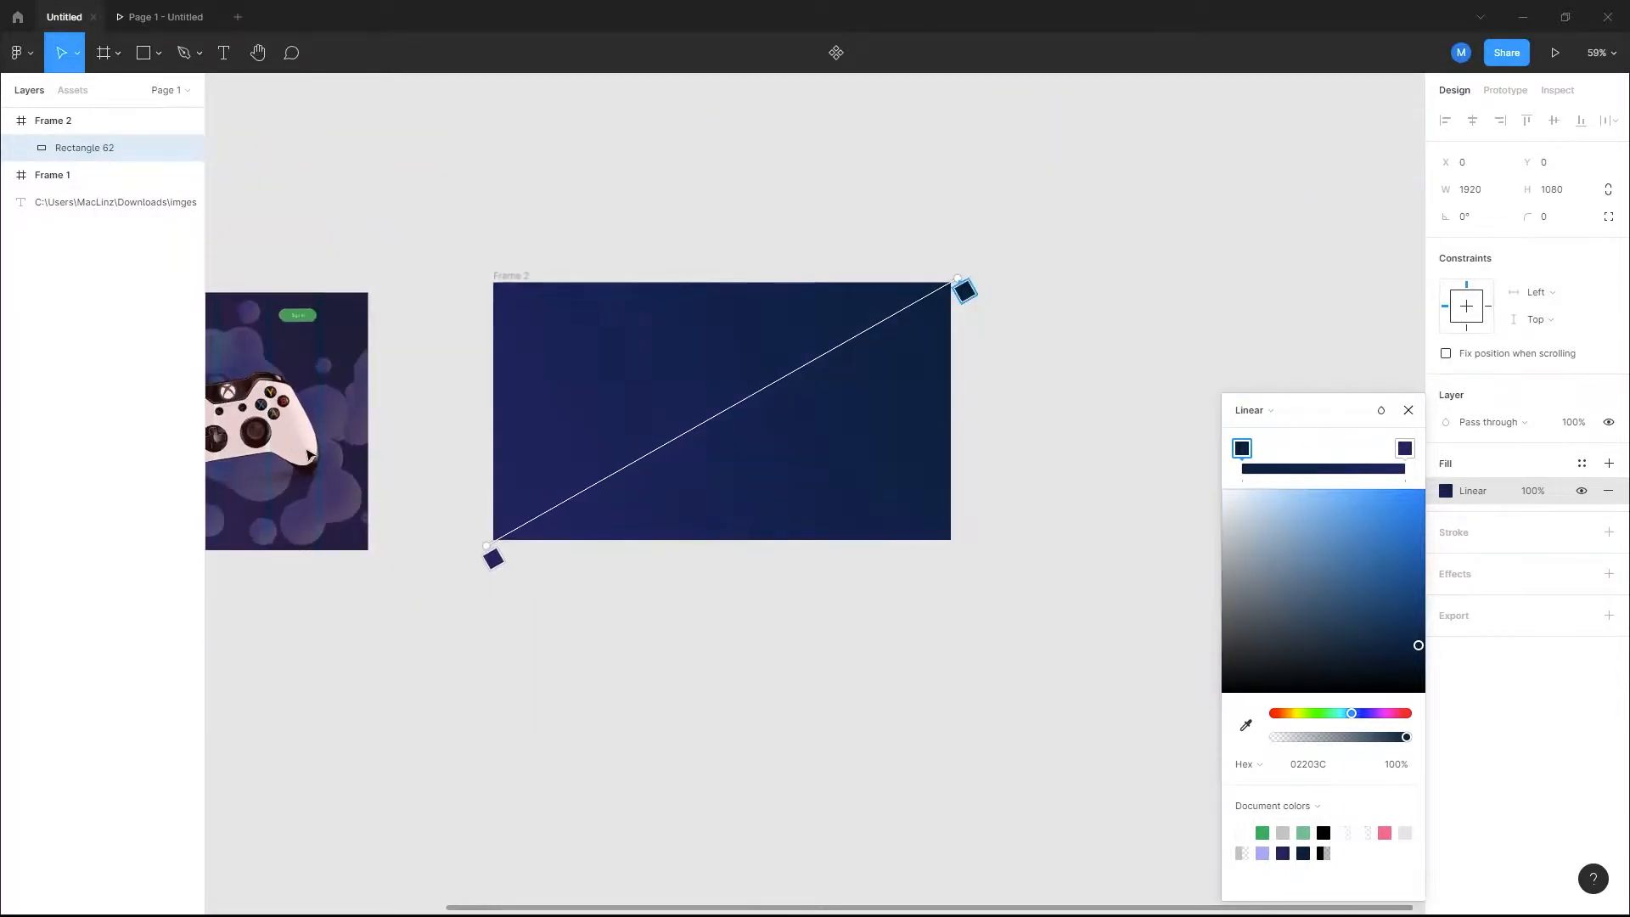
drag(288, 439, 507, 419)
drag(303, 262, 373, 394)
scroll(284, 403, up, 1)
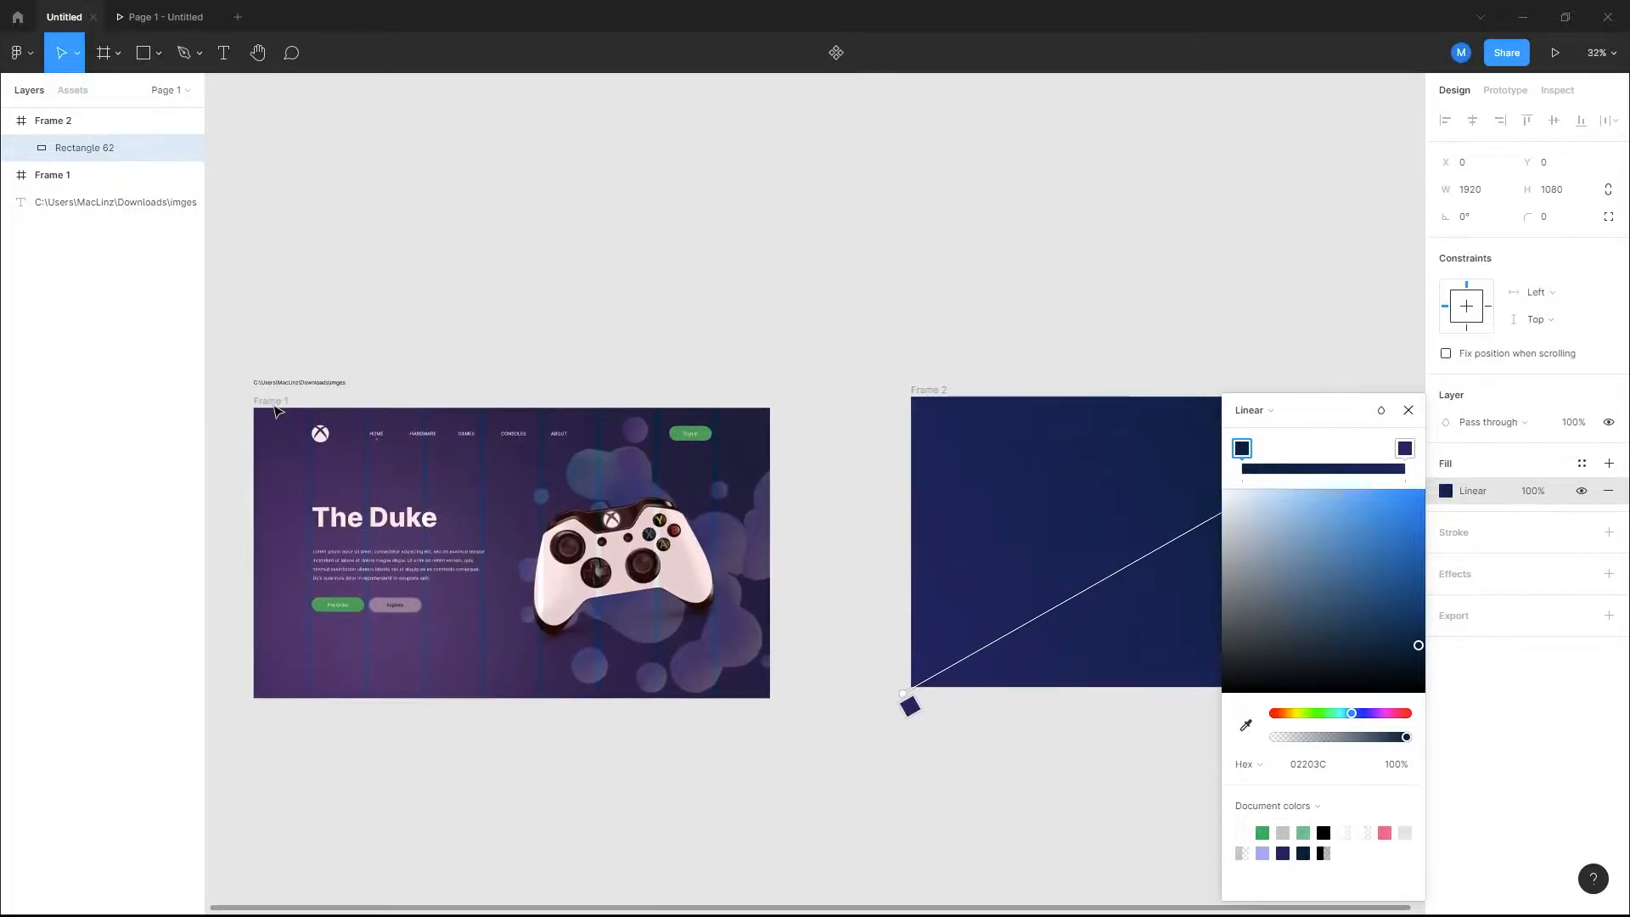
click(269, 401)
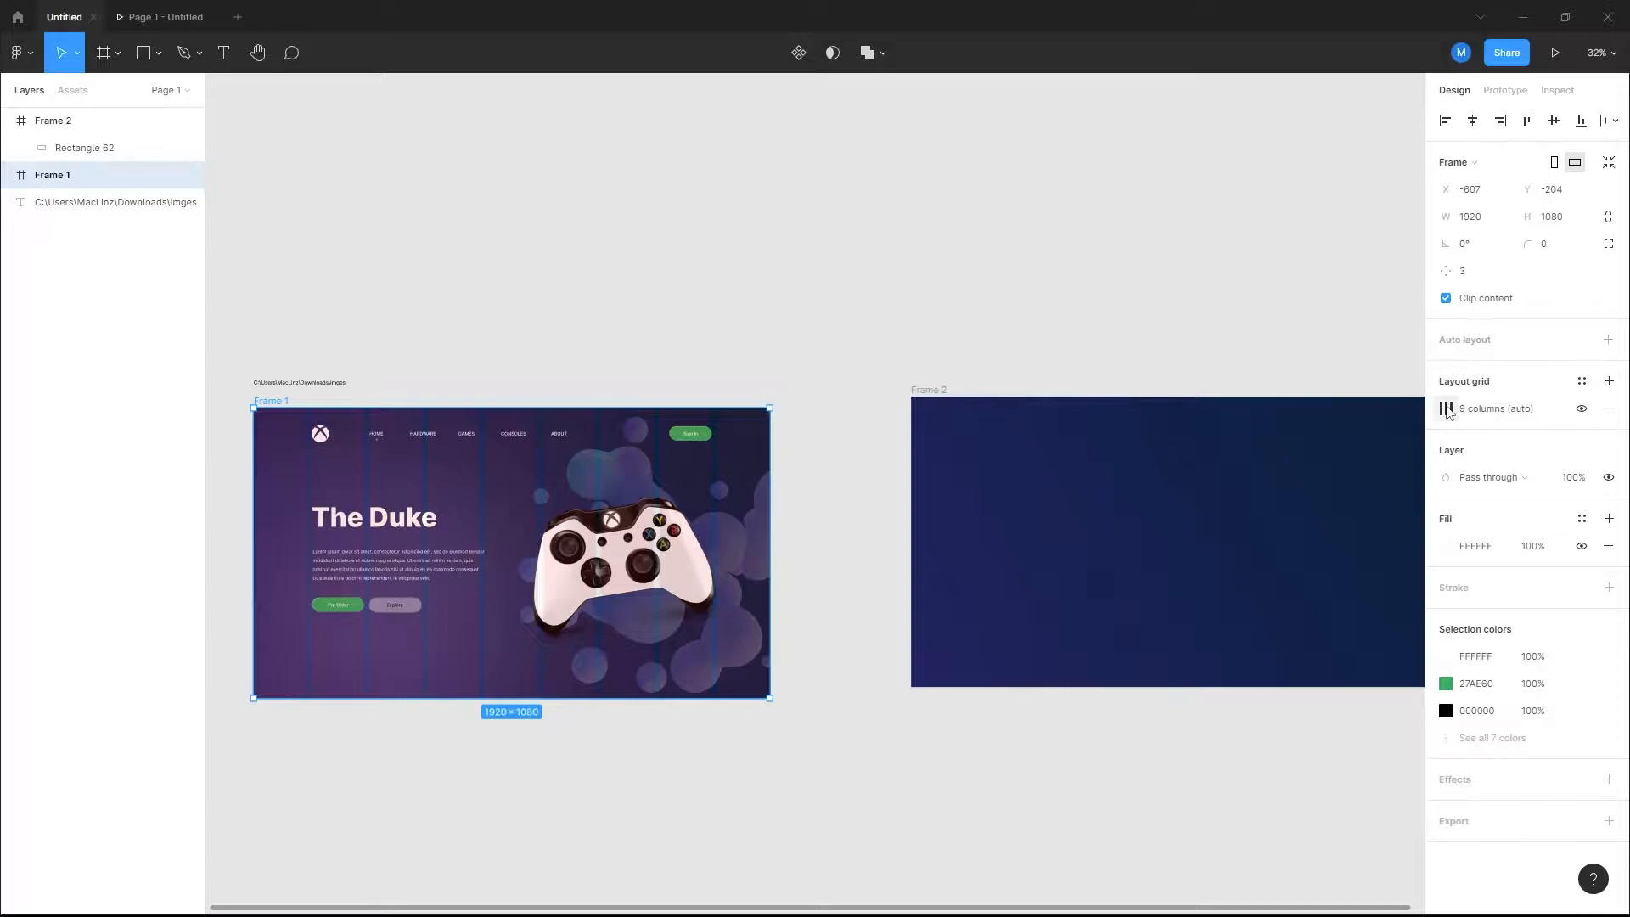
click(1581, 409)
Step: Select the blurred ellipse behind the text in Frame 1 and examine its glow, fill and effect
scroll(607, 628, up, 4)
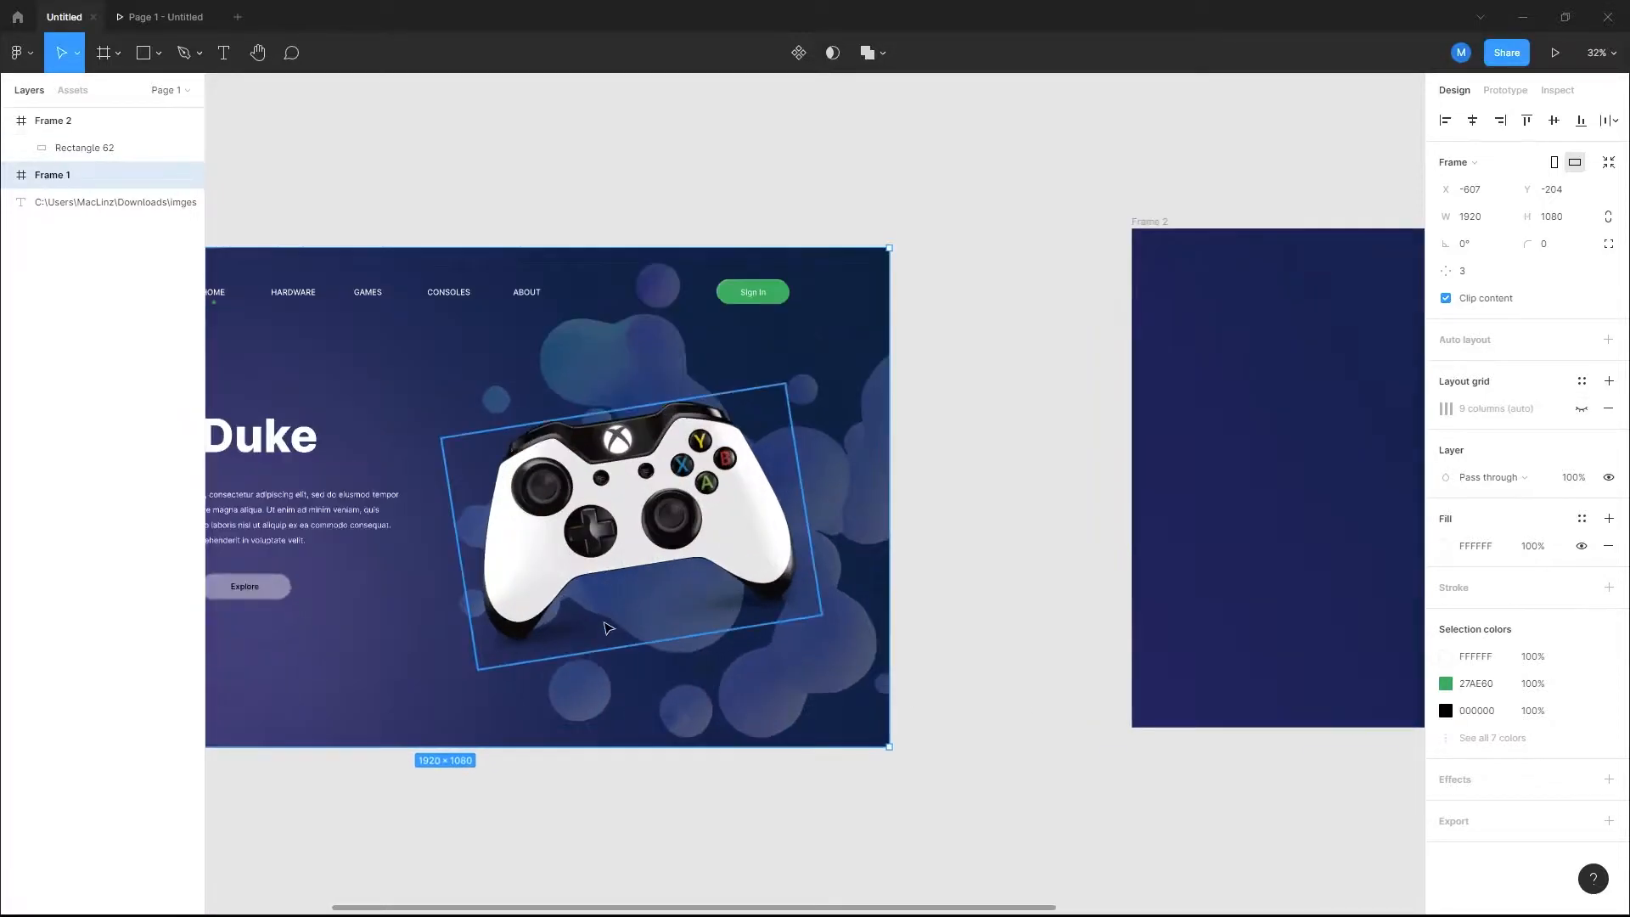
drag(608, 625, 899, 582)
scroll(528, 659, up, 1)
drag(509, 604, 534, 555)
drag(849, 552, 486, 693)
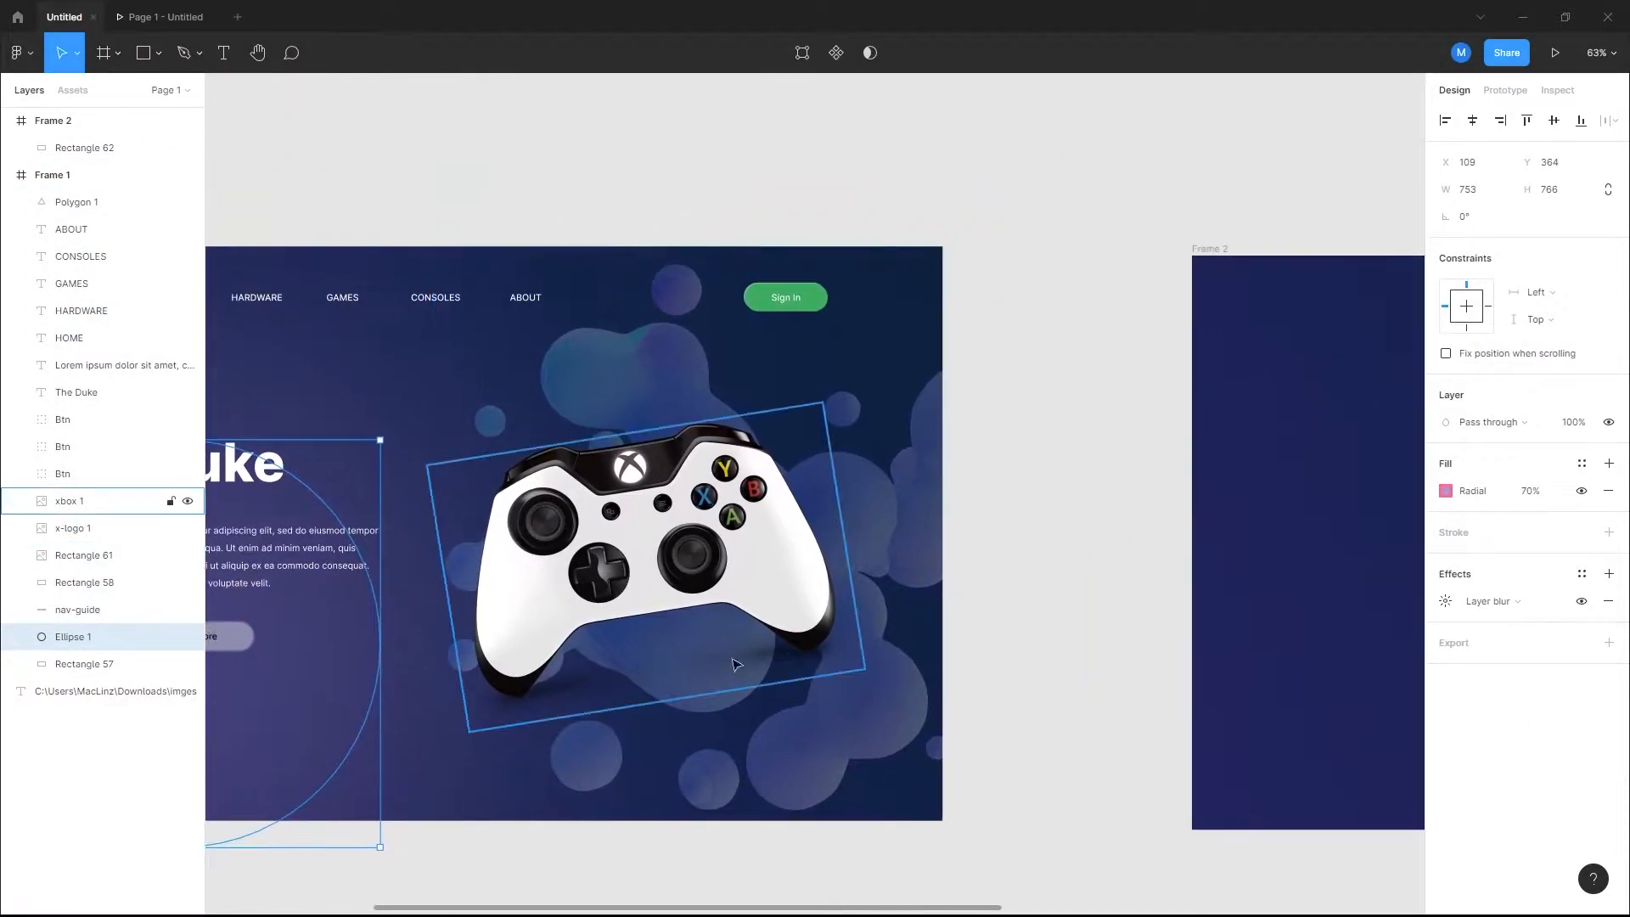
Step: Draw an ellipse in the lower-left area of Frame 2, enlarge it to about 801 × 723 and position it at about X 159, Y 273
scroll(827, 637, down, 3)
drag(937, 612, 586, 608)
scroll(982, 563, up, 5)
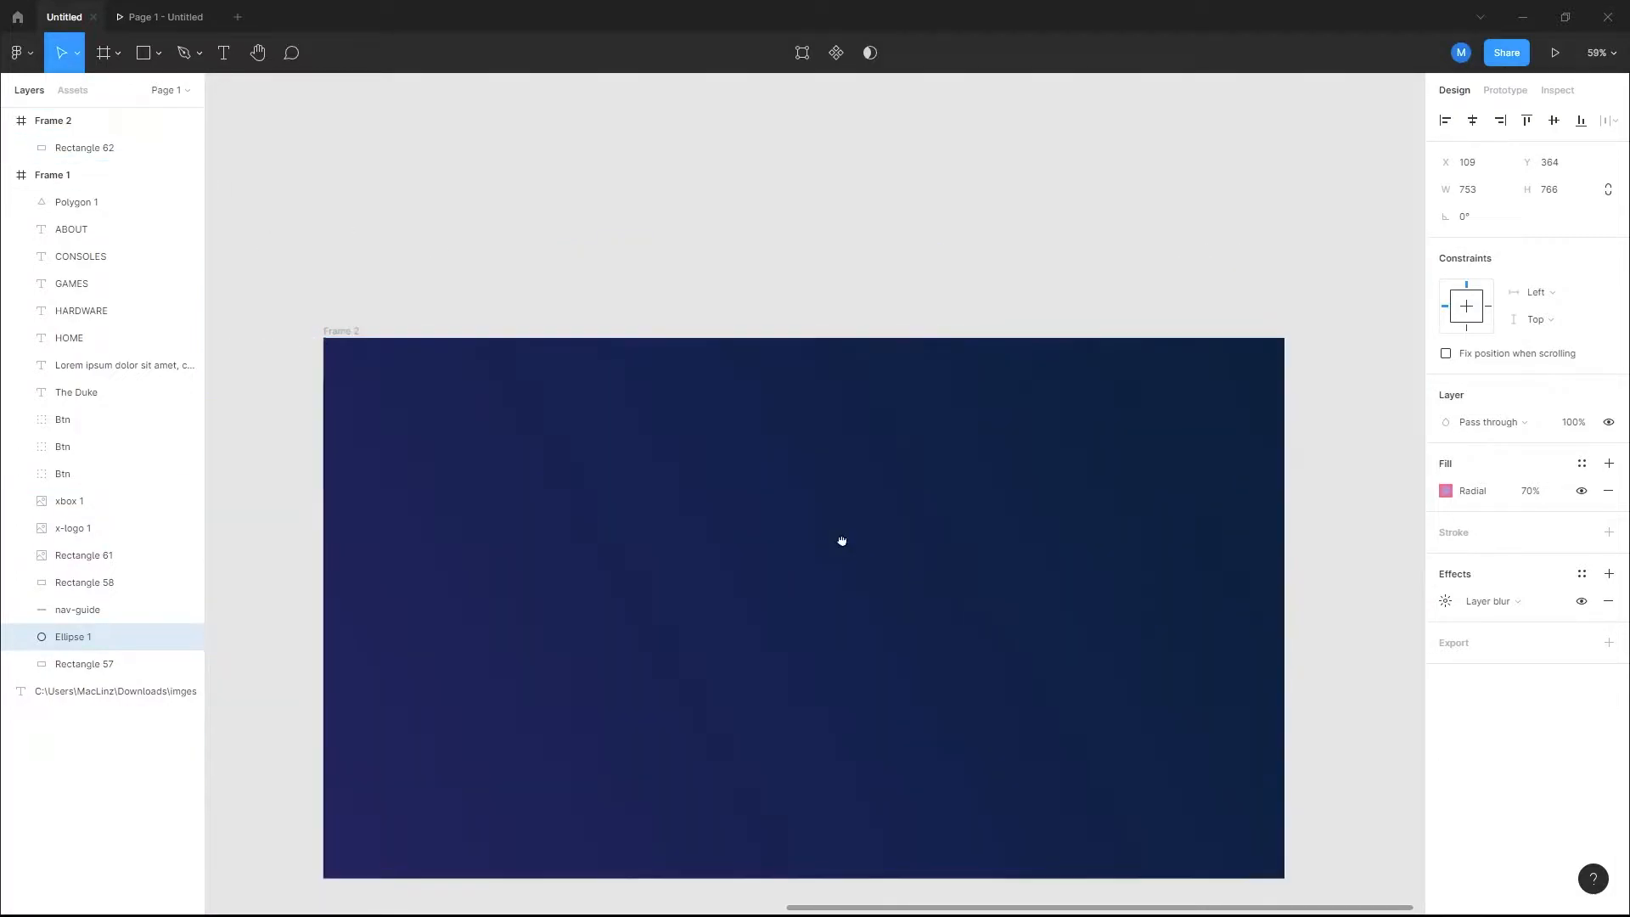
scroll(841, 557, down, 2)
click(146, 54)
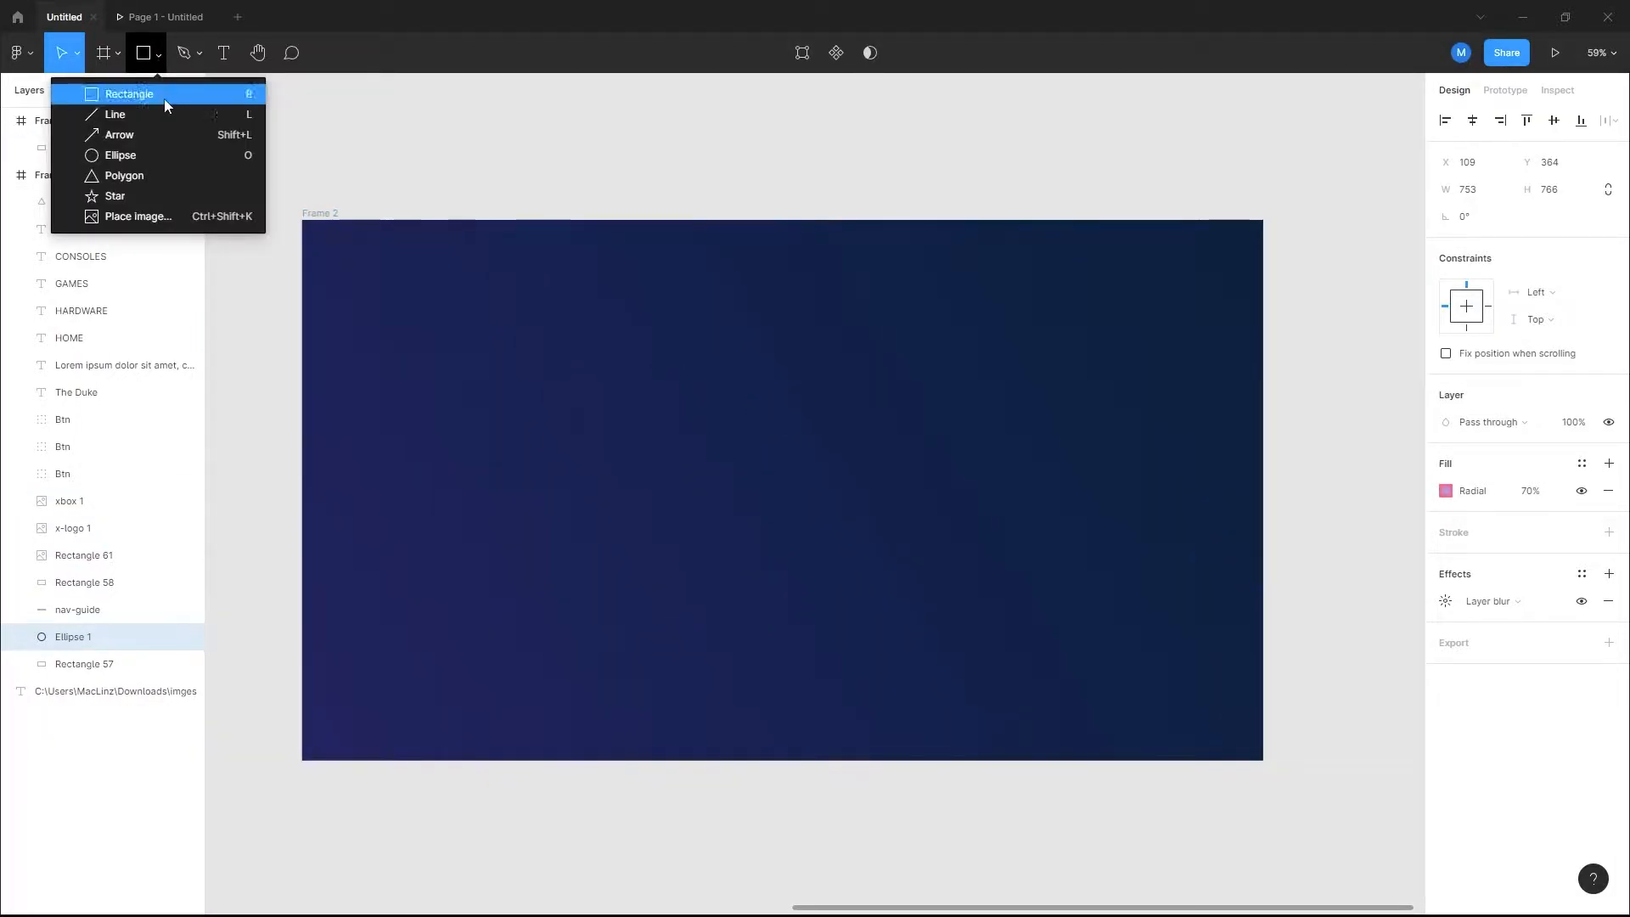
click(136, 152)
drag(480, 479, 813, 780)
drag(657, 660, 568, 567)
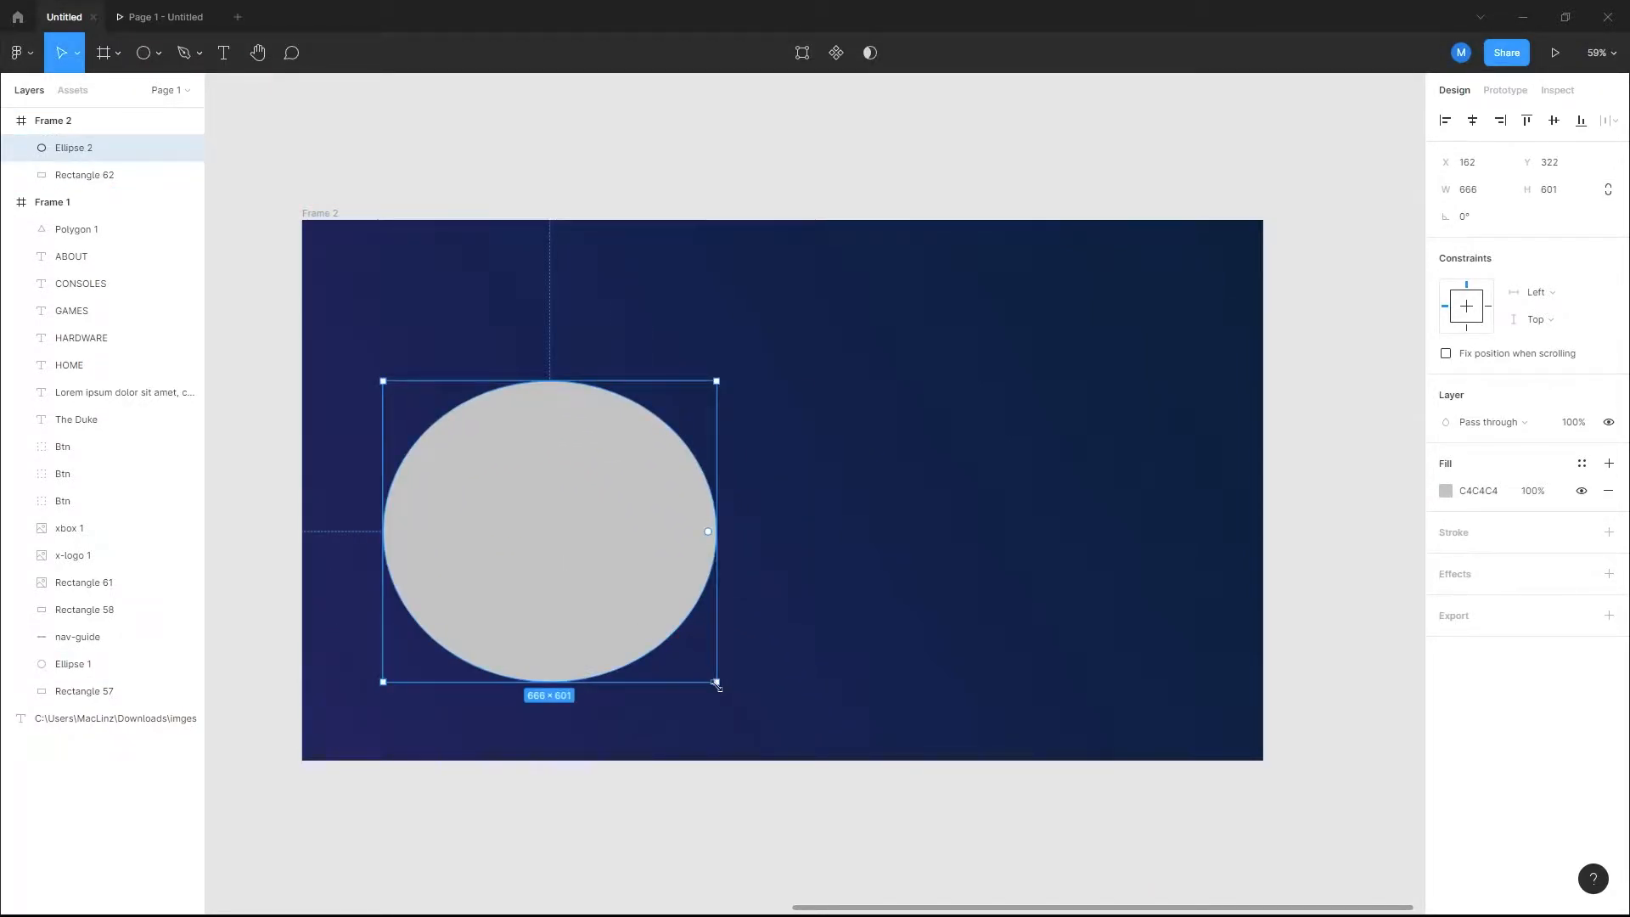
drag(717, 684, 783, 744)
drag(603, 625, 604, 600)
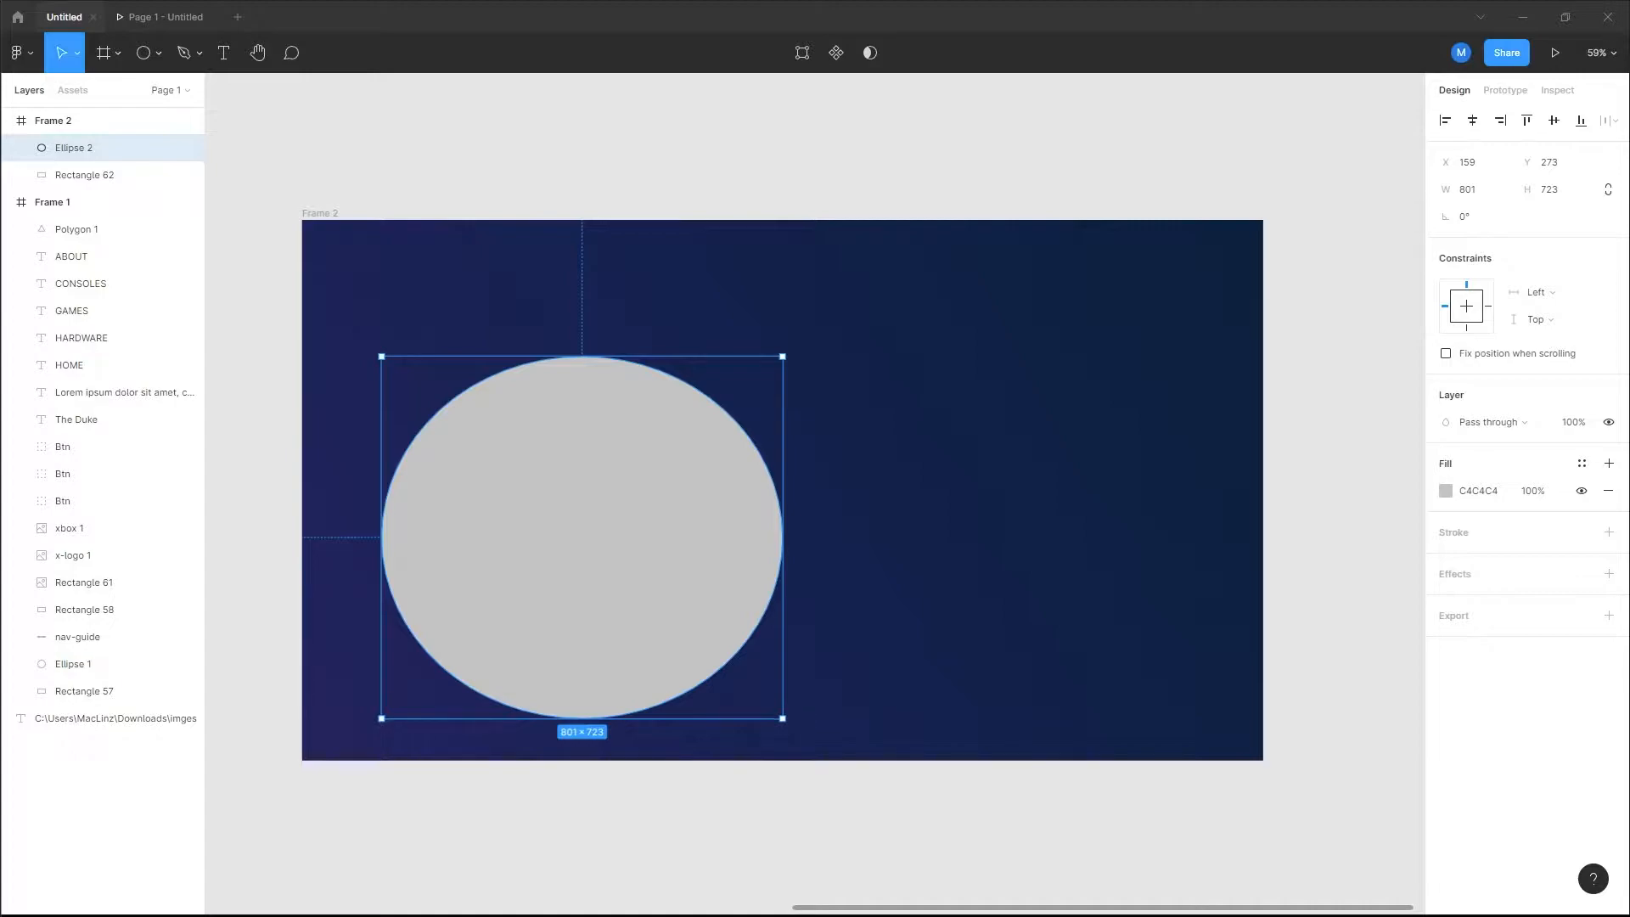
Step: Change the fill of the ellipse in Frame 2 to a radial gradient with the centre stop coloured A5A6F6
click(1446, 491)
click(1259, 476)
click(1269, 513)
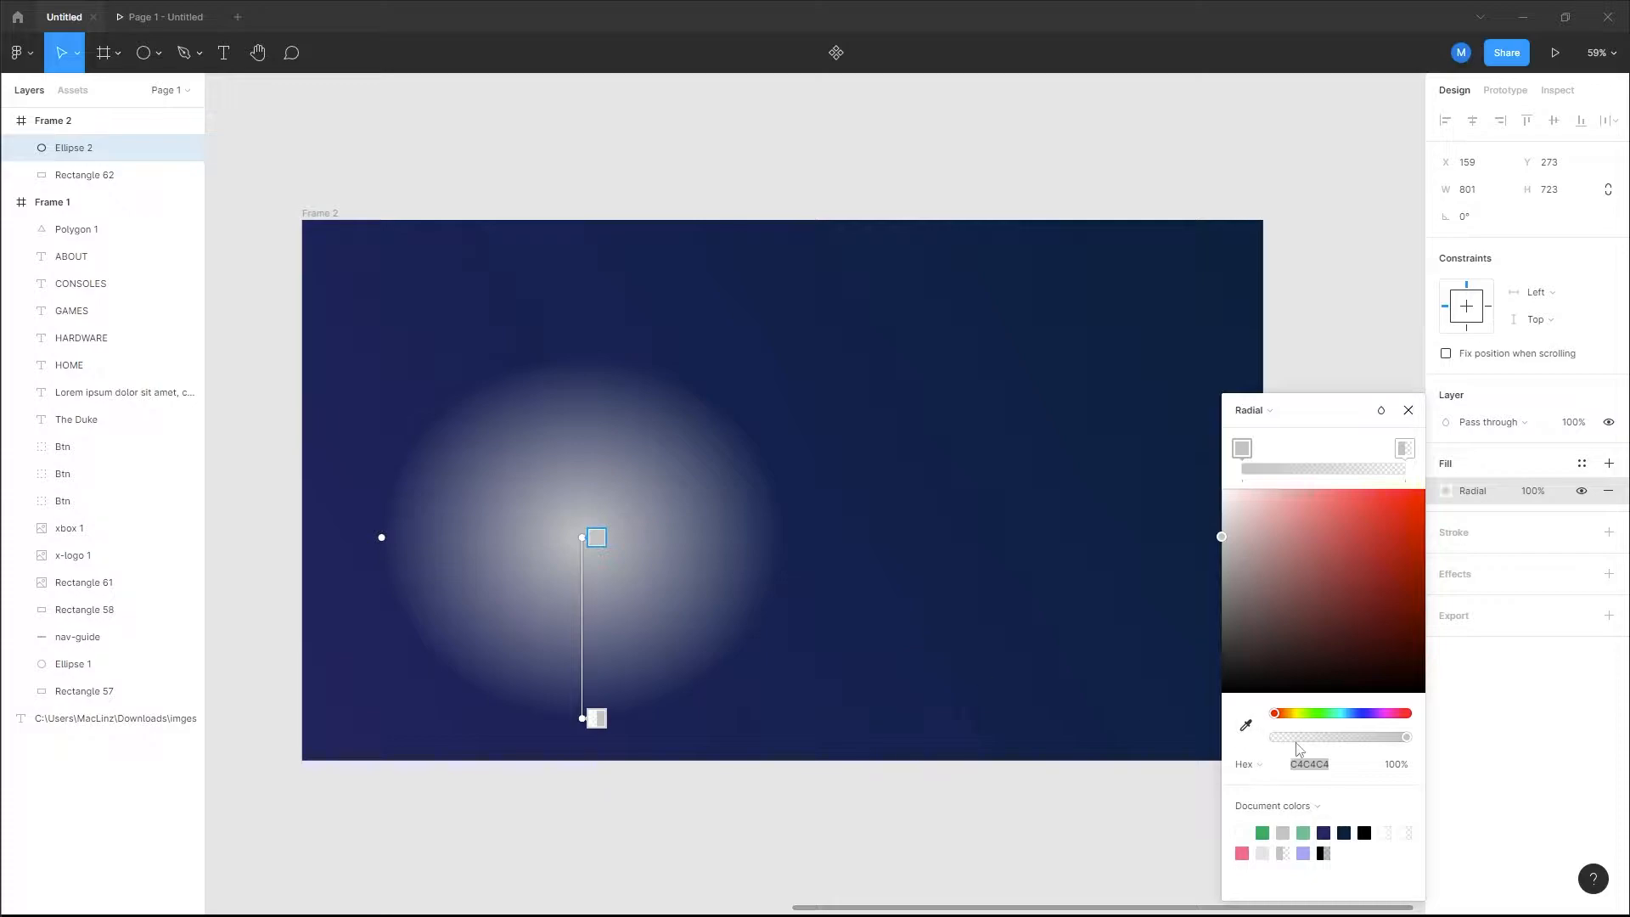
click(1312, 764)
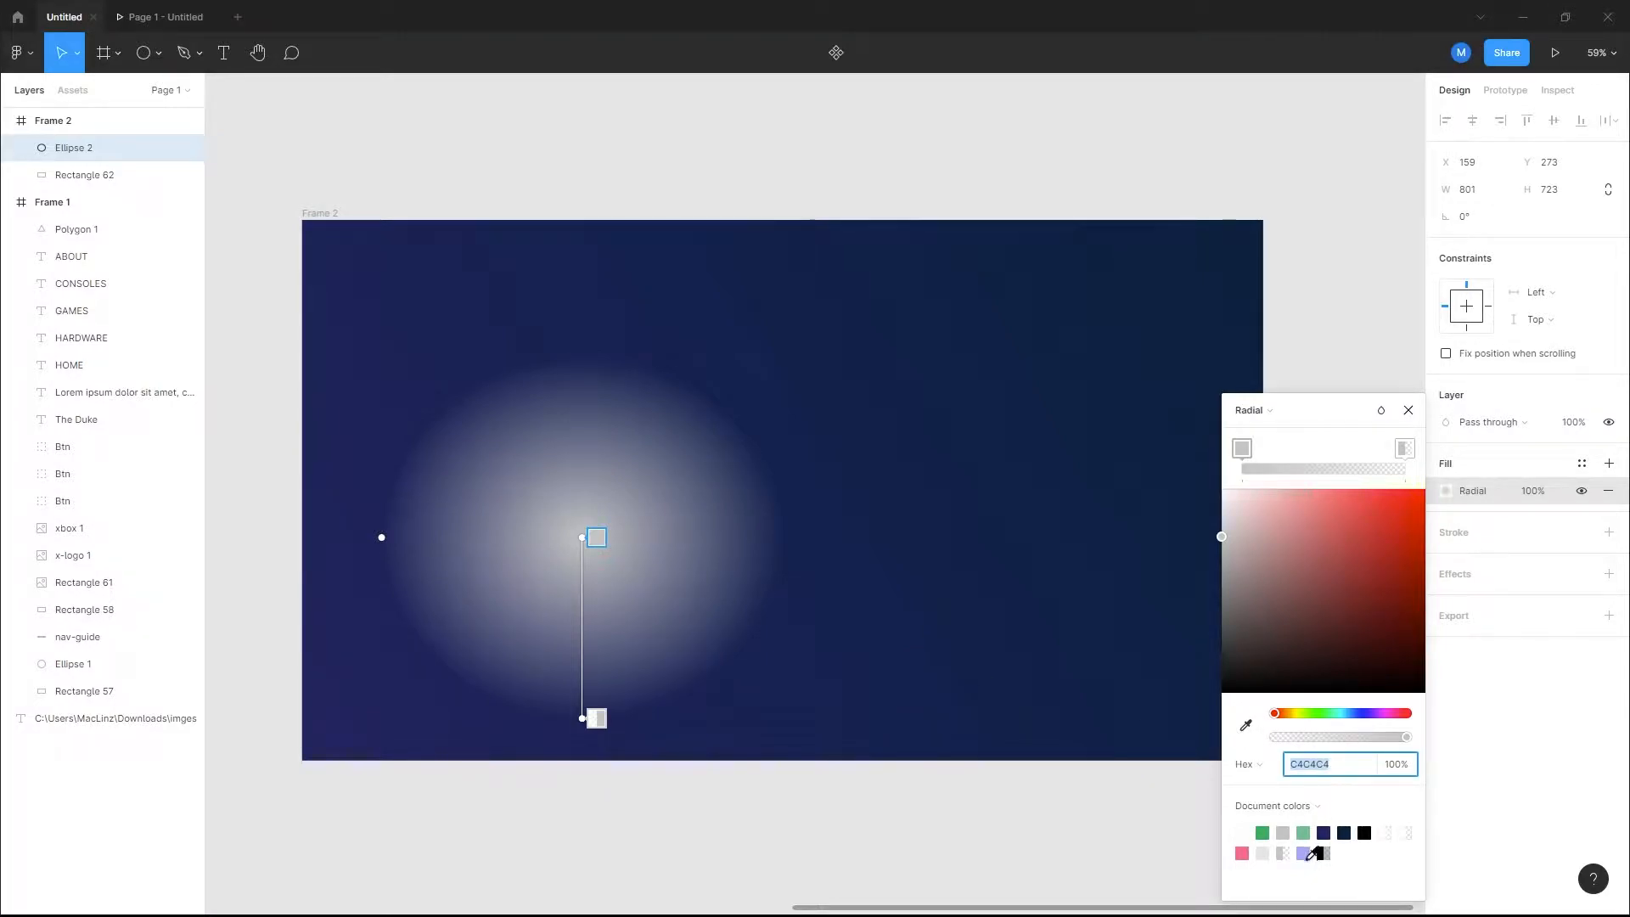
click(1304, 853)
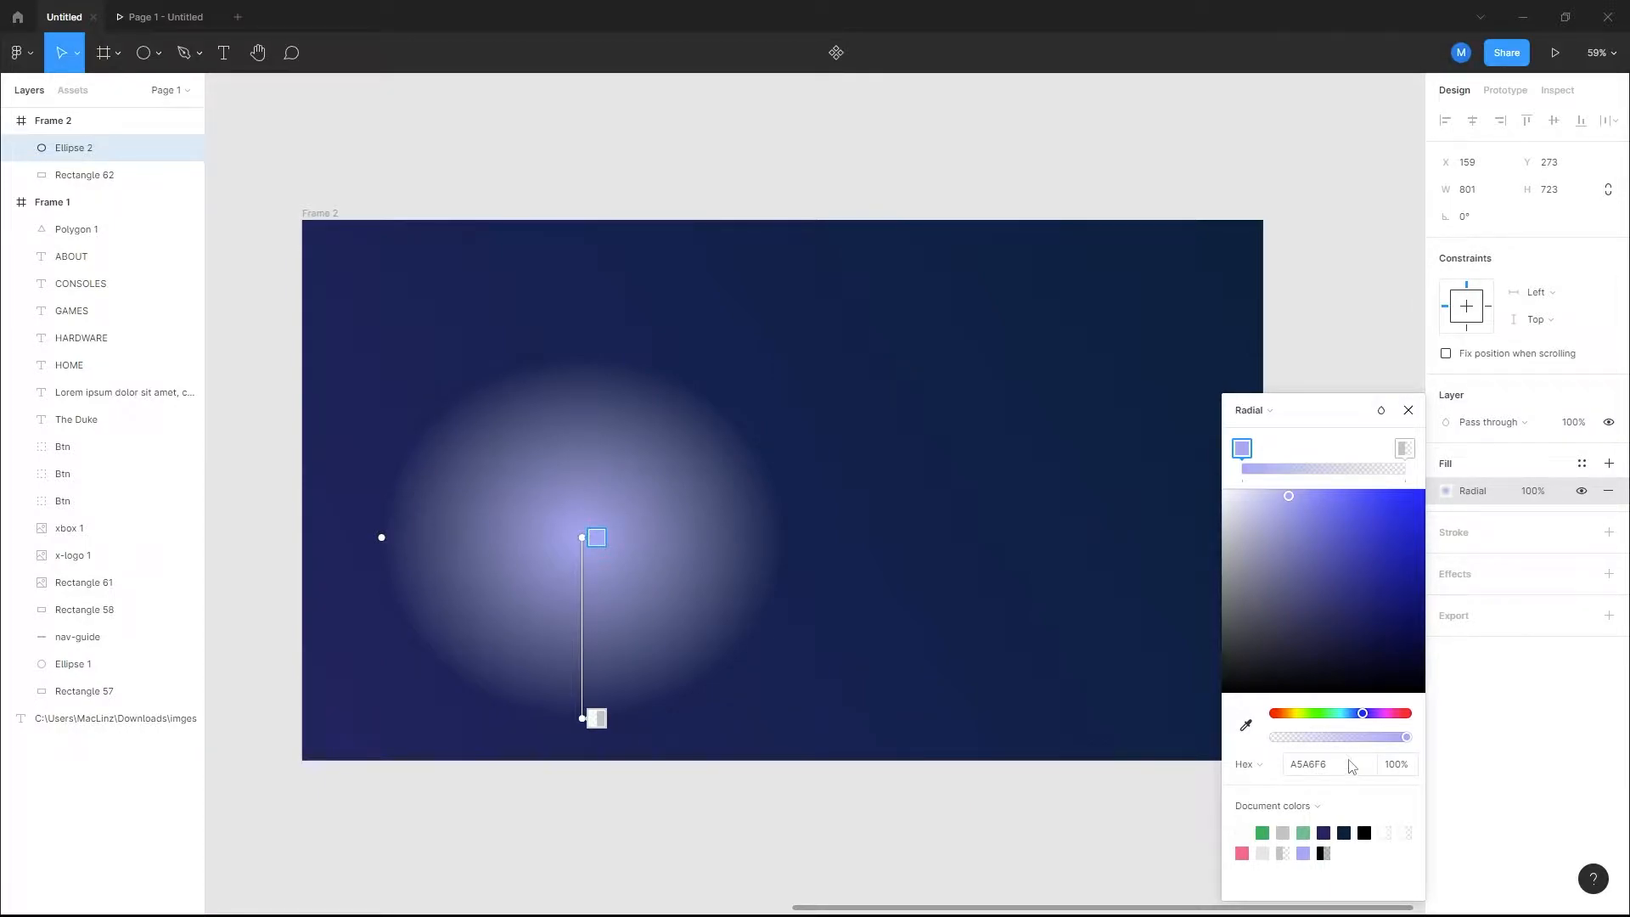
drag(1339, 771, 1290, 766)
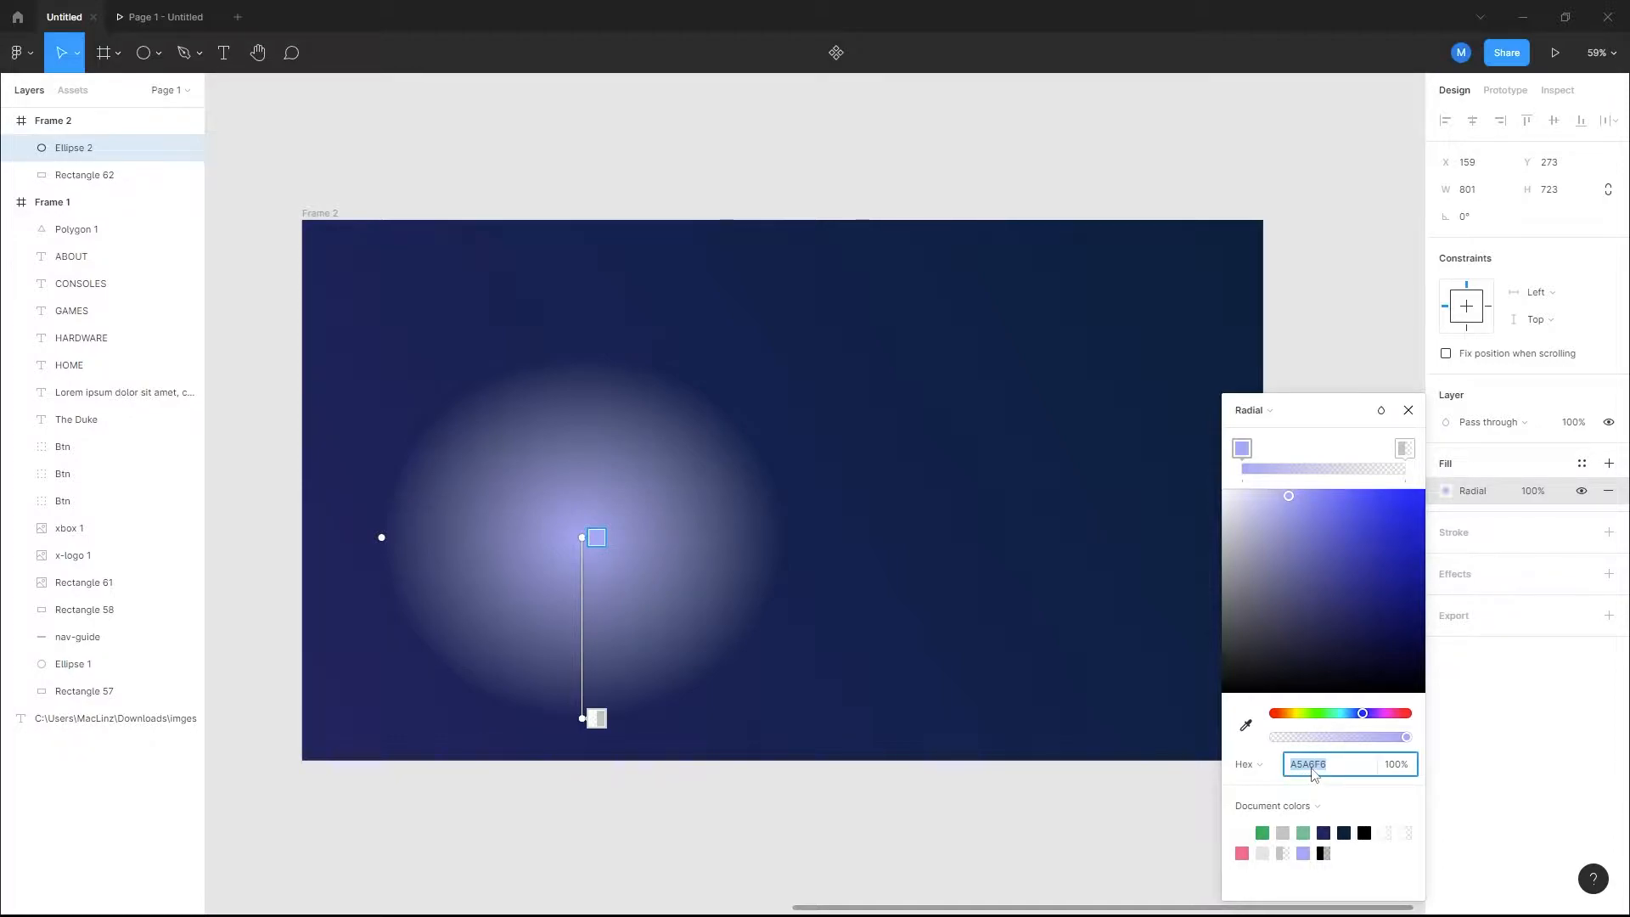
Step: Set the gradient's outer stop to the pink document colour F56692 at 100% opacity
click(1404, 448)
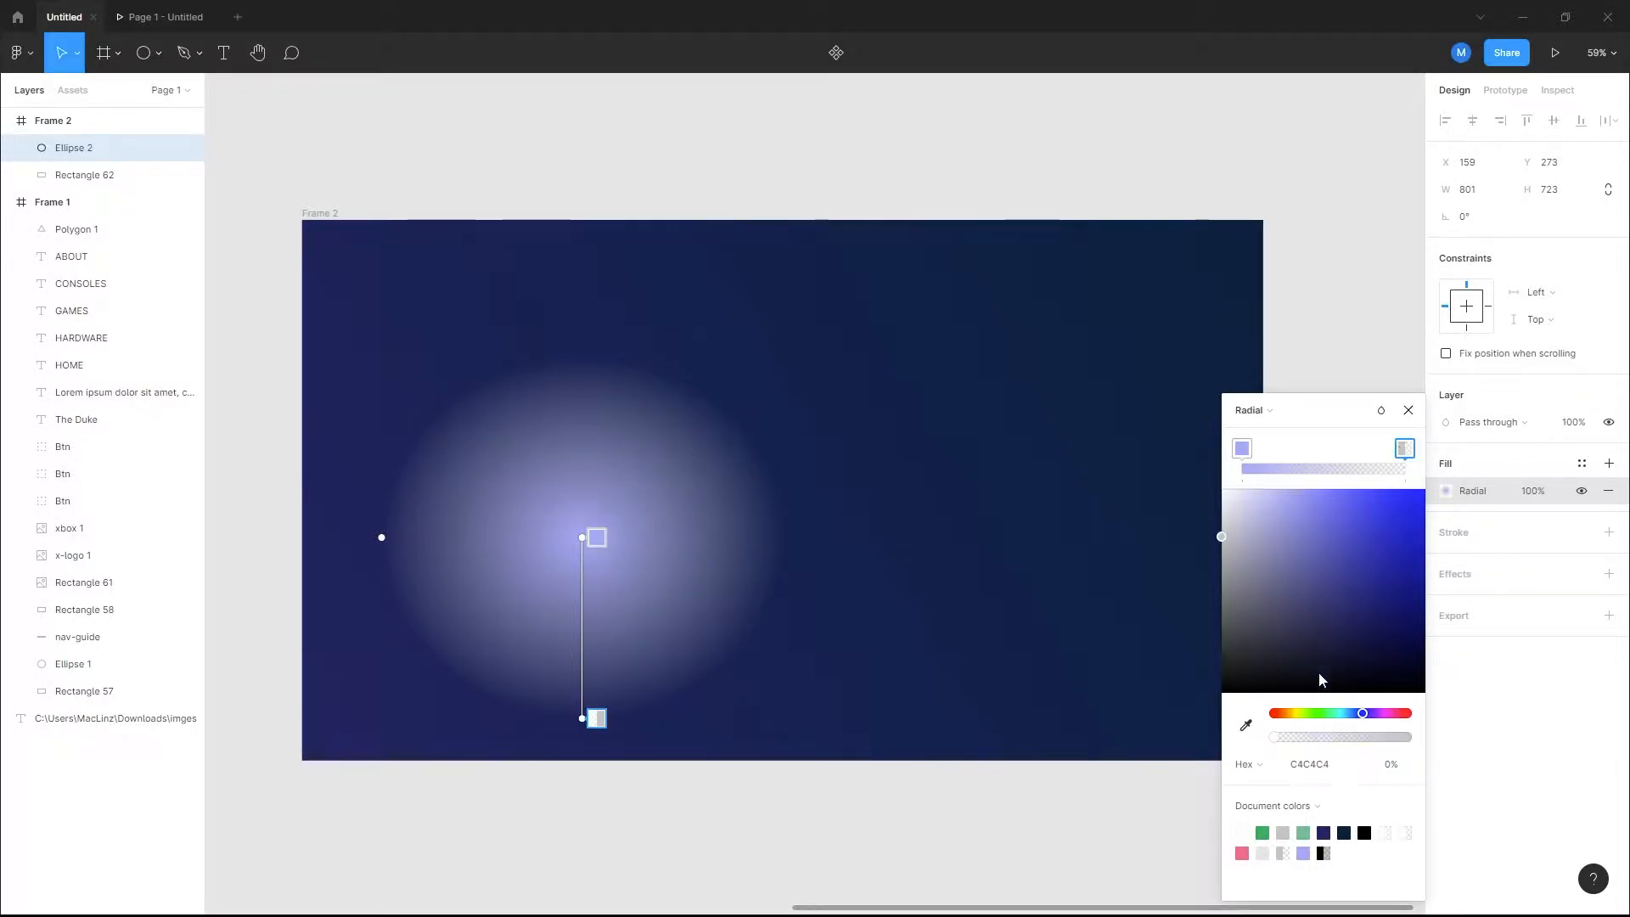
drag(1306, 737, 1462, 730)
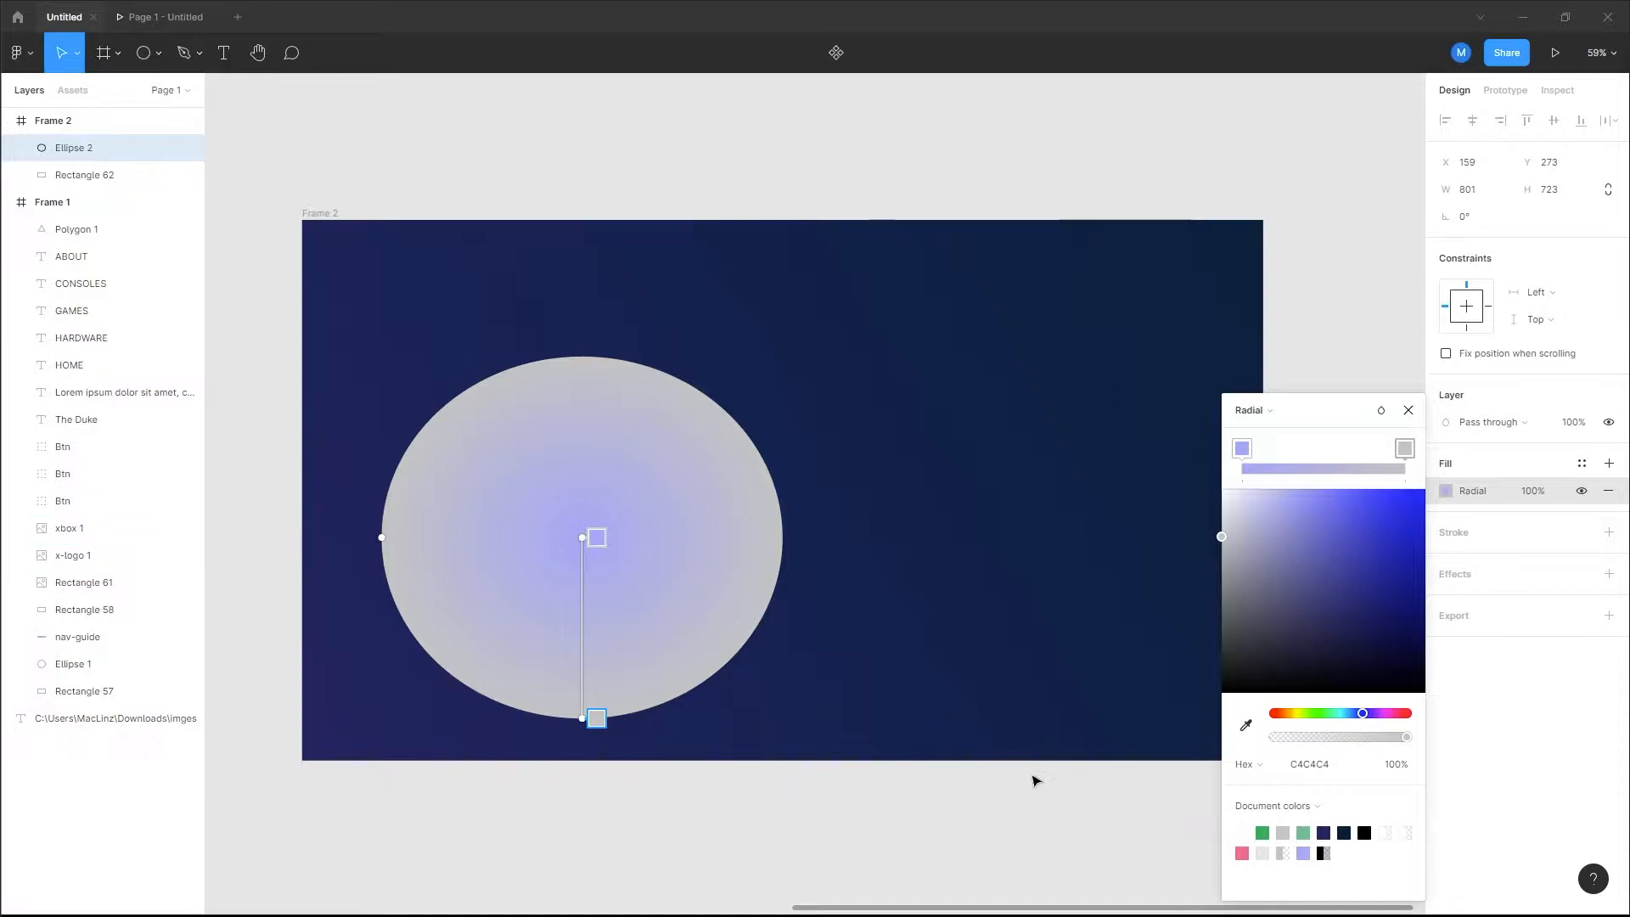
click(1242, 852)
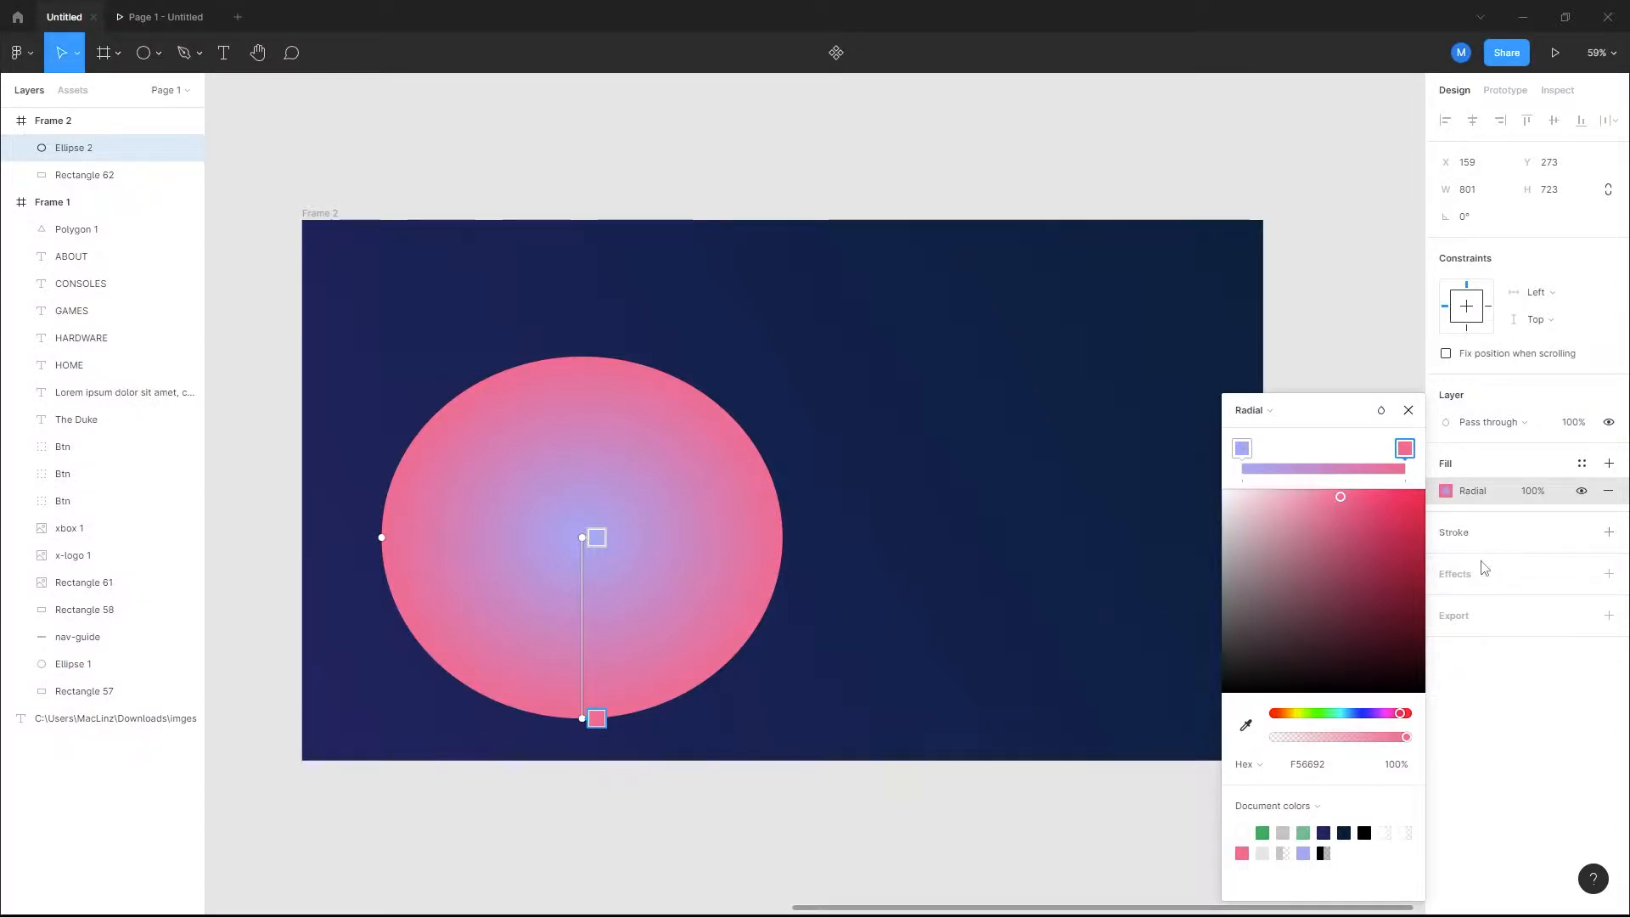
click(1529, 667)
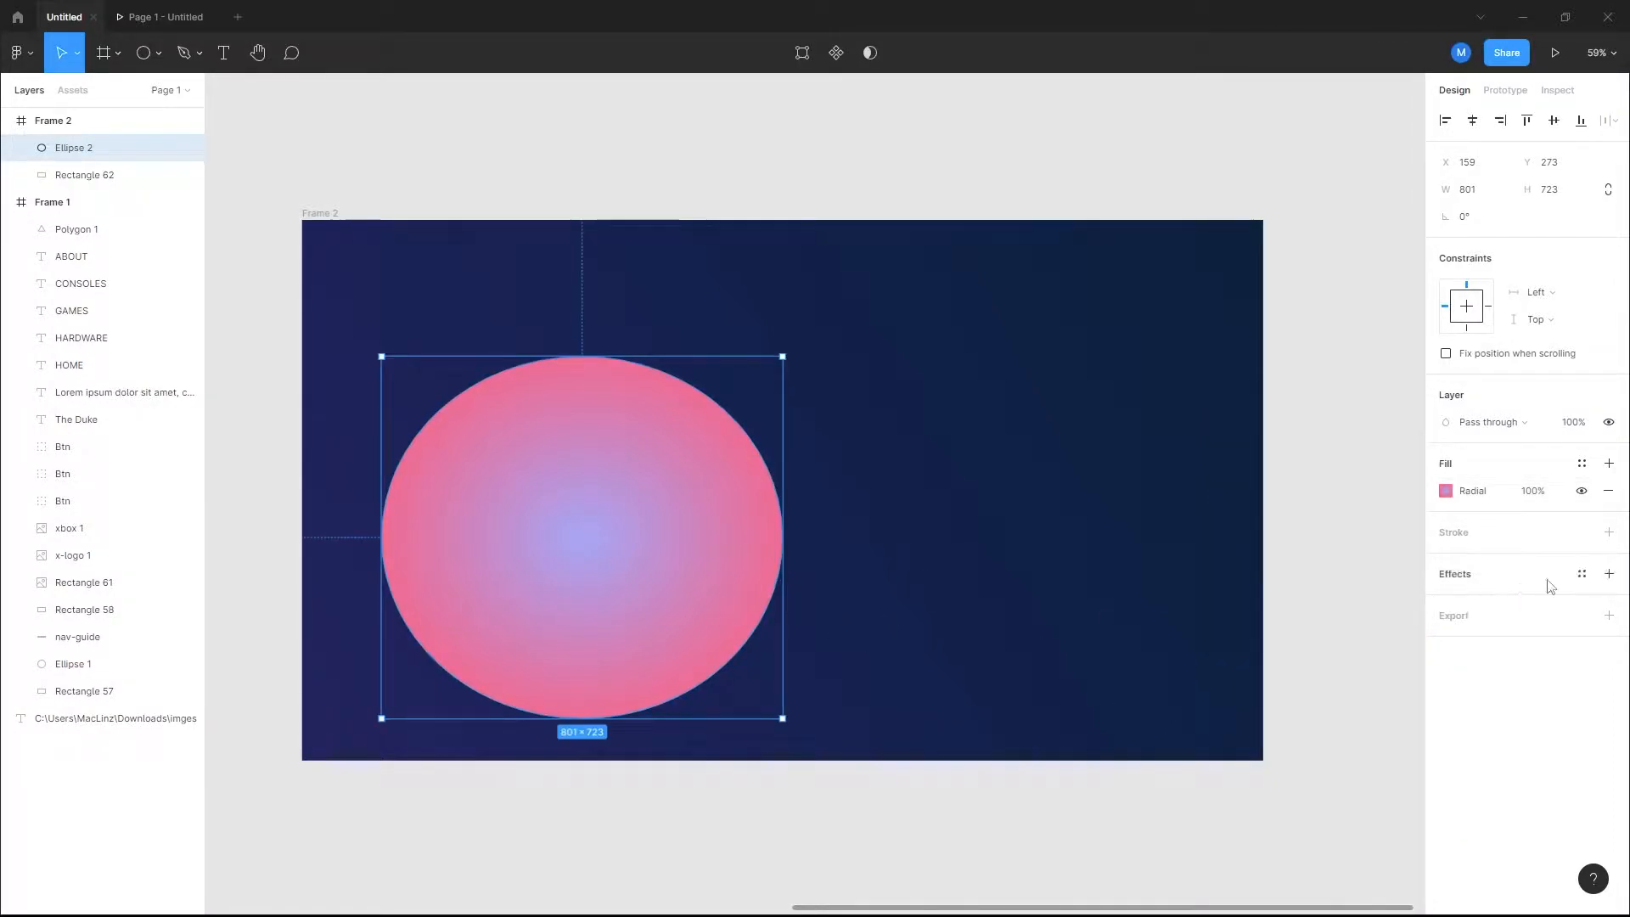
Step: Apply a layer blur of 900 to the ellipse and move it down to about X 159, Y 382
click(1608, 575)
click(1447, 602)
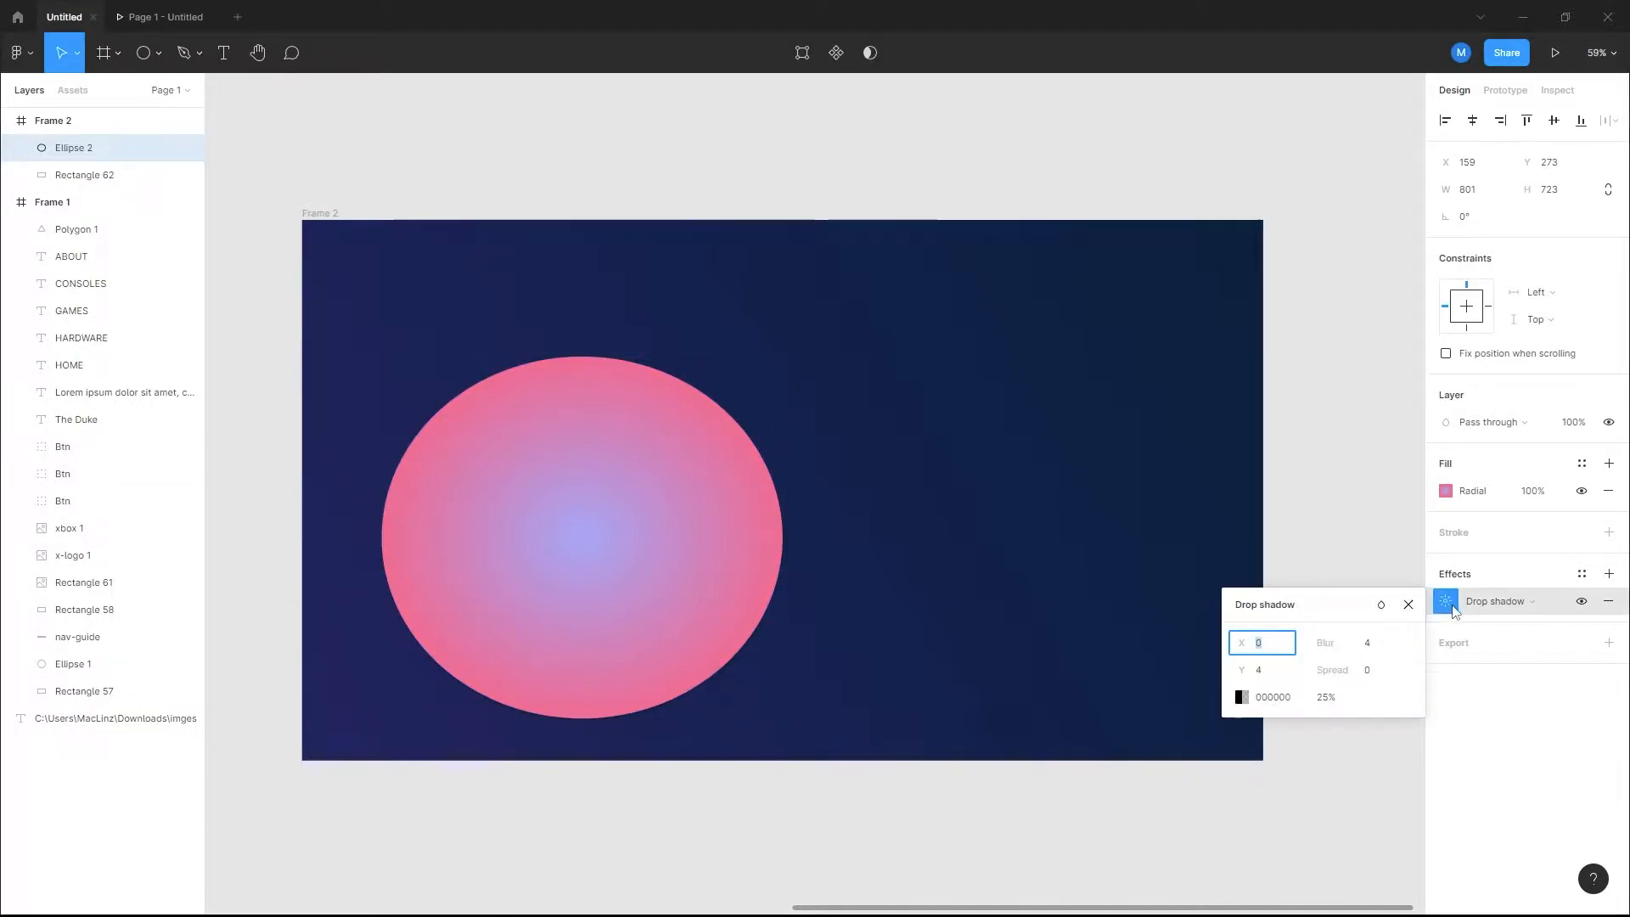
click(1510, 629)
click(1498, 601)
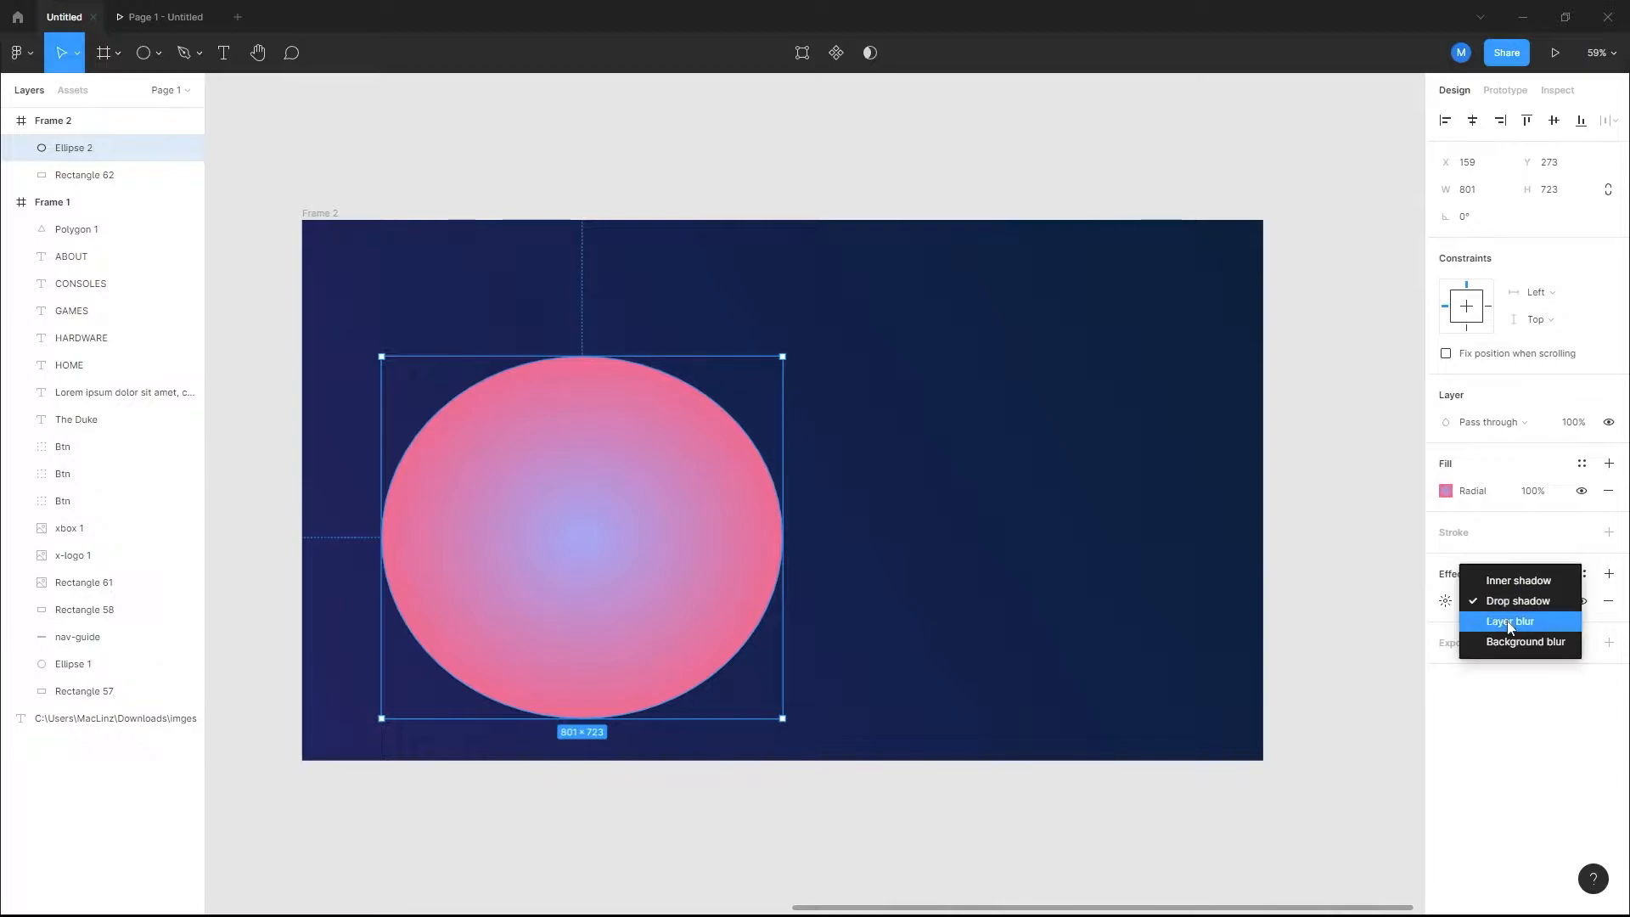
click(1510, 622)
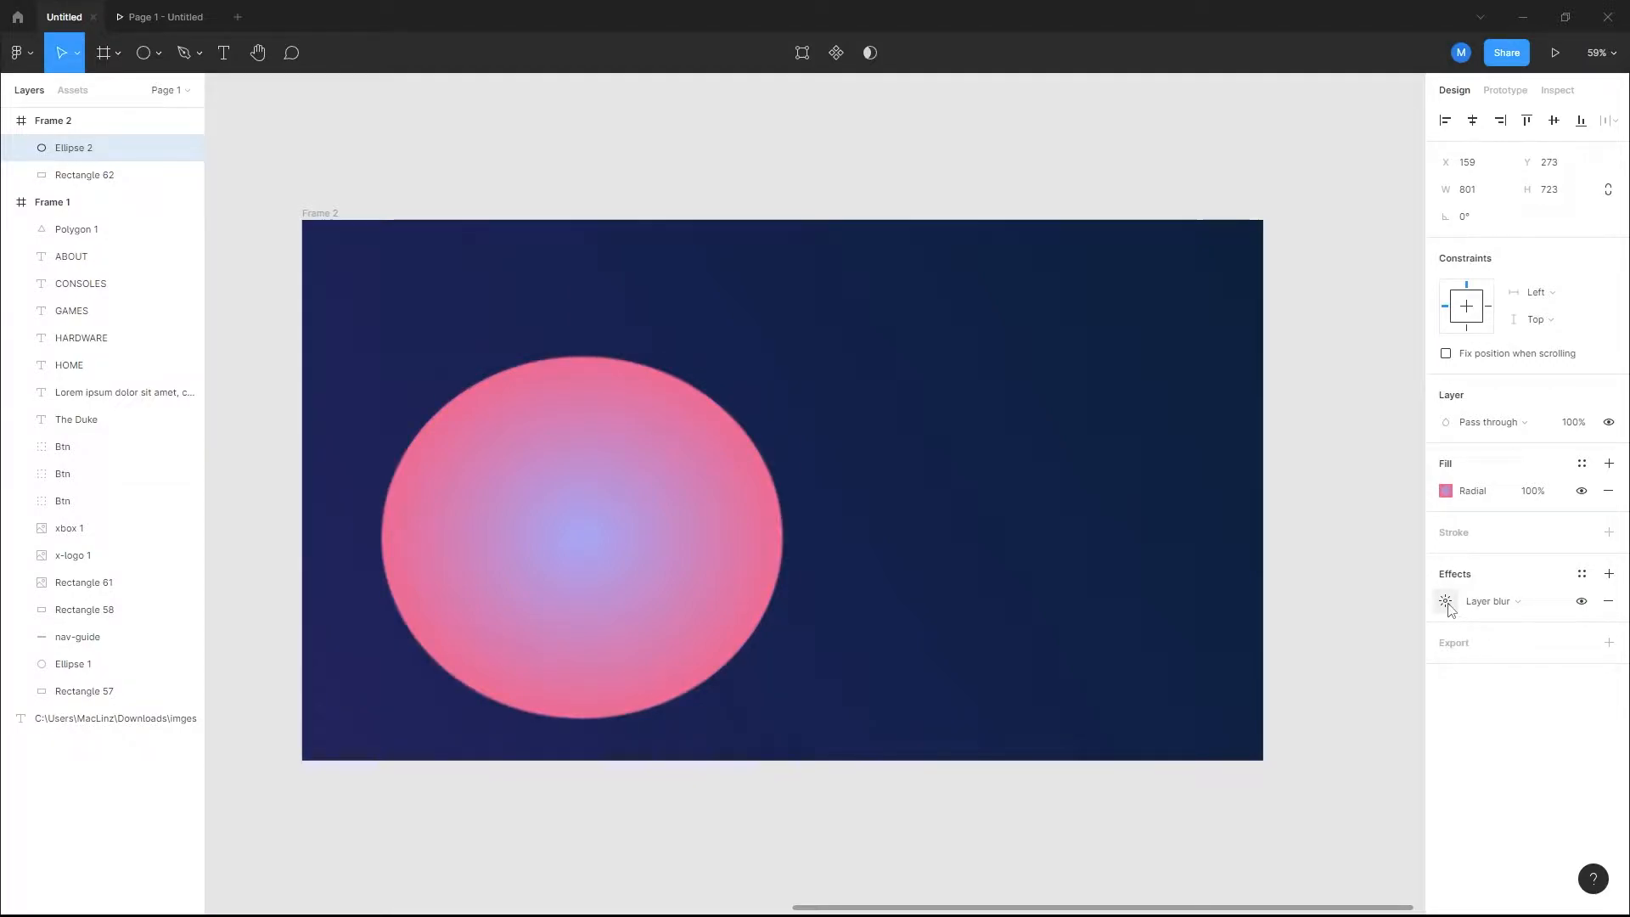
click(1446, 603)
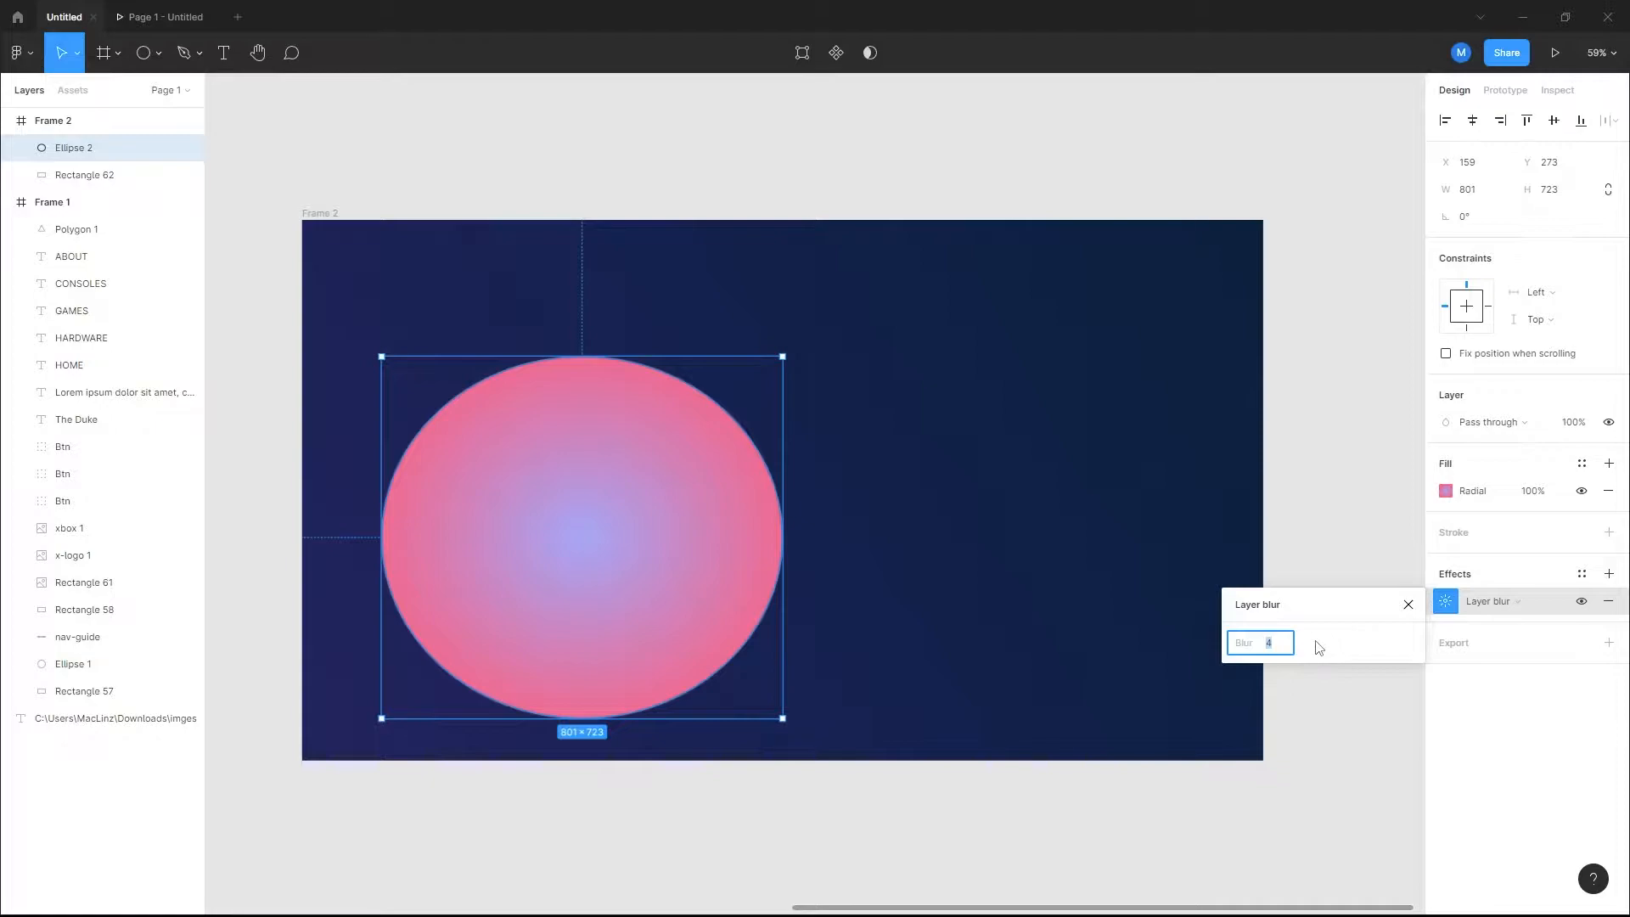
click(1280, 649)
double_click(1280, 649)
text(900)
key(Return)
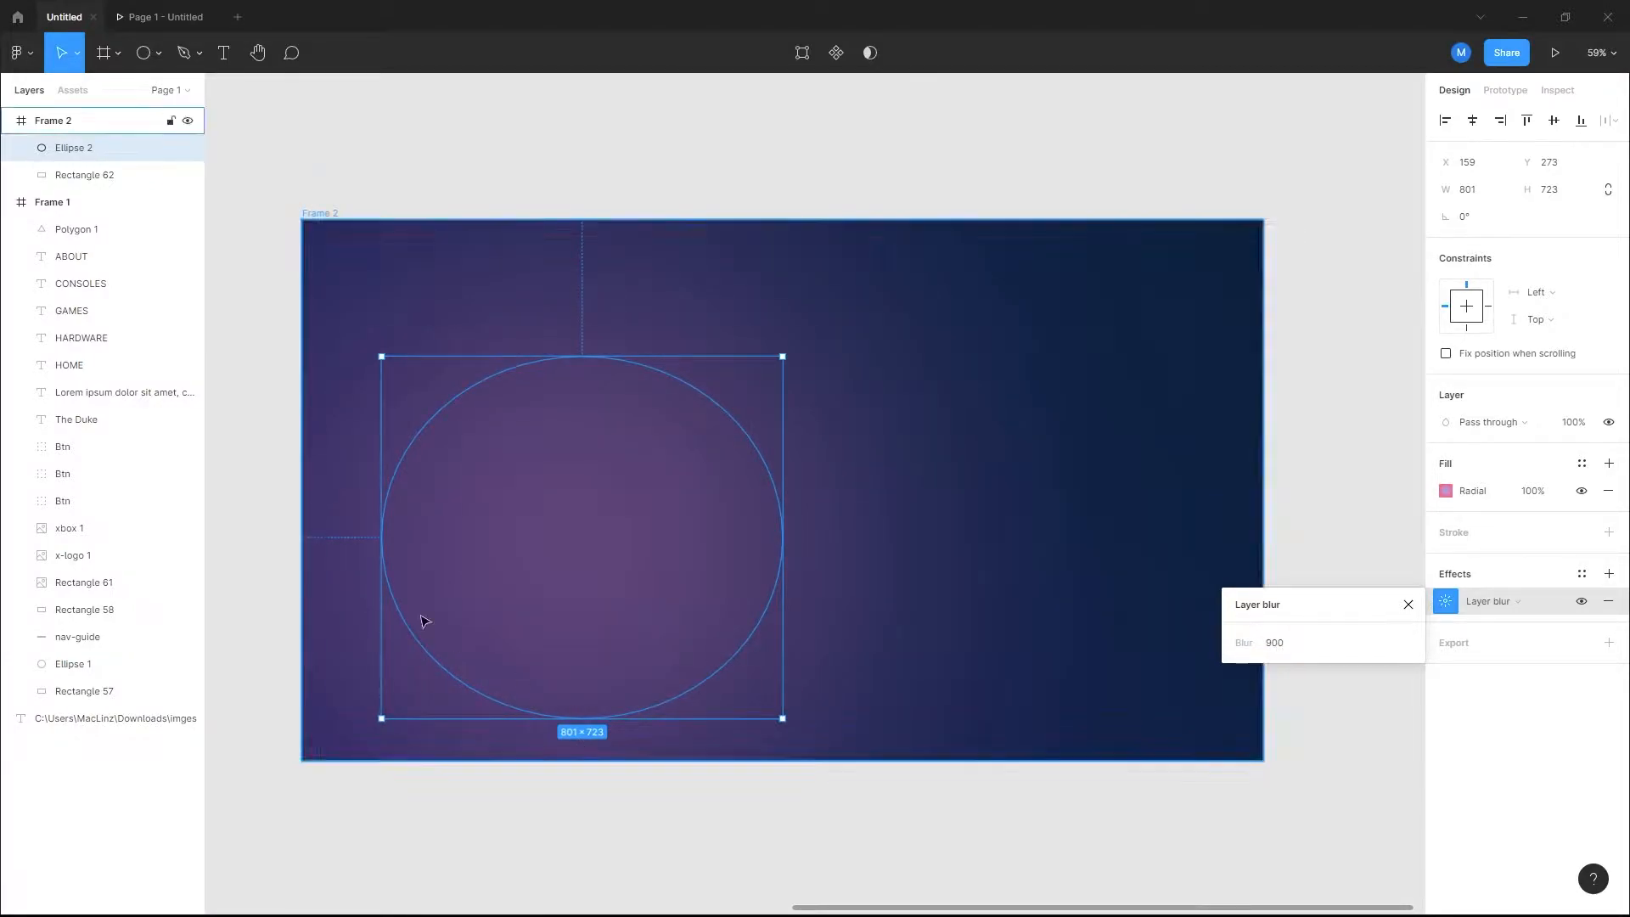
drag(622, 556, 570, 622)
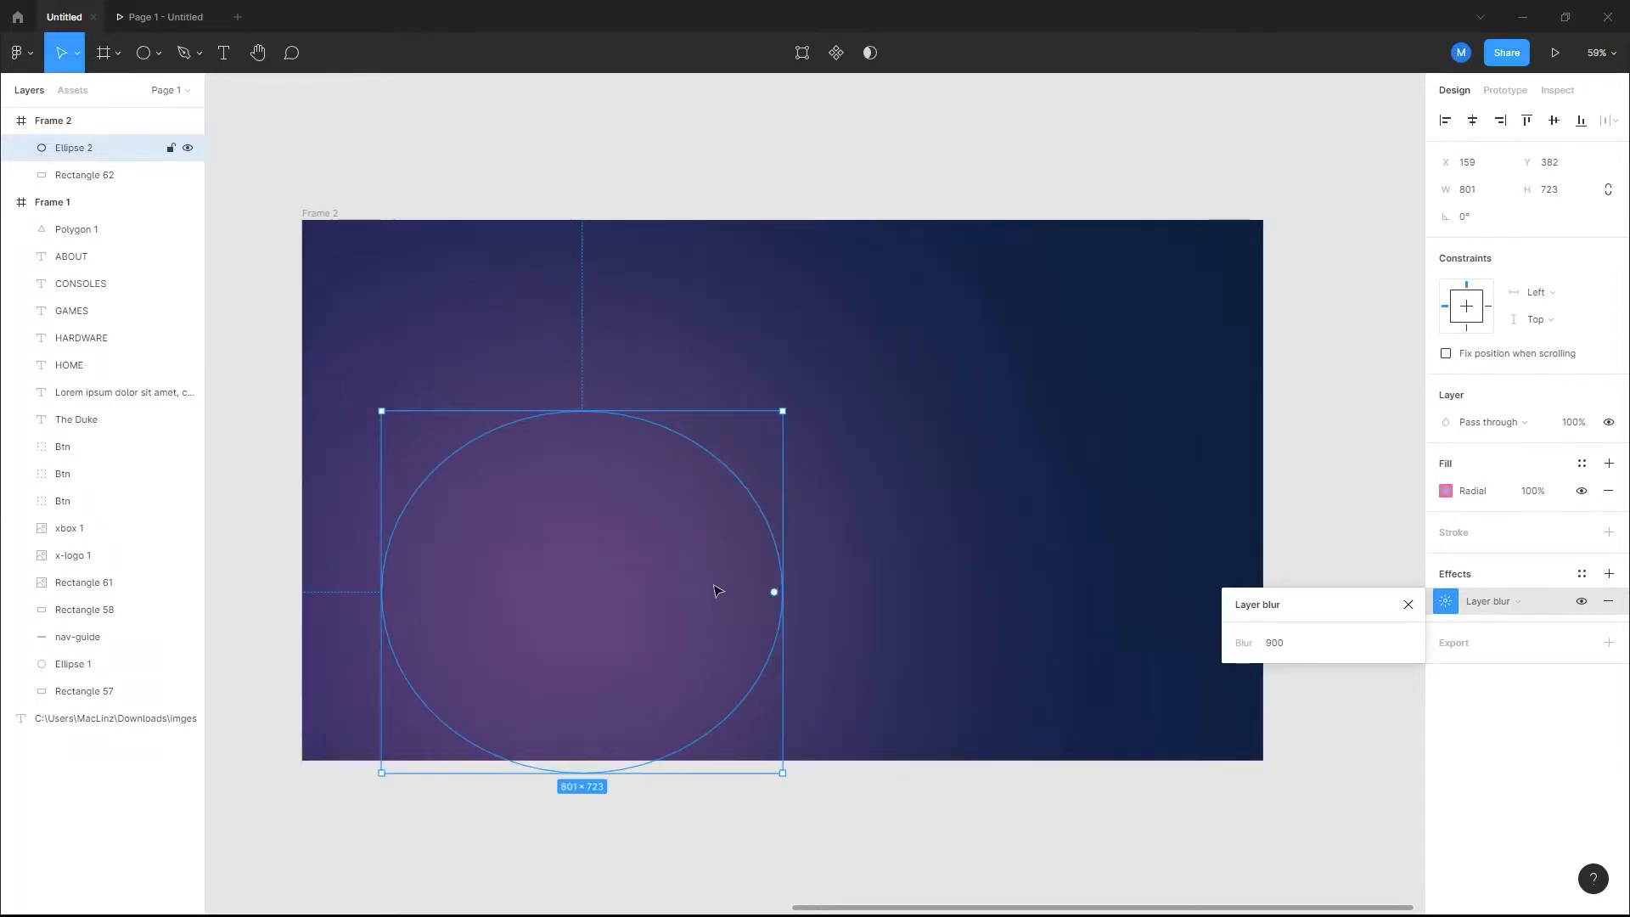
drag(633, 604, 1171, 731)
click(572, 596)
key(ctrl+d)
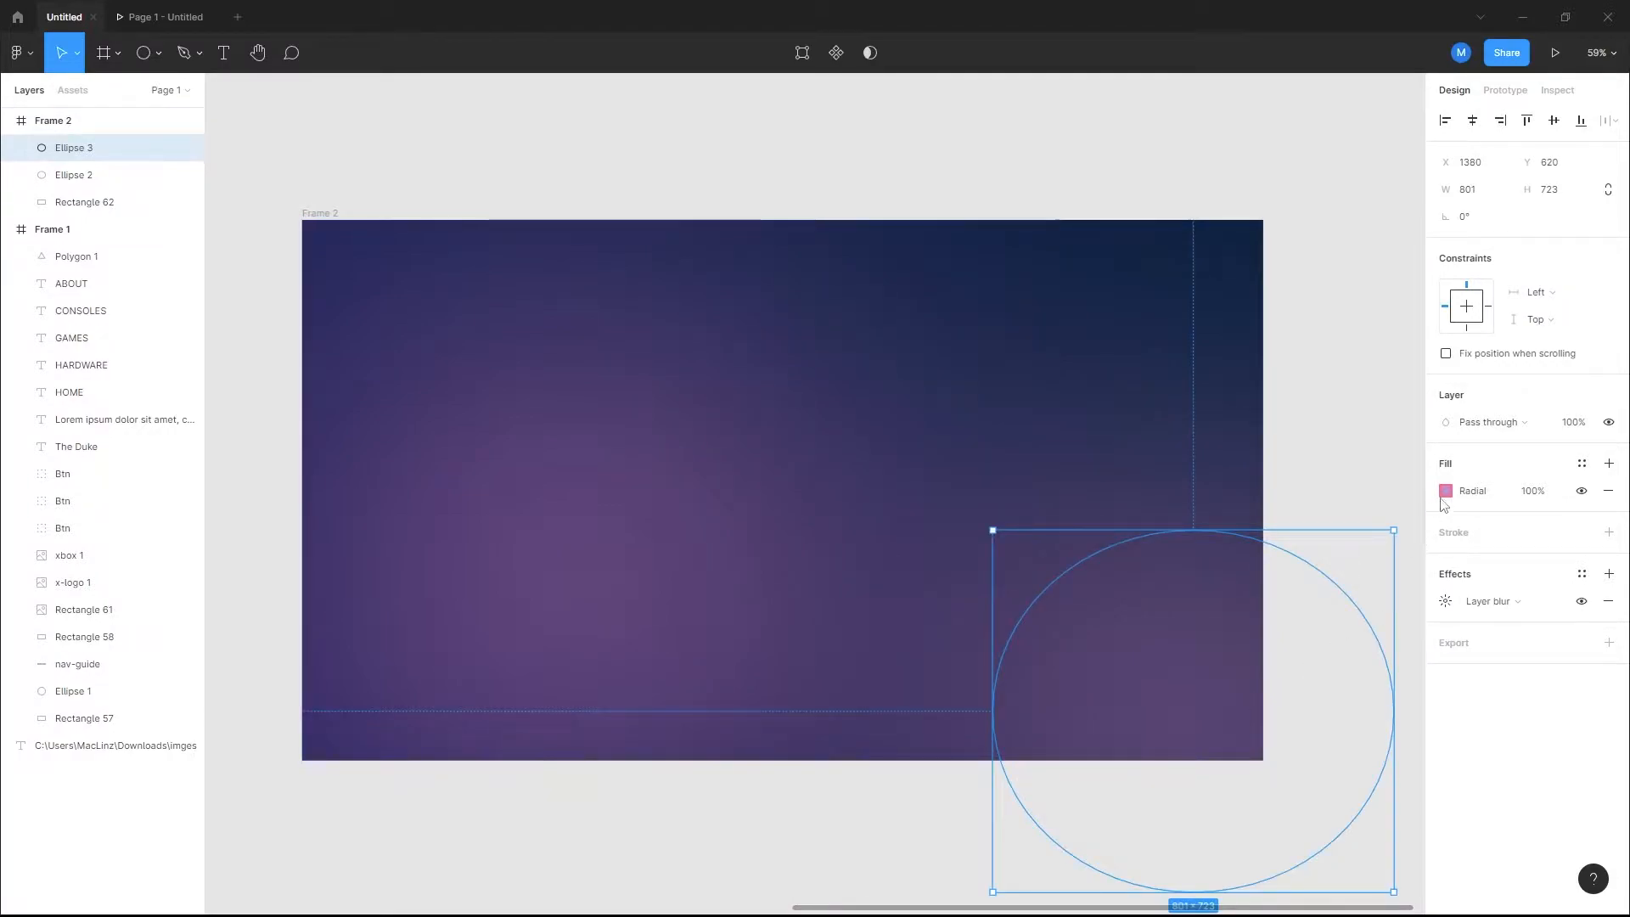
click(1445, 491)
click(1344, 832)
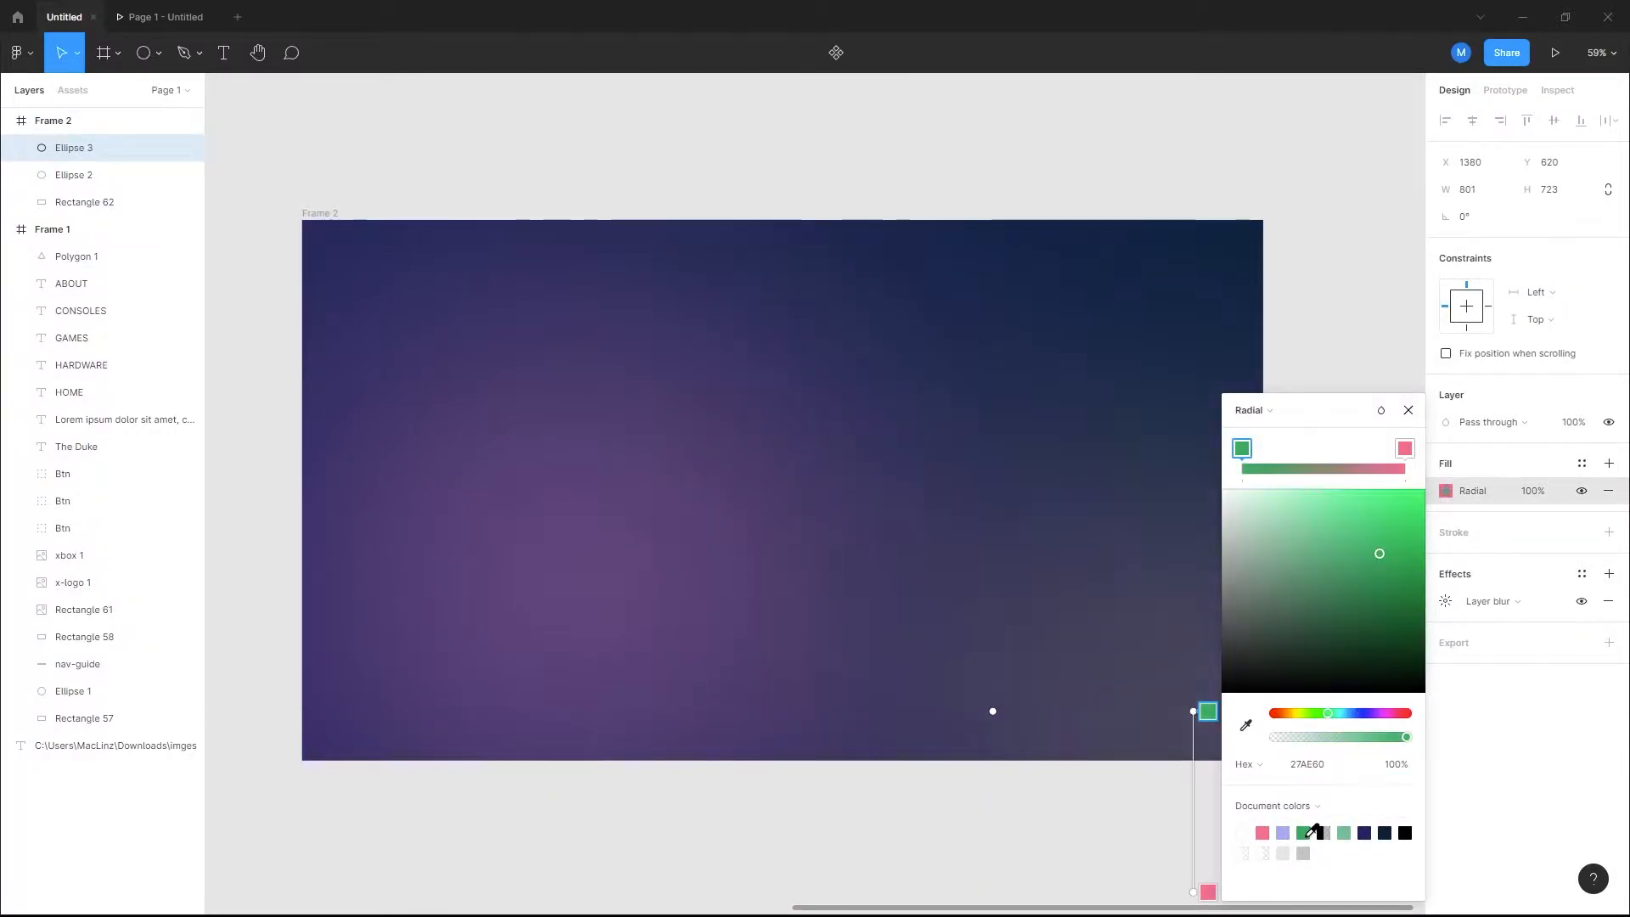
click(1113, 676)
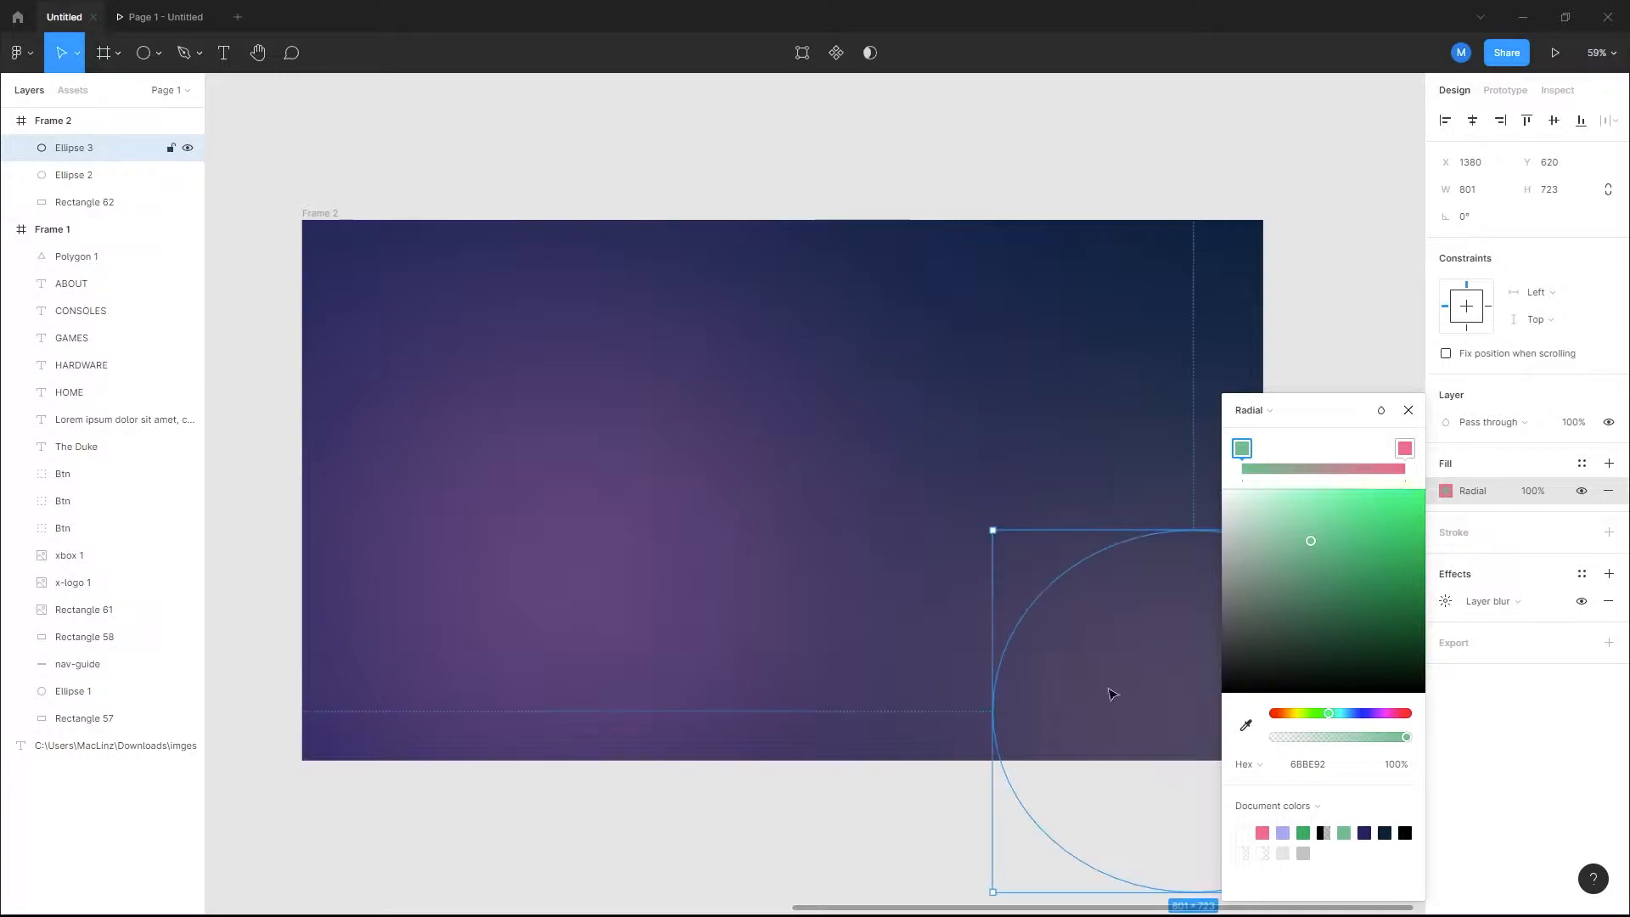
drag(1117, 779, 1033, 779)
key(Delete)
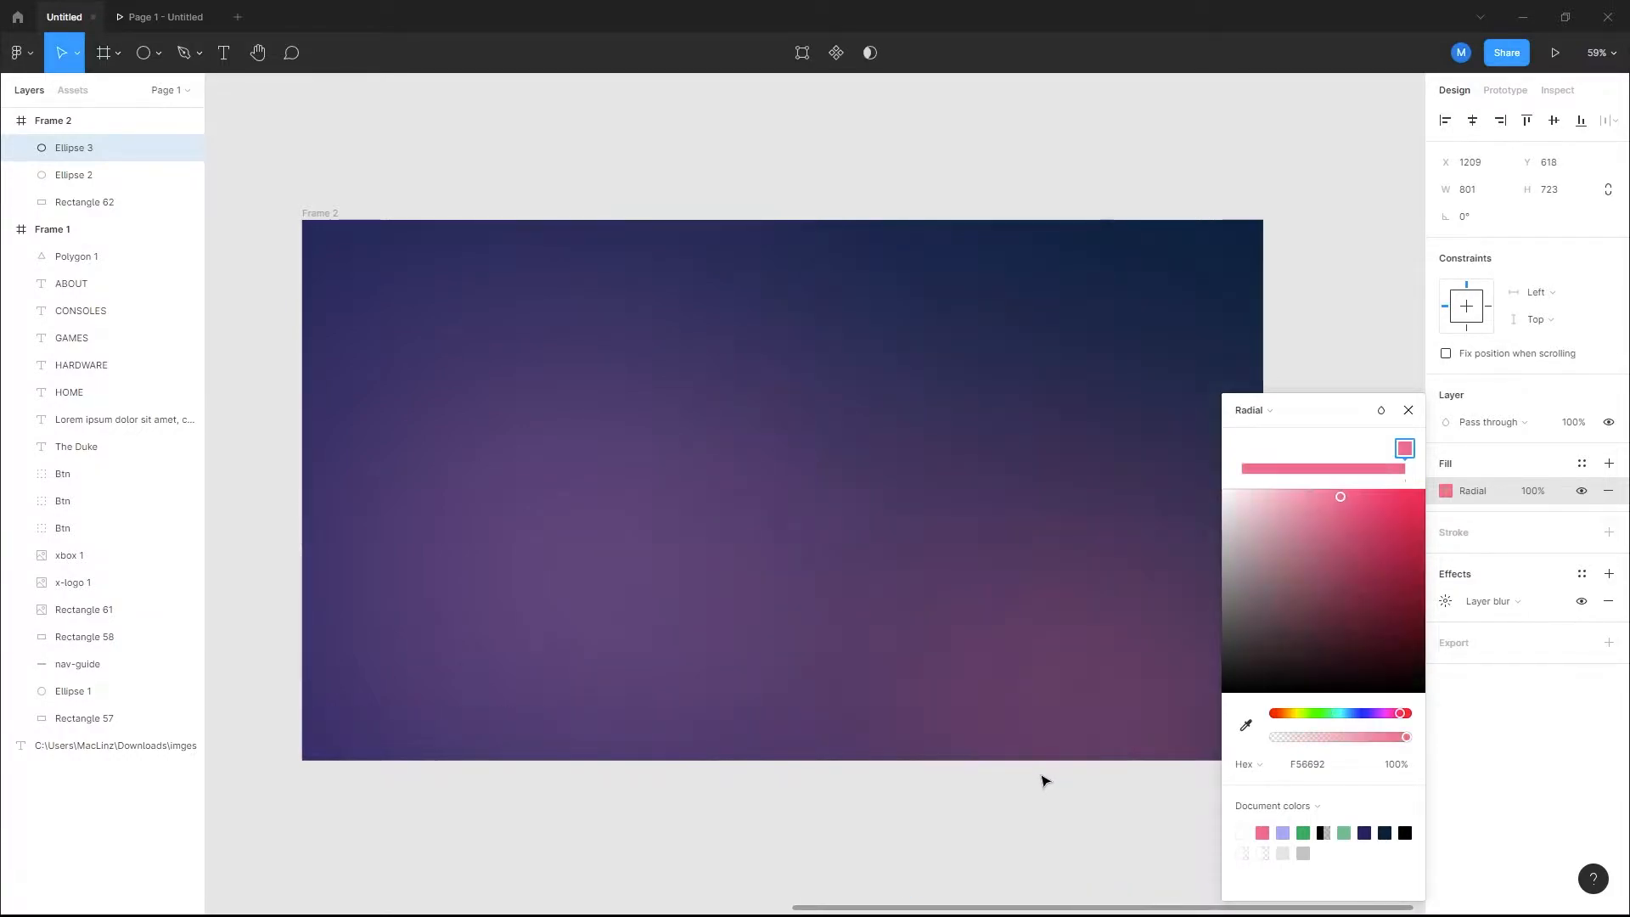
click(1406, 410)
click(1226, 797)
key(Delete)
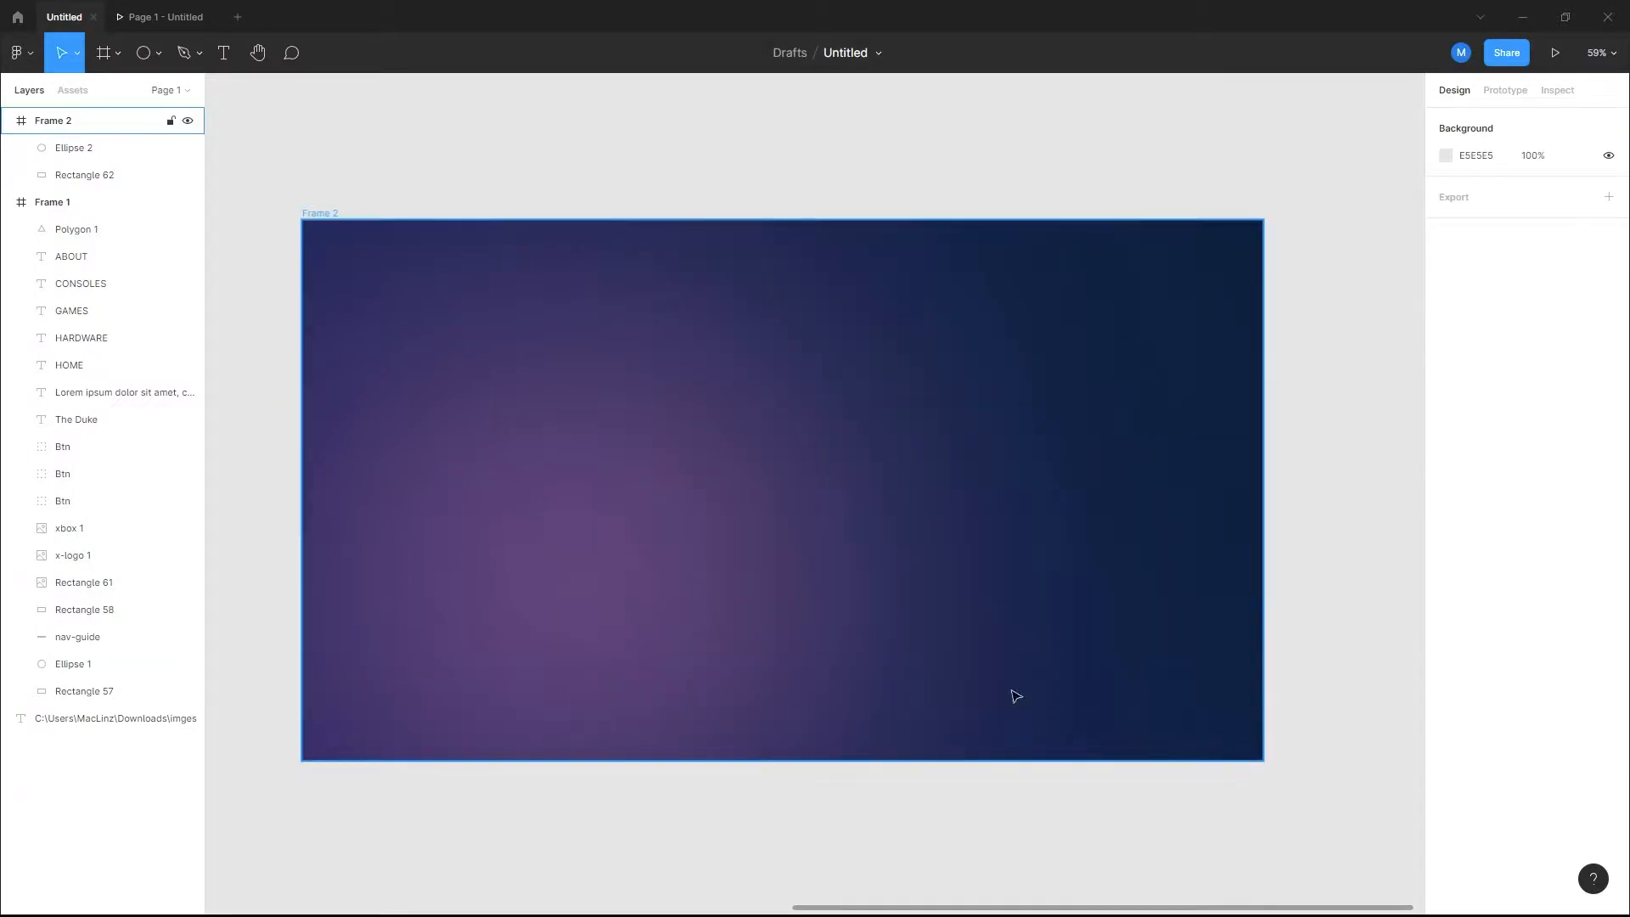
Step: Add a layout grid to Frame 2 and set it to 9 stretched columns
click(319, 213)
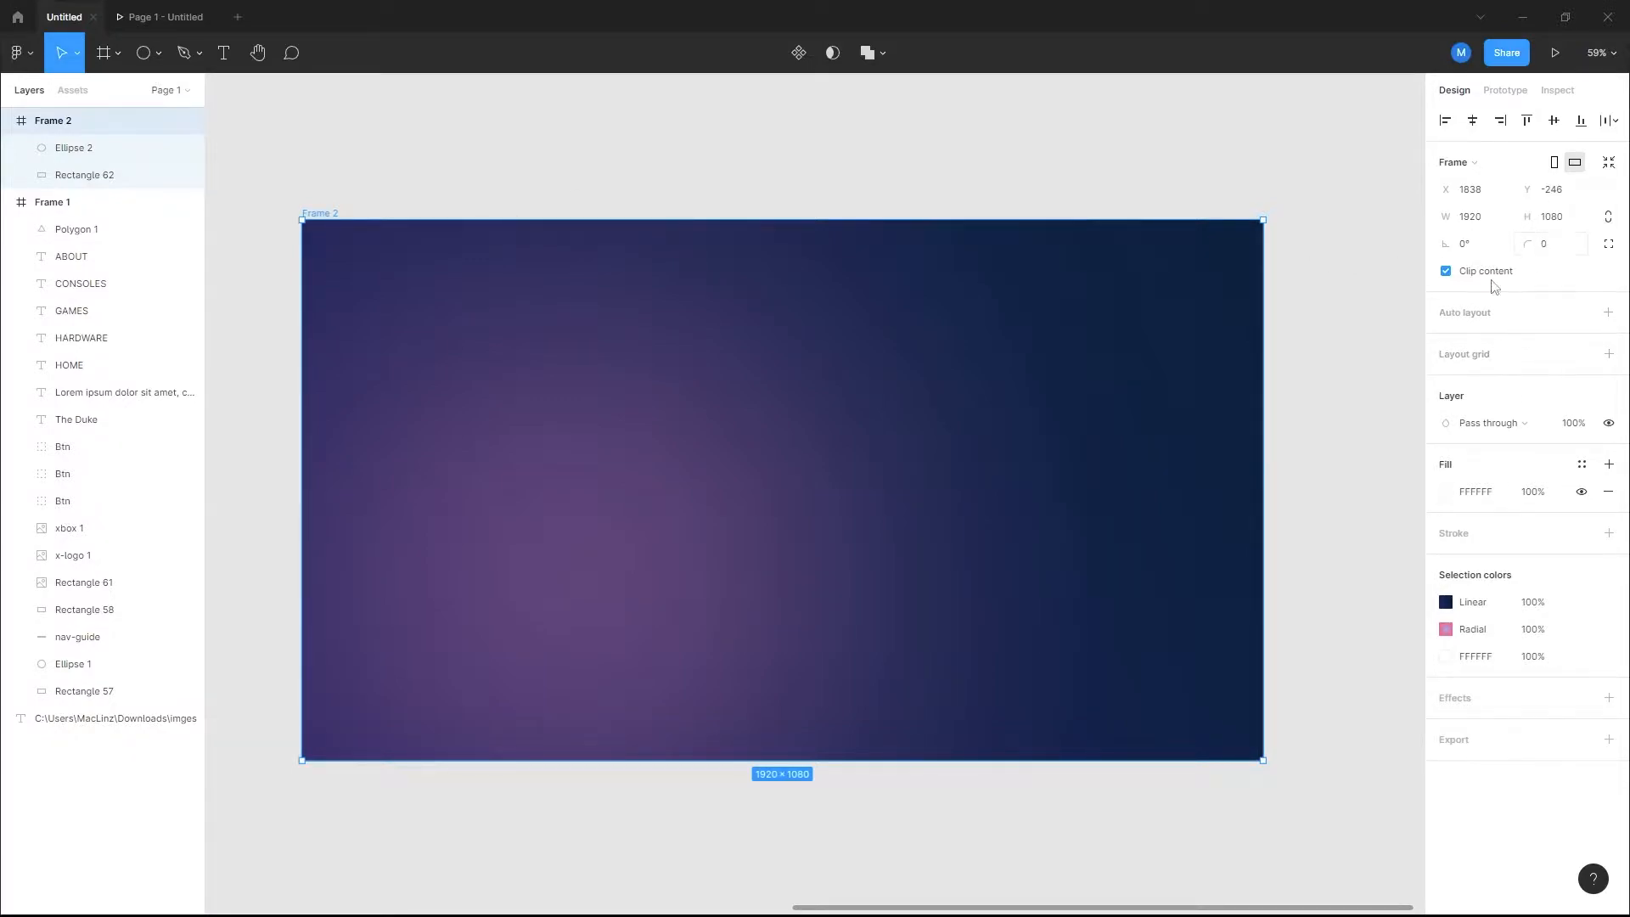
click(1609, 354)
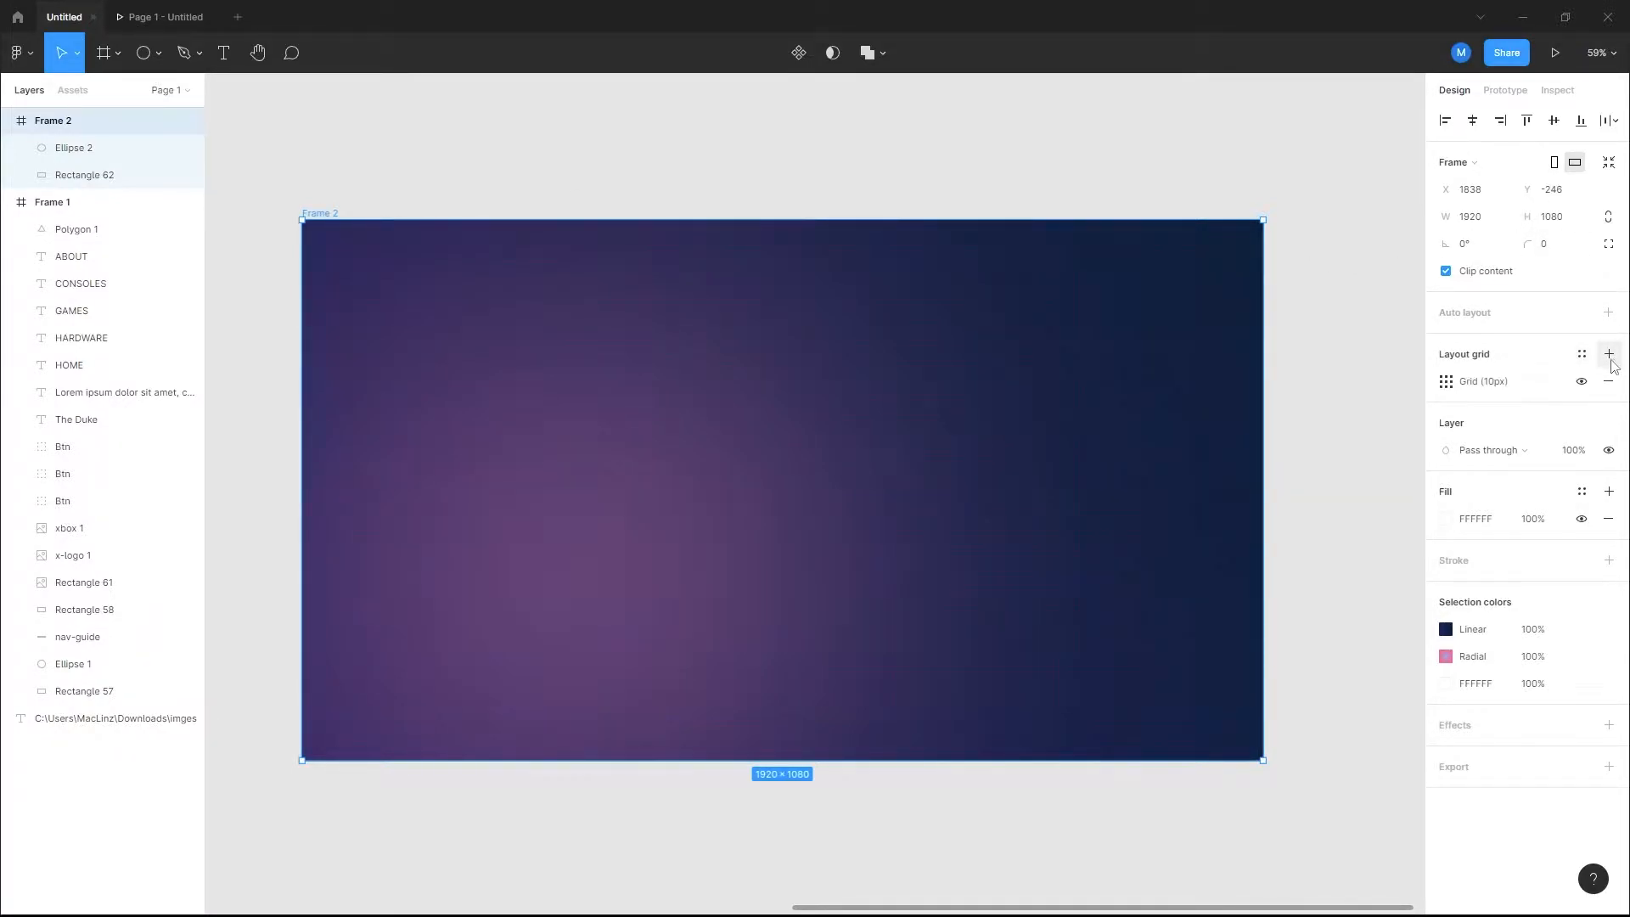
click(1447, 381)
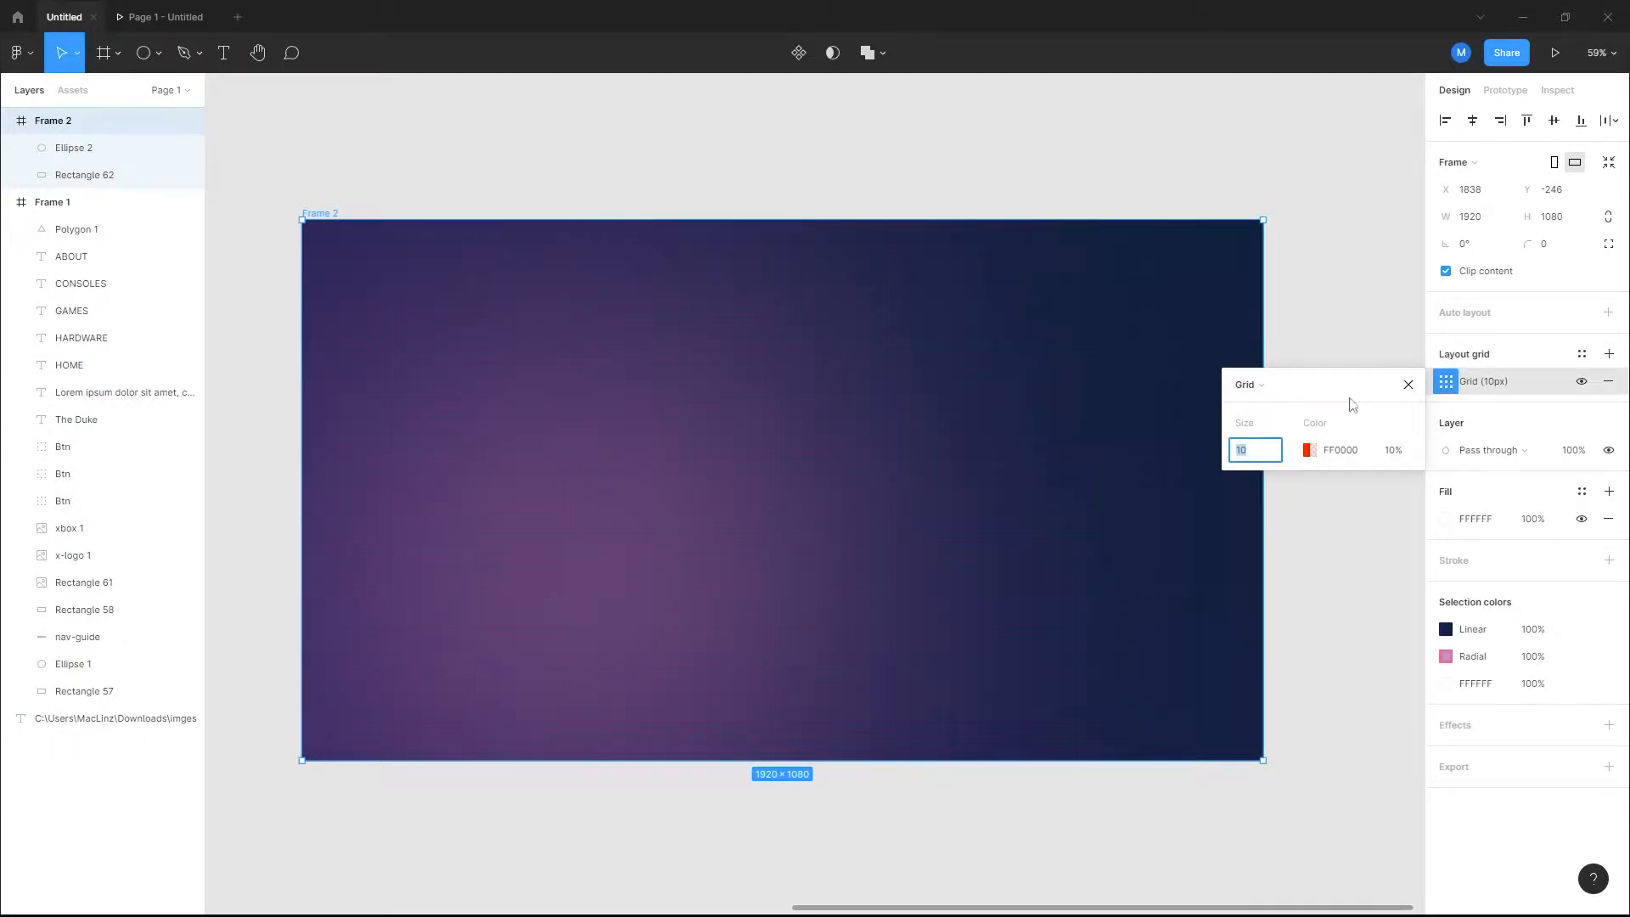
click(1259, 394)
click(1282, 406)
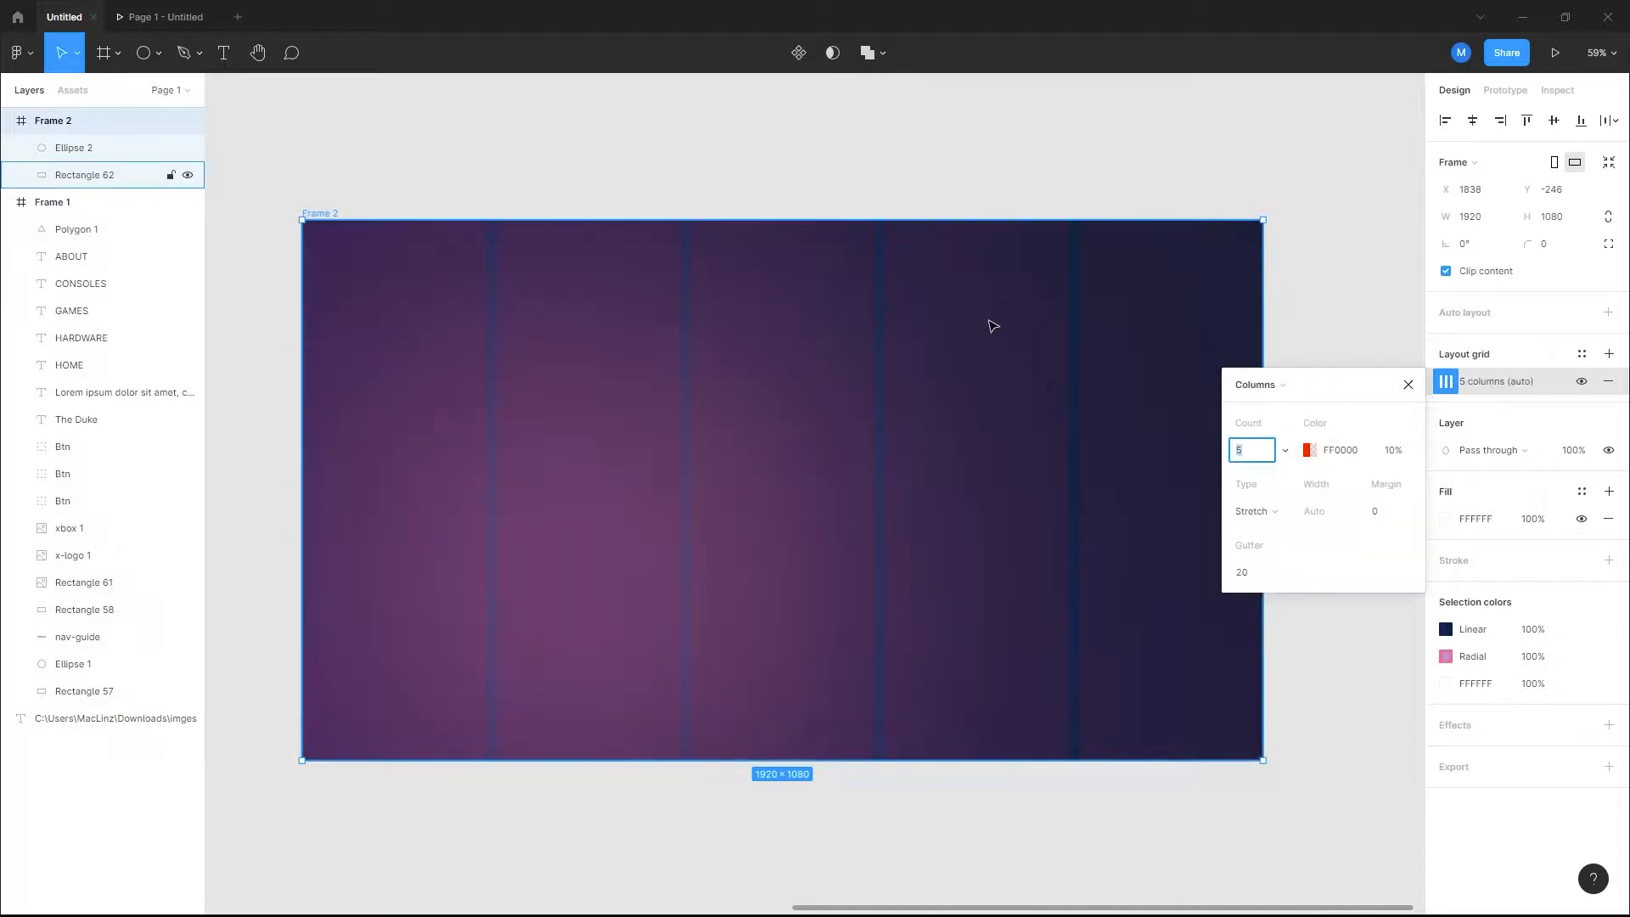
key(alt+Tab)
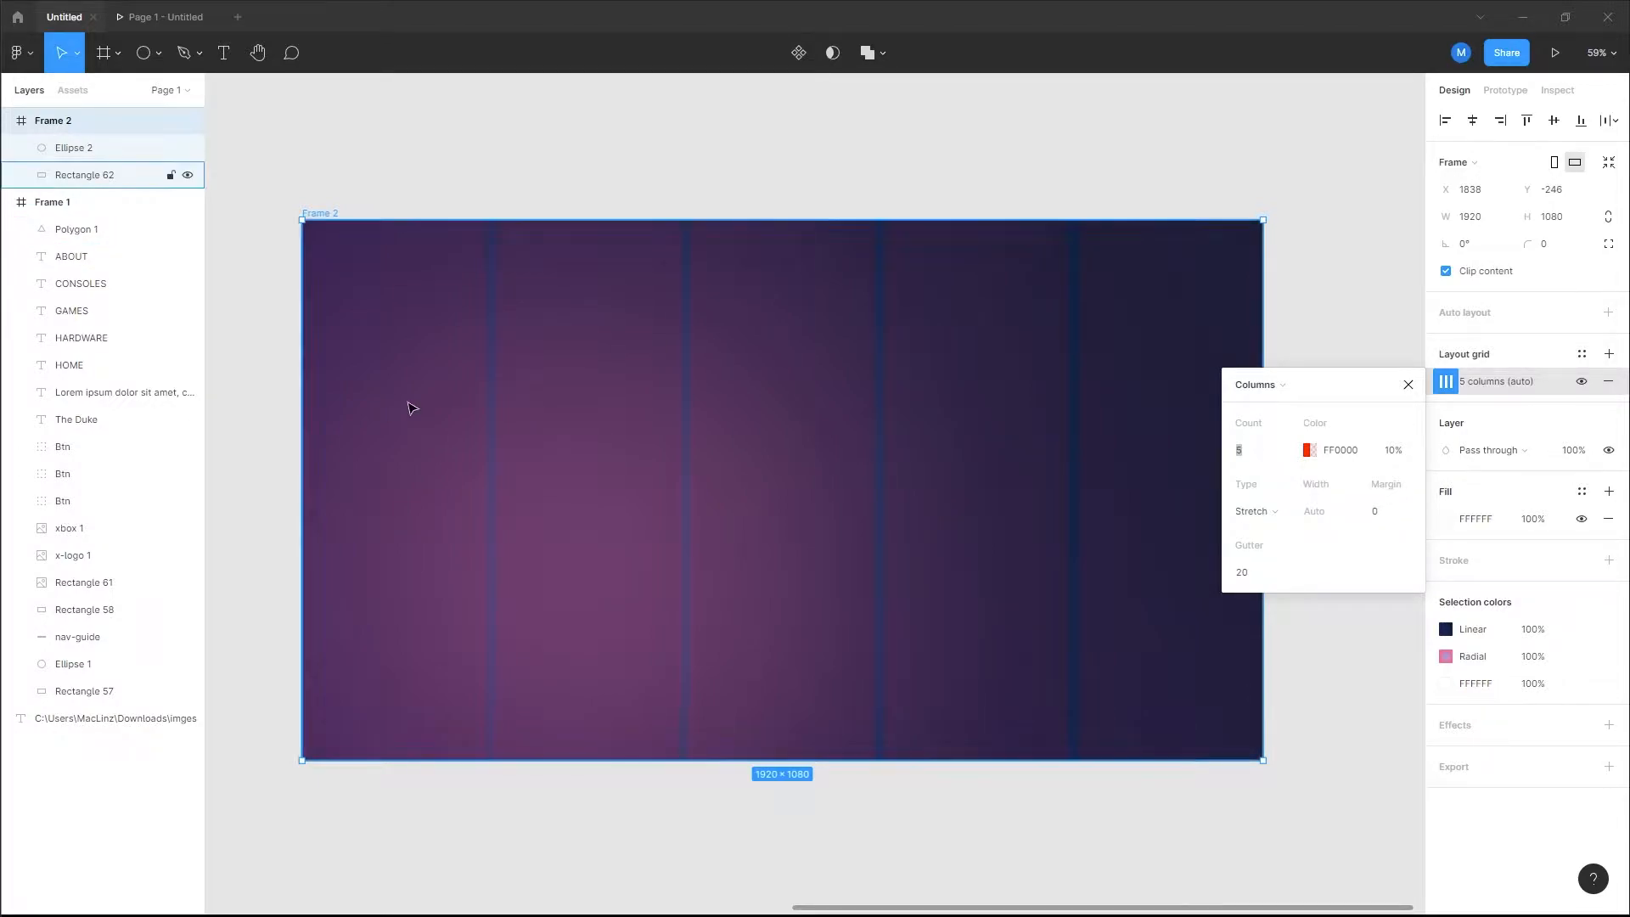
click(1285, 452)
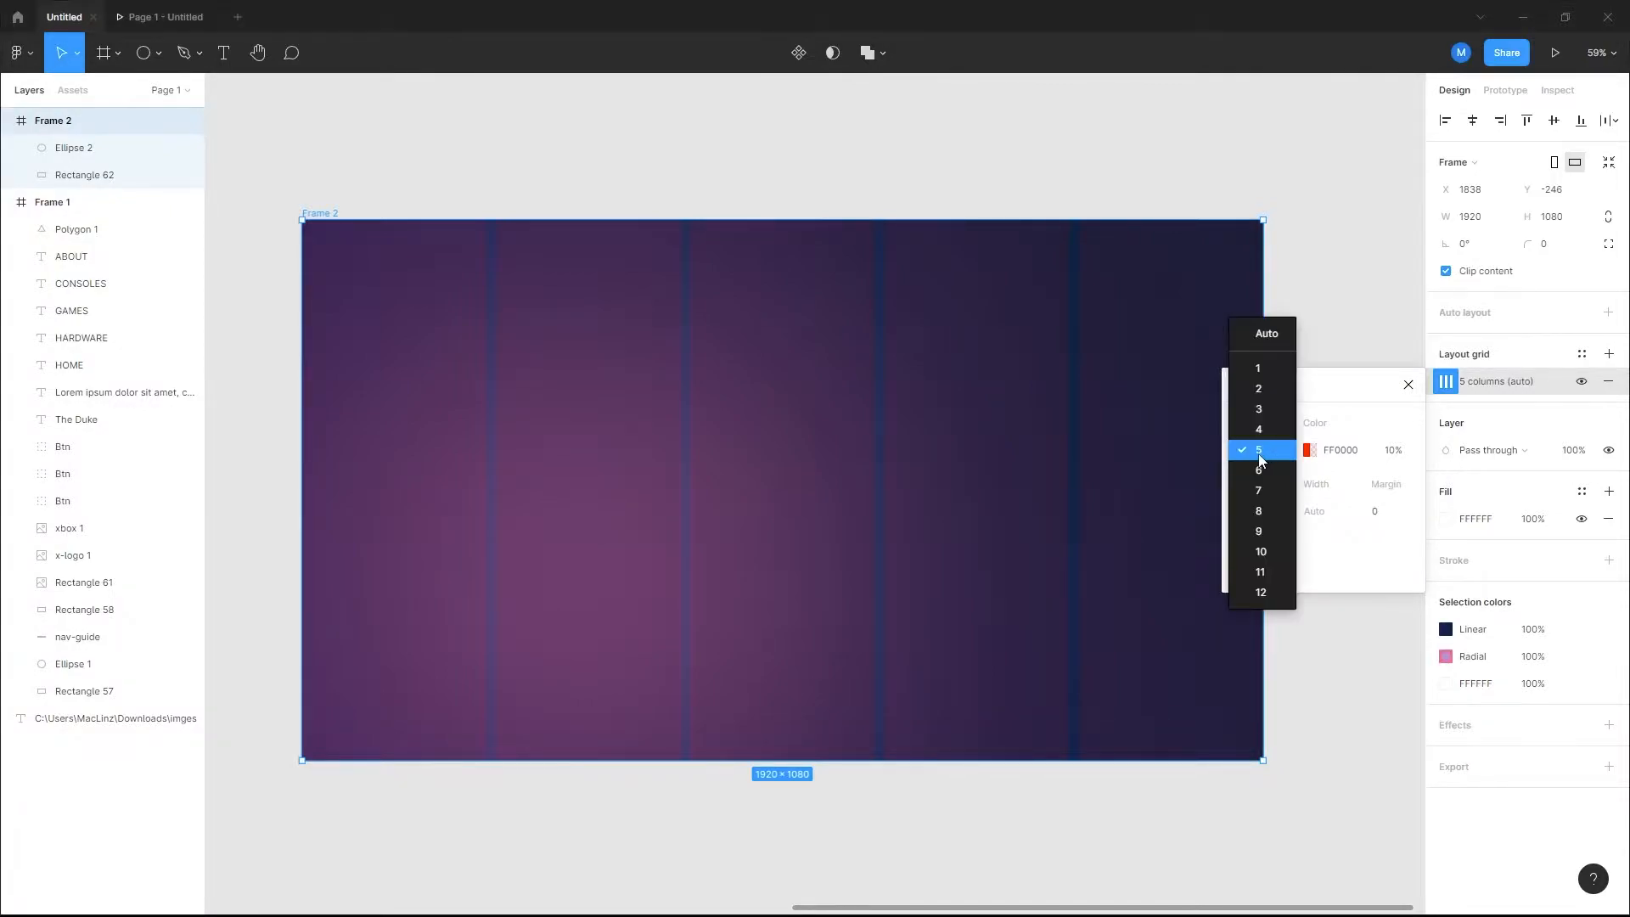
click(1273, 531)
click(1372, 282)
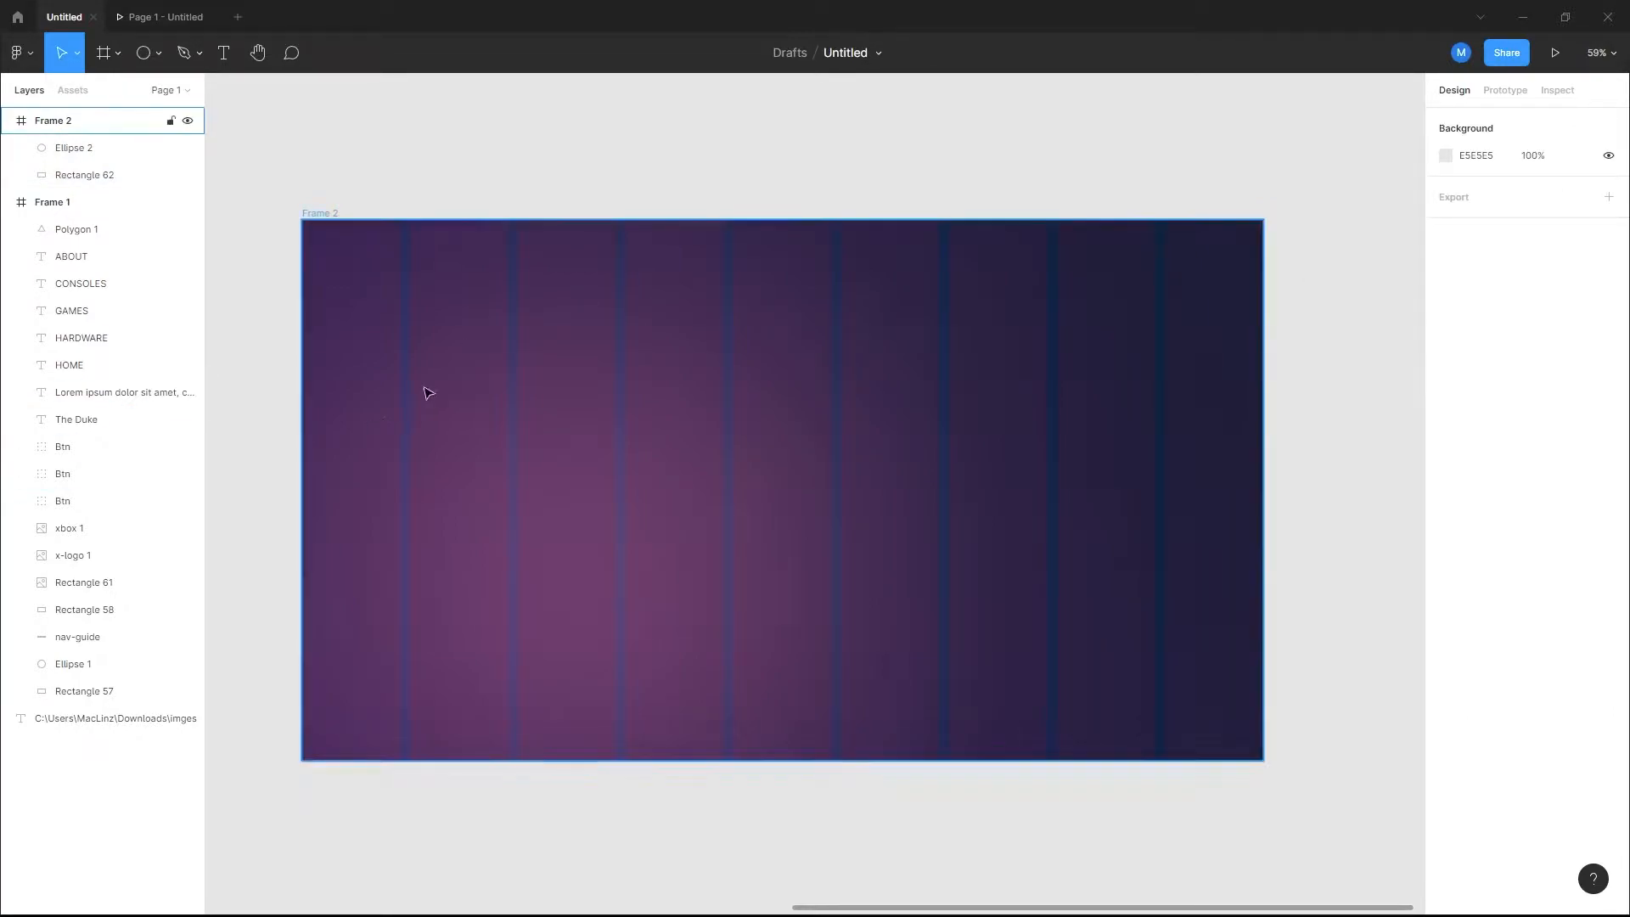
Step: Draw a rectangle of about 141 × 153 in the upper-left corner of Frame 2, at X 0, Y 0
scroll(842, 271, left, 5)
scroll(842, 272, left, 9)
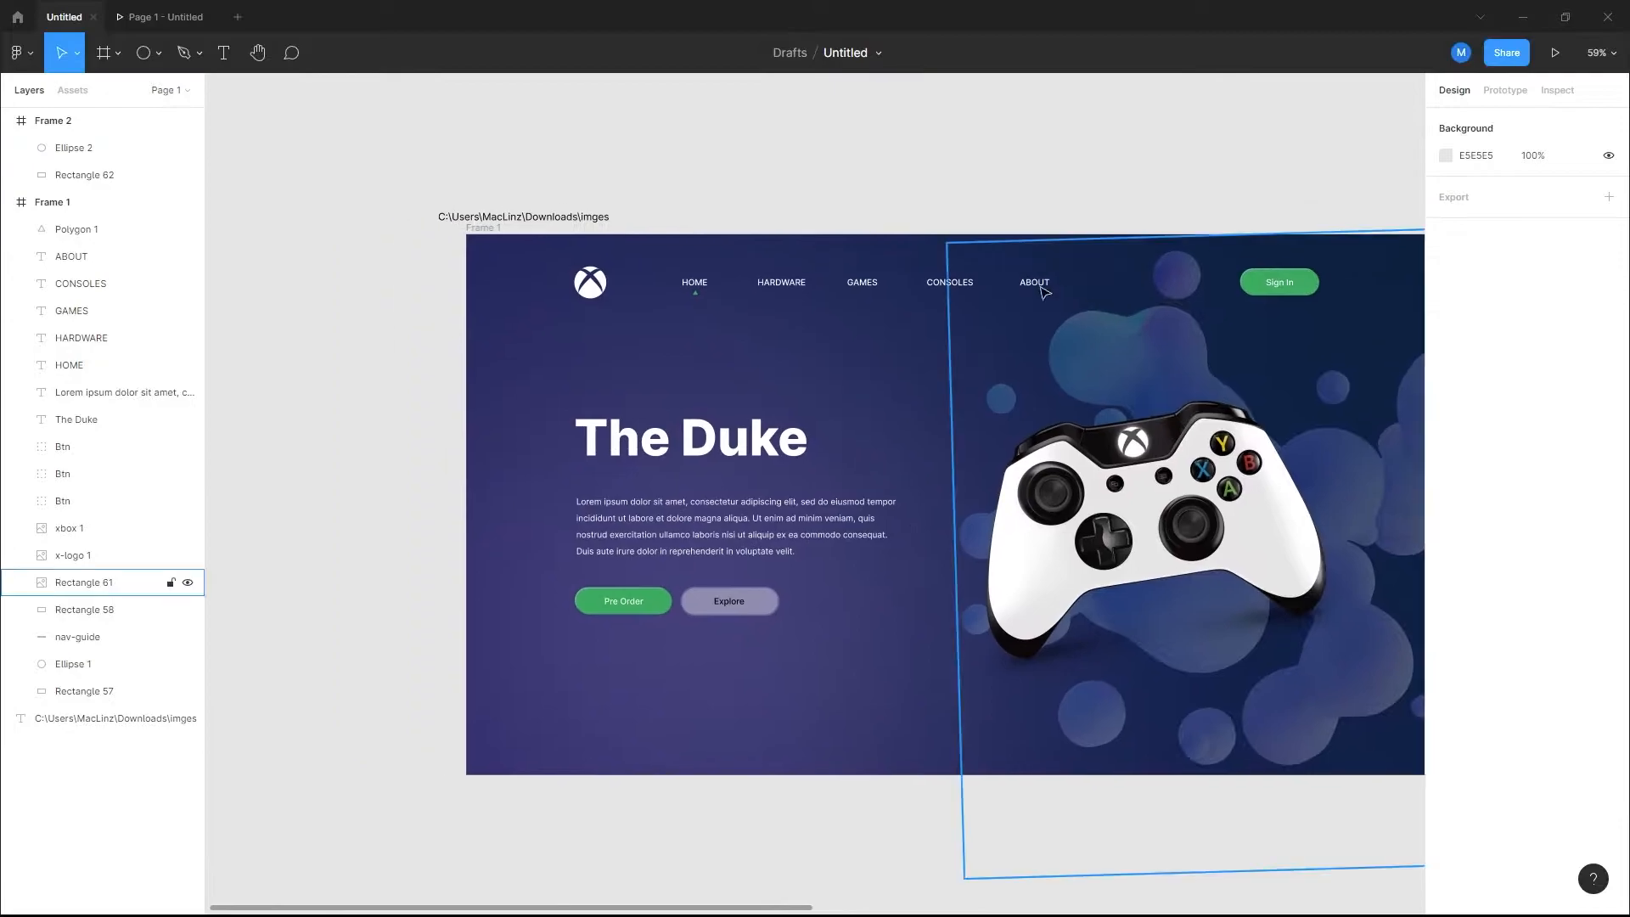
scroll(915, 348, right, 15)
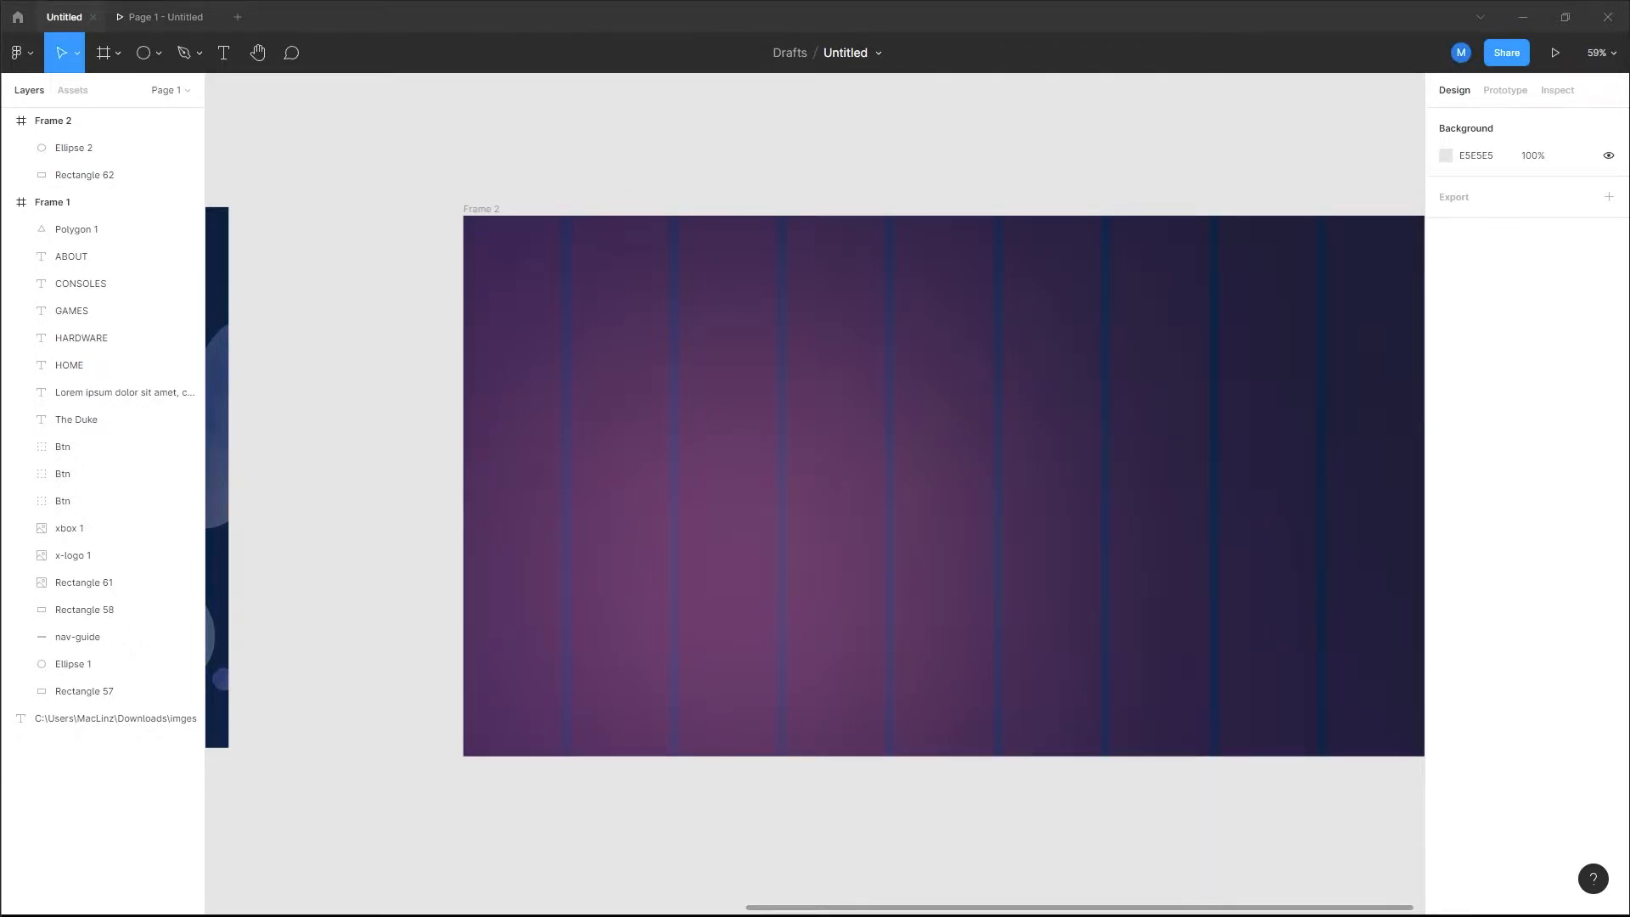
scroll(618, 334, right, 2)
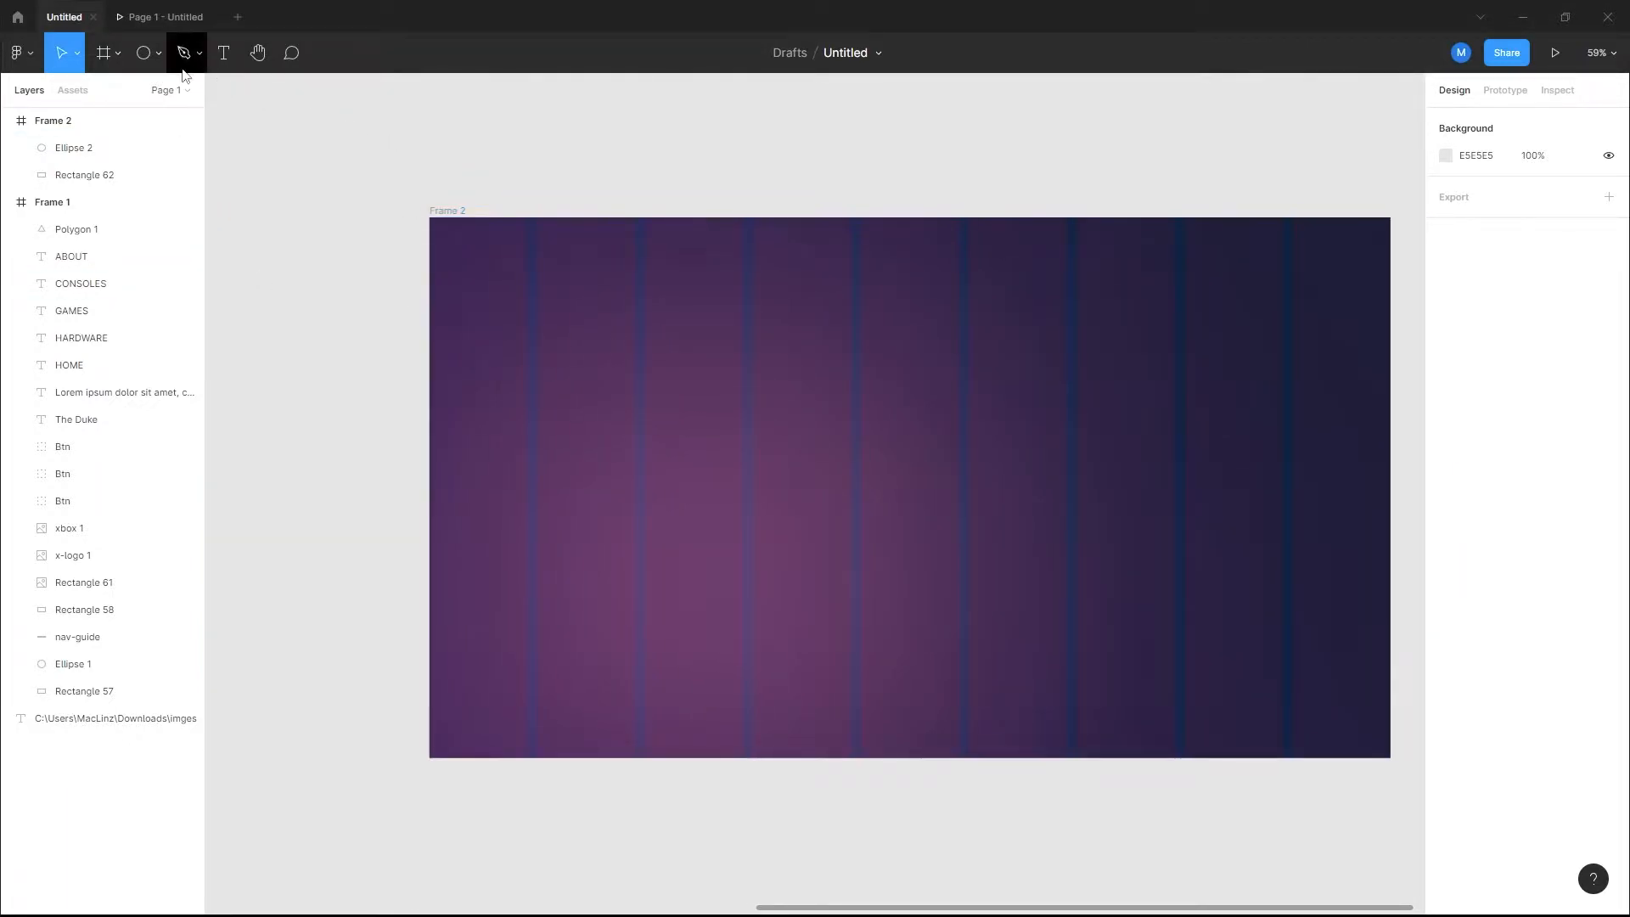
click(118, 53)
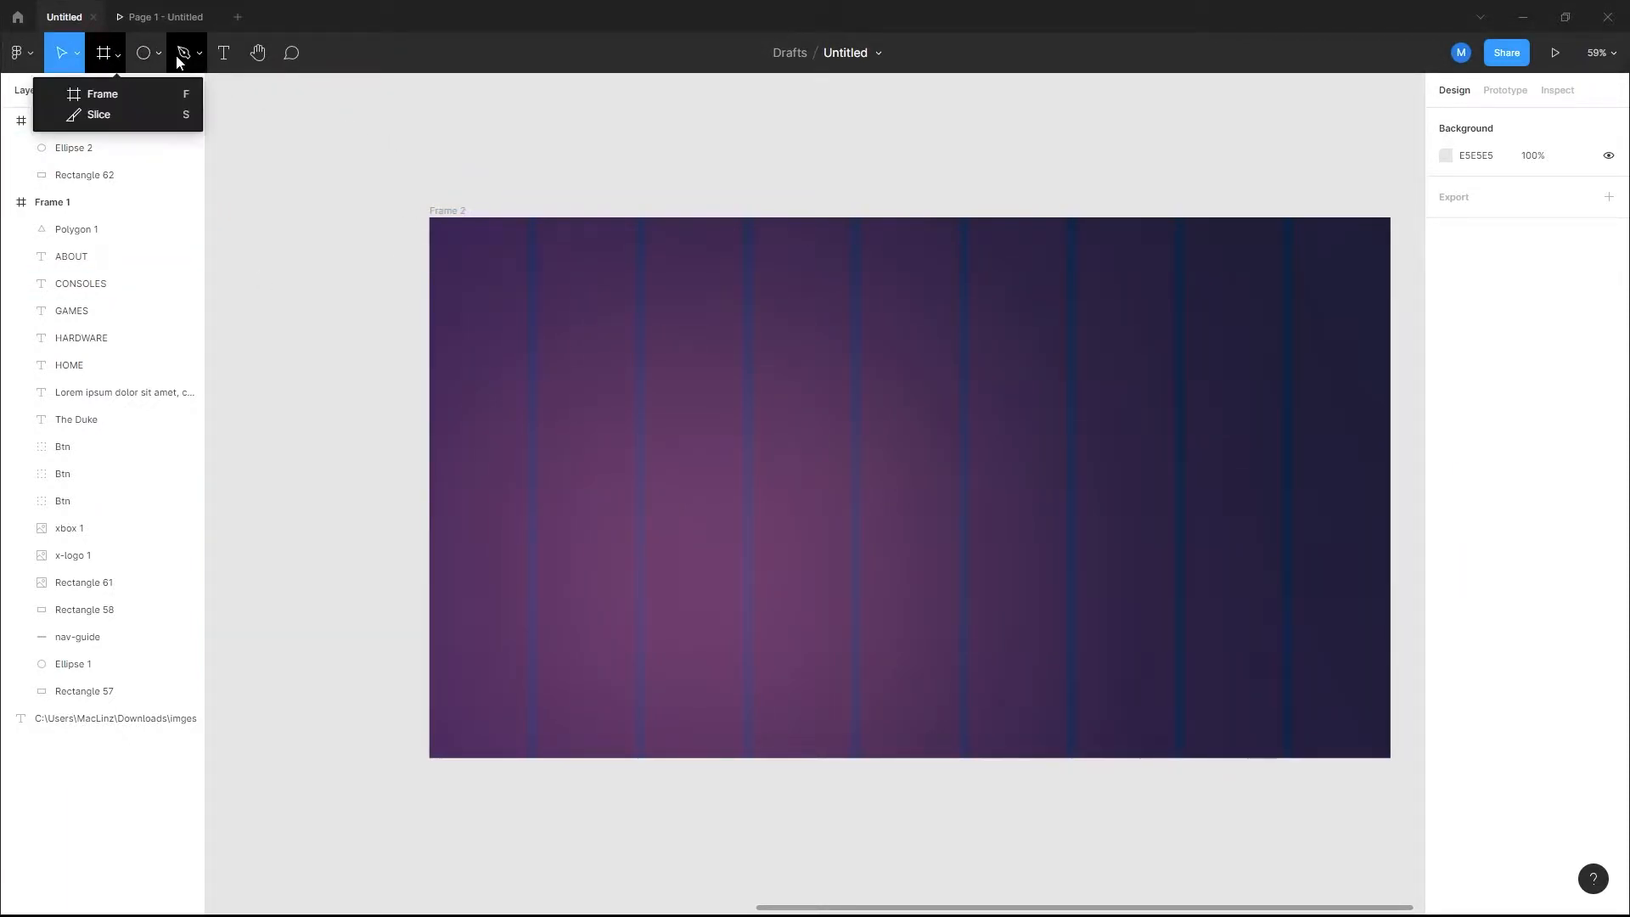
click(158, 53)
click(127, 91)
mouse_move(538, 251)
mouse_down()
mouse_move(609, 323)
mouse_move(515, 254)
mouse_move(469, 247)
mouse_move(475, 293)
mouse_up()
Step: Set the rectangle's height to 190 and stretch its width to 1920 so it spans Frame 2
click(1564, 197)
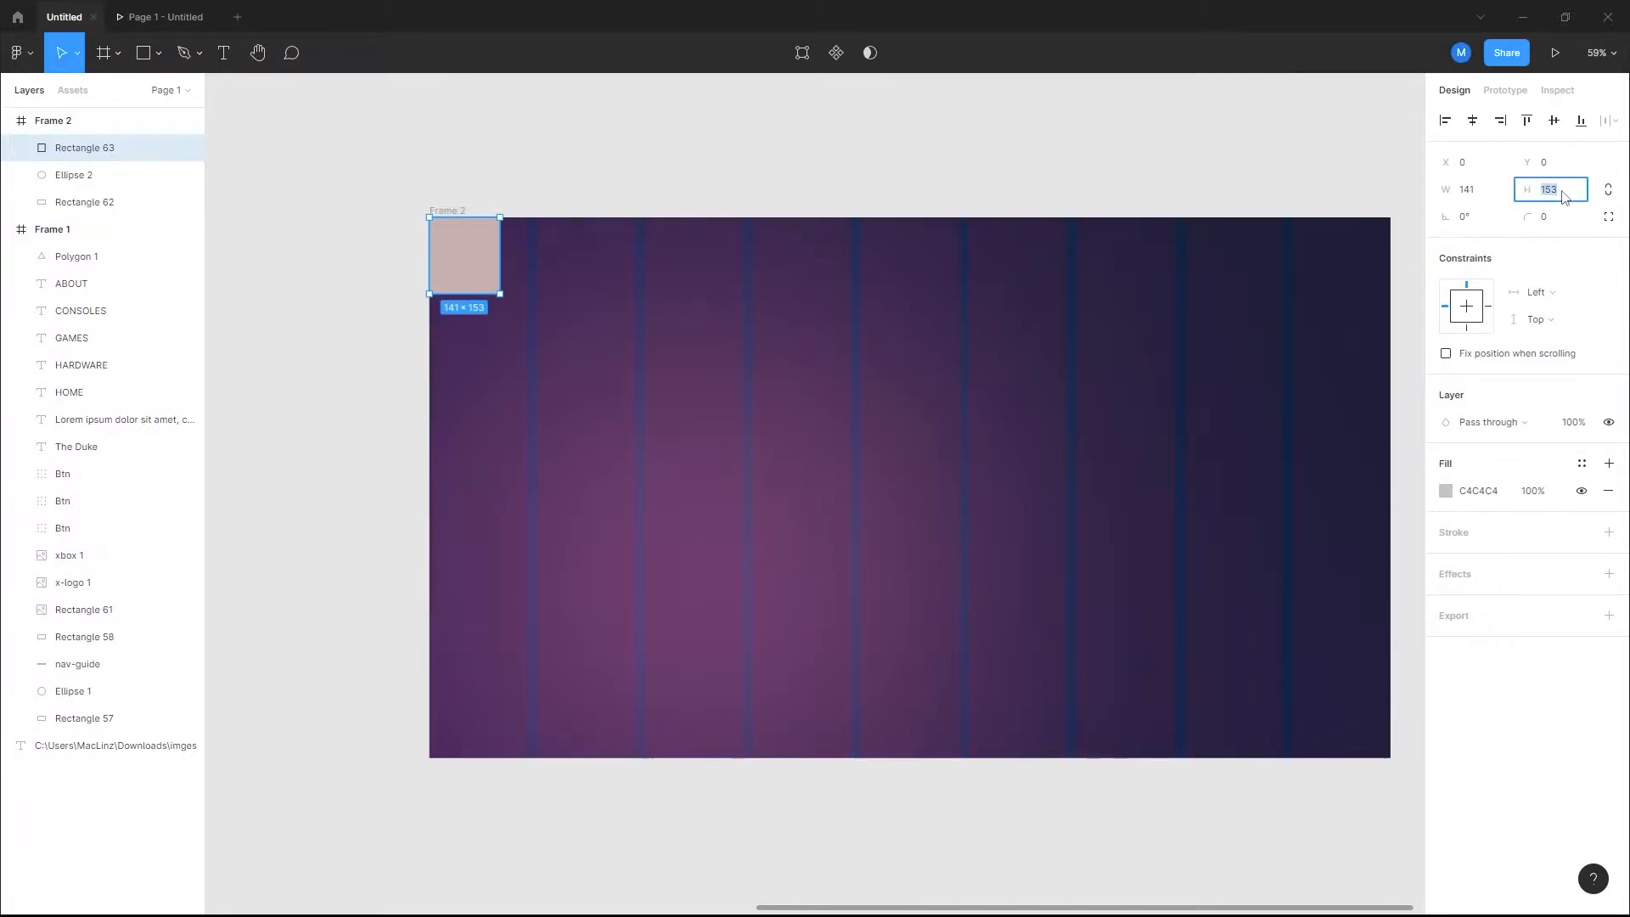
key(alt+Tab)
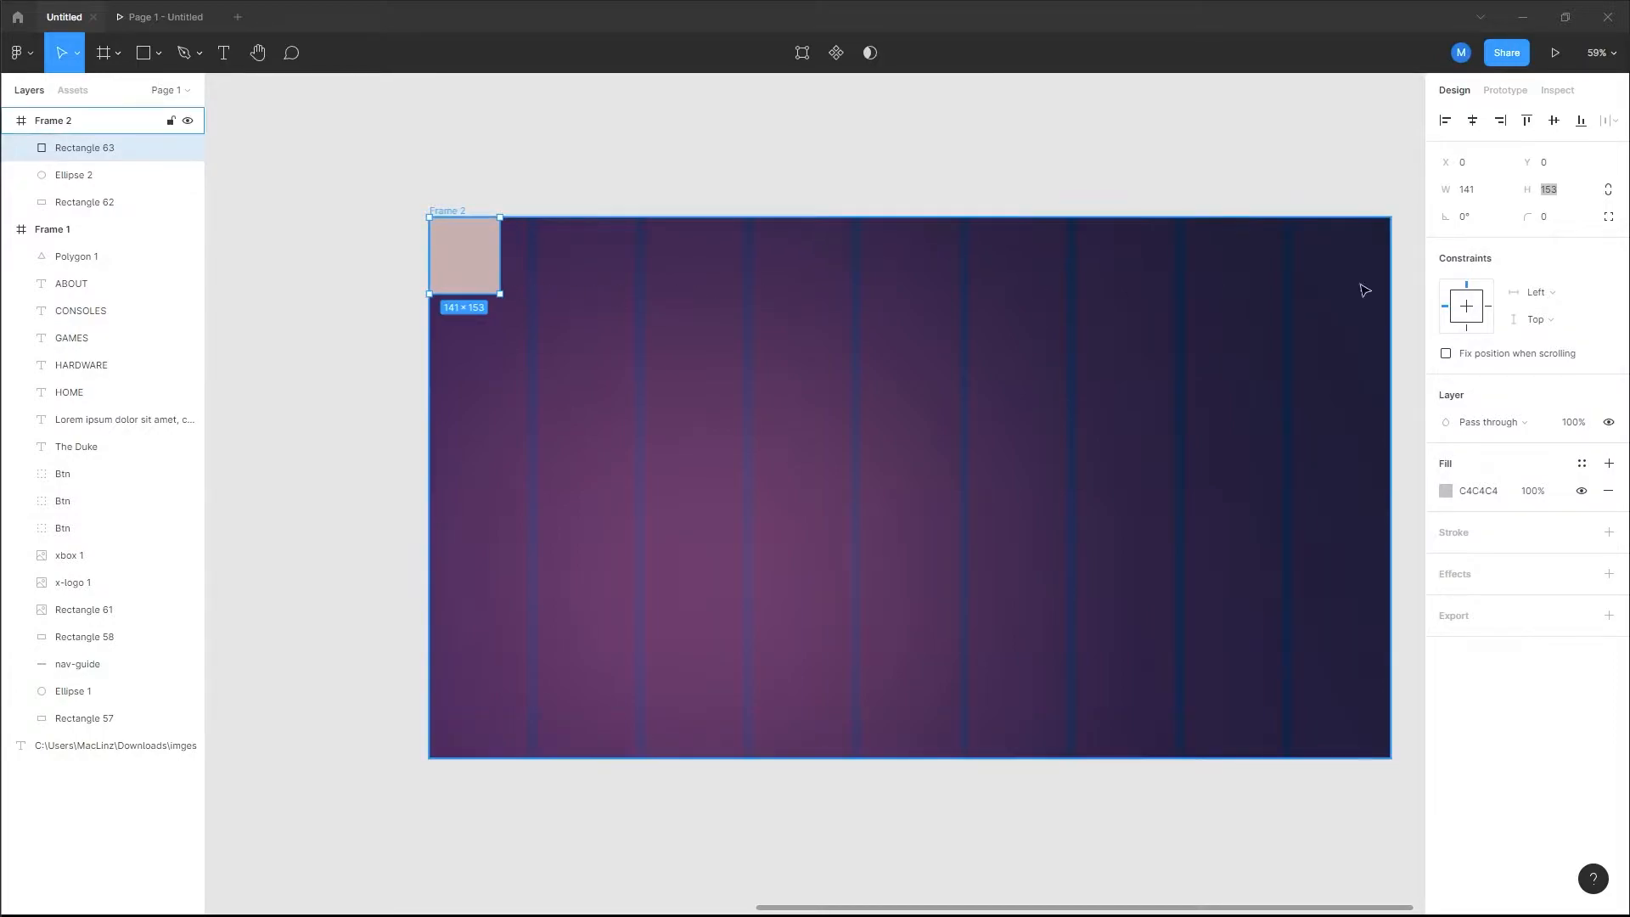
click(1563, 197)
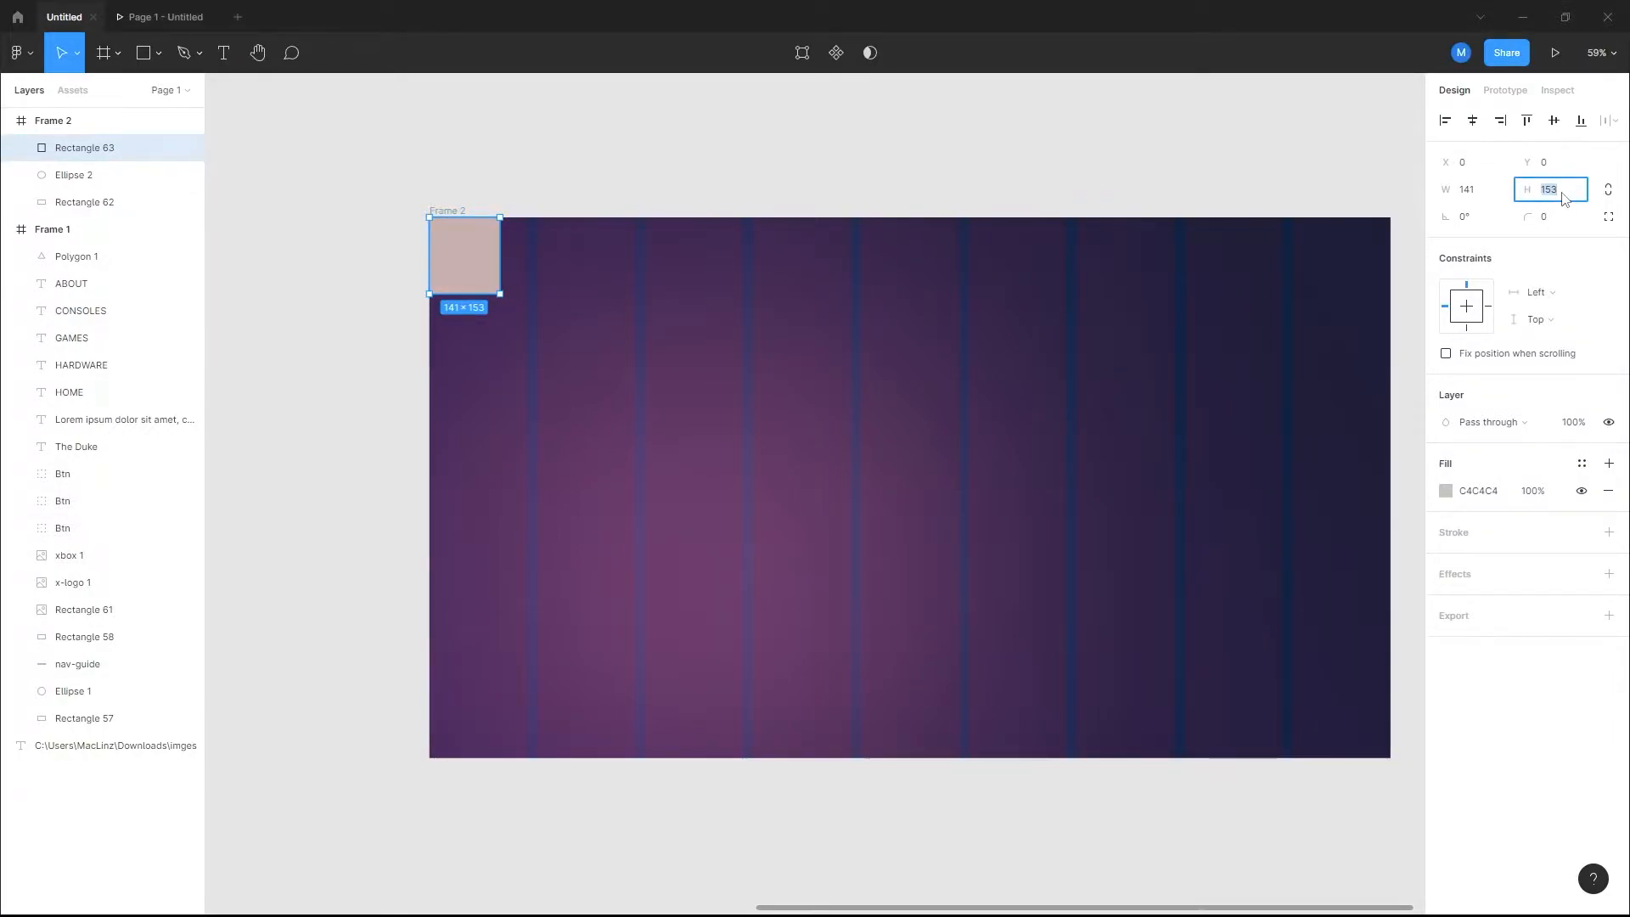
text(190)
key(Return)
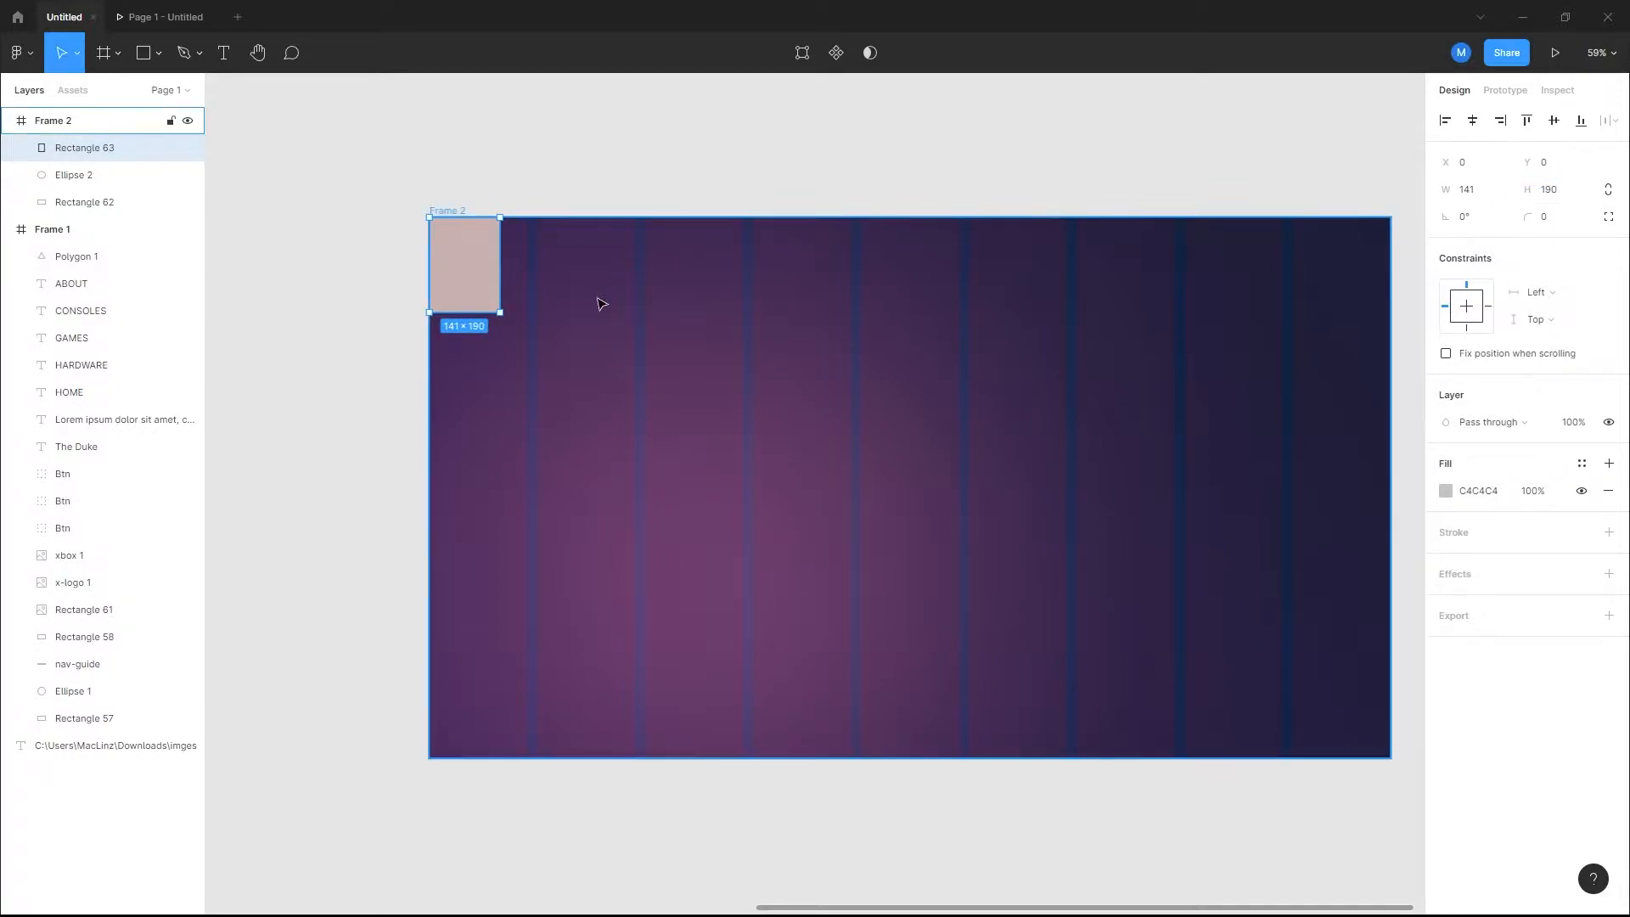
scroll(594, 297, right, 5)
drag(283, 272, 1172, 273)
scroll(1069, 320, left, 5)
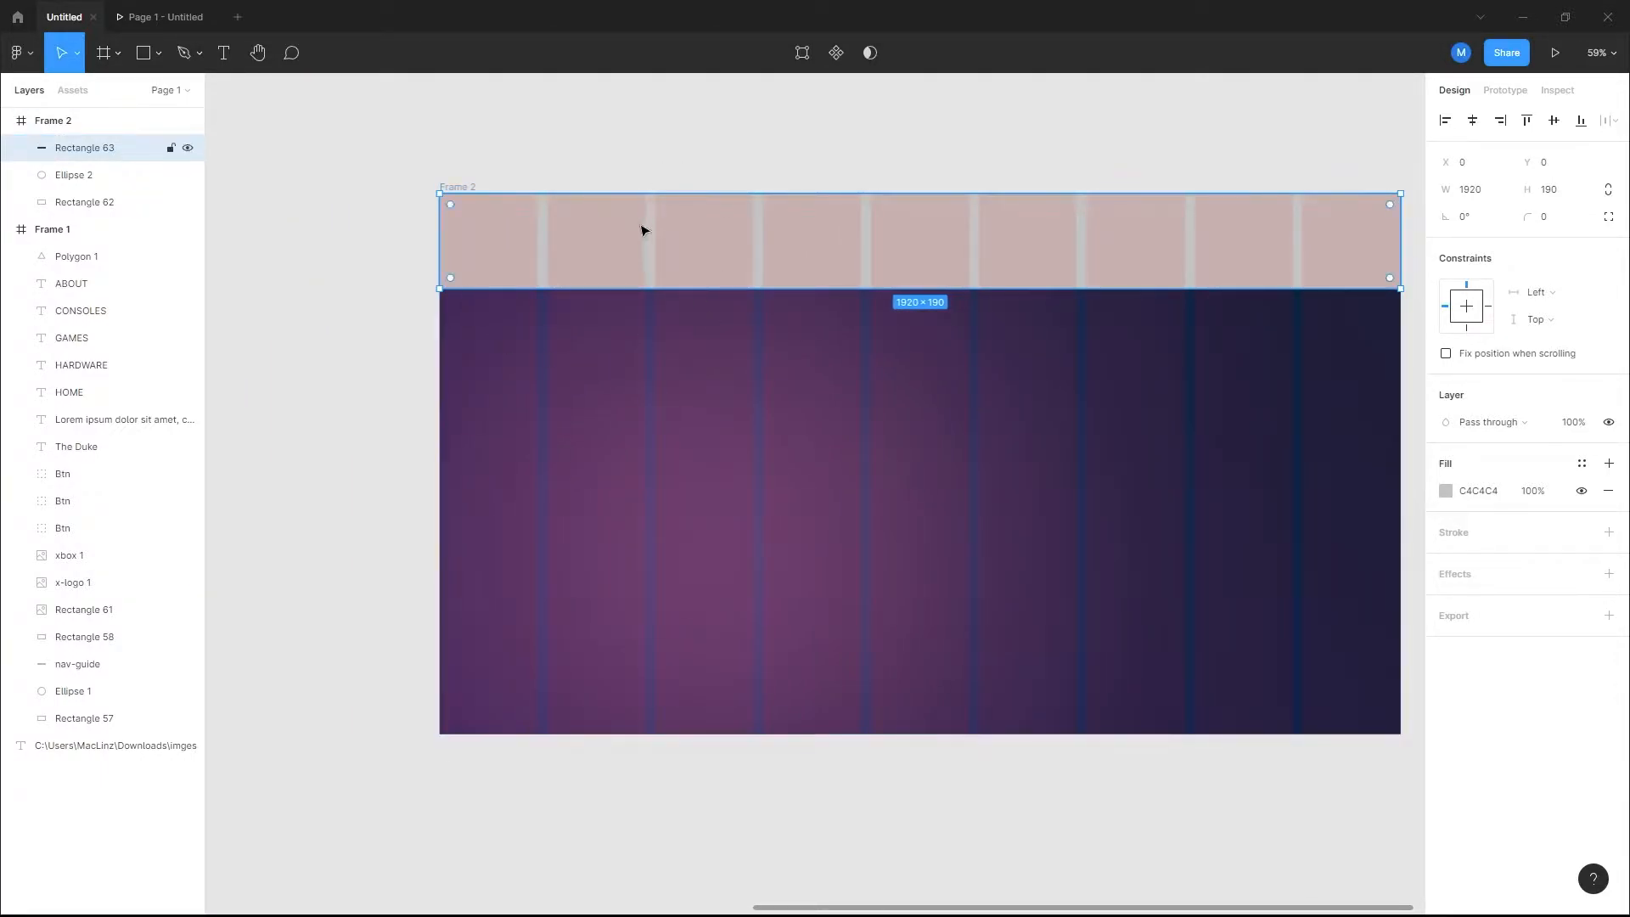
Step: Duplicate the Xbox logo from Frame 1 and place the copy in Frame 2's header at about X 212, Y 95
drag(685, 352, 584, 415)
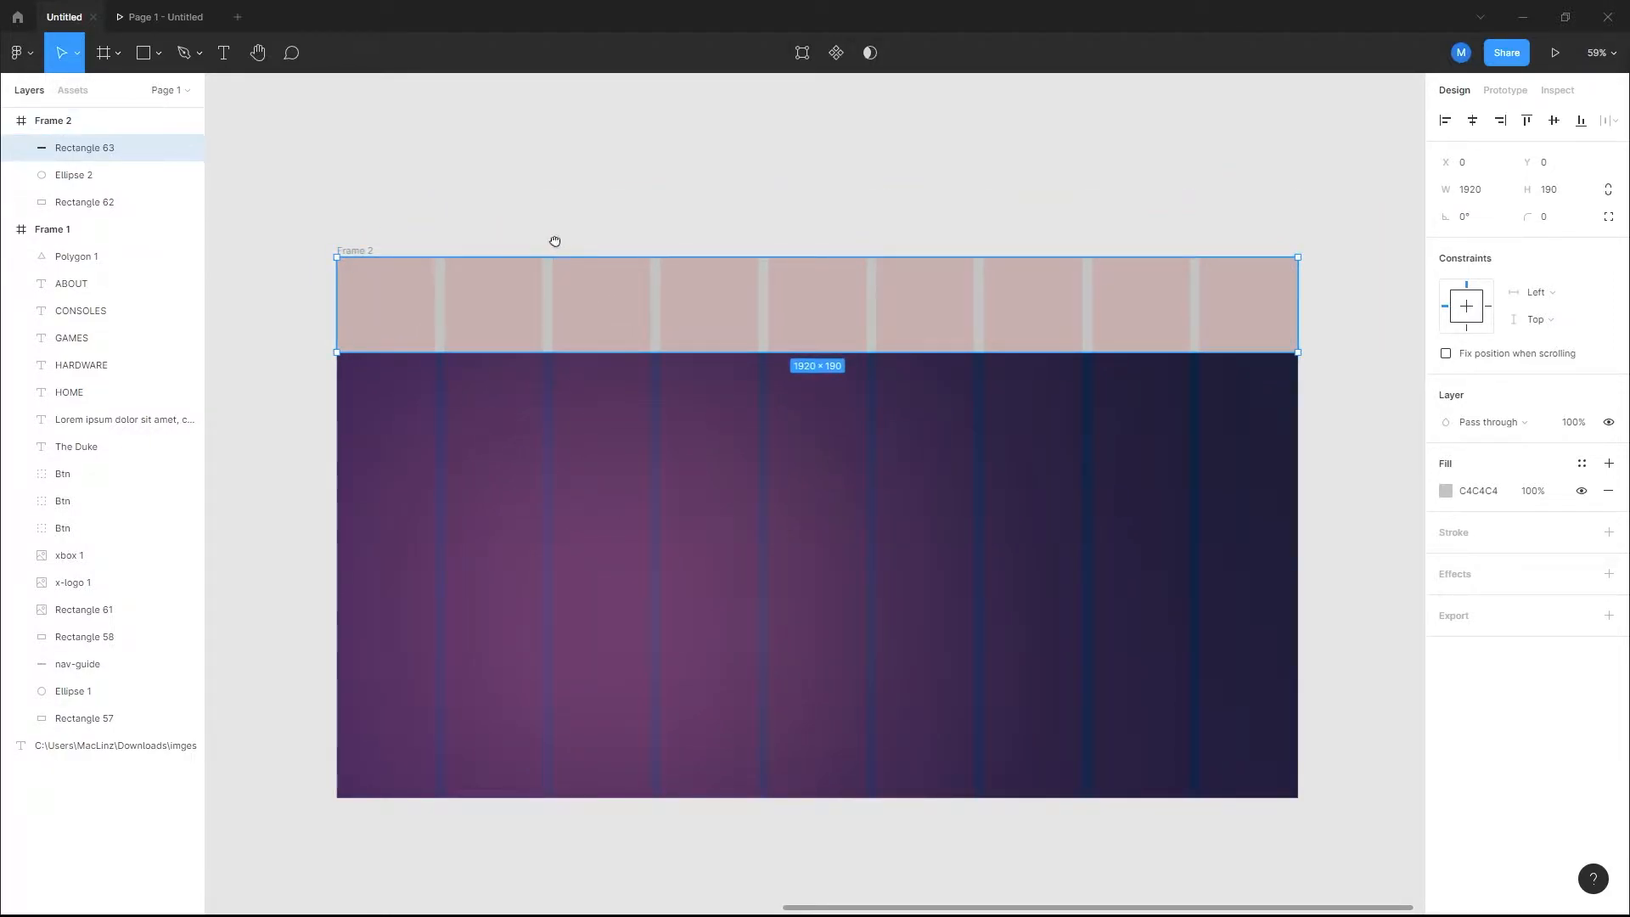
drag(551, 245, 619, 247)
key(Escape)
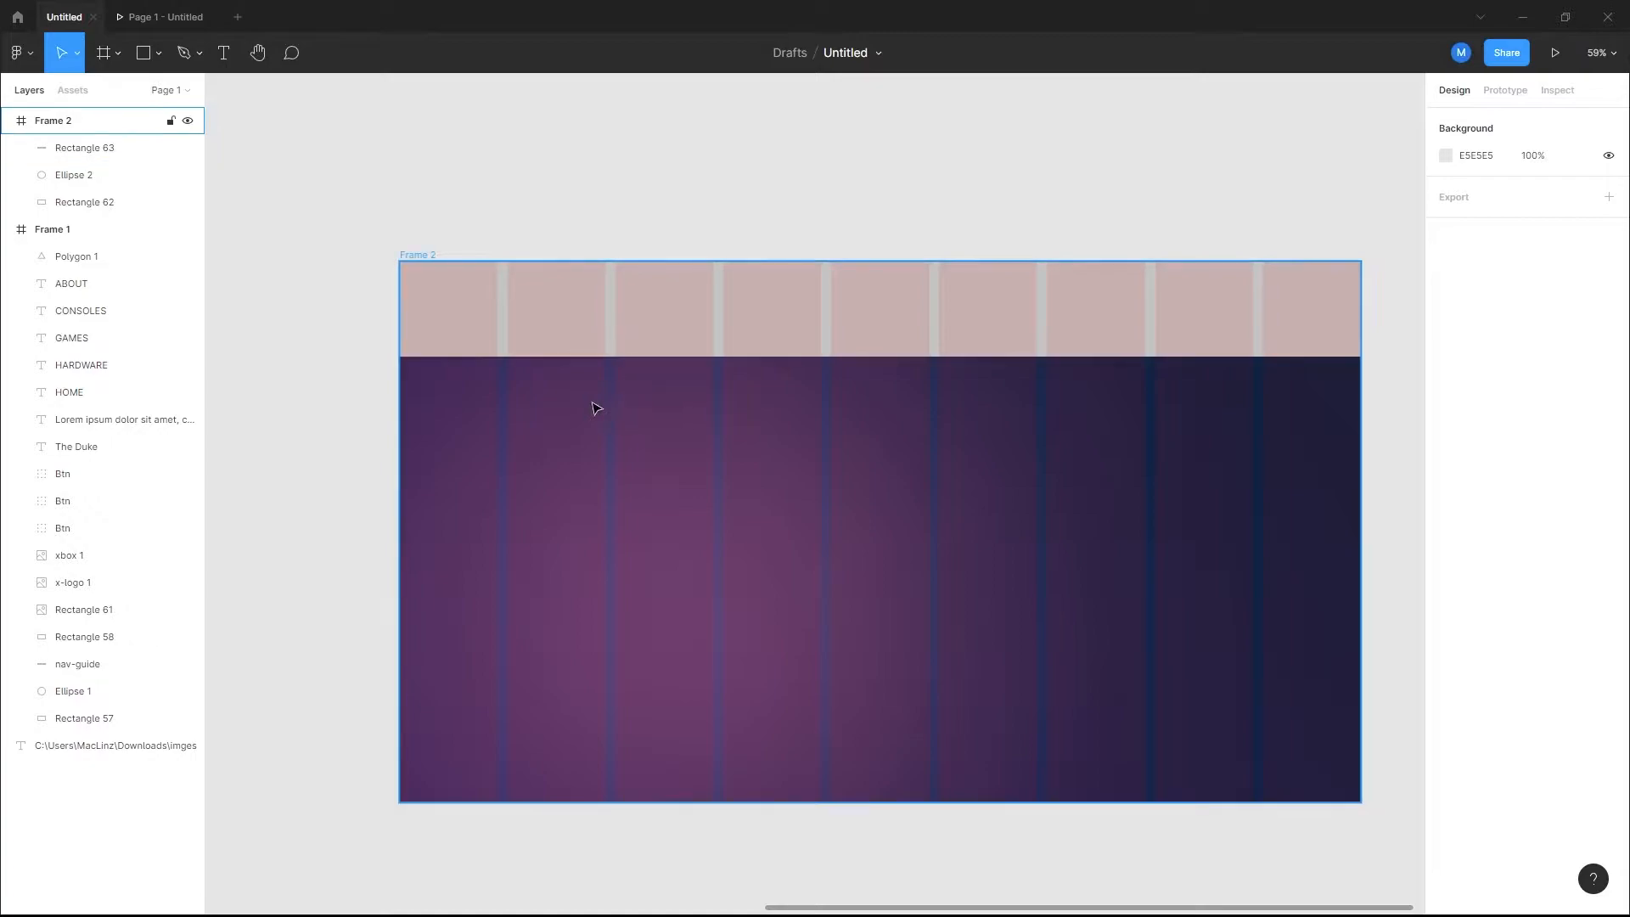
drag(440, 391, 764, 346)
scroll(571, 373, down, 3)
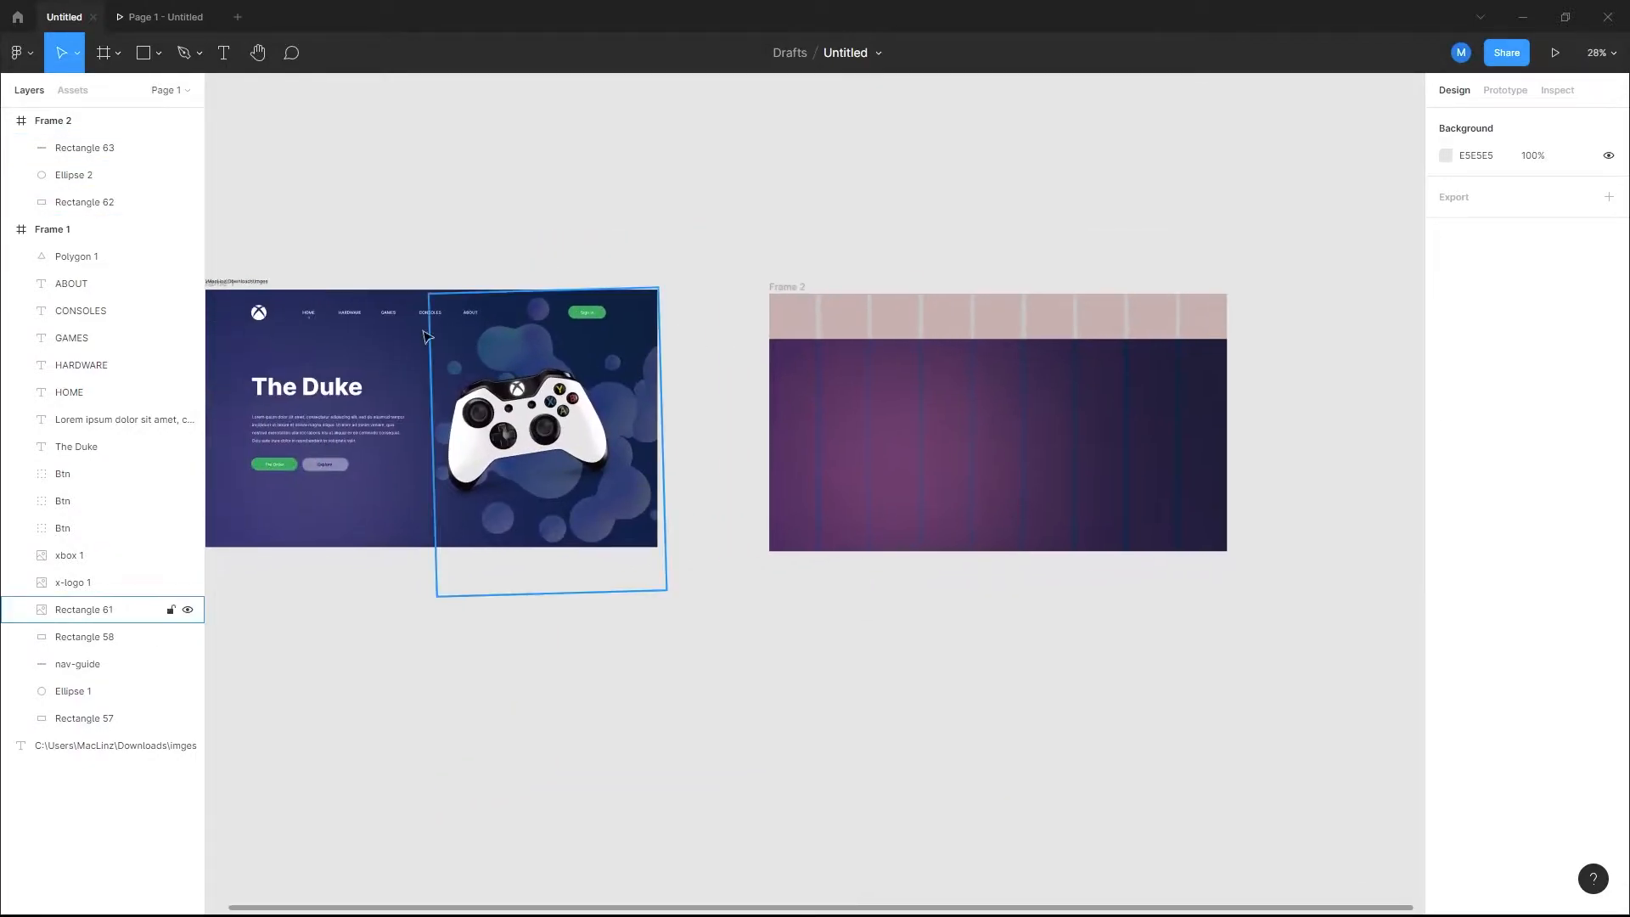
click(265, 318)
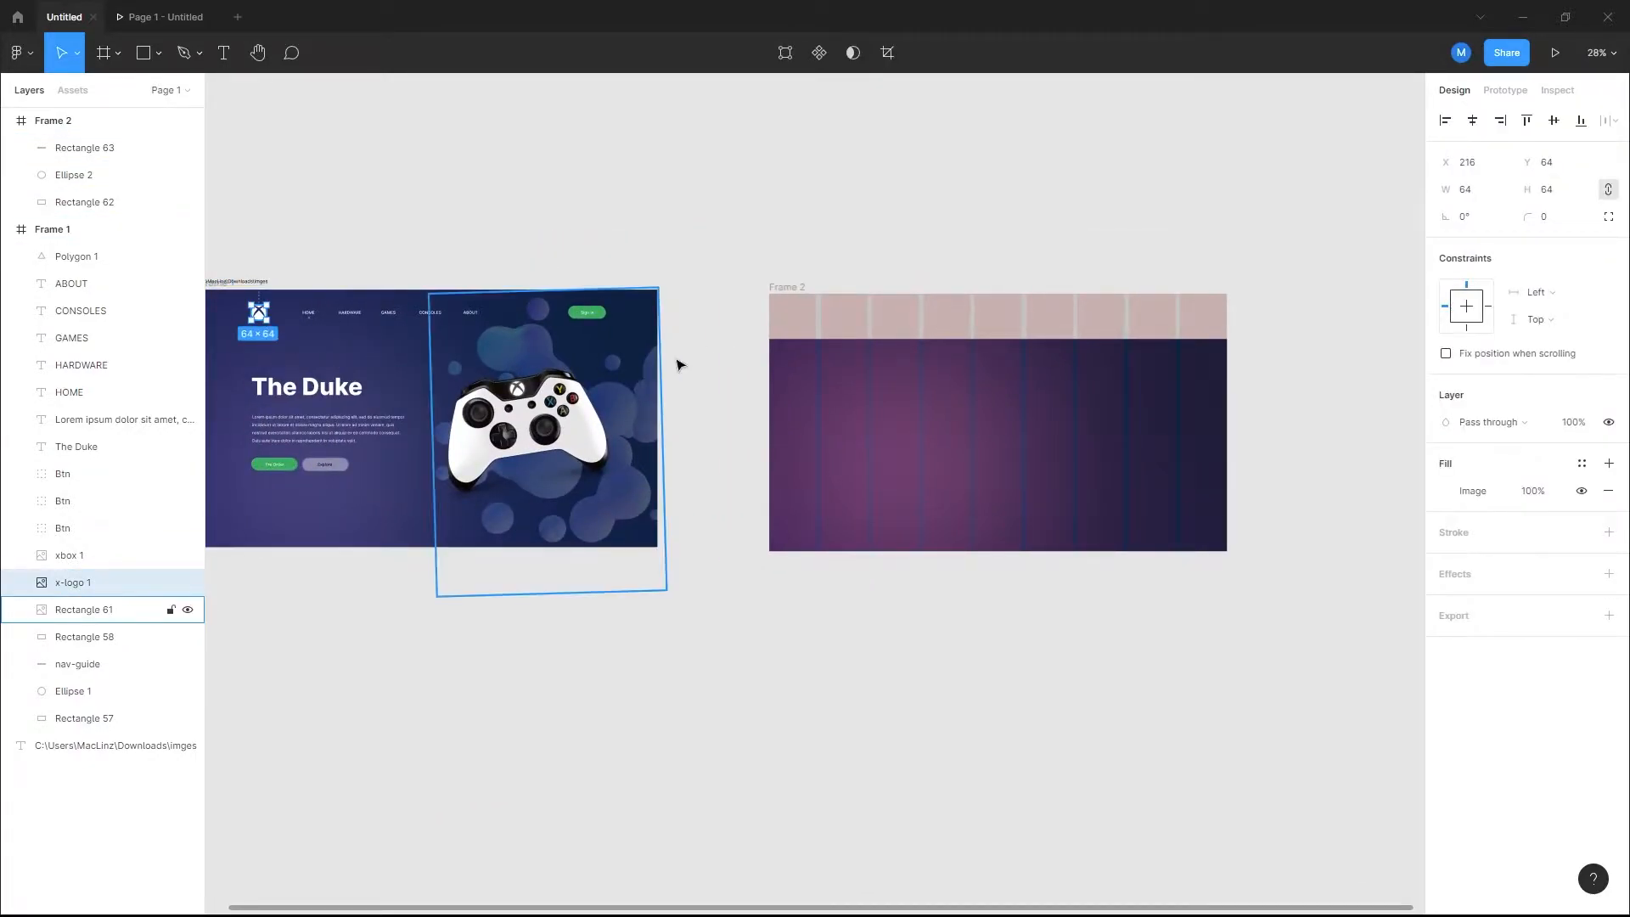
scroll(337, 314, left, 2)
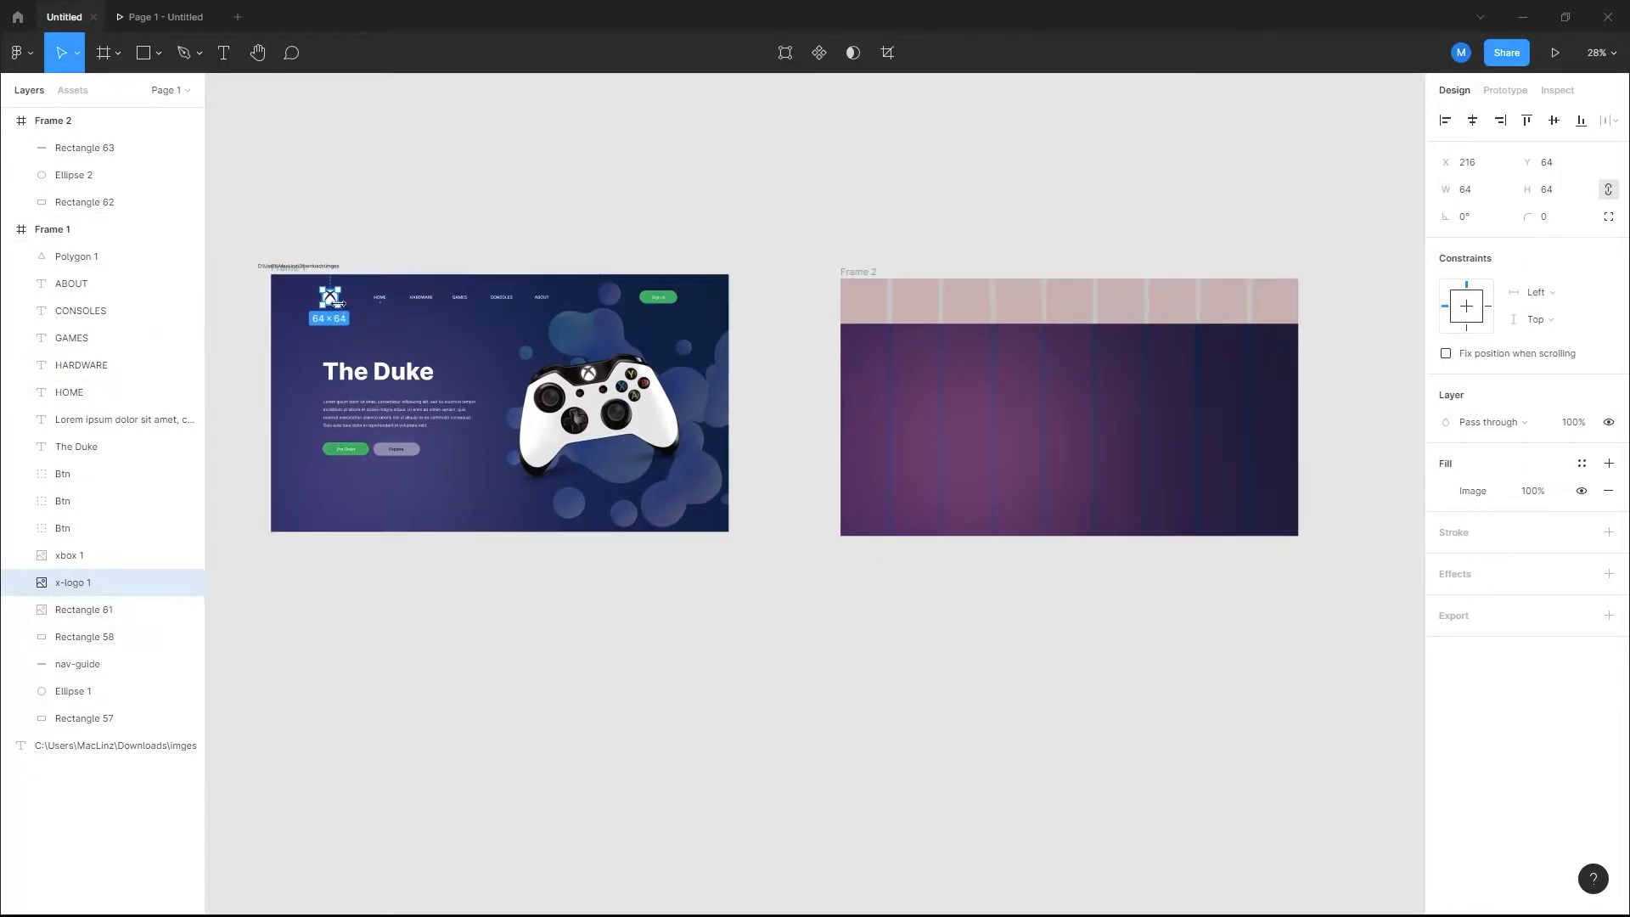
scroll(333, 311, up, 3)
key(ctrl+d)
drag(323, 301, 1089, 323)
scroll(983, 410, right, 1)
drag(983, 410, 655, 468)
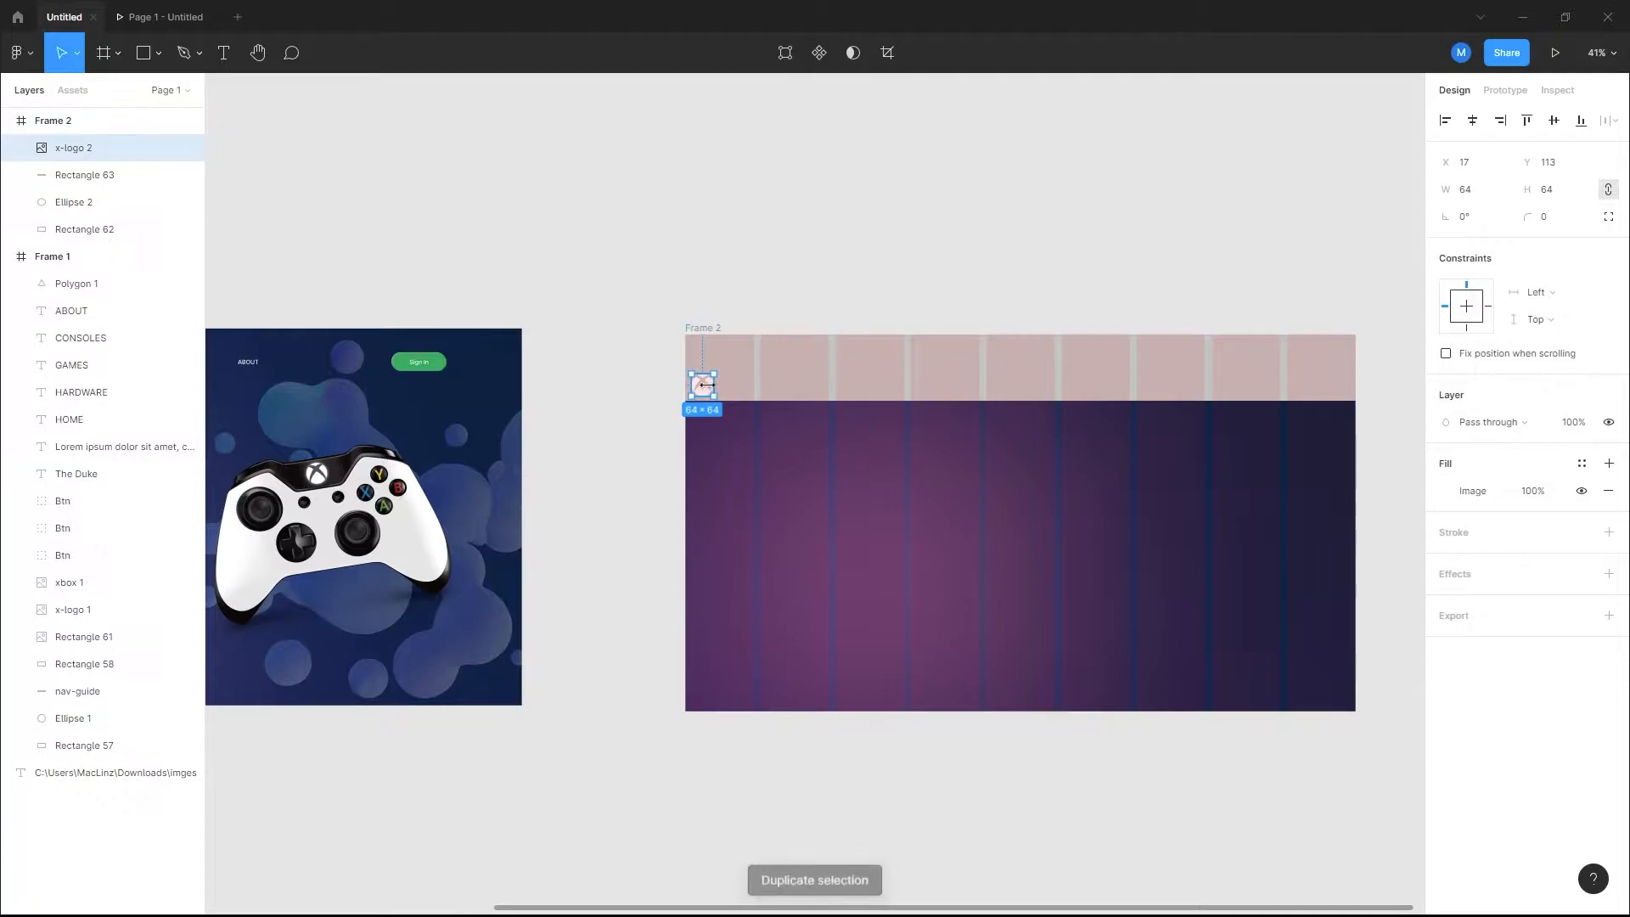
drag(702, 384, 770, 378)
Step: Copy the image folder path from the text above Frame 1
drag(473, 234, 771, 462)
scroll(770, 462, down, 2)
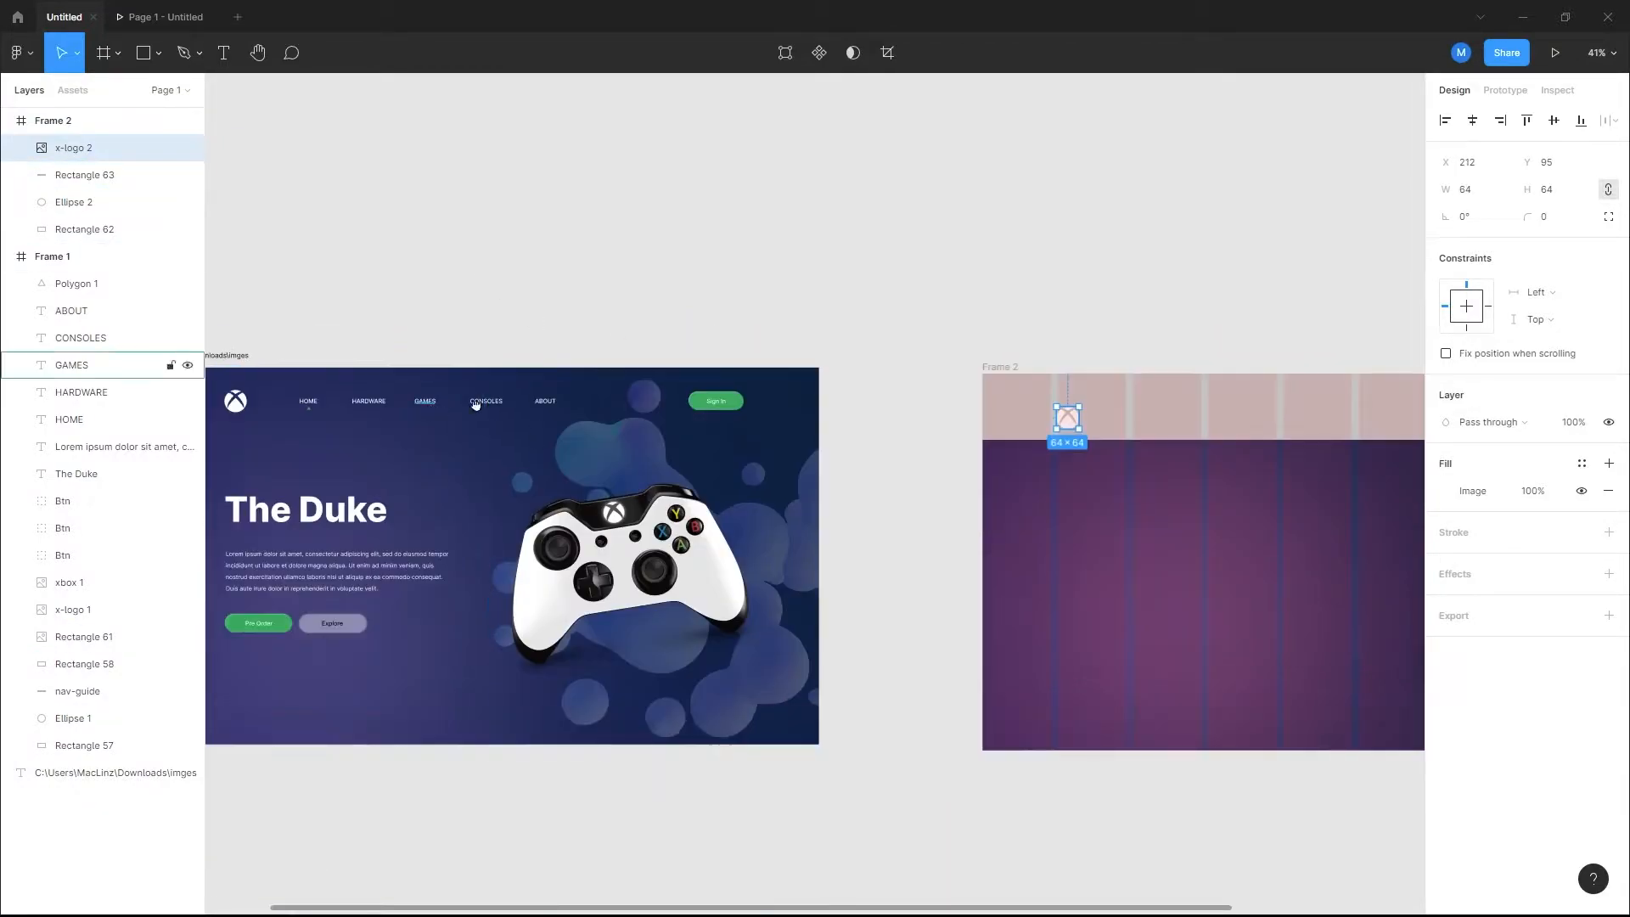
scroll(450, 403, left, 2)
double_click(428, 372)
key(ctrl+c)
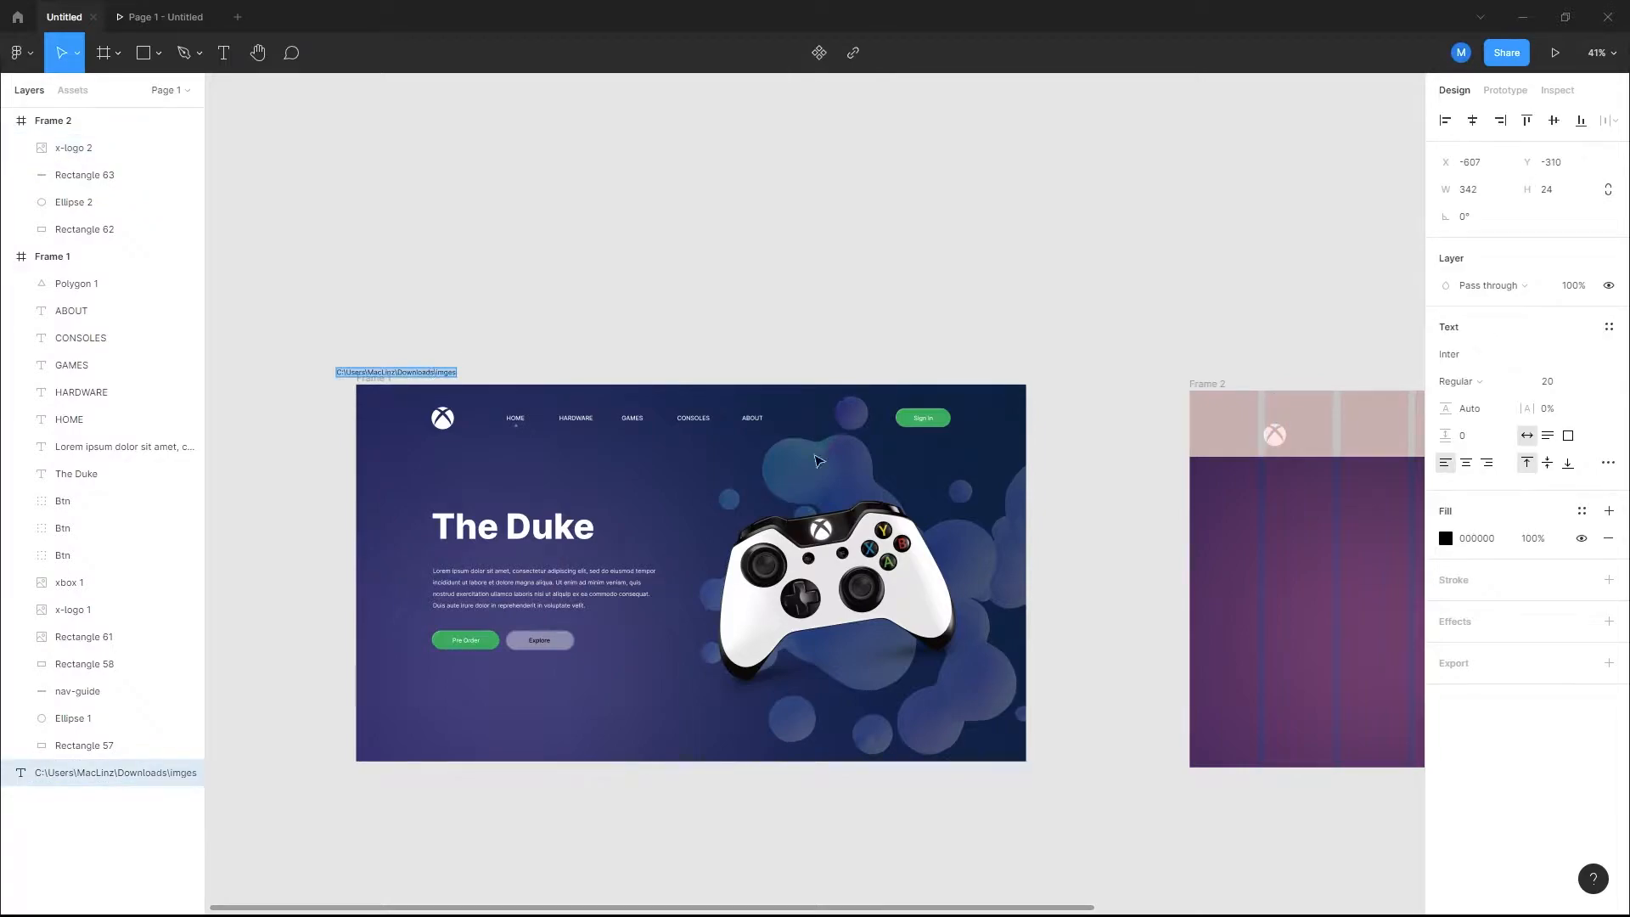
Step: Draw a square of about 86 × 86 beside the logo in Frame 2's header
scroll(749, 451, right, 6)
scroll(513, 355, down, 1)
click(144, 53)
drag(776, 336, 805, 363)
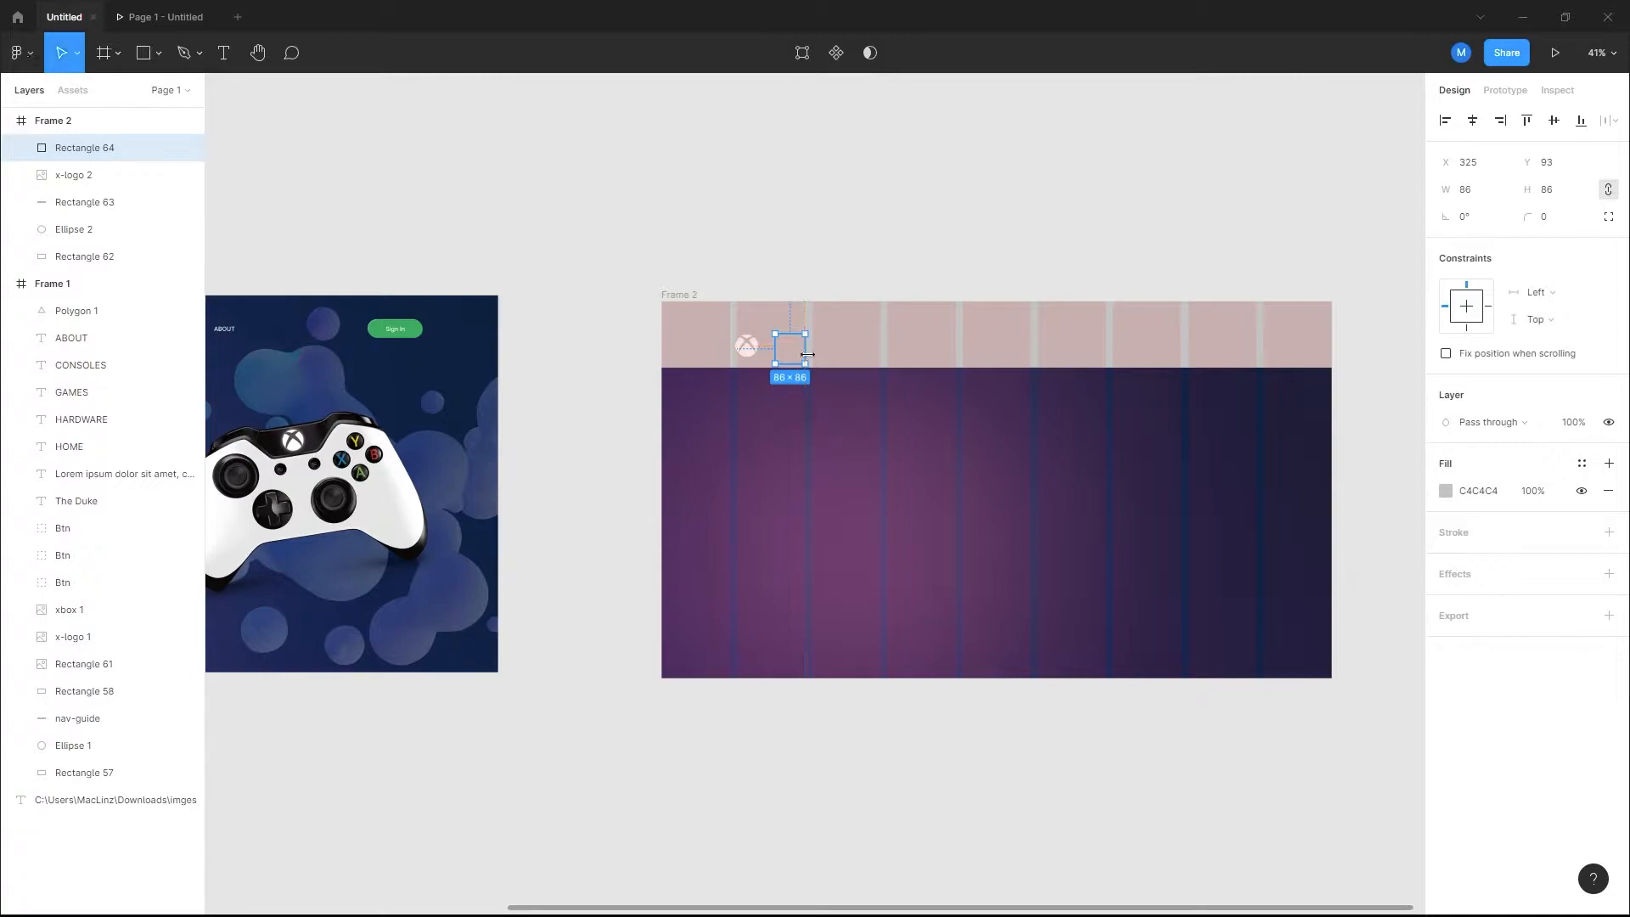
Step: Place the x-logo image from the copied imges folder path into the new square in the header
scroll(810, 356, up, 5)
click(40, 61)
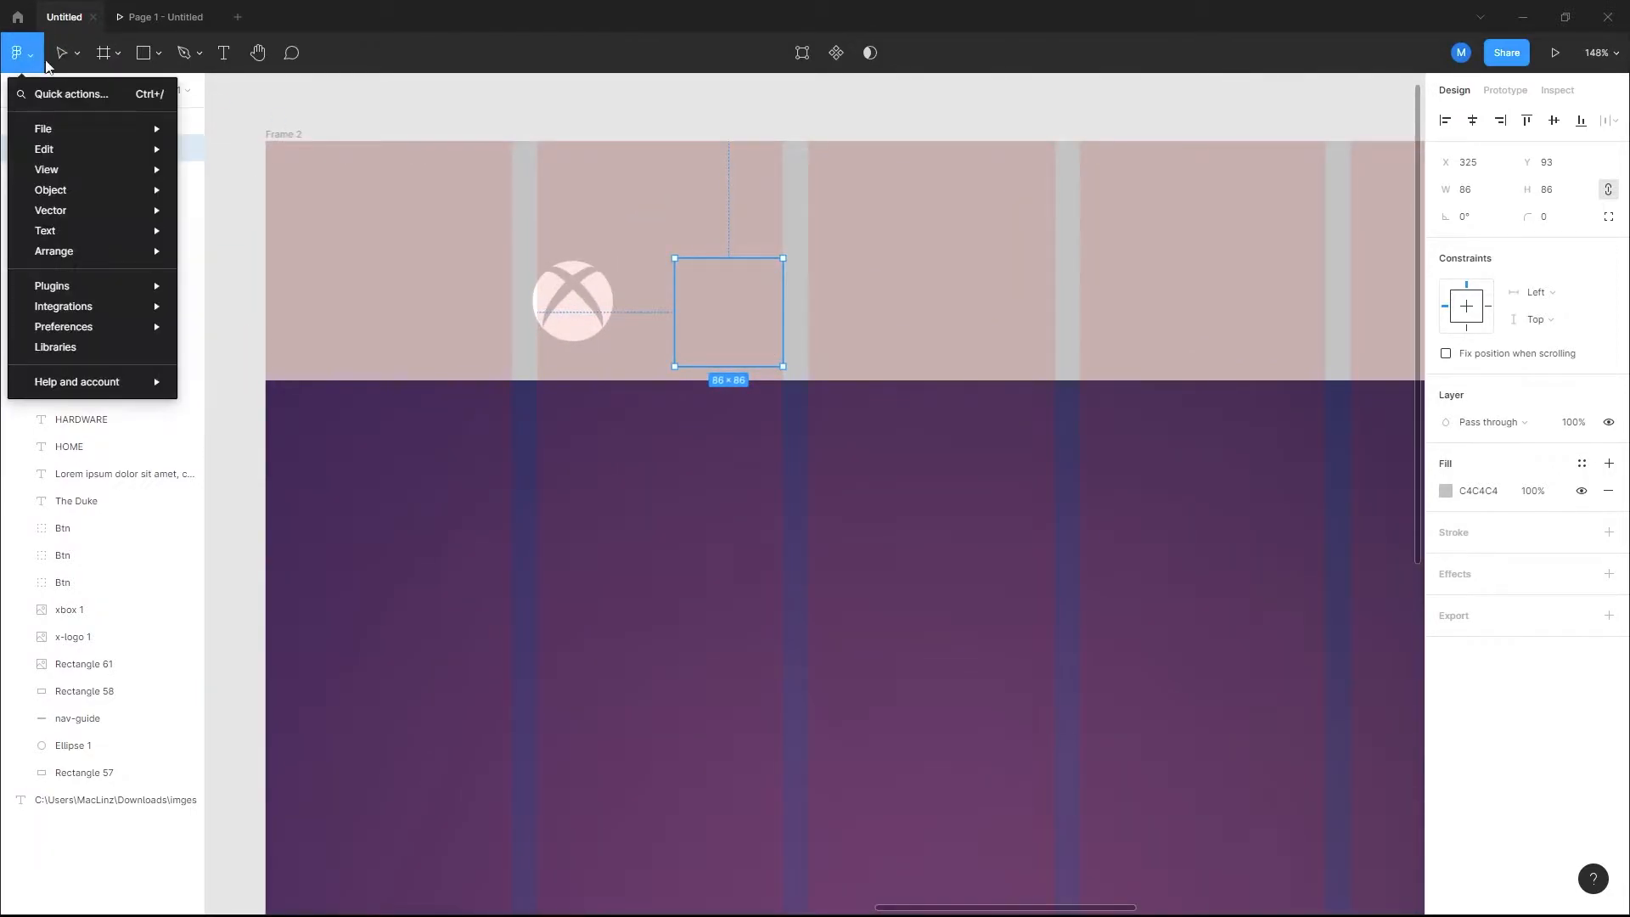
mouse_move(78, 129)
click(230, 203)
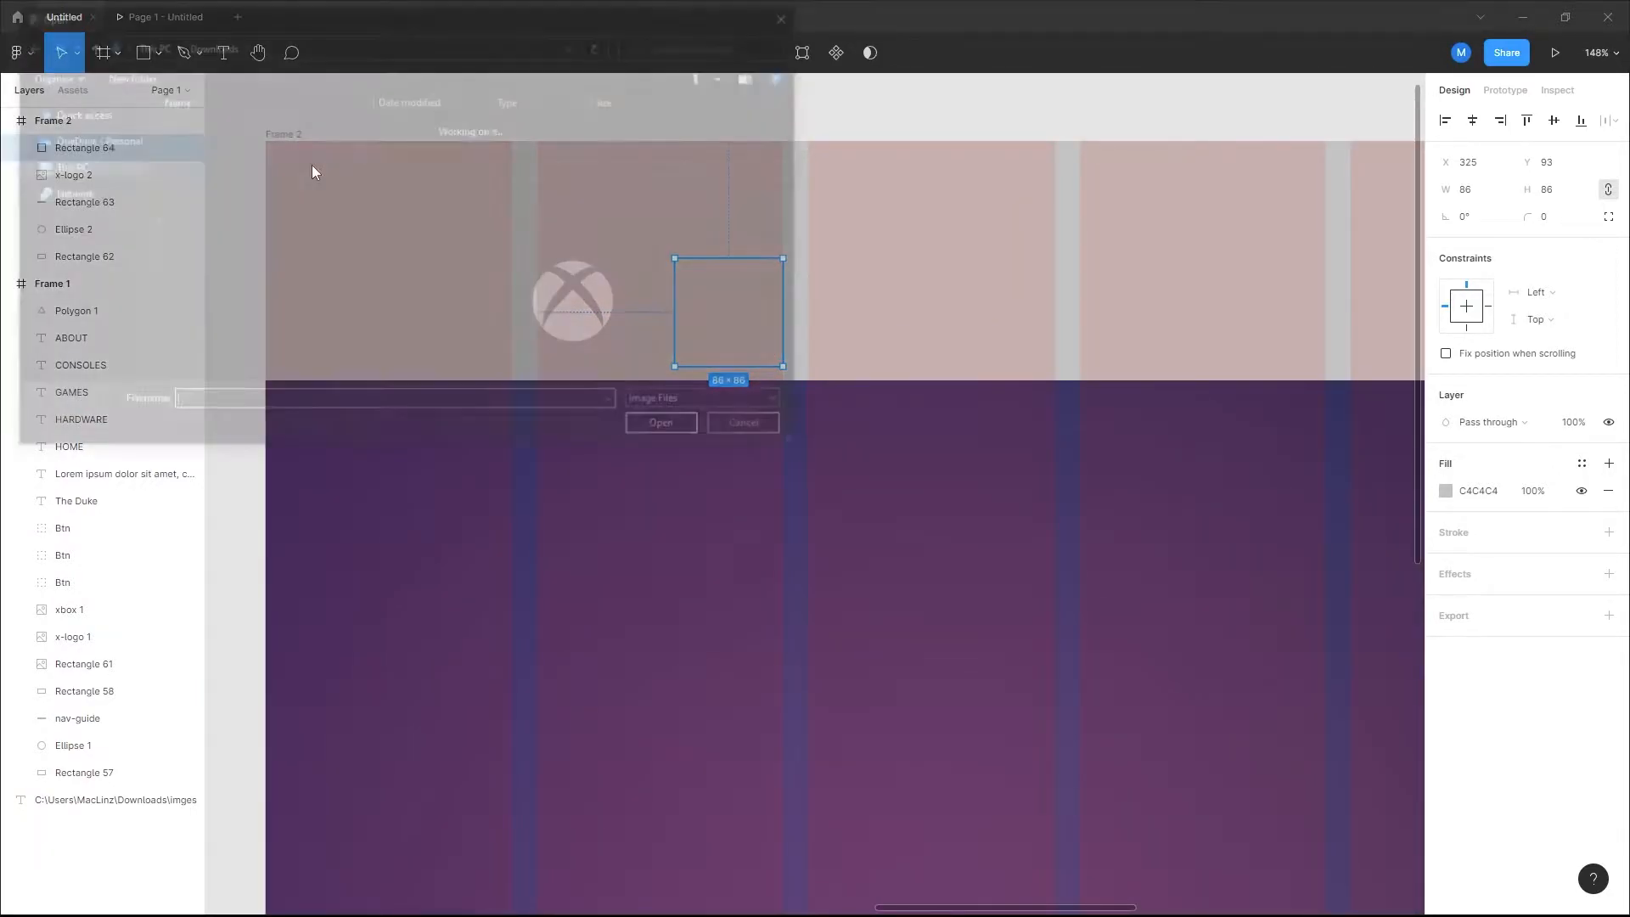
click(274, 45)
key(ctrl+v)
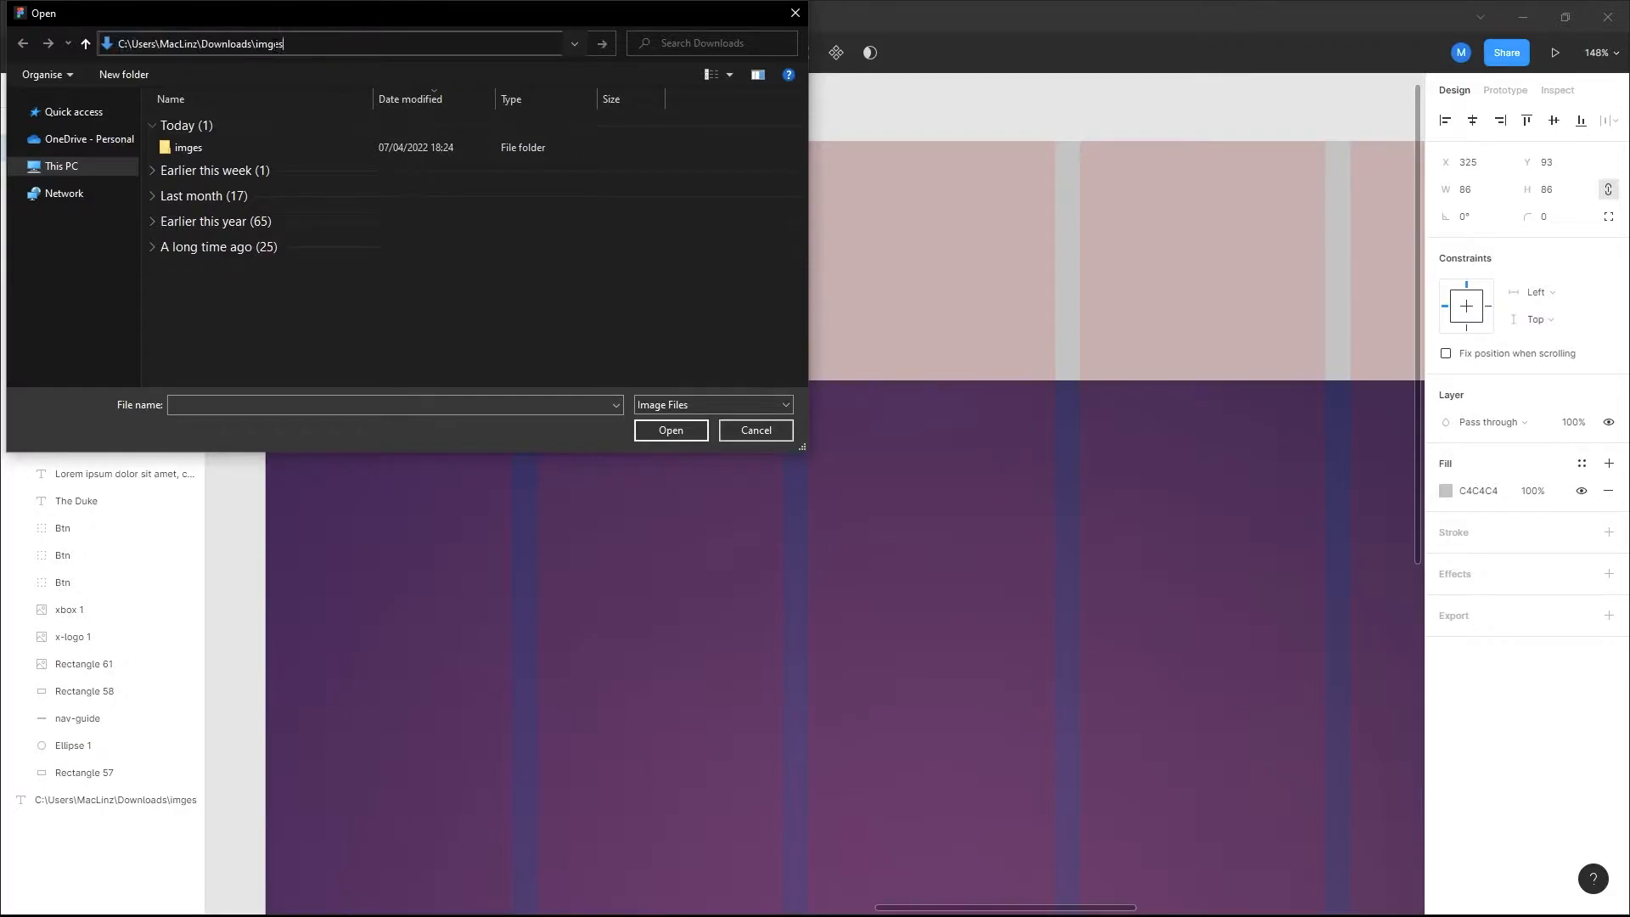
key(Return)
click(386, 140)
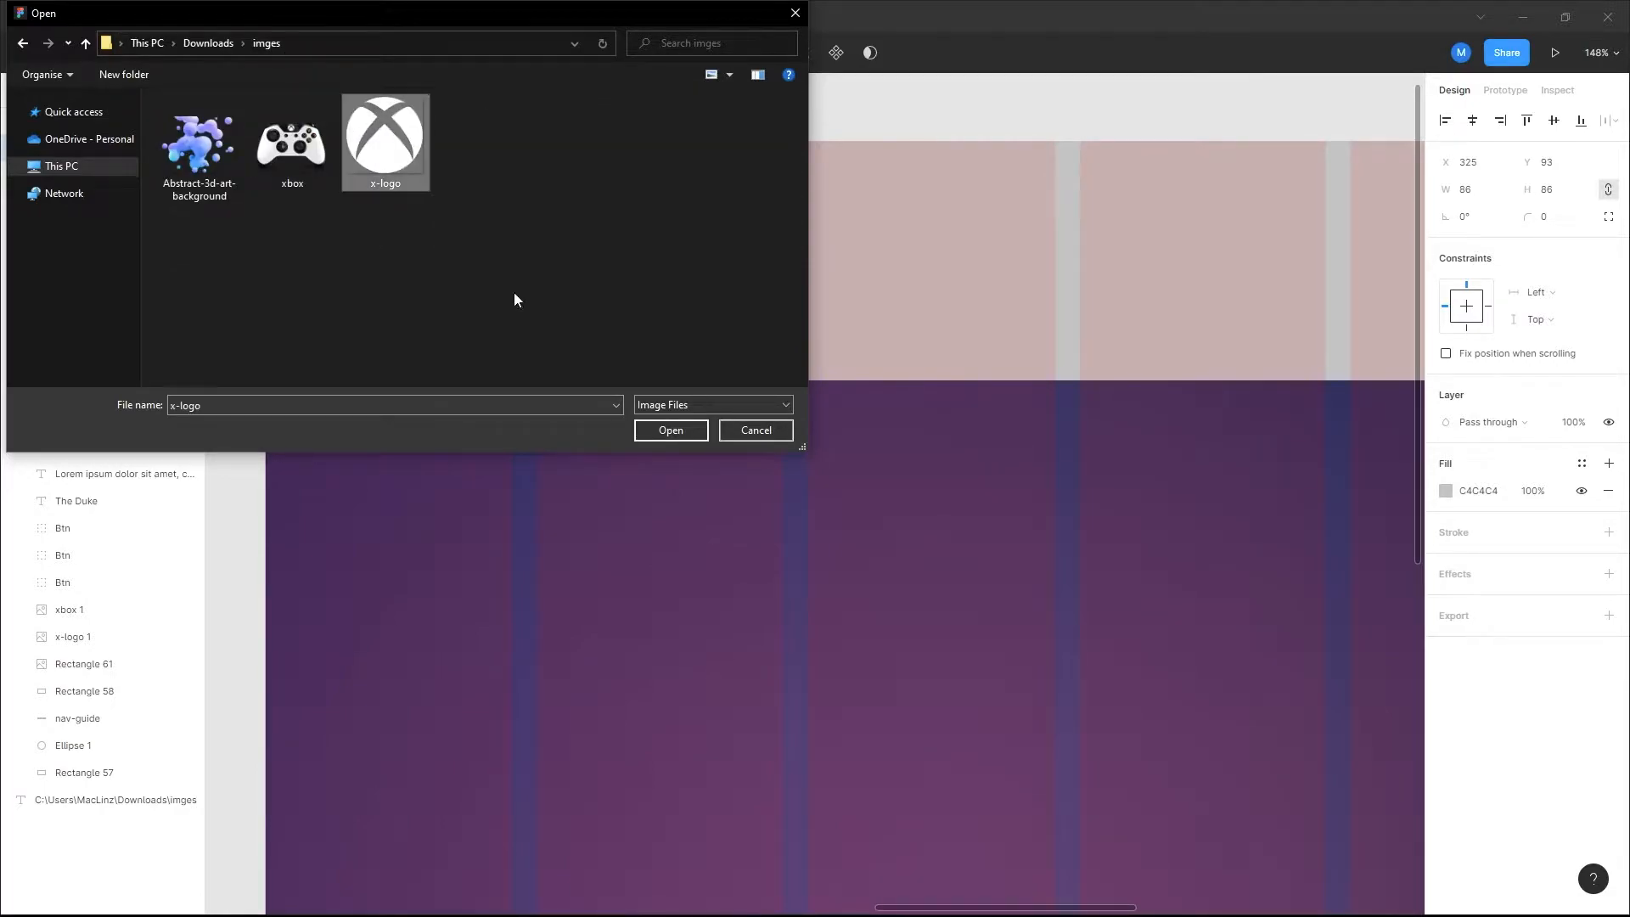
click(670, 430)
click(689, 304)
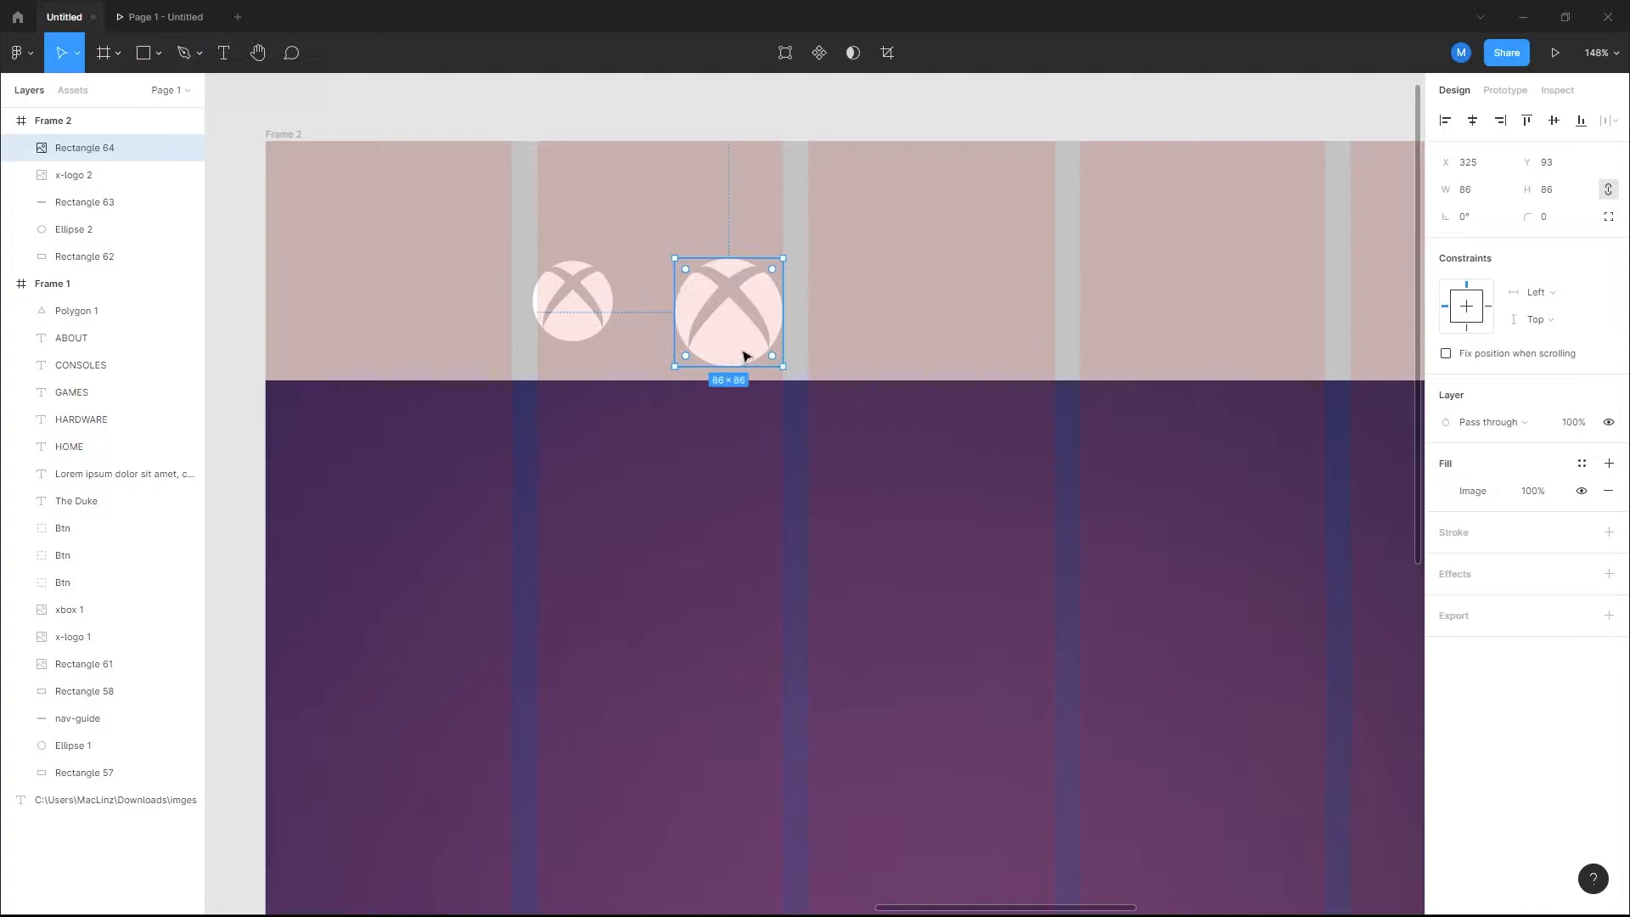
Step: Shrink the square with the placed logo image to 50 × 50 and delete it
drag(678, 259, 717, 332)
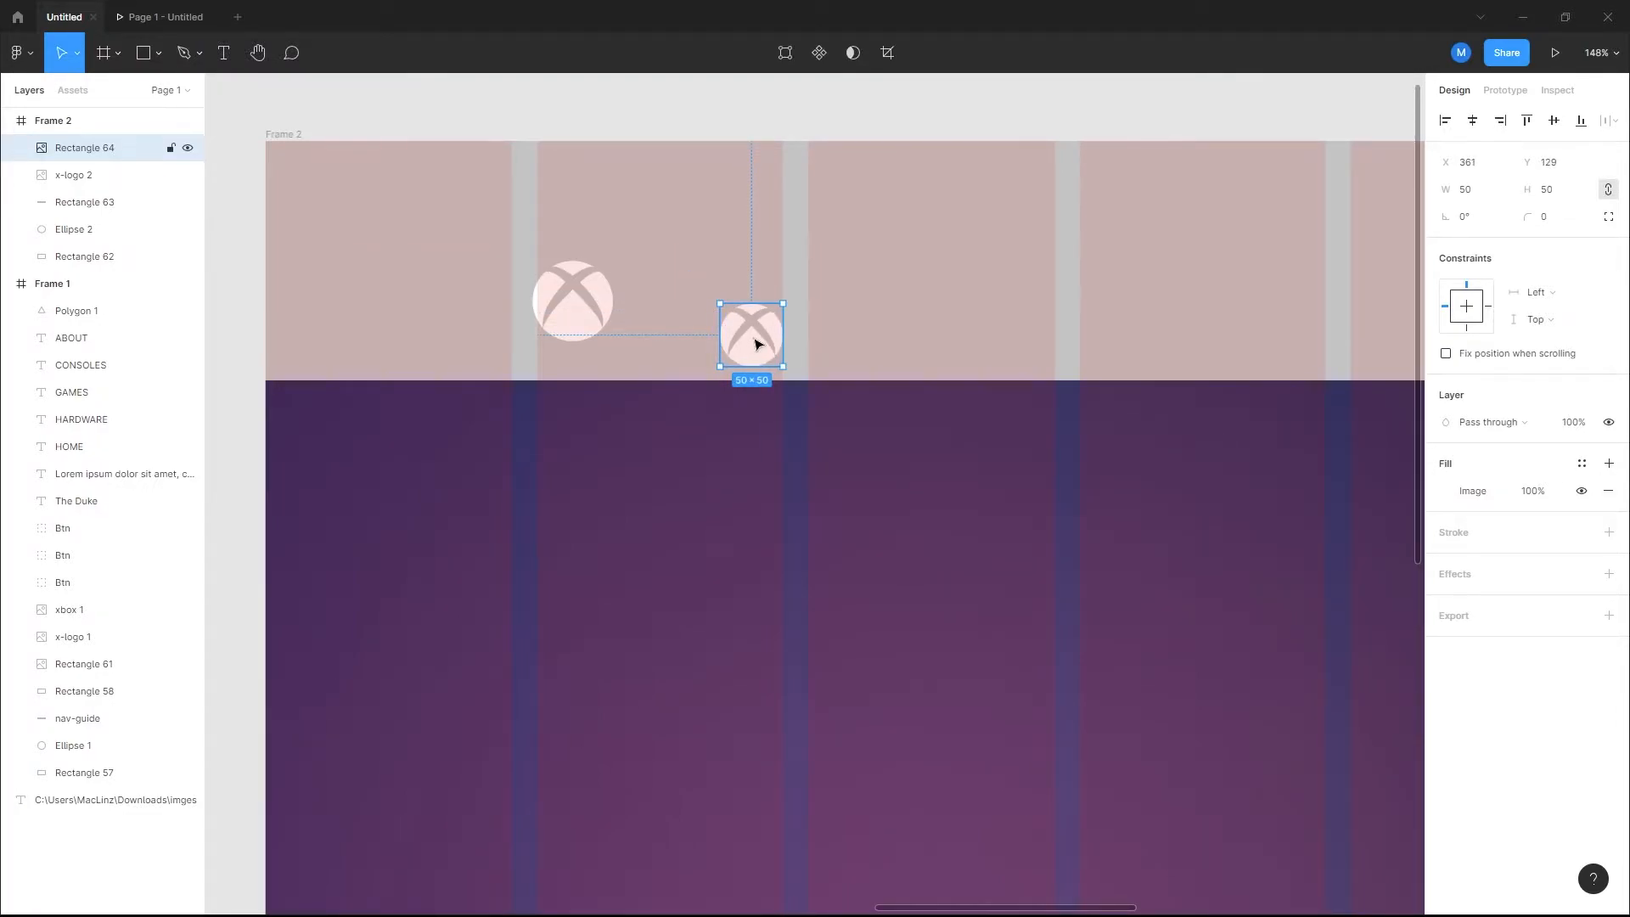
key(Delete)
Step: Move the remaining Xbox logo in Frame 2 to X 216, Y 63, aligned with the second column
scroll(615, 365, down, 5)
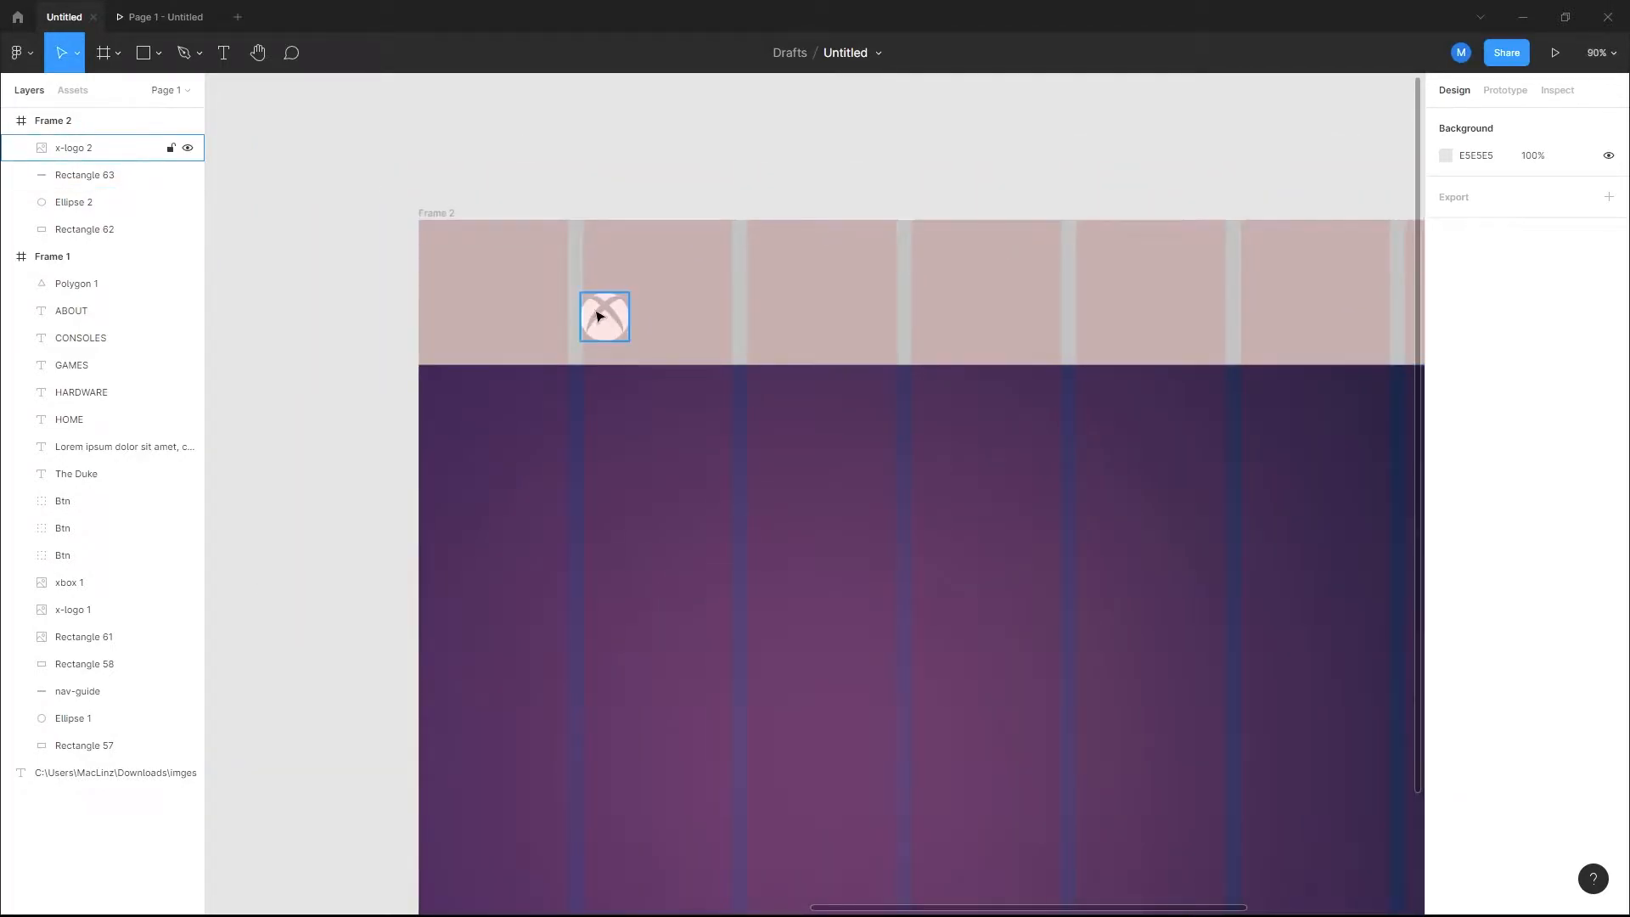
drag(599, 316, 611, 296)
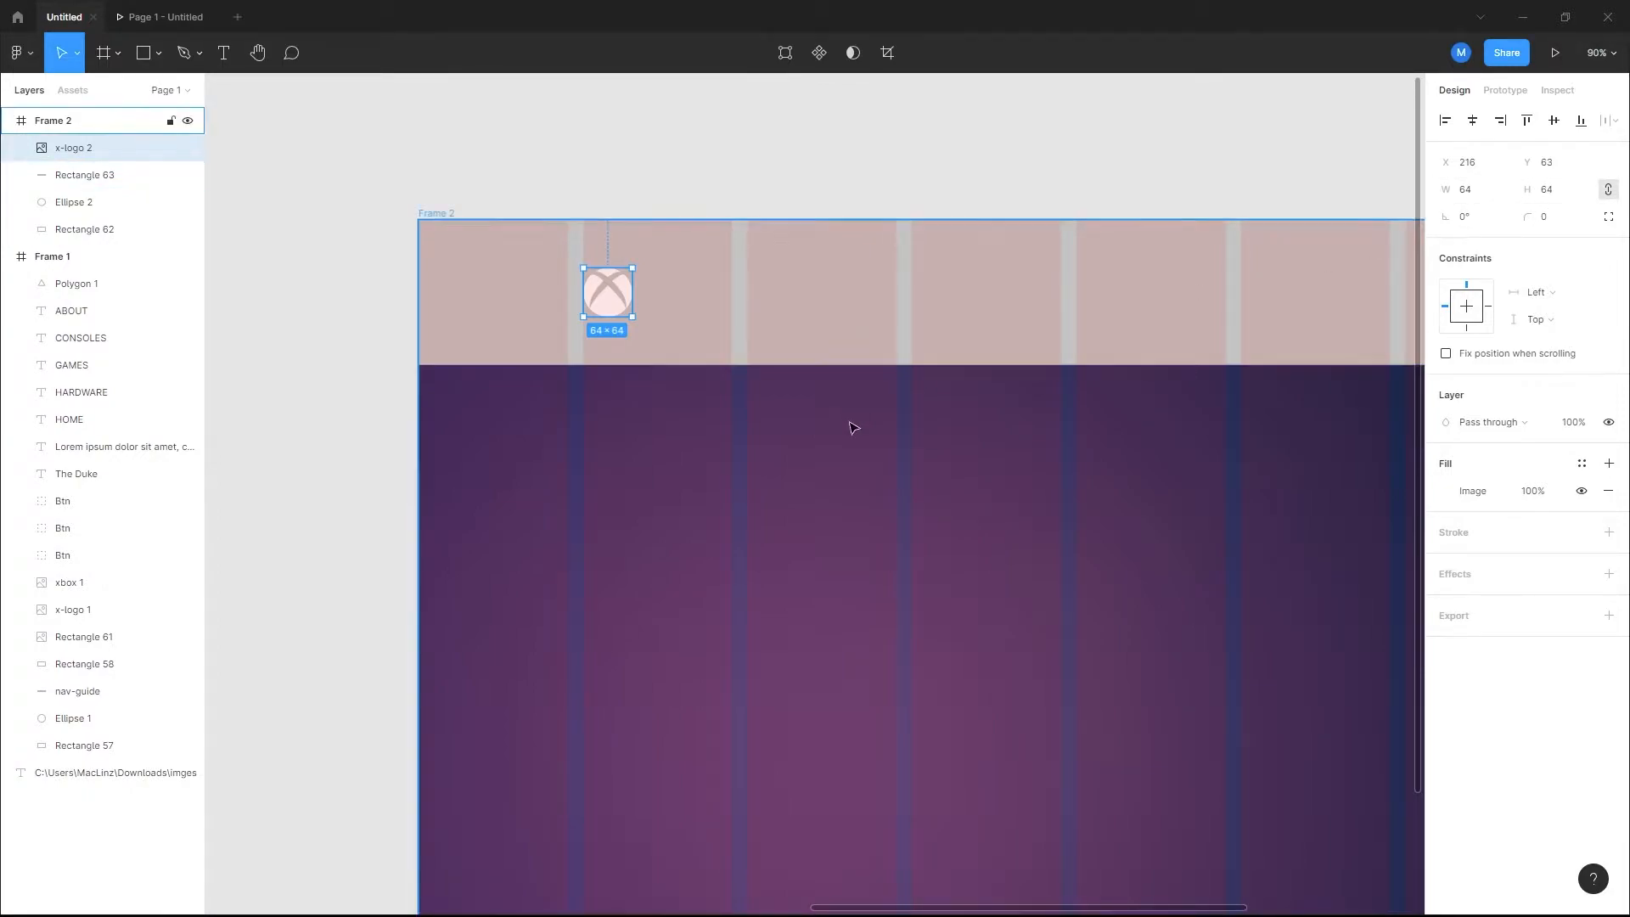
Step: Add the text HOME at size 18 in the header's third column, at about X 436, Y 105
scroll(973, 361, down, 2)
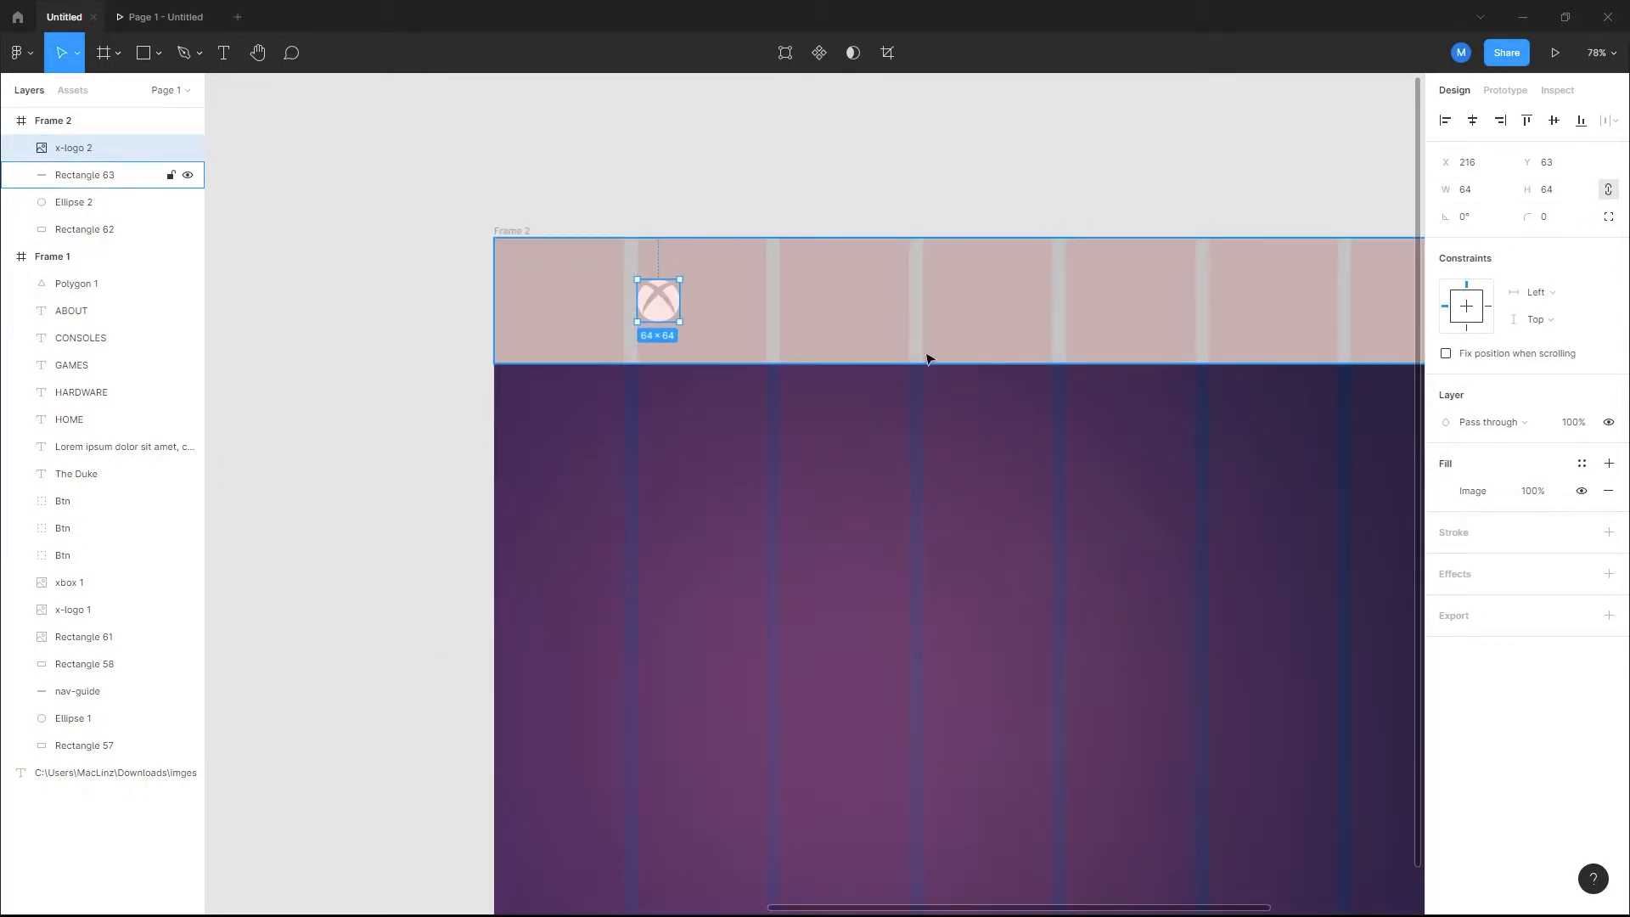
scroll(929, 358, right, 5)
scroll(846, 366, up, 1)
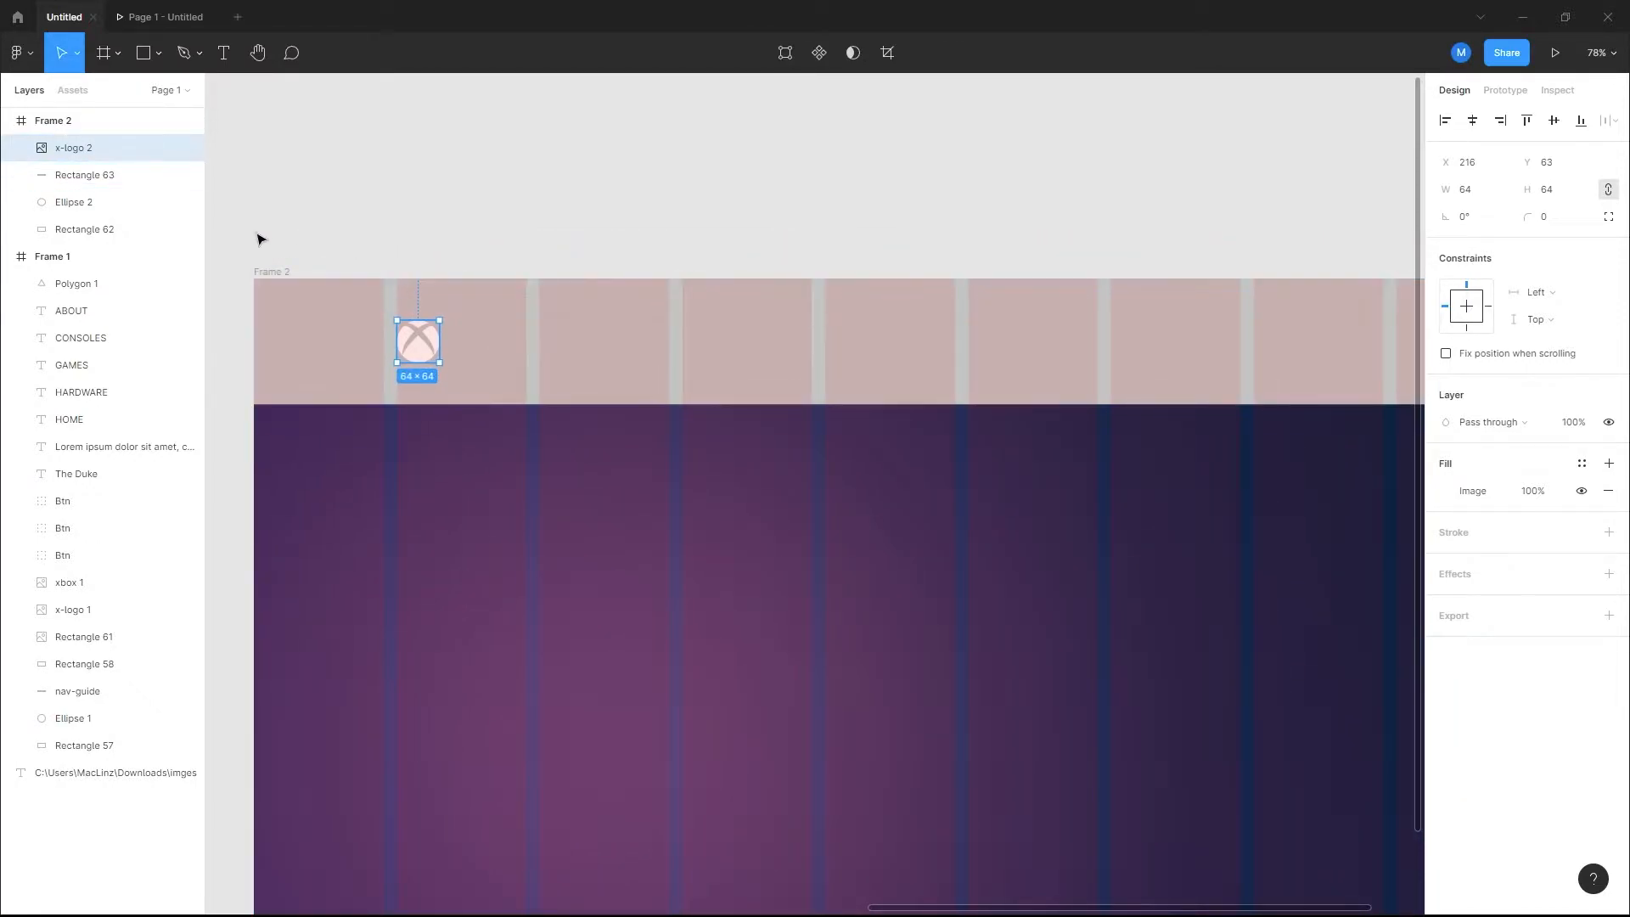
click(223, 53)
click(542, 348)
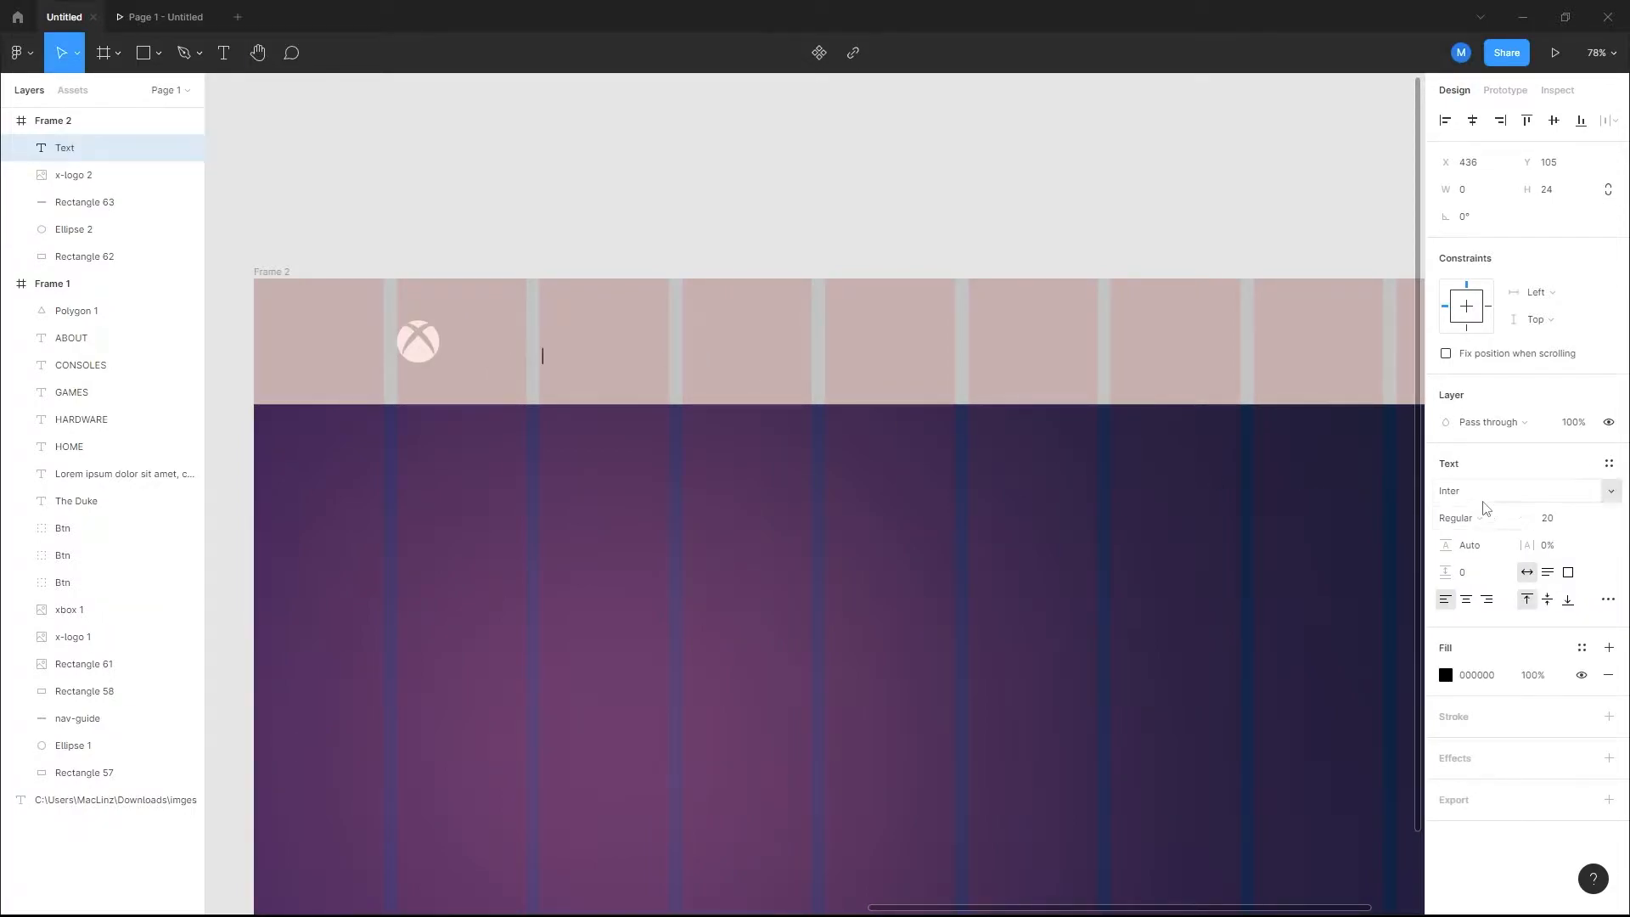
click(1558, 524)
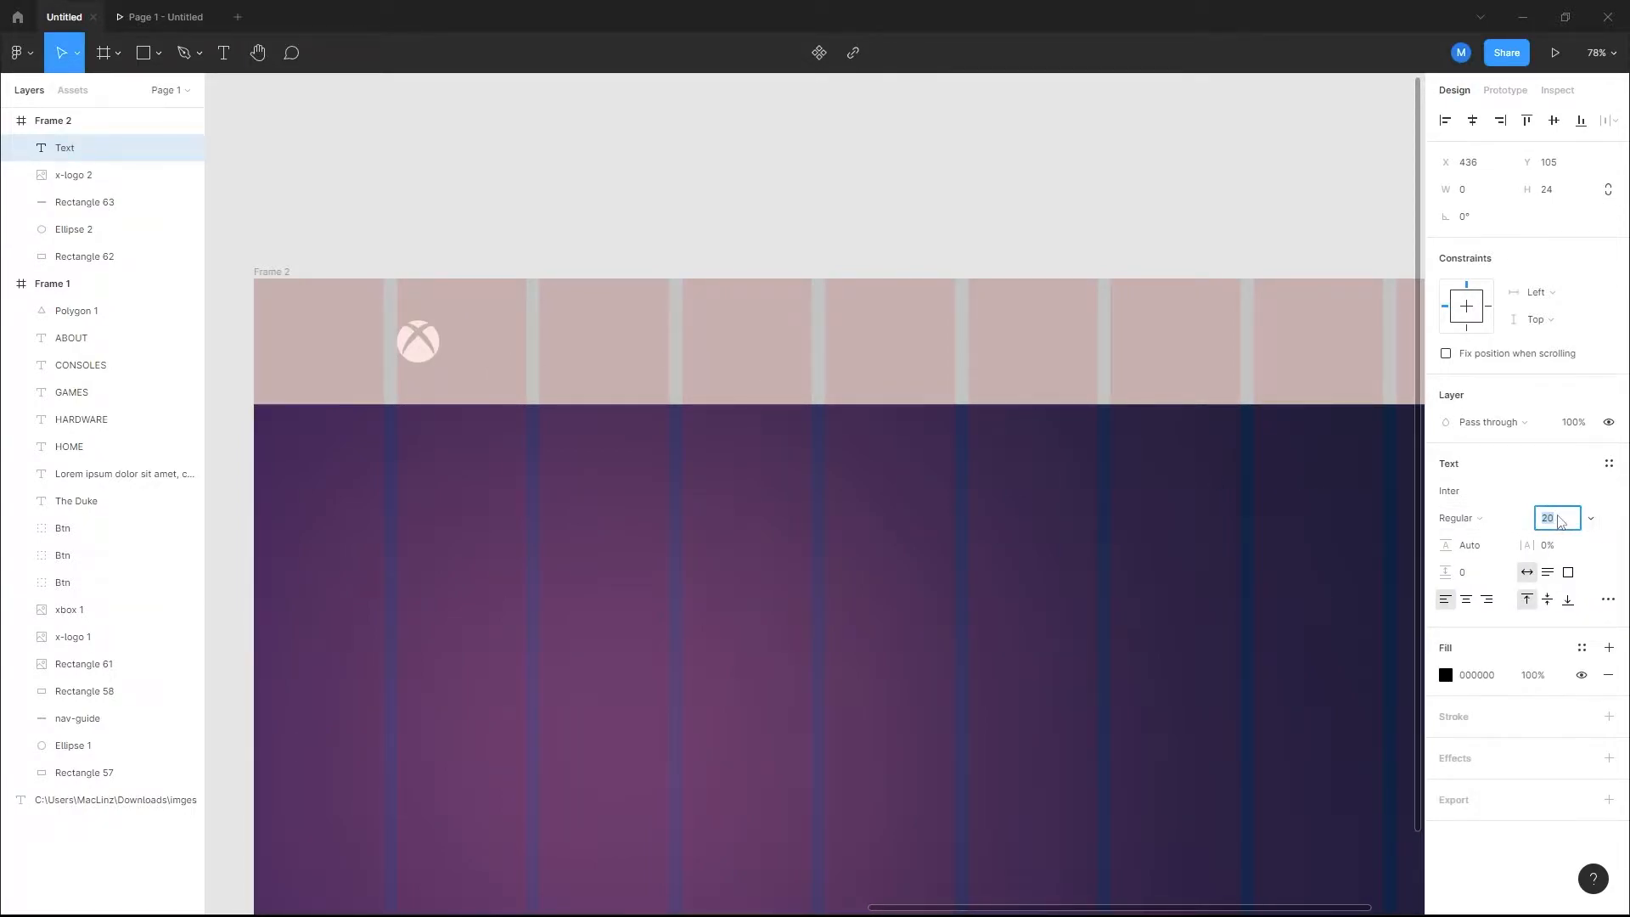
key(Return)
text(Home)
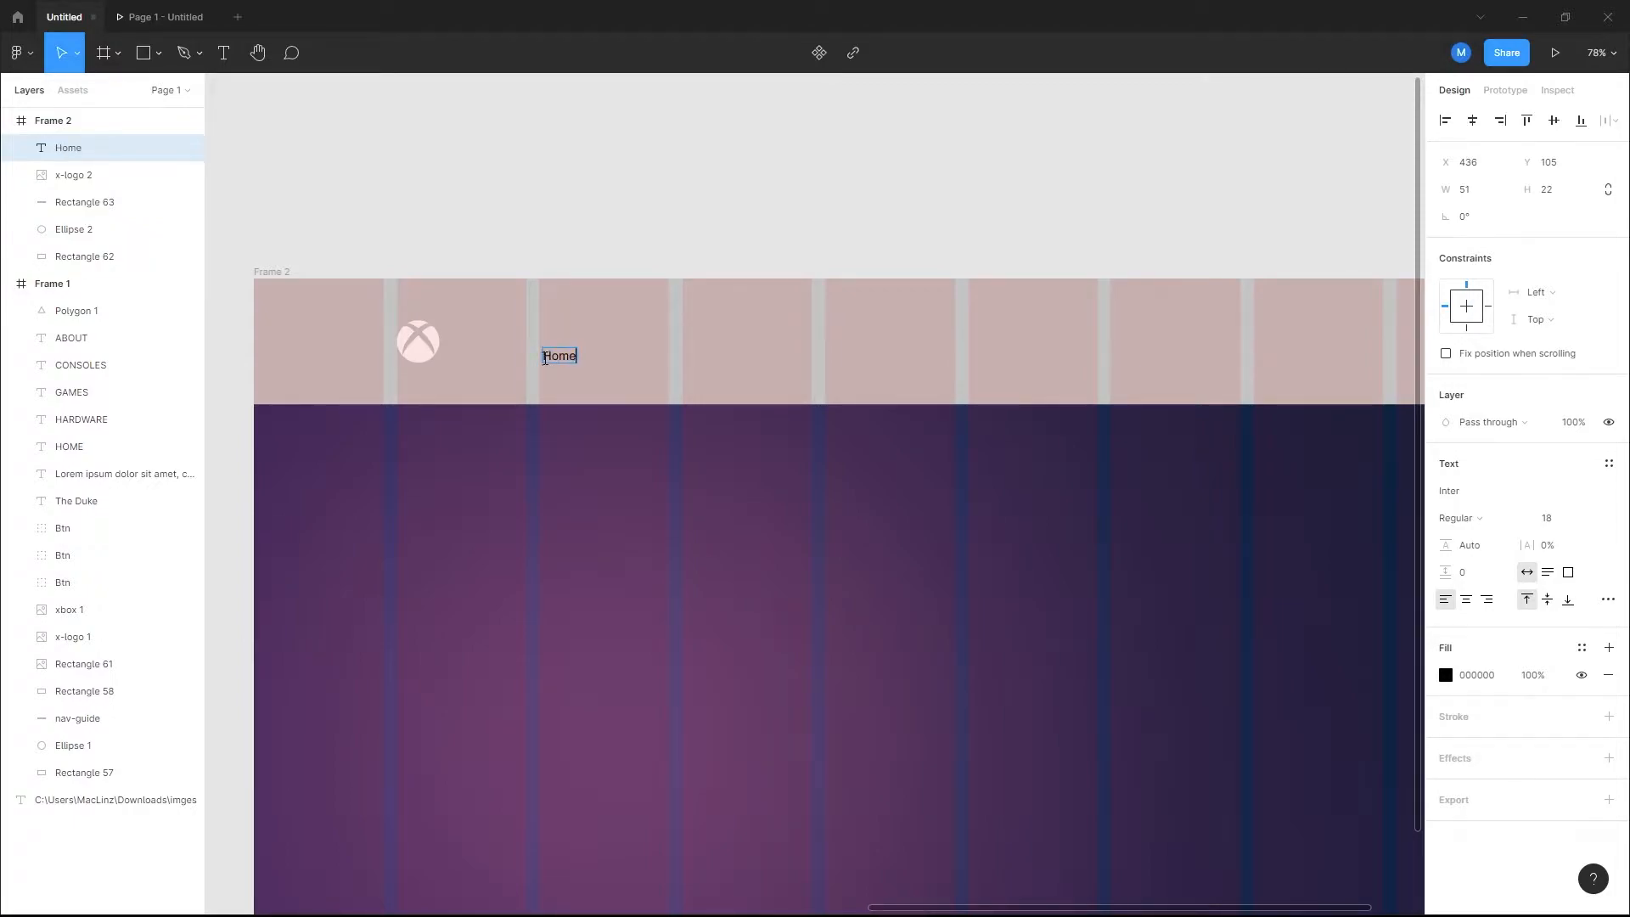
scroll(543, 425, up, 3)
double_click(593, 343)
text(HOME)
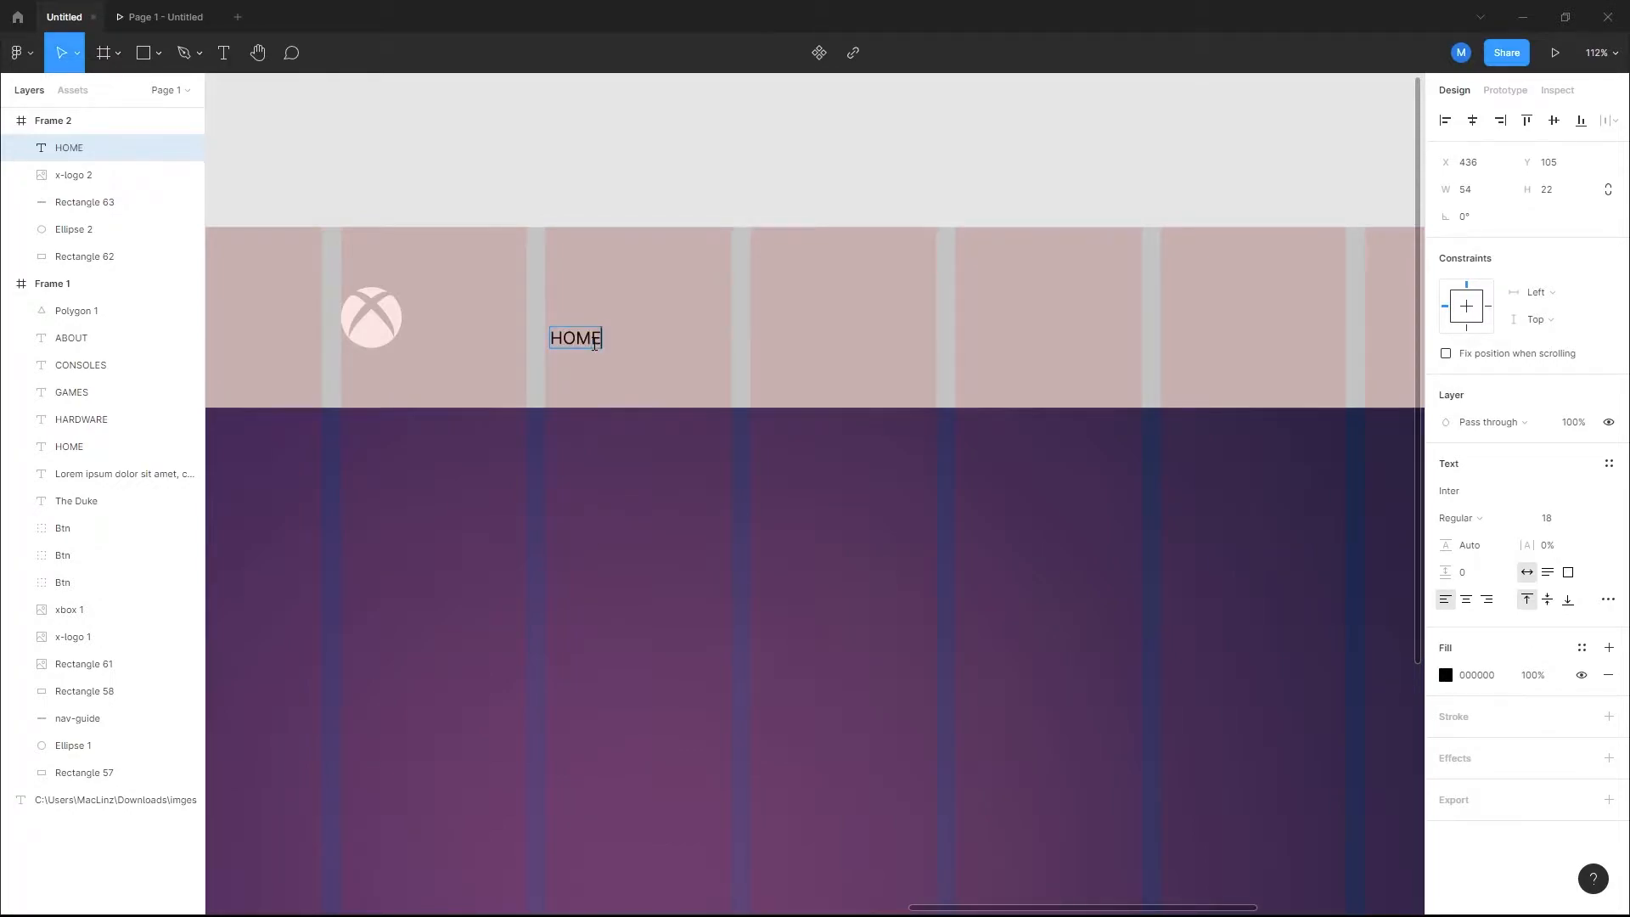
Step: Style the HOME text as Medium with white fill FFFFFF and move it to X 431, Y 84
key(ctrl+a)
click(1479, 519)
click(1487, 540)
click(1446, 674)
drag(1222, 689, 1125, 374)
drag(580, 348, 566, 327)
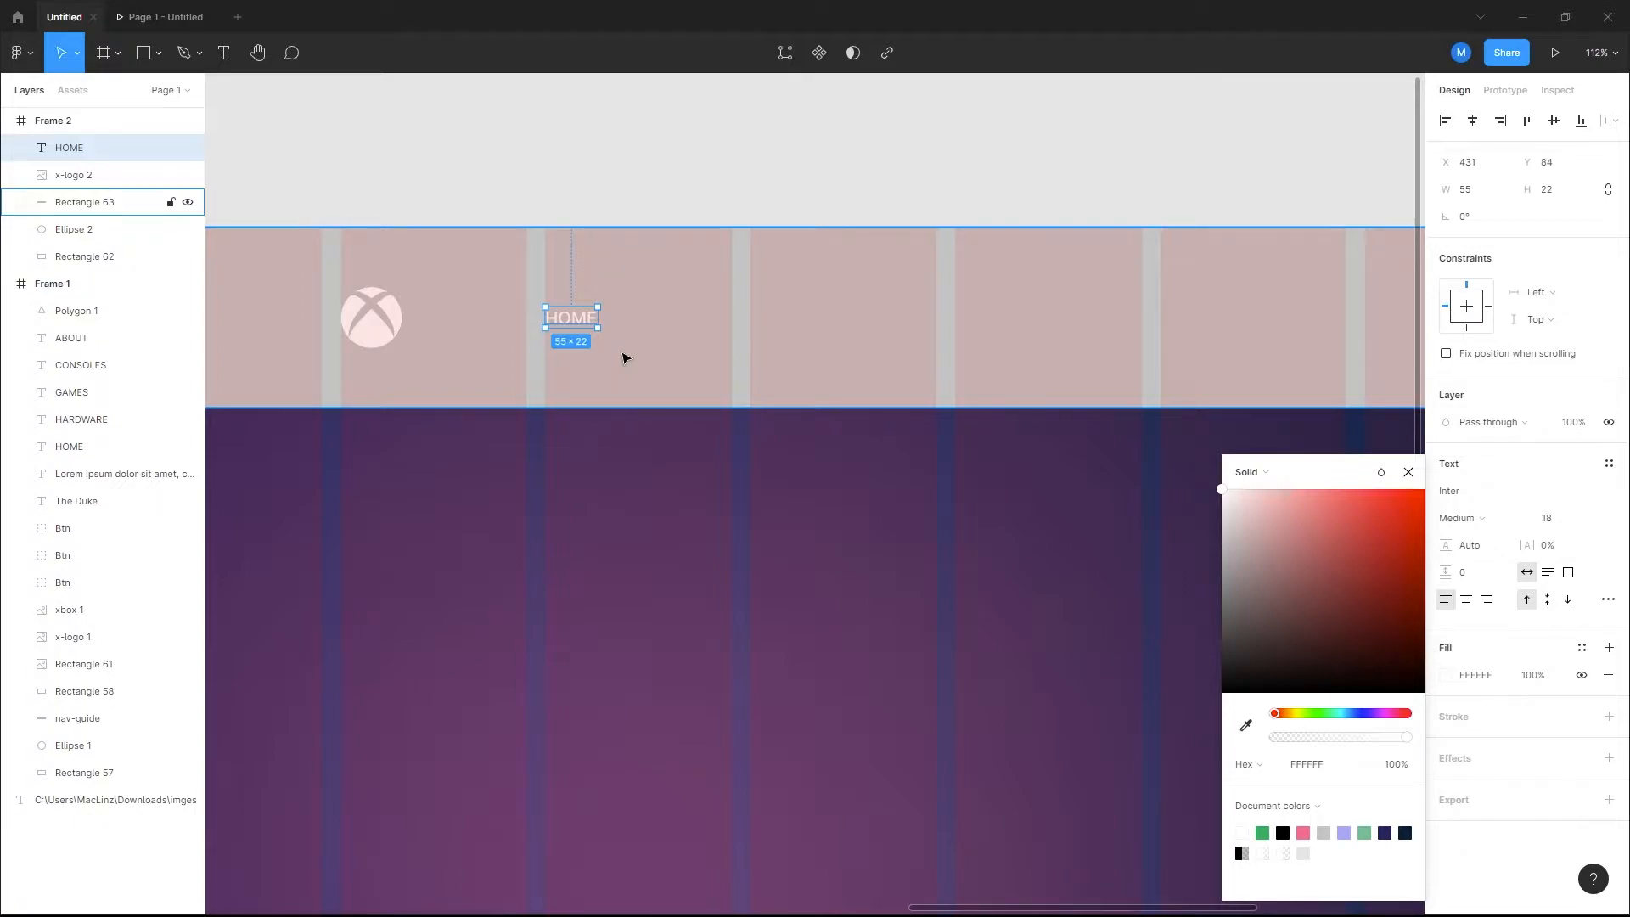
key(ctrl+d)
drag(581, 323, 692, 327)
drag(718, 328, 584, 325)
key(Delete)
Step: Duplicate the HOME text, place the copy at X 606, Y 84, and change its text to HARDWARE
click(569, 322)
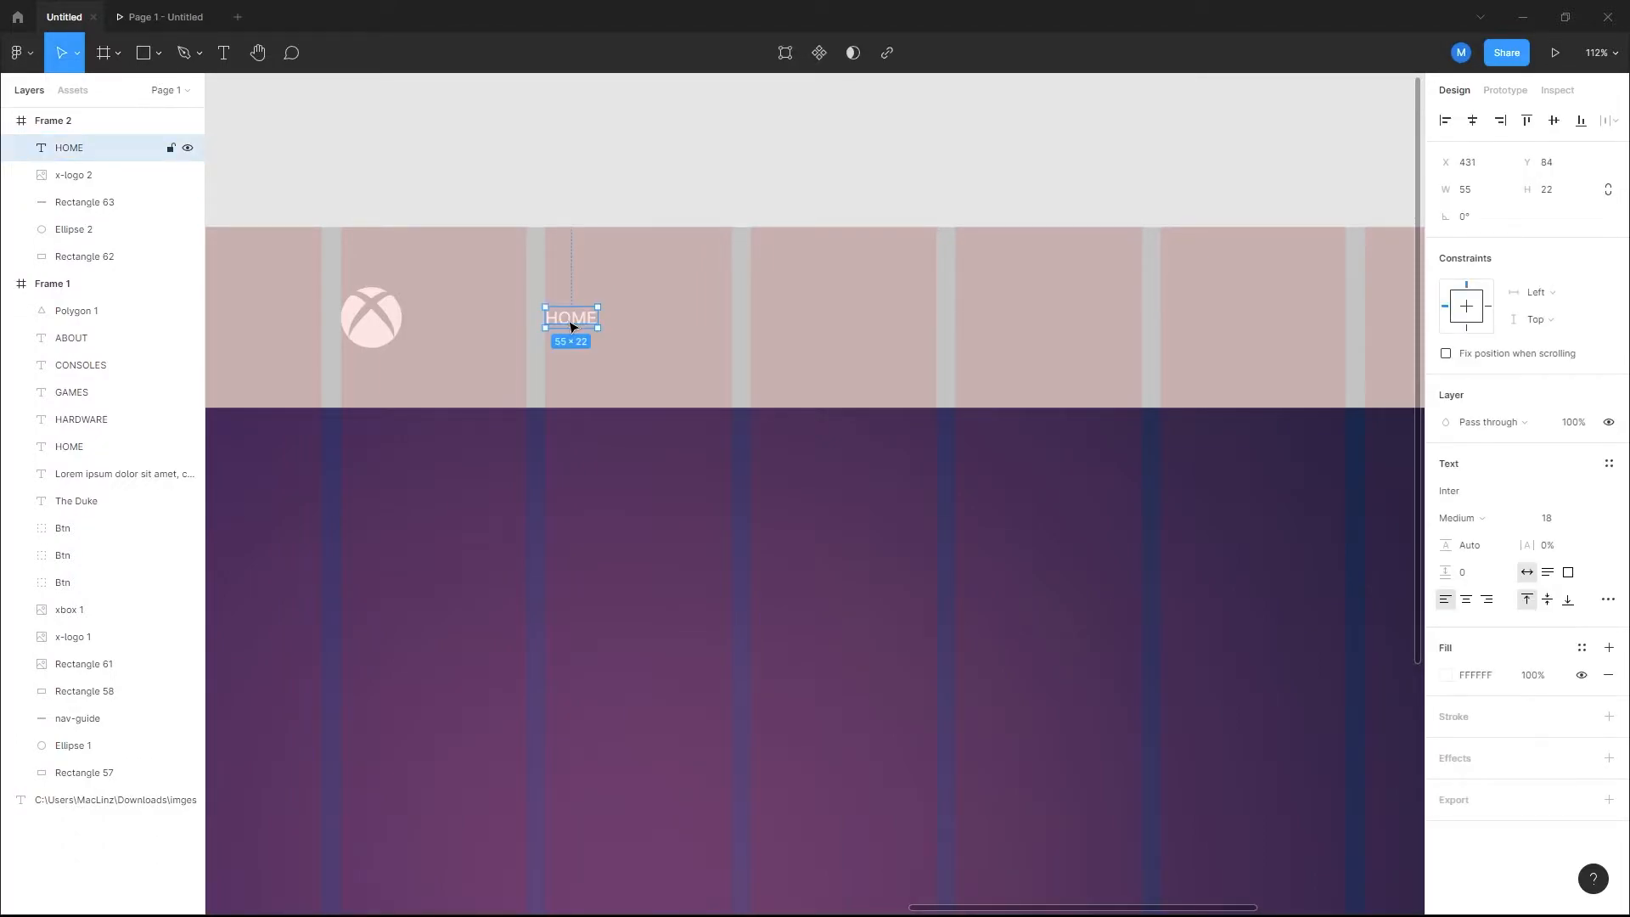
key(ctrl+d)
drag(572, 323, 724, 320)
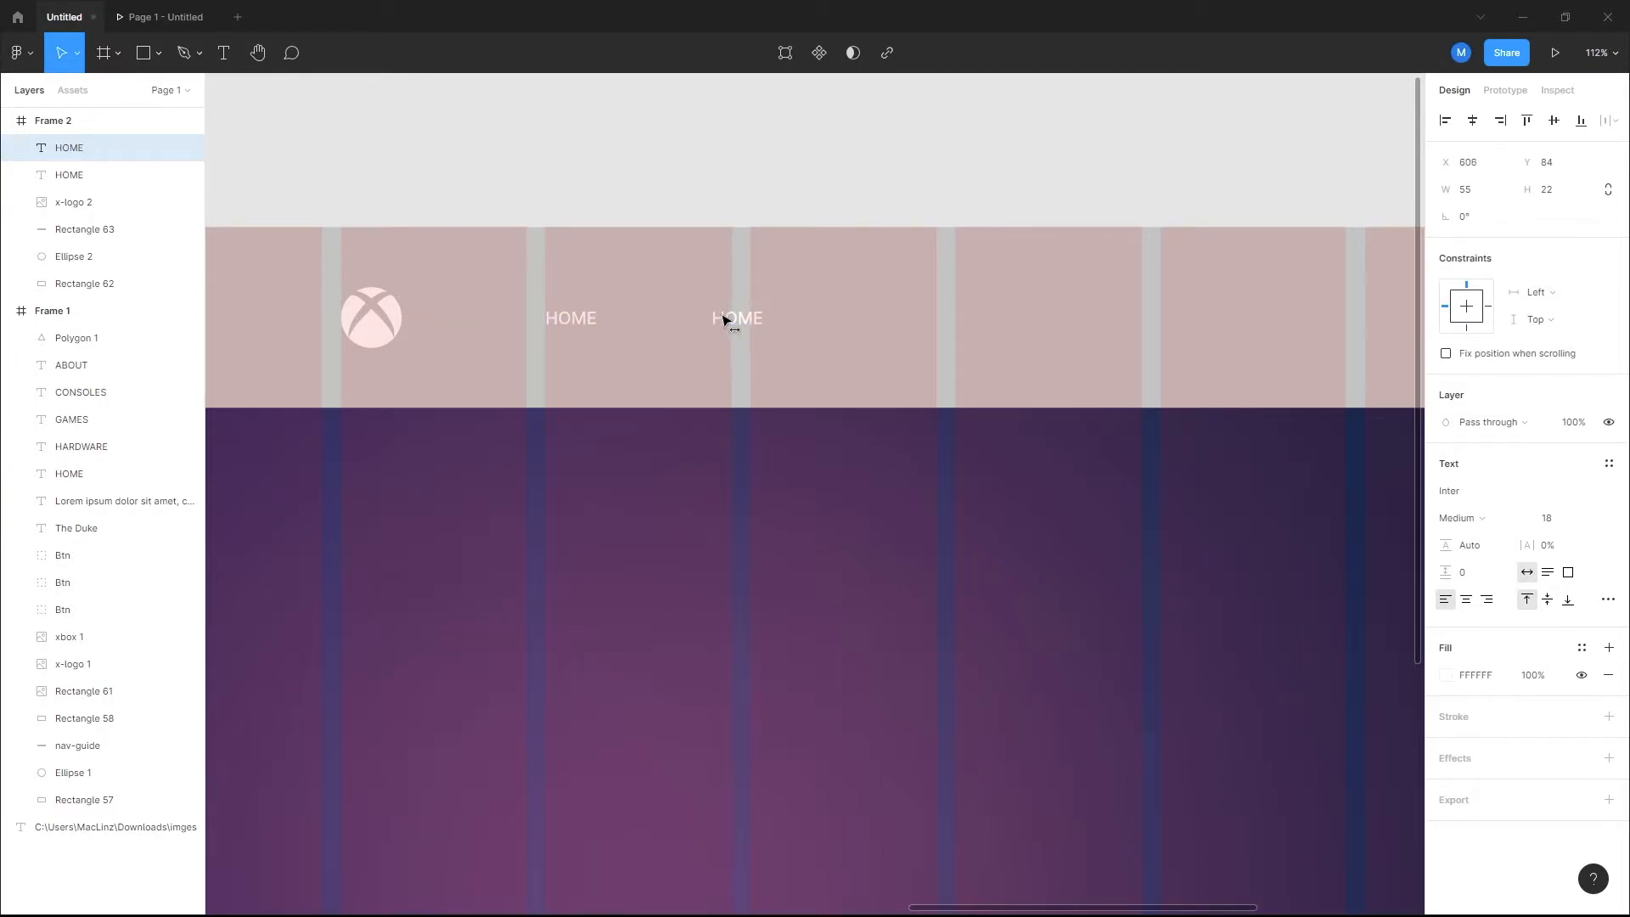
double_click(745, 320)
text(HARDWAR)
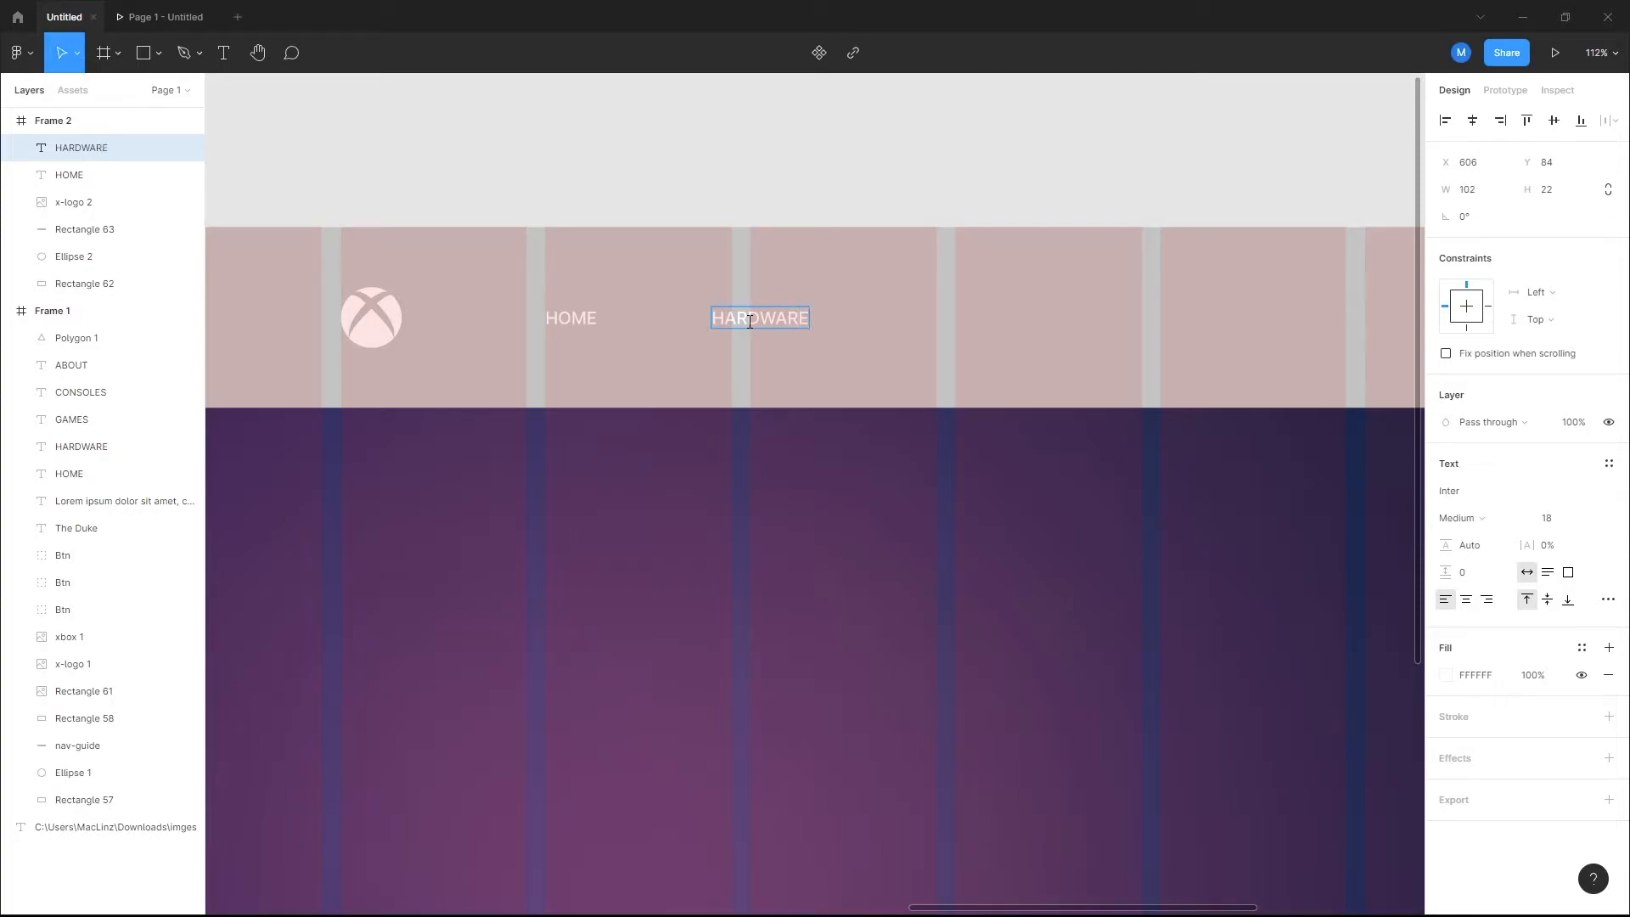
key(Escape)
Step: Duplicate the HARDWARE text, place the copy at X 828, Y 84, and change its text to GAMES
key(ctrl+d)
drag(758, 322, 965, 334)
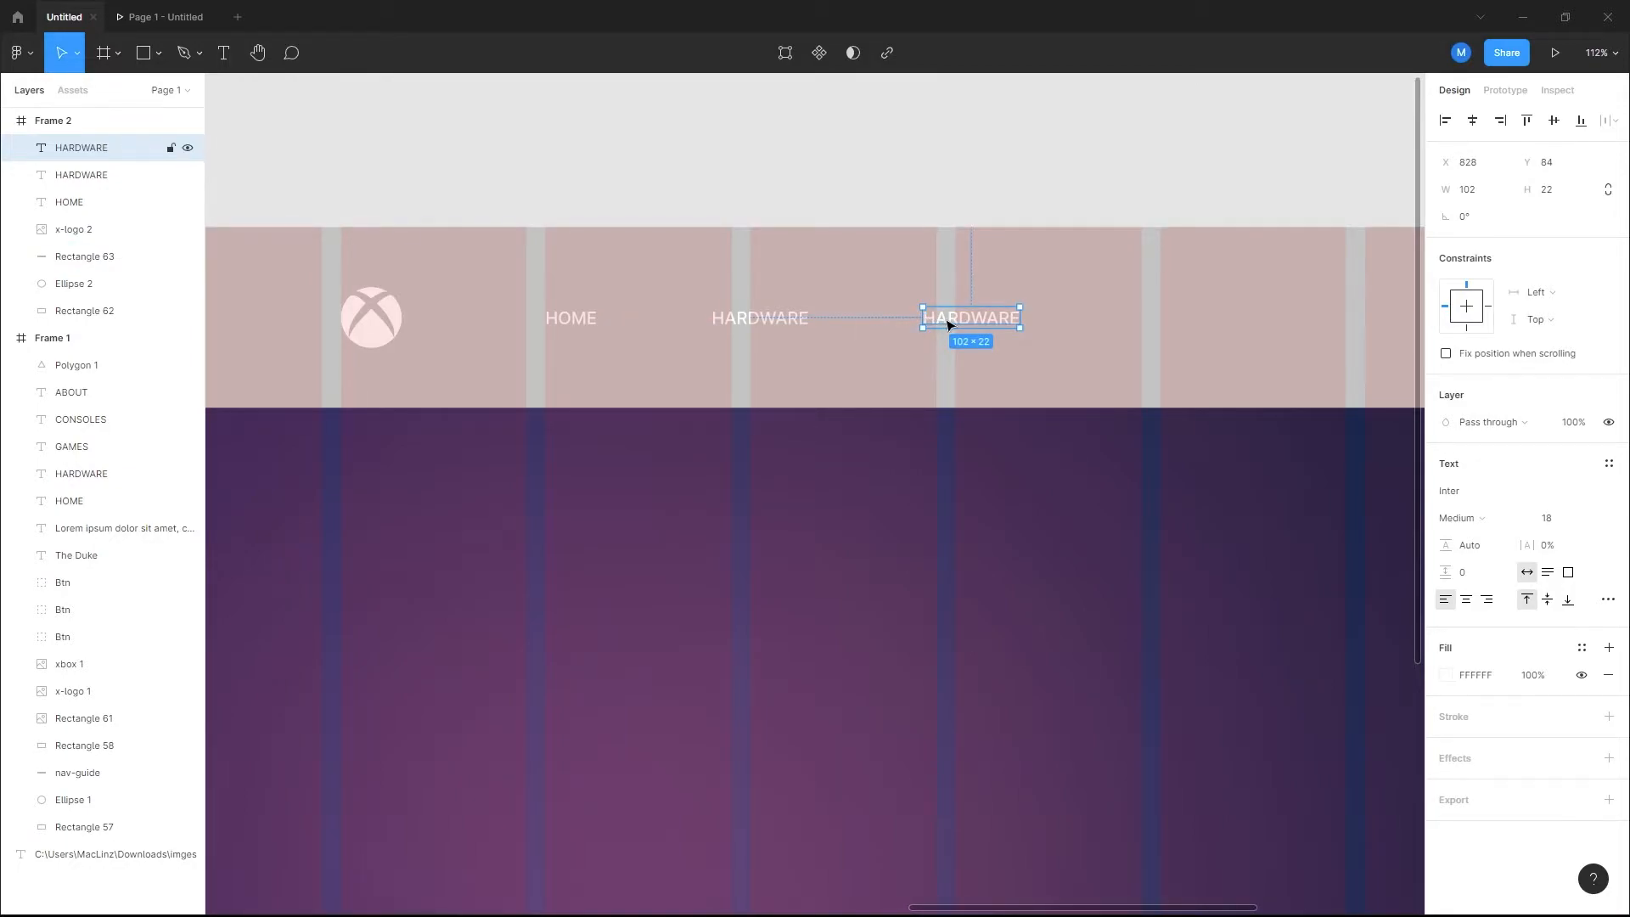
double_click(949, 323)
text(GAMES)
key(Escape)
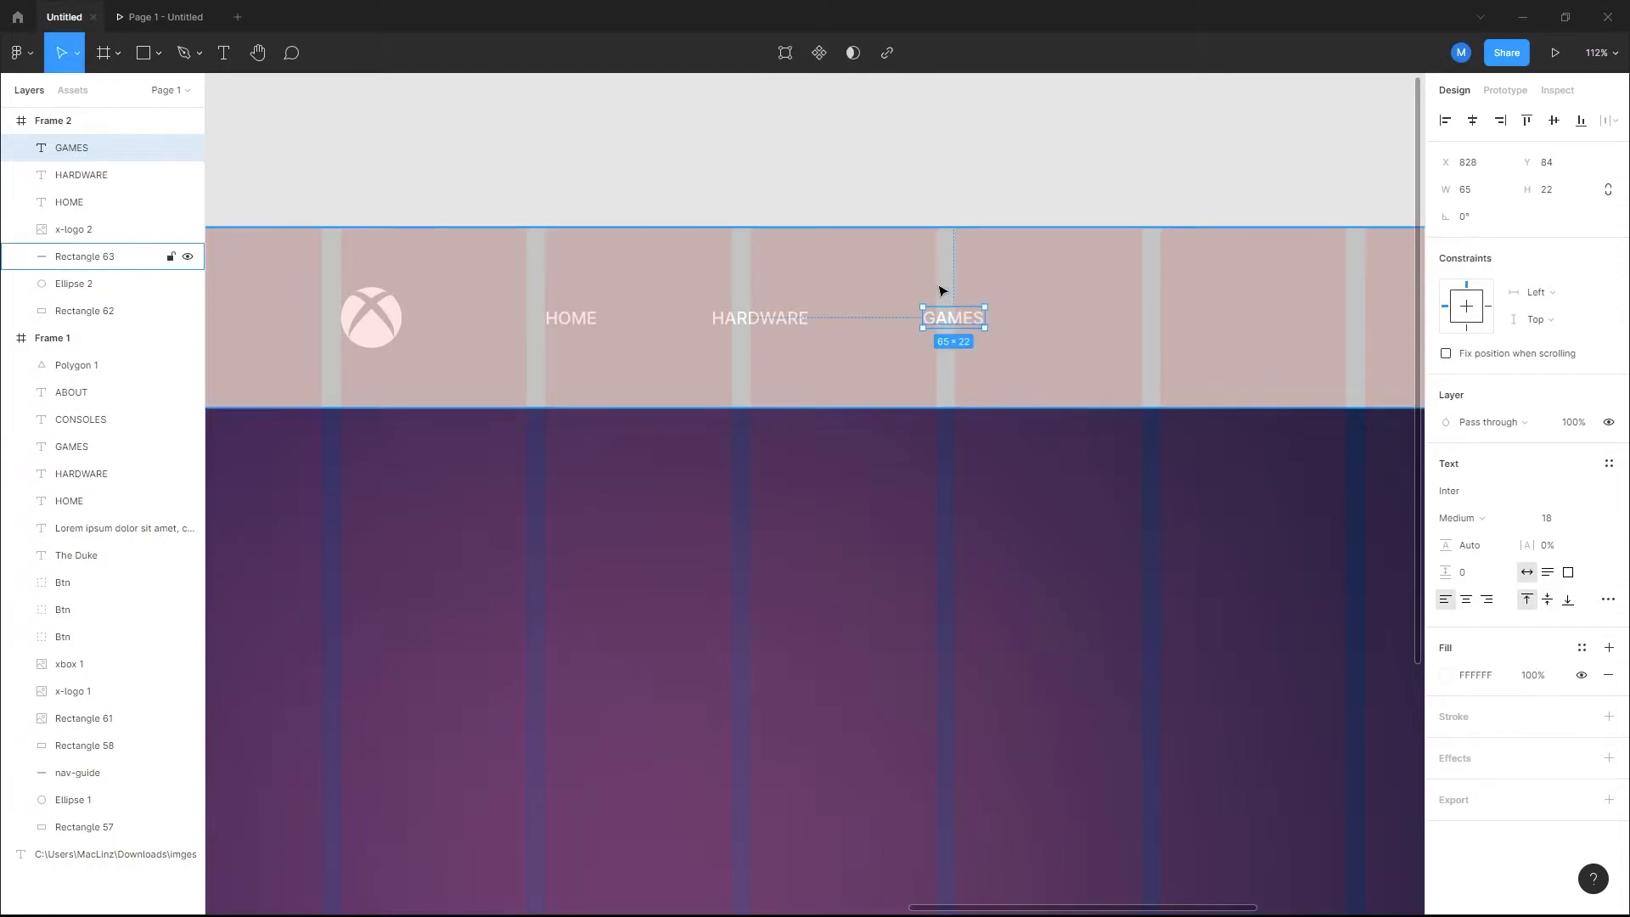
Step: Duplicate the GAMES text, change the copy to CONSOLES, and place it at about X 1013, Y 84
key(ctrl+d)
drag(944, 321, 1123, 331)
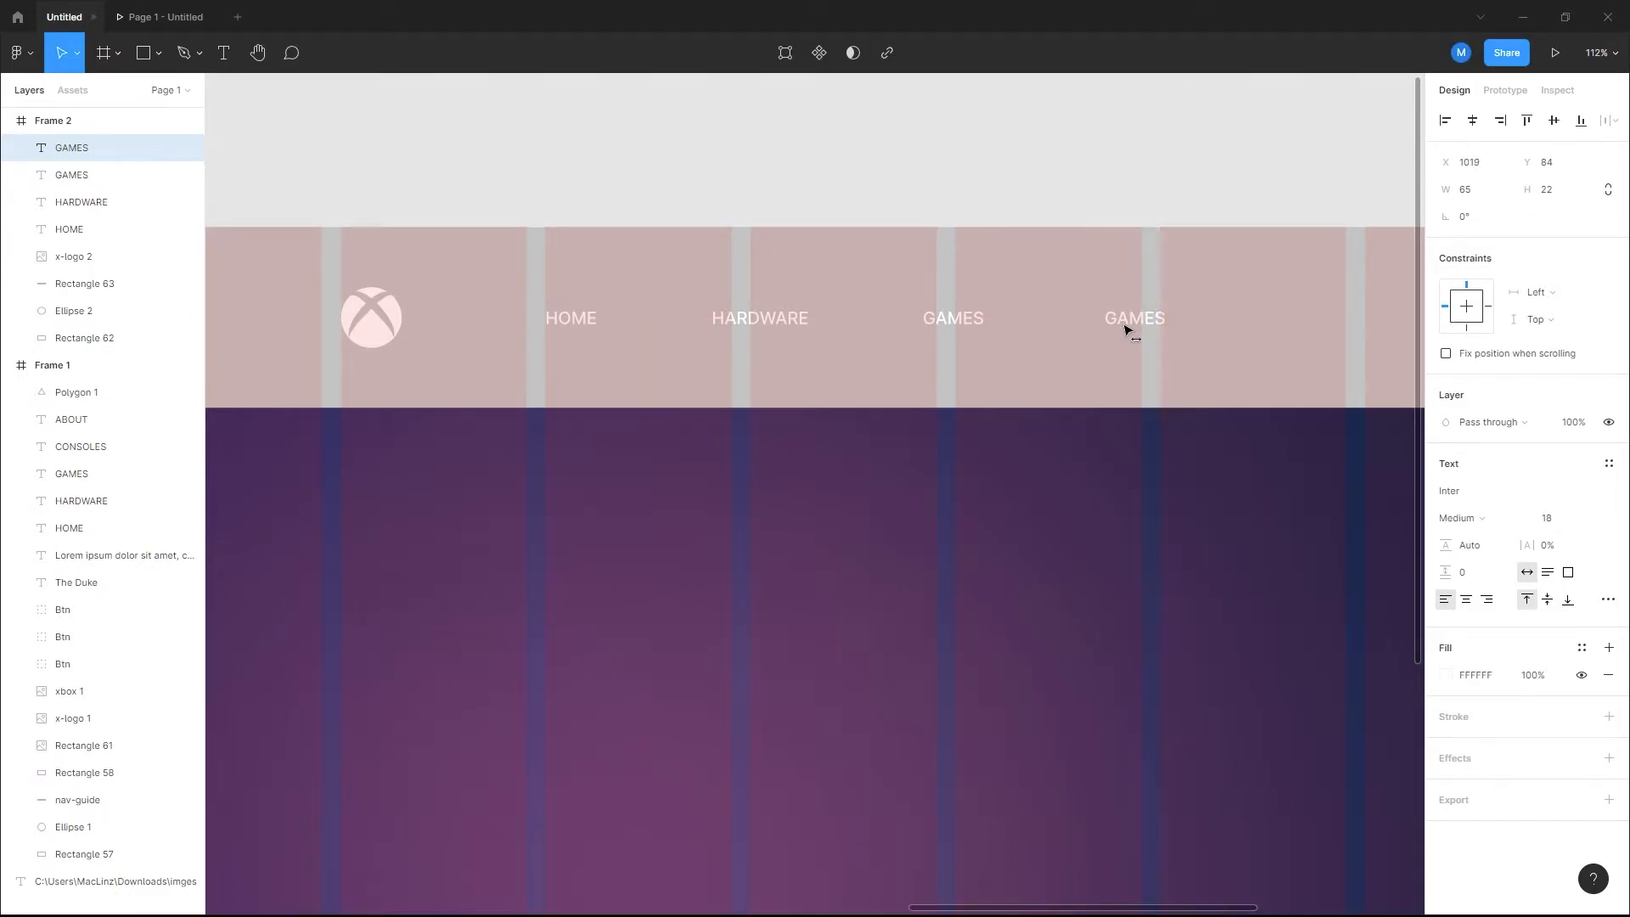
double_click(1122, 324)
text(CONSOLES)
scroll(1122, 340, right, 5)
key(Escape)
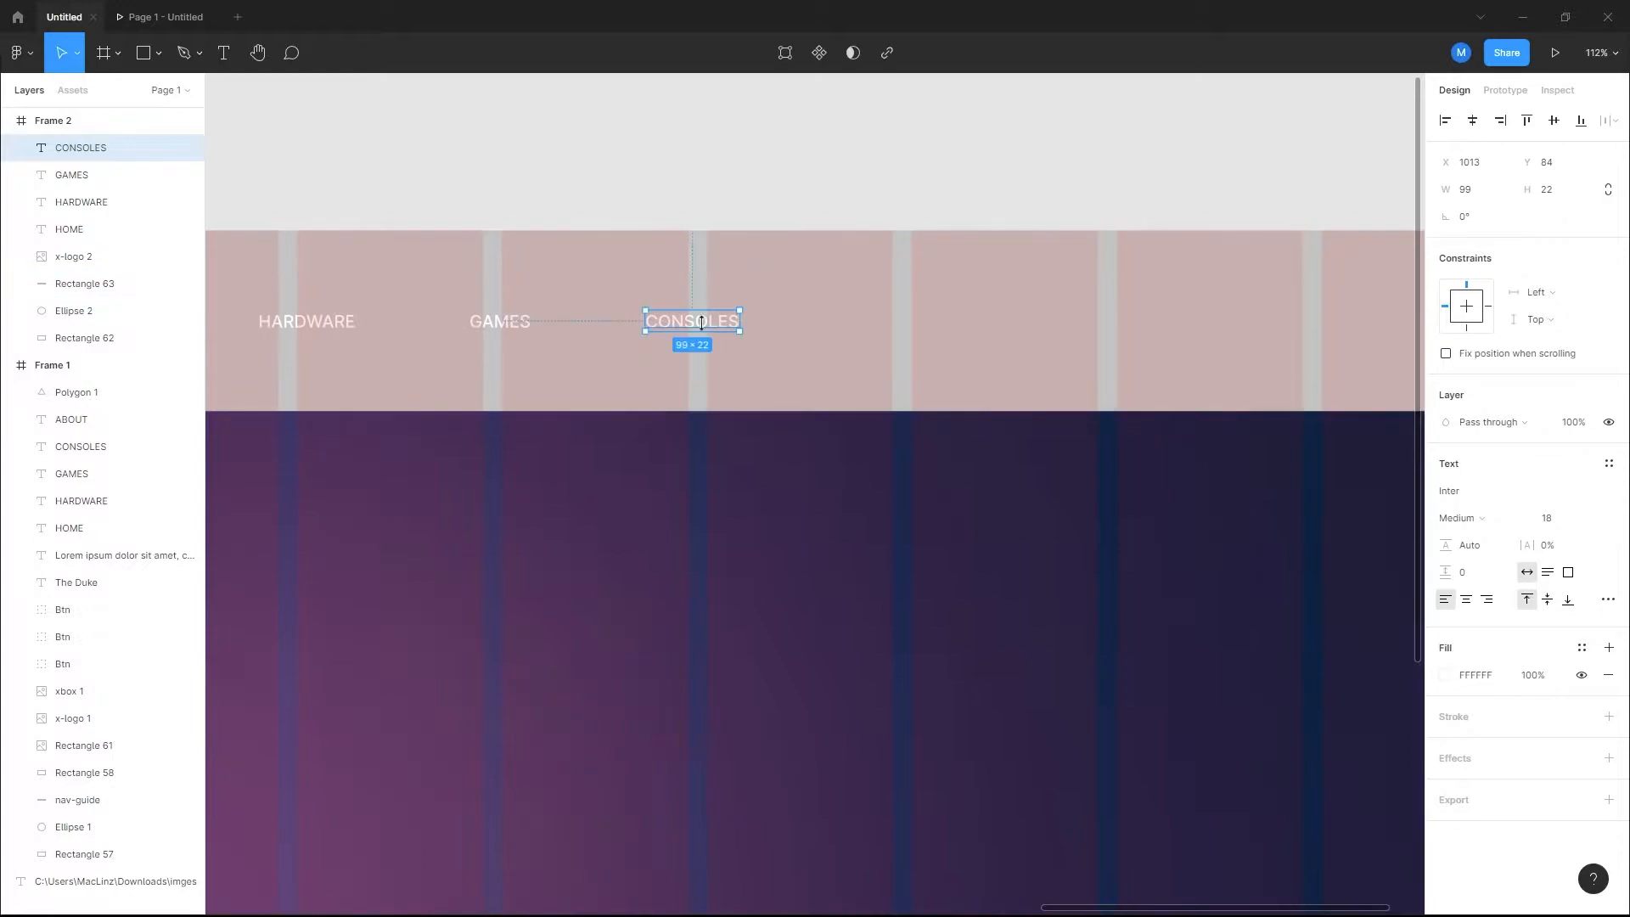
Step: Duplicate the CONSOLES text, place the copy at X 1232, Y 84, and change its text to ABOUT
key(ctrl+d)
drag(699, 329, 901, 336)
double_click(896, 322)
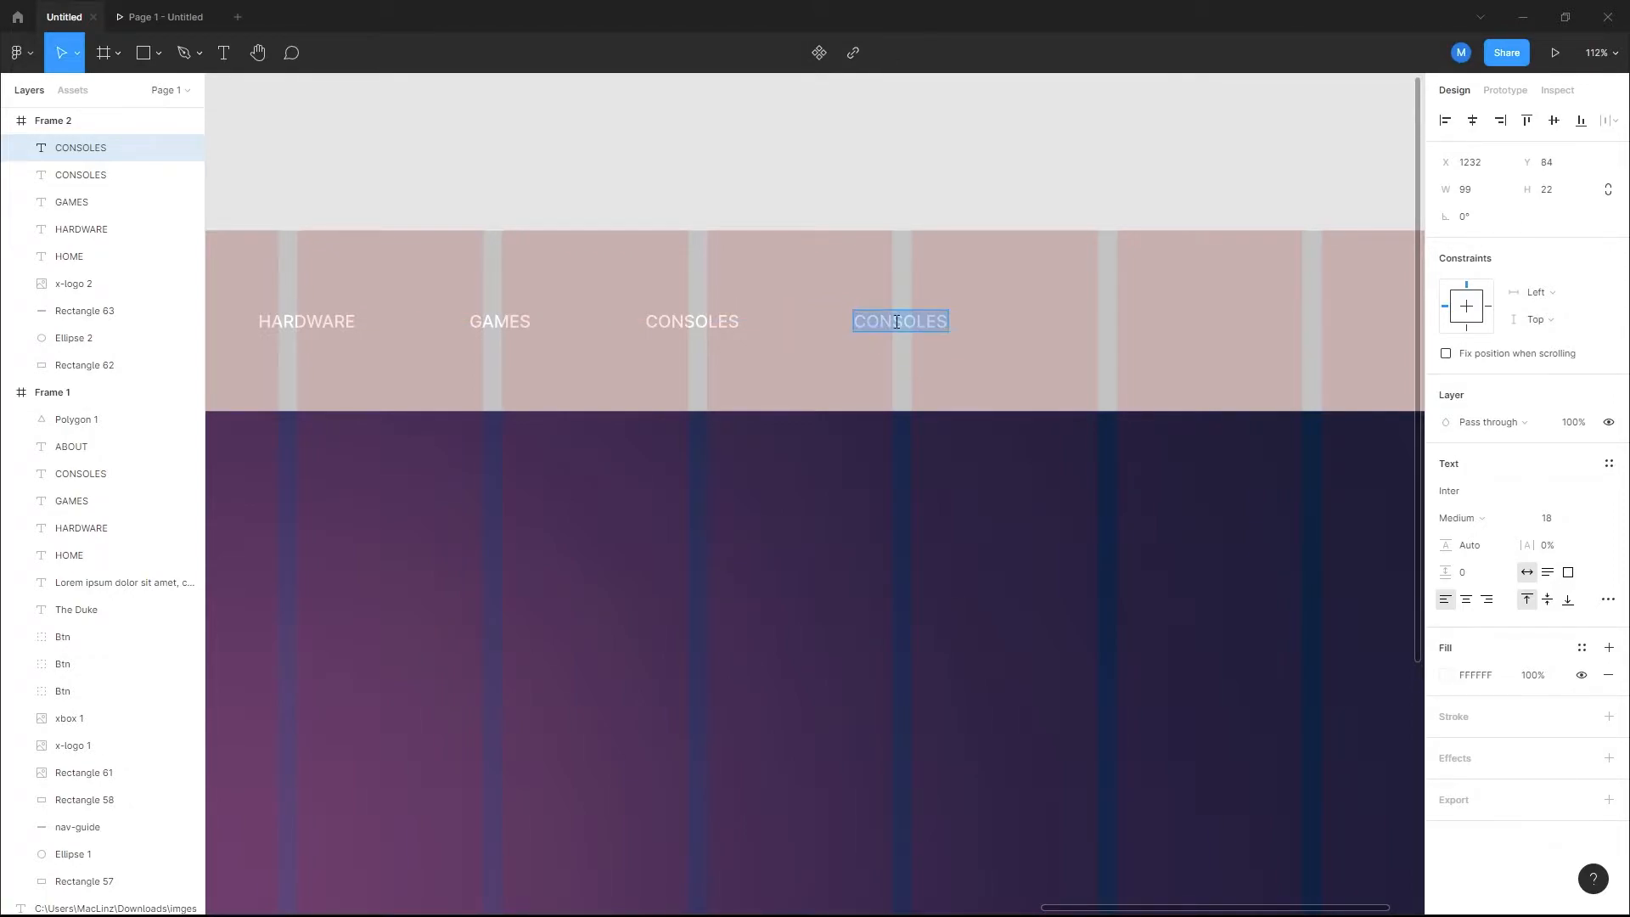
text(ABOUT)
key(Escape)
scroll(949, 395, down, 5)
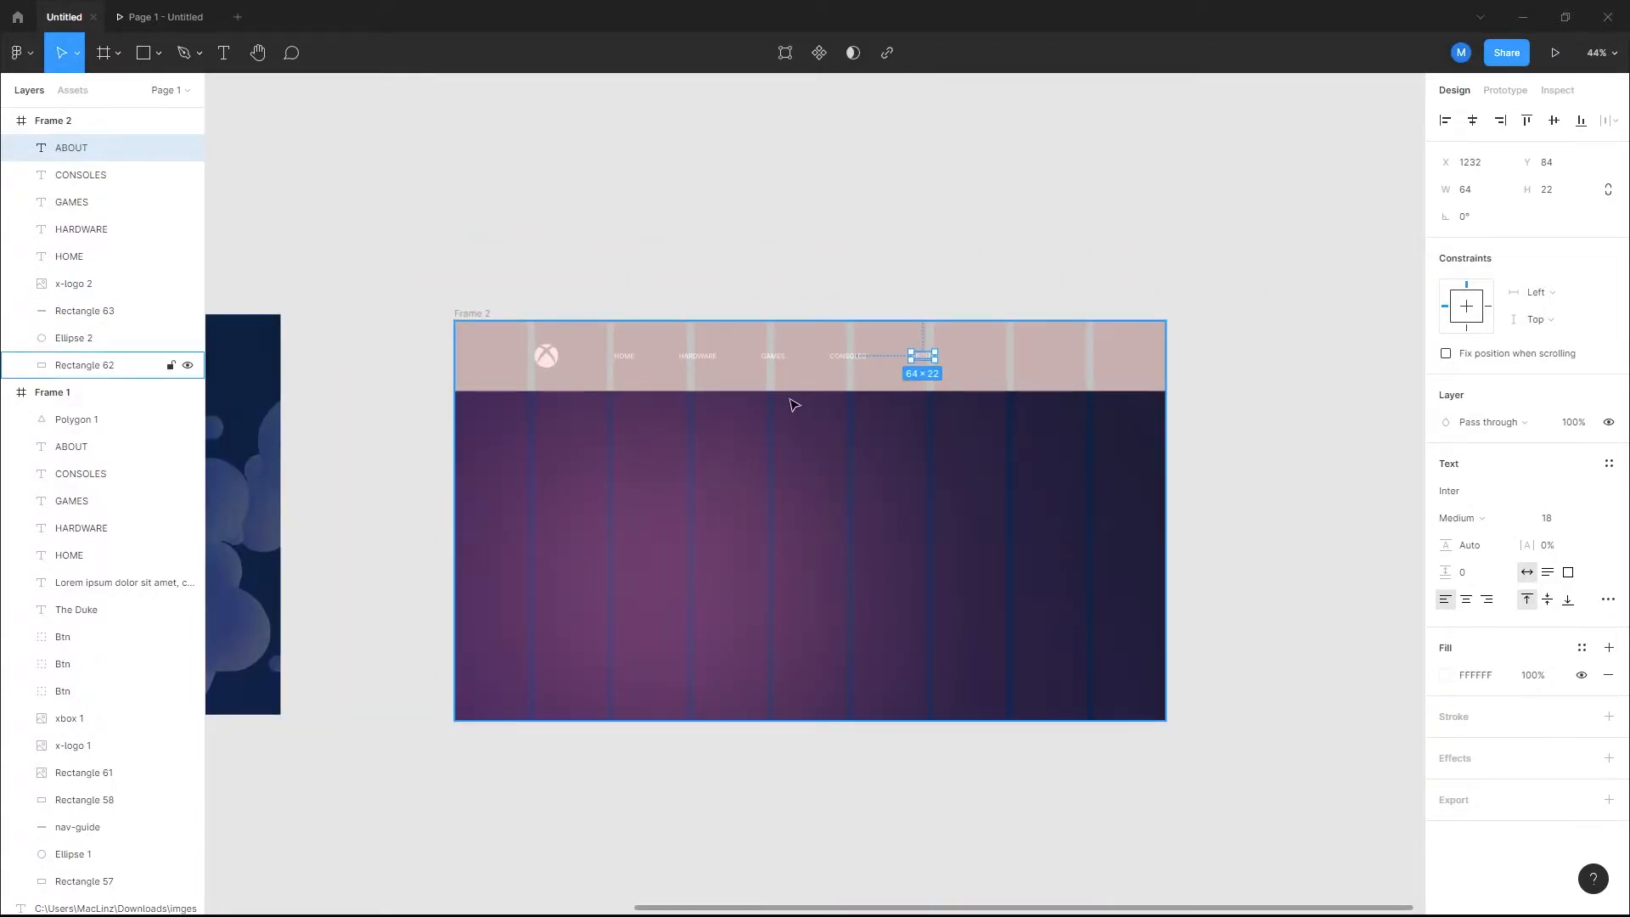
scroll(786, 394, up, 3)
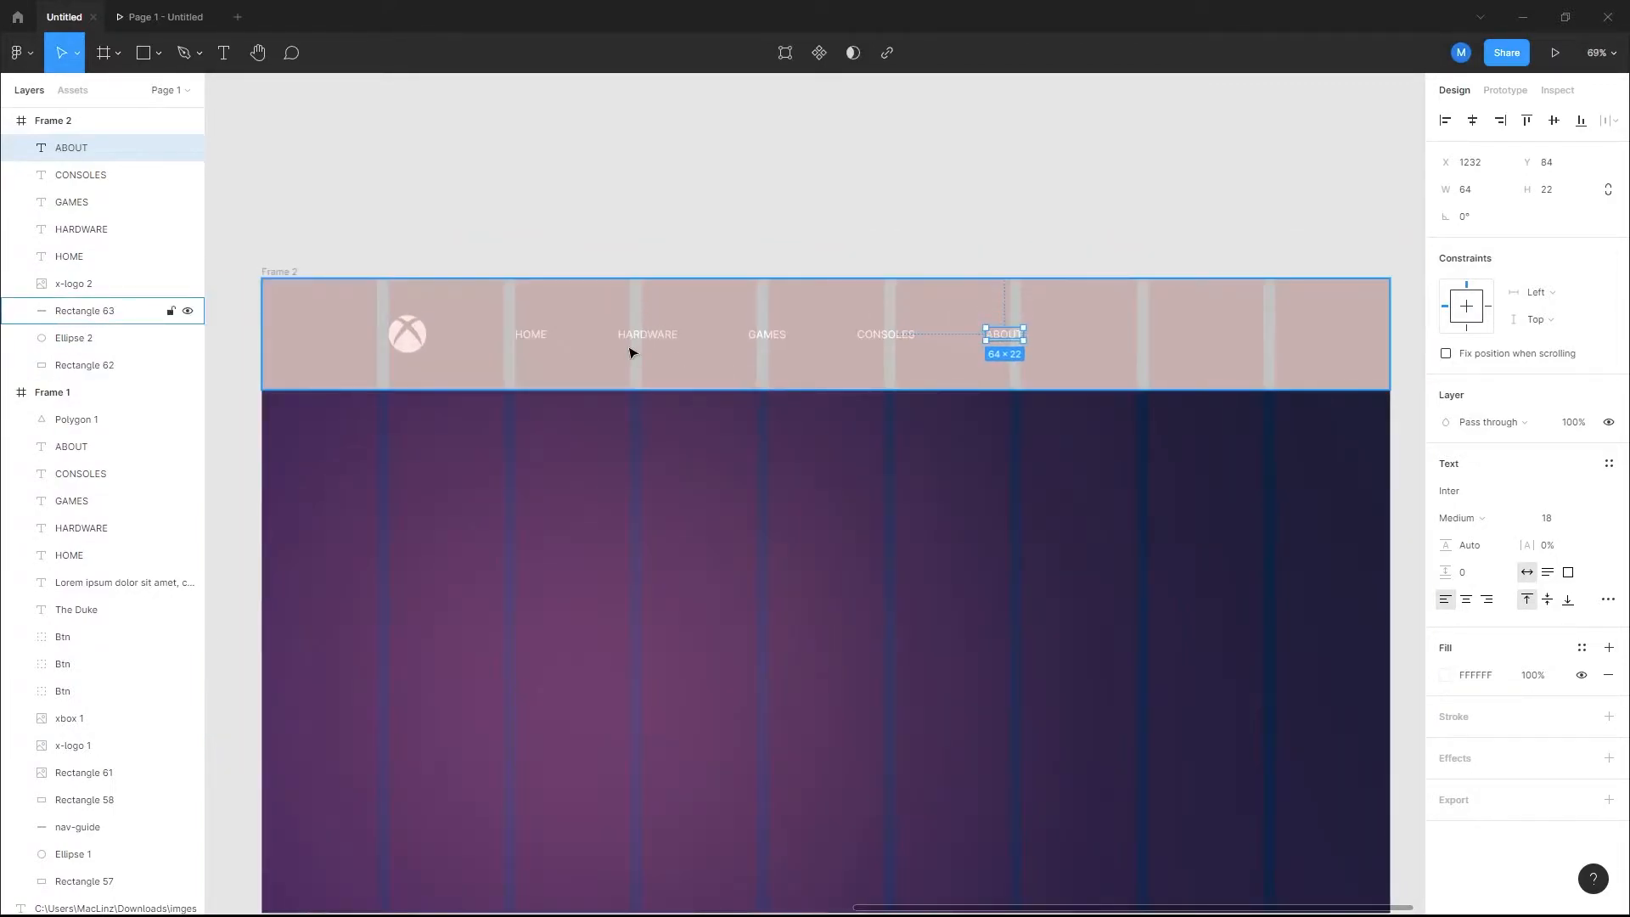
scroll(629, 352, up, 1)
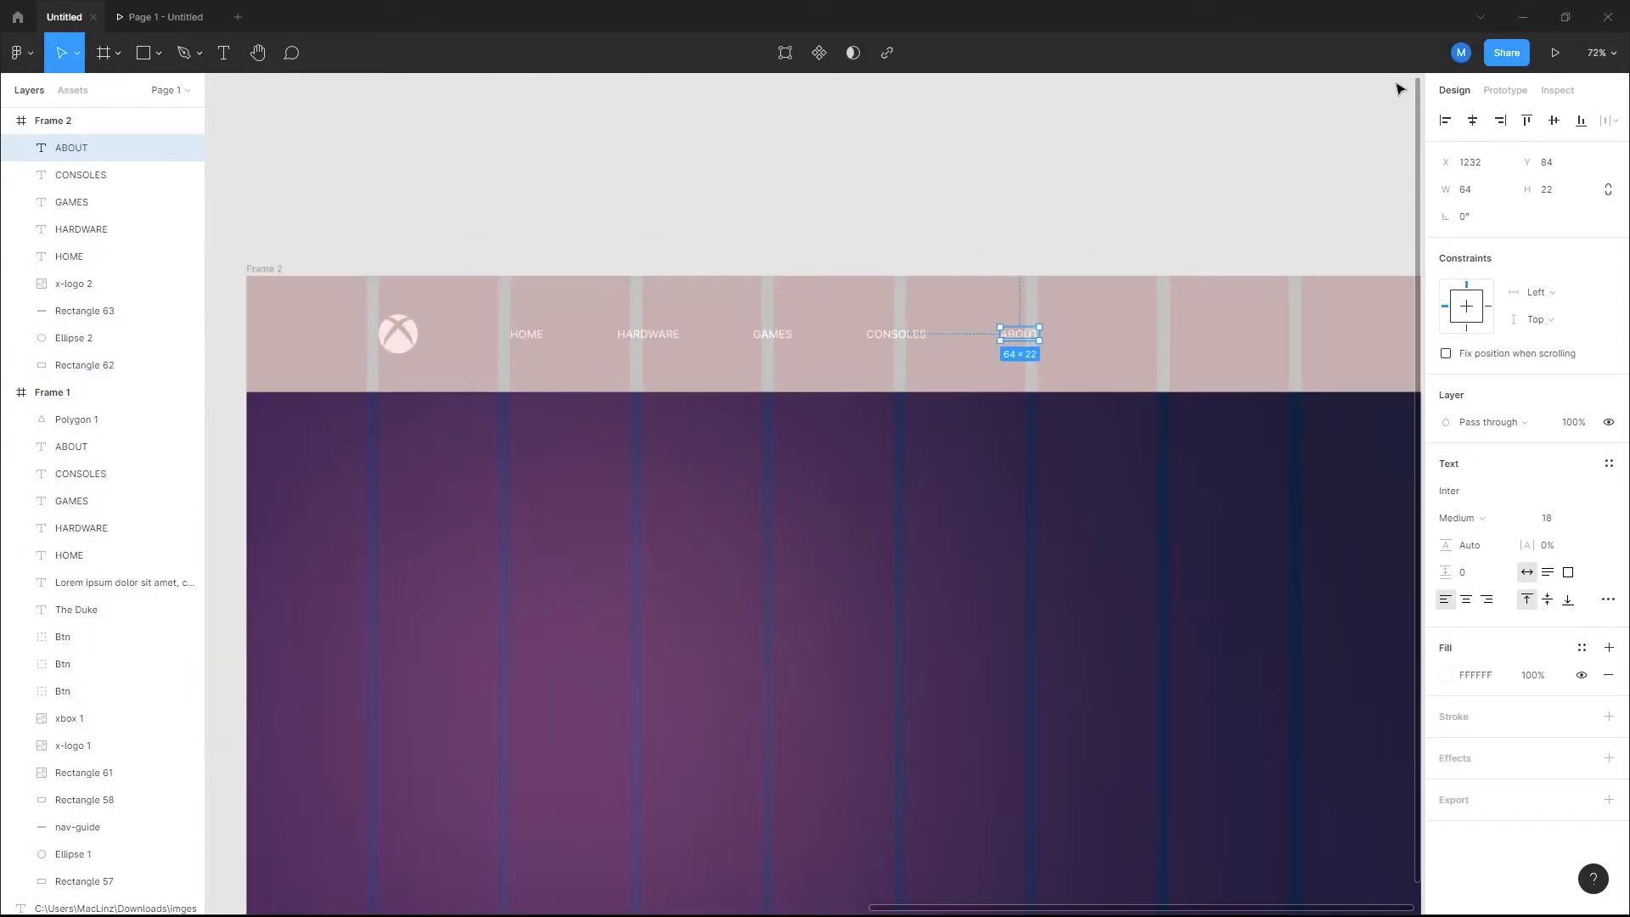
Step: Preview Frame 2 as a prototype to check the header, then return to the design file
click(265, 270)
click(1555, 52)
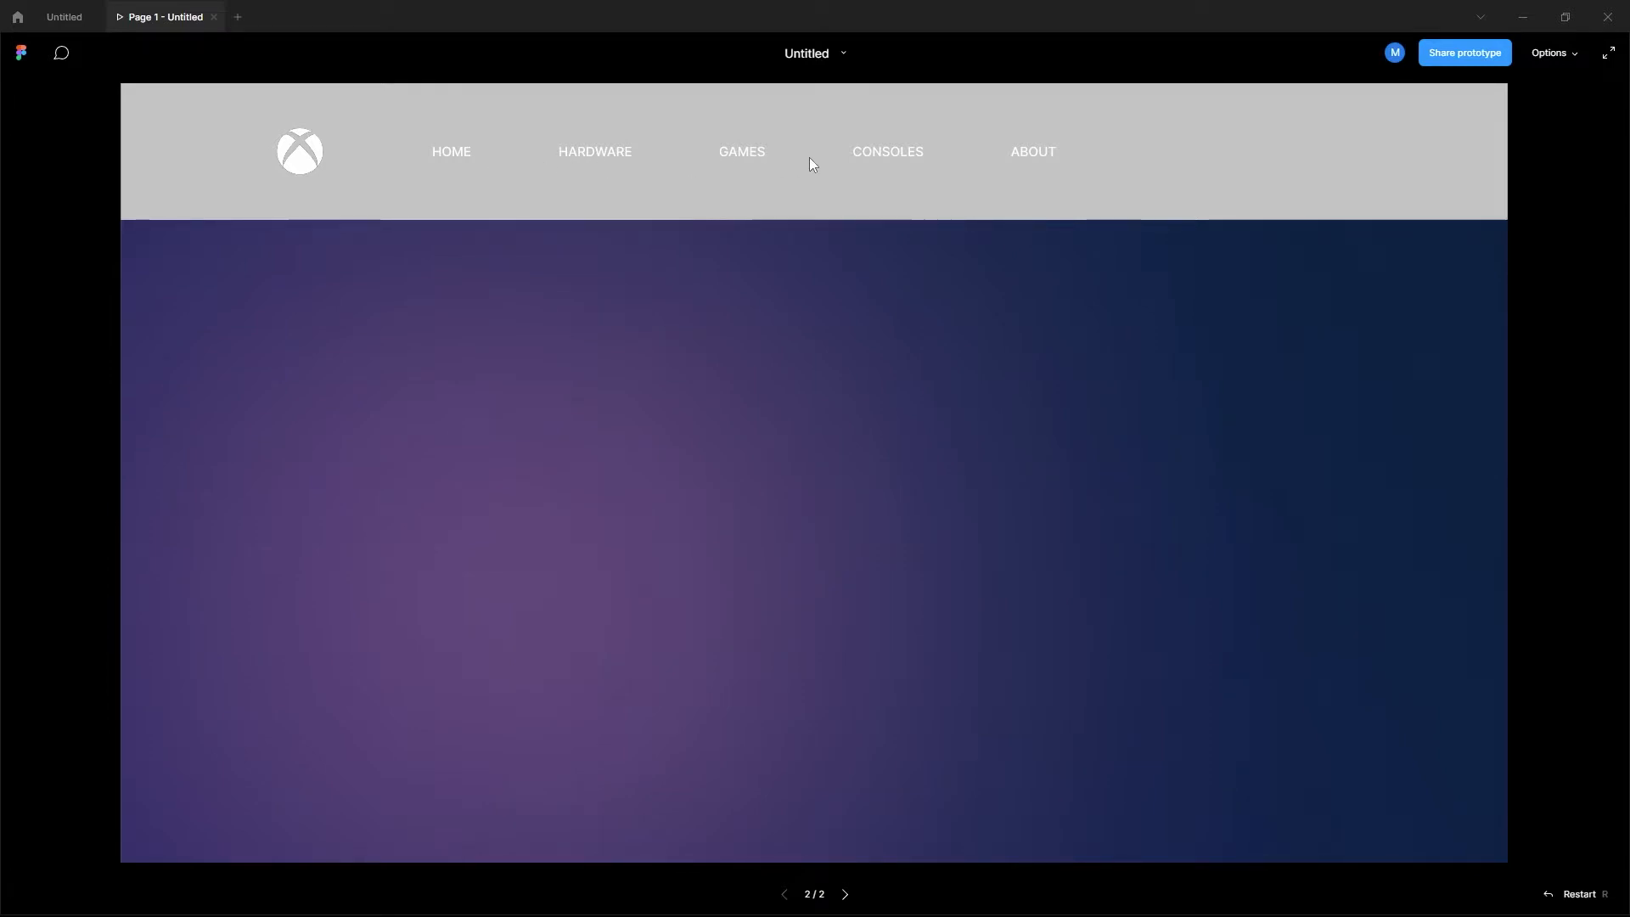
click(78, 22)
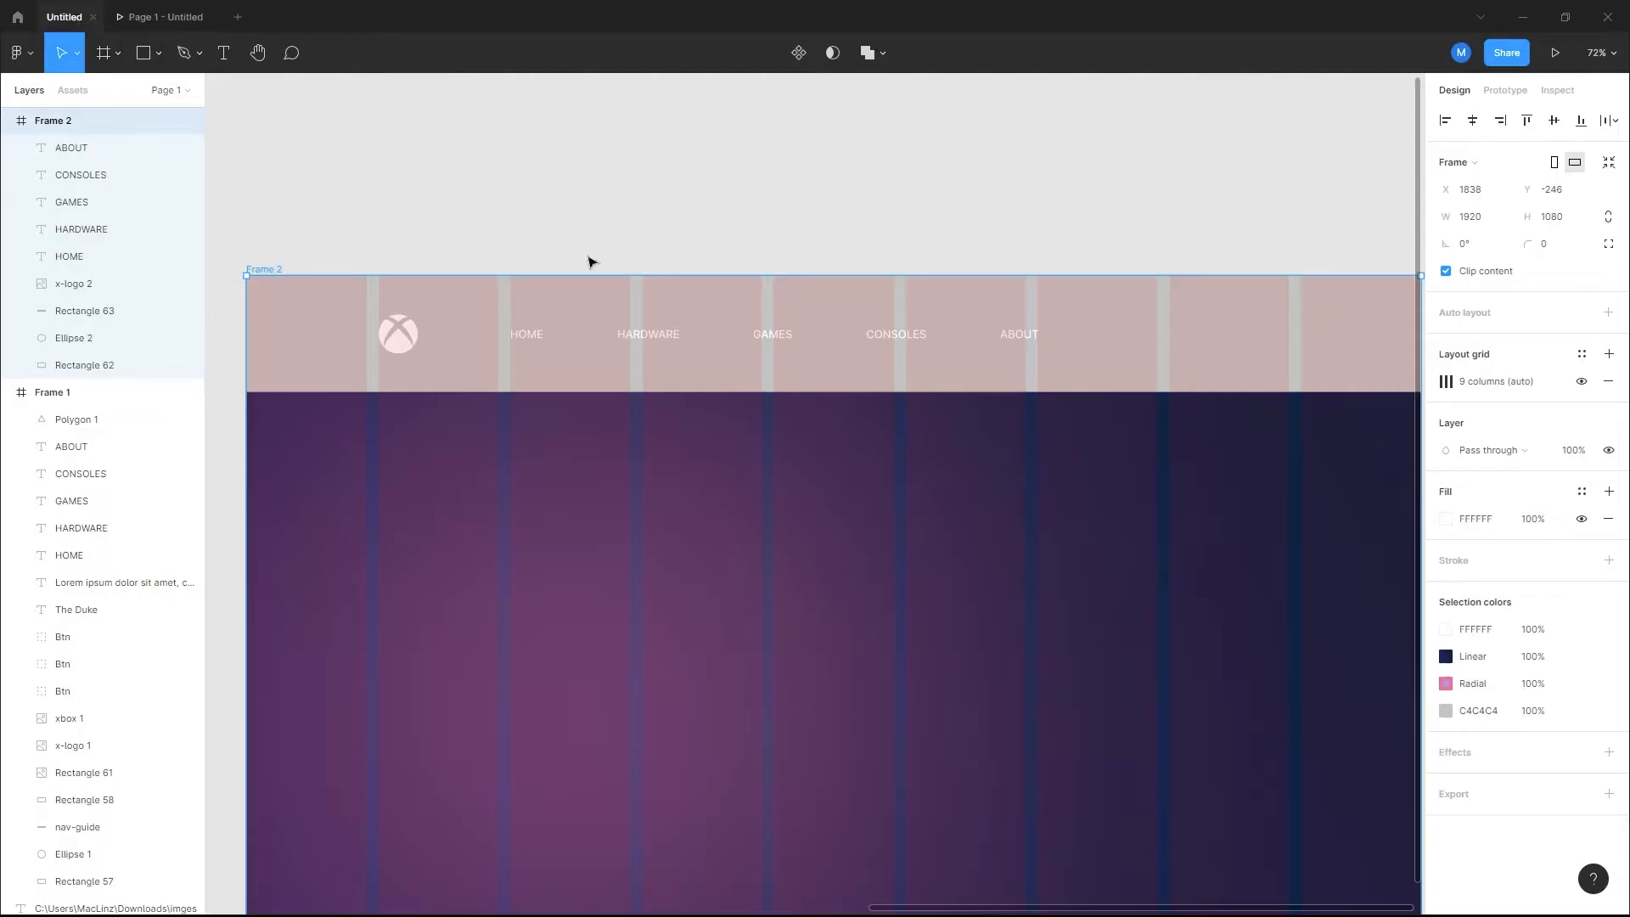
Step: Set the horizontal spacing between the five header navigation links to 90 and check the result in the prototype preview
click(527, 331)
shift+click(629, 336)
shift+click(780, 337)
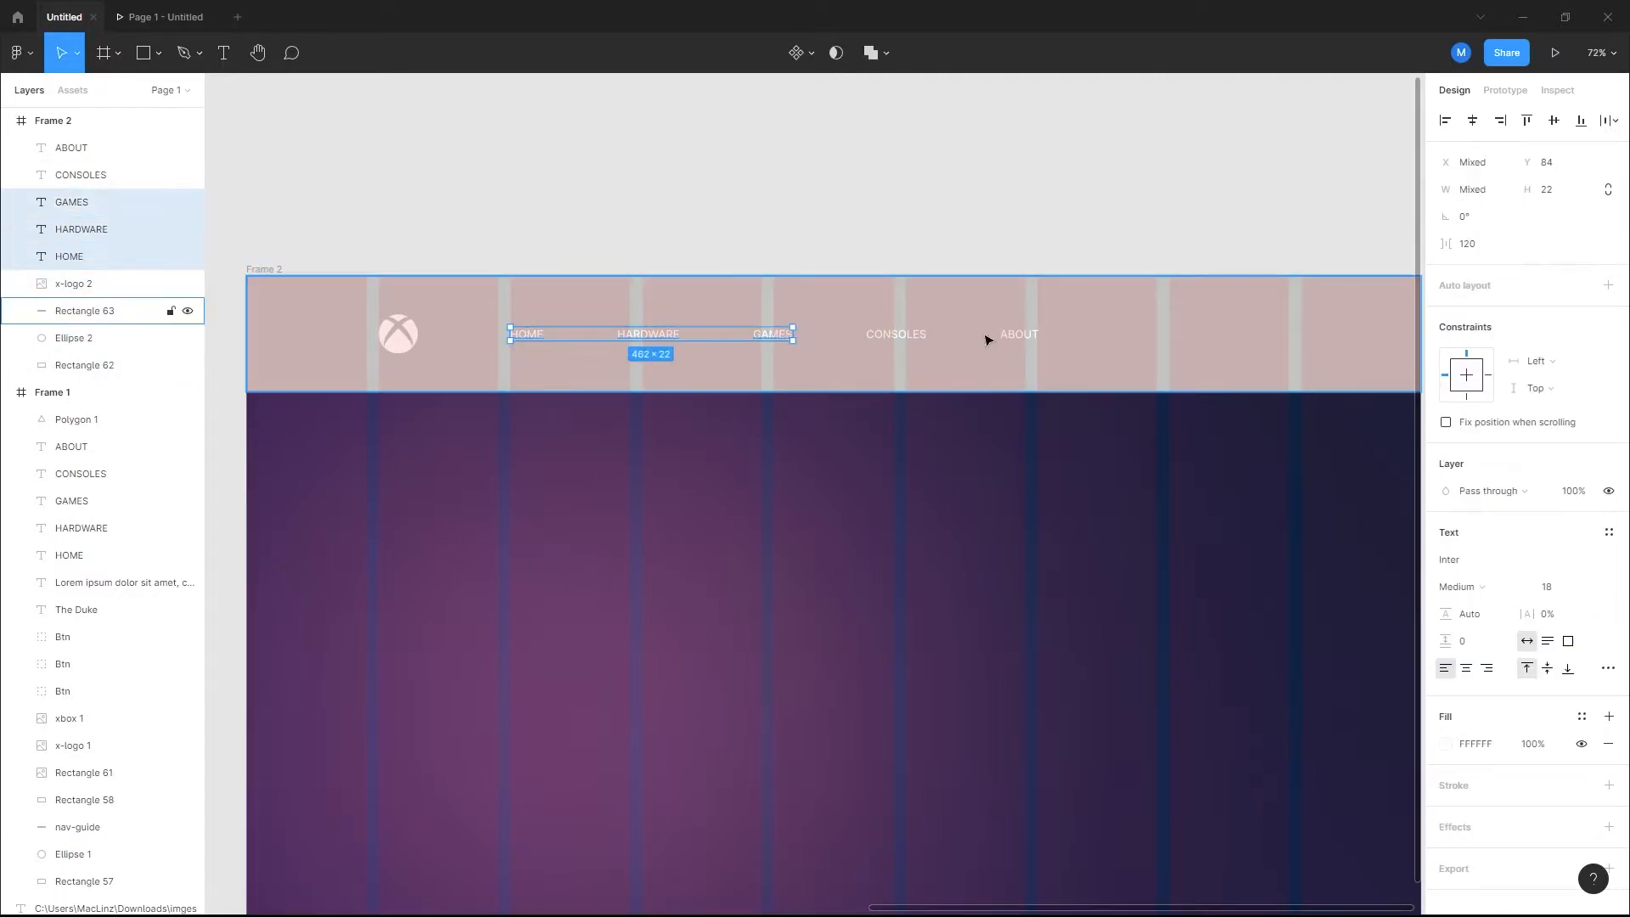
shift+click(896, 335)
shift+click(1021, 339)
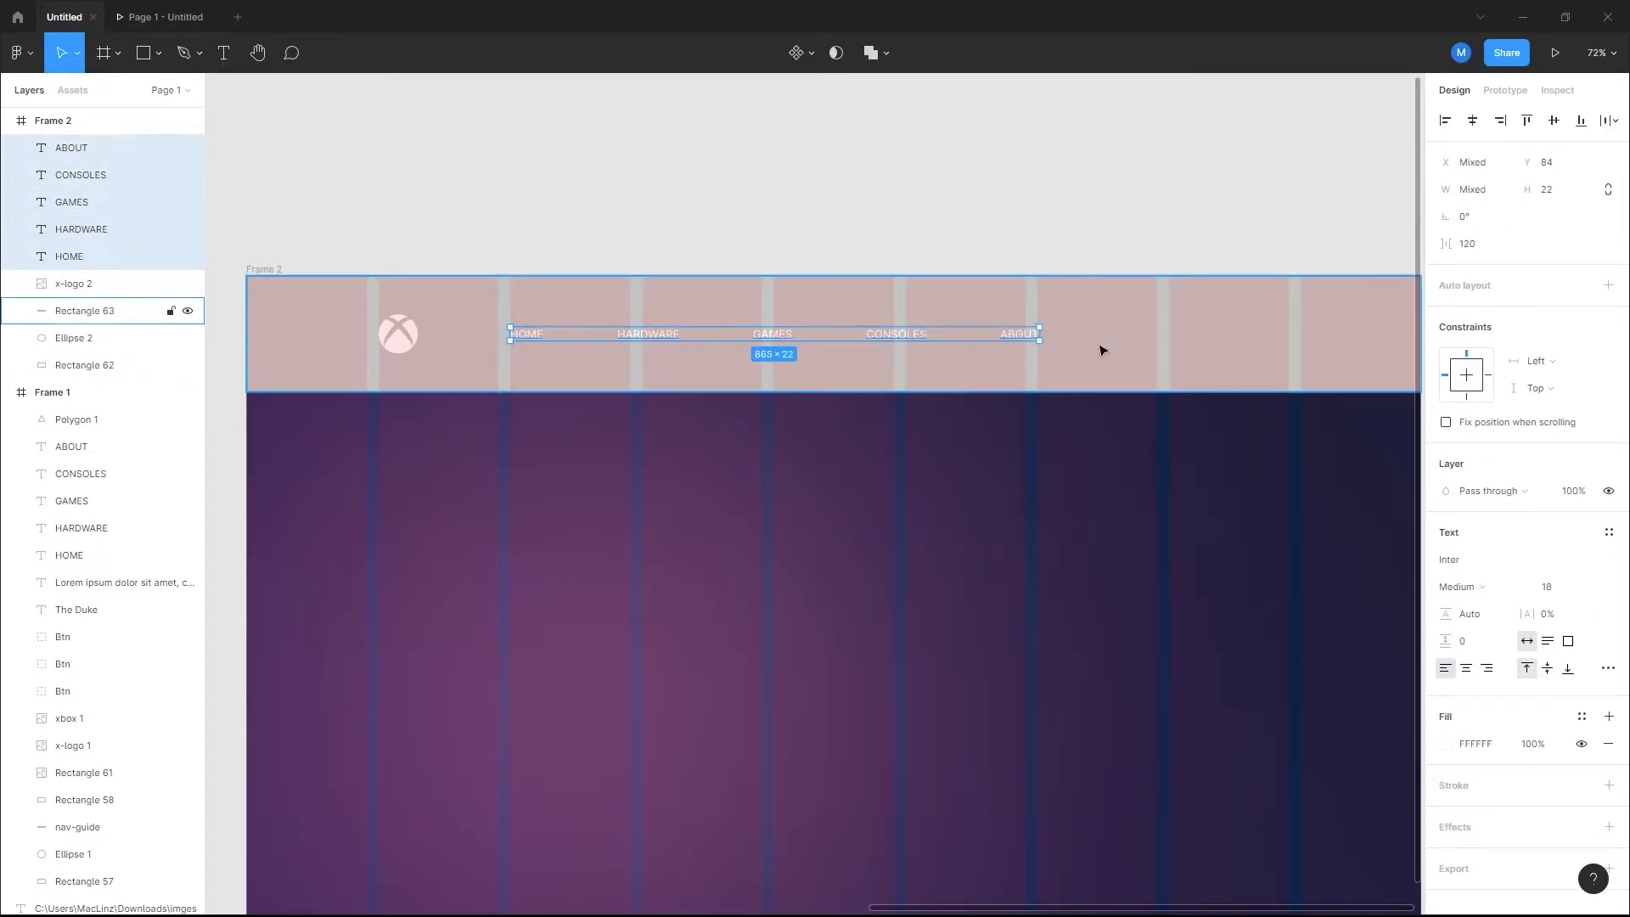
drag(1448, 244, 1406, 248)
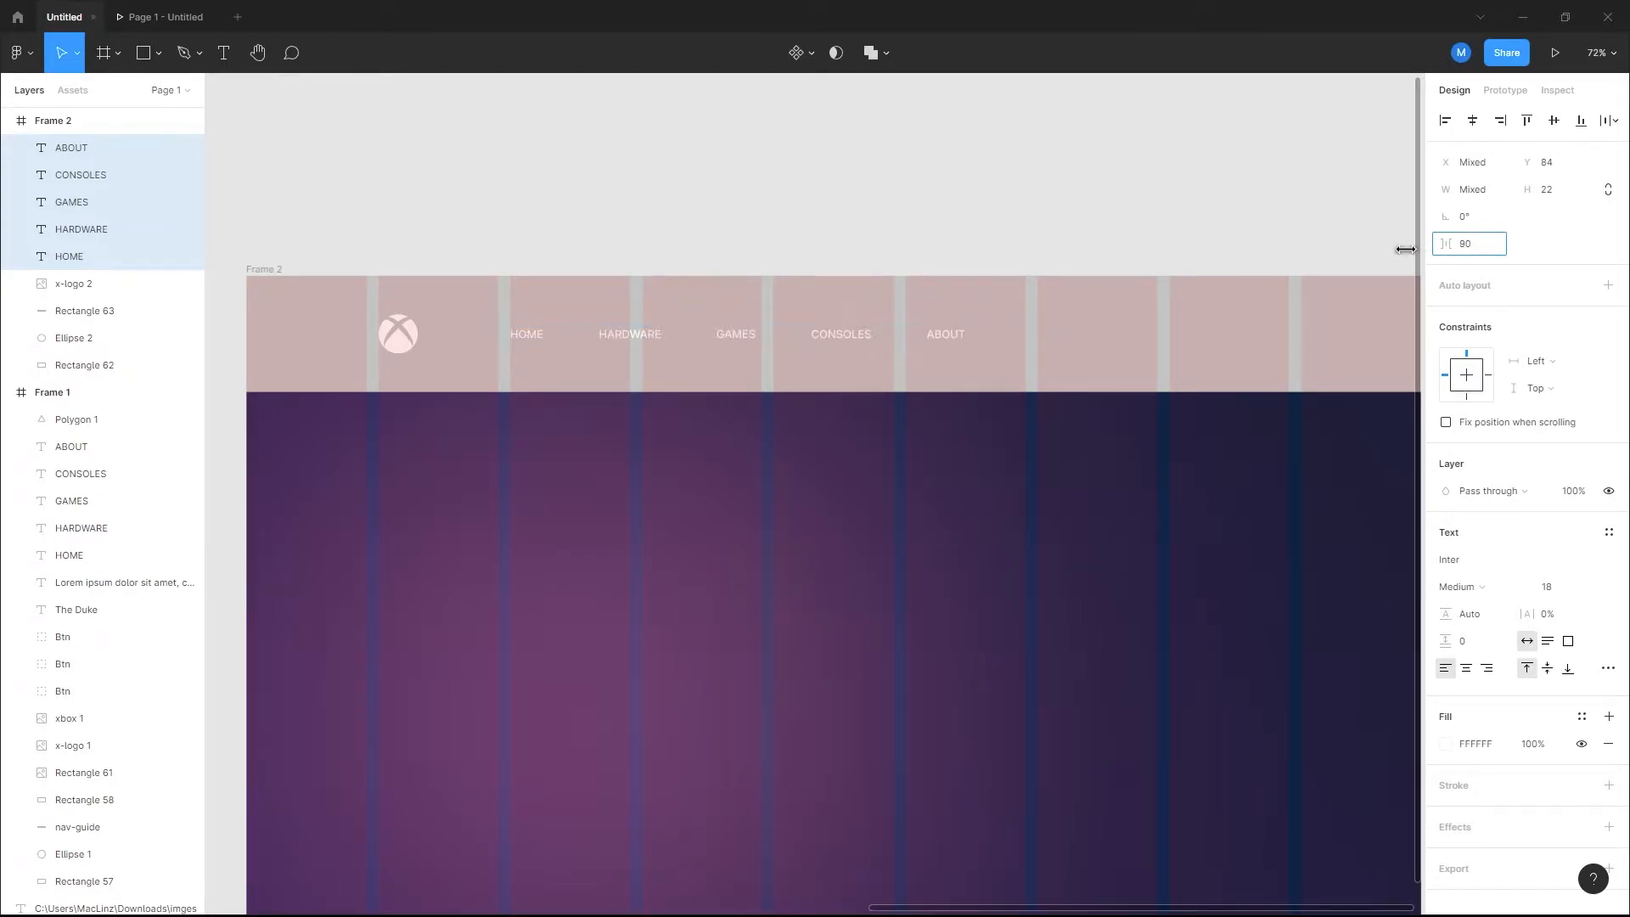
click(1555, 53)
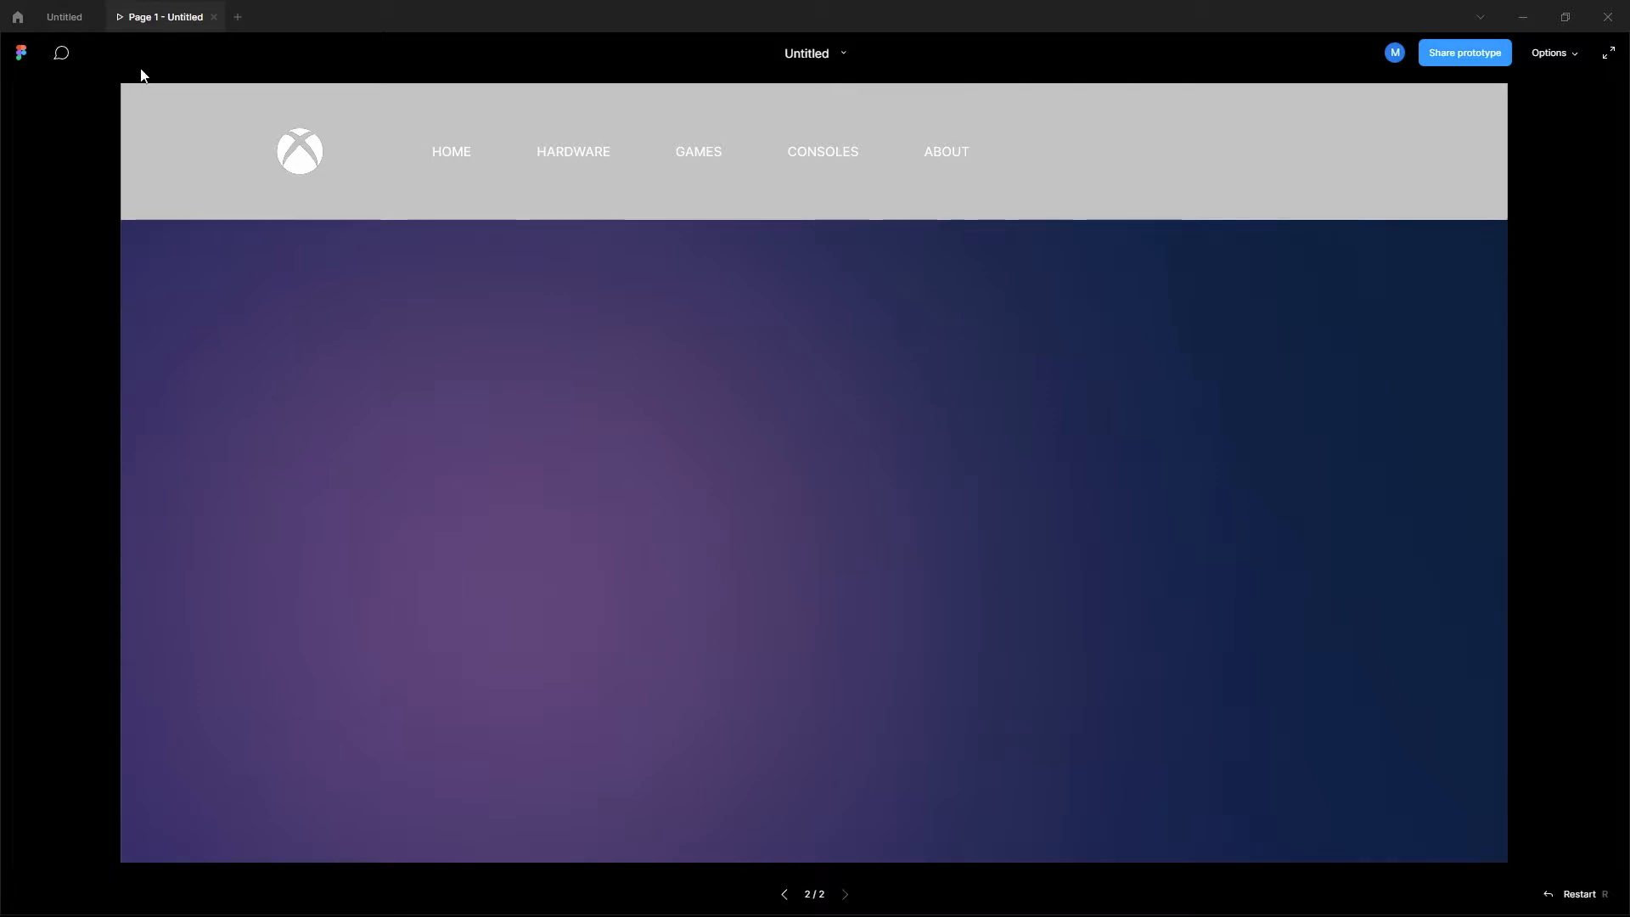
click(63, 17)
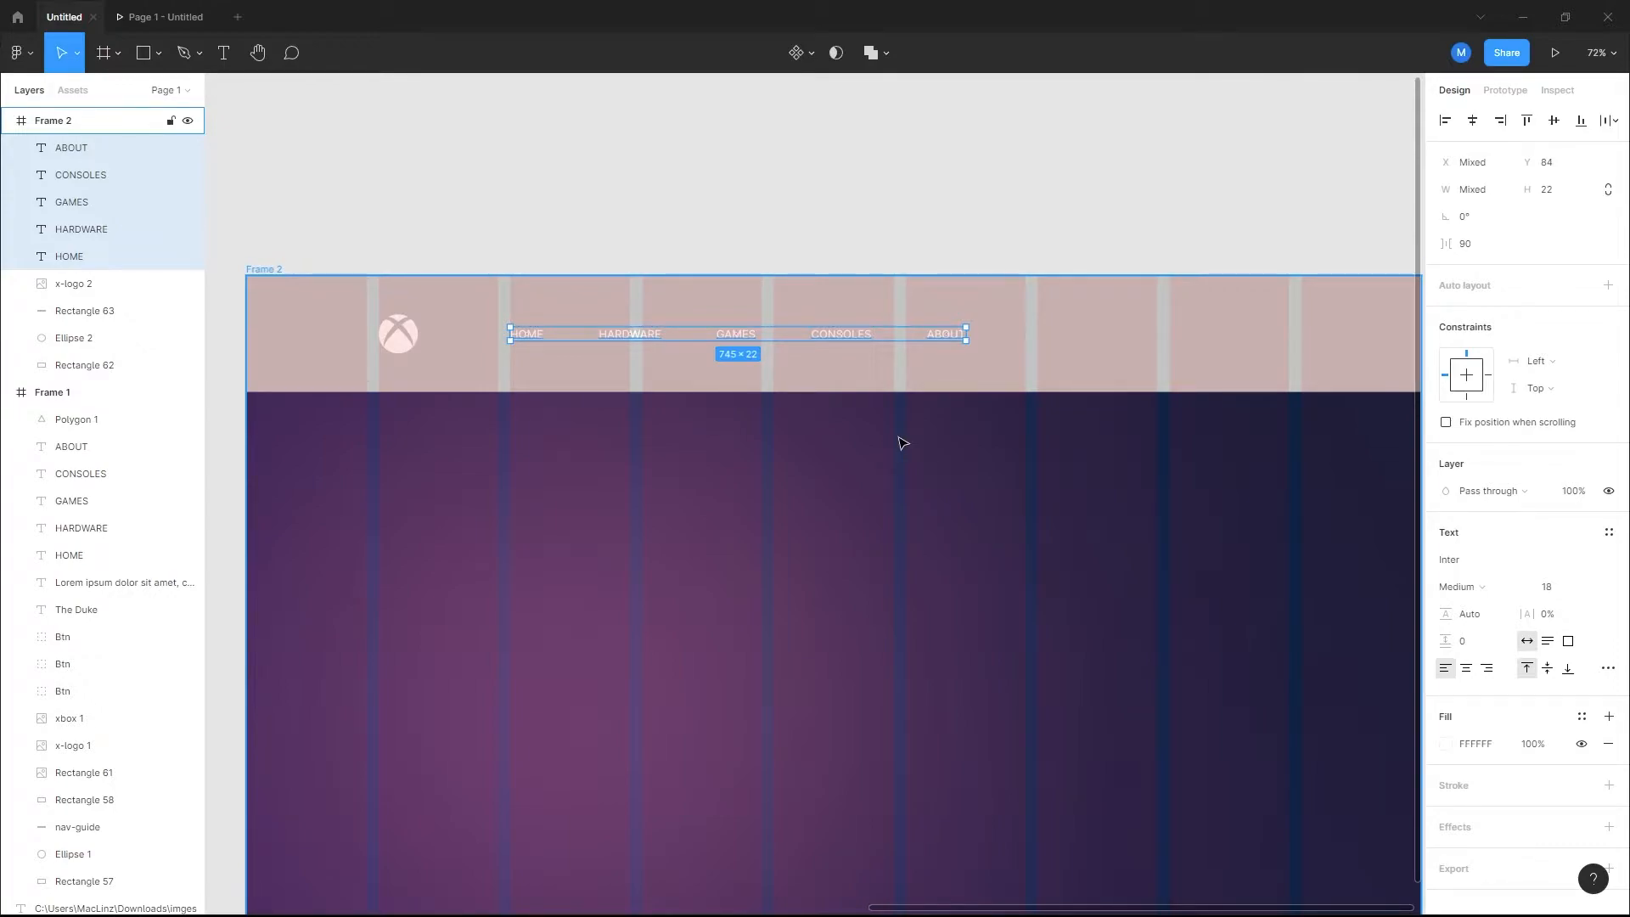
Step: Group the five navigation links, name the group Nav-text, and collapse Frame 1's layers
scroll(907, 438, right, 1)
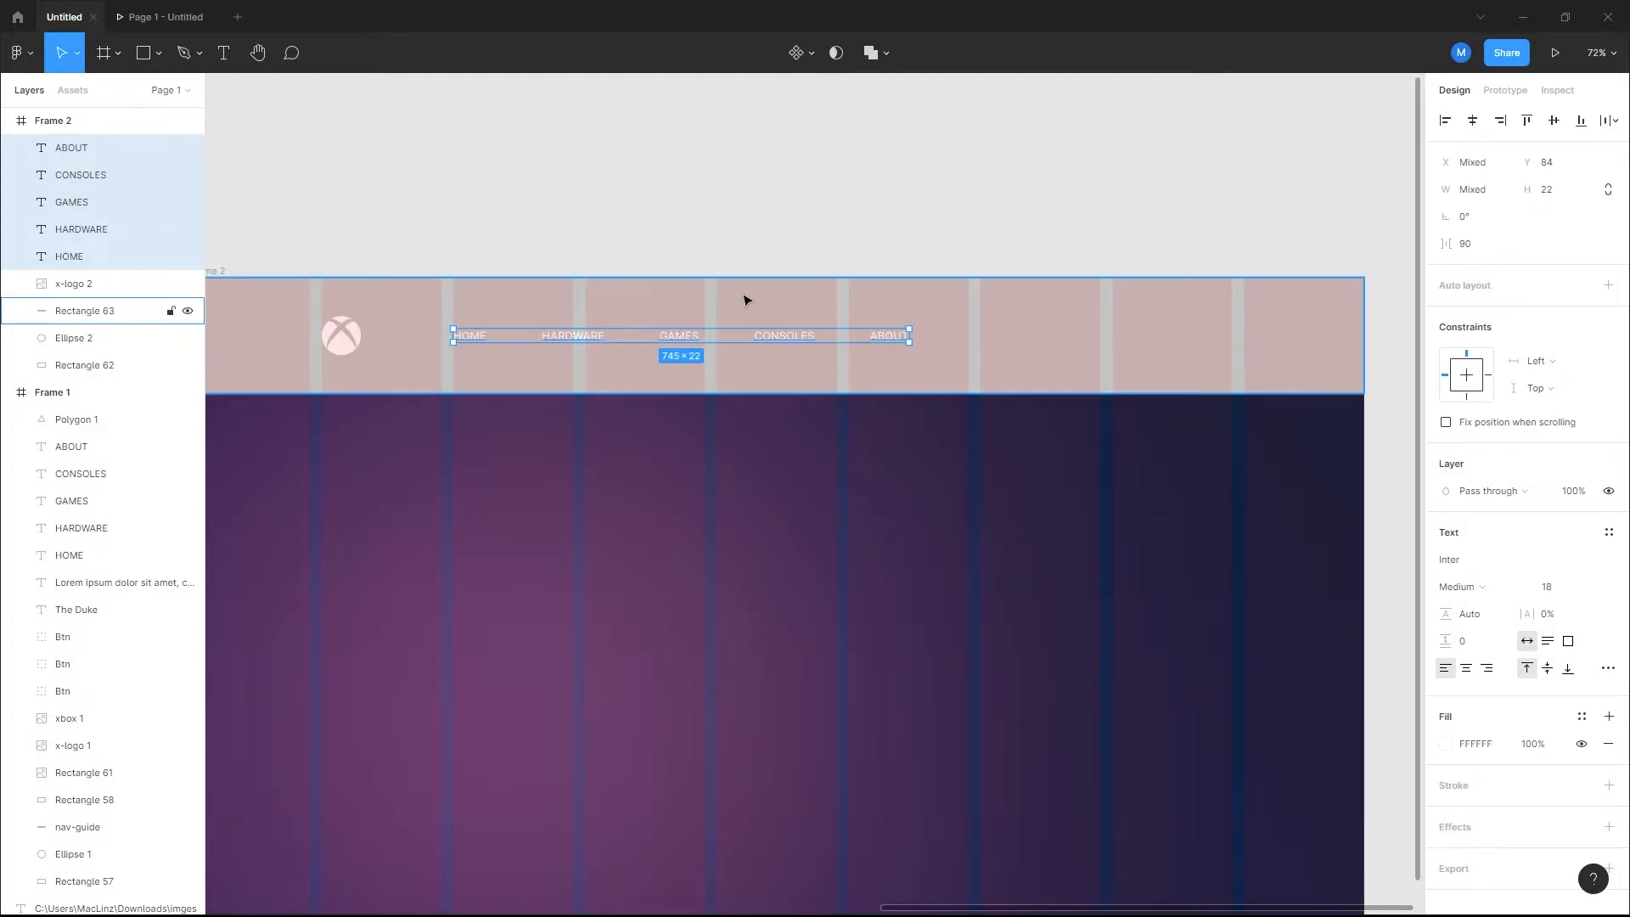
key(ctrl+g)
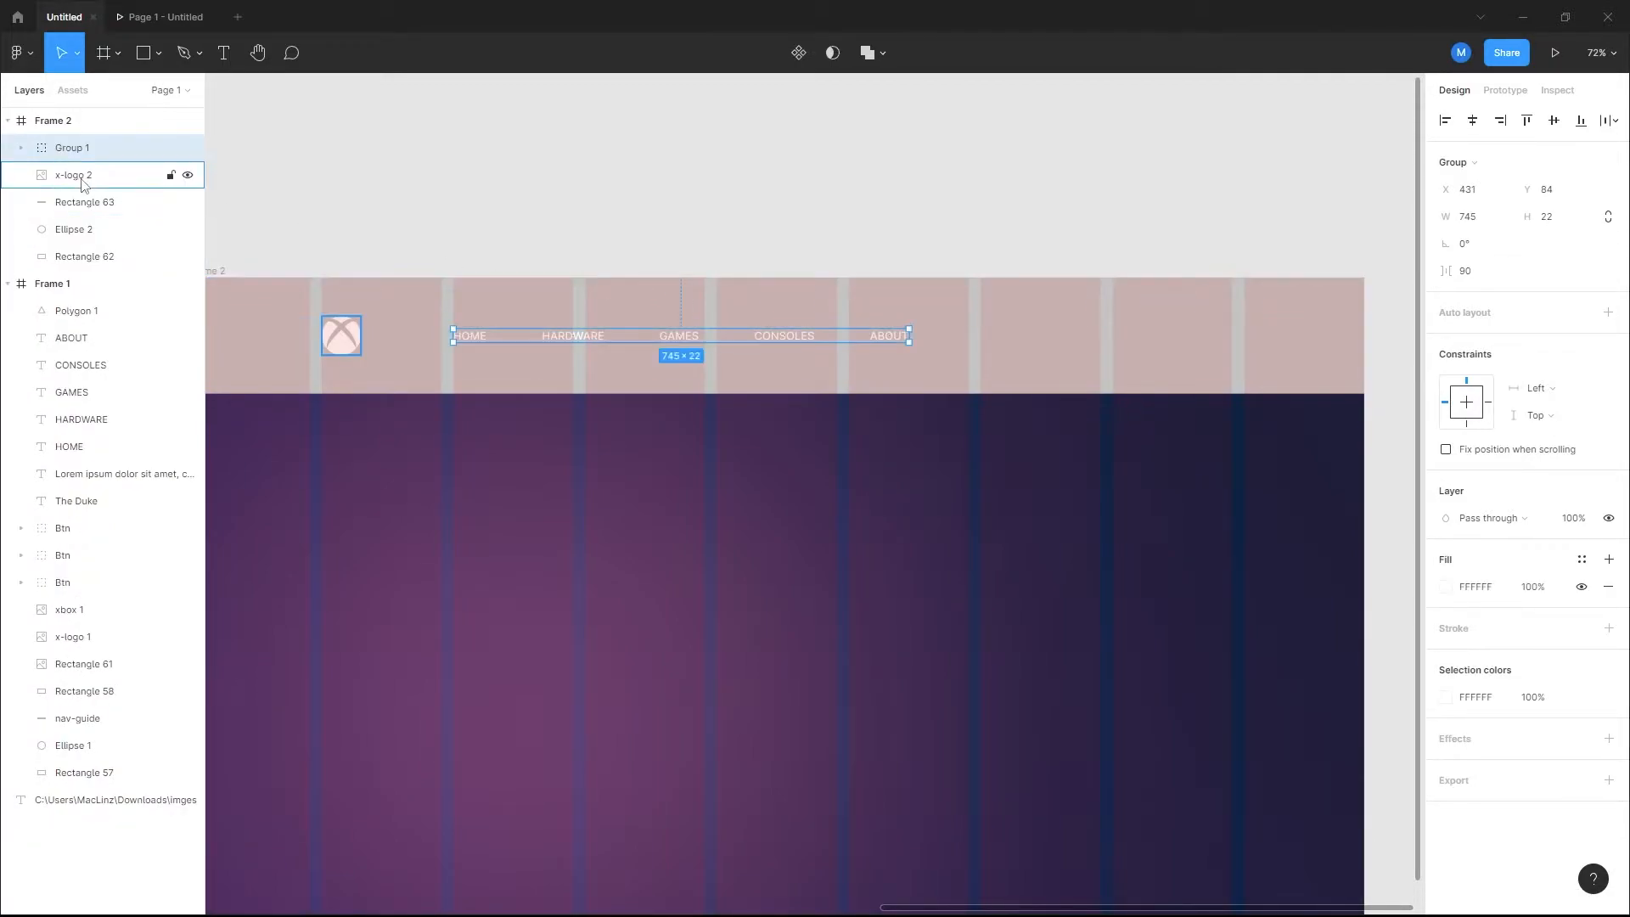
double_click(87, 149)
text(Nav-text)
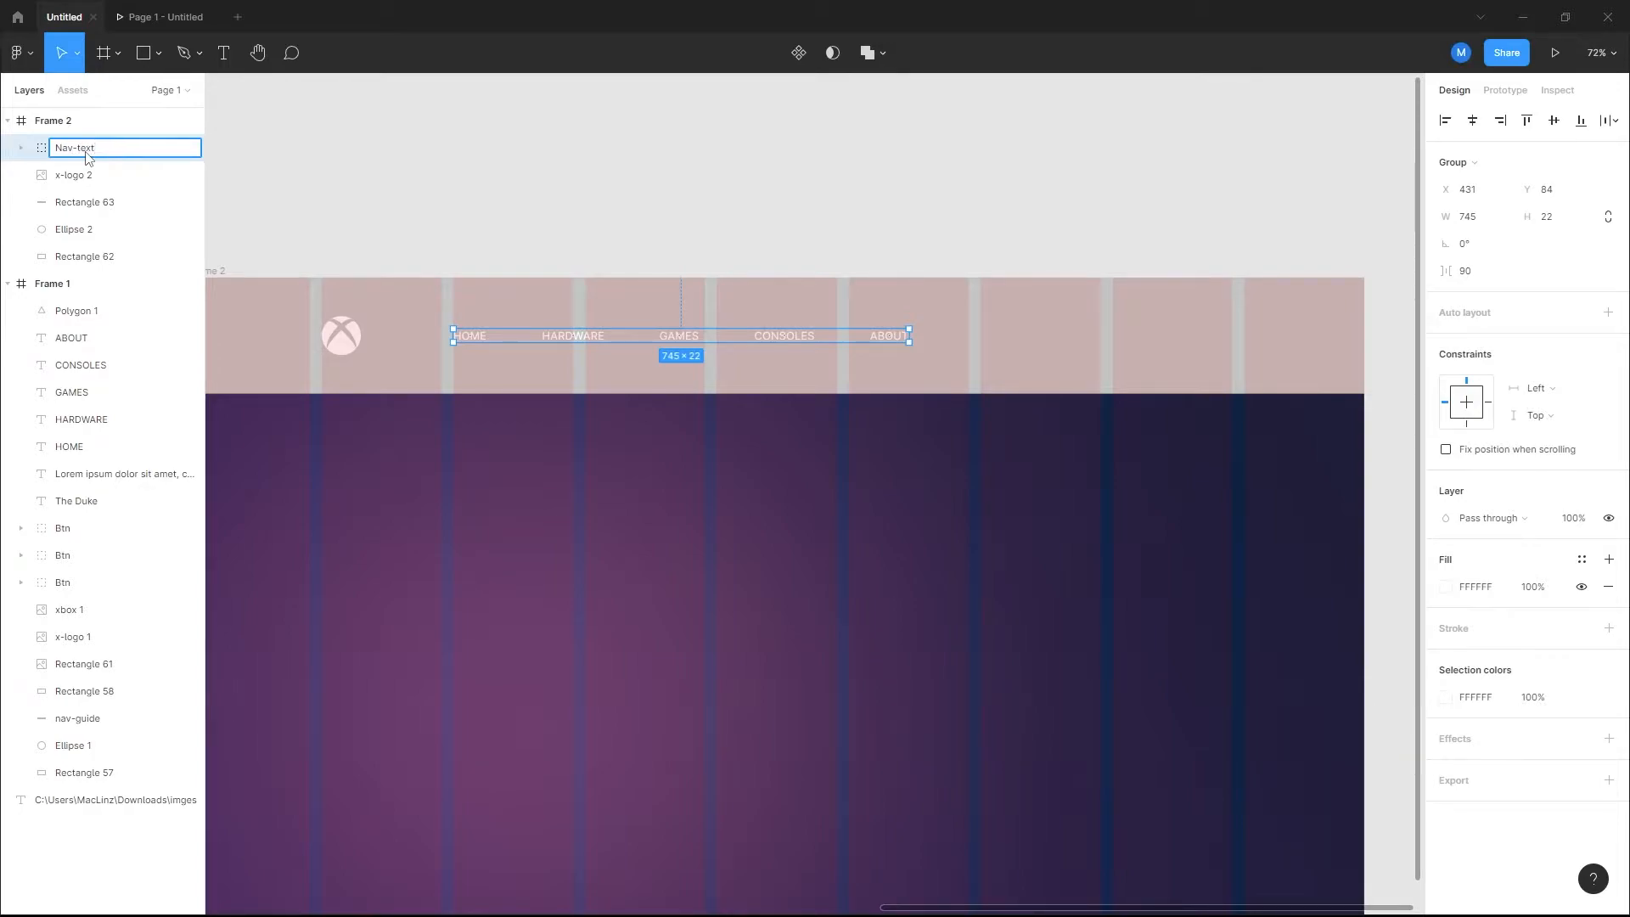
key(Return)
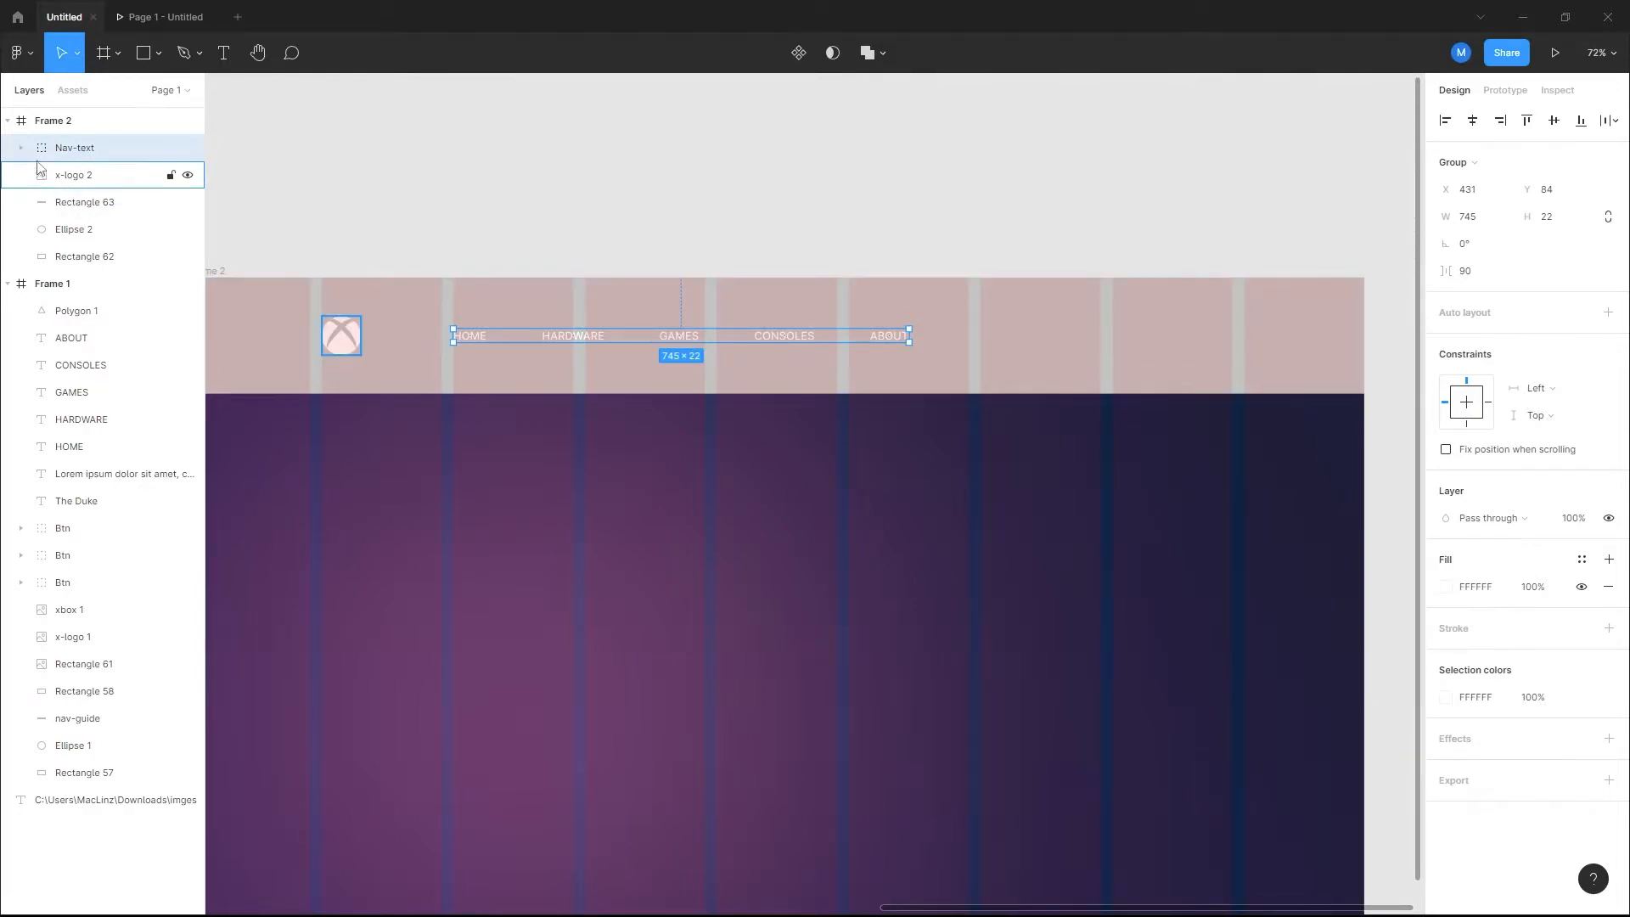
click(8, 285)
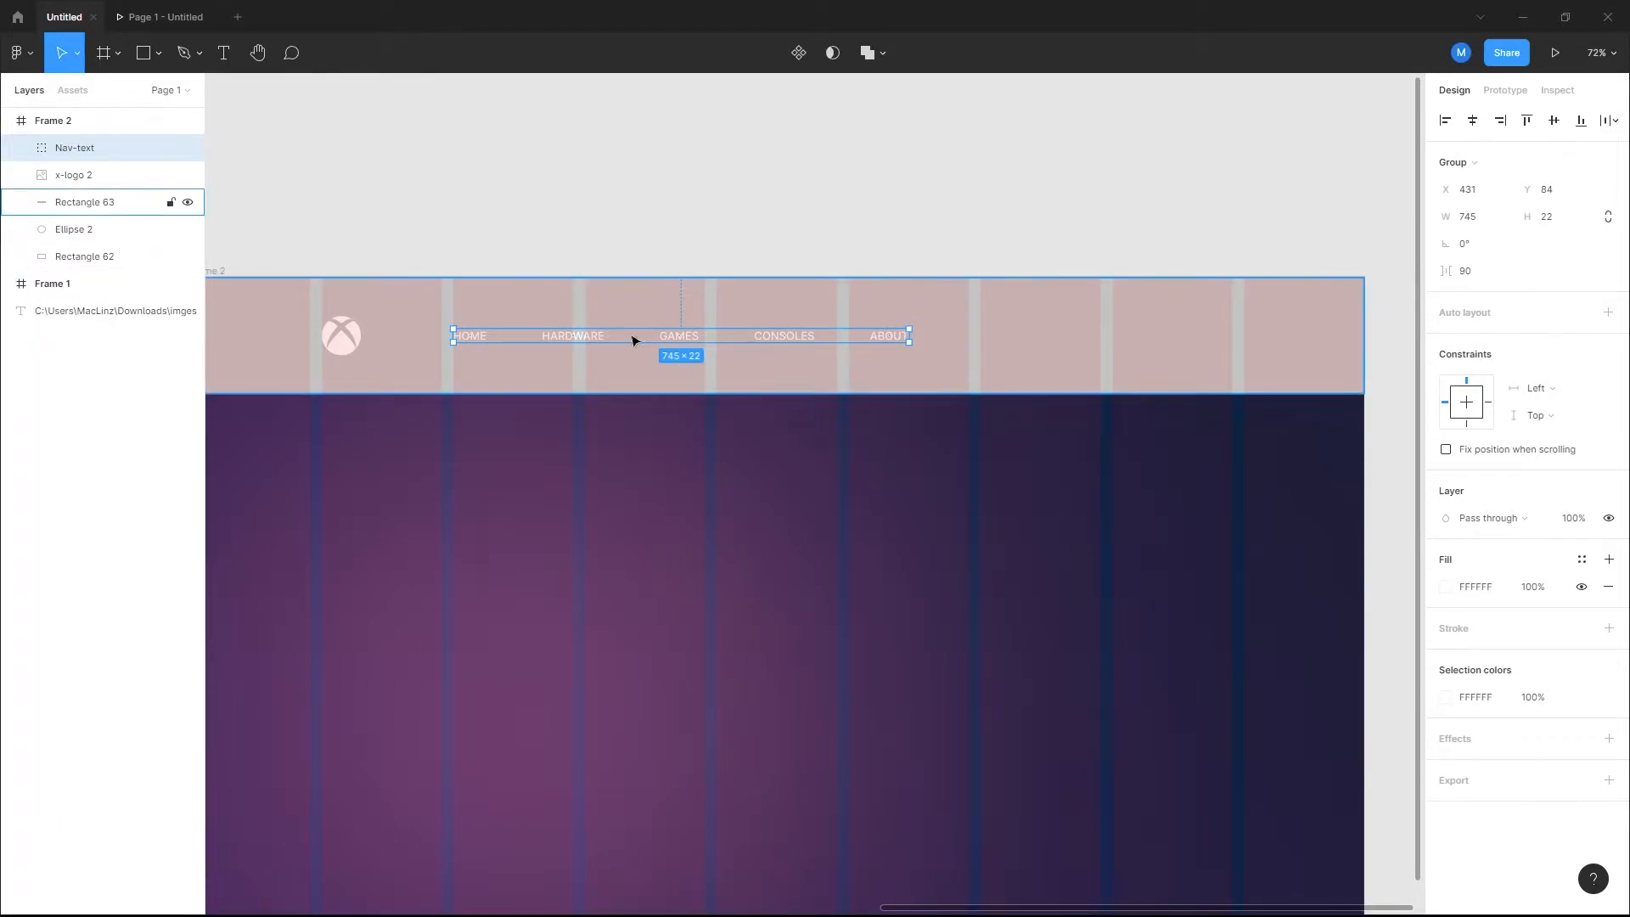
Step: Draw a rectangle in the header beyond the ABOUT link and size it to 155 × 52
scroll(456, 397, right, 5)
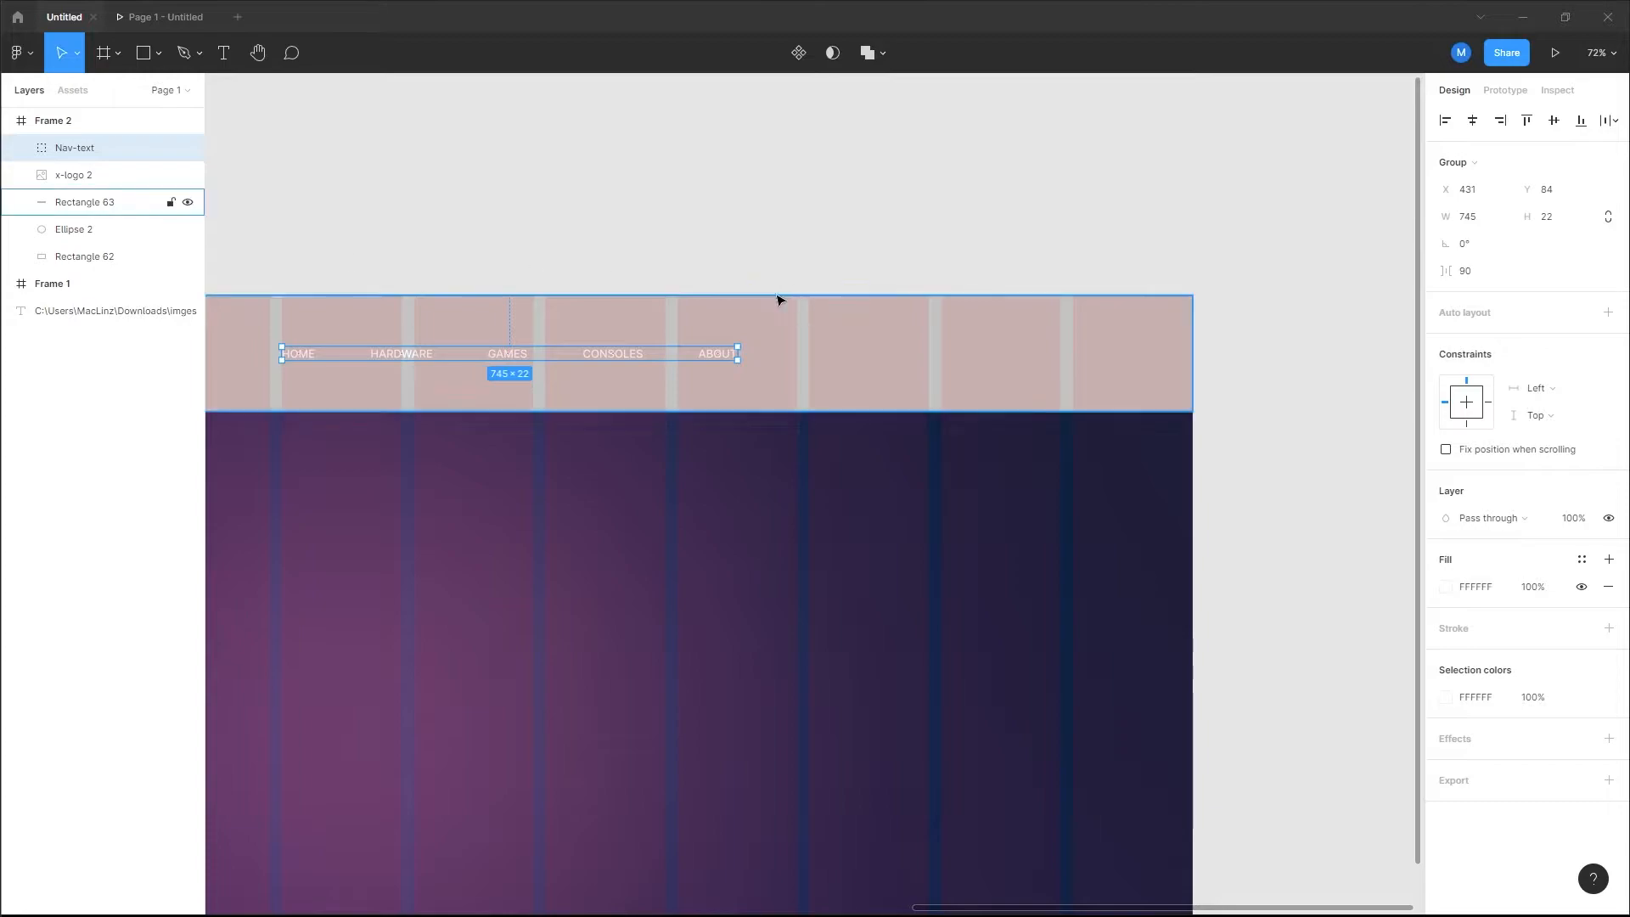
click(143, 52)
drag(819, 346, 908, 369)
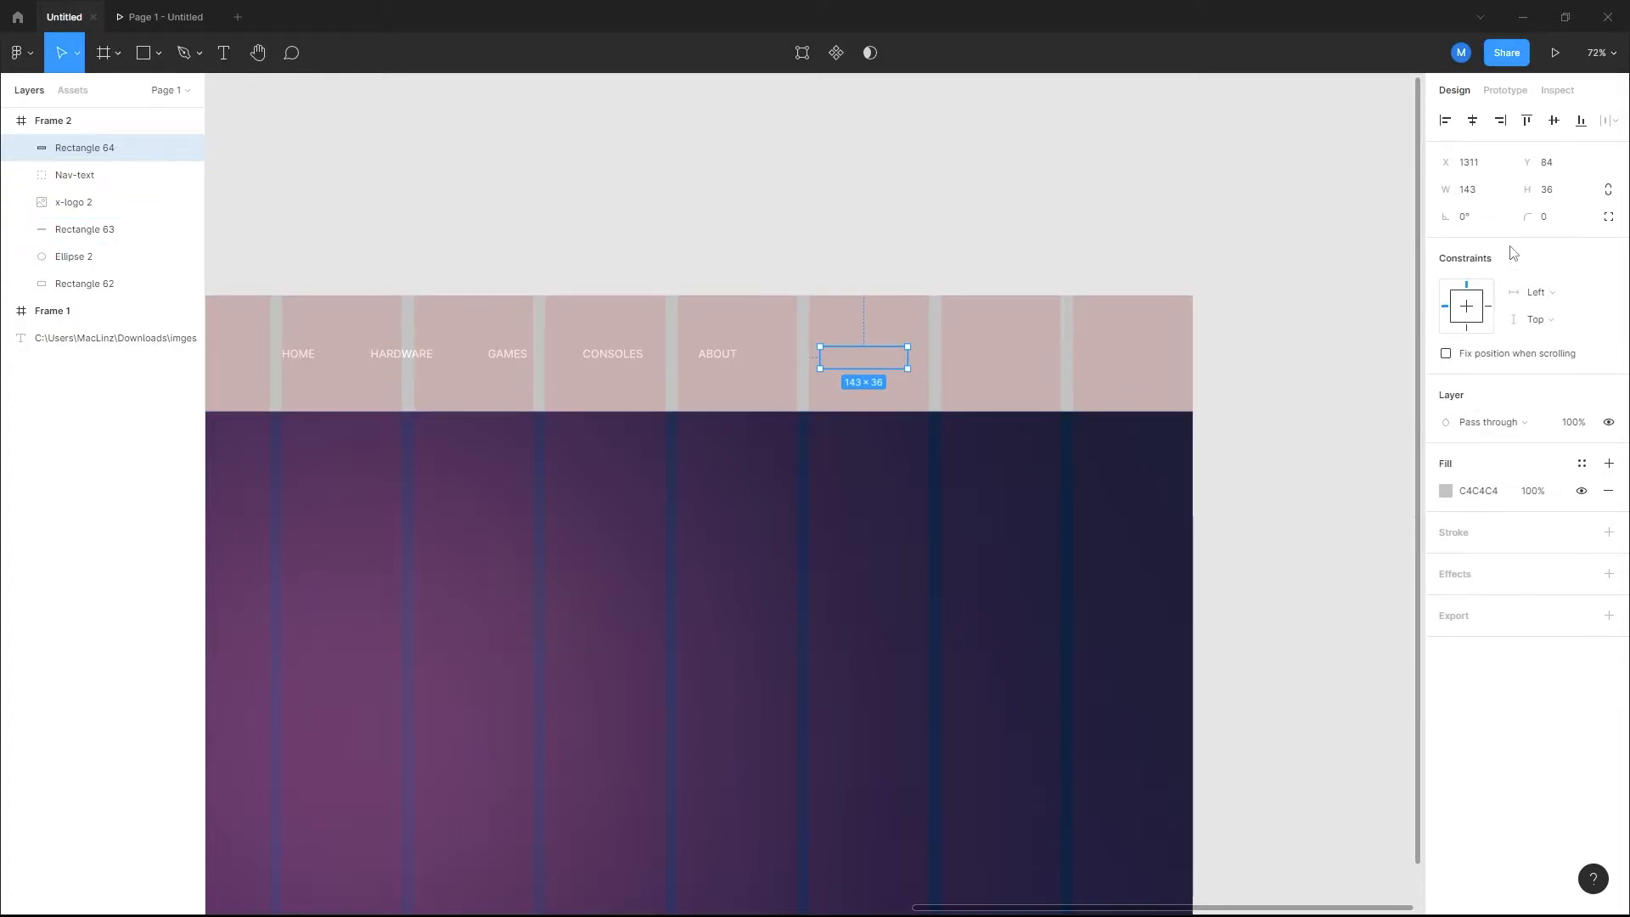
click(1475, 198)
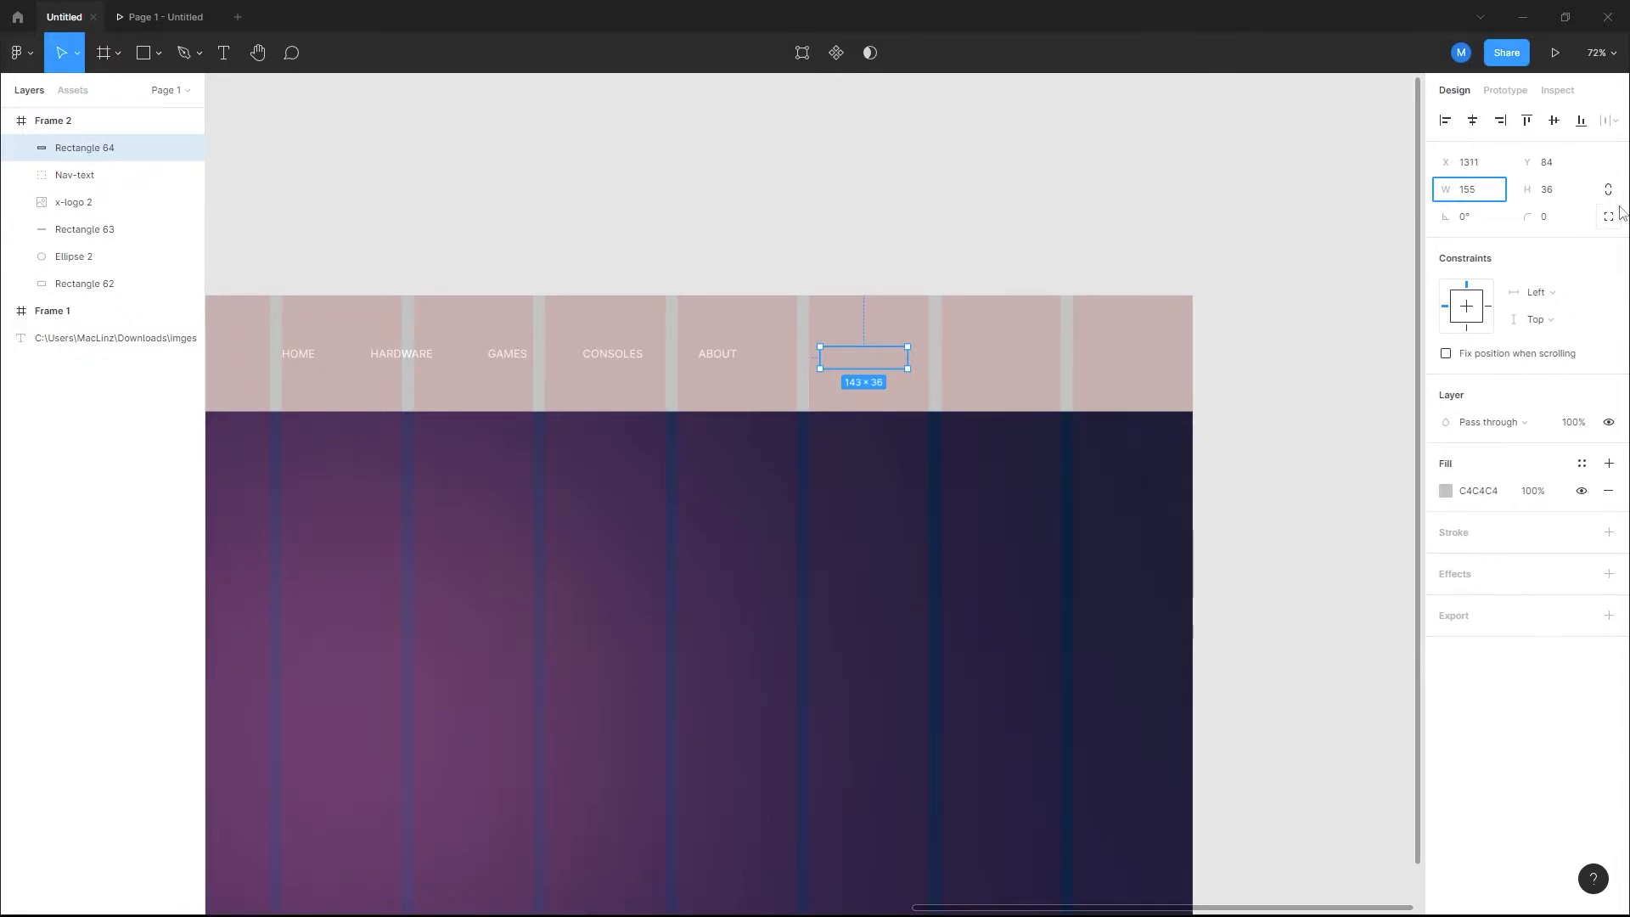
click(1571, 194)
text(52)
key(Return)
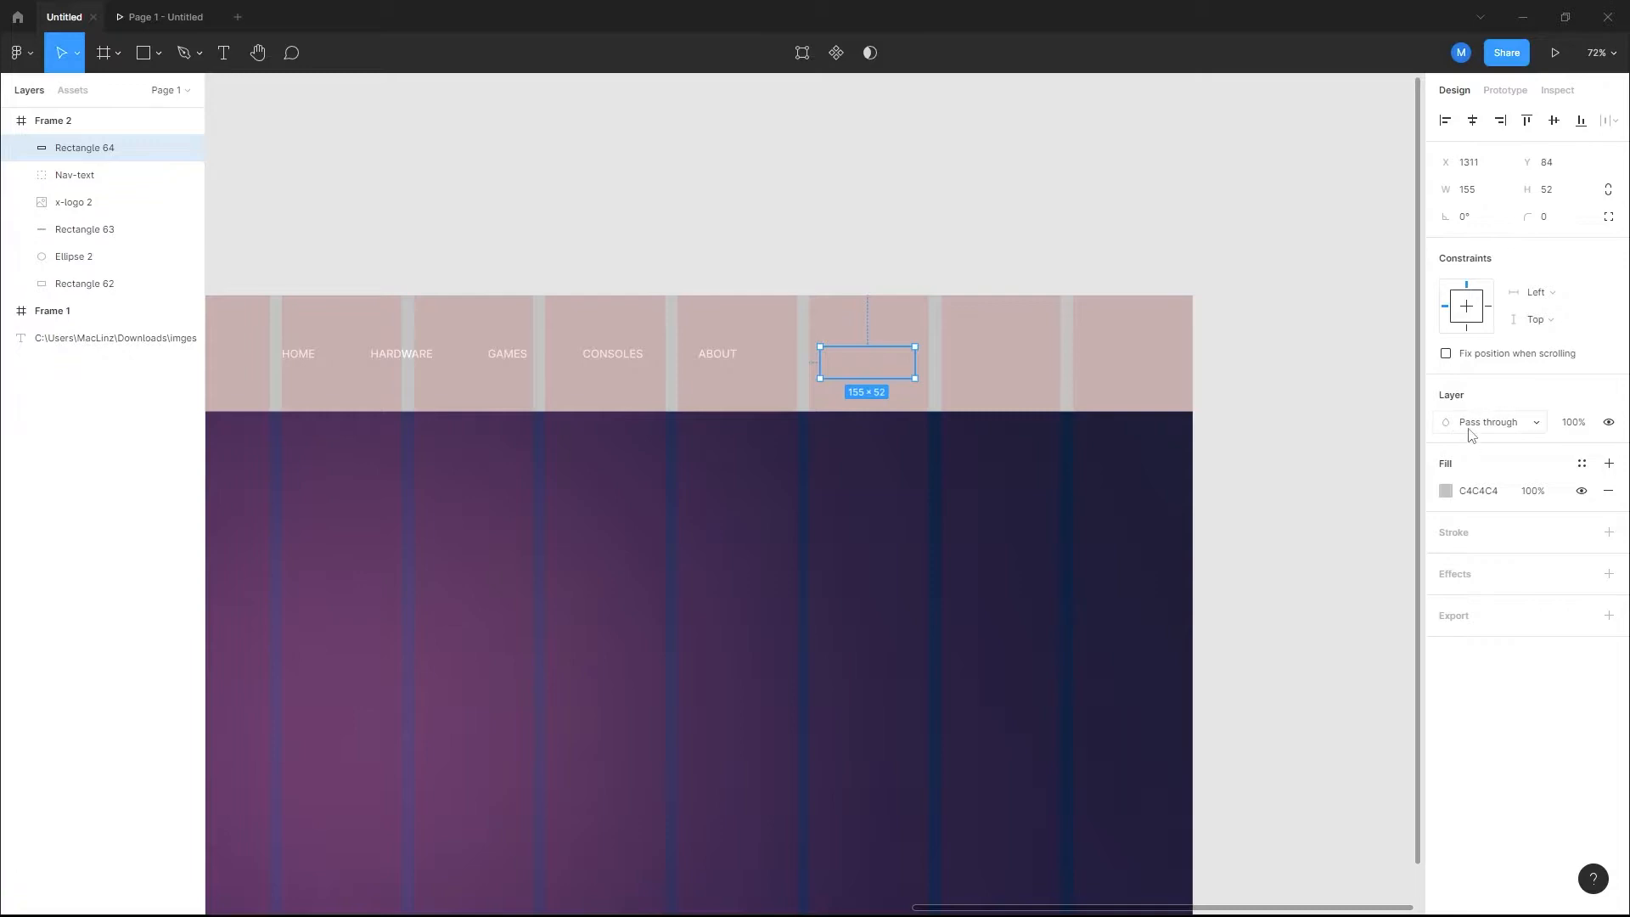
Step: Fill the new header rectangle with FF0000 and round its corners to 54
click(1447, 494)
text(FF0000)
key(Return)
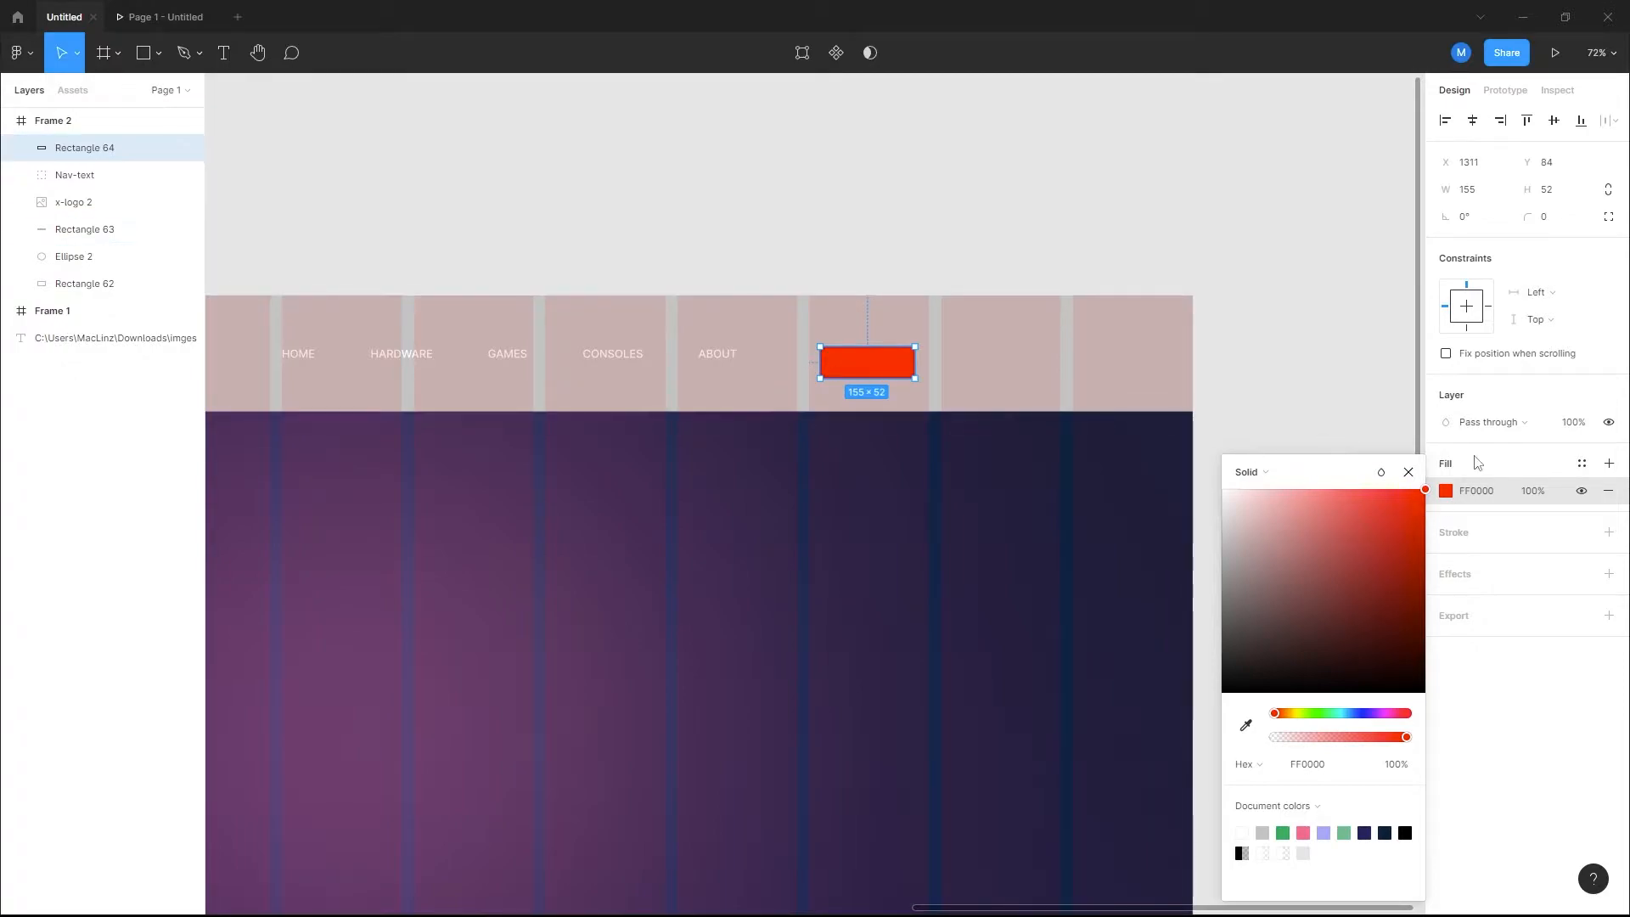
drag(1528, 217, 873, 245)
Step: Move the red rounded rectangle to X 1549, Y 69, against the edge of the eighth grid column
scroll(891, 310, up, 1)
scroll(910, 375, left, 3)
scroll(1019, 404, right, 4)
drag(888, 315, 1027, 319)
drag(907, 340, 1052, 327)
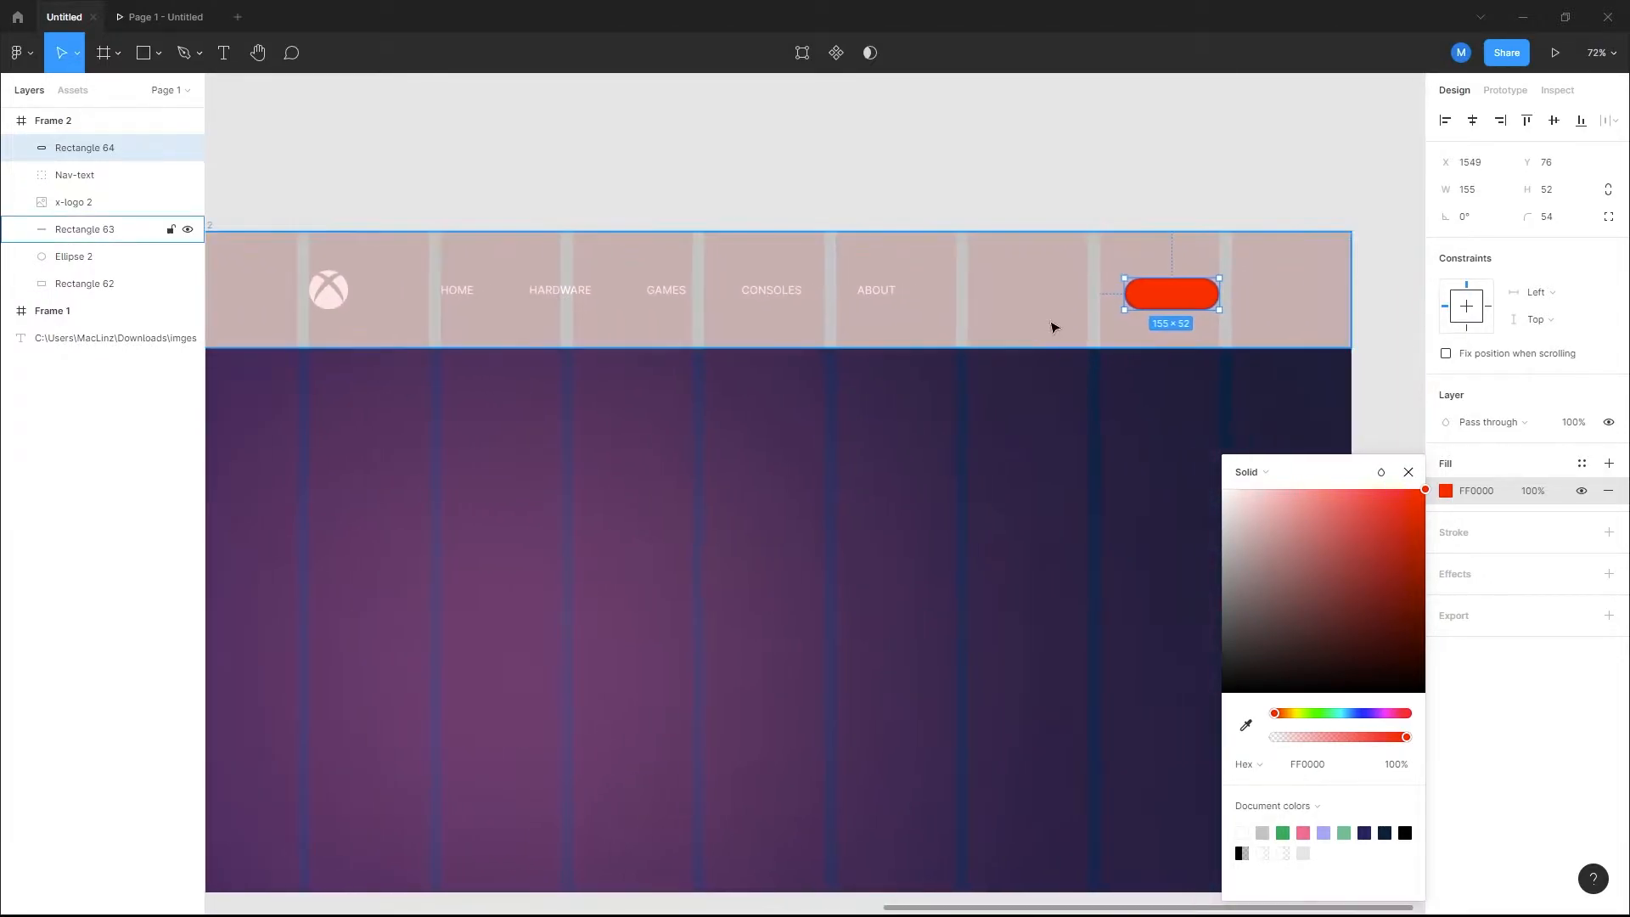
mouse_move(1174, 300)
mouse_down()
mouse_move(1154, 292)
mouse_move(1172, 297)
mouse_up()
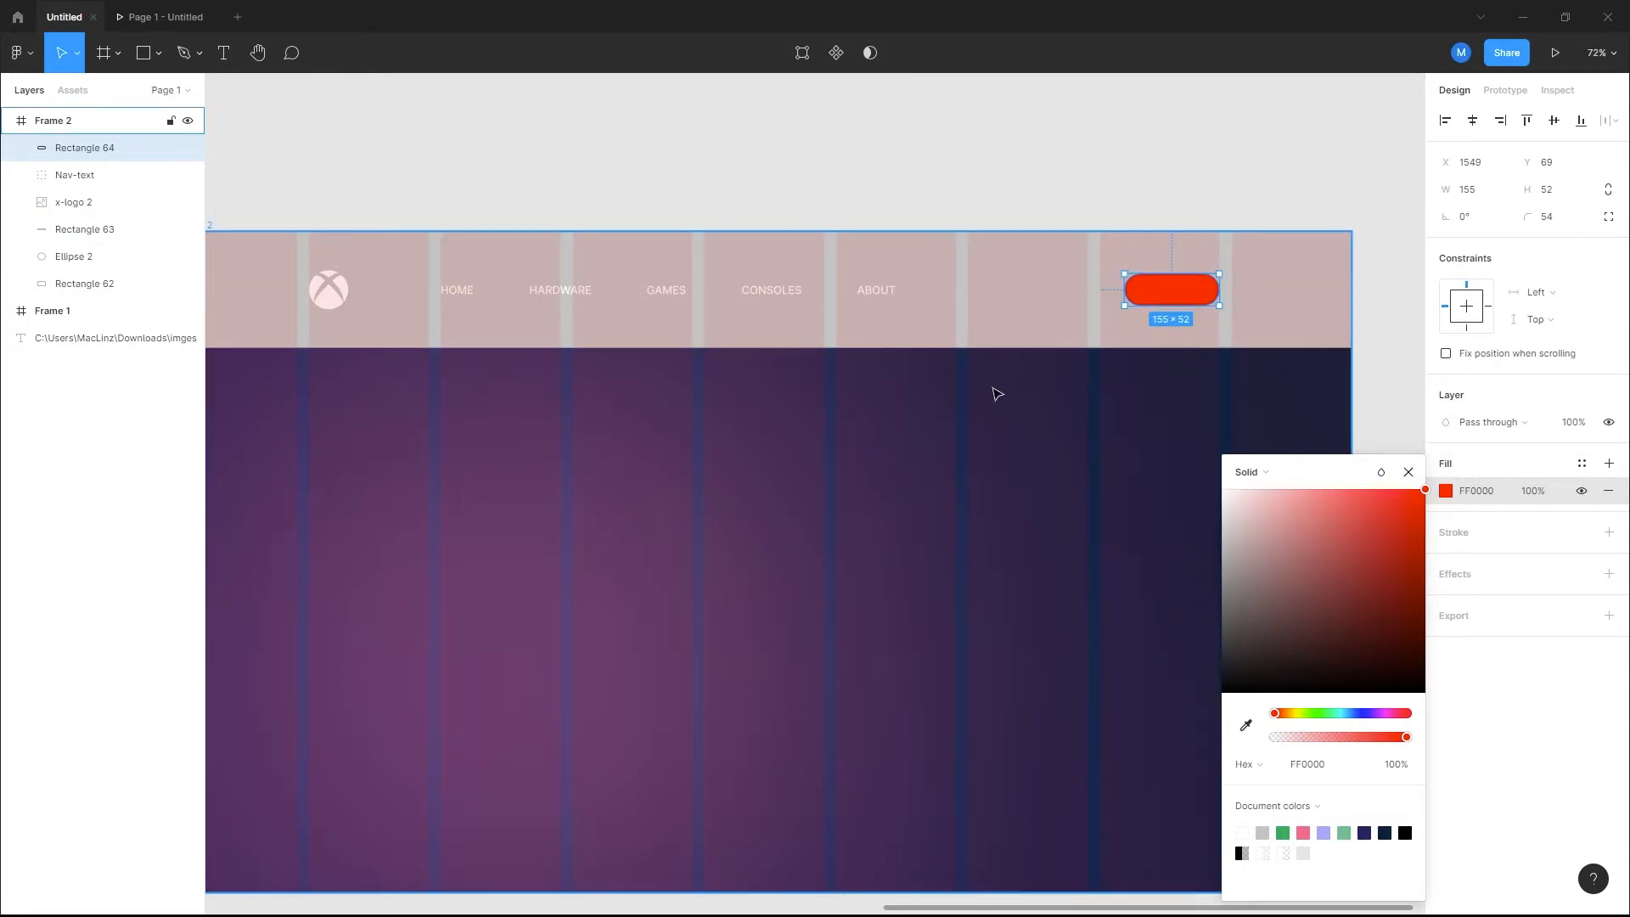
Step: Duplicate the ABOUT text, take the copy out of the Nav-text group, and center it on top of the red rounded rectangle
scroll(761, 331, right, 5)
click(666, 291)
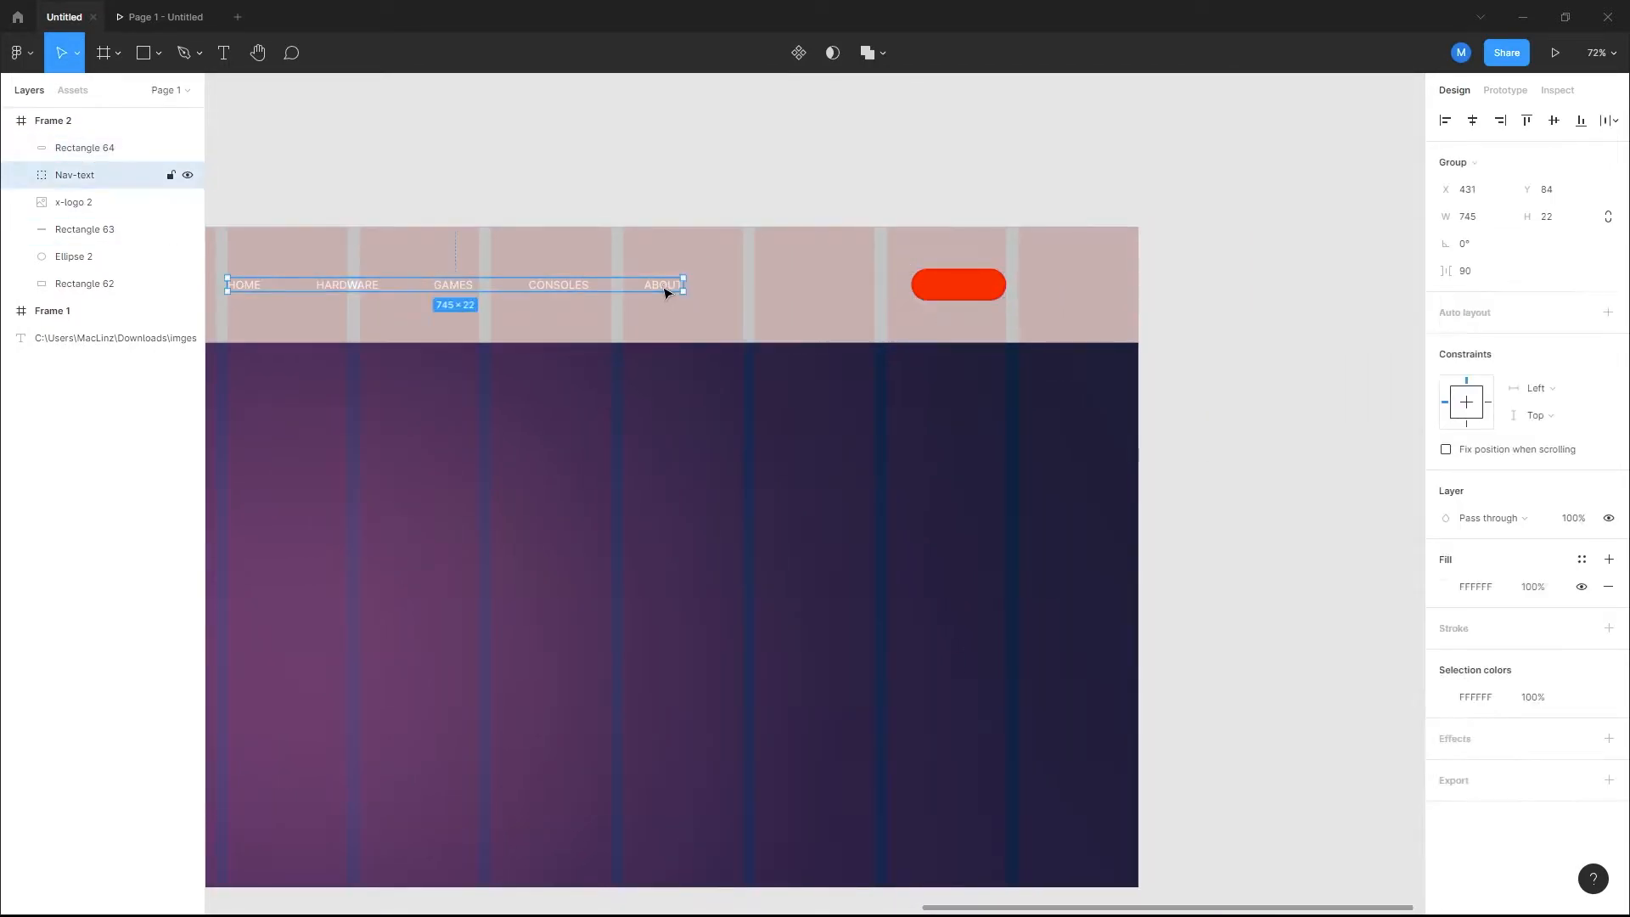
click(667, 293)
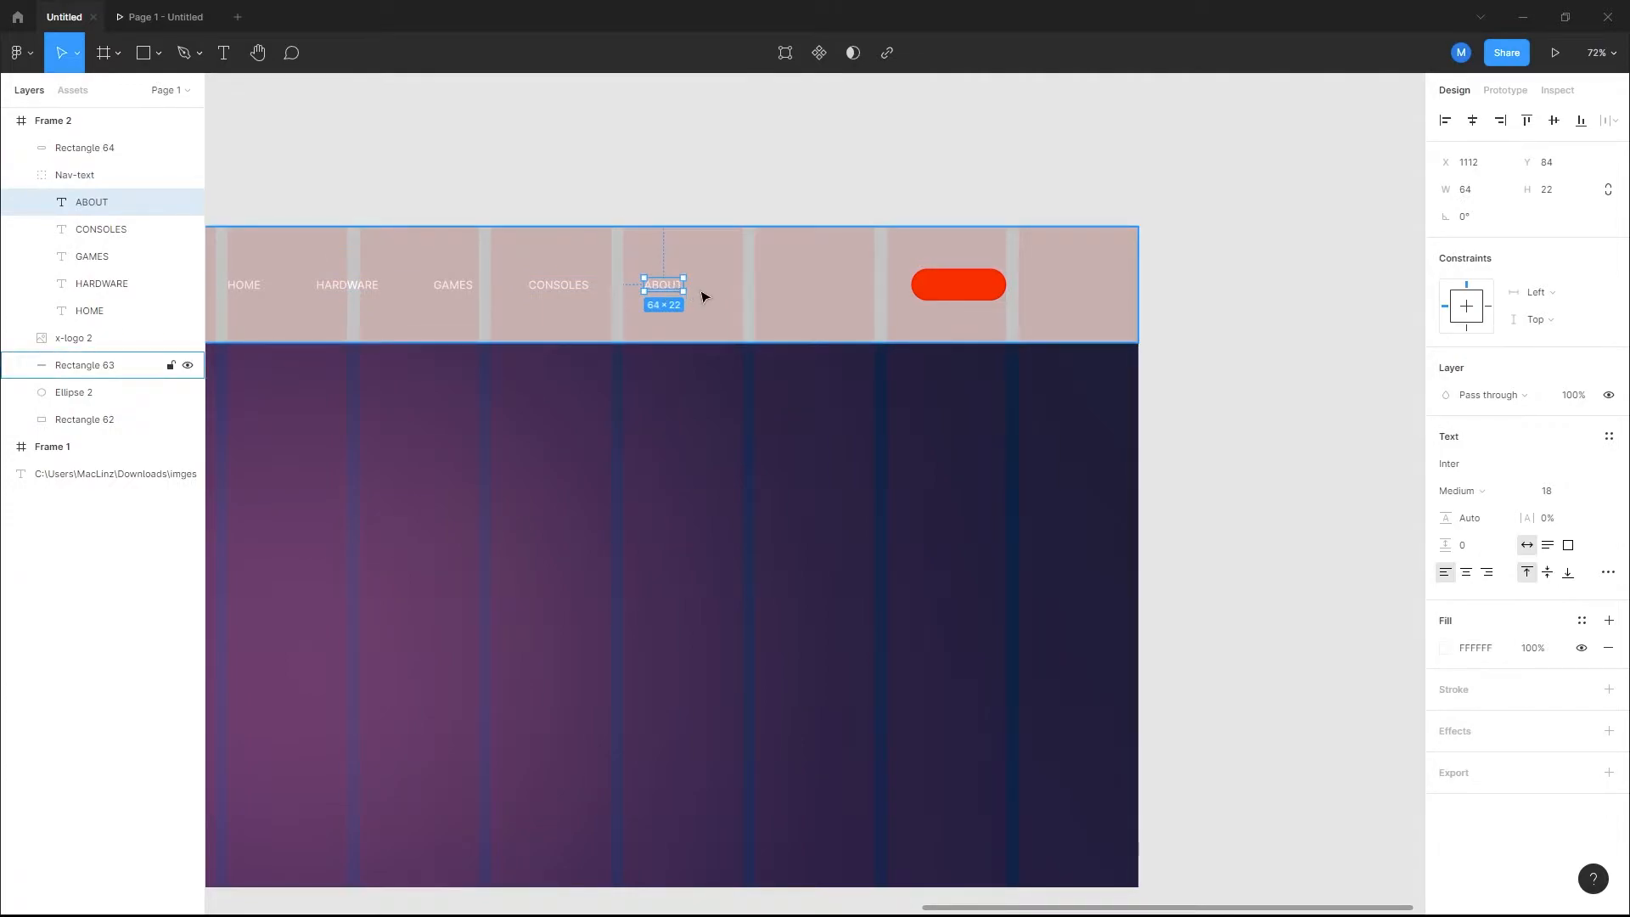
key(ctrl+d)
drag(108, 212, 21, 174)
click(19, 202)
drag(663, 285, 960, 285)
drag(78, 182, 75, 141)
scroll(963, 291, up, 3)
scroll(964, 291, up, 5)
drag(952, 282, 948, 275)
Step: Group the red rounded rectangle with its ABOUT text and name the group MainBtn
click(898, 251)
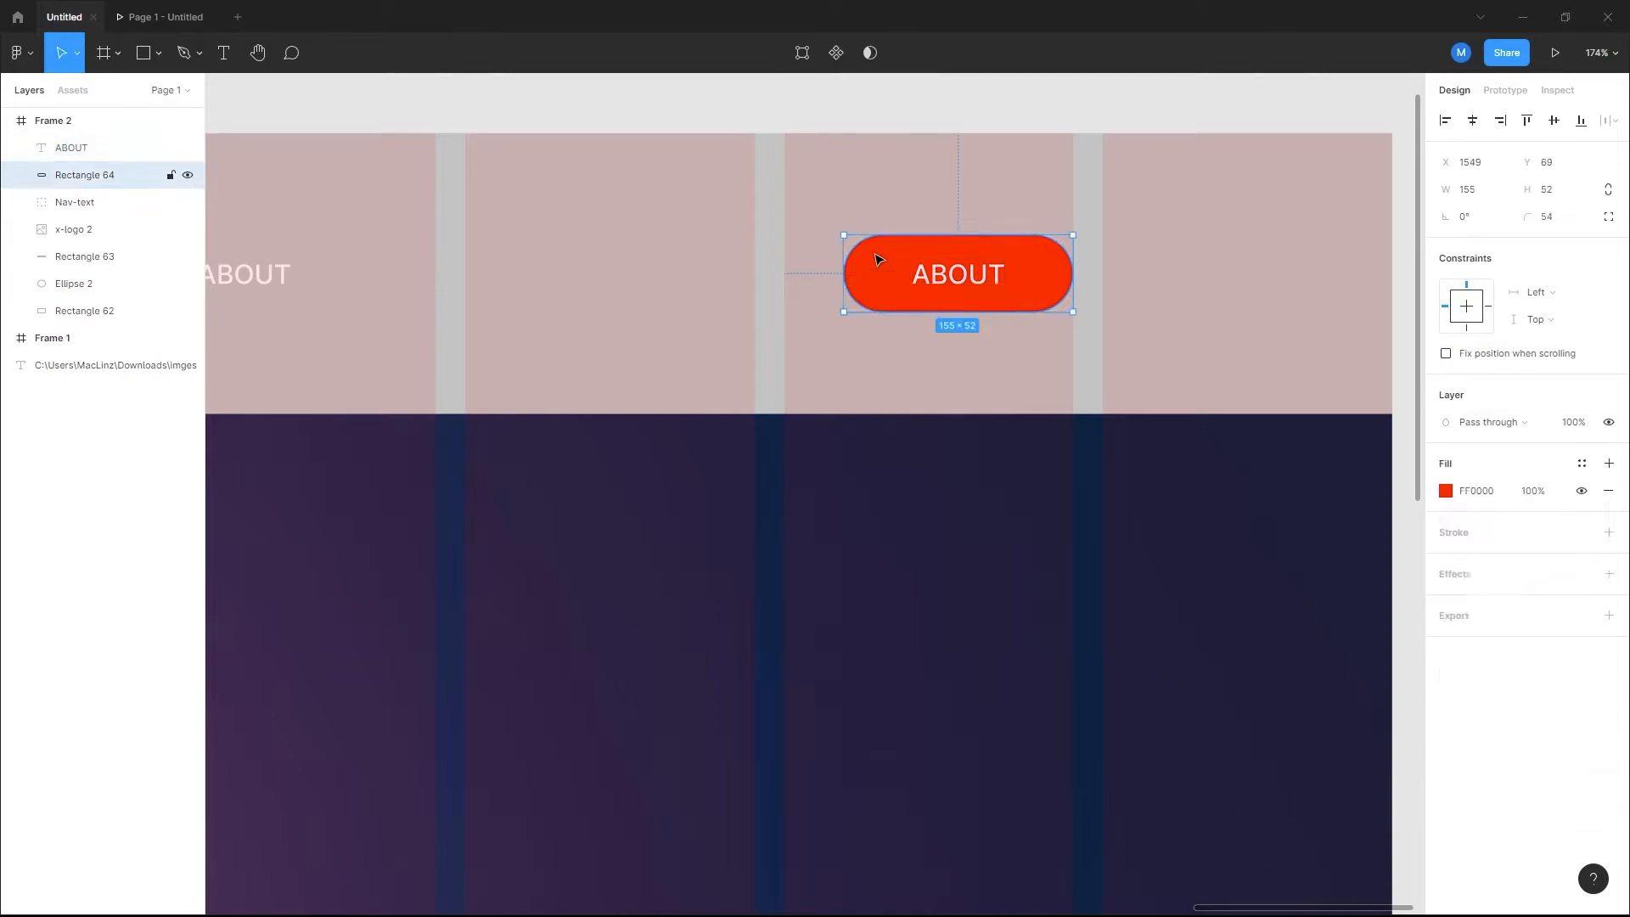
shift+click(939, 278)
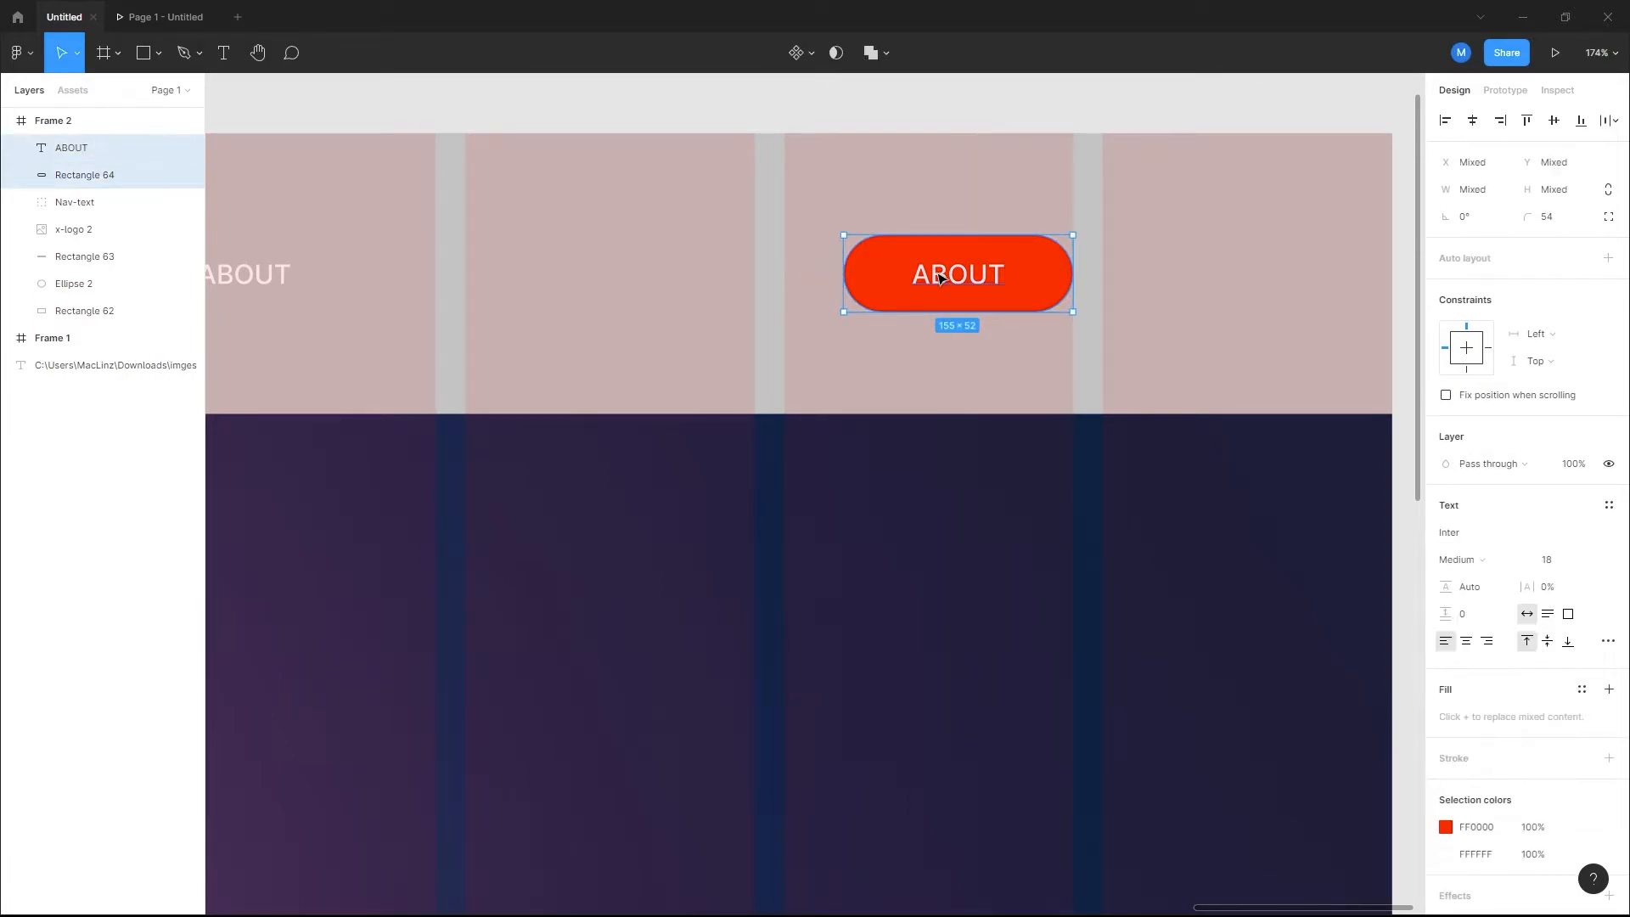
key(ctrl+g)
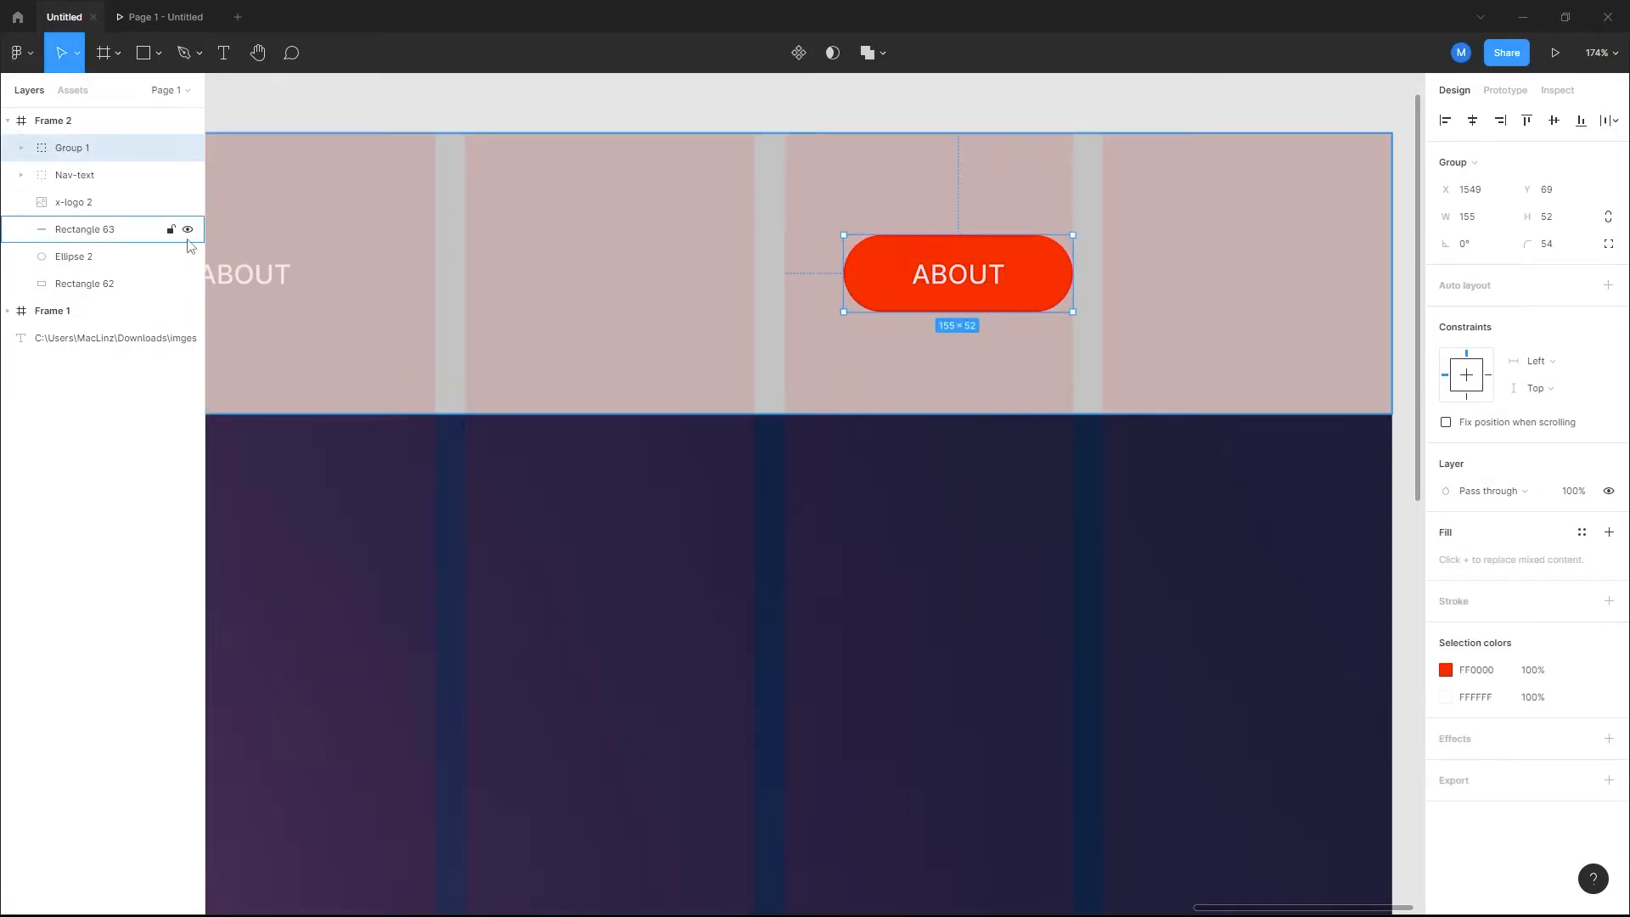
double_click(73, 150)
text(Ma)
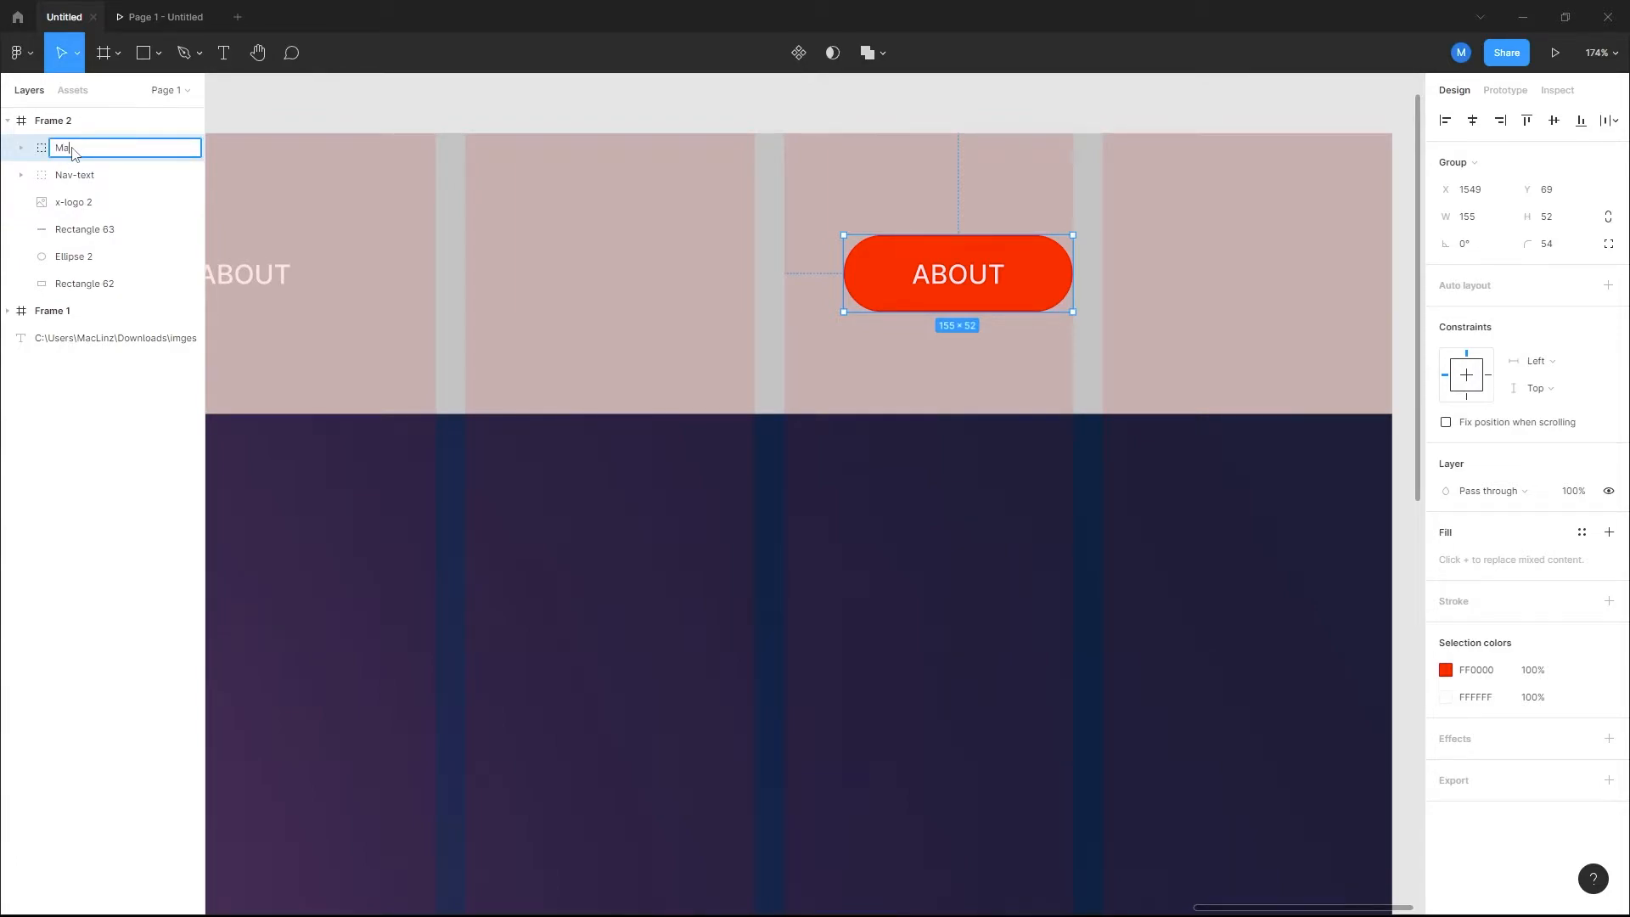
text(inBtn)
key(Return)
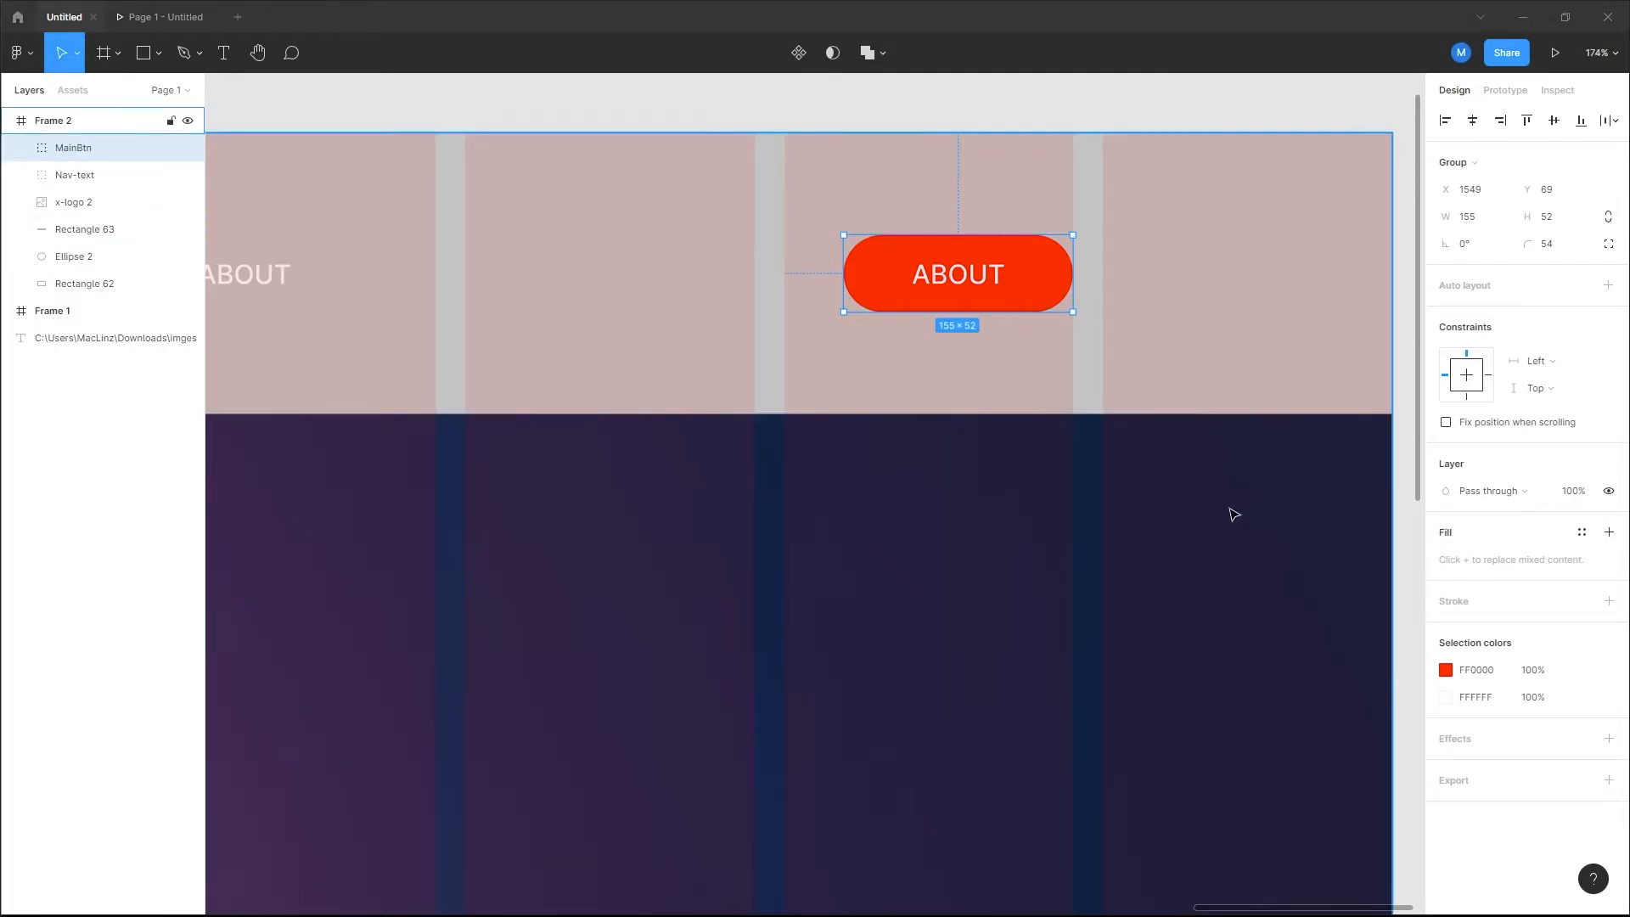
Step: Change the fill of the rectangle inside the MainBtn group to 27AE60
click(910, 244)
click(910, 245)
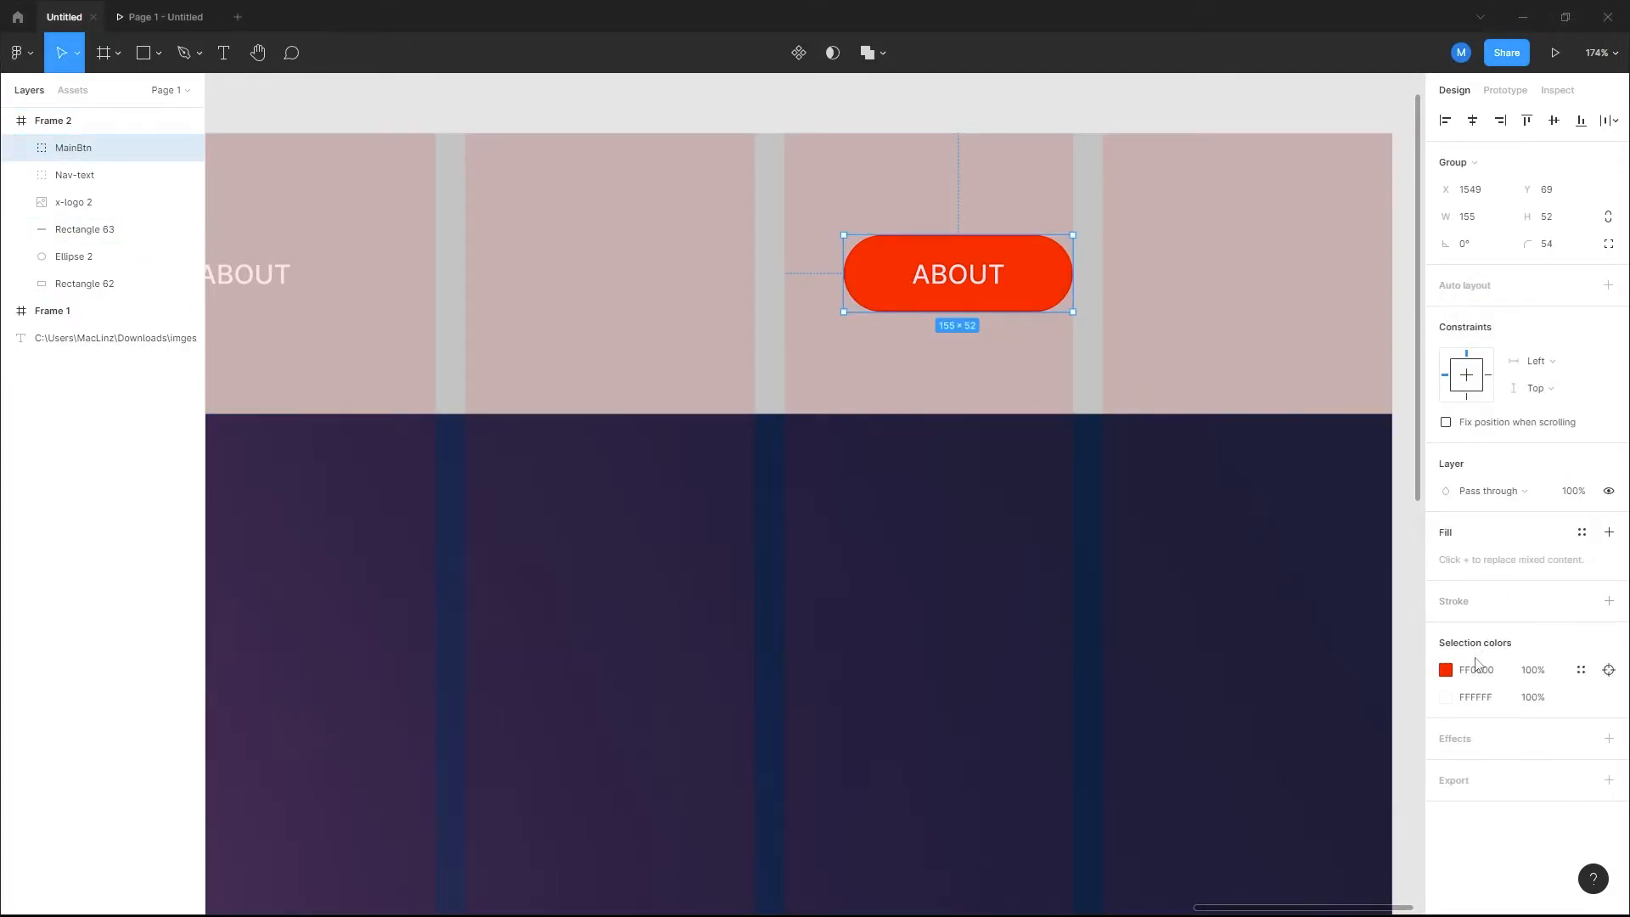
double_click(883, 297)
click(1489, 466)
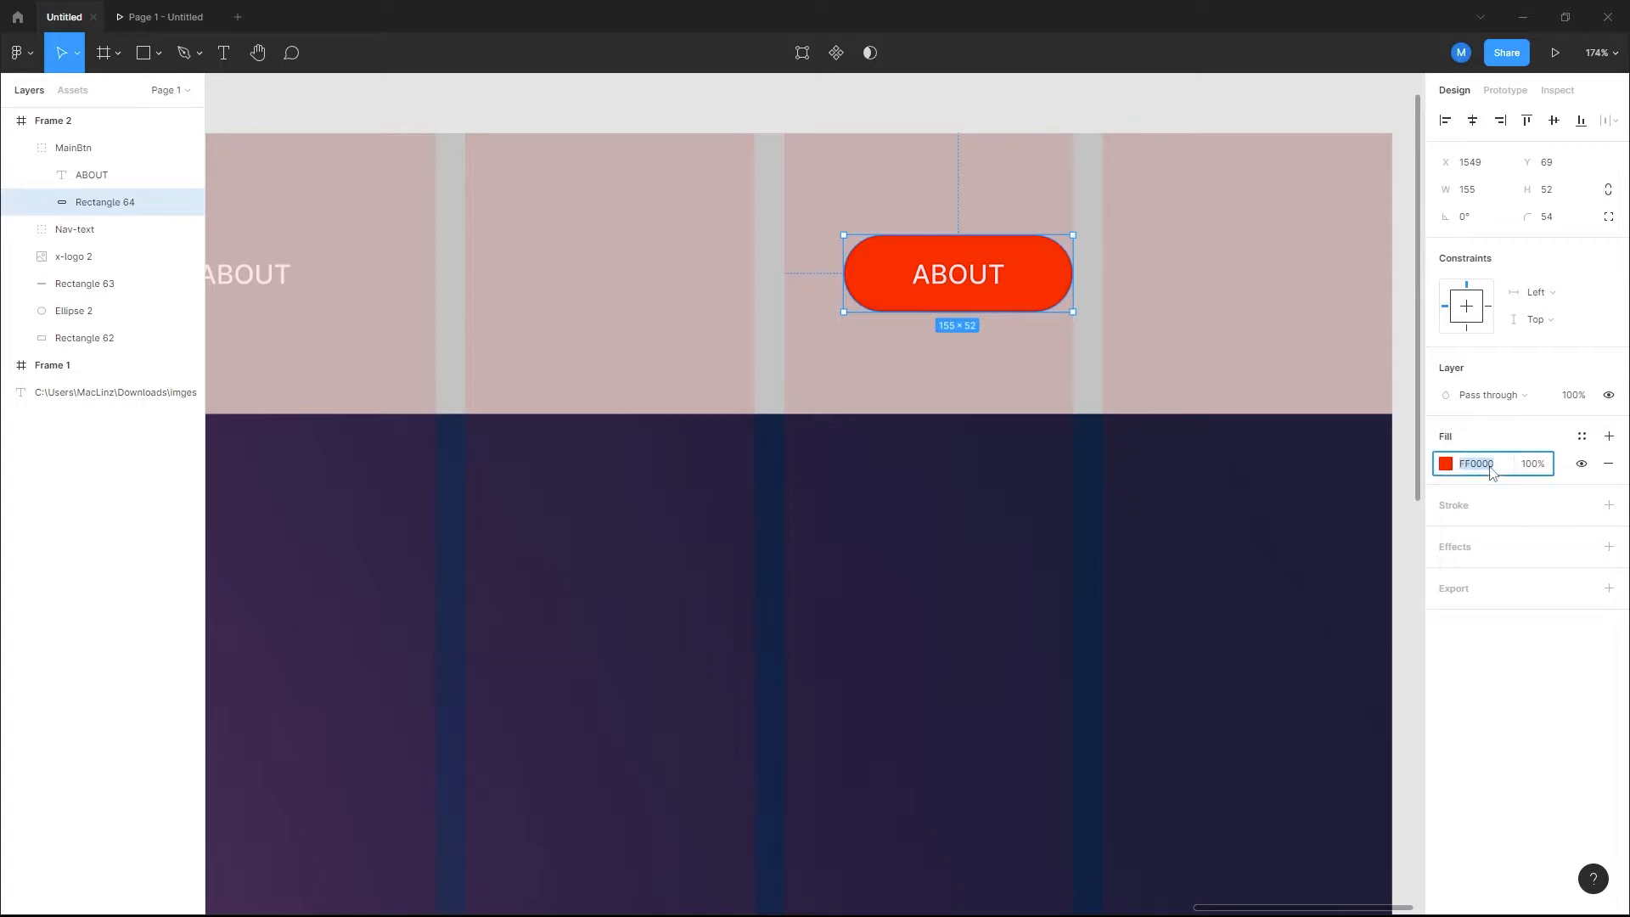
text(27AE60)
key(Return)
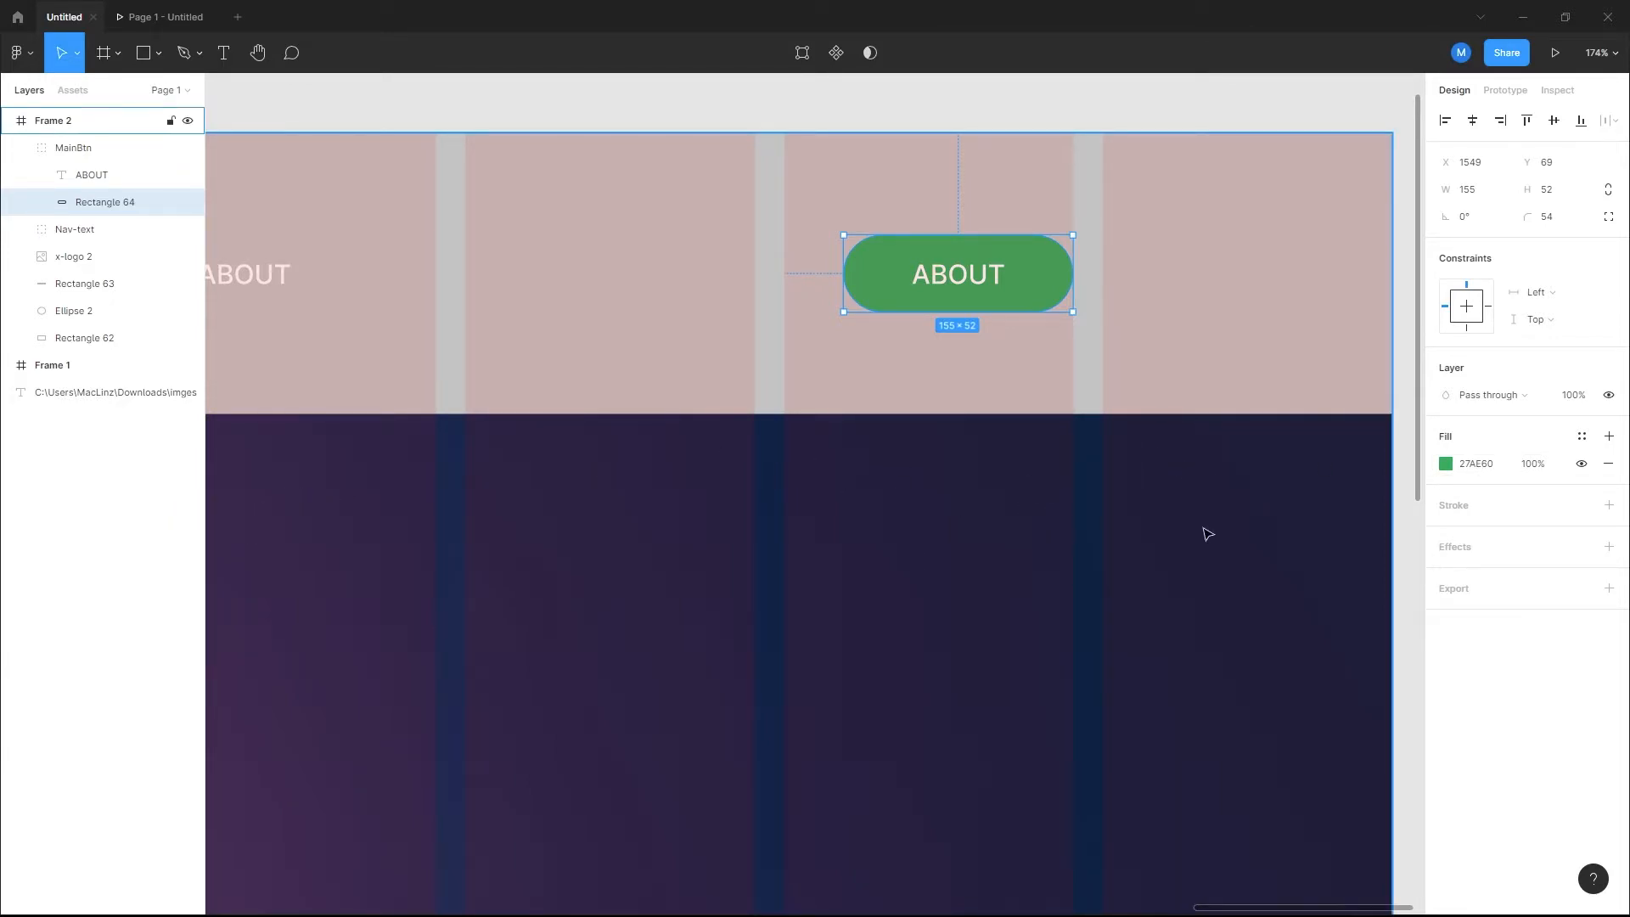
Step: Add a drop shadow to the green button rectangle with offsets X -2 and Y -2
click(1609, 548)
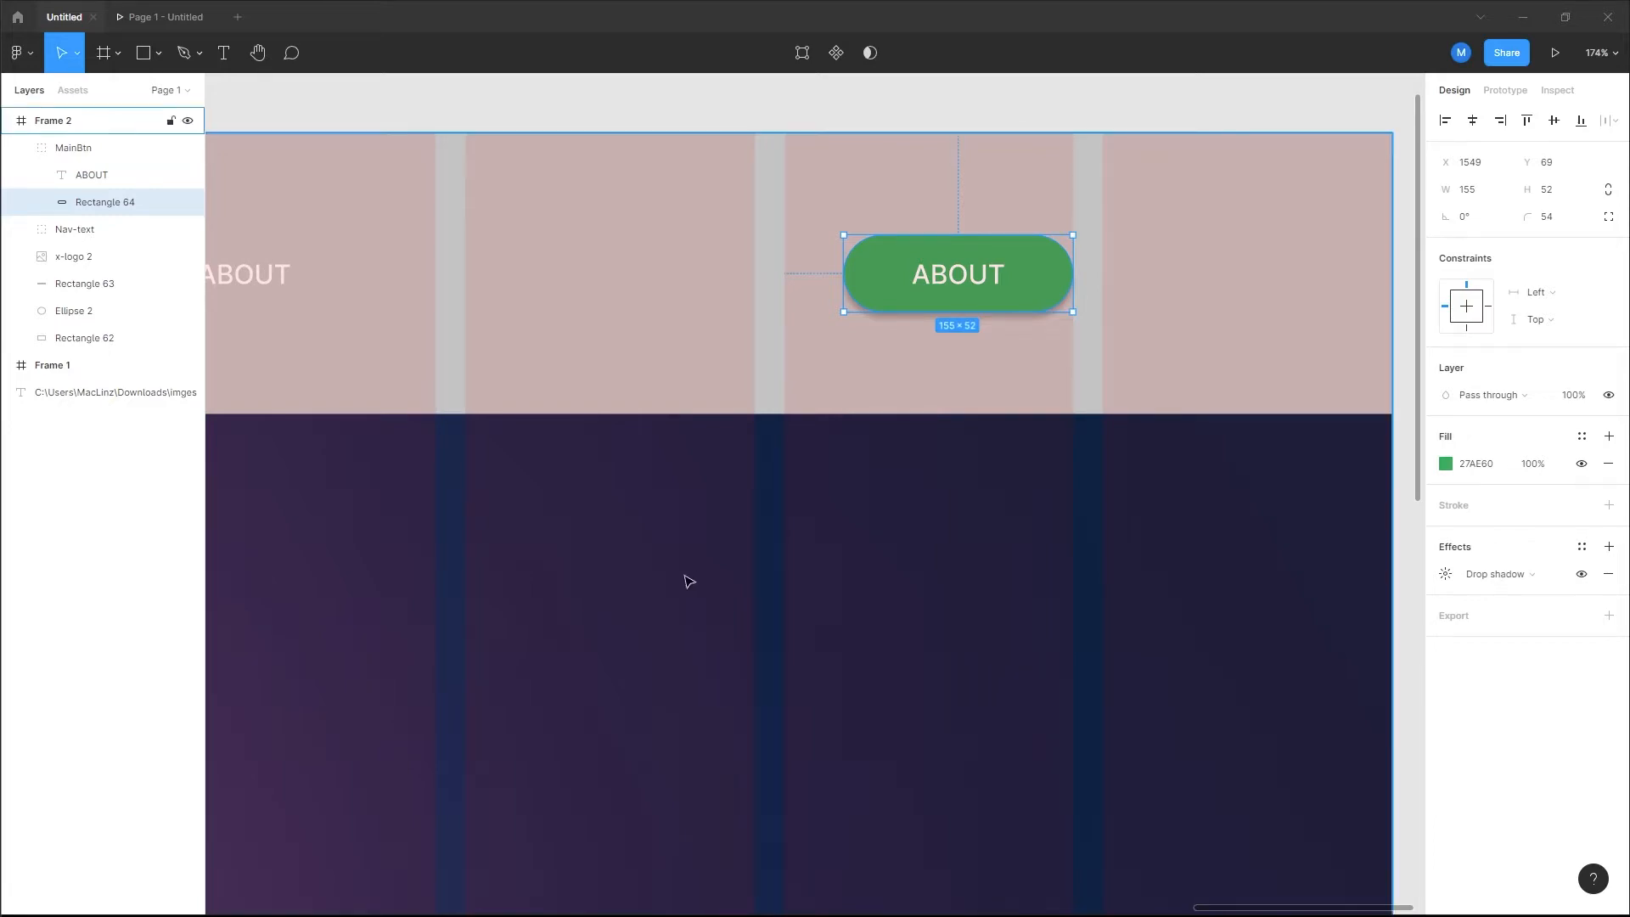
click(1445, 575)
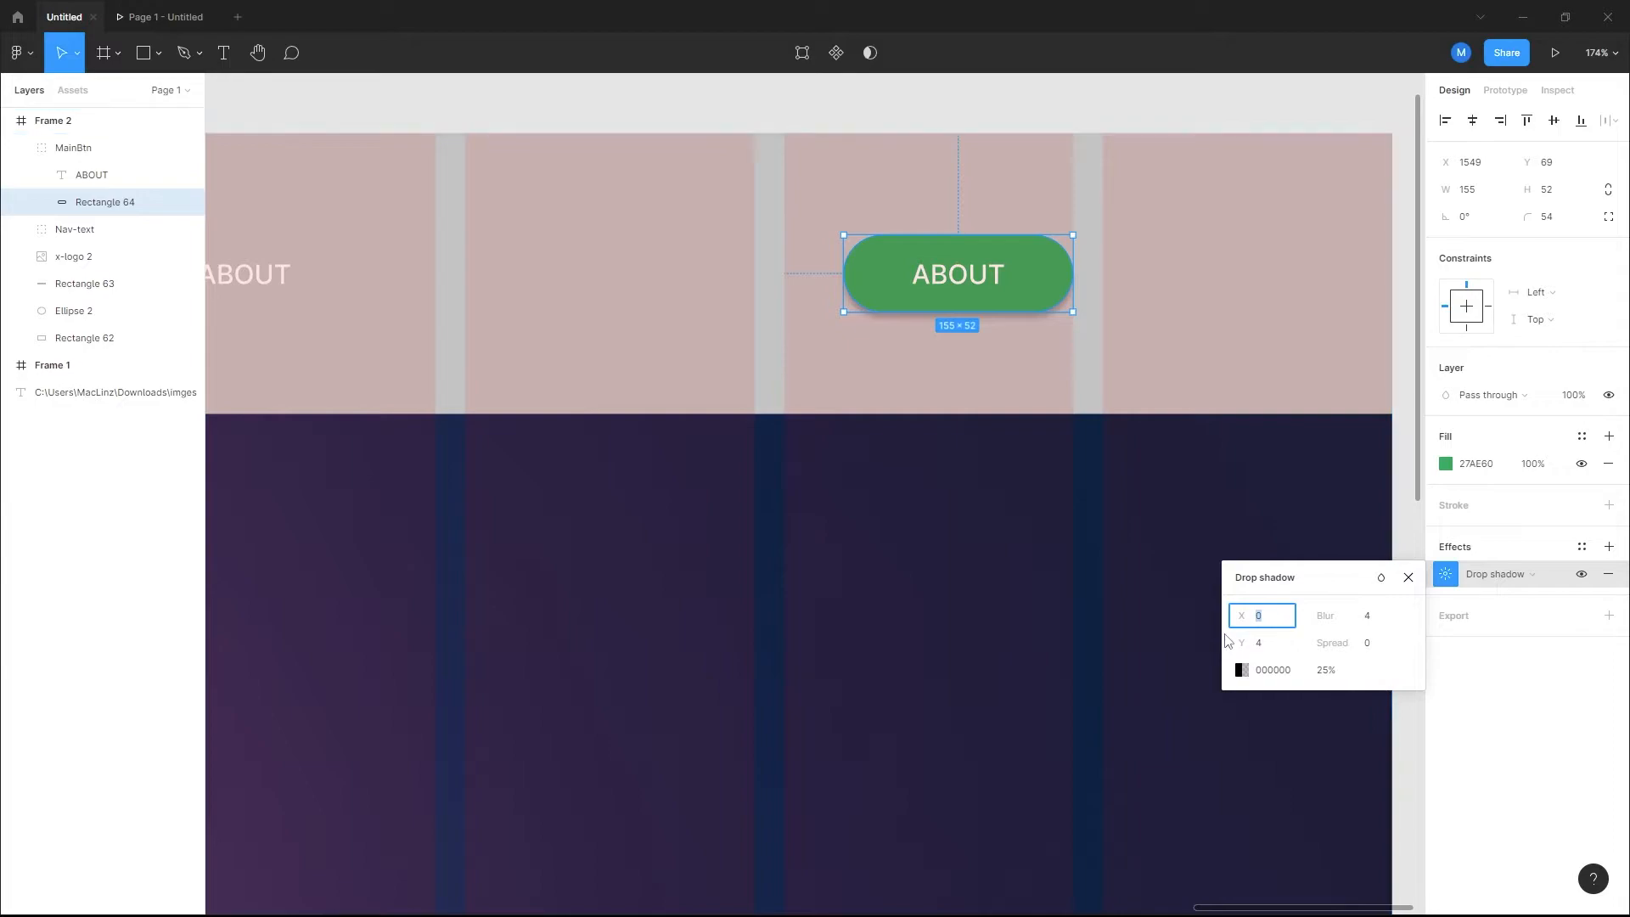
drag(1246, 618, 1271, 626)
text(-2)
click(1265, 651)
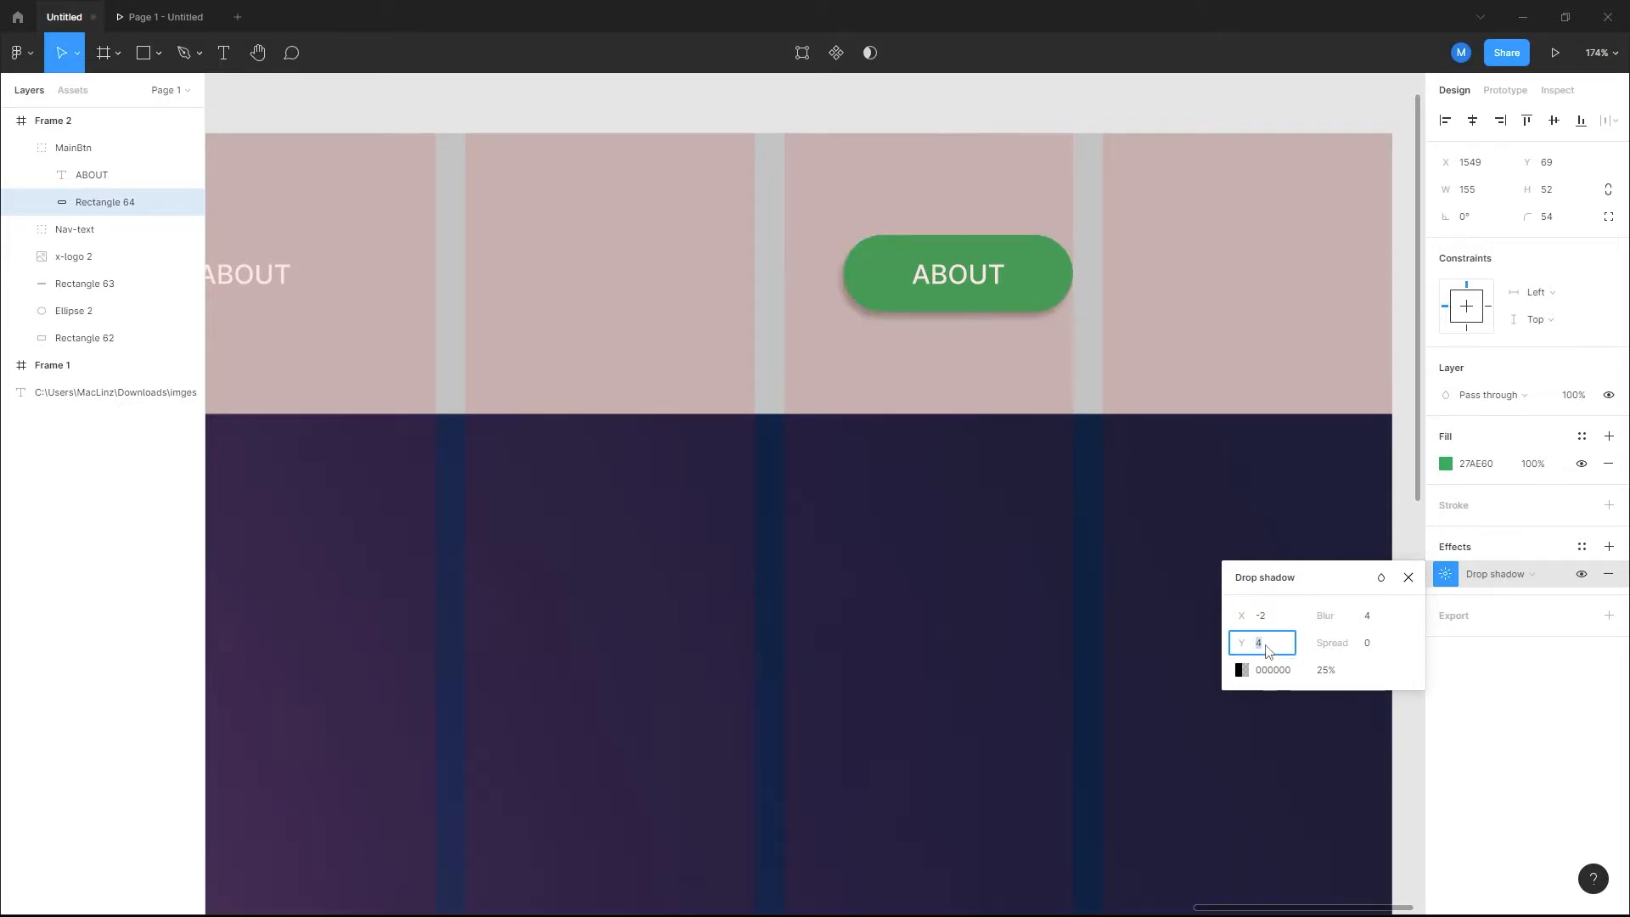
text(-2)
key(Return)
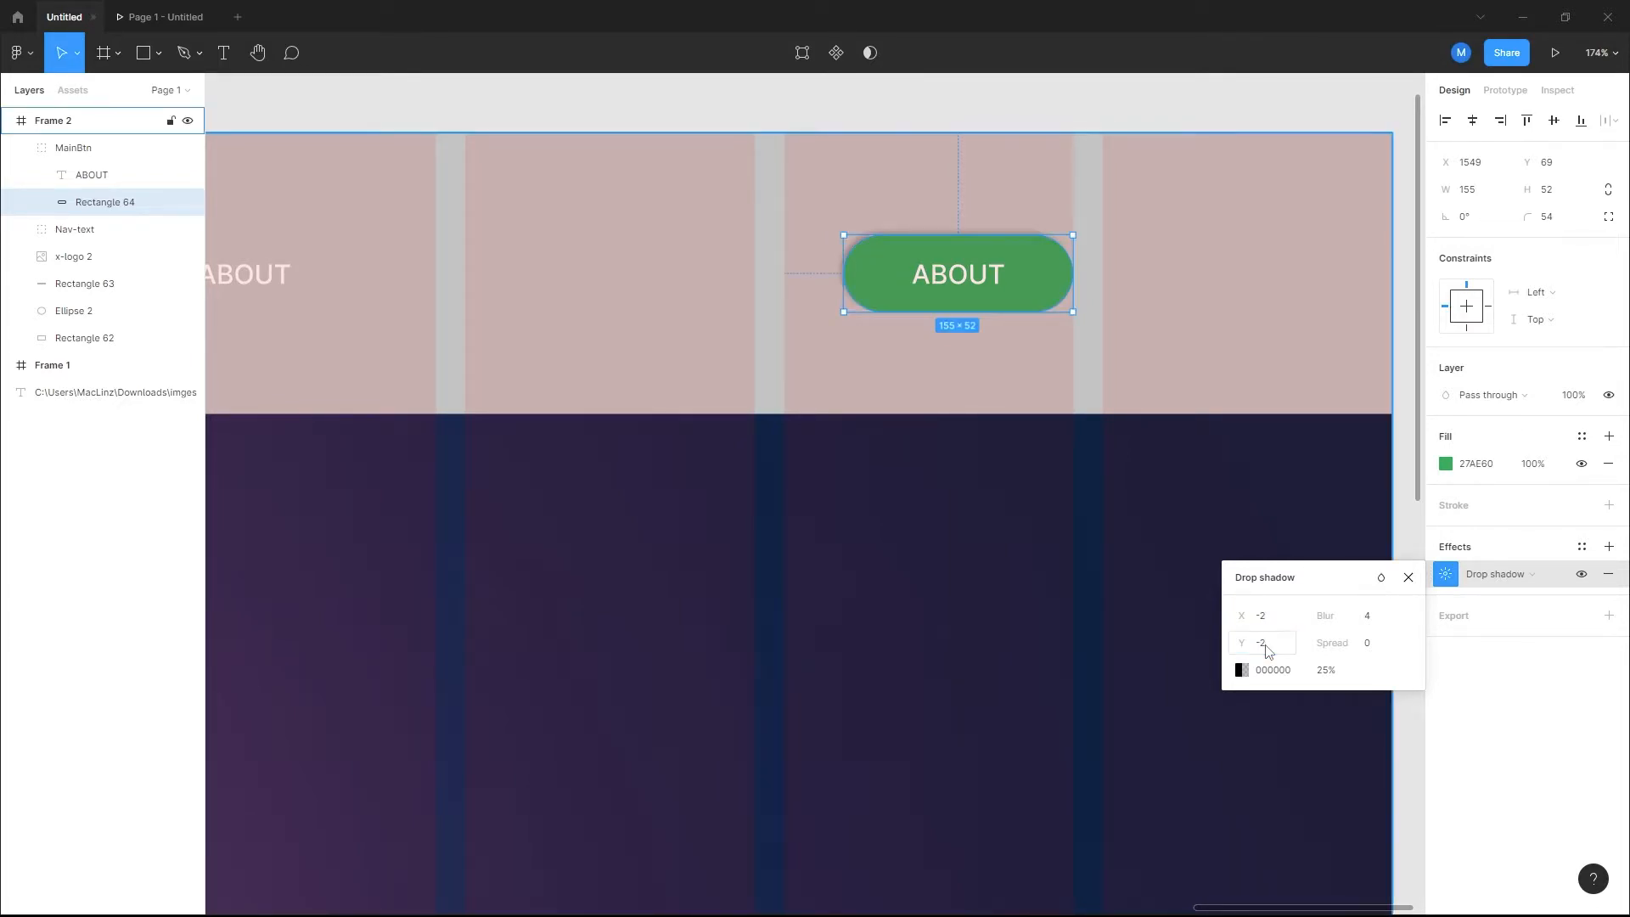
Step: Set the green button's drop shadow to a blur of 0 and an opacity of 100%
click(1365, 617)
text(0)
key(Return)
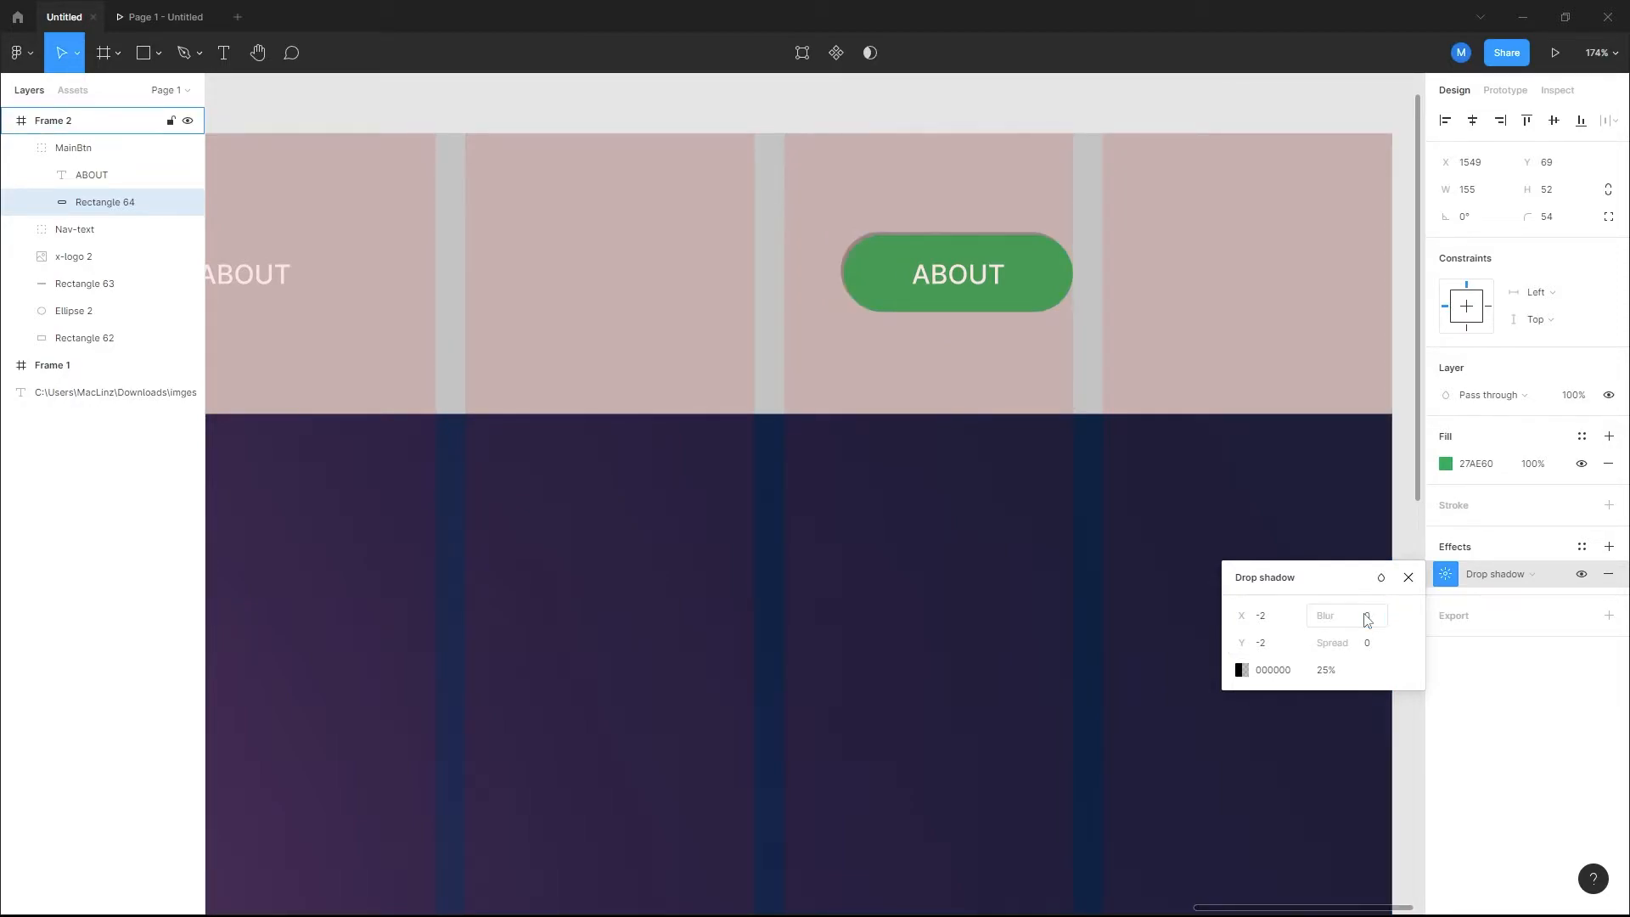
click(1278, 672)
click(1326, 675)
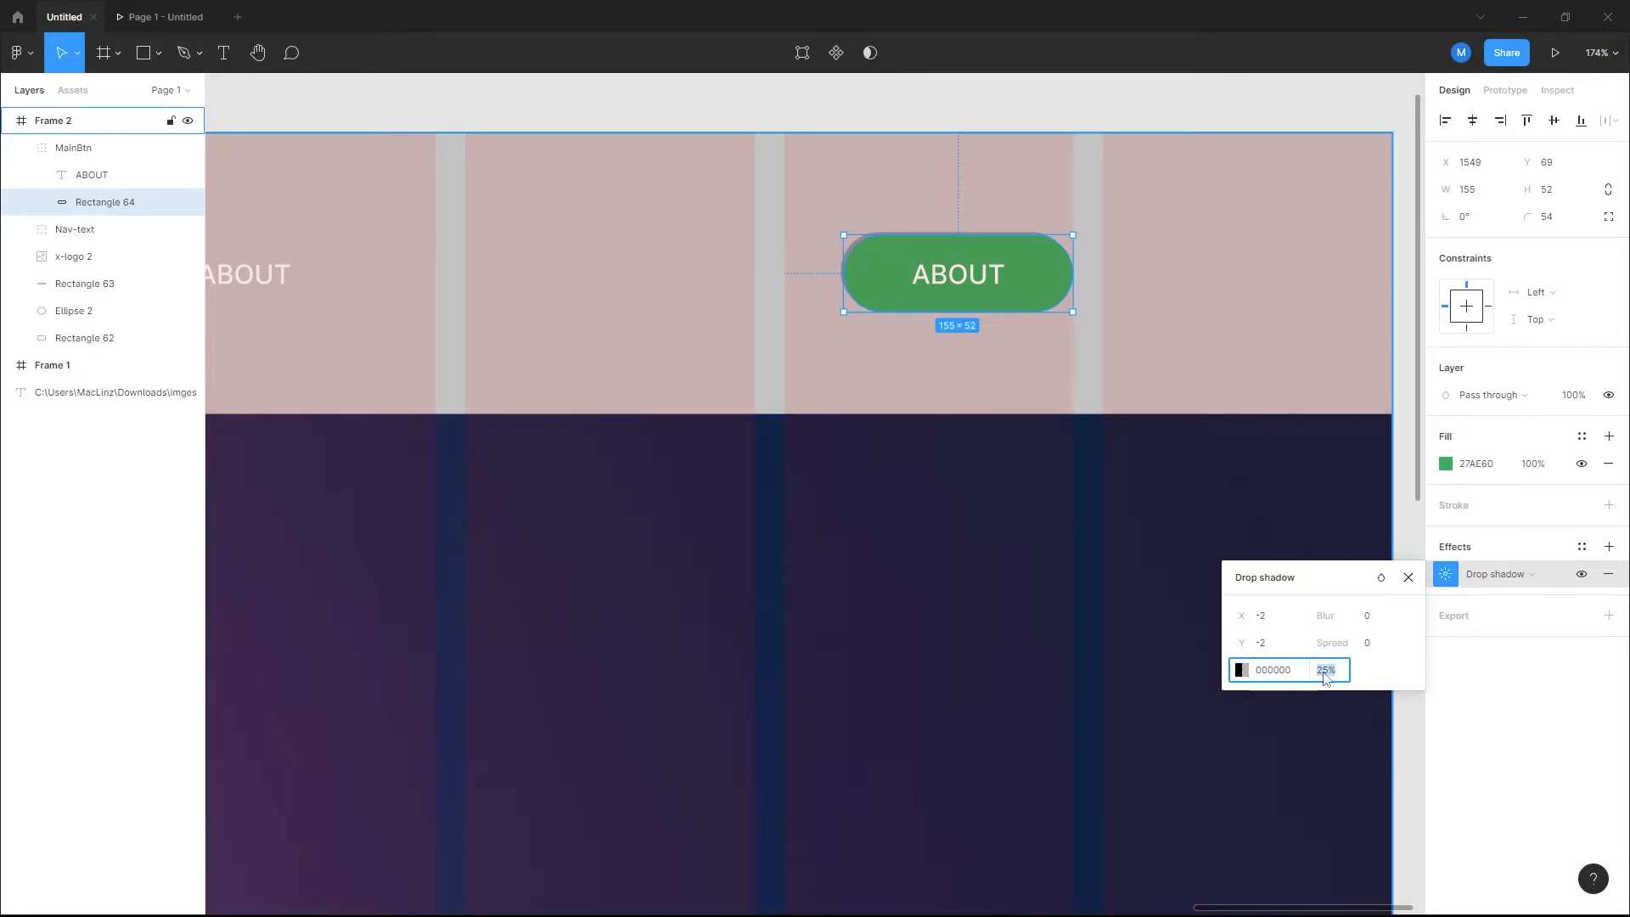
key(shift+Up)
key(shift+Up)
key(shift+Up)
key(shift+Up)
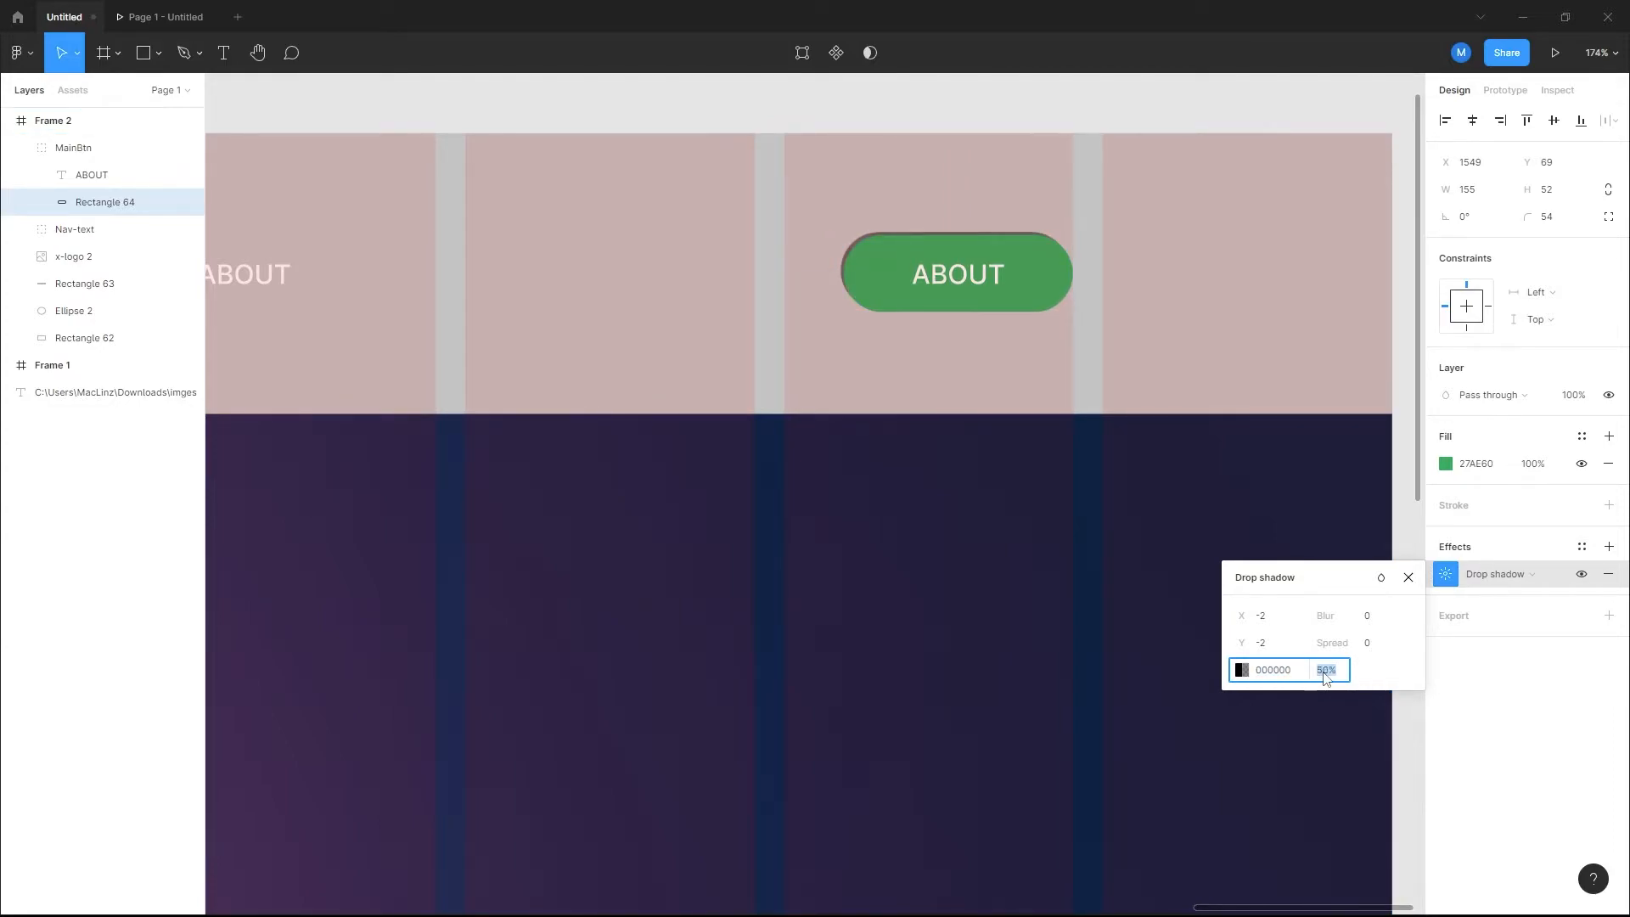
key(shift+Up)
key(shift+Up)
key(shift+Up)
key(shift+Up)
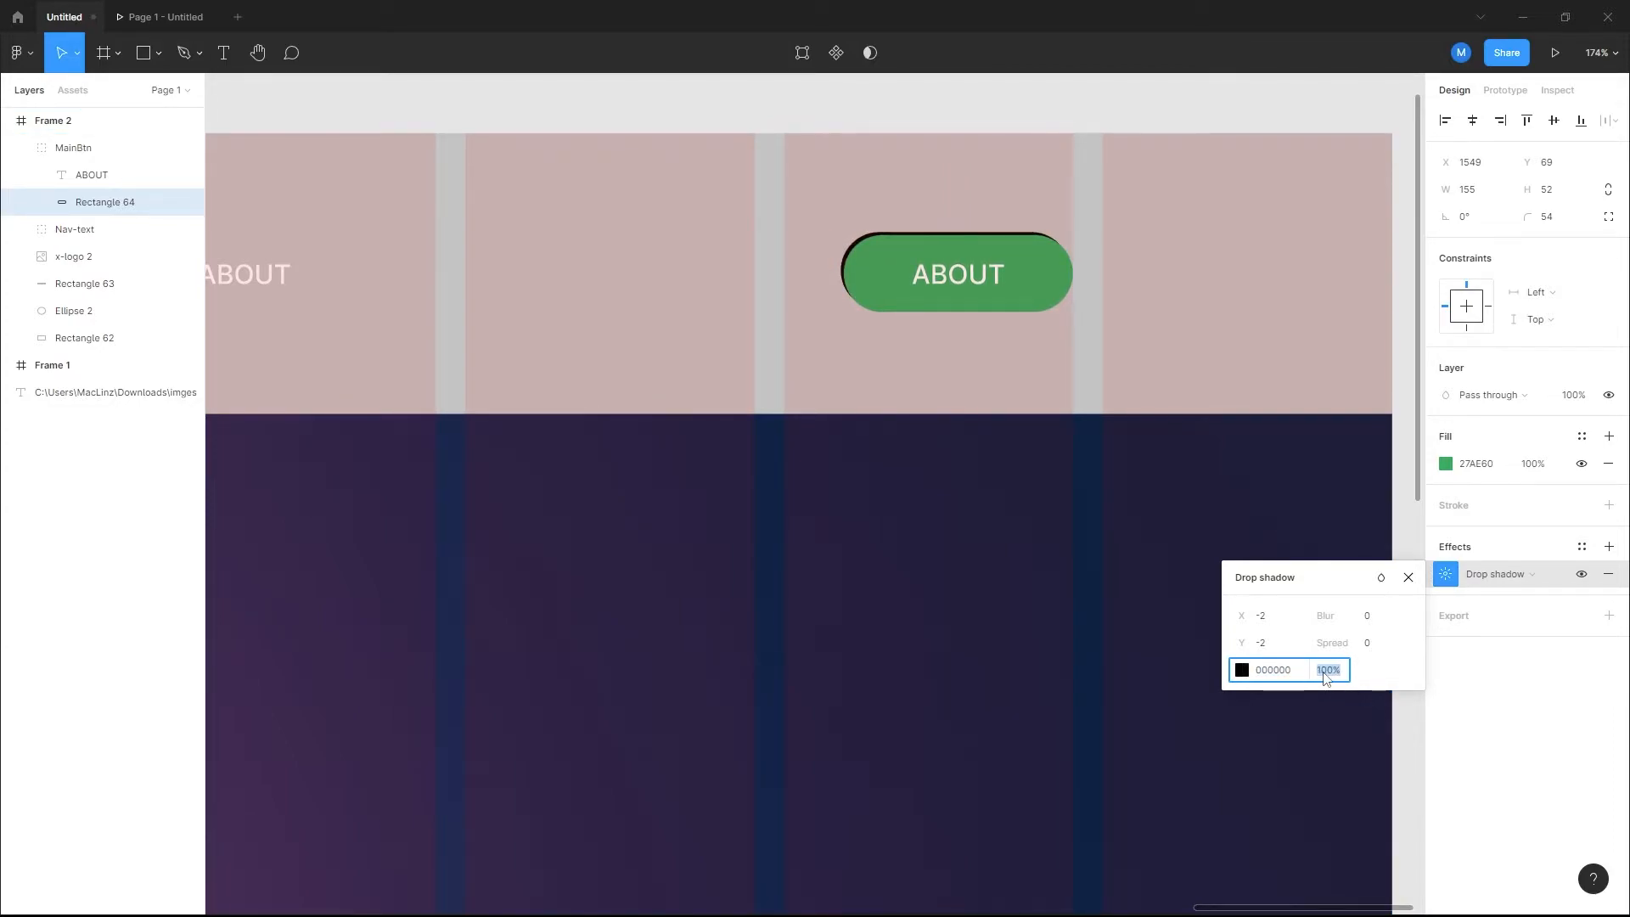
Step: Change the colour of the button's drop shadow to 6BBE92
click(1286, 672)
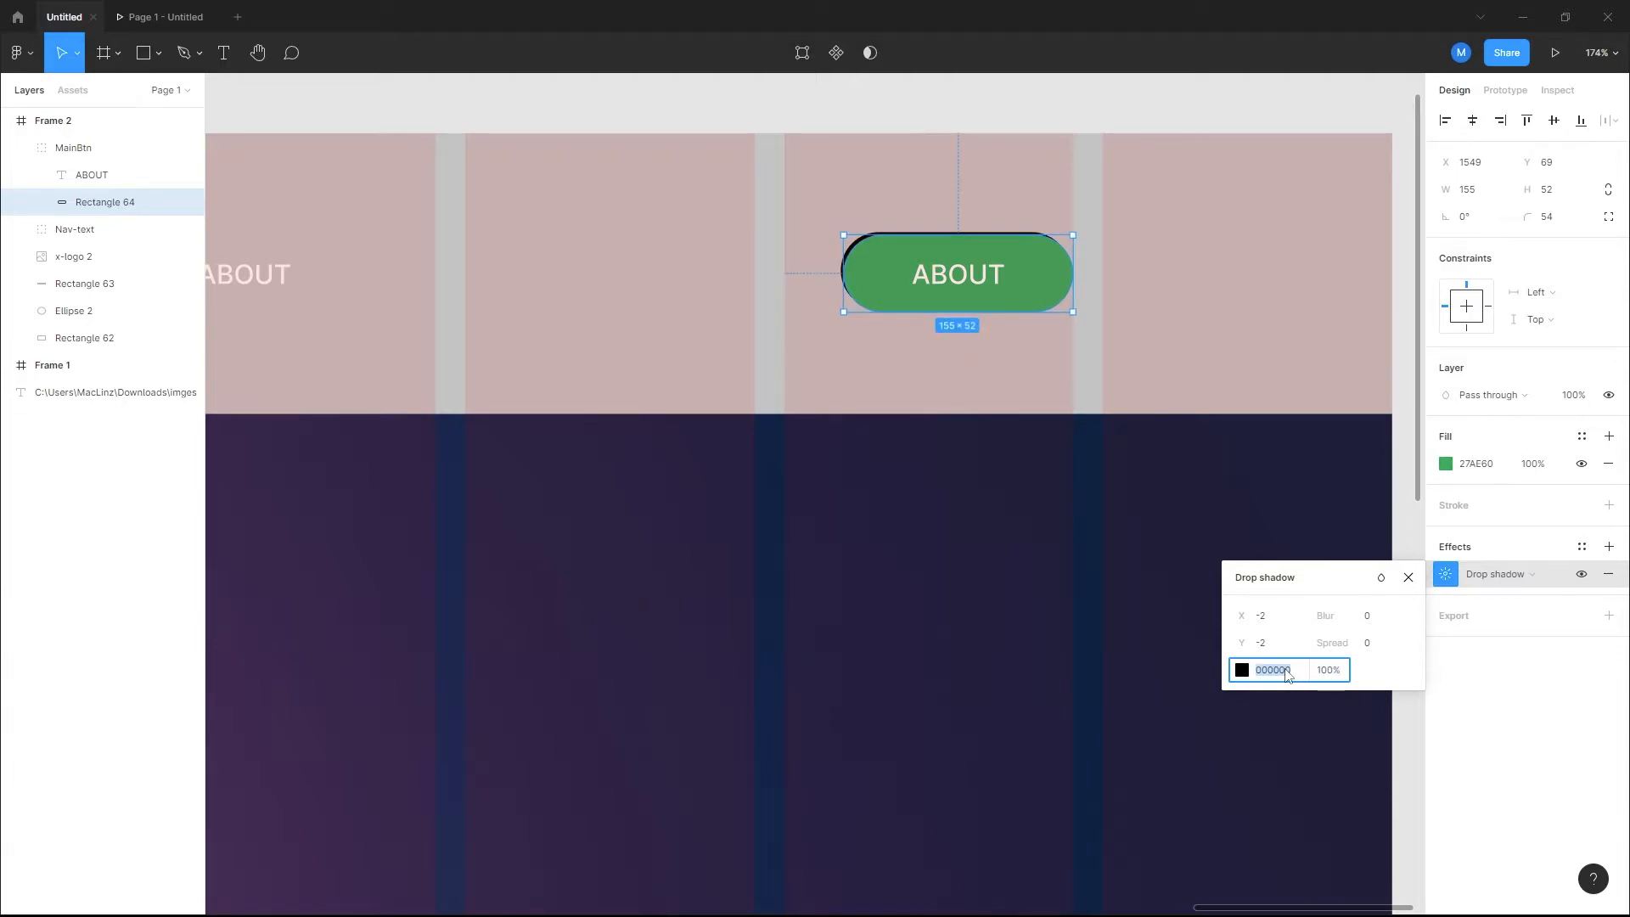
text(6bbe92)
key(Return)
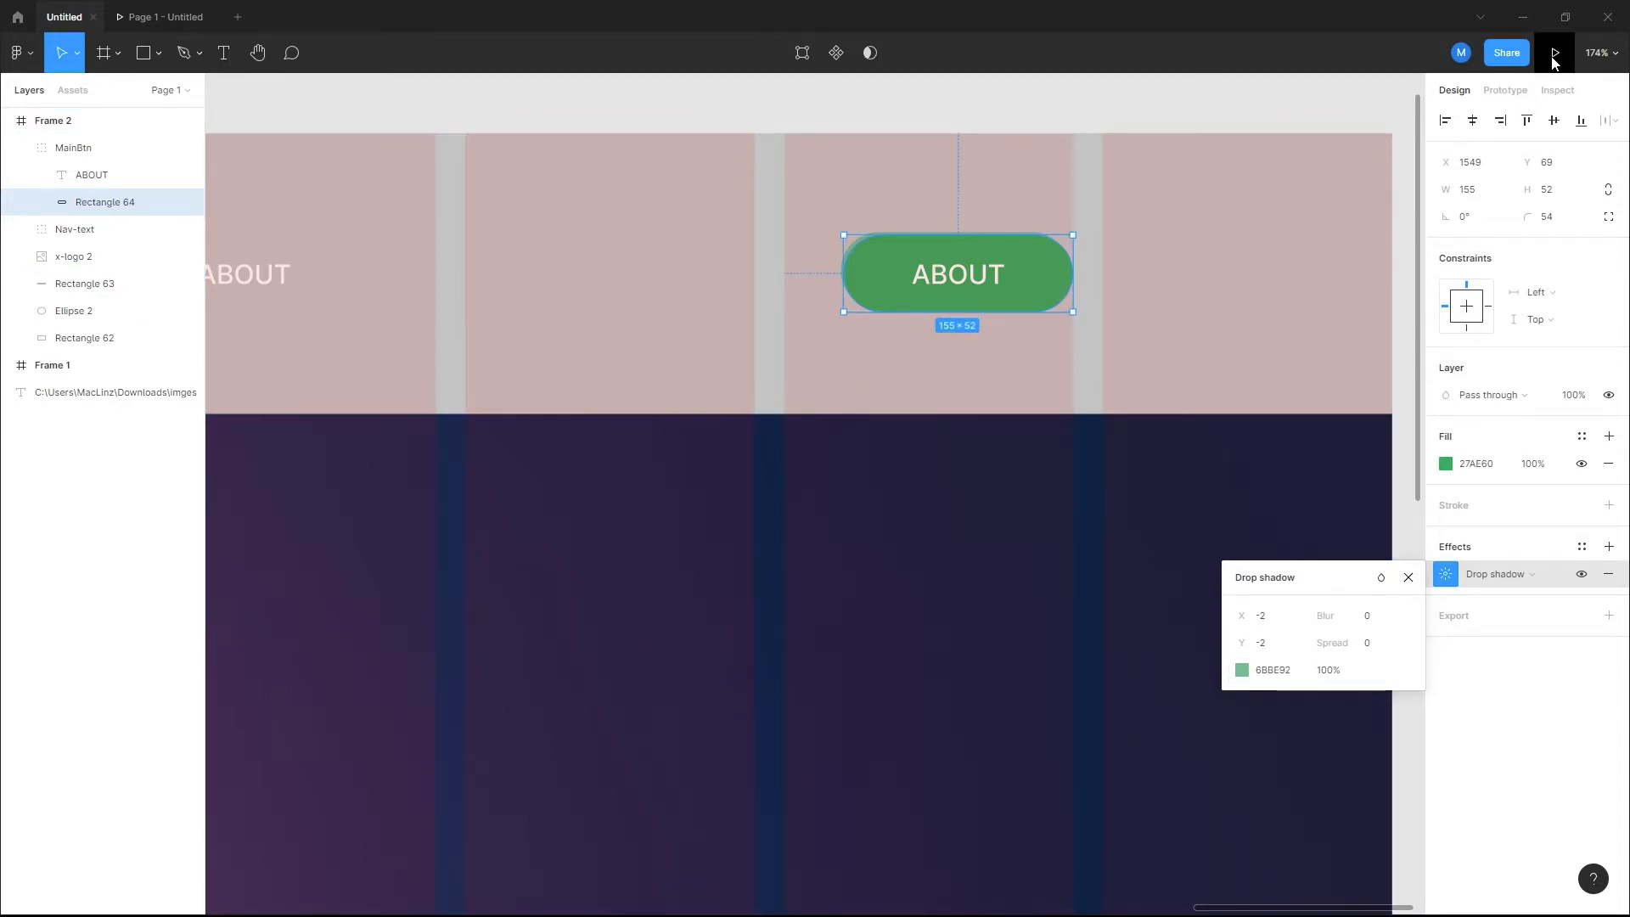
Step: Rename the rectangle behind the header to nav-guide and hide its fill
click(1225, 380)
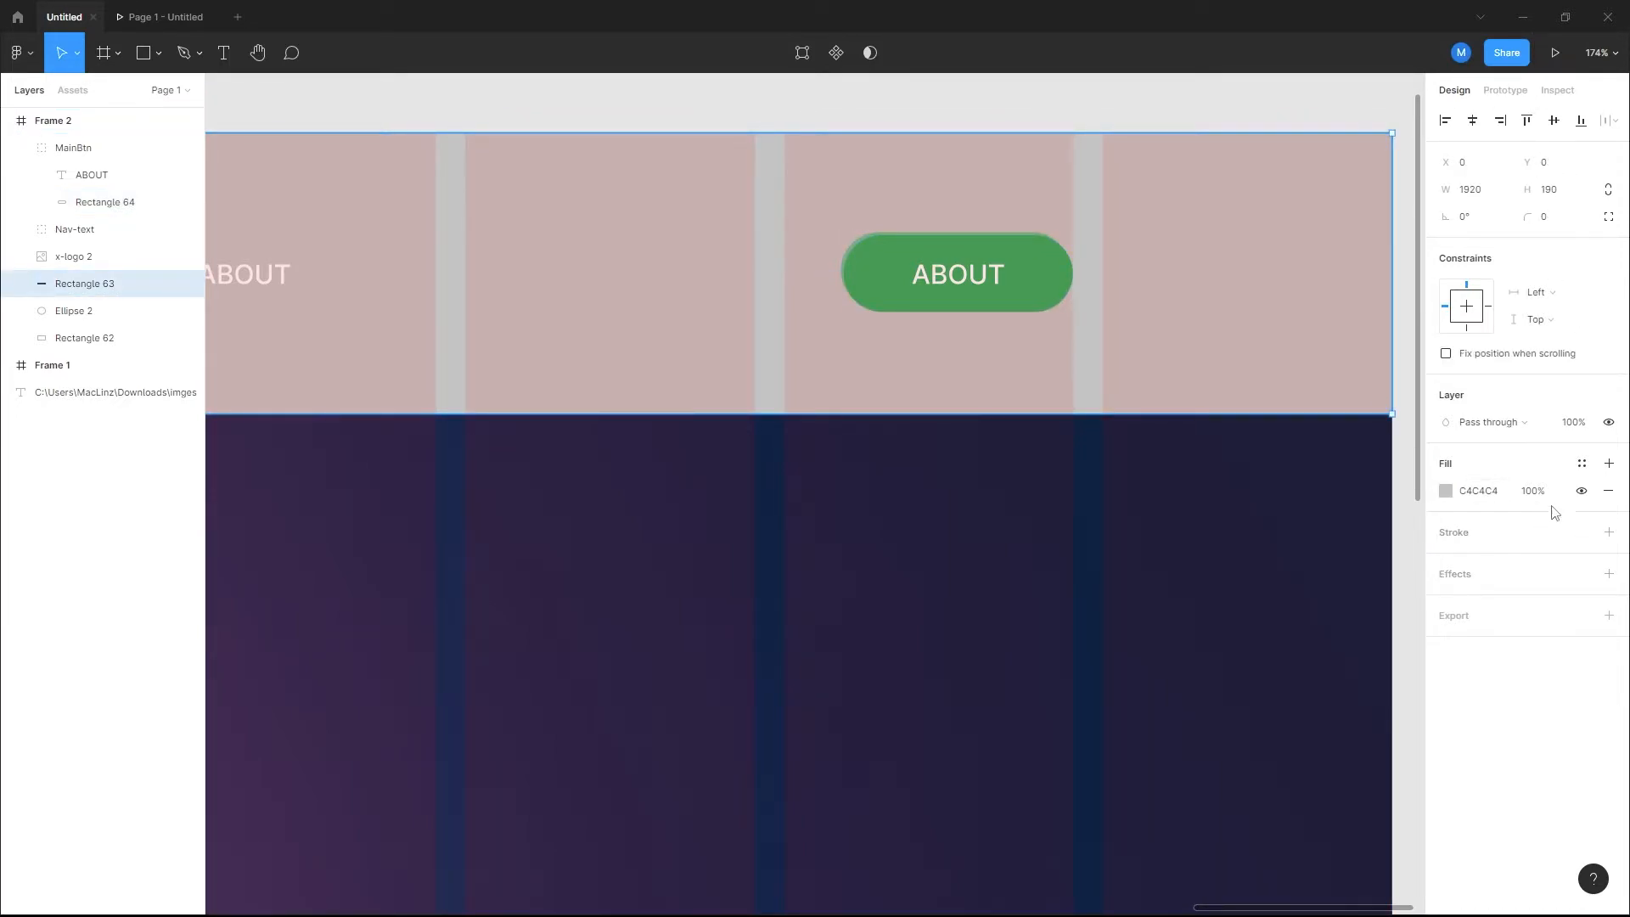
scroll(622, 451, up, 1)
double_click(84, 285)
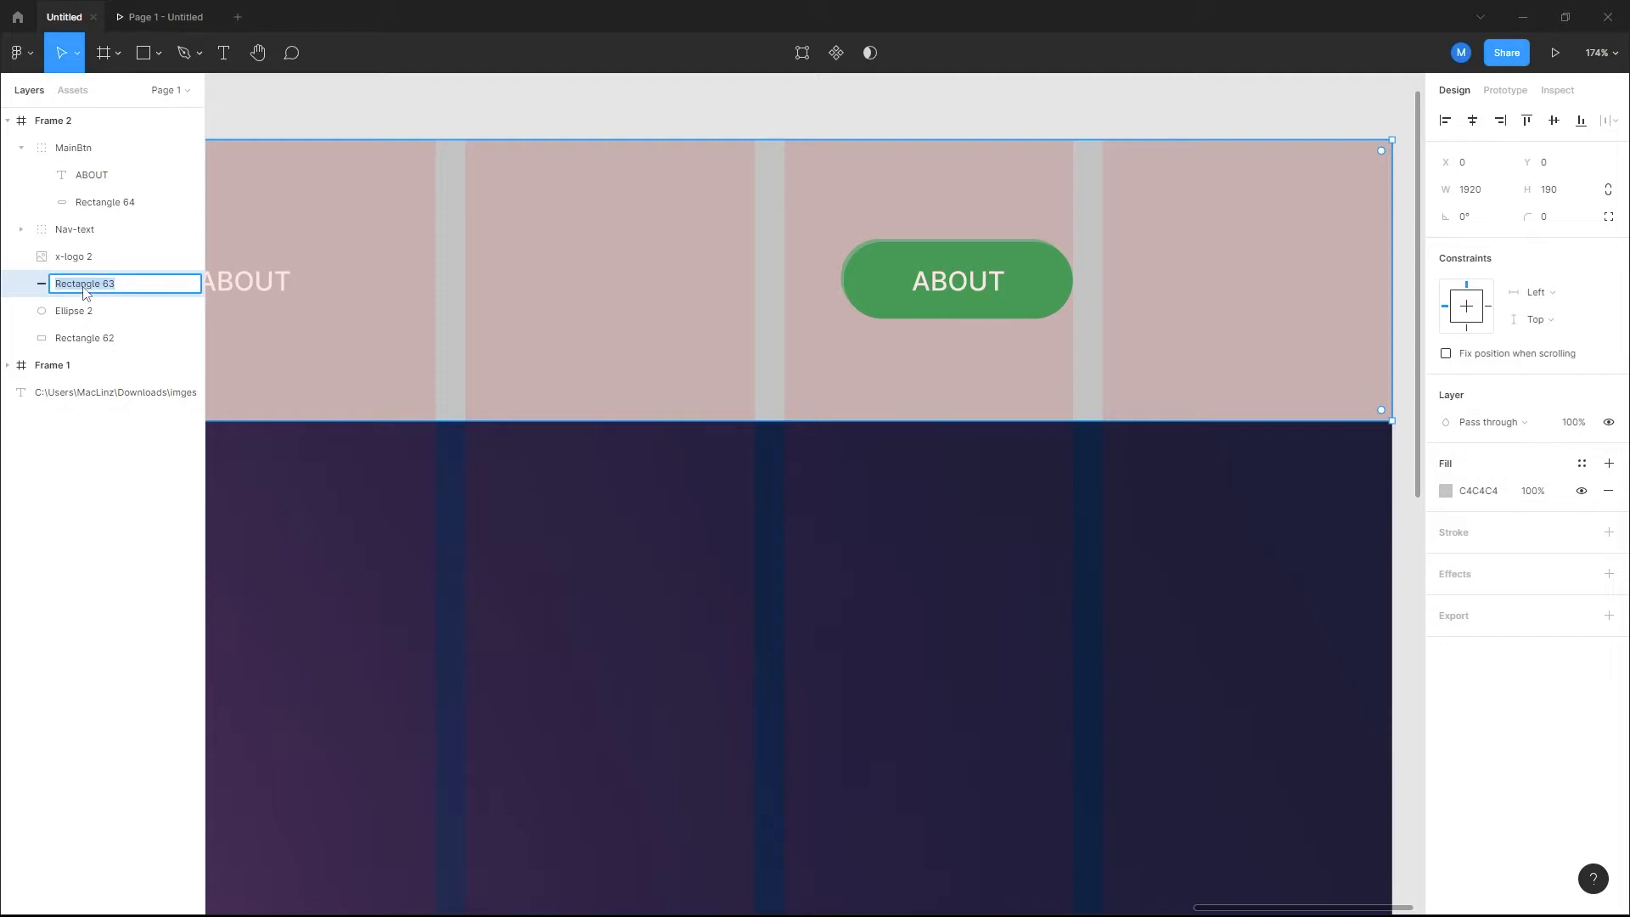
text(nav-guide)
key(Return)
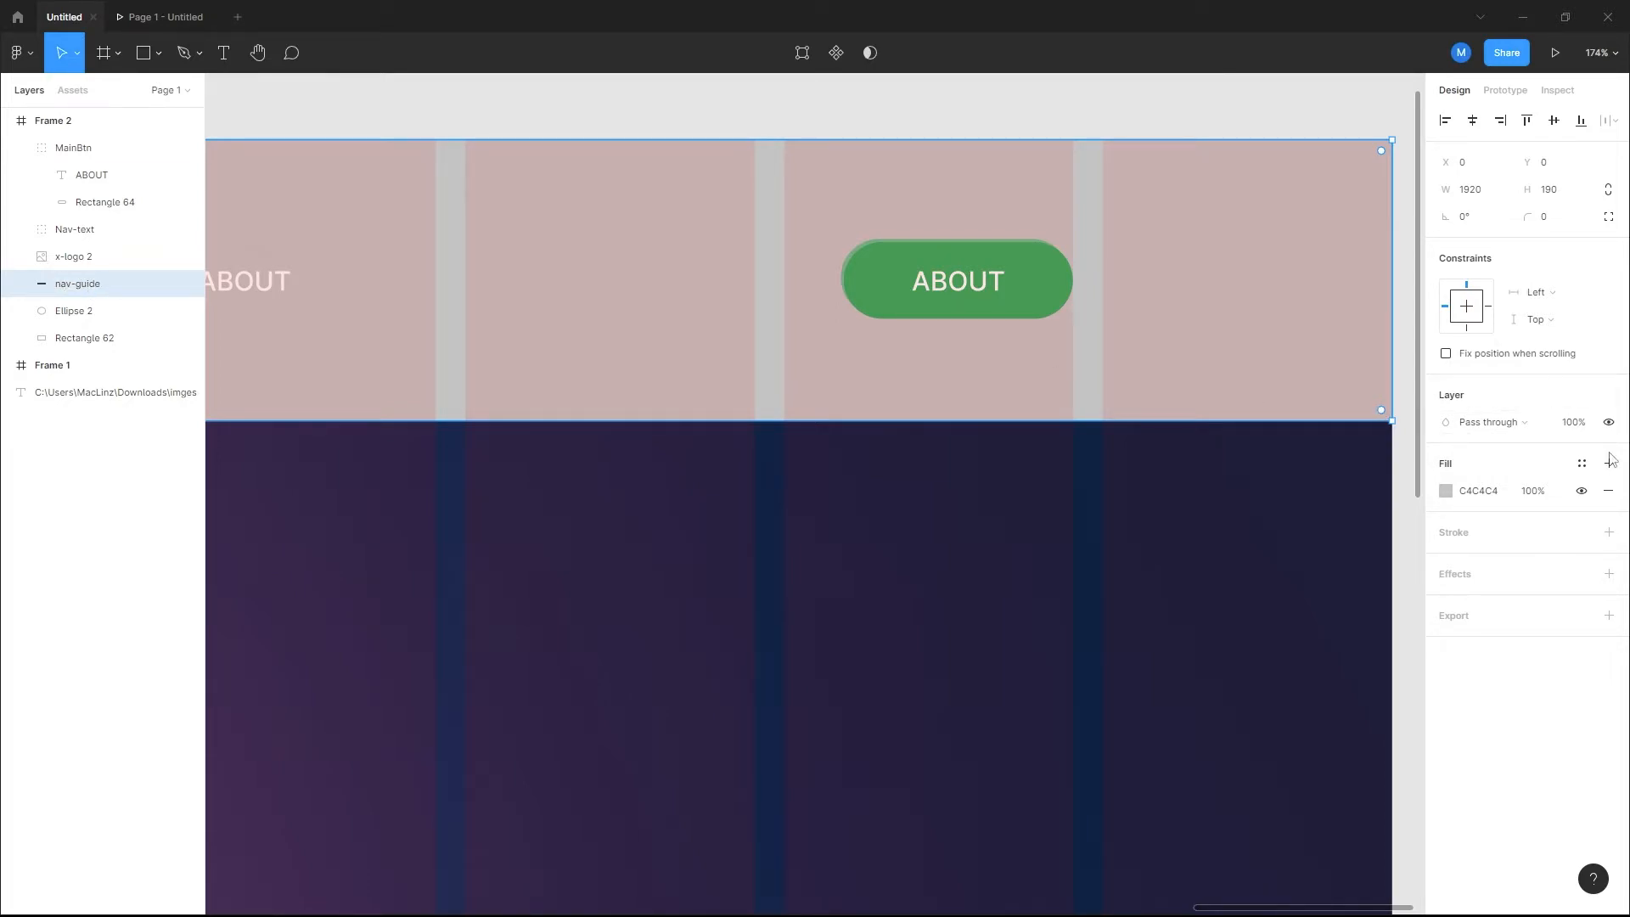
click(1583, 491)
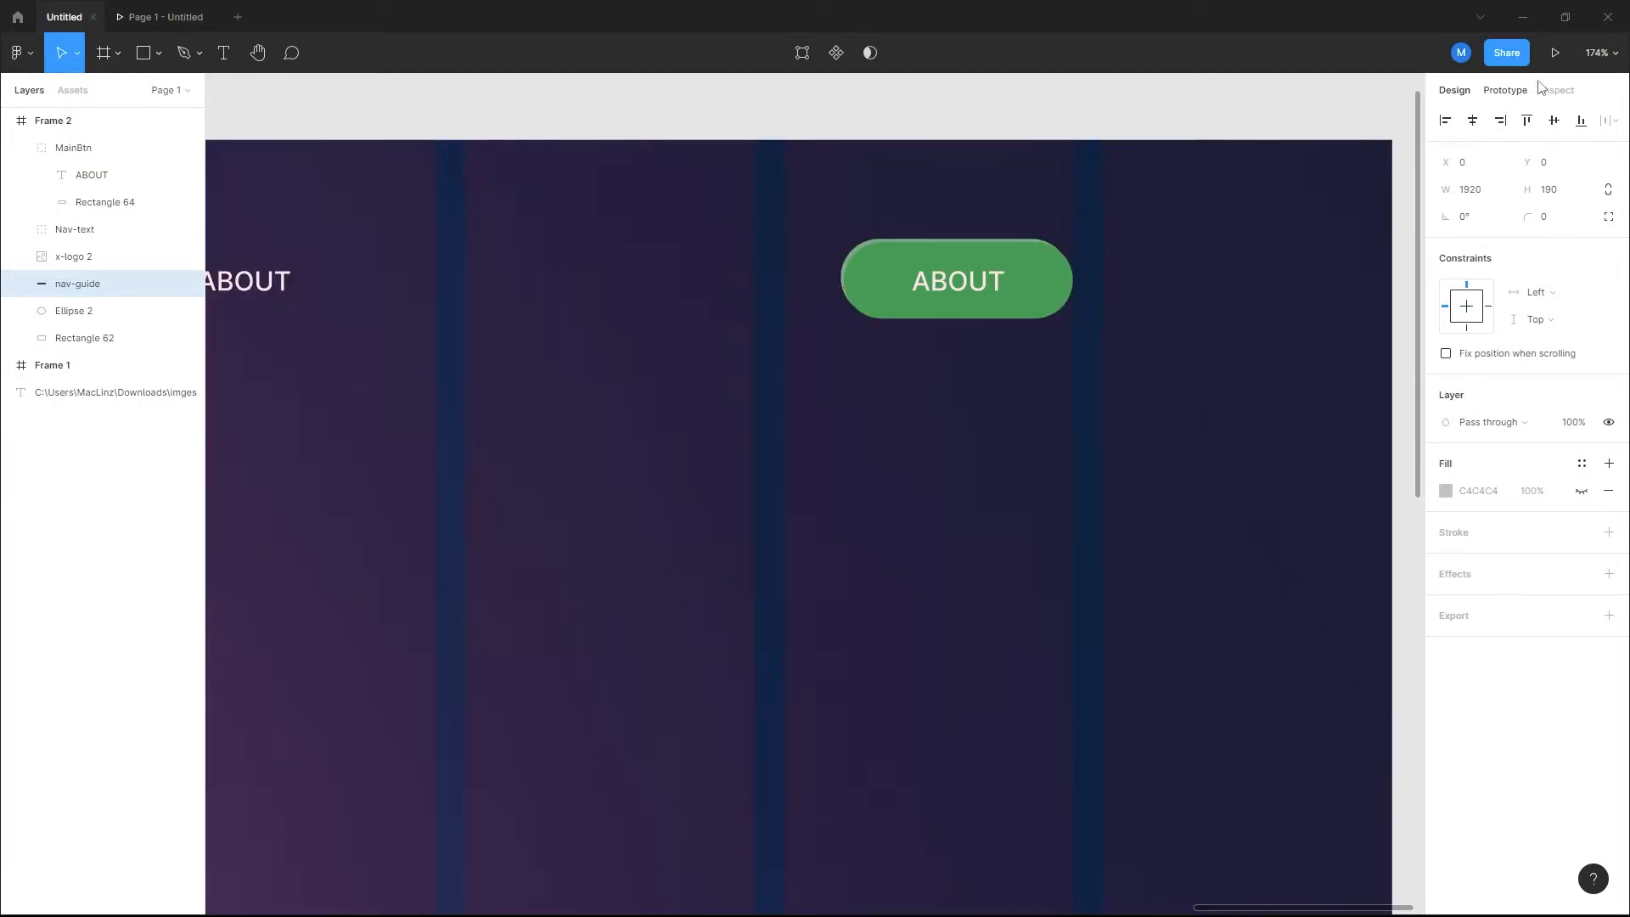
Step: Preview the page in presentation mode, trying the Fit to screen, Fill screen and Actual size scaling, and return to the design file
click(1555, 52)
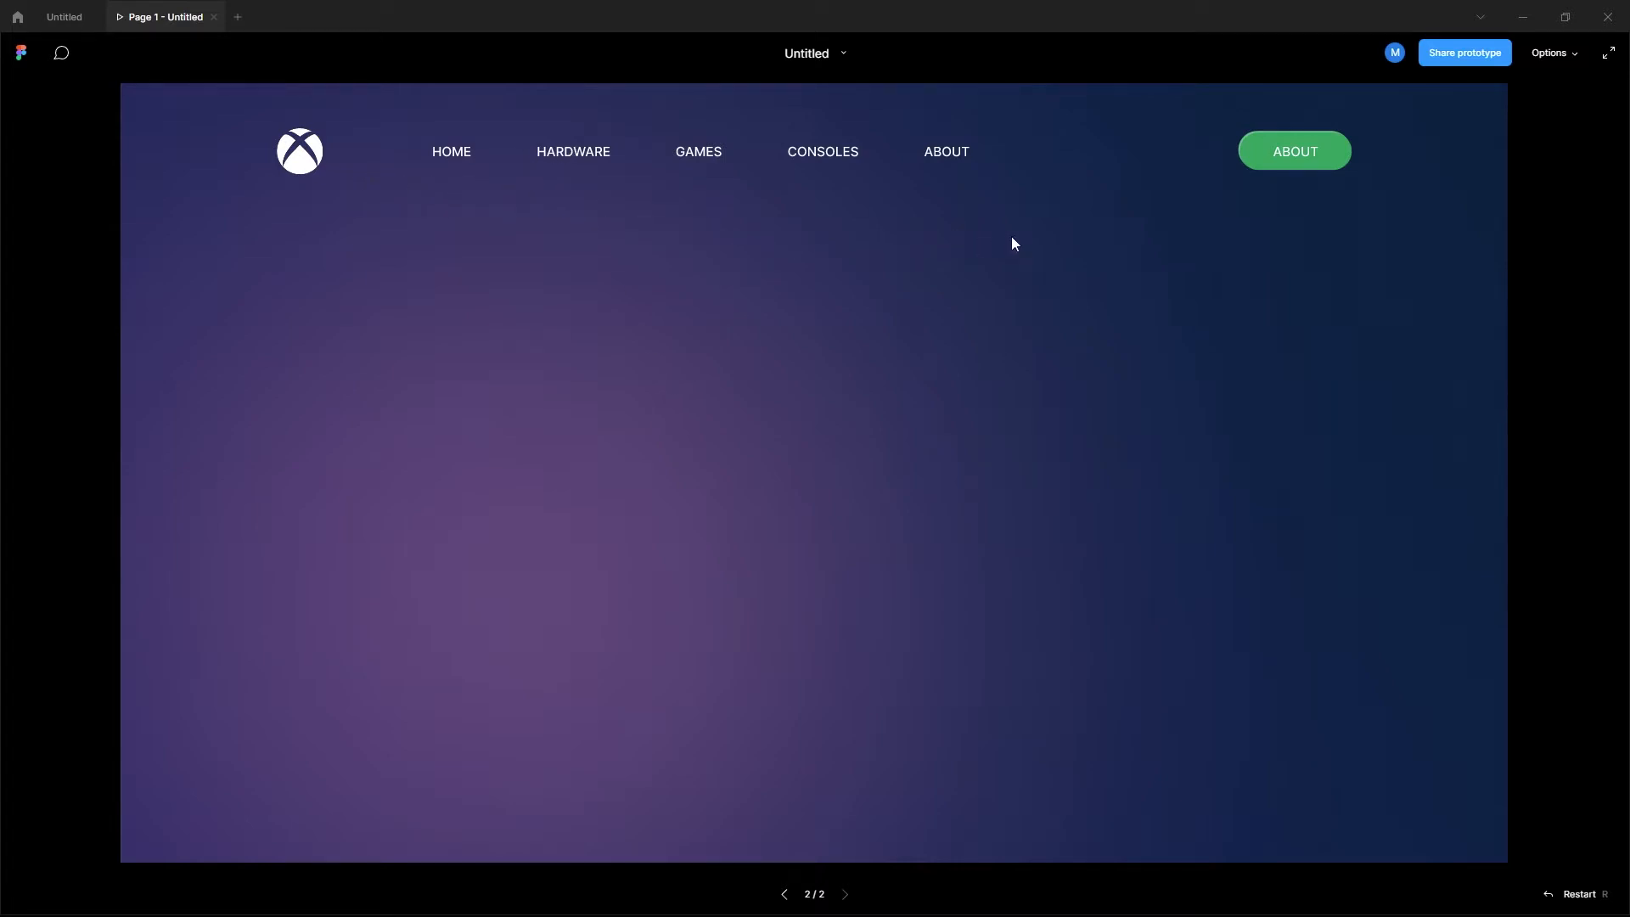
click(1561, 57)
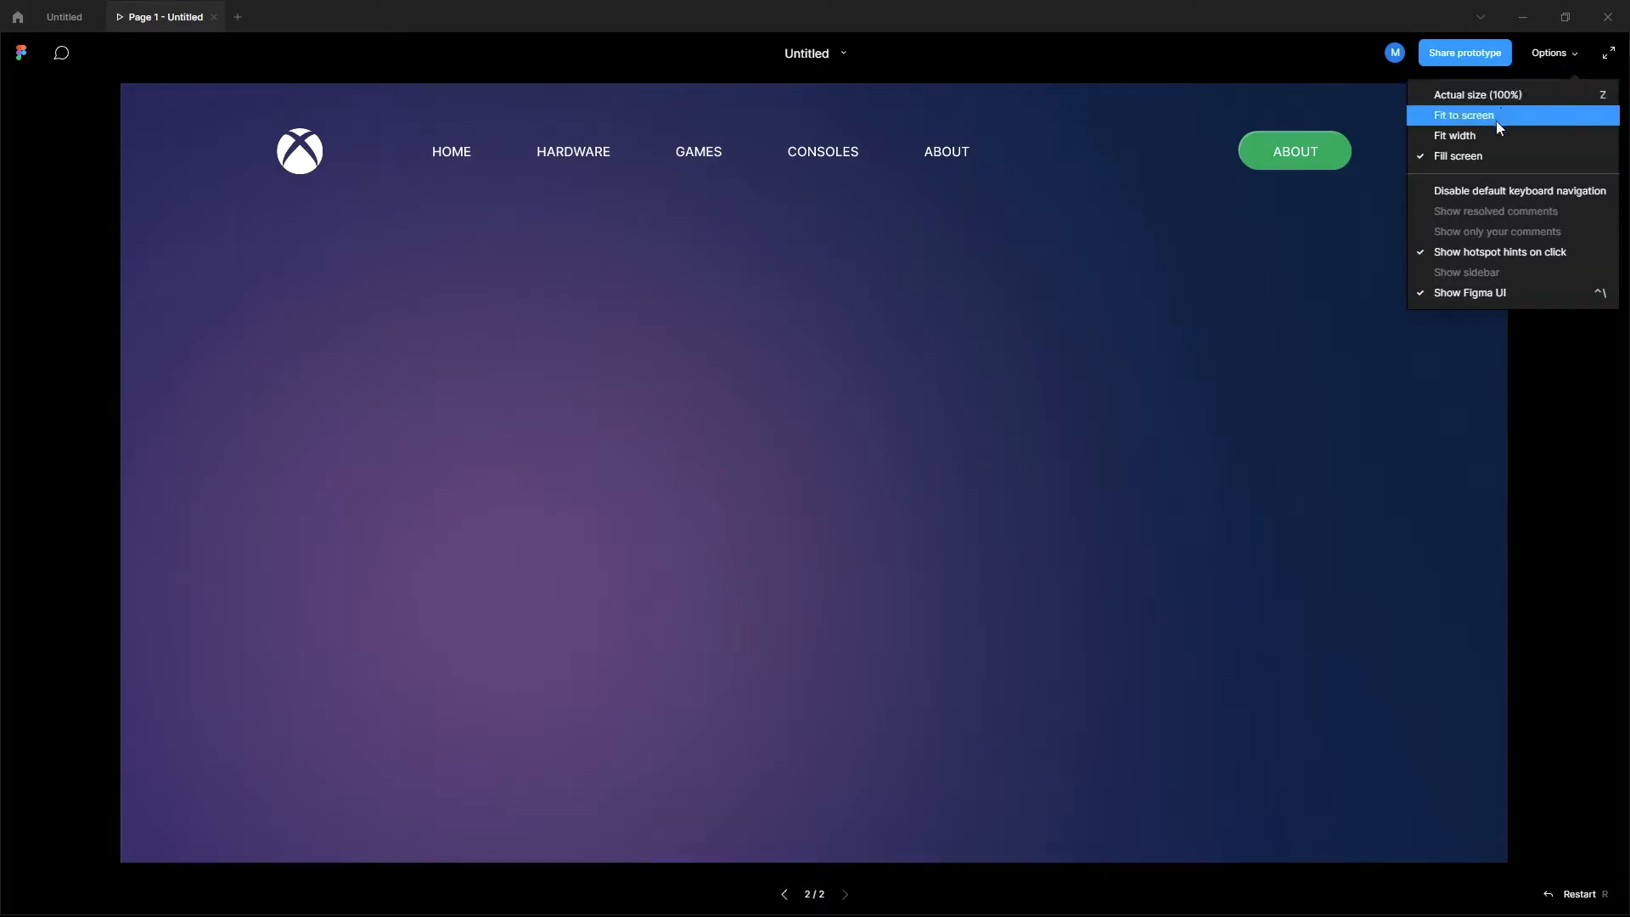
click(1491, 121)
click(1546, 68)
click(1499, 155)
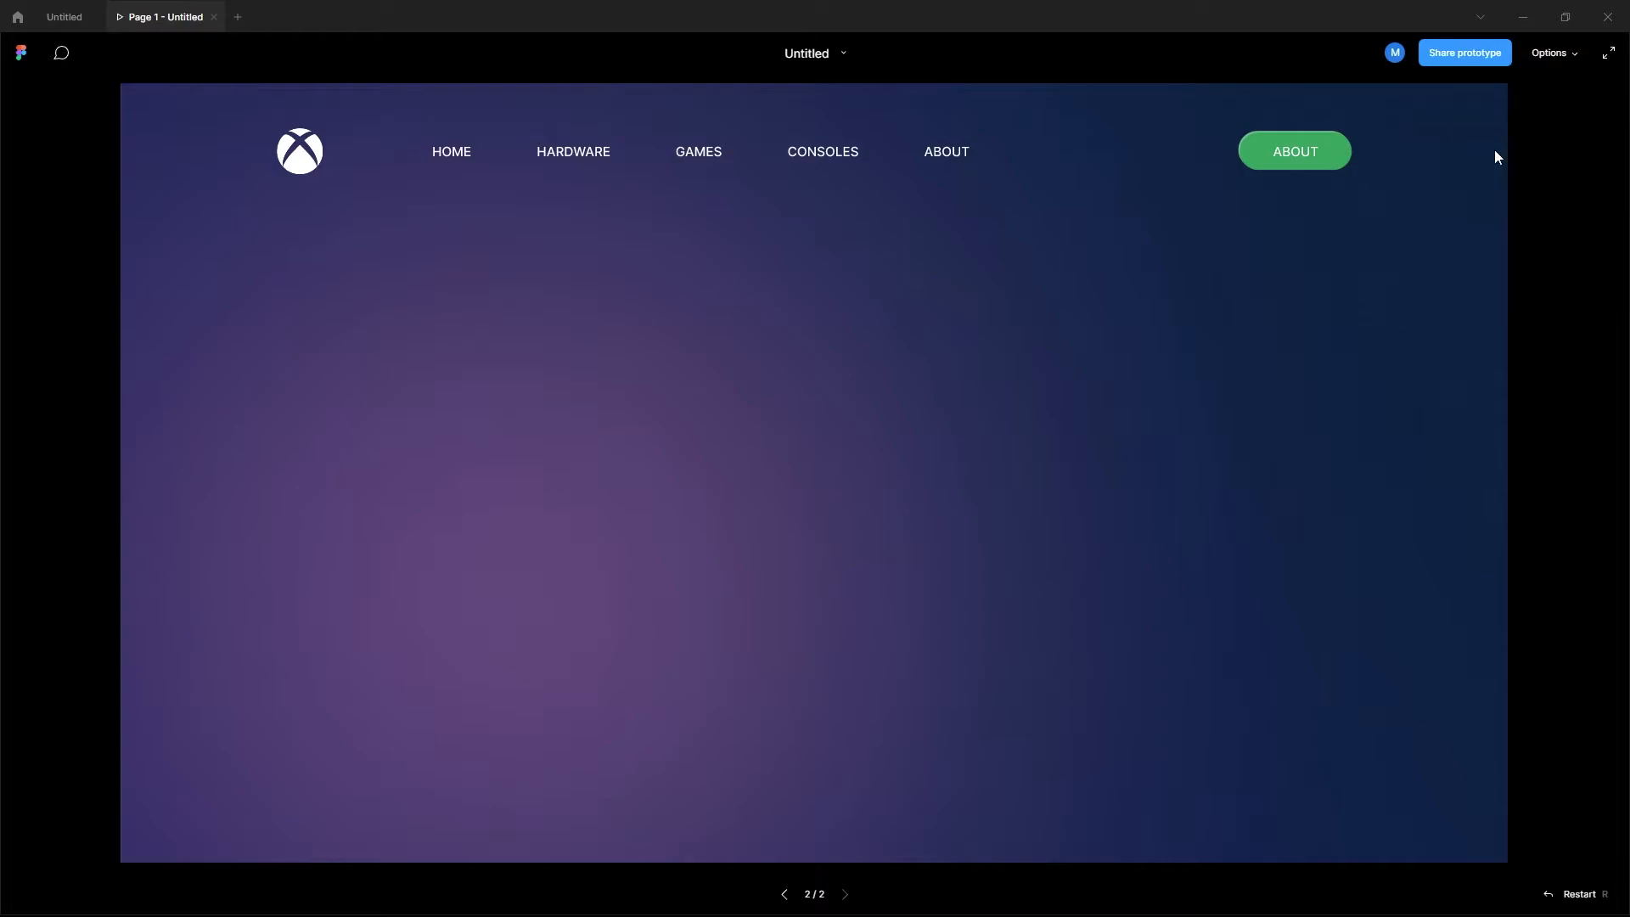
click(1554, 54)
click(1523, 100)
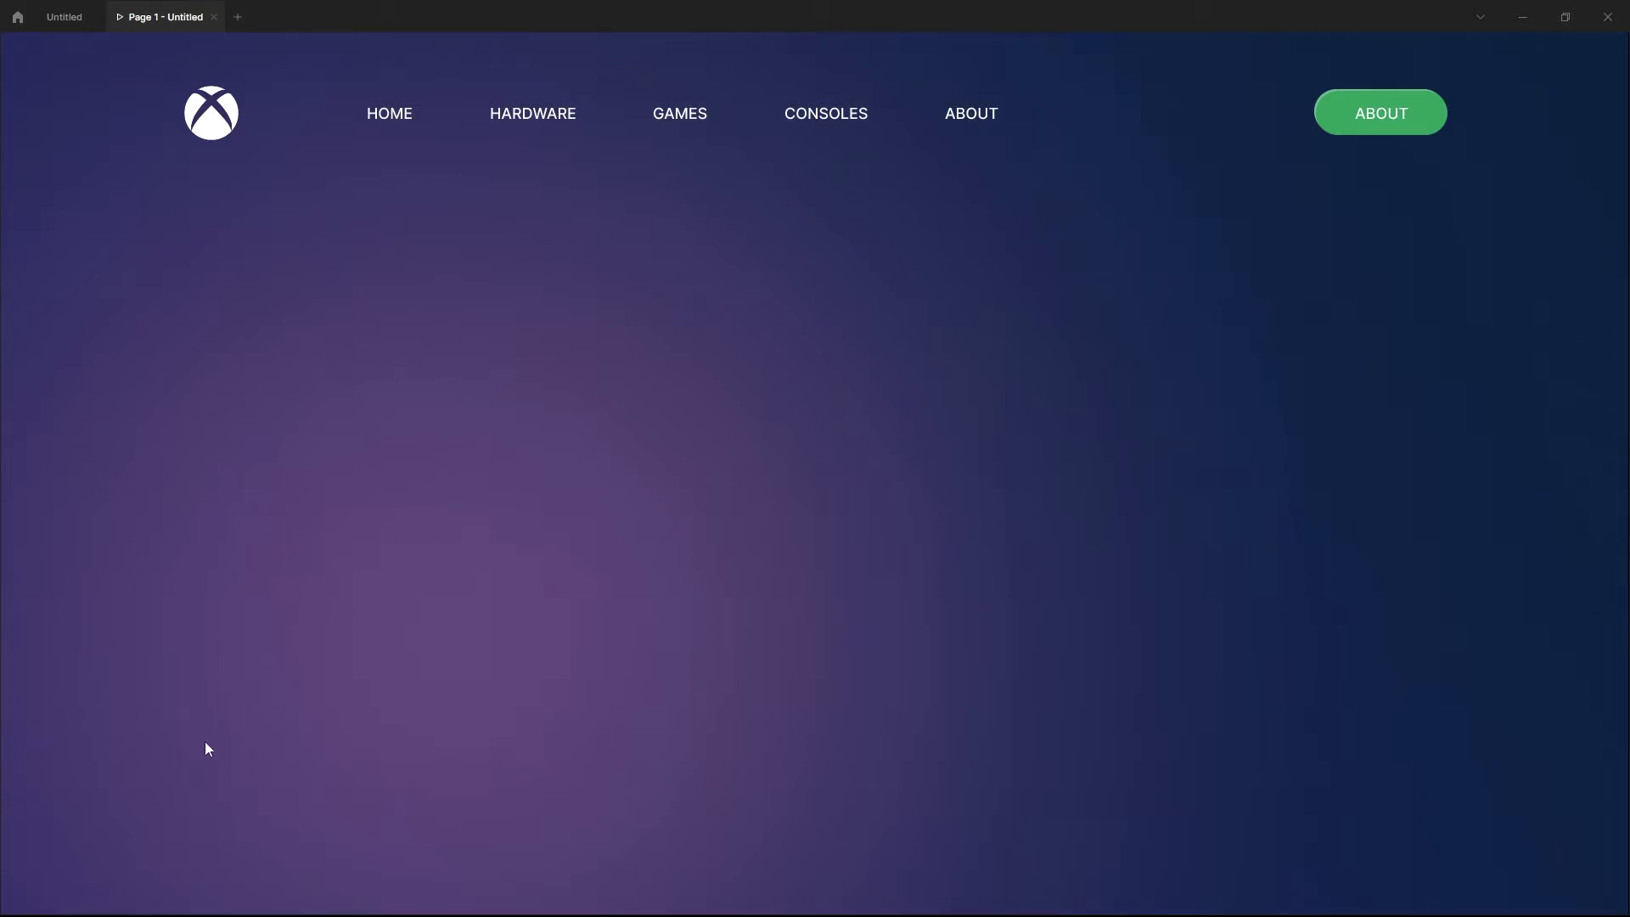
click(64, 17)
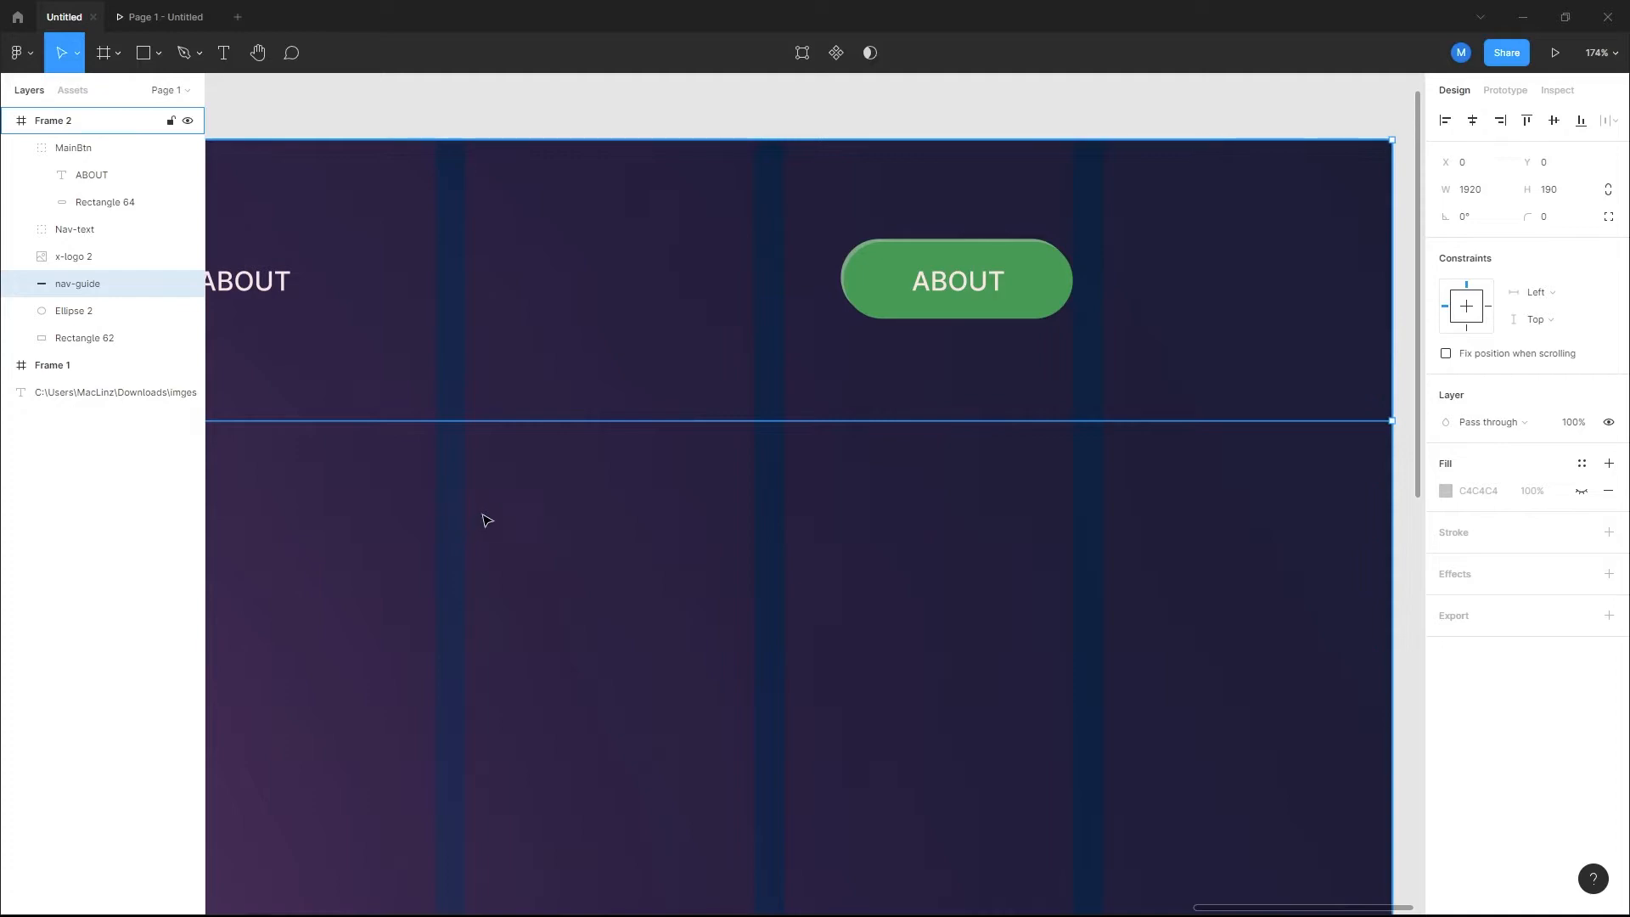
Step: Try the blurred pink ellipse in the frame's lower-left corner at X -33, Y 540, and preview the page
scroll(476, 535, down, 5)
click(539, 473)
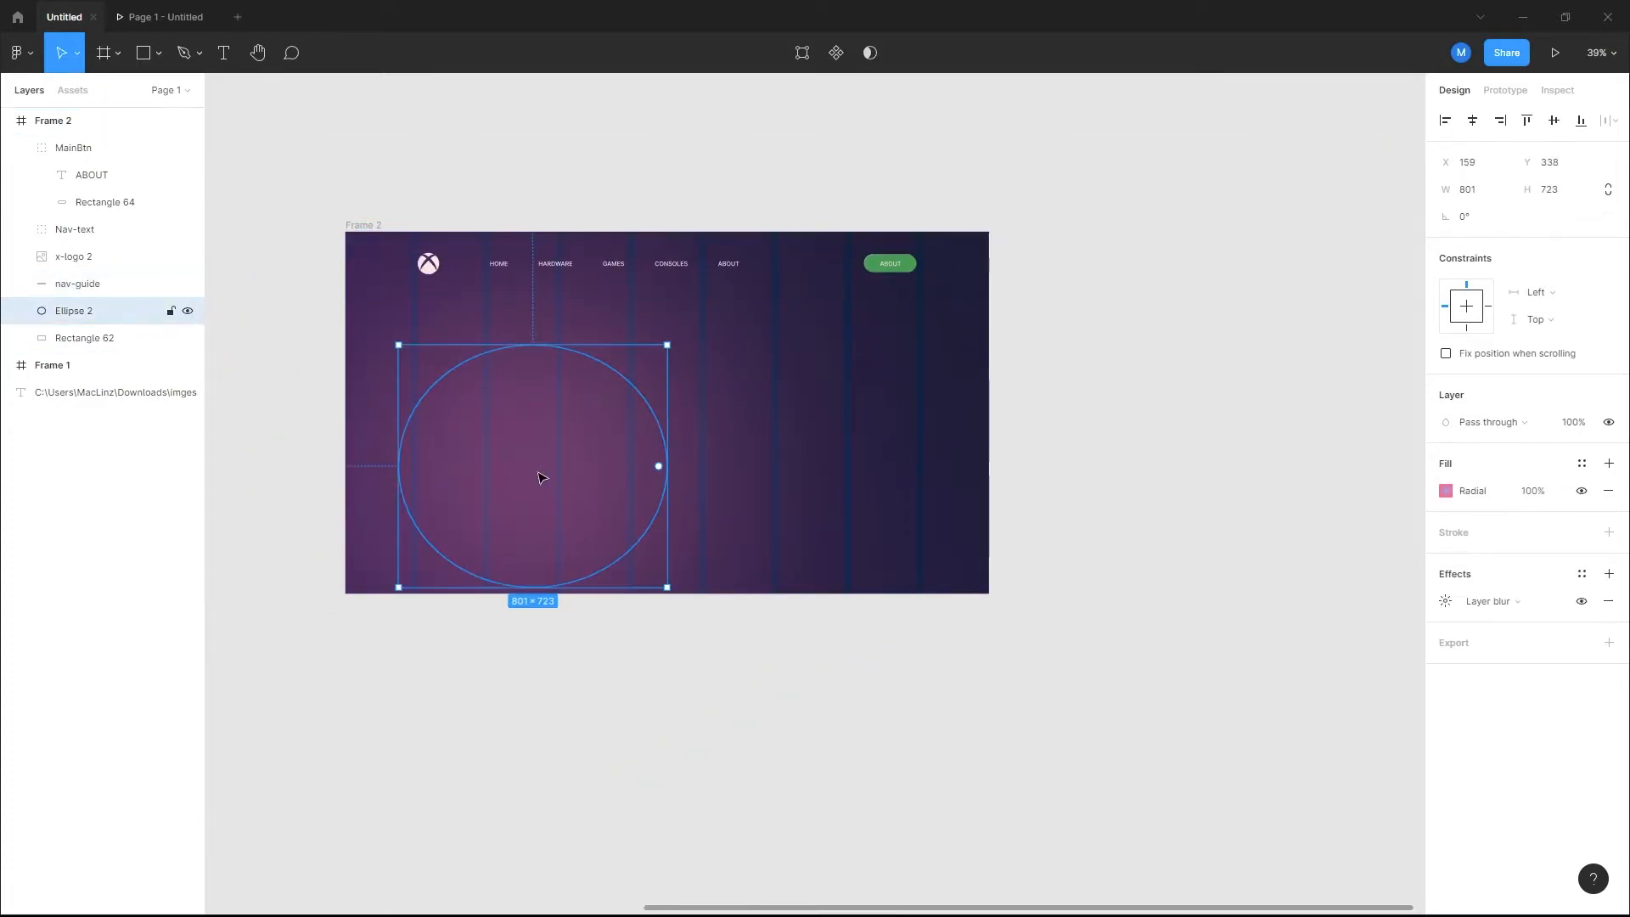
drag(489, 497, 463, 541)
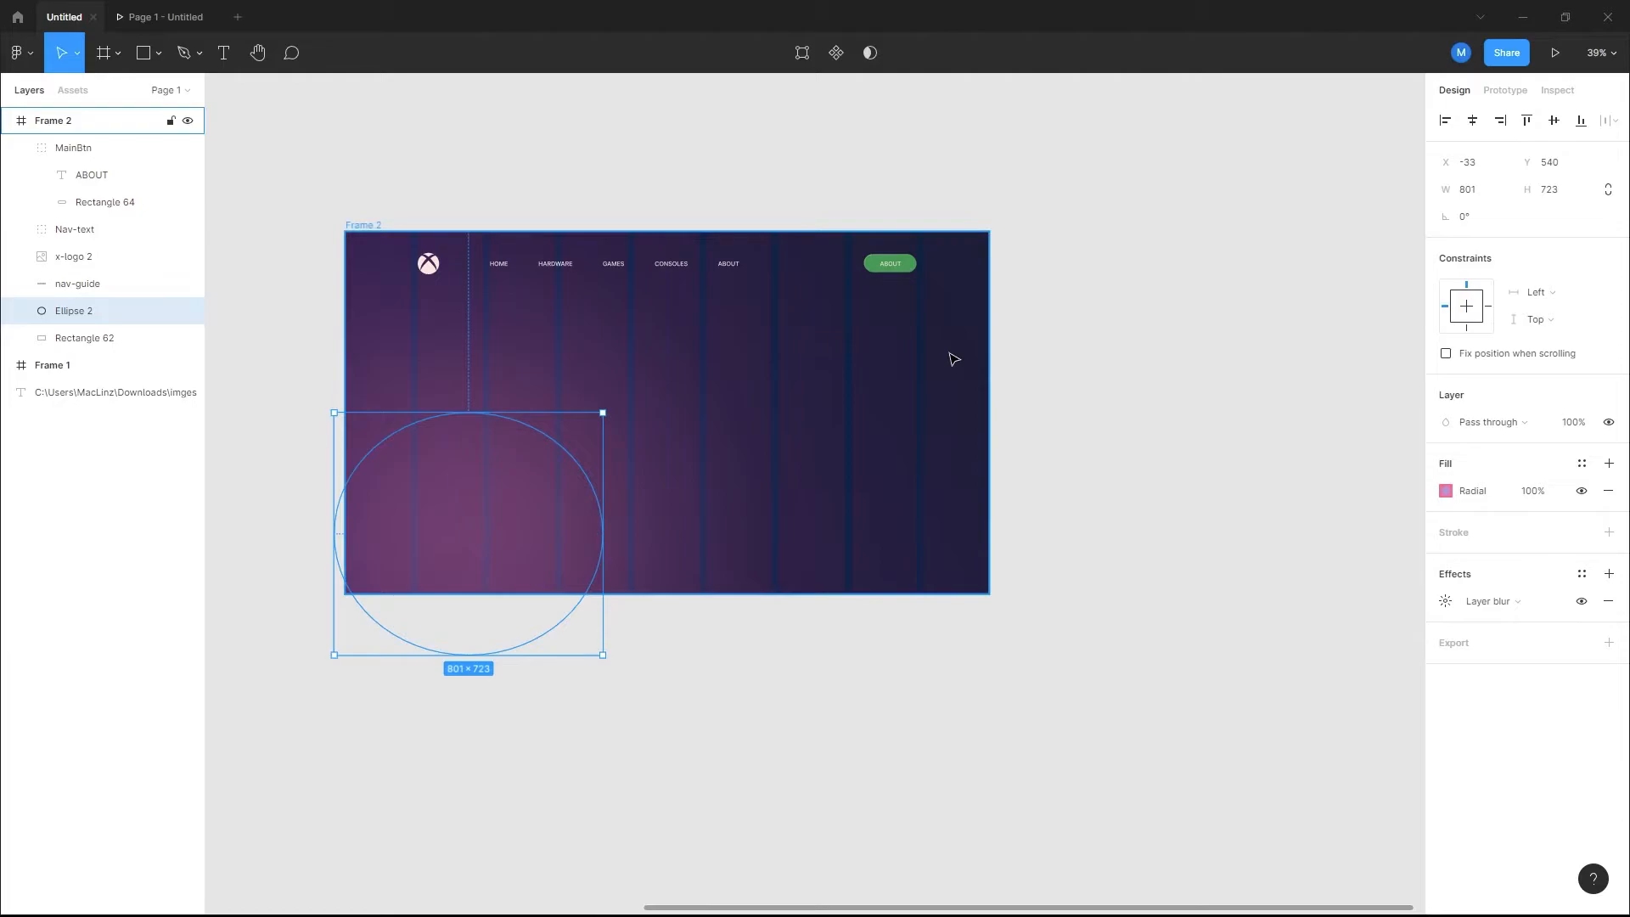
click(1553, 53)
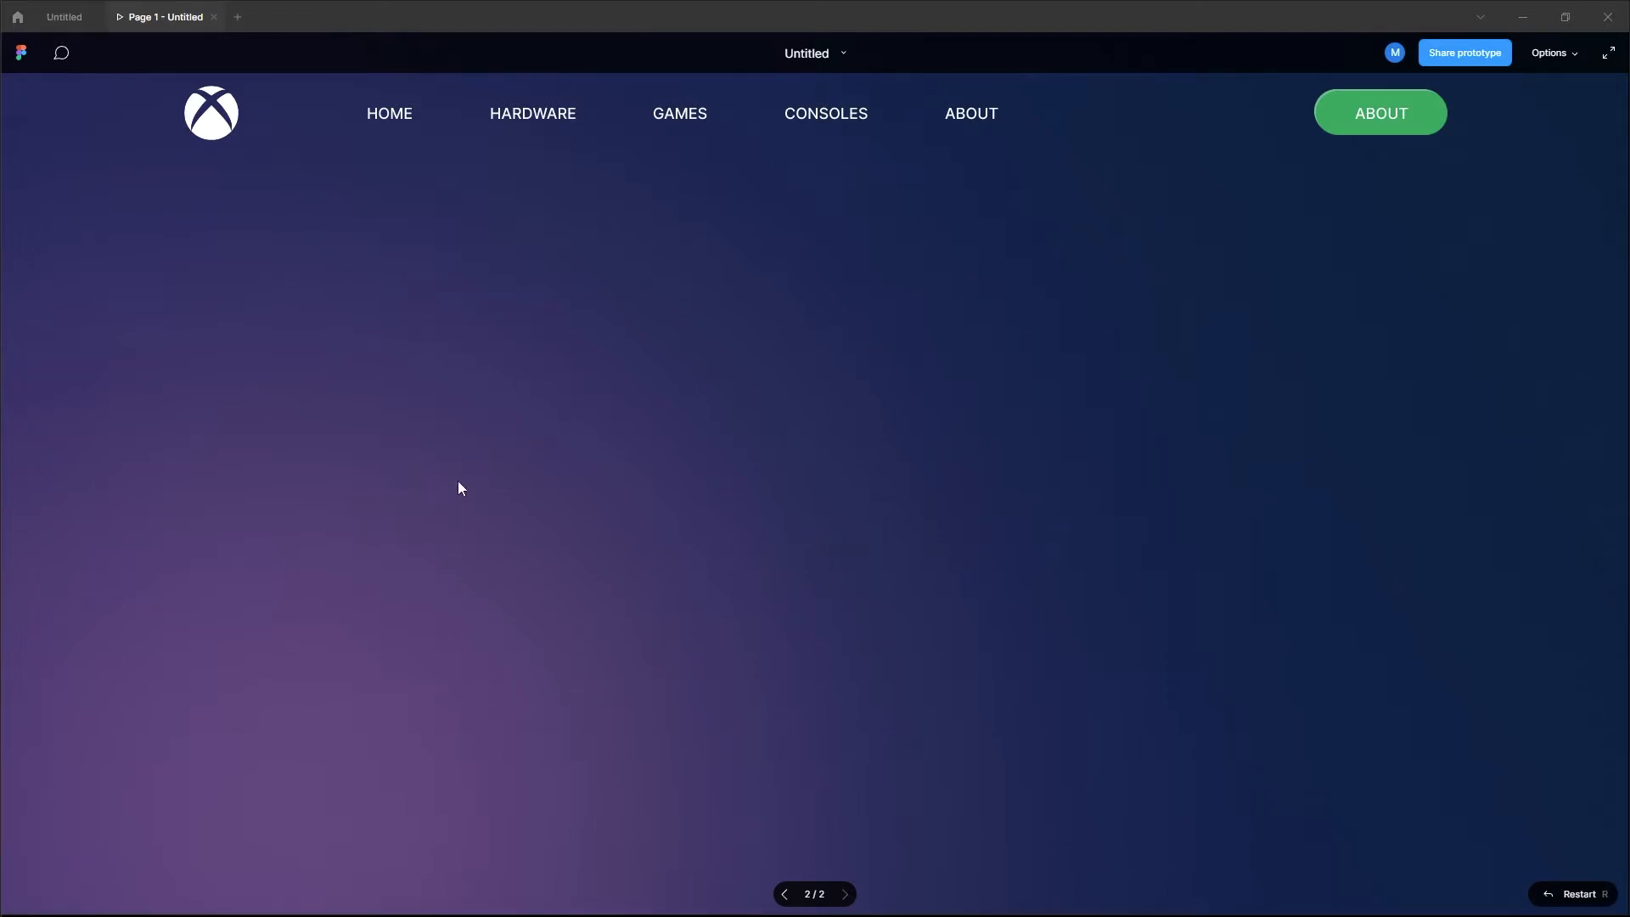
click(66, 24)
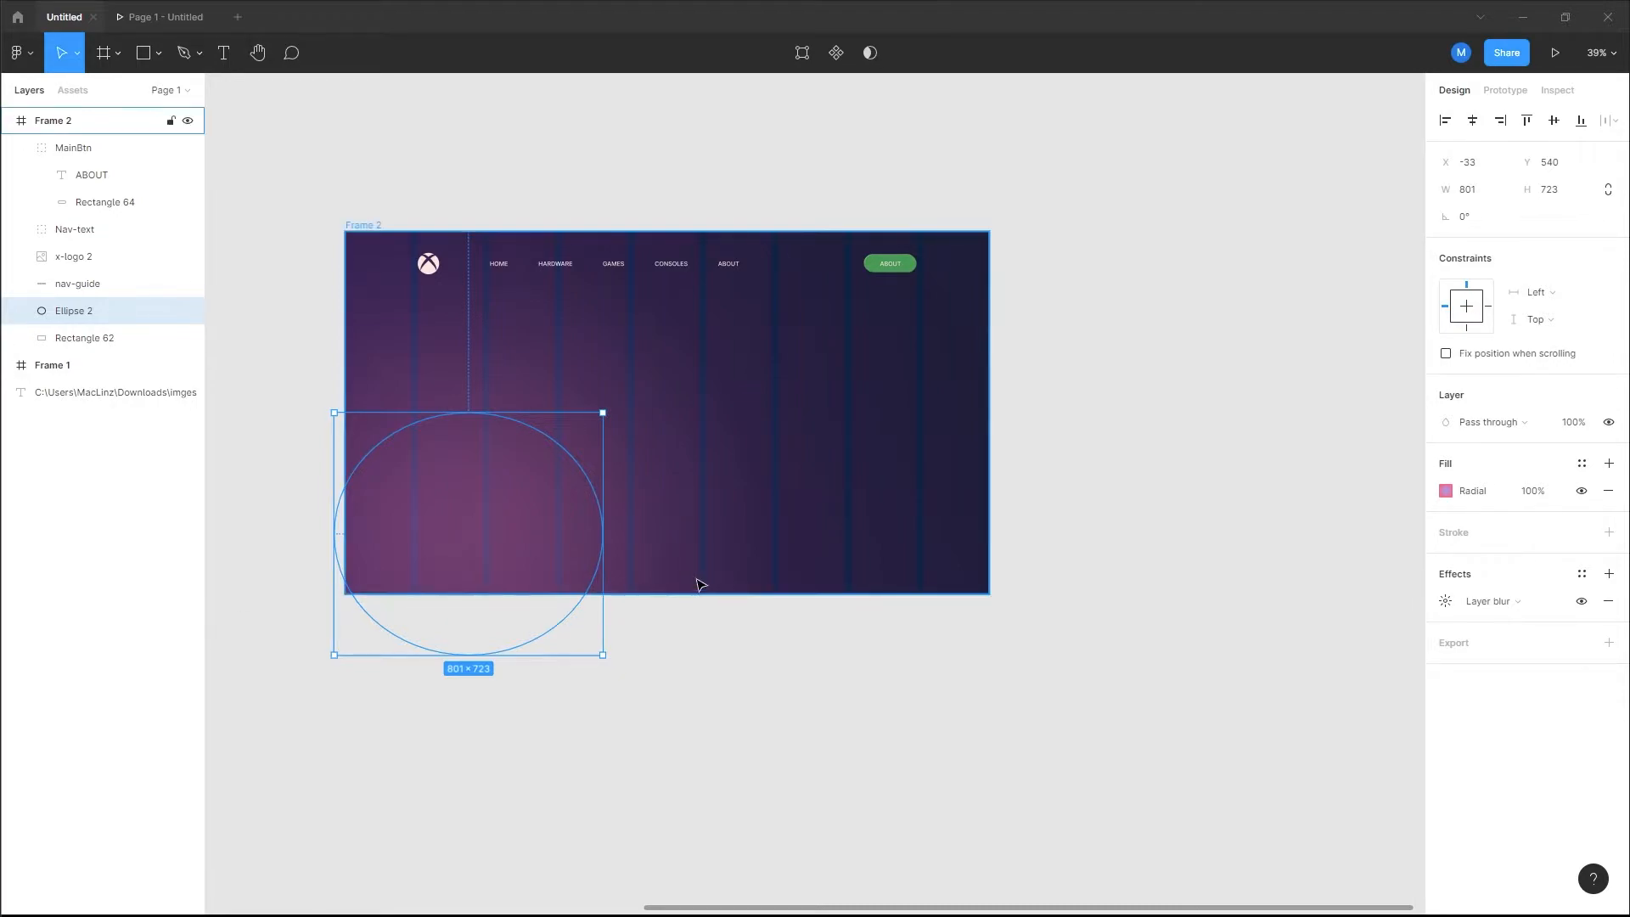
Step: Move the blurred pink ellipse to X 159, Y 288 and set its radial fill opacity to 70%
drag(506, 530, 549, 472)
click(1532, 492)
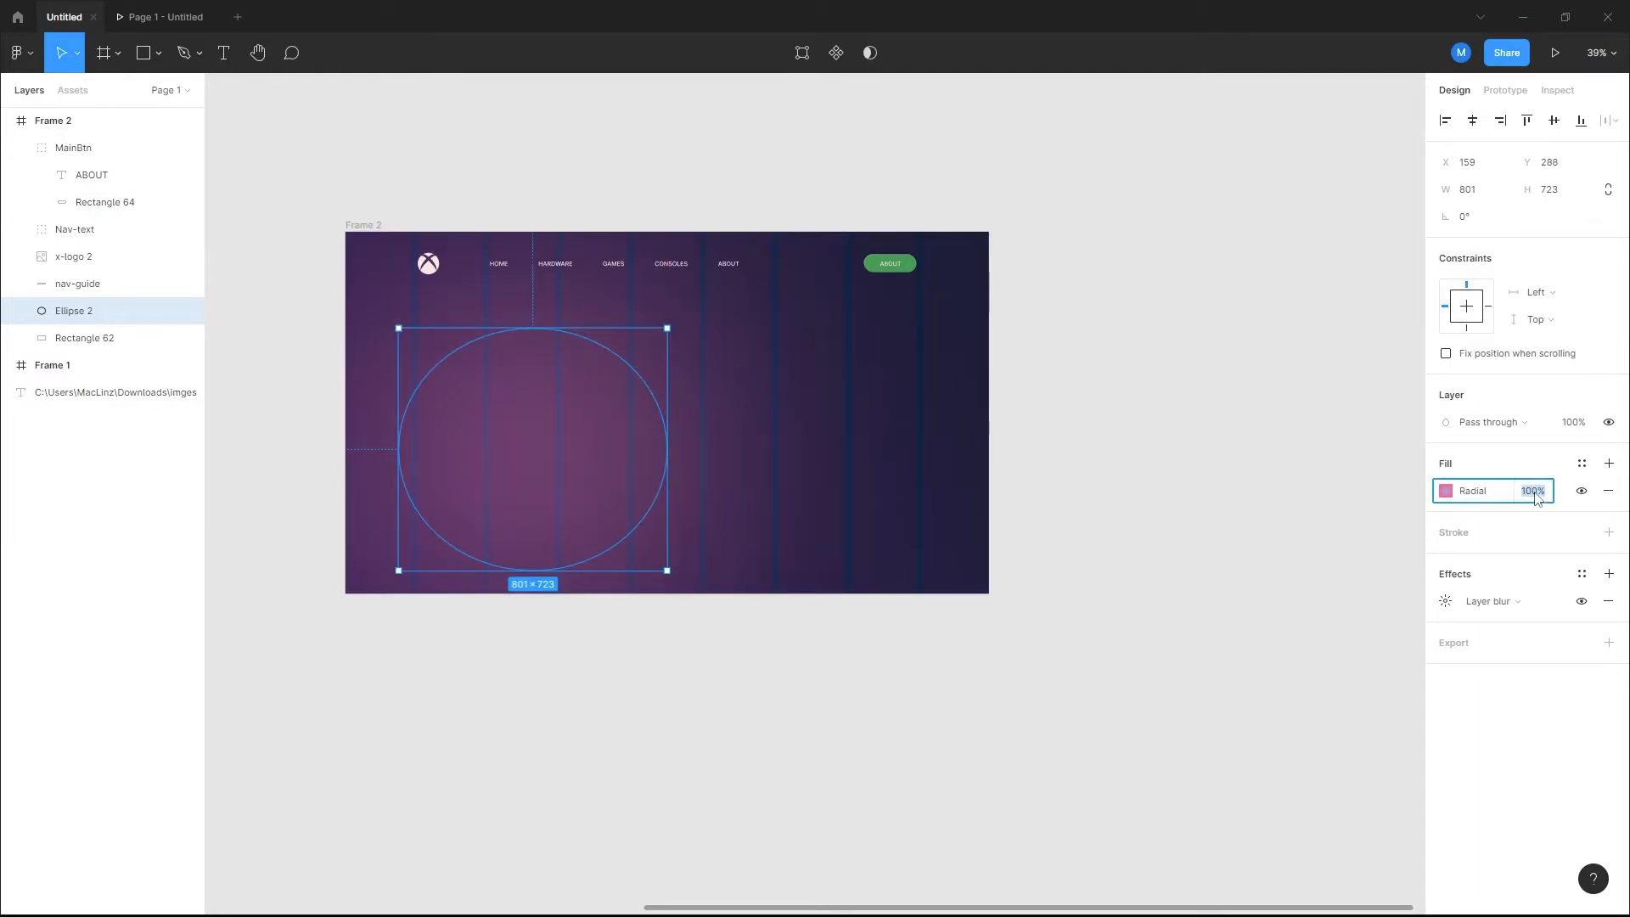
text(70)
key(Return)
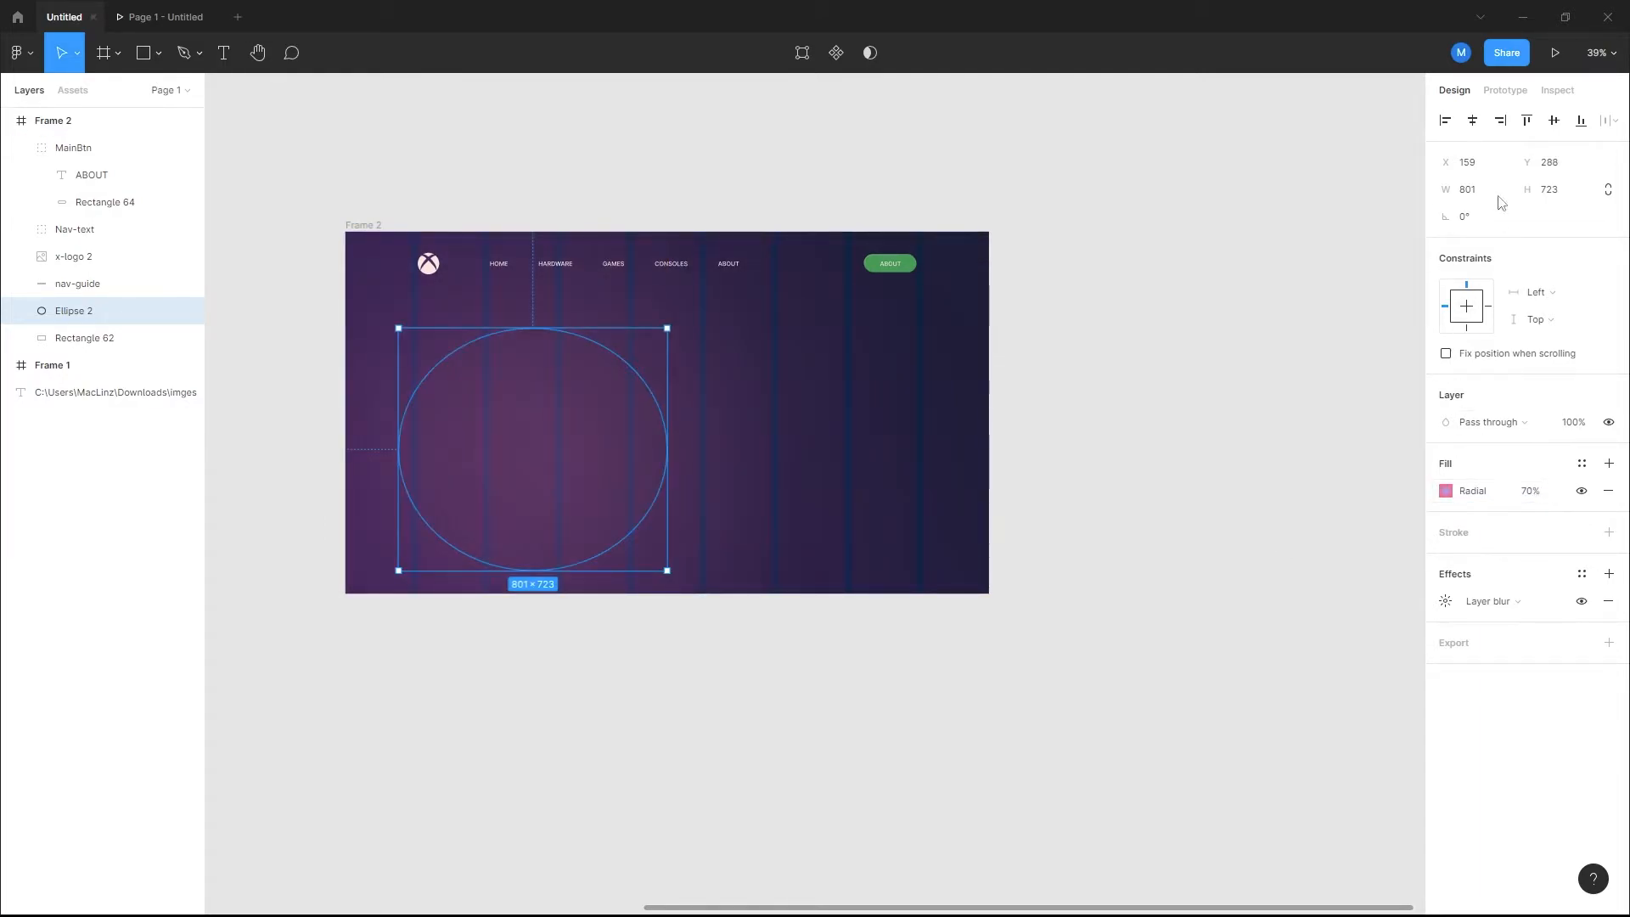
Step: Preview the background glow in presentation mode, return to the design file and deselect the ellipse
click(1555, 52)
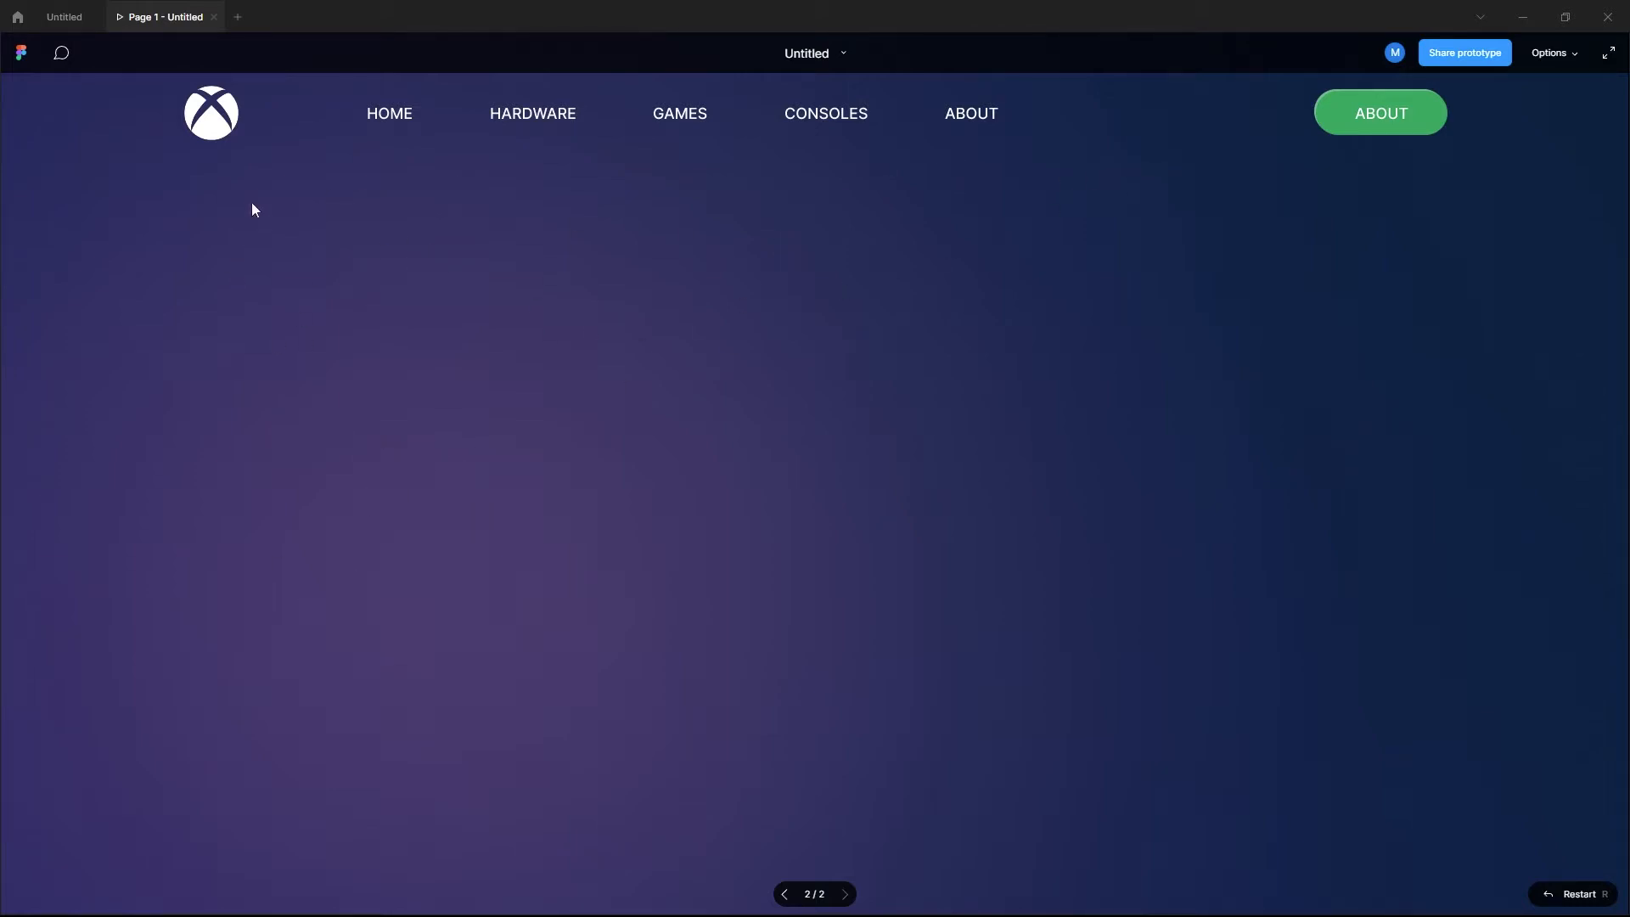
click(63, 17)
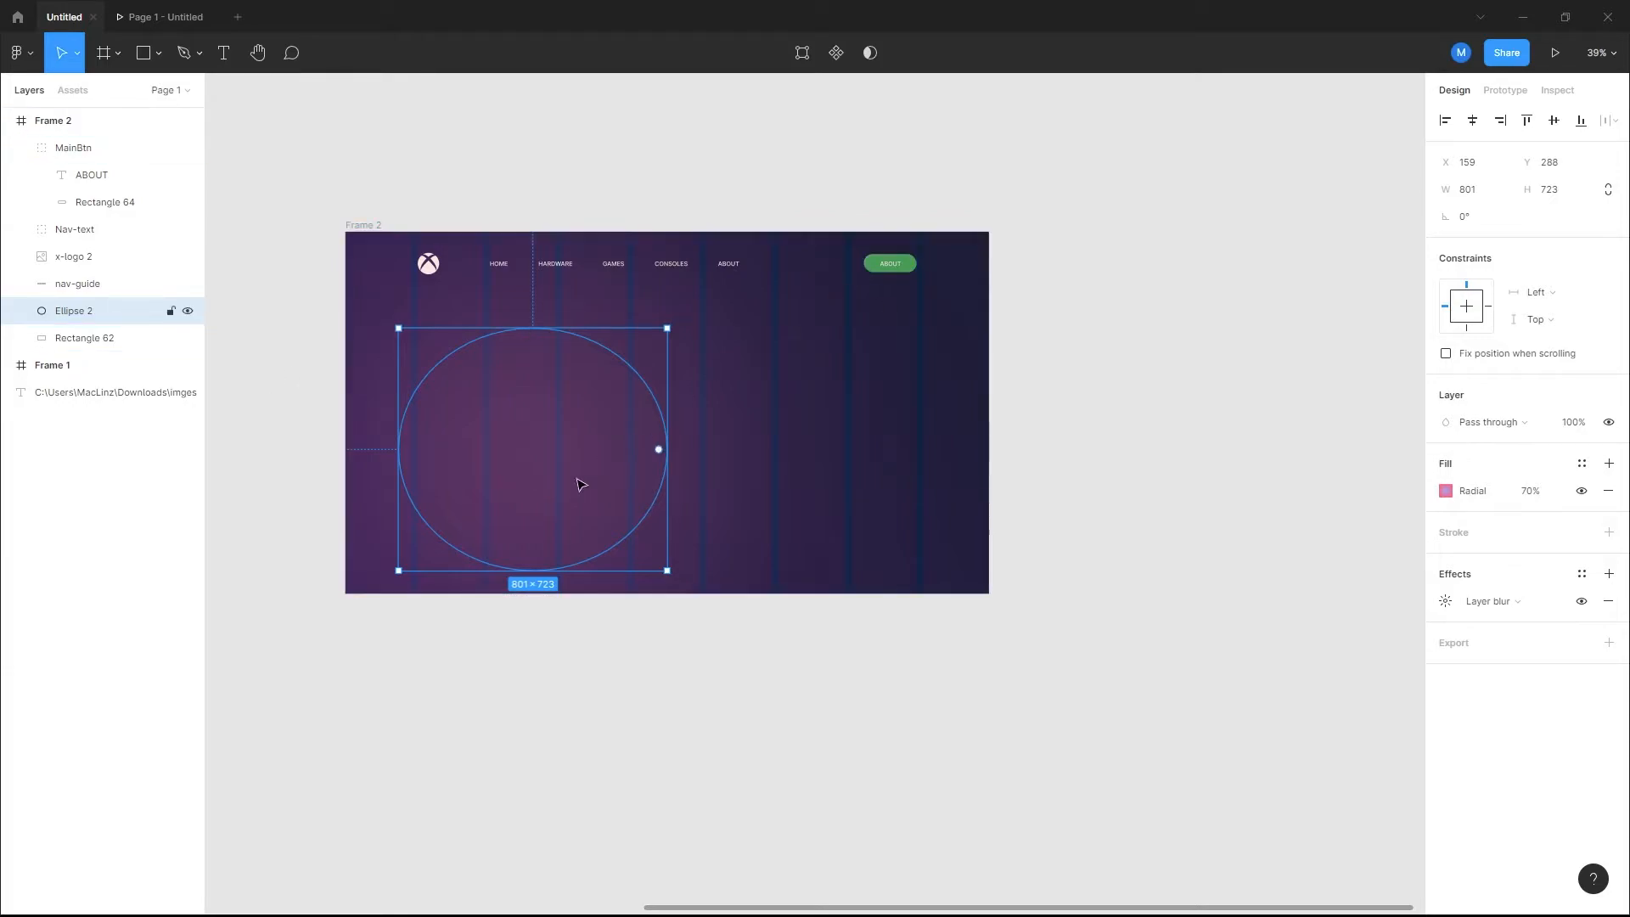
ctrl+scroll(655, 470, up, 3)
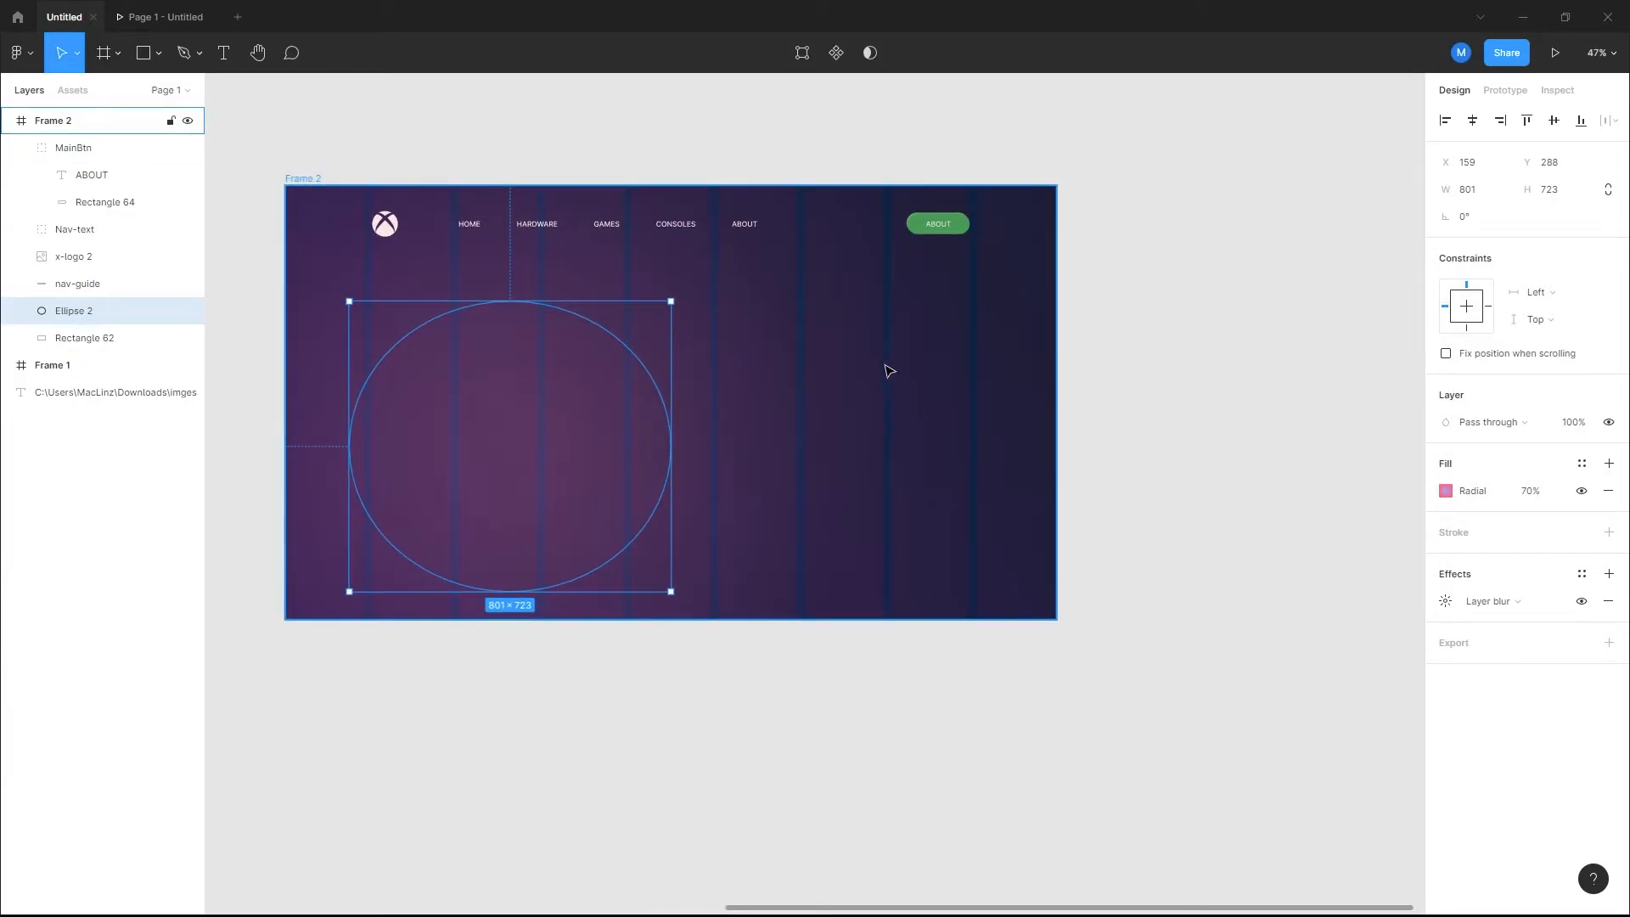
key(Escape)
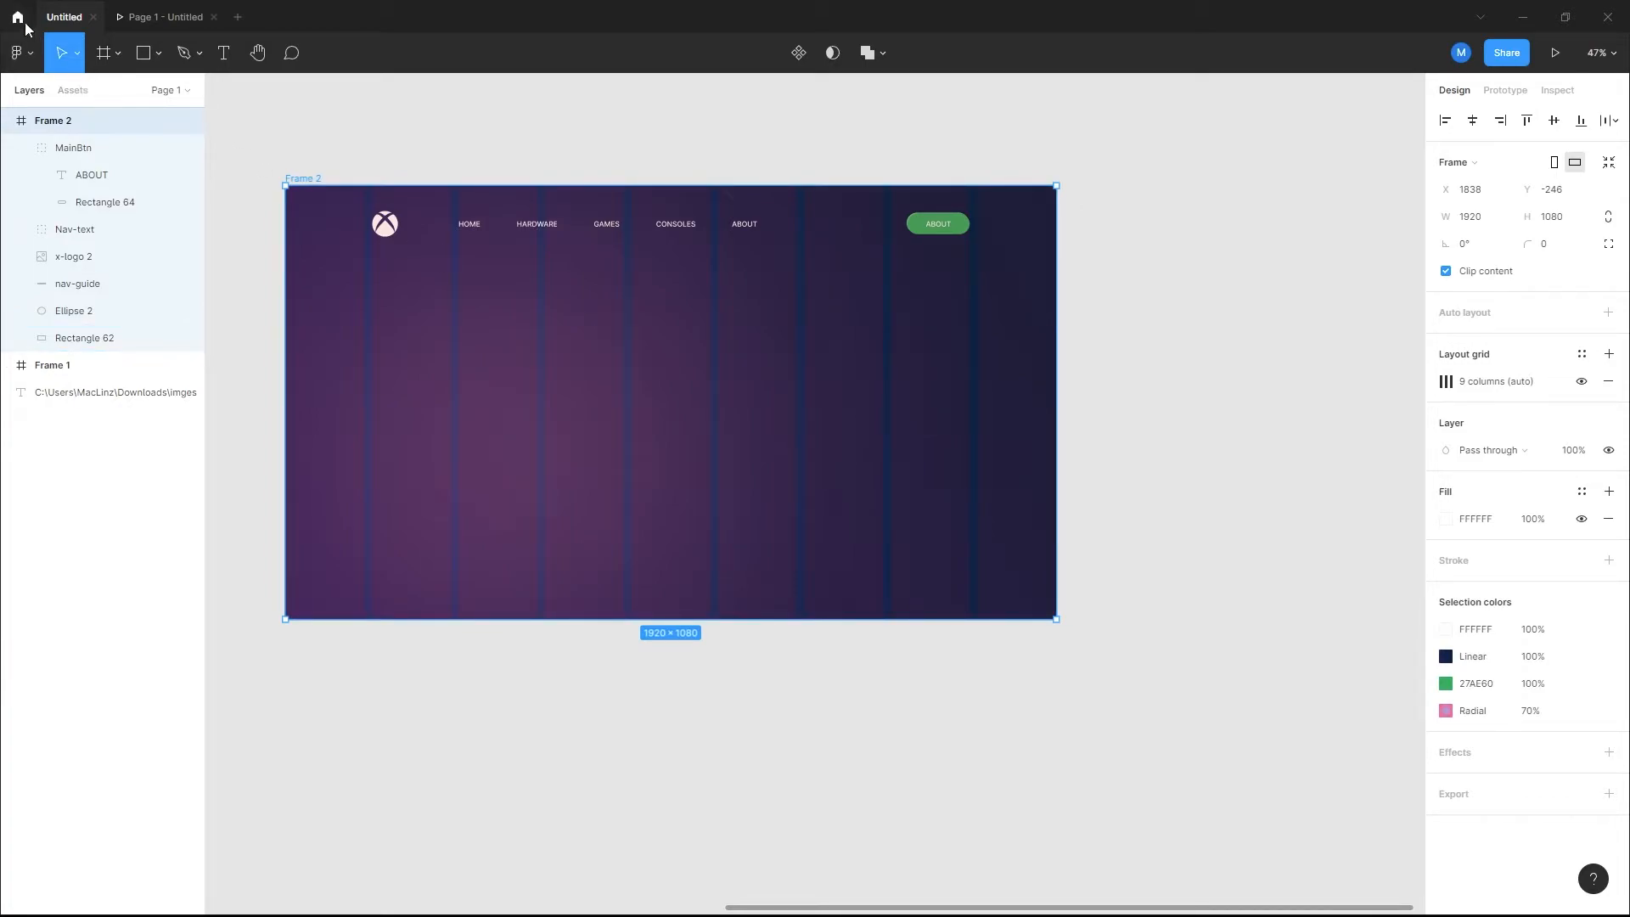
Step: Locate the bubble image in Frame 1, and draw a rectangle about 682 × 909 over the lower right half of Frame 2
drag(331, 302, 791, 288)
drag(498, 390, 634, 329)
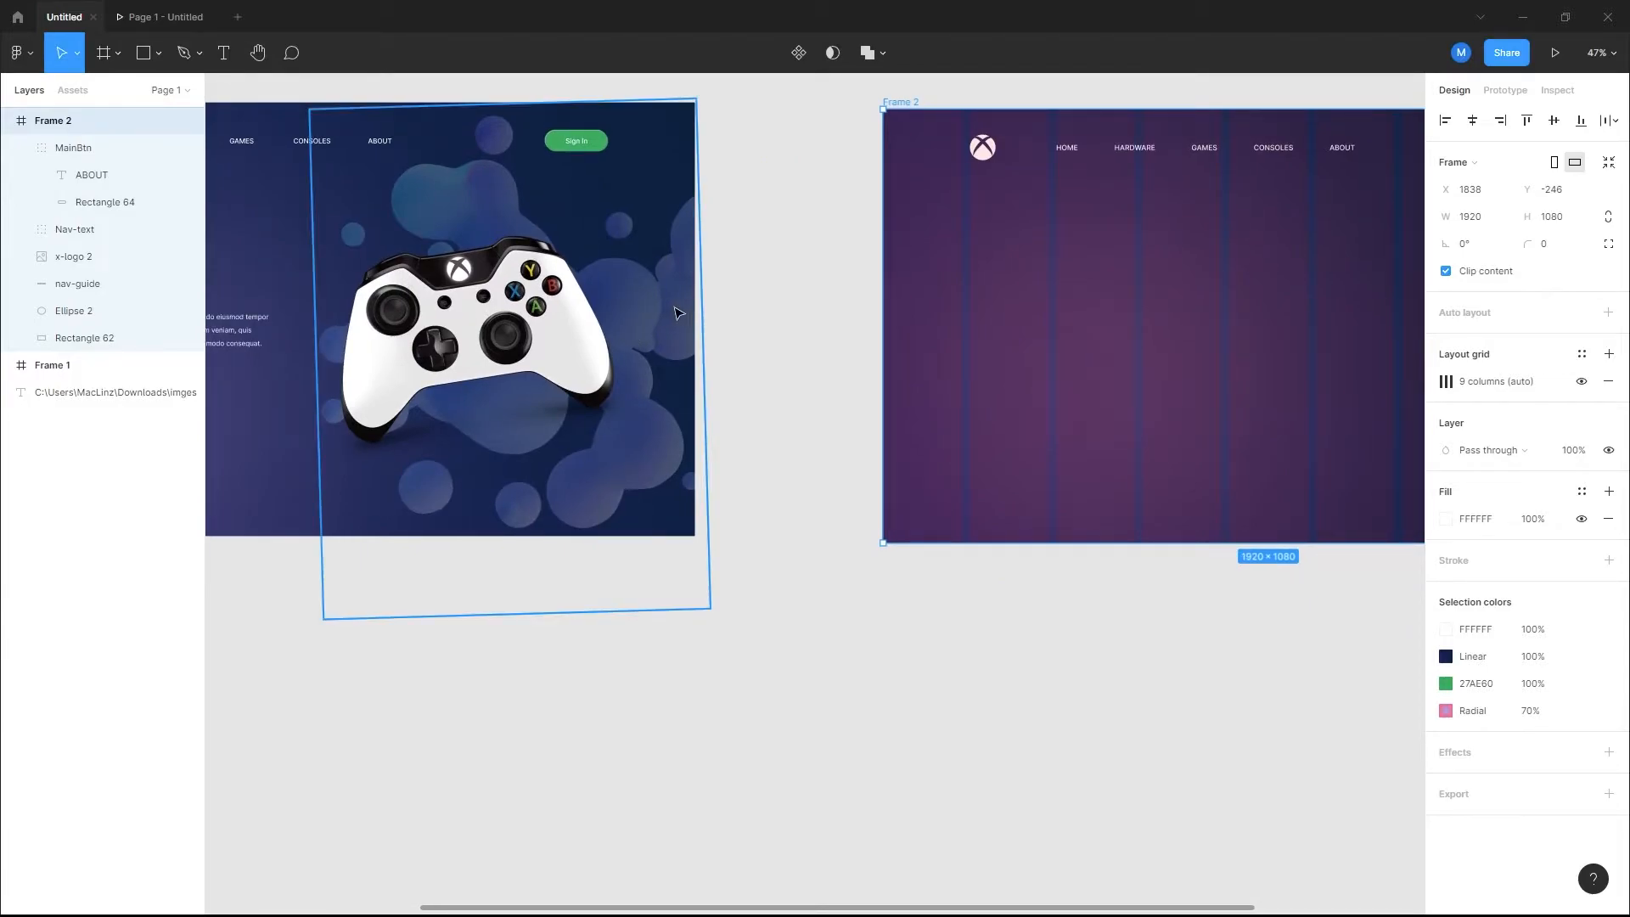
click(679, 314)
mouse_move(859, 353)
mouse_down()
mouse_move(449, 433)
mouse_move(526, 414)
mouse_up()
click(144, 52)
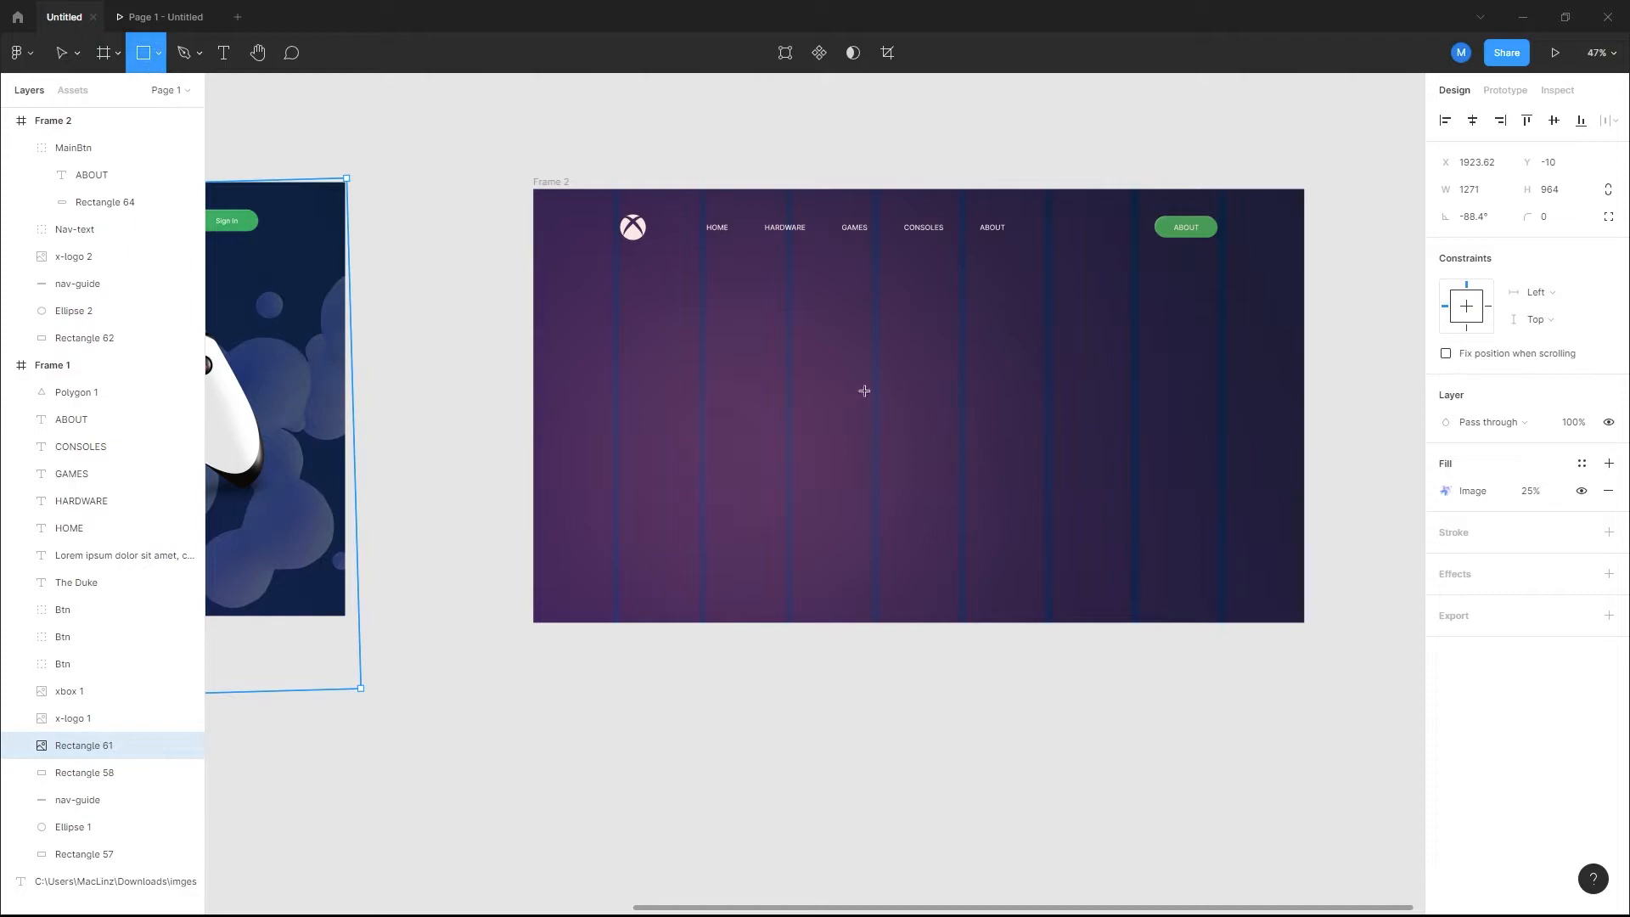
drag(871, 376, 1092, 686)
scroll(1076, 673, down, 2)
drag(1110, 608, 1165, 663)
Step: Copy the width of the bubble image in Frame 1 and apply it to the new rectangle in Frame 2, making it 1271 wide
drag(377, 424, 653, 497)
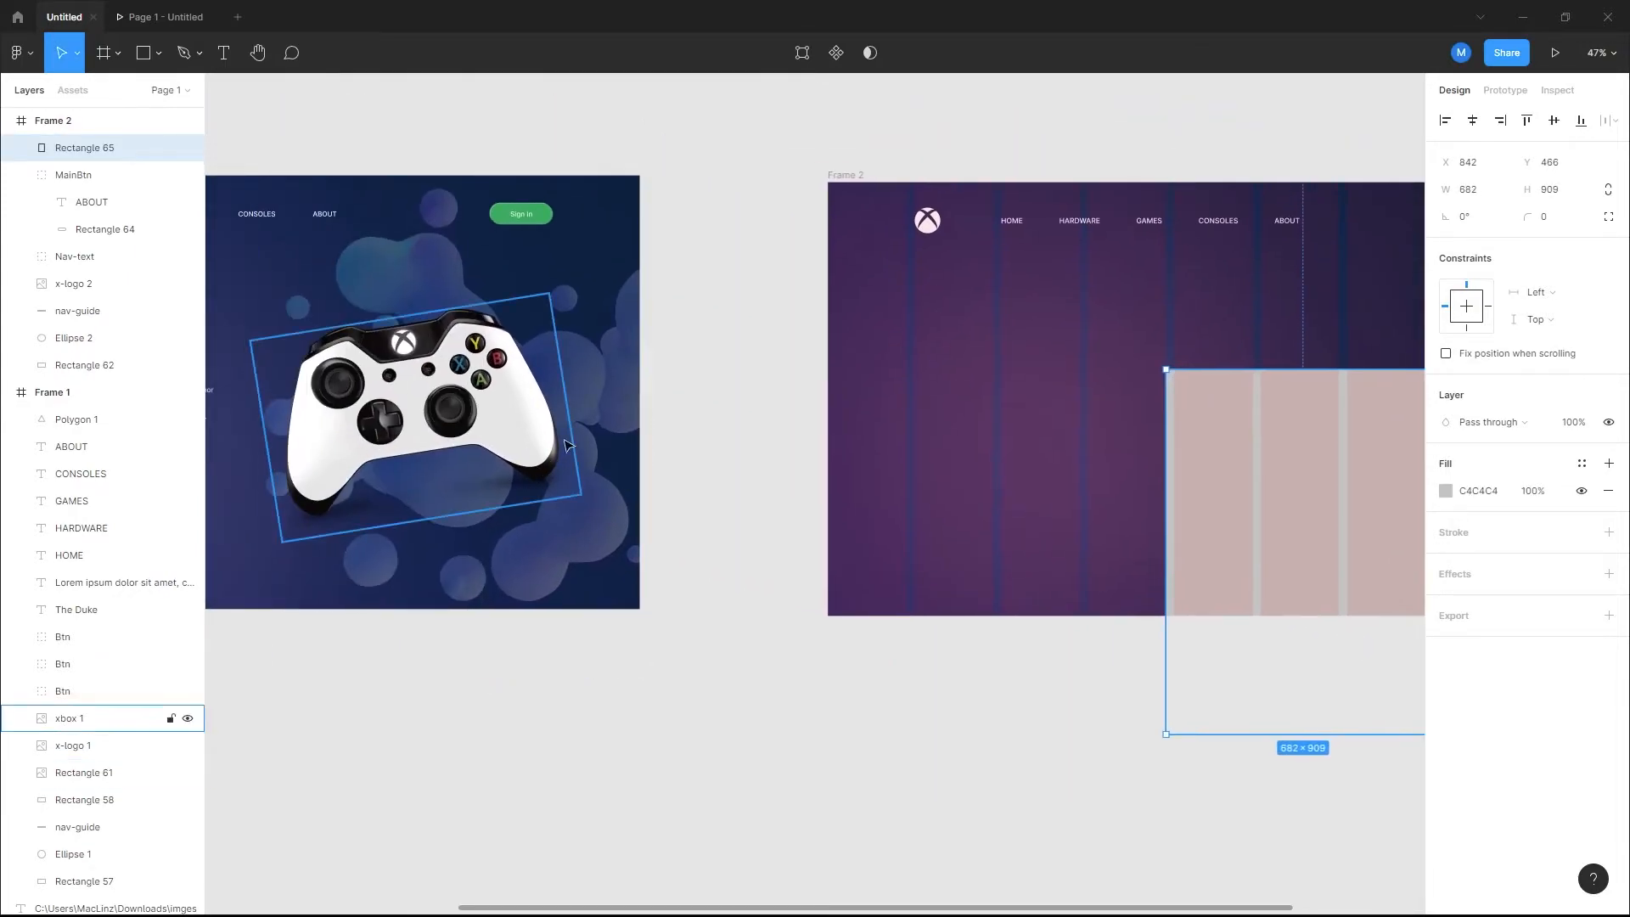
click(545, 266)
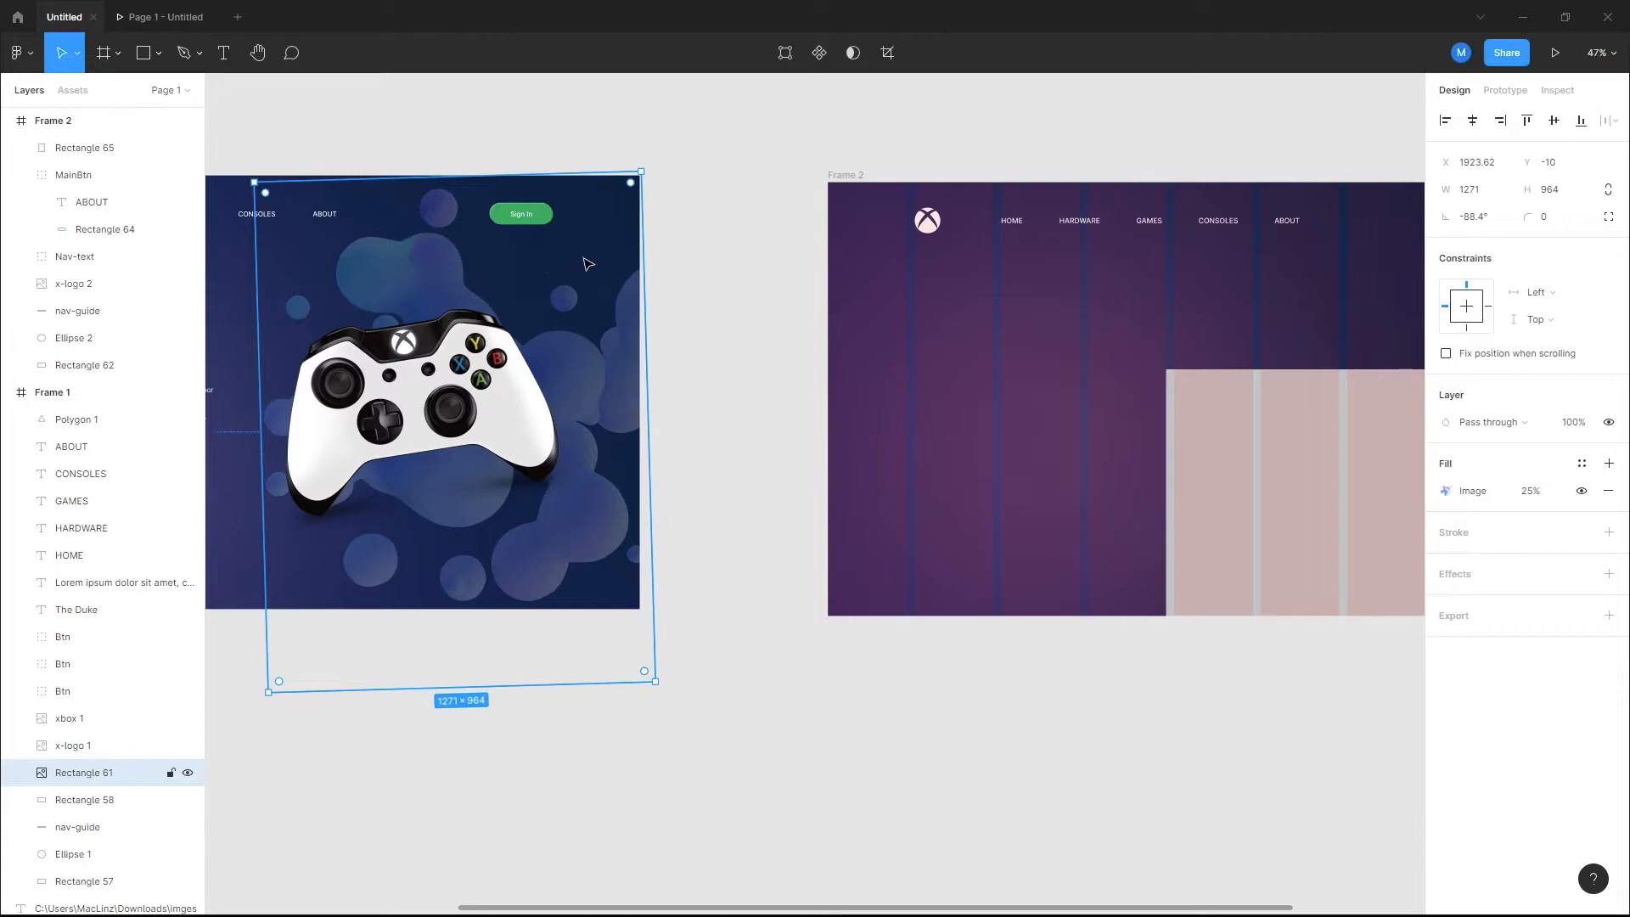
click(1492, 195)
key(ctrl+c)
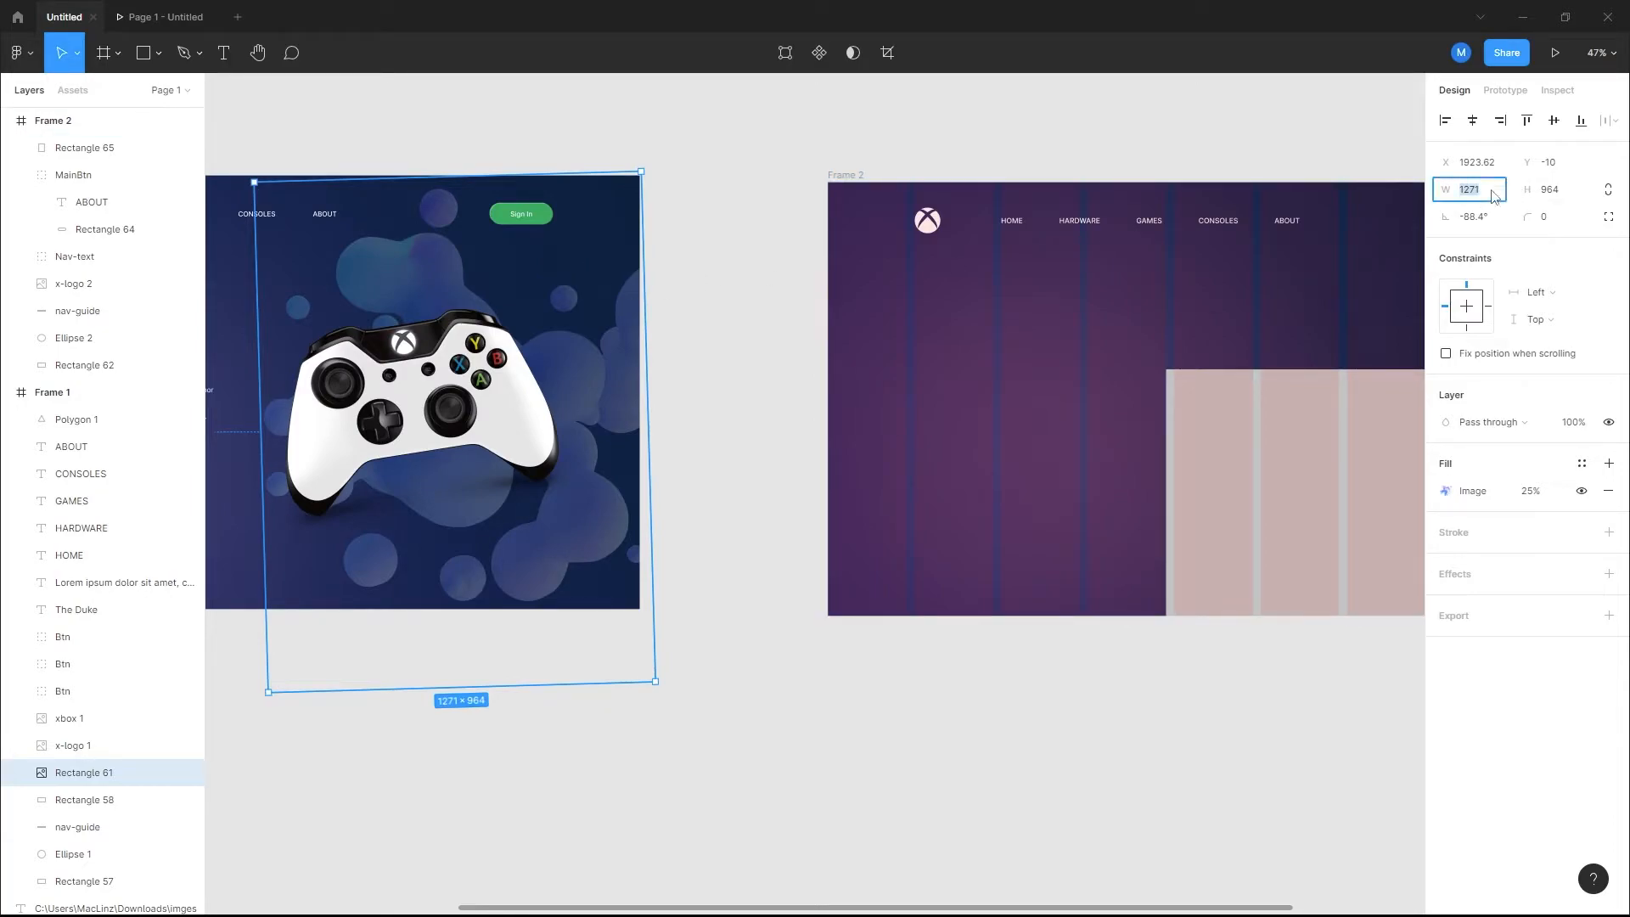
drag(1306, 320, 1001, 302)
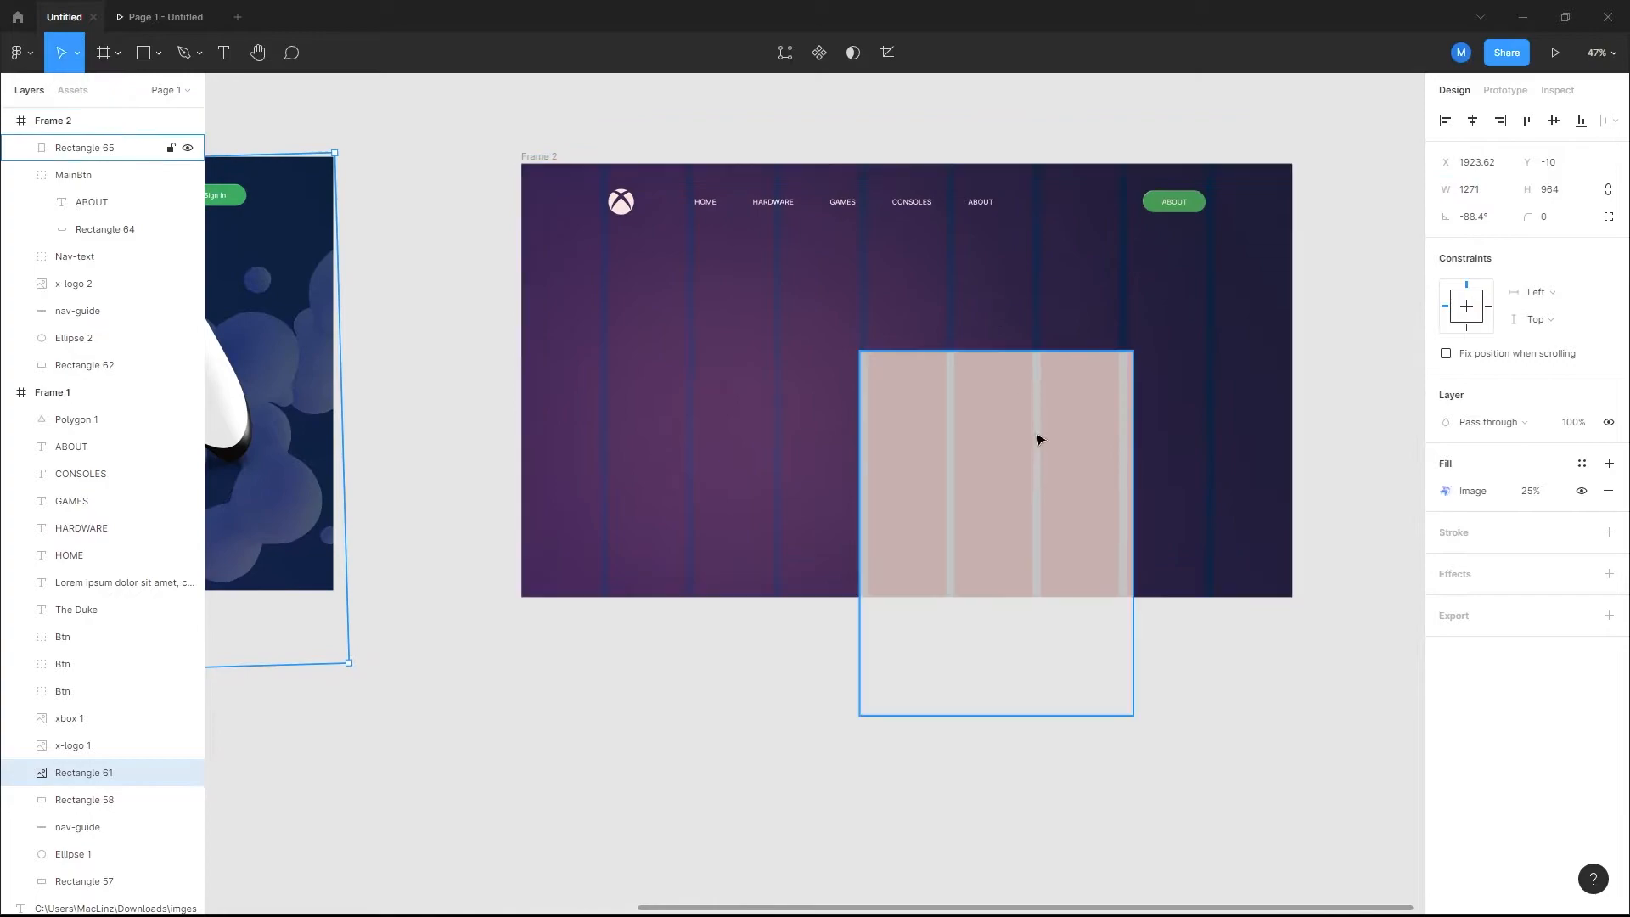
click(1038, 441)
drag(1207, 433, 887, 366)
click(1478, 196)
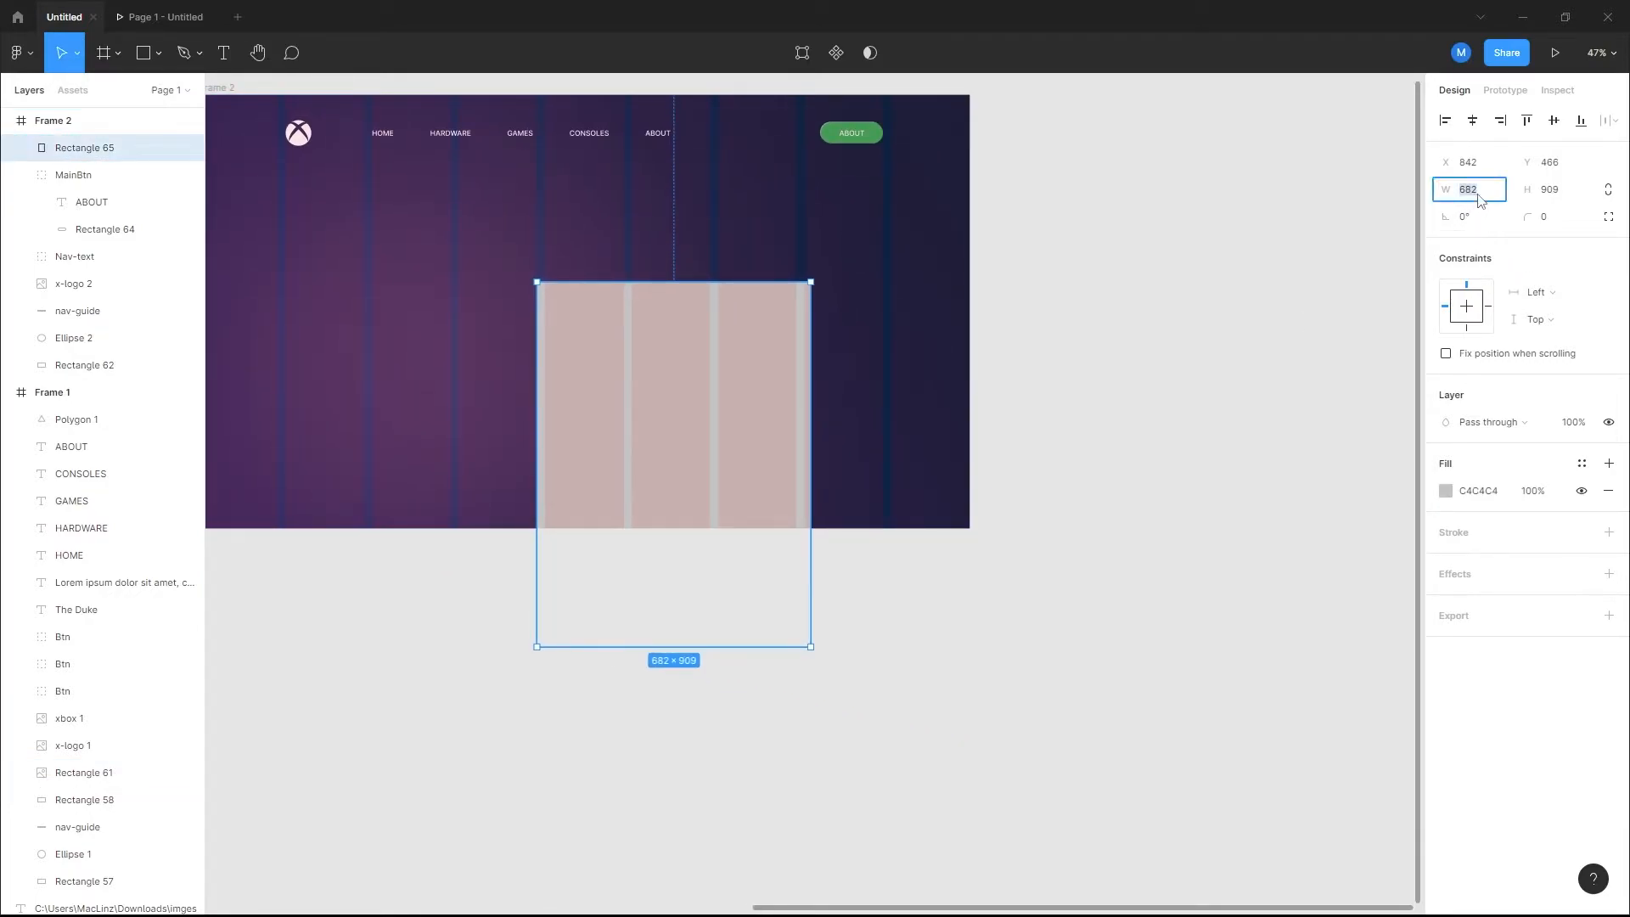
key(ctrl+v)
key(Return)
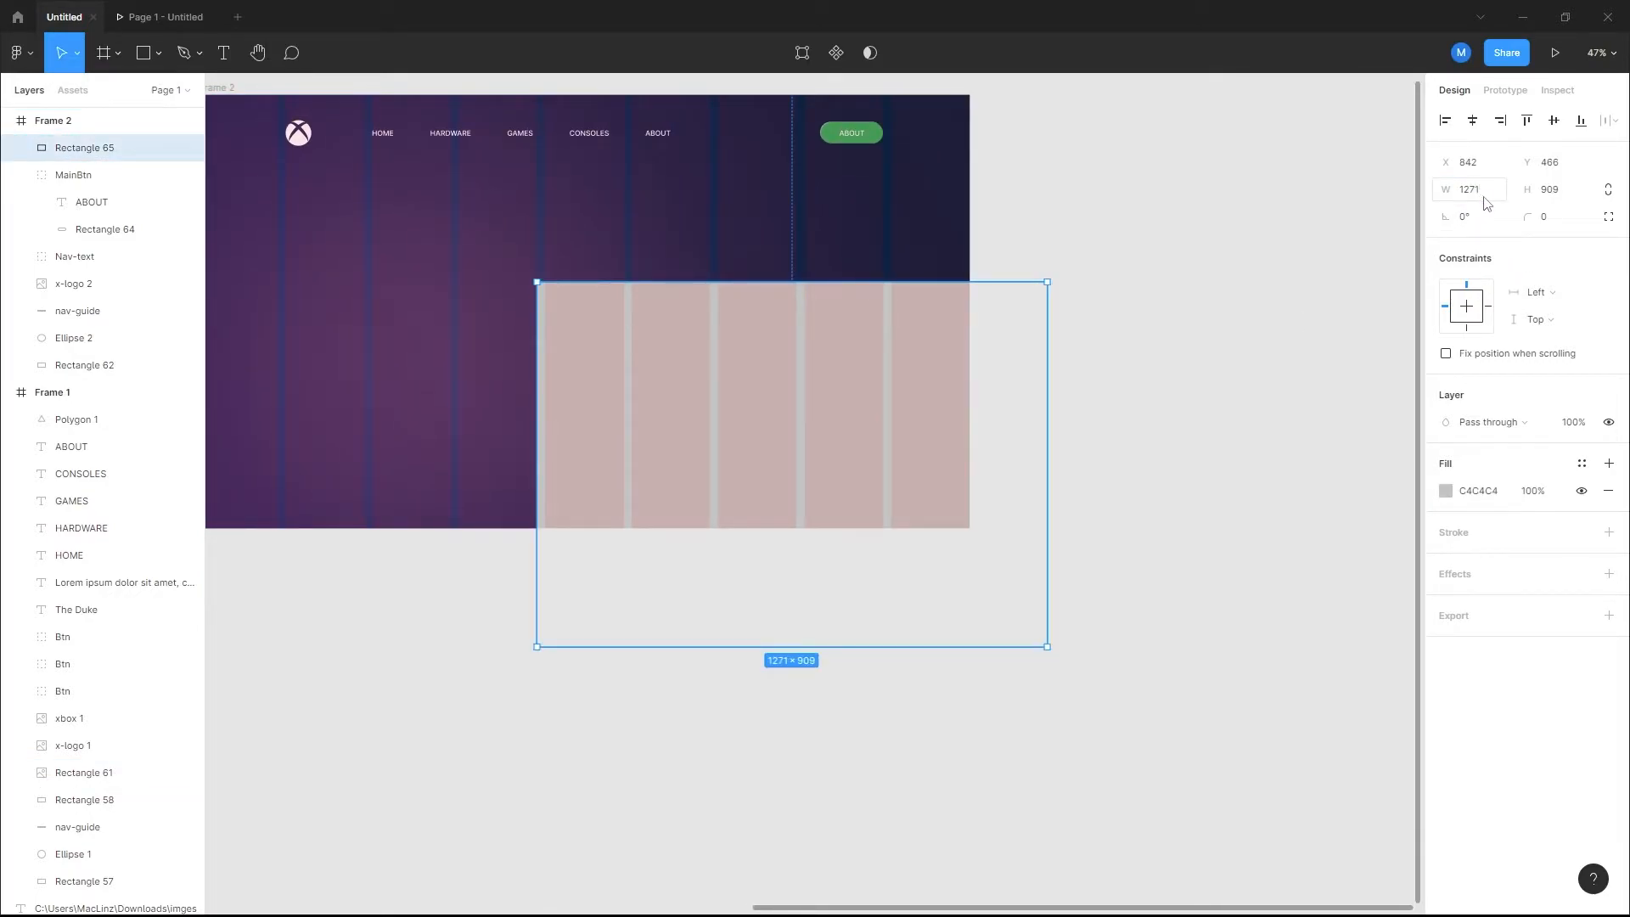
Step: Set the height of the grey rectangle in Frame 2 to 964, matching the bubble image in Frame 1
scroll(659, 415, down, 5)
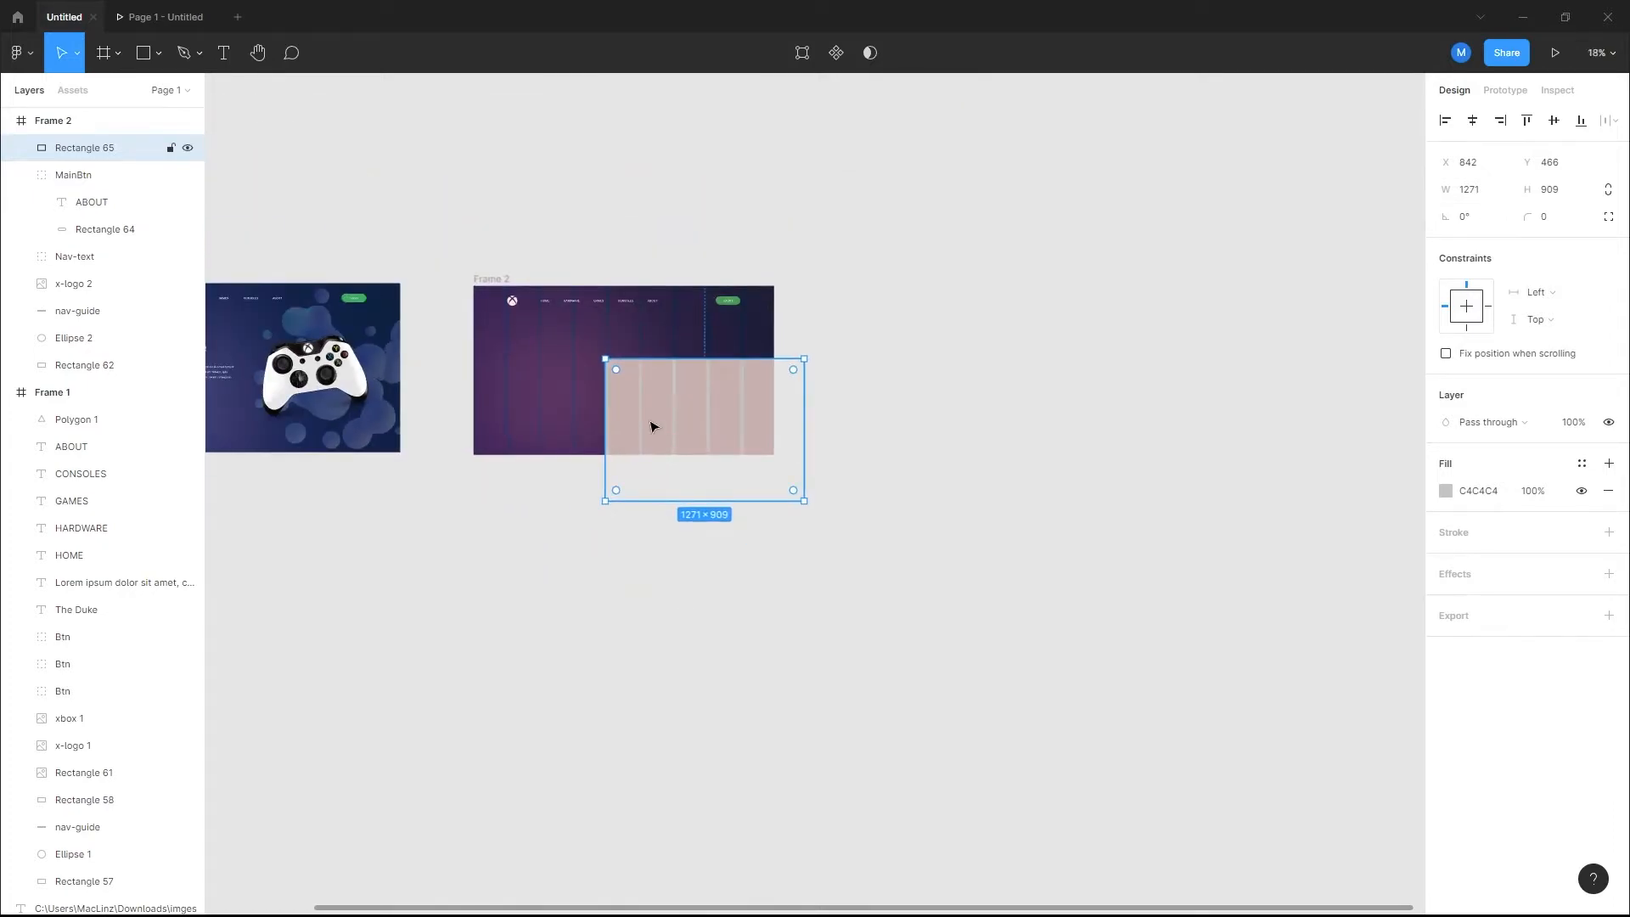
scroll(660, 431, left, 3)
click(518, 399)
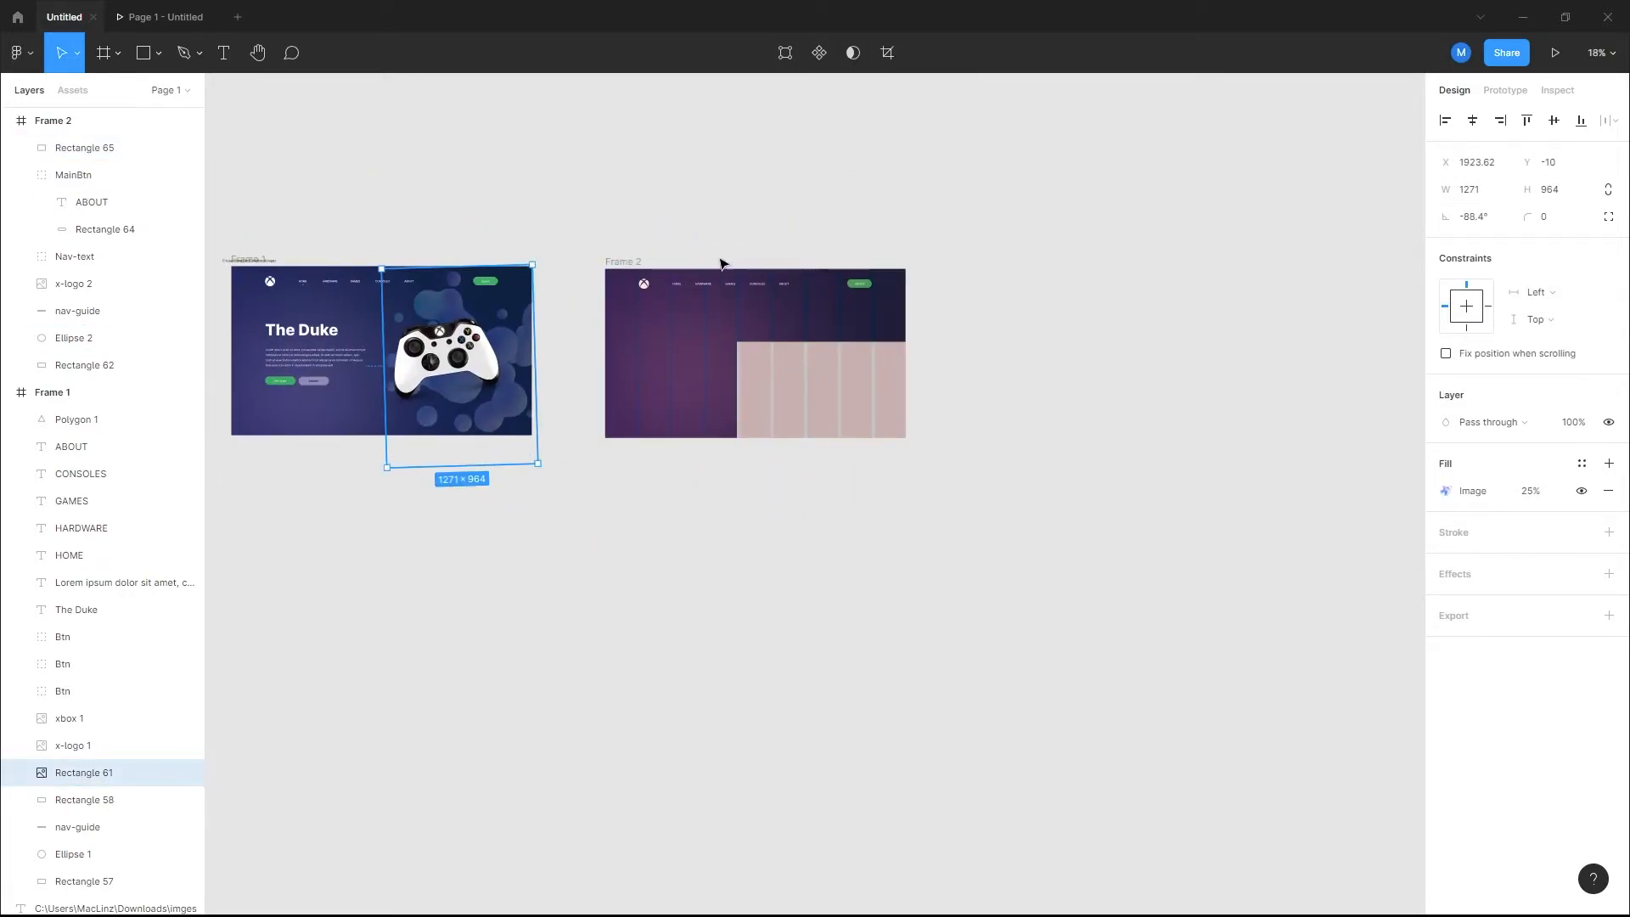
click(1559, 198)
click(815, 399)
click(1573, 201)
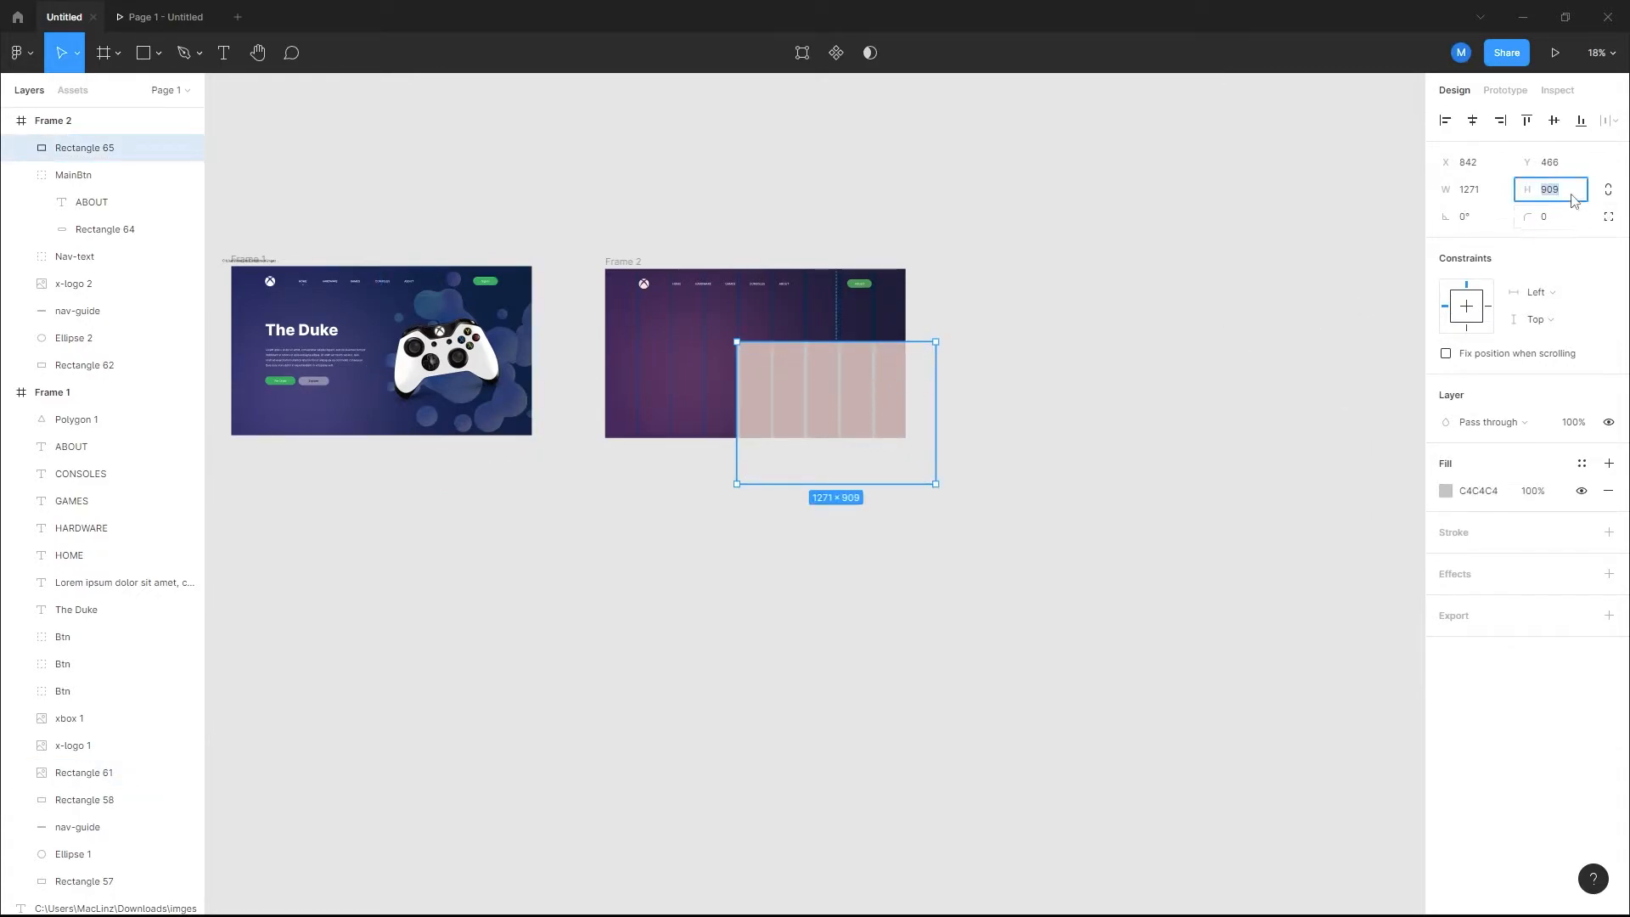
text(964)
key(Return)
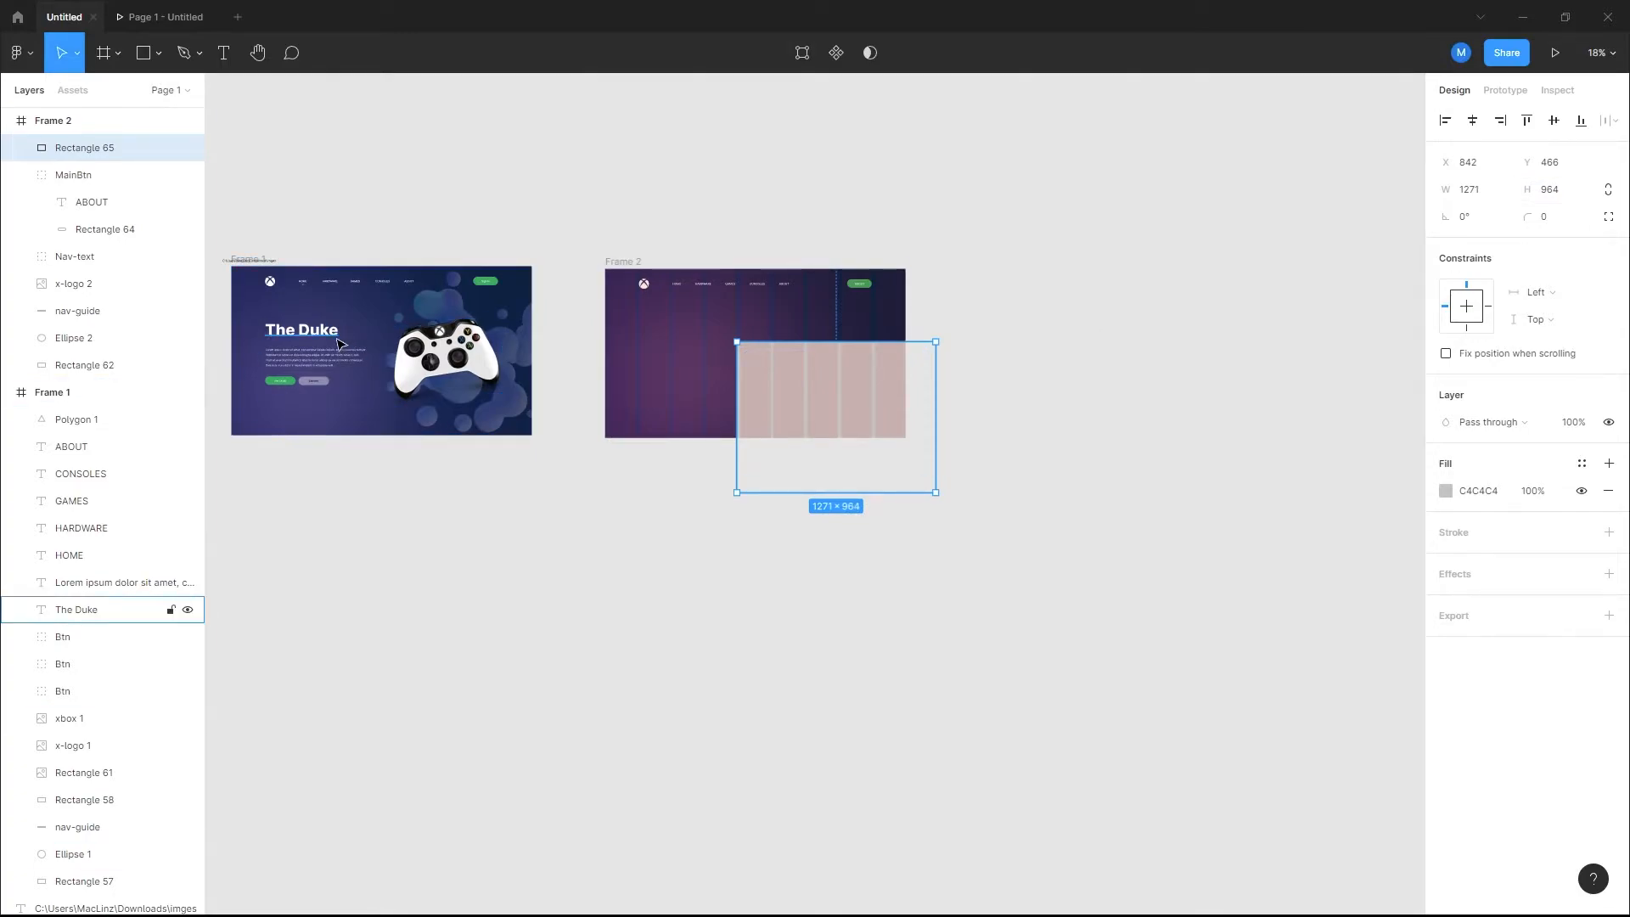
Step: Check the bubble image's placement in Frame 1 and move the grey rectangle in Frame 2 to X 576, Y 69
click(519, 396)
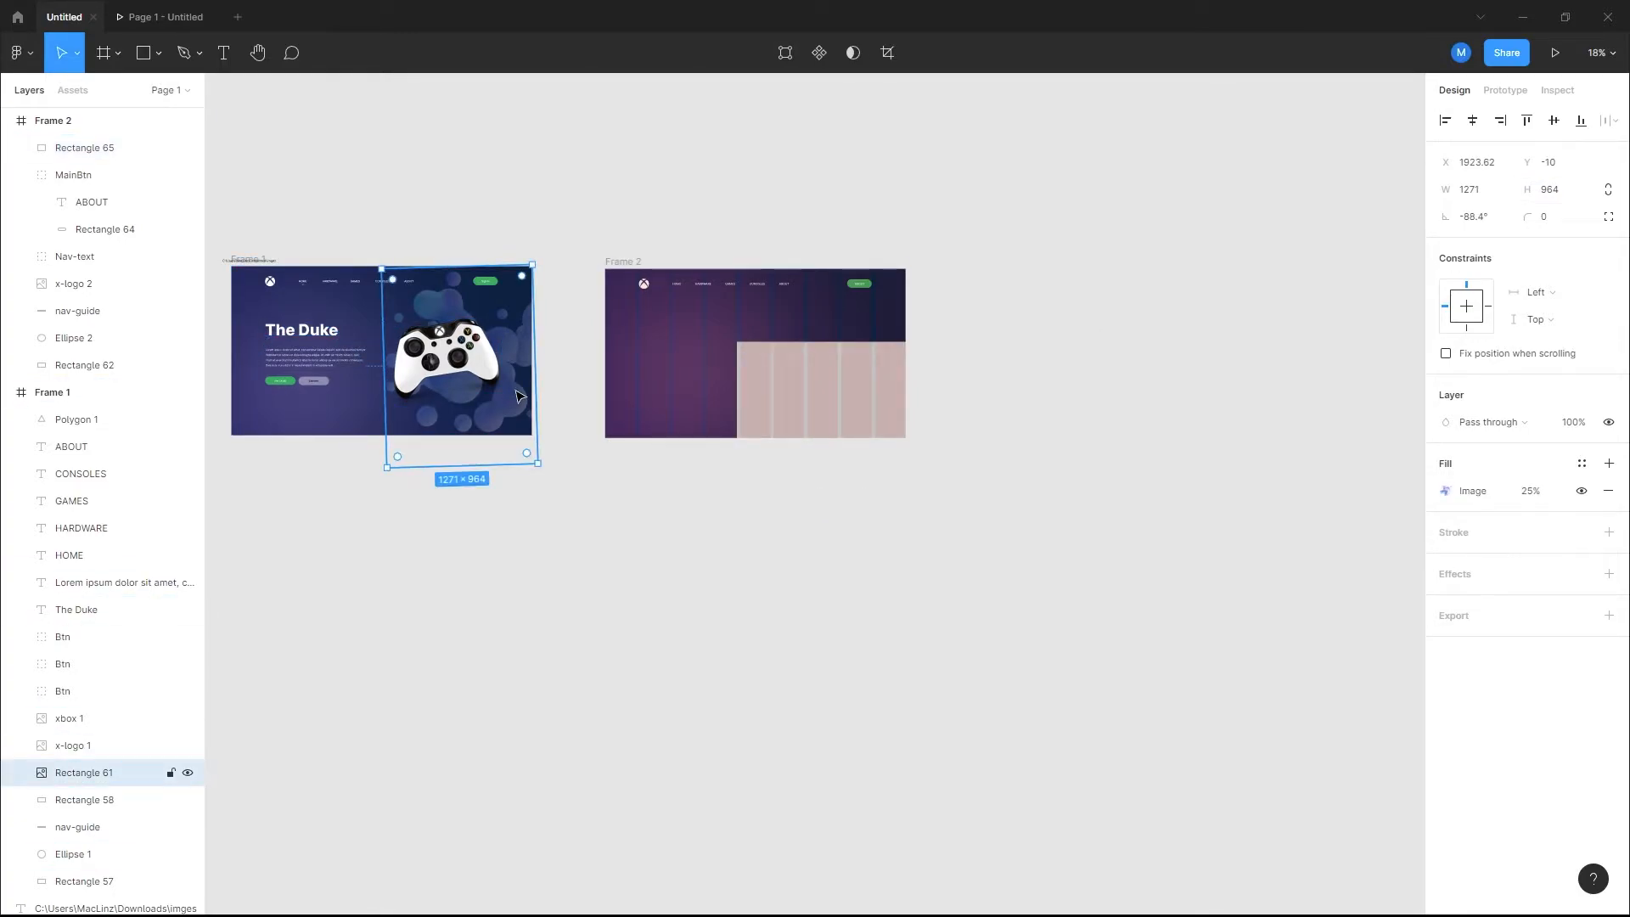
click(501, 492)
click(498, 431)
scroll(549, 408, up, 3)
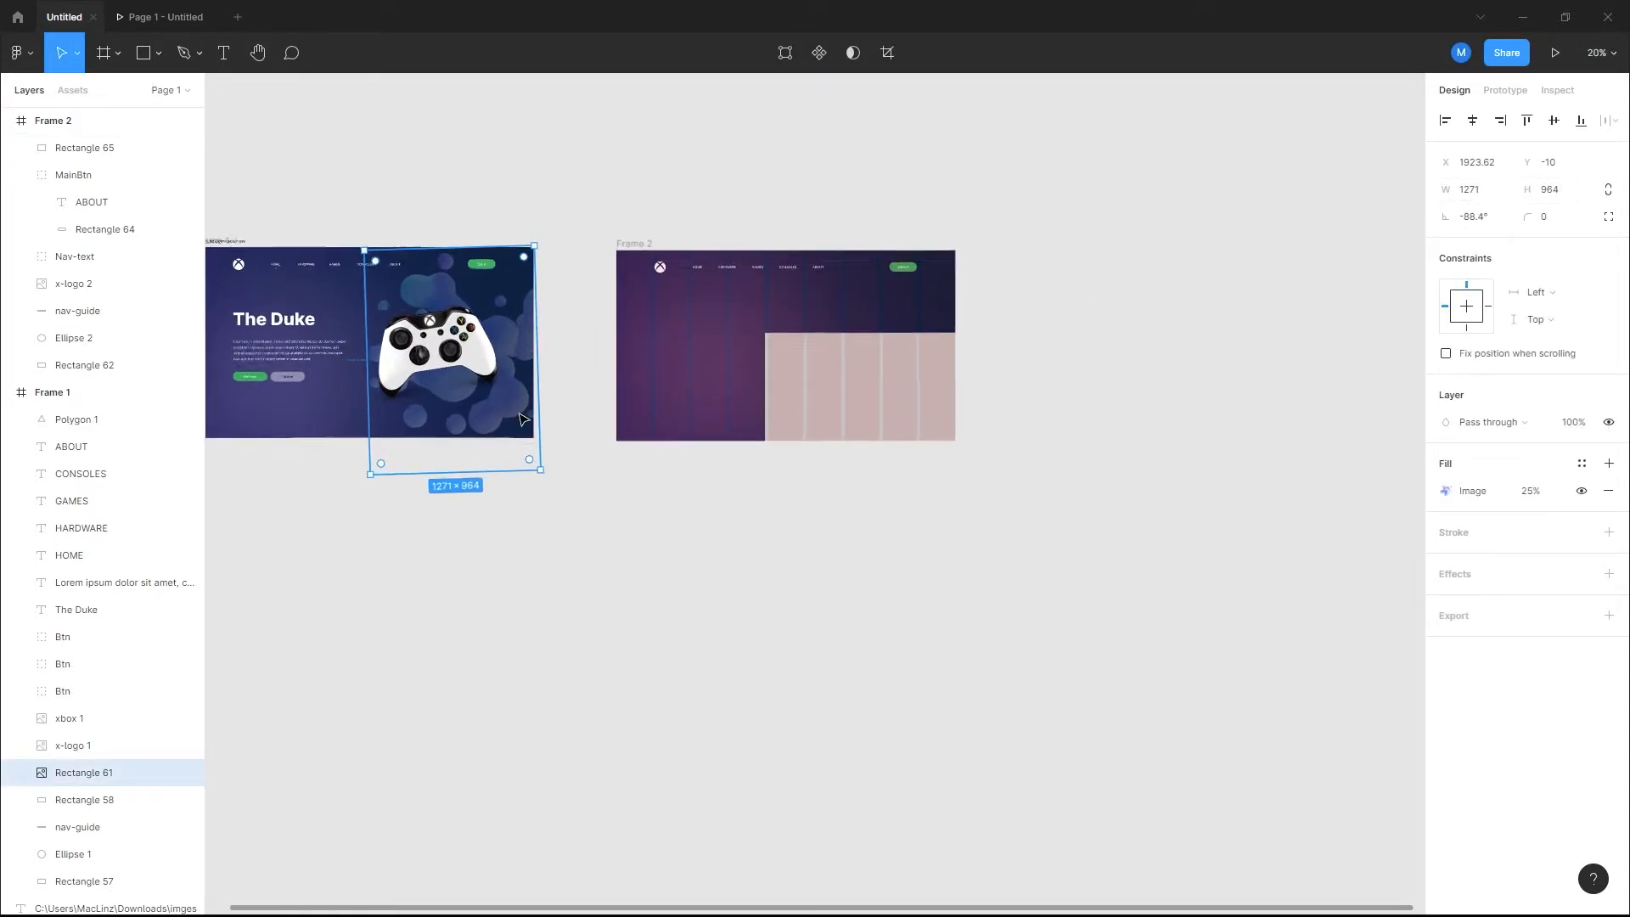
click(916, 392)
drag(956, 491, 889, 347)
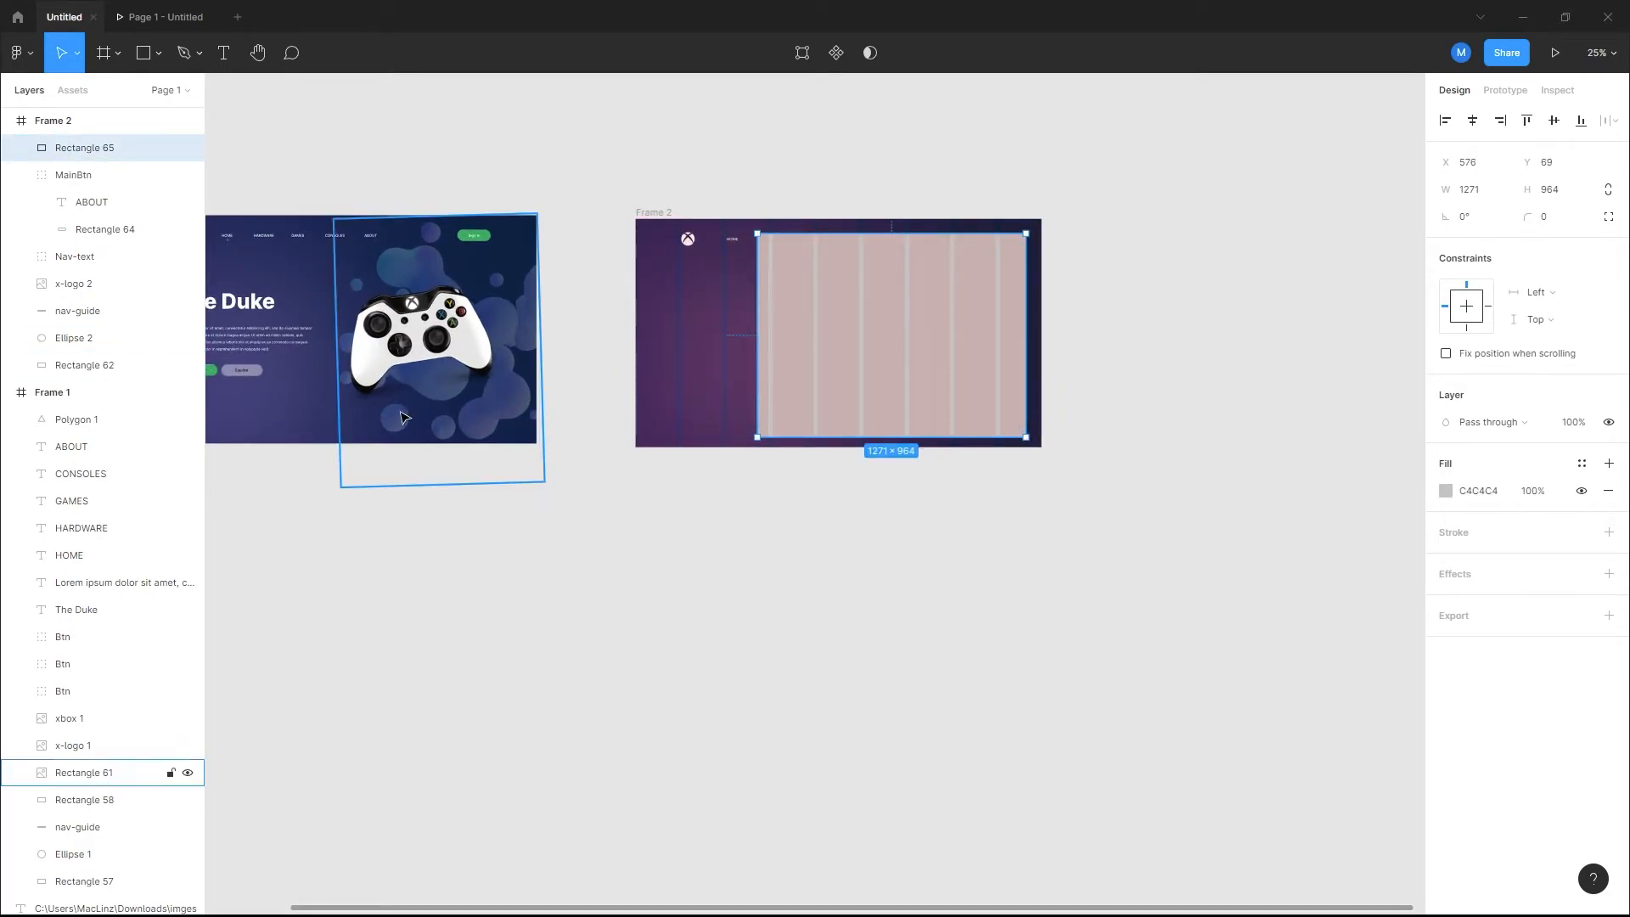
Step: Compare the grey rectangle with the bubble image in Frame 1 and shift it to X 725, Y 63
click(405, 415)
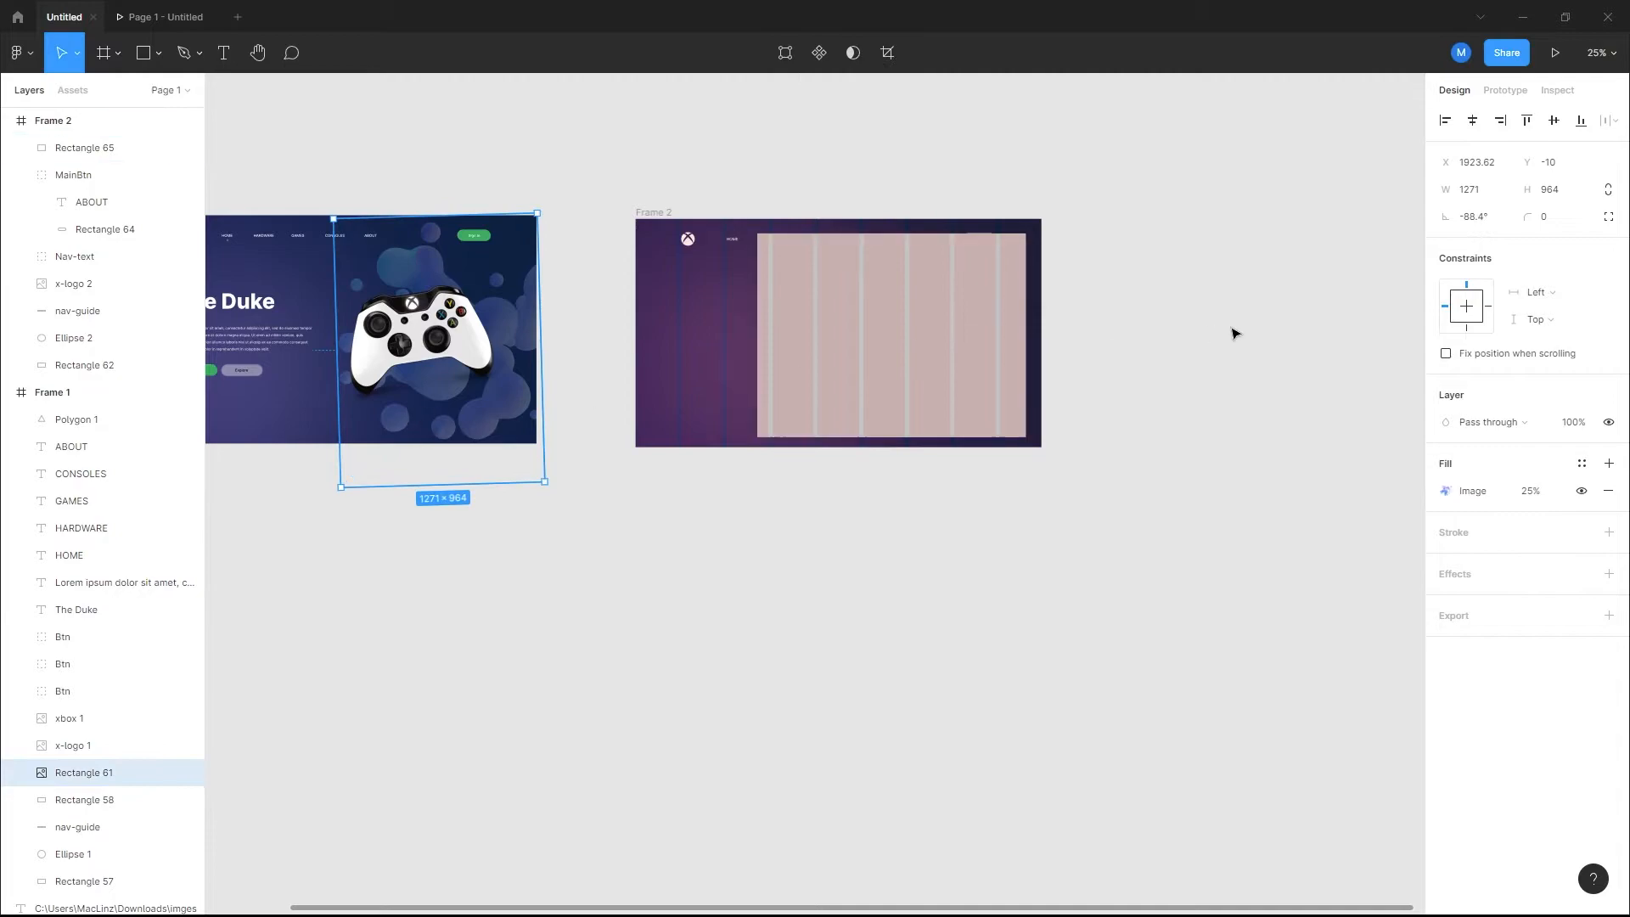
click(972, 334)
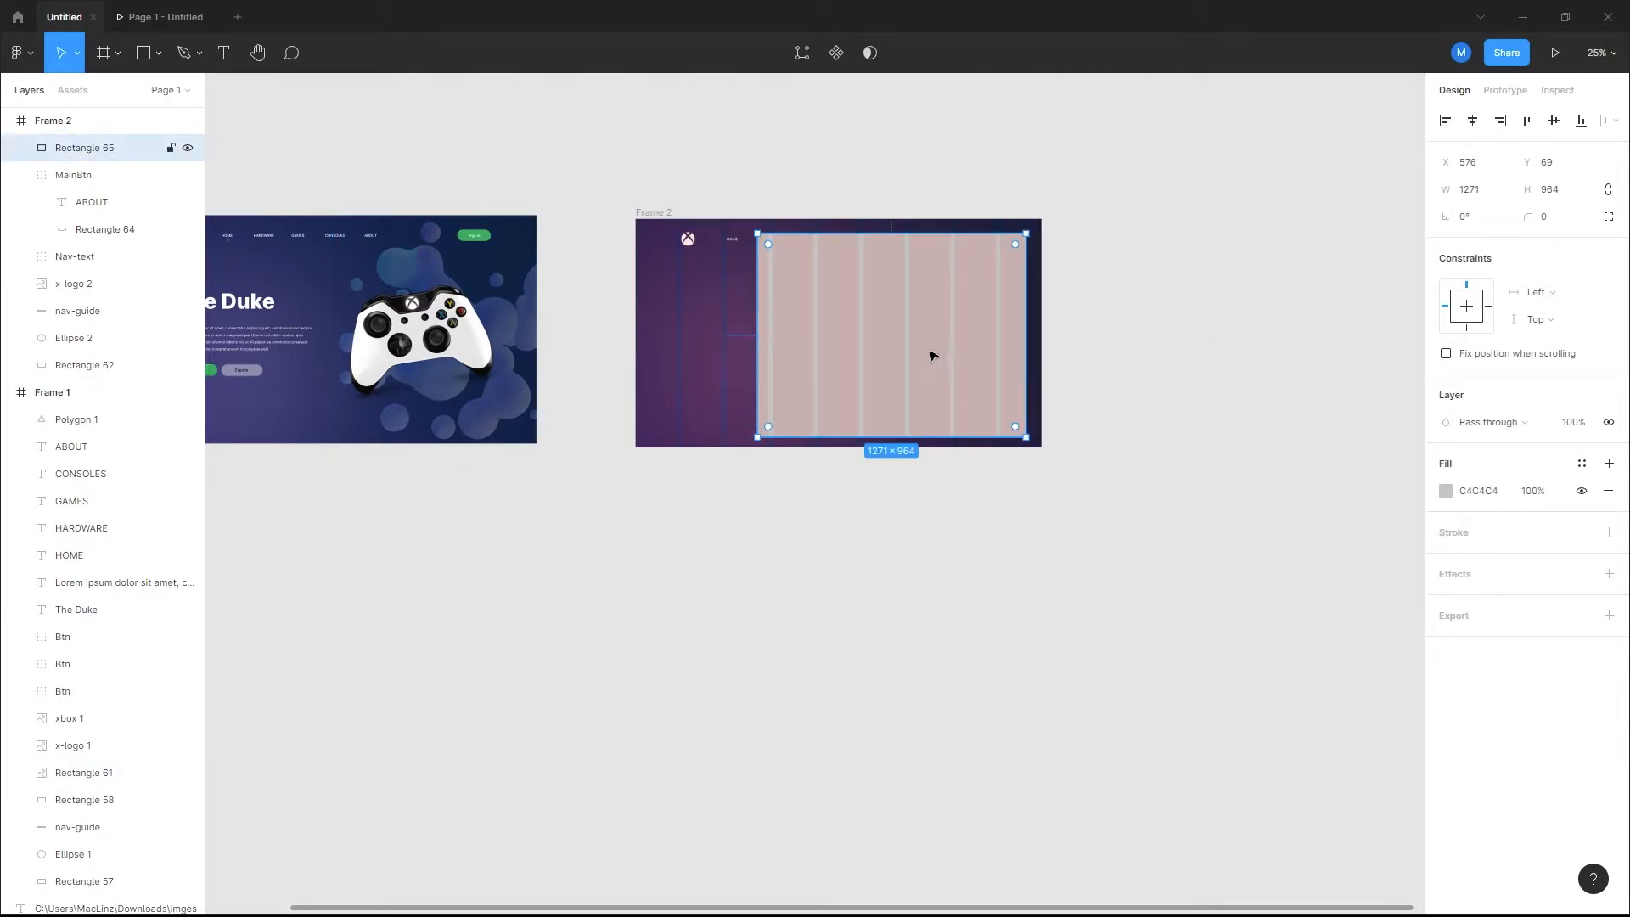
click(481, 392)
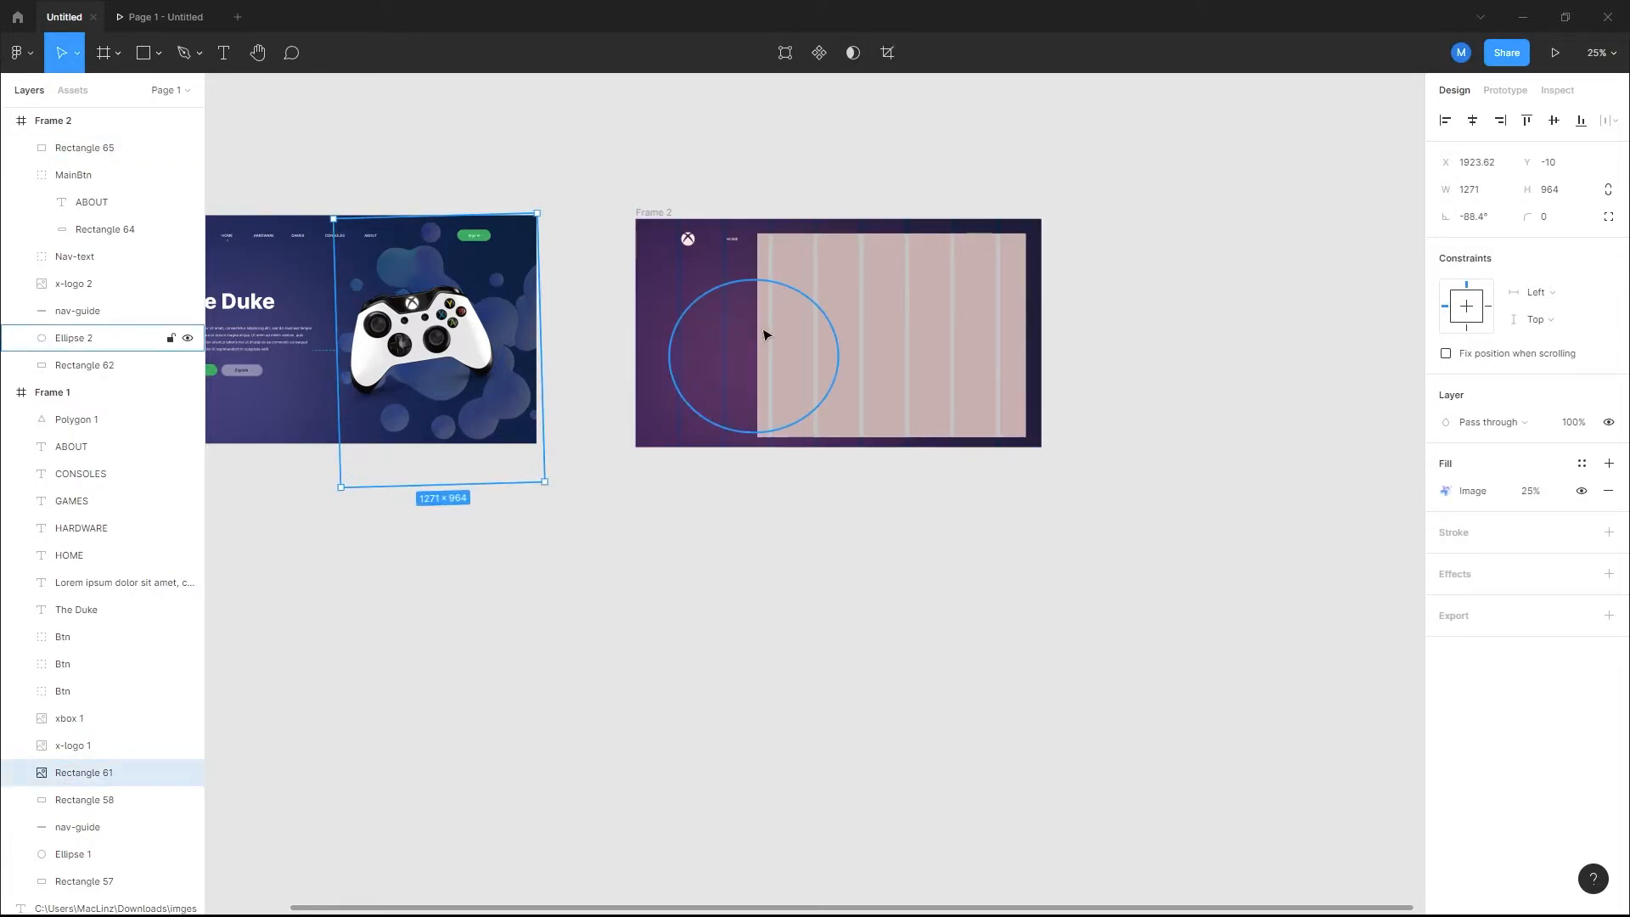
click(860, 341)
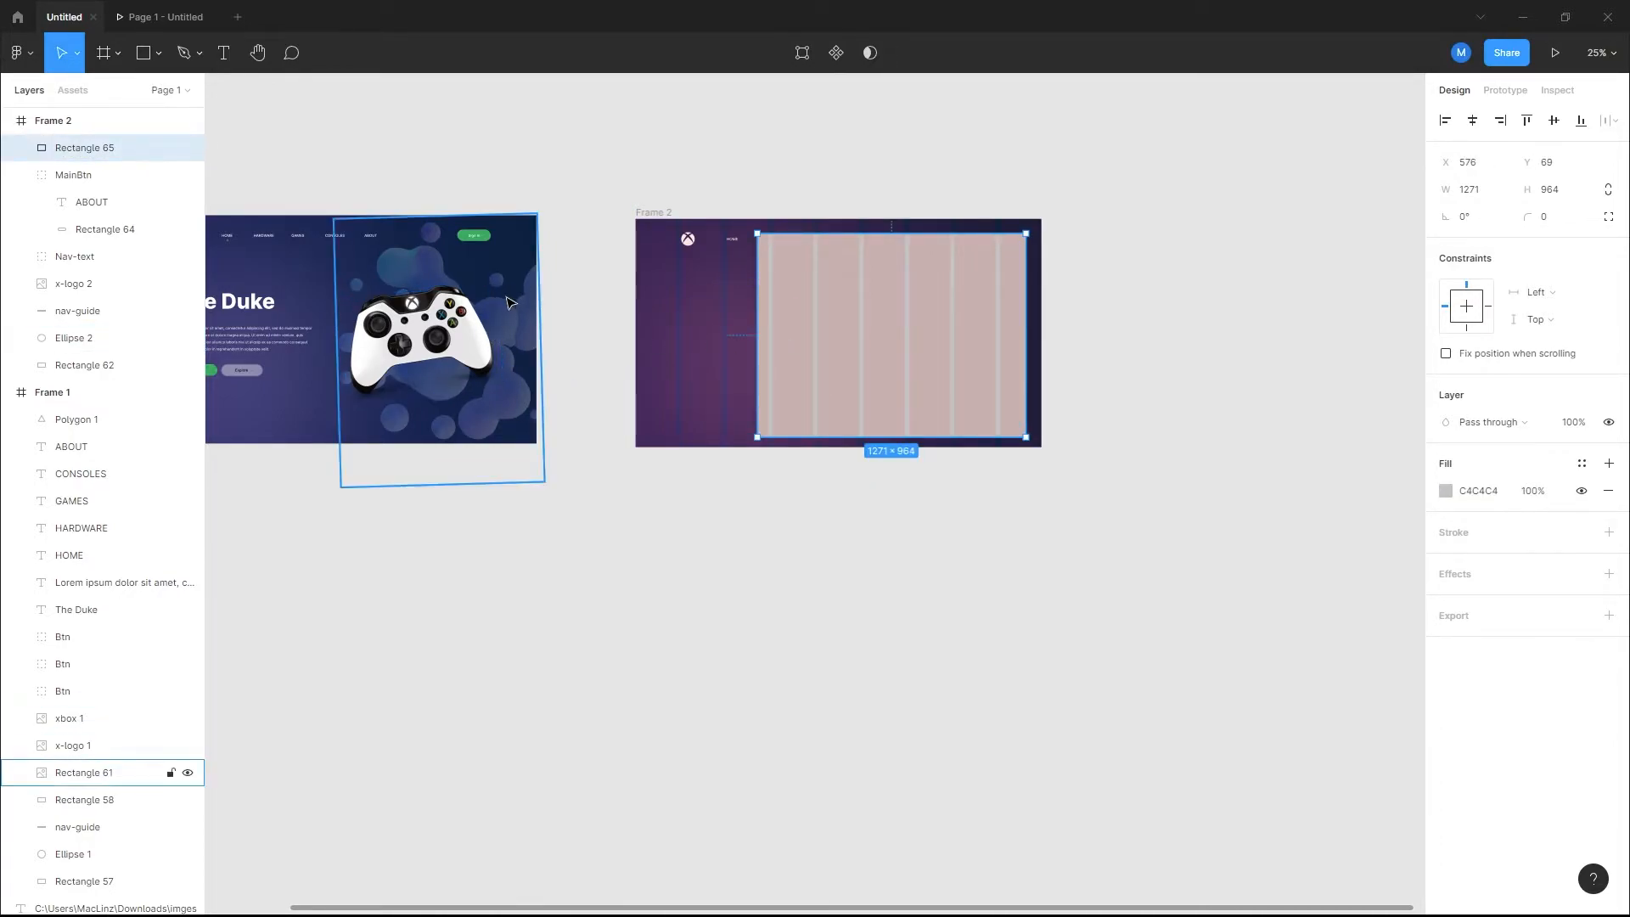
drag(853, 325, 1005, 321)
drag(1076, 321, 1106, 318)
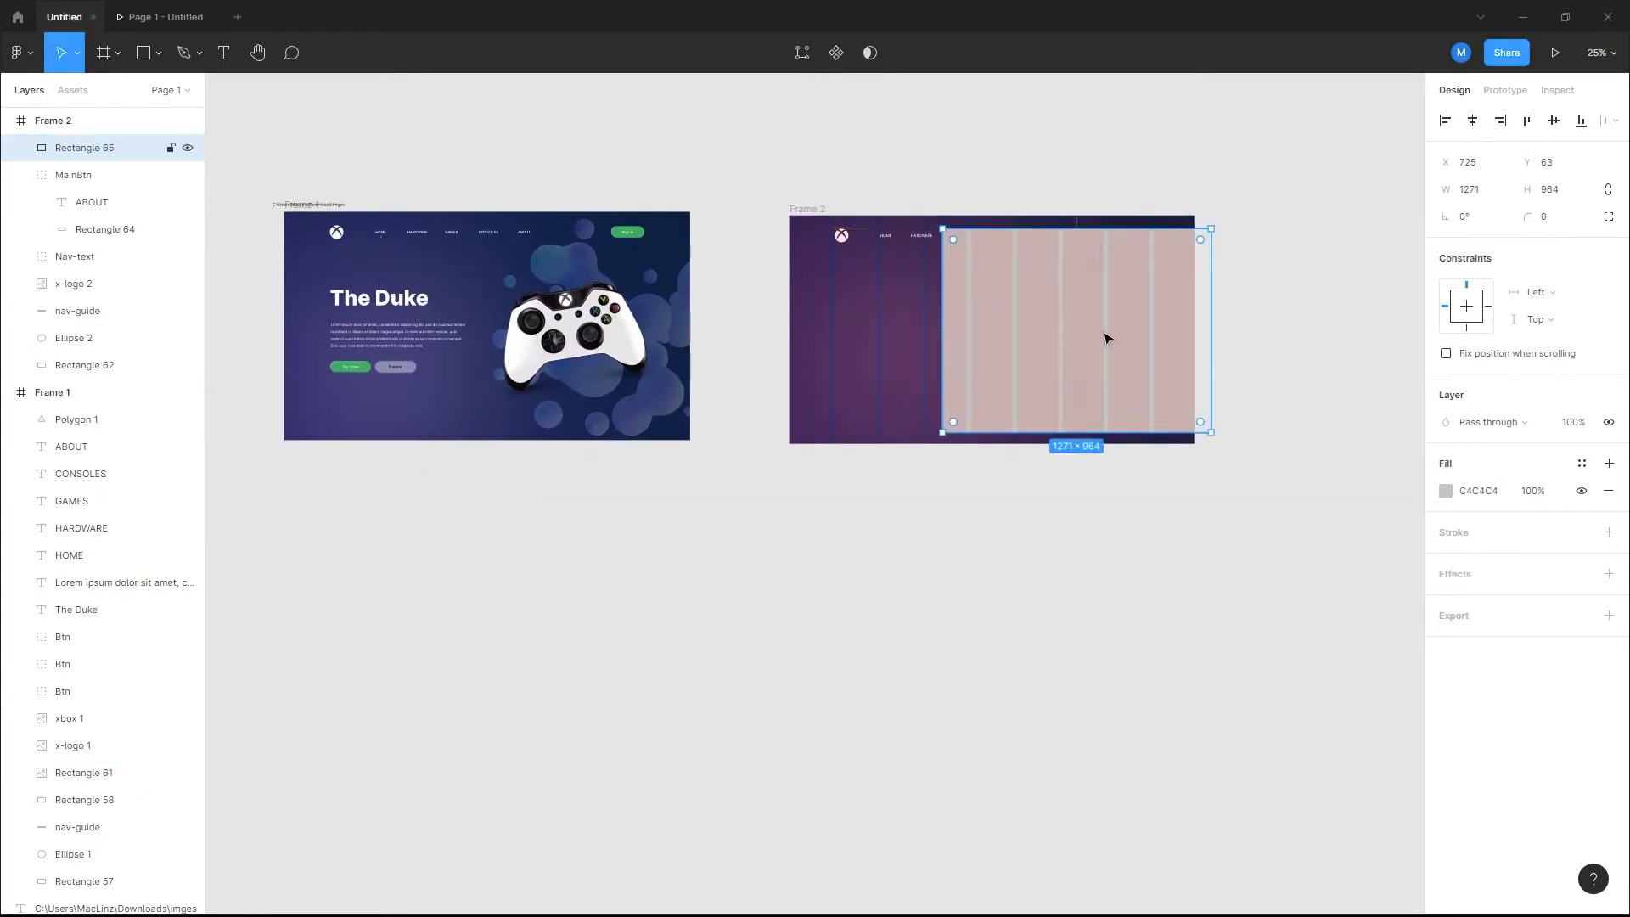
drag(1019, 433, 937, 431)
click(586, 327)
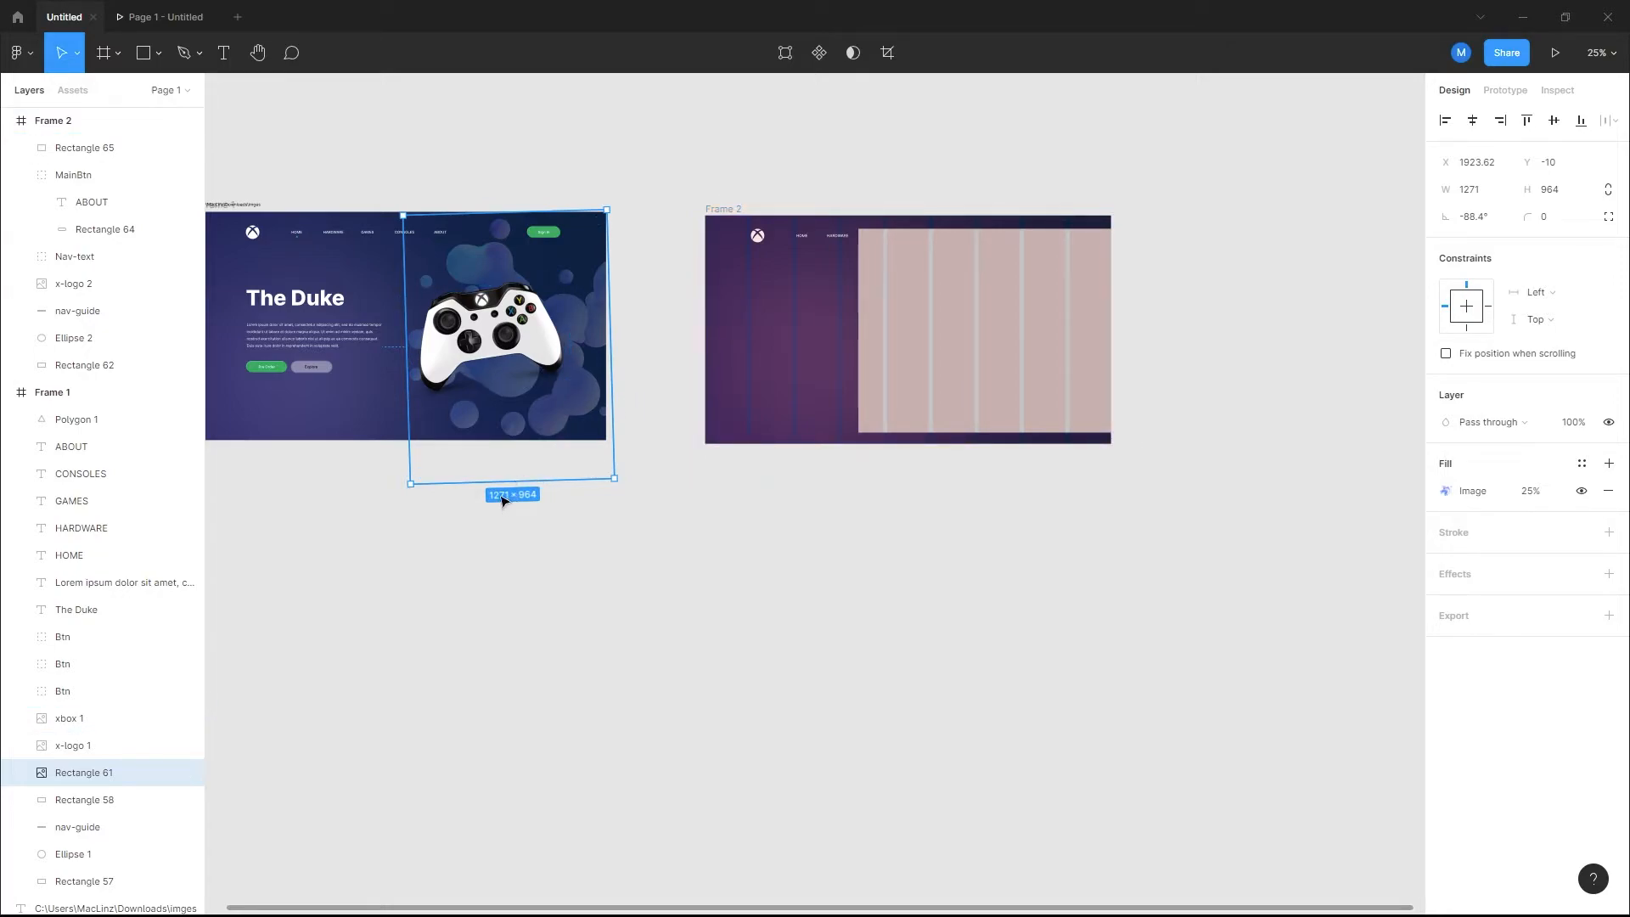
click(942, 389)
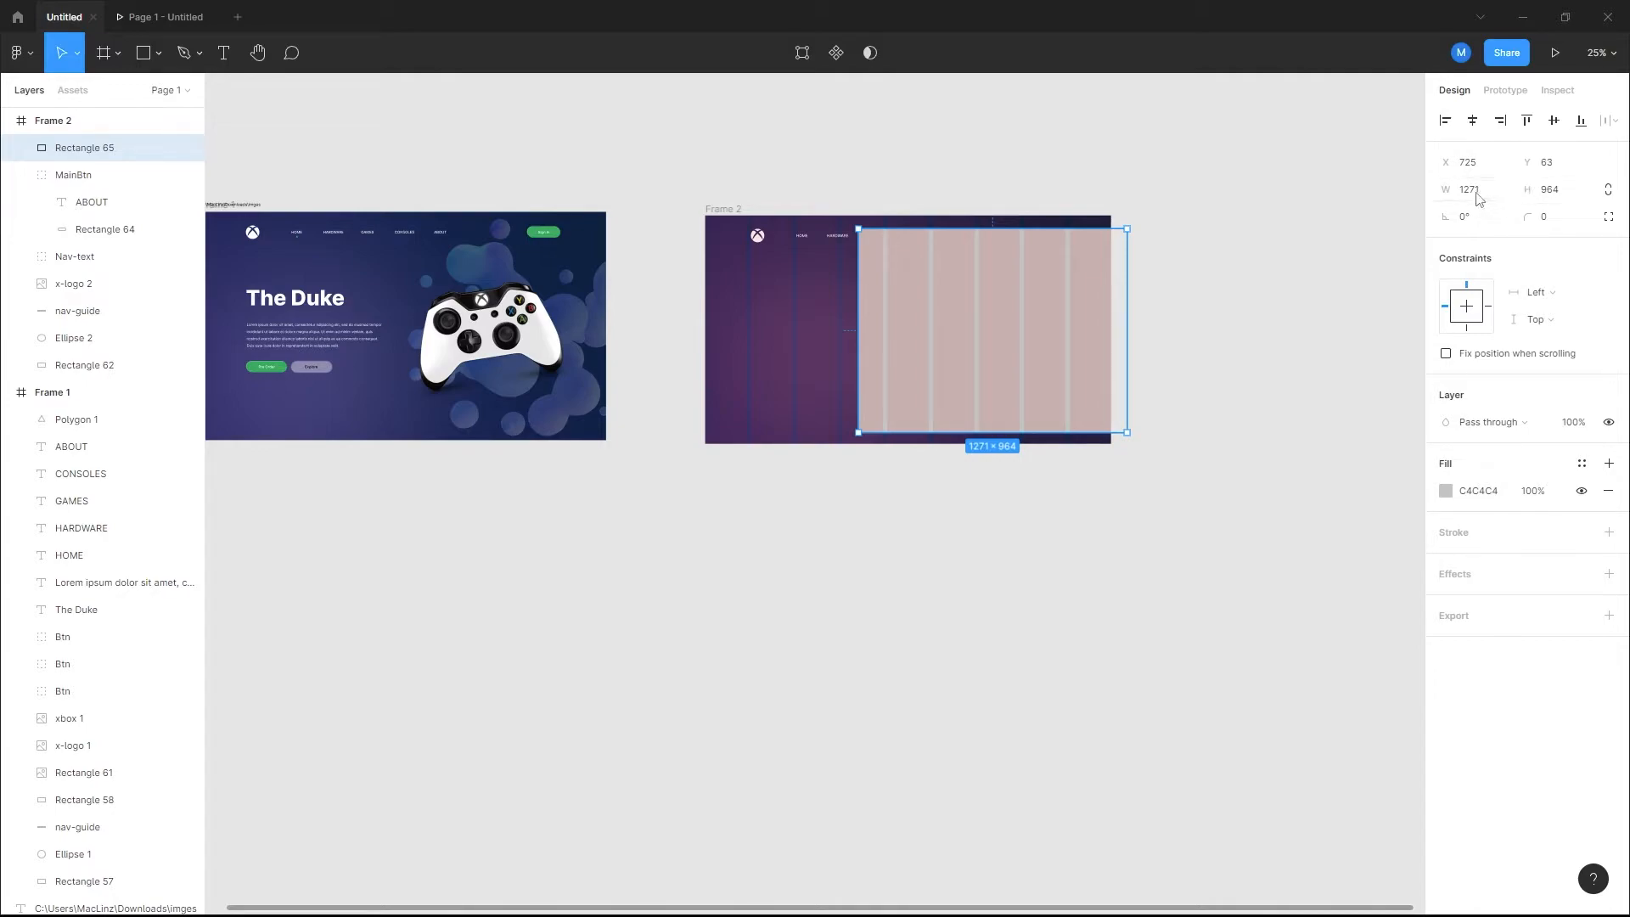
Step: Try rotating the grey rectangle to -90° and placing it over Frame 2's right half at X 1937, Y 0
drag(1134, 226, 1081, 459)
scroll(891, 382, right, 3)
drag(891, 382, 900, 375)
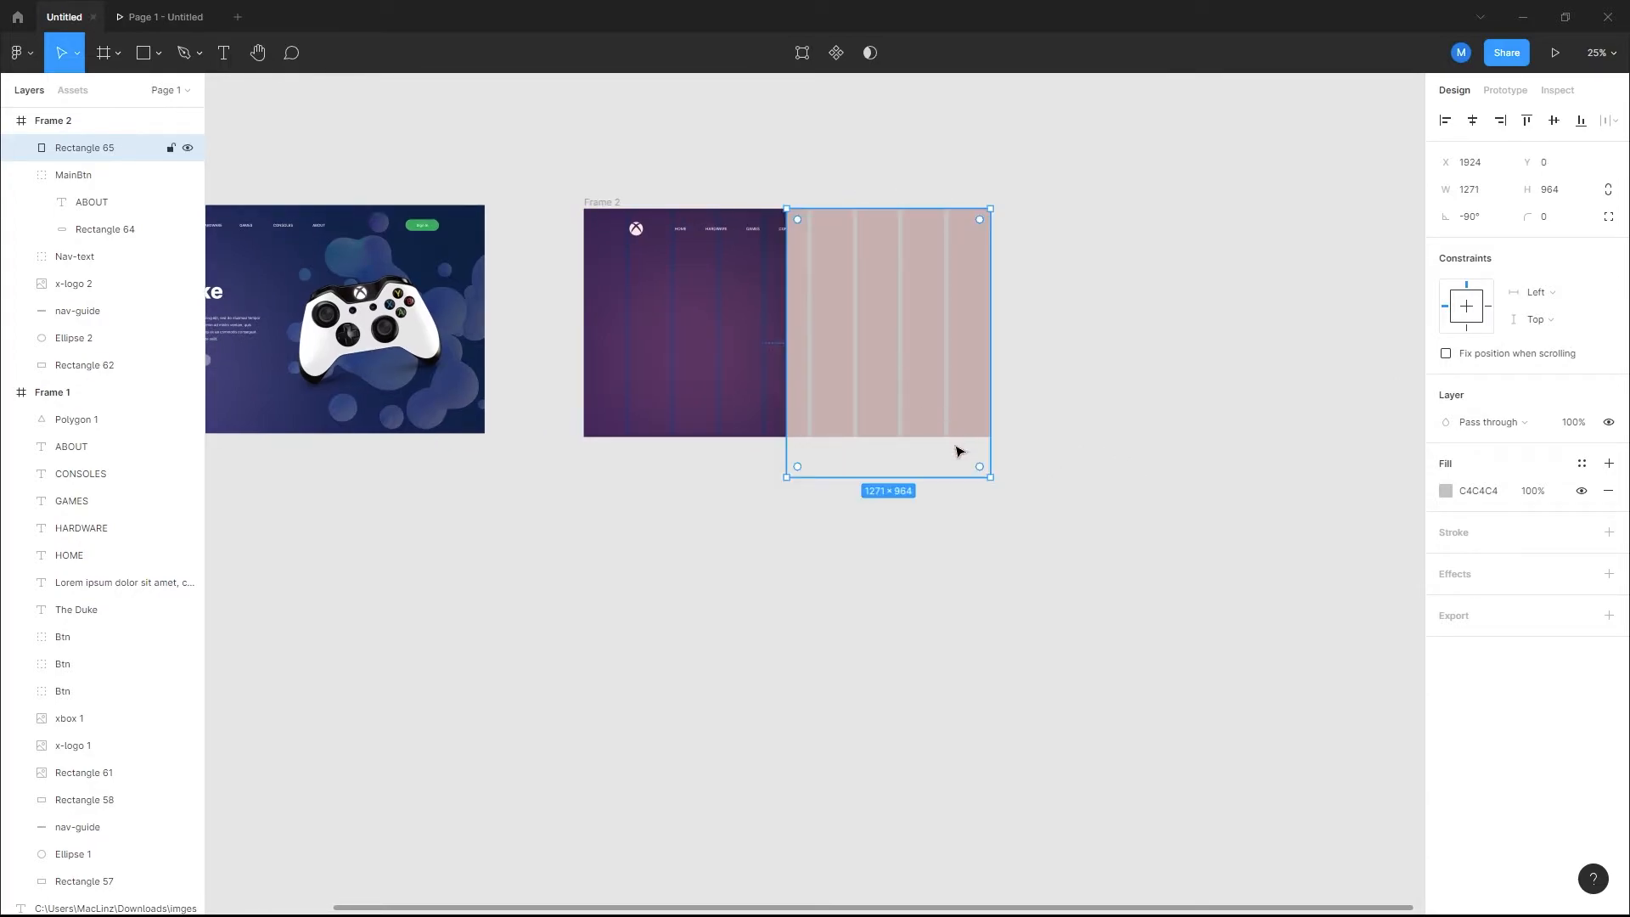
drag(893, 301, 901, 335)
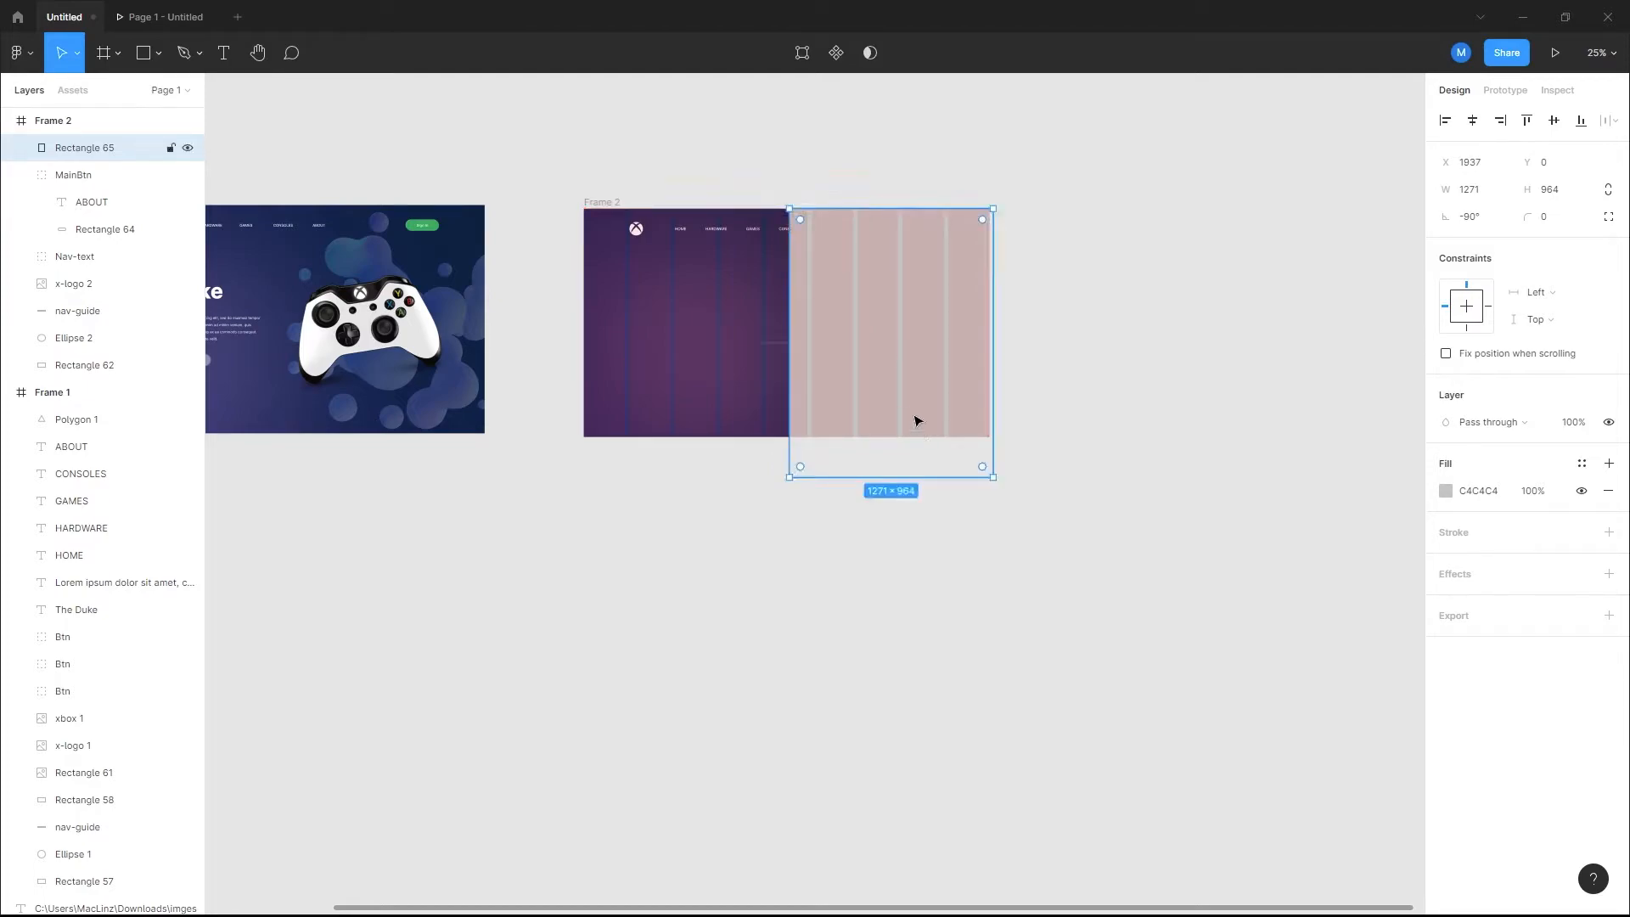
scroll(957, 353, up, 3)
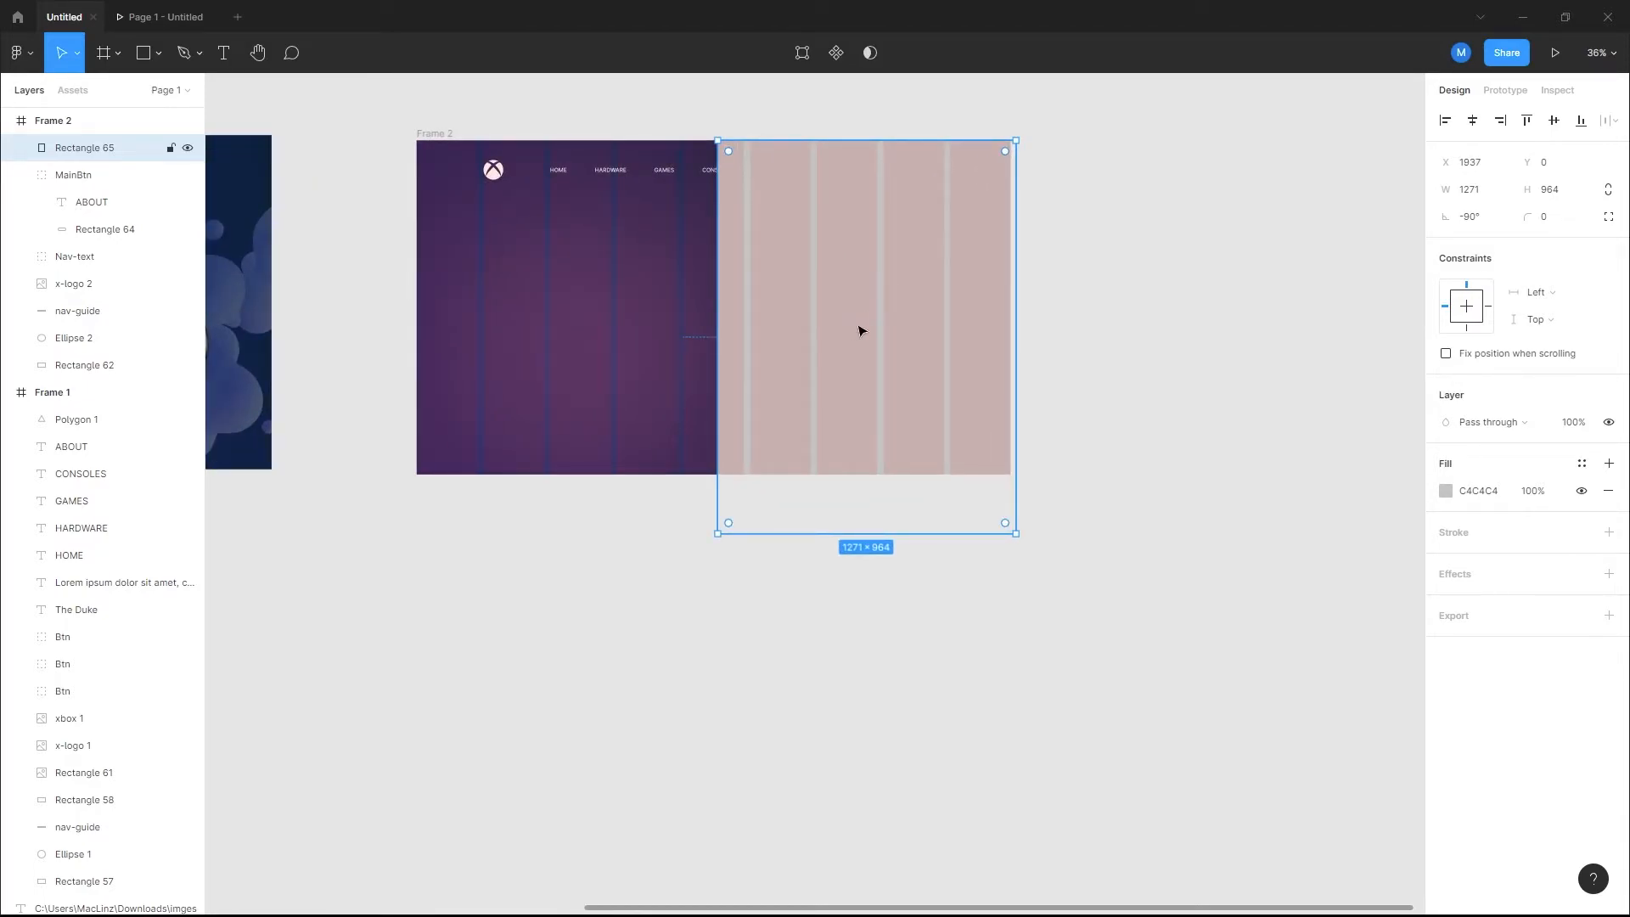
Step: Undo the rotation of the grey rectangle and the moves that followed it
key(ctrl+z)
key(ctrl+z)
key(ctrl+z)
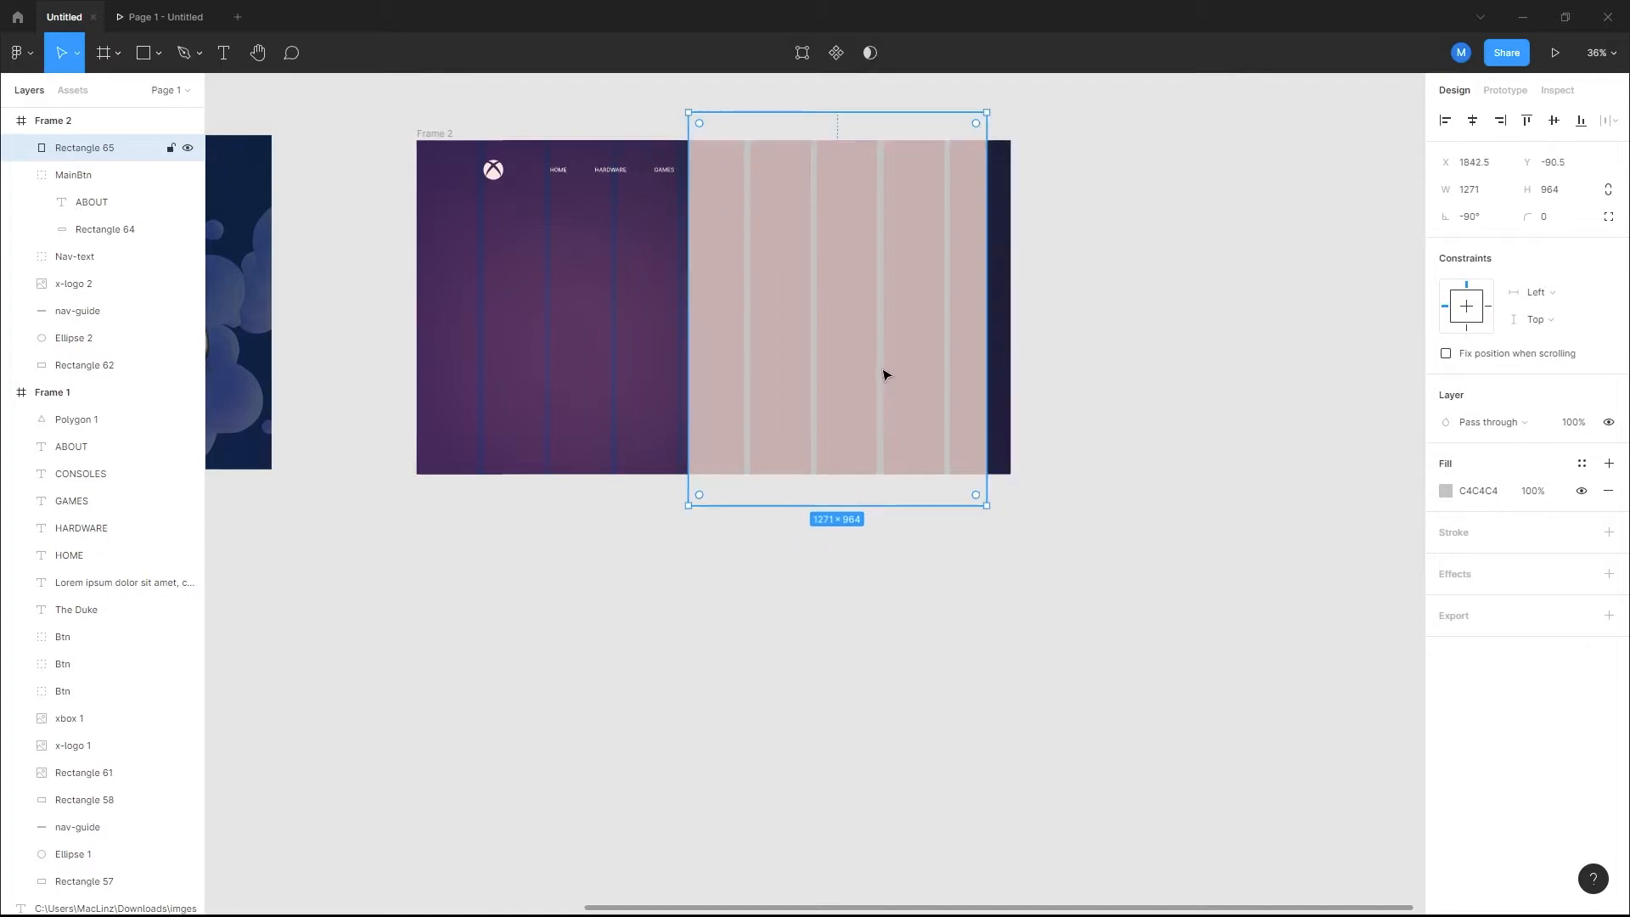
Step: Place the Abstract-3d-art-background image from the imges folder into the grey rectangle in Frame 2
scroll(827, 299, left, 4)
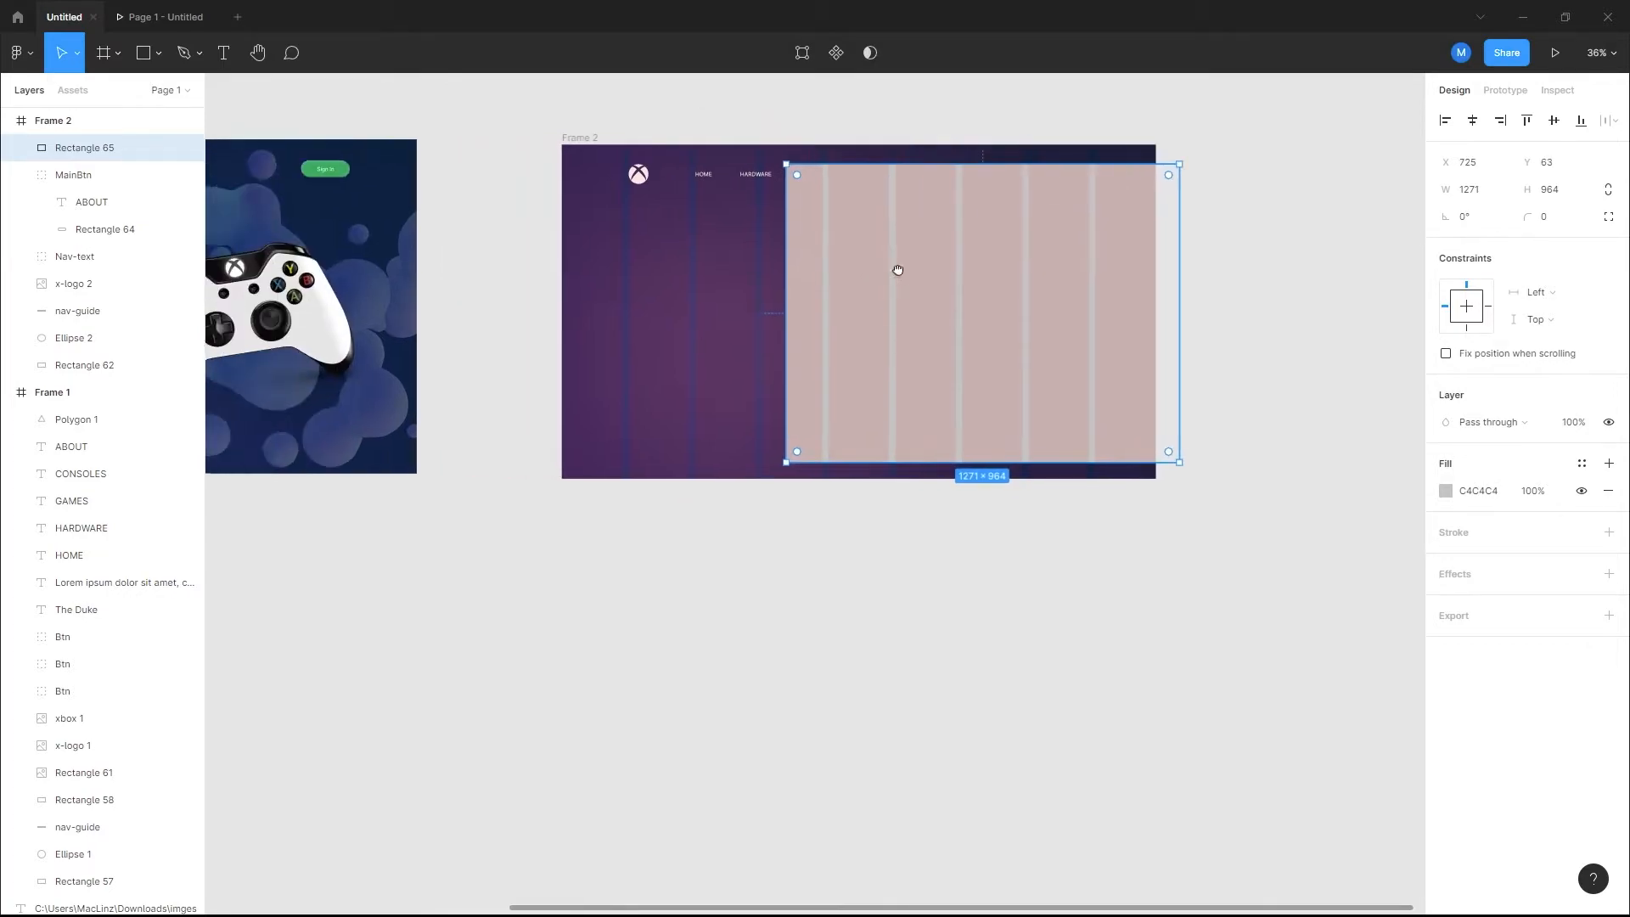
click(38, 63)
mouse_move(58, 127)
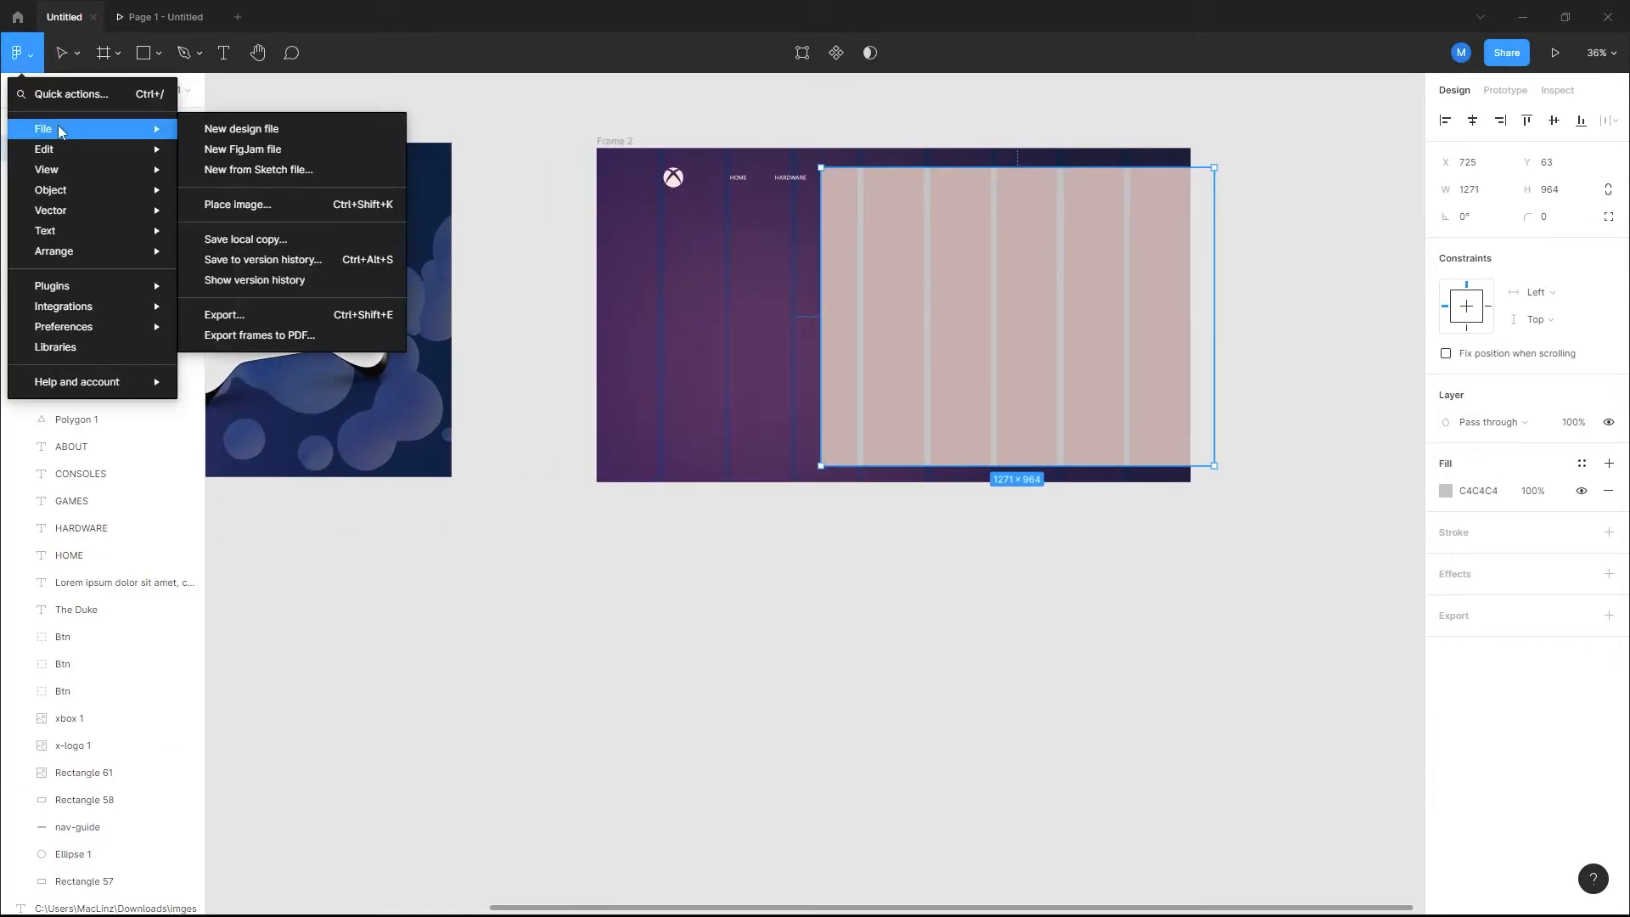
click(278, 201)
double_click(304, 151)
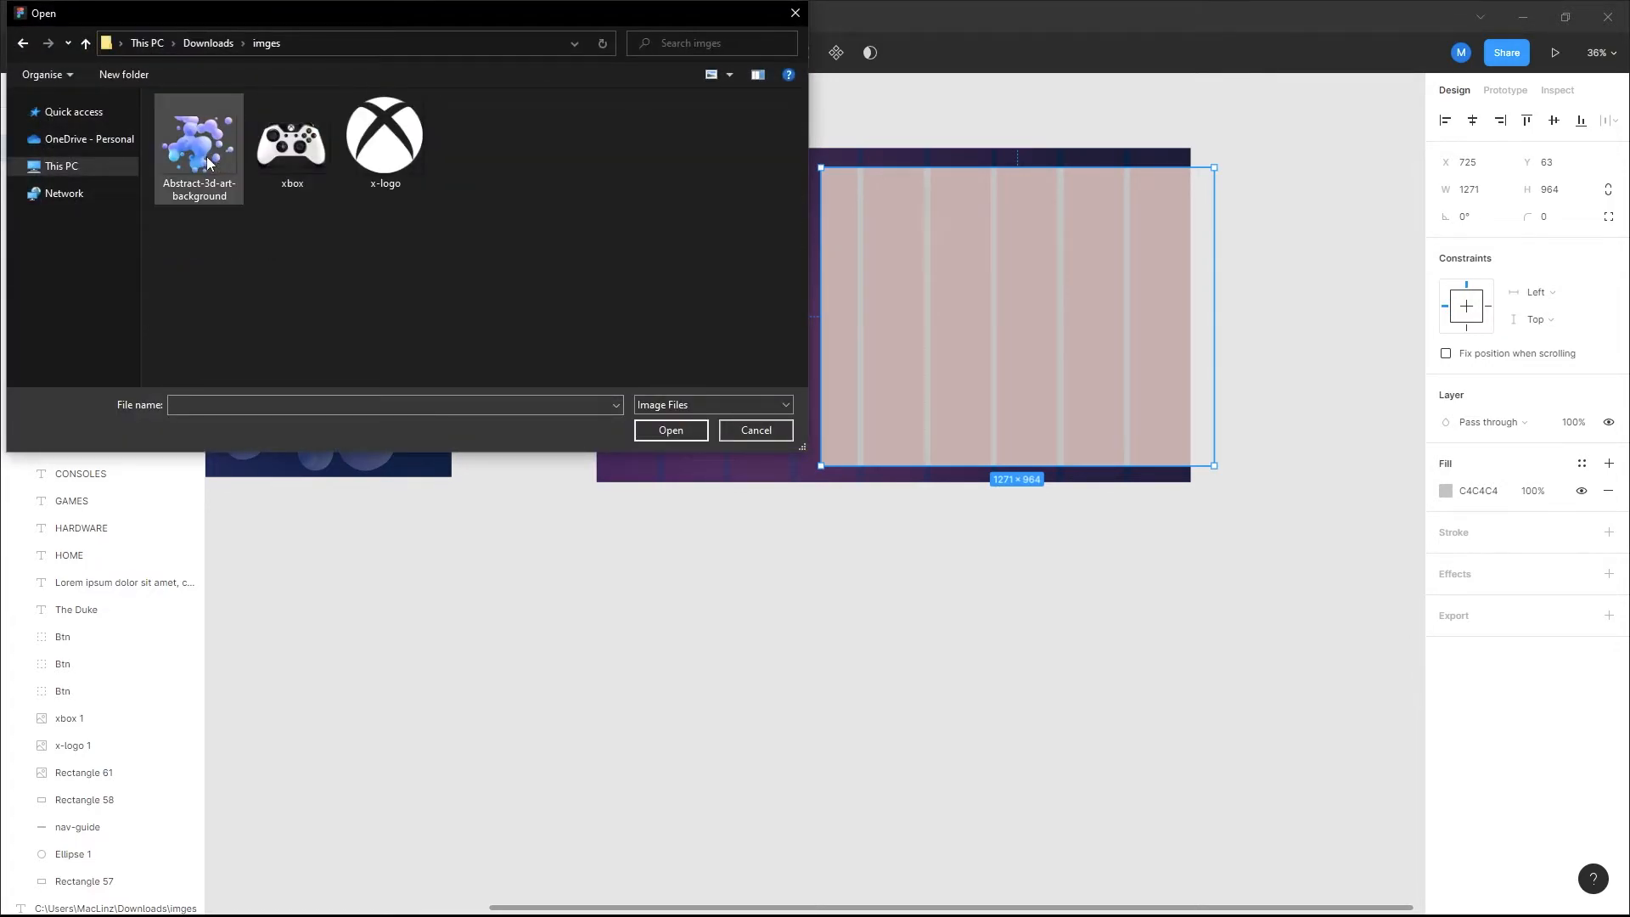
click(212, 145)
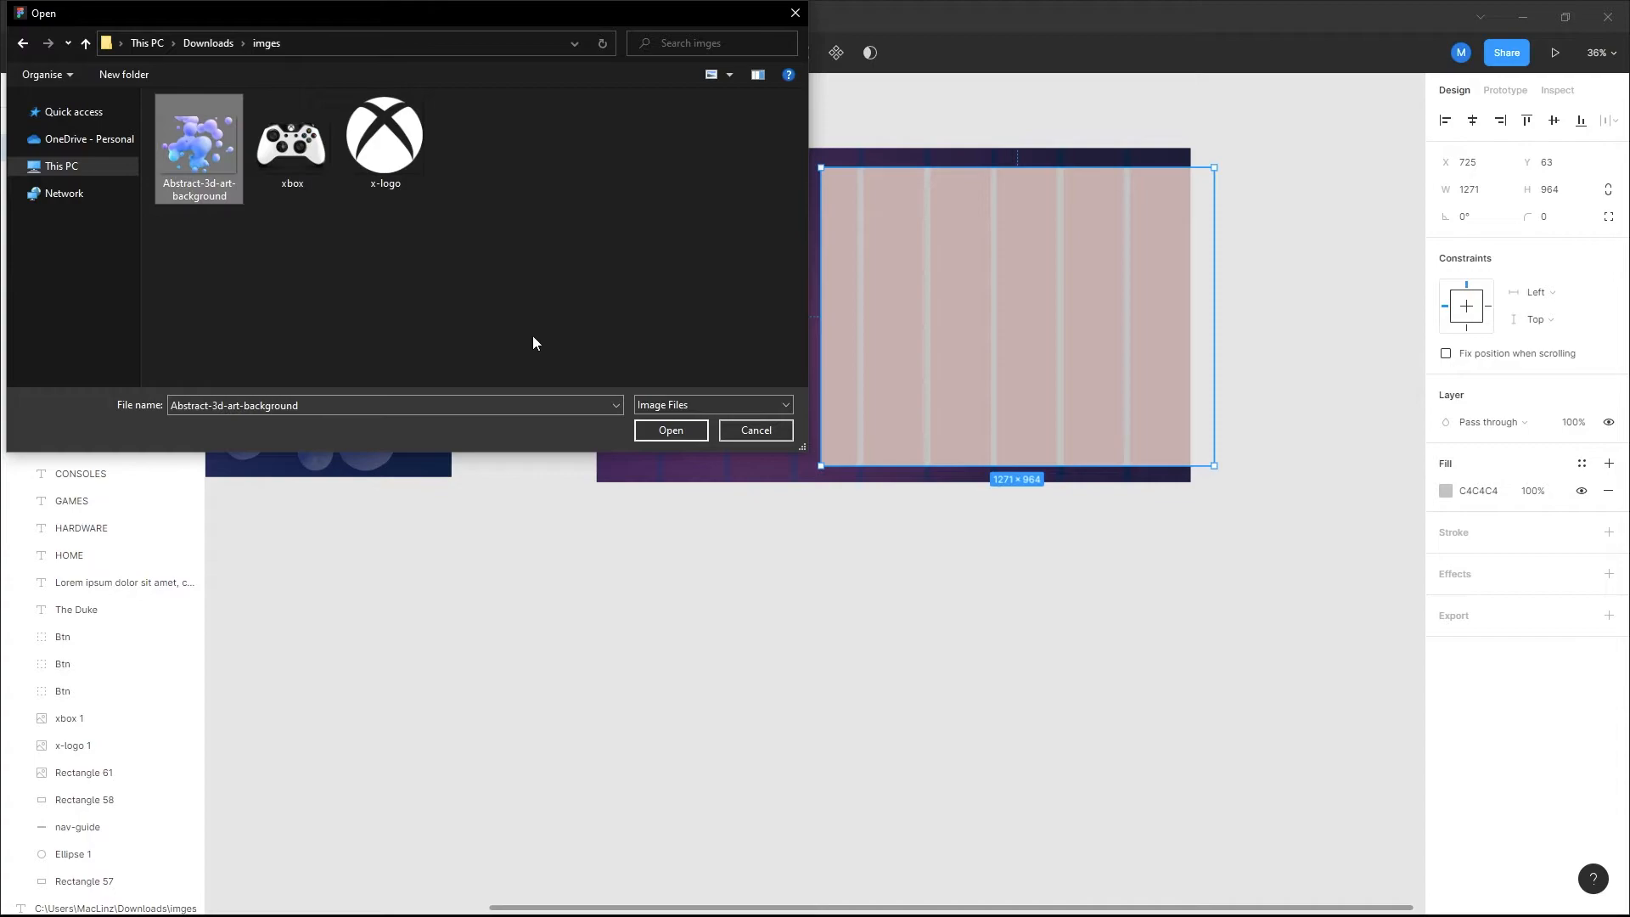
click(648, 430)
click(974, 332)
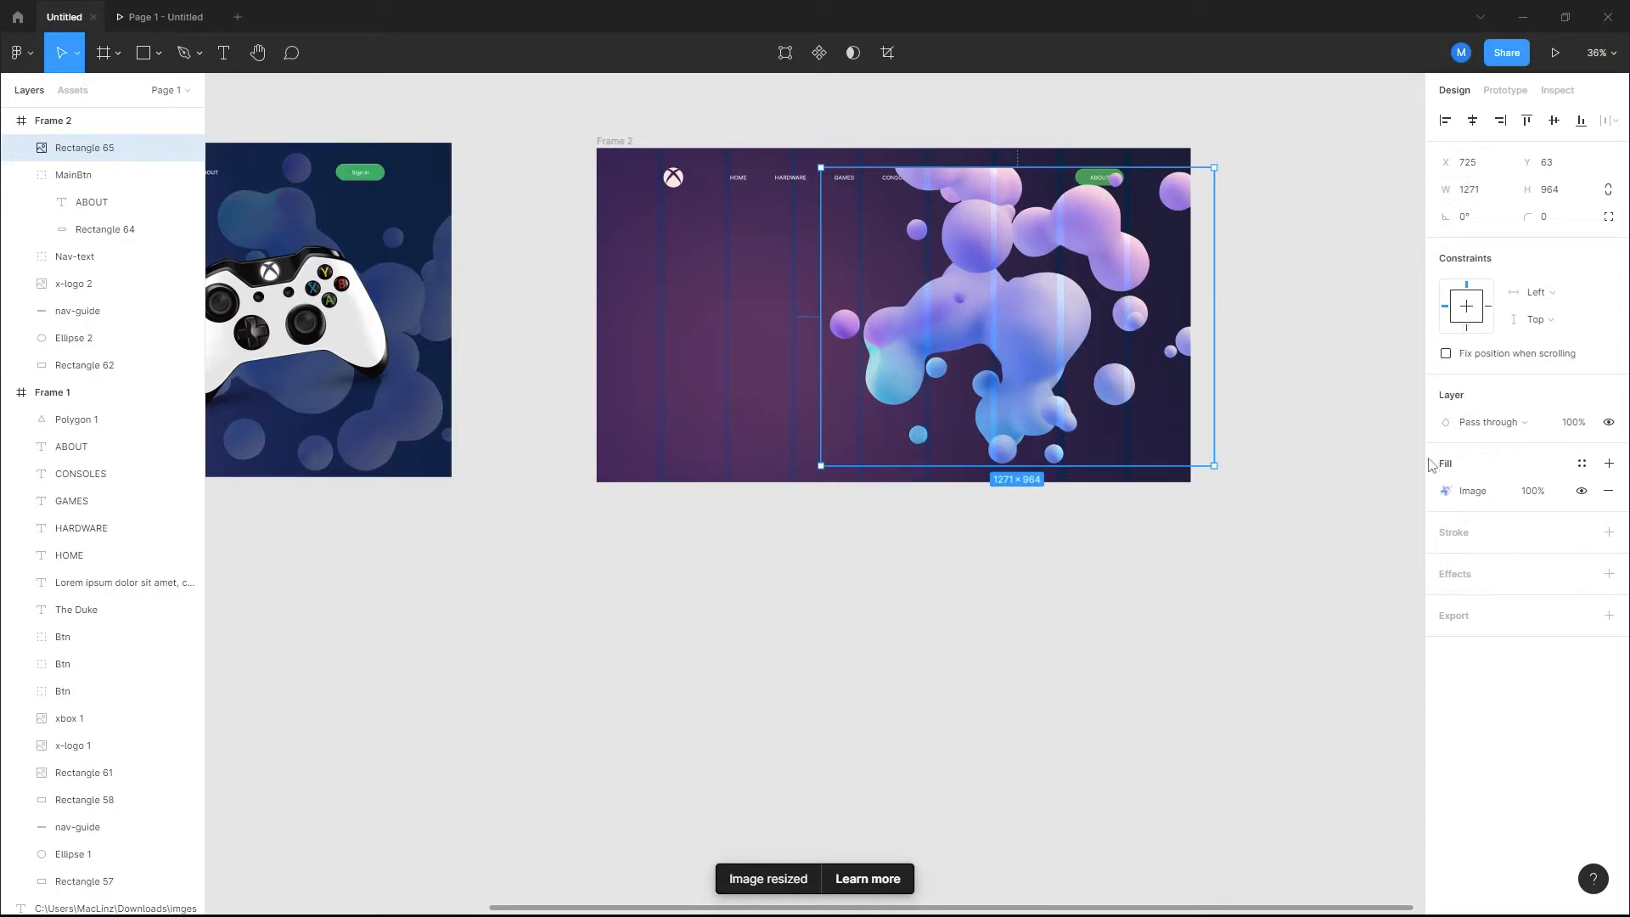
Step: Open the bubble image's fill settings and keep its scaling mode at Fill
click(1446, 491)
click(1263, 535)
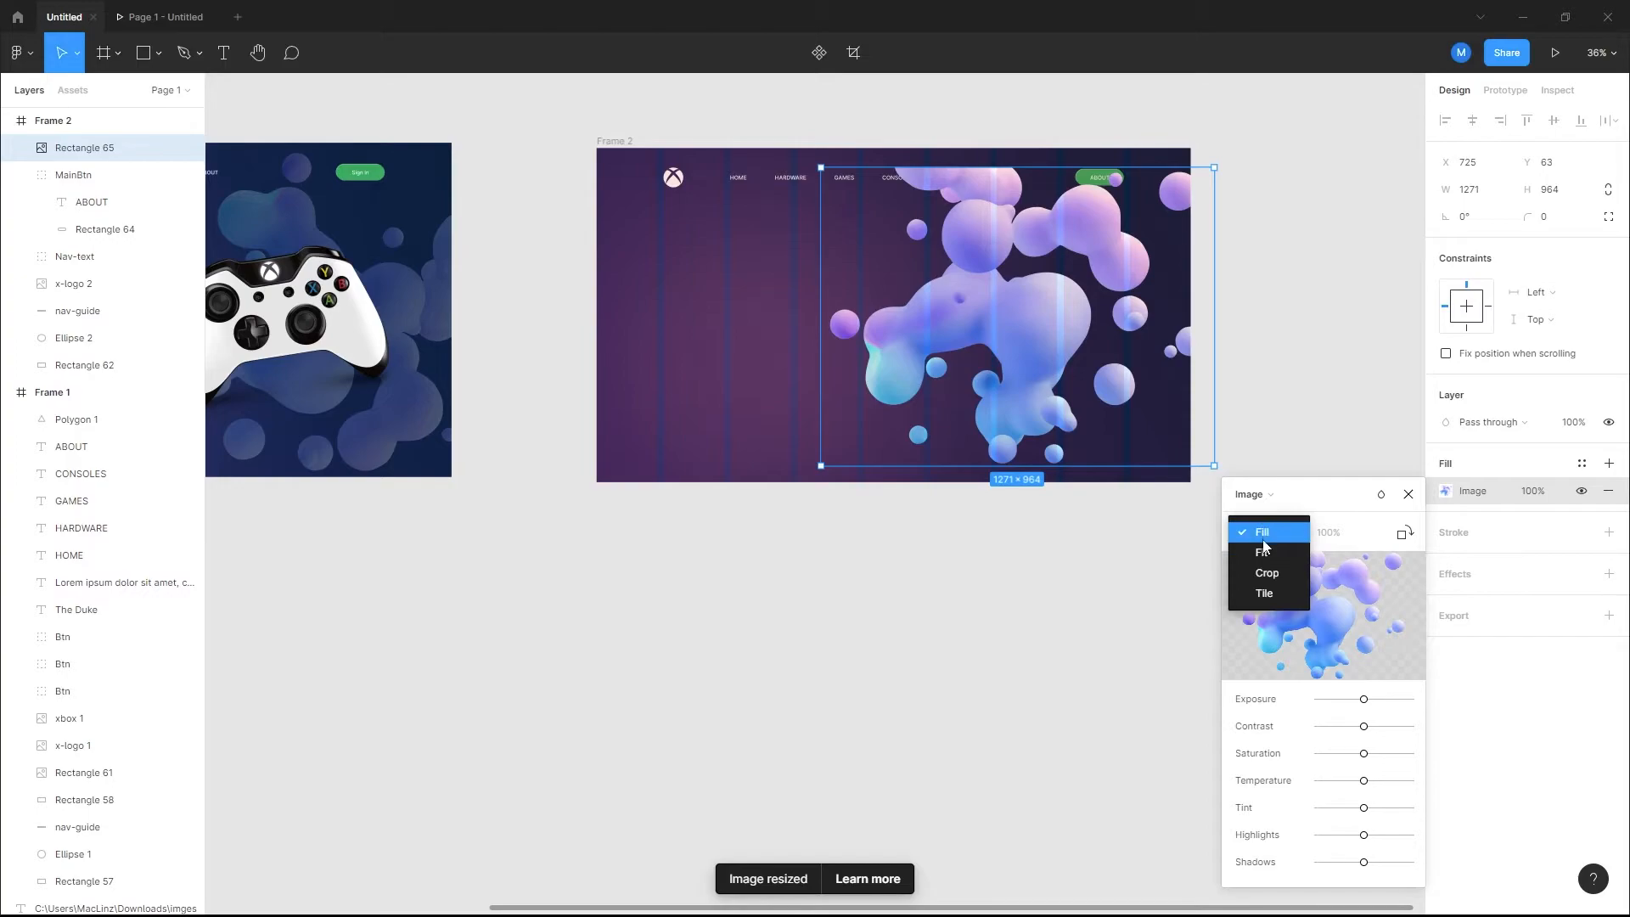
click(1262, 531)
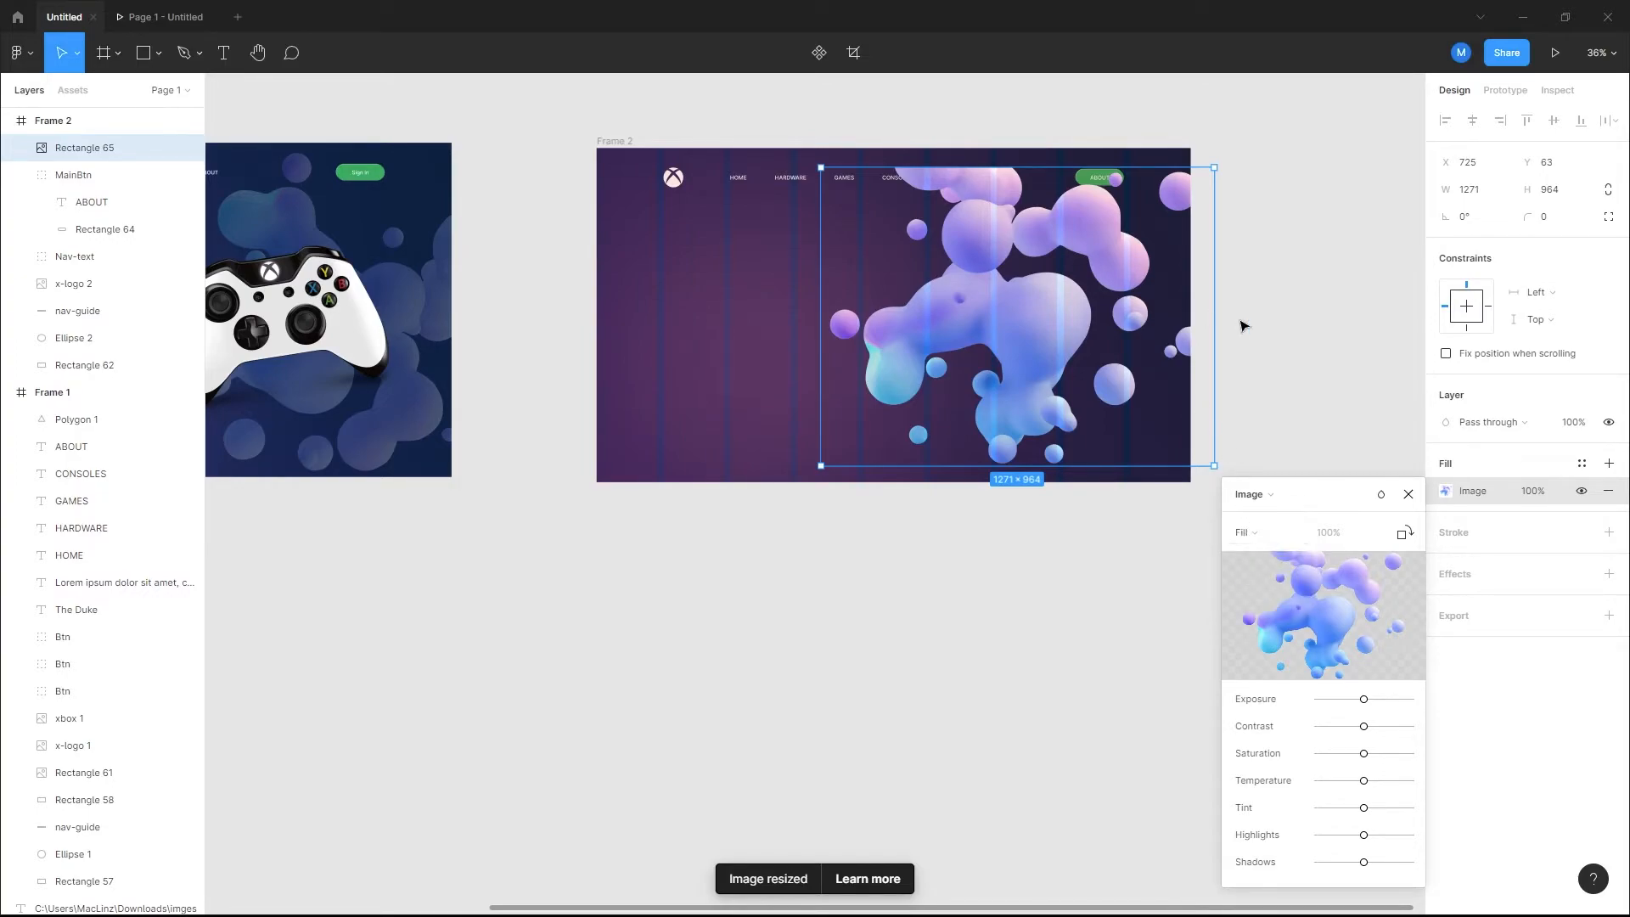
Step: Rotate the bubble image to -88.49° and position it over Frame 2's right half at X 1936.67, Y 20
scroll(1234, 317, right, 3)
drag(1112, 187, 1030, 501)
drag(957, 413, 972, 427)
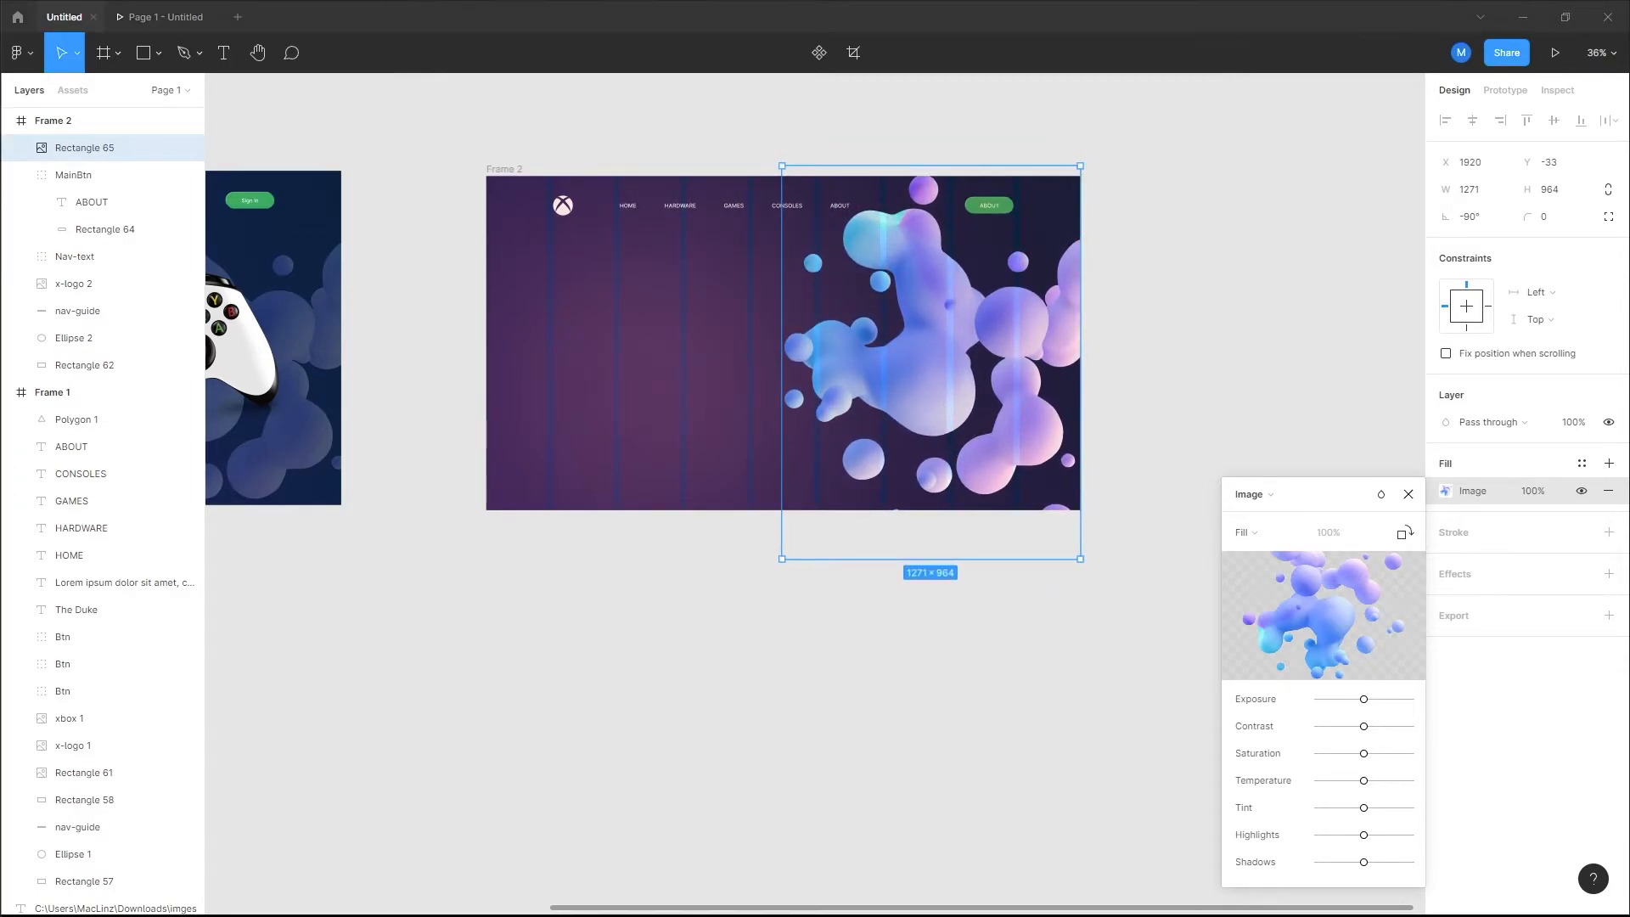
scroll(1038, 252, right, 3)
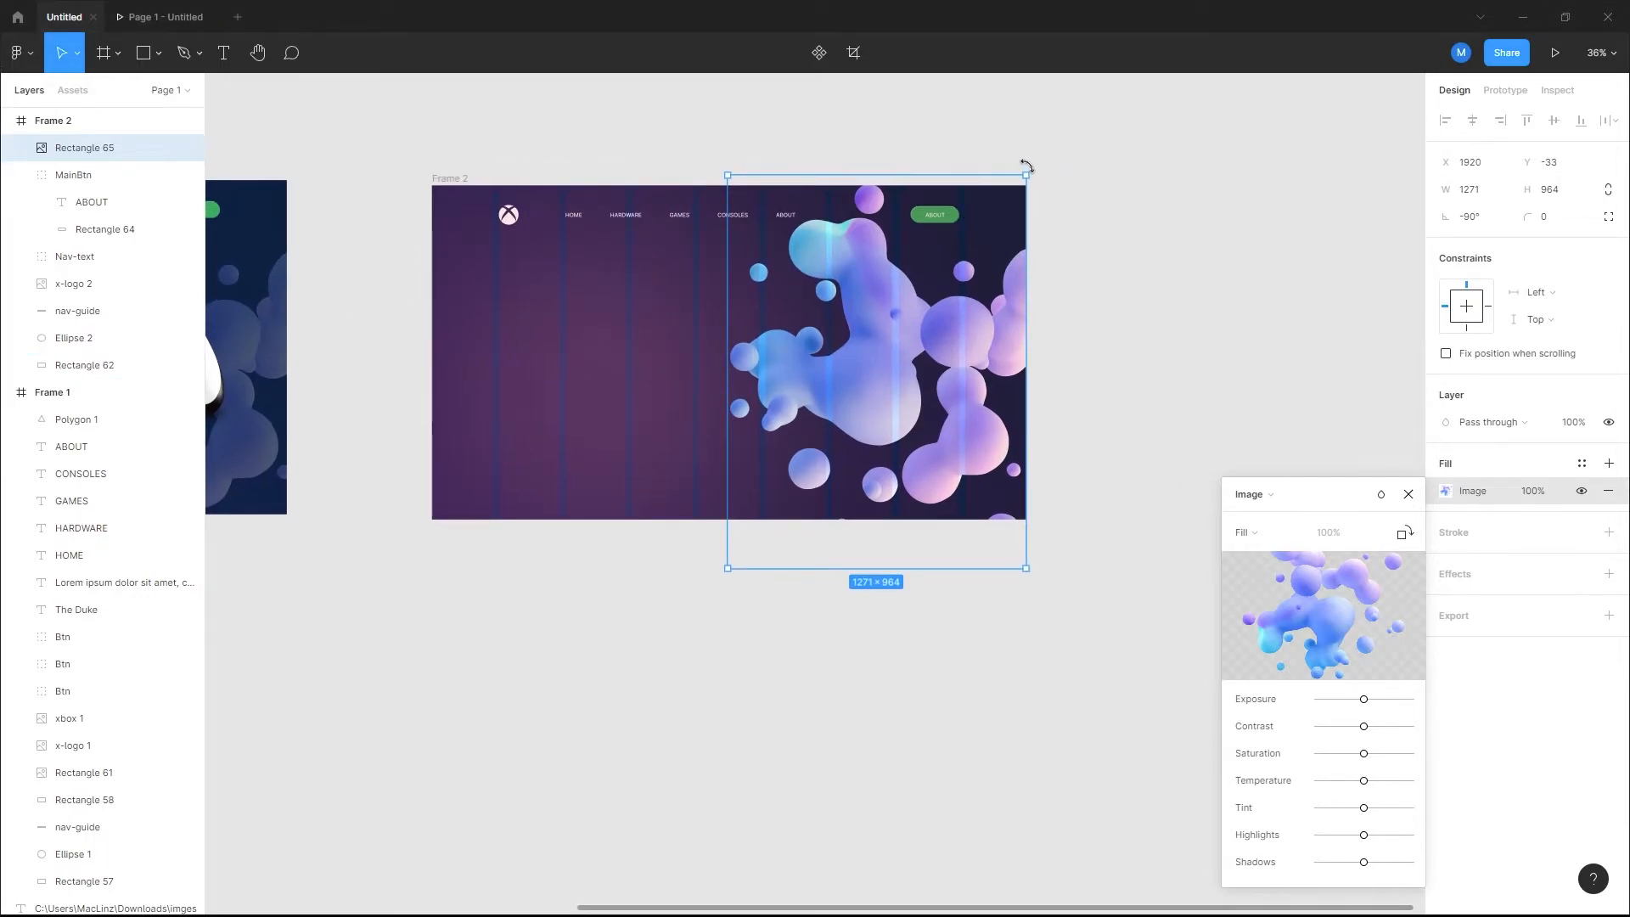
mouse_move(1015, 158)
mouse_down()
mouse_move(1034, 181)
mouse_move(1026, 167)
mouse_up()
mouse_move(954, 281)
mouse_down()
mouse_move(976, 321)
mouse_move(969, 307)
mouse_up()
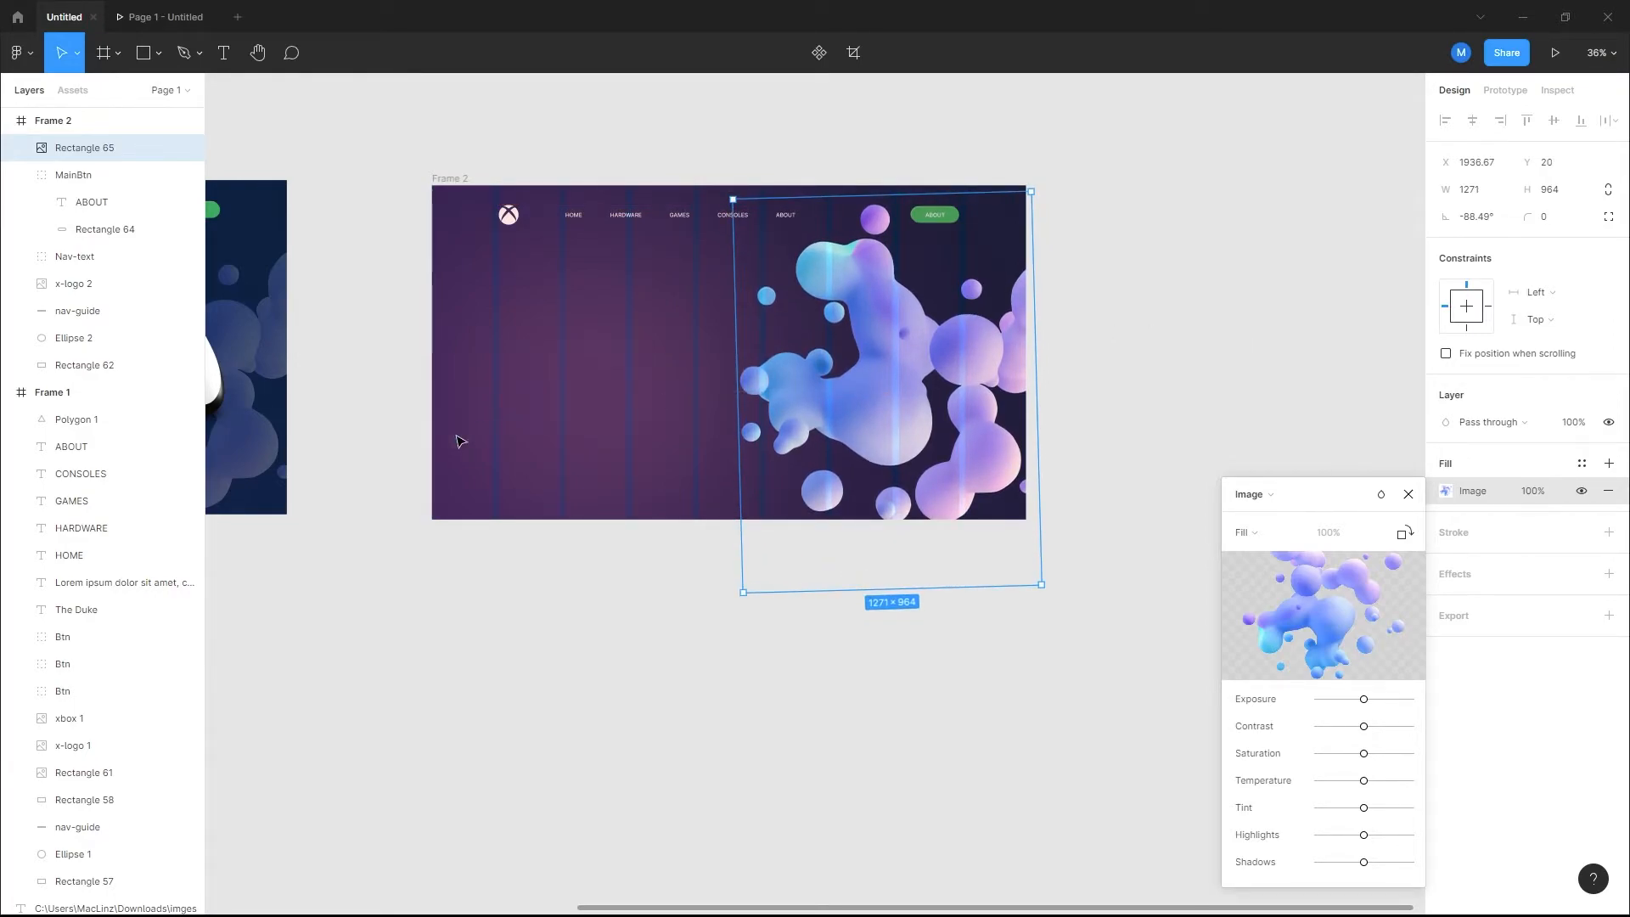
Step: Set the bubble image's fill opacity to 25%, then check the page in presentation mode and return to the design file
click(1531, 494)
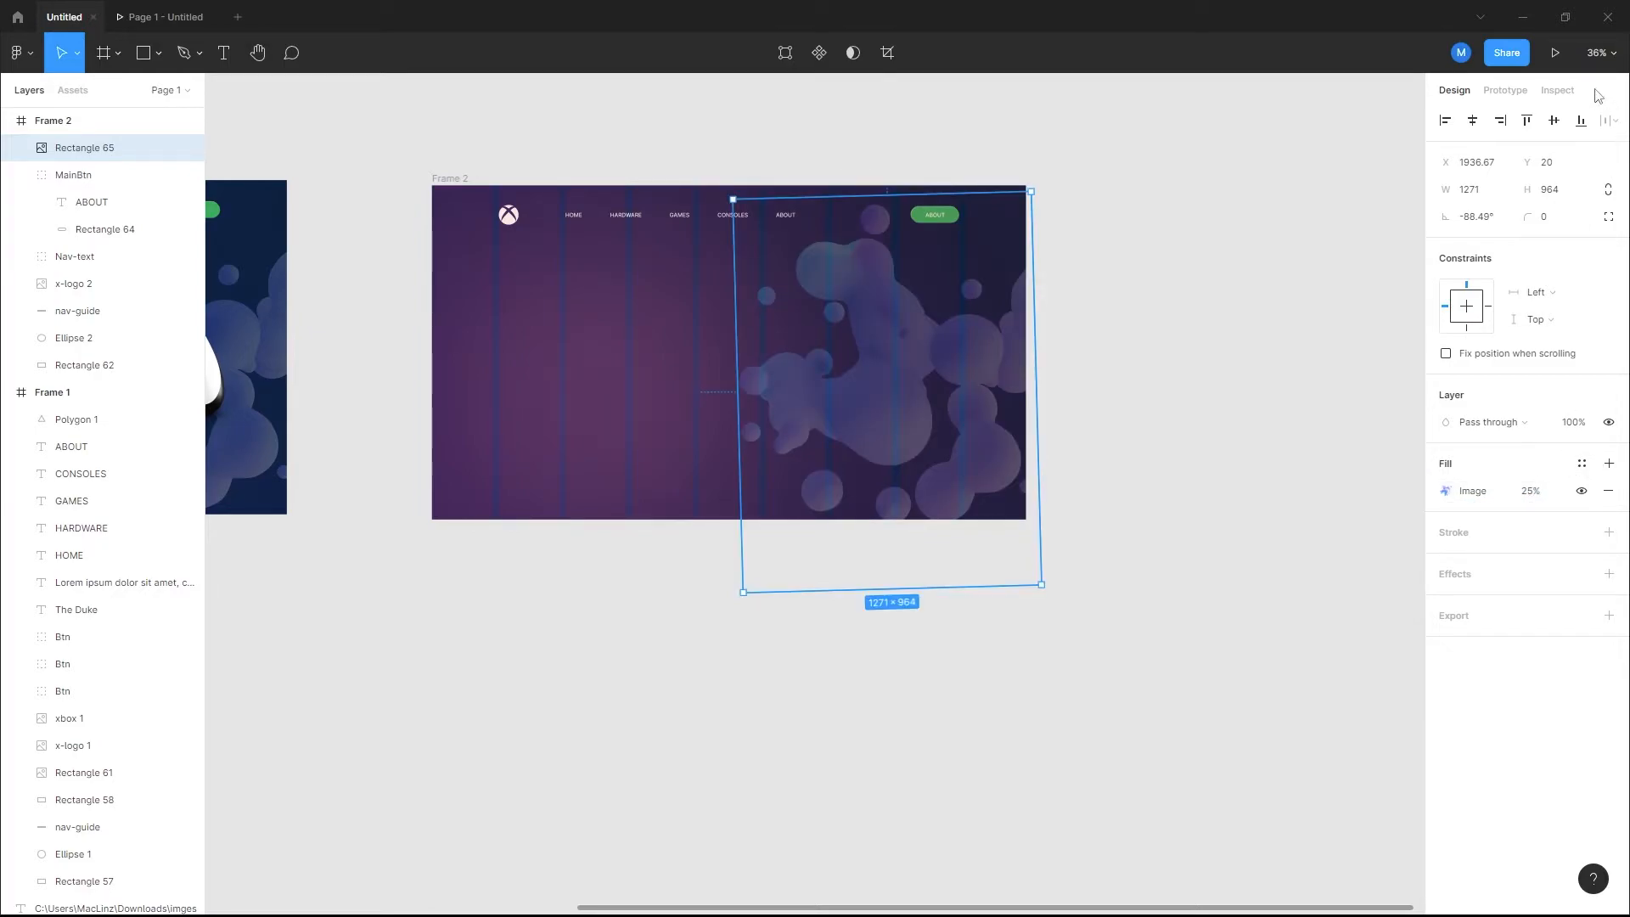
click(1555, 52)
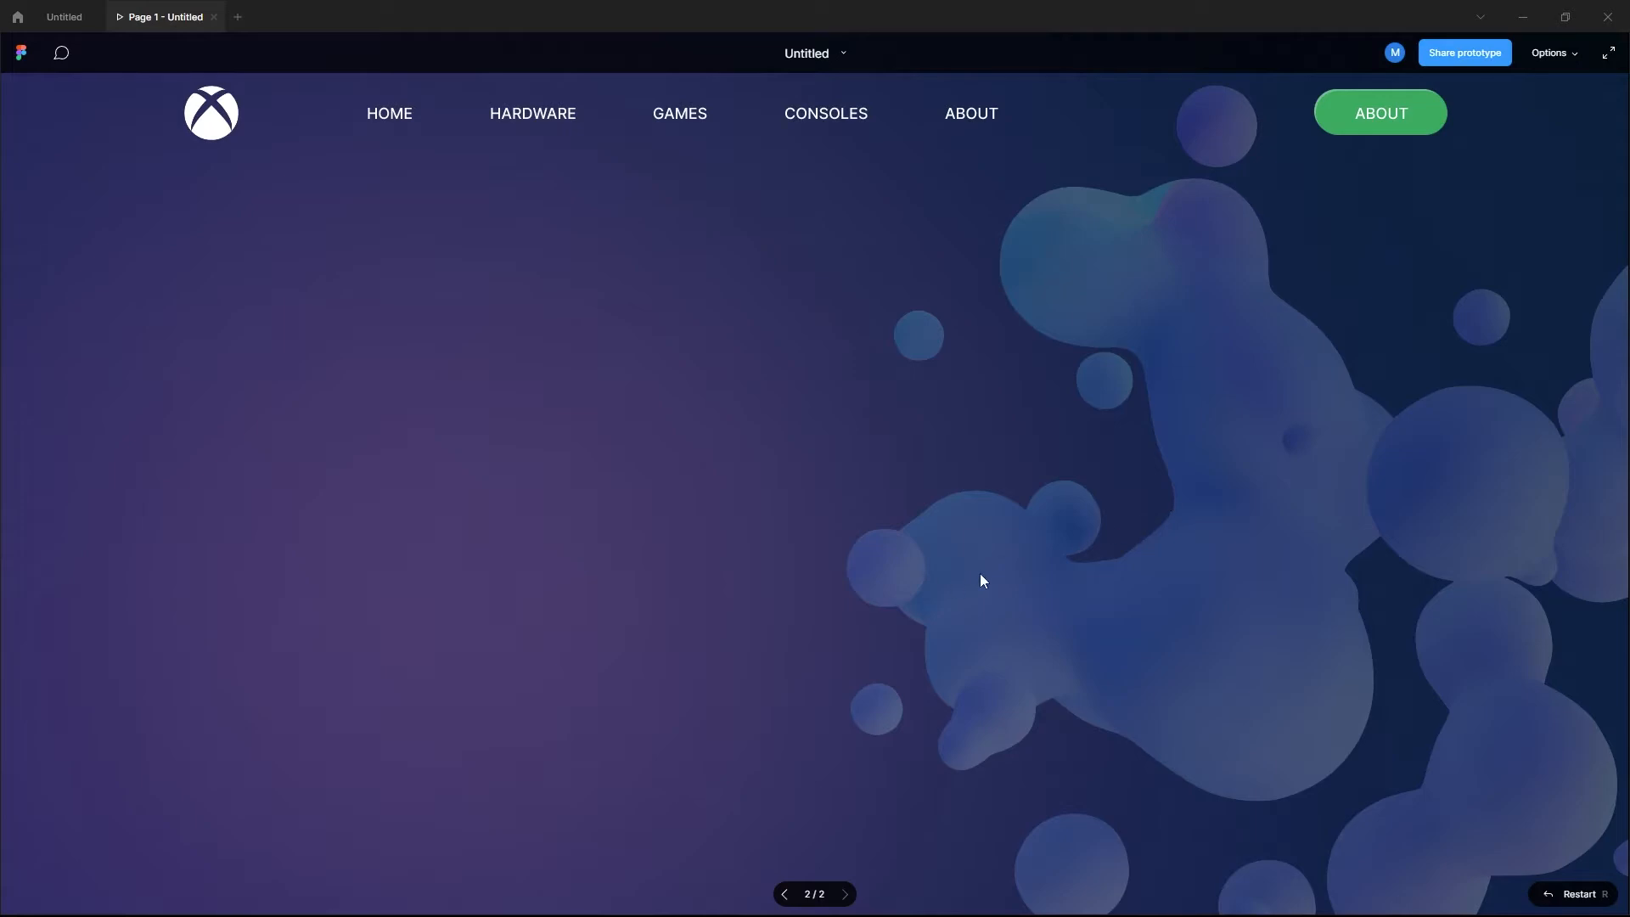
click(65, 26)
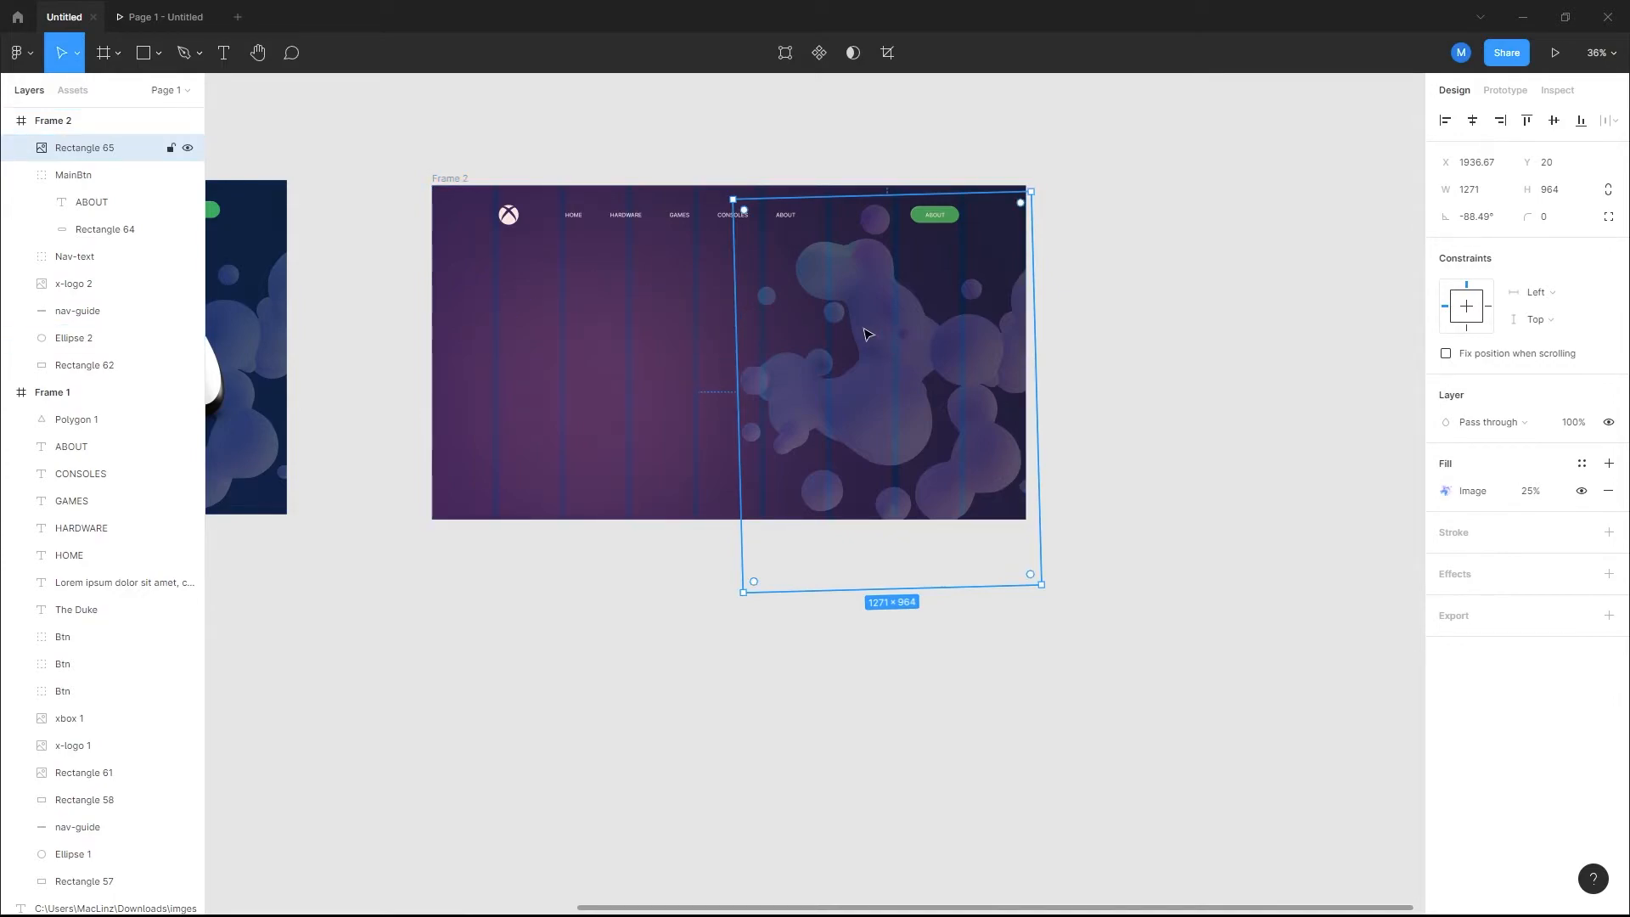
Step: Place the xbox controller image from the imges folder into Frame 2 and close the file chooser
click(158, 55)
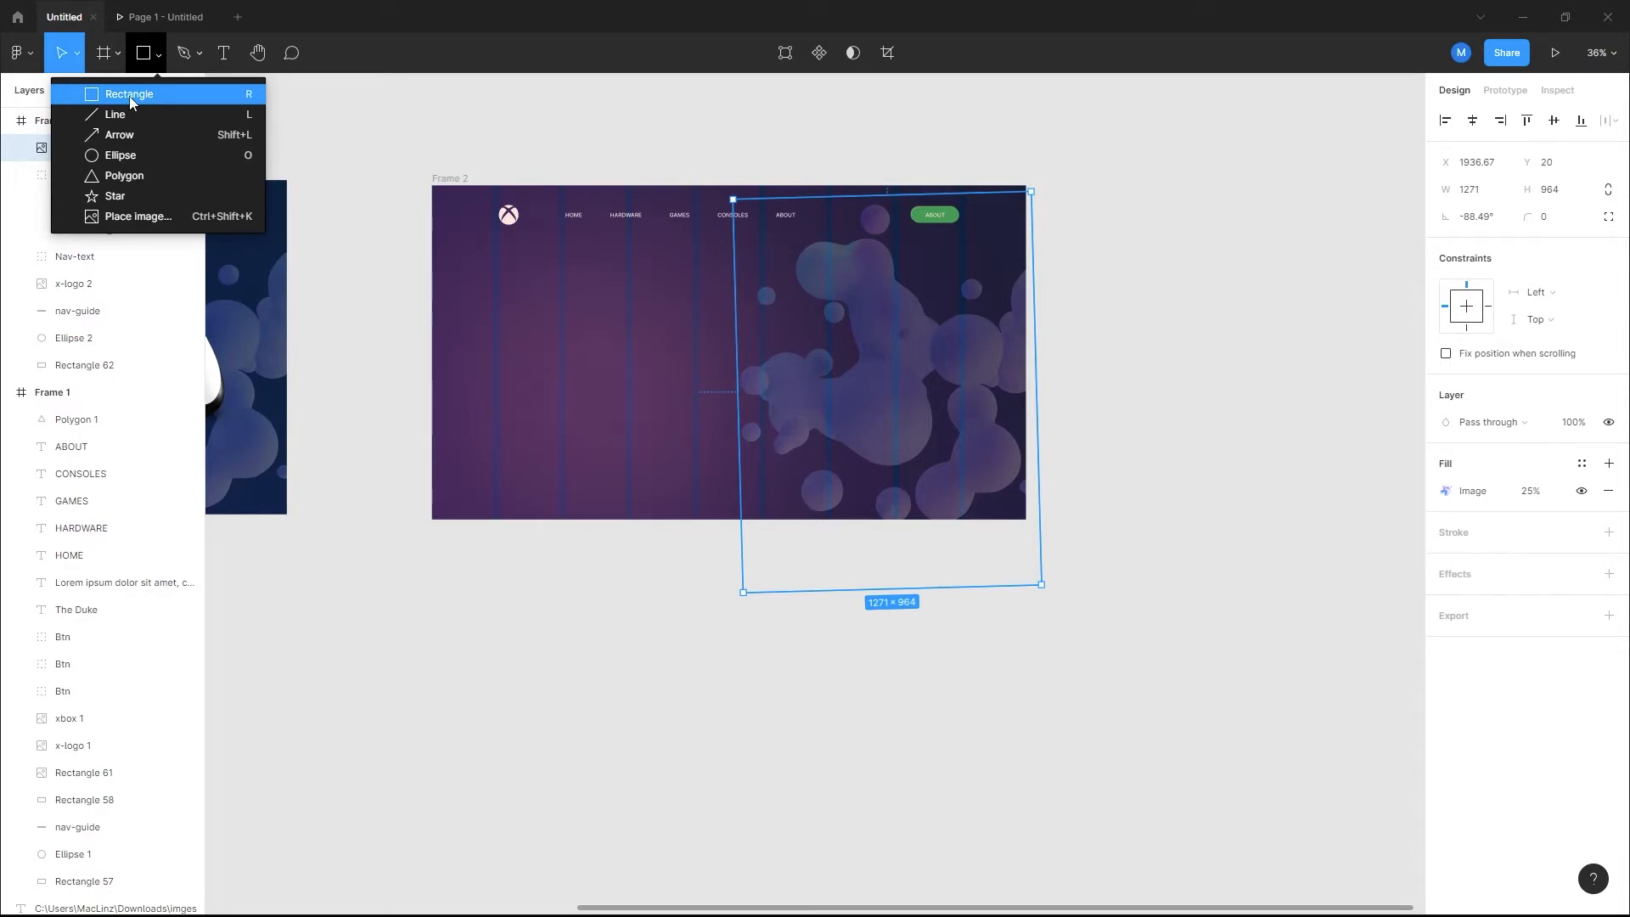
click(37, 58)
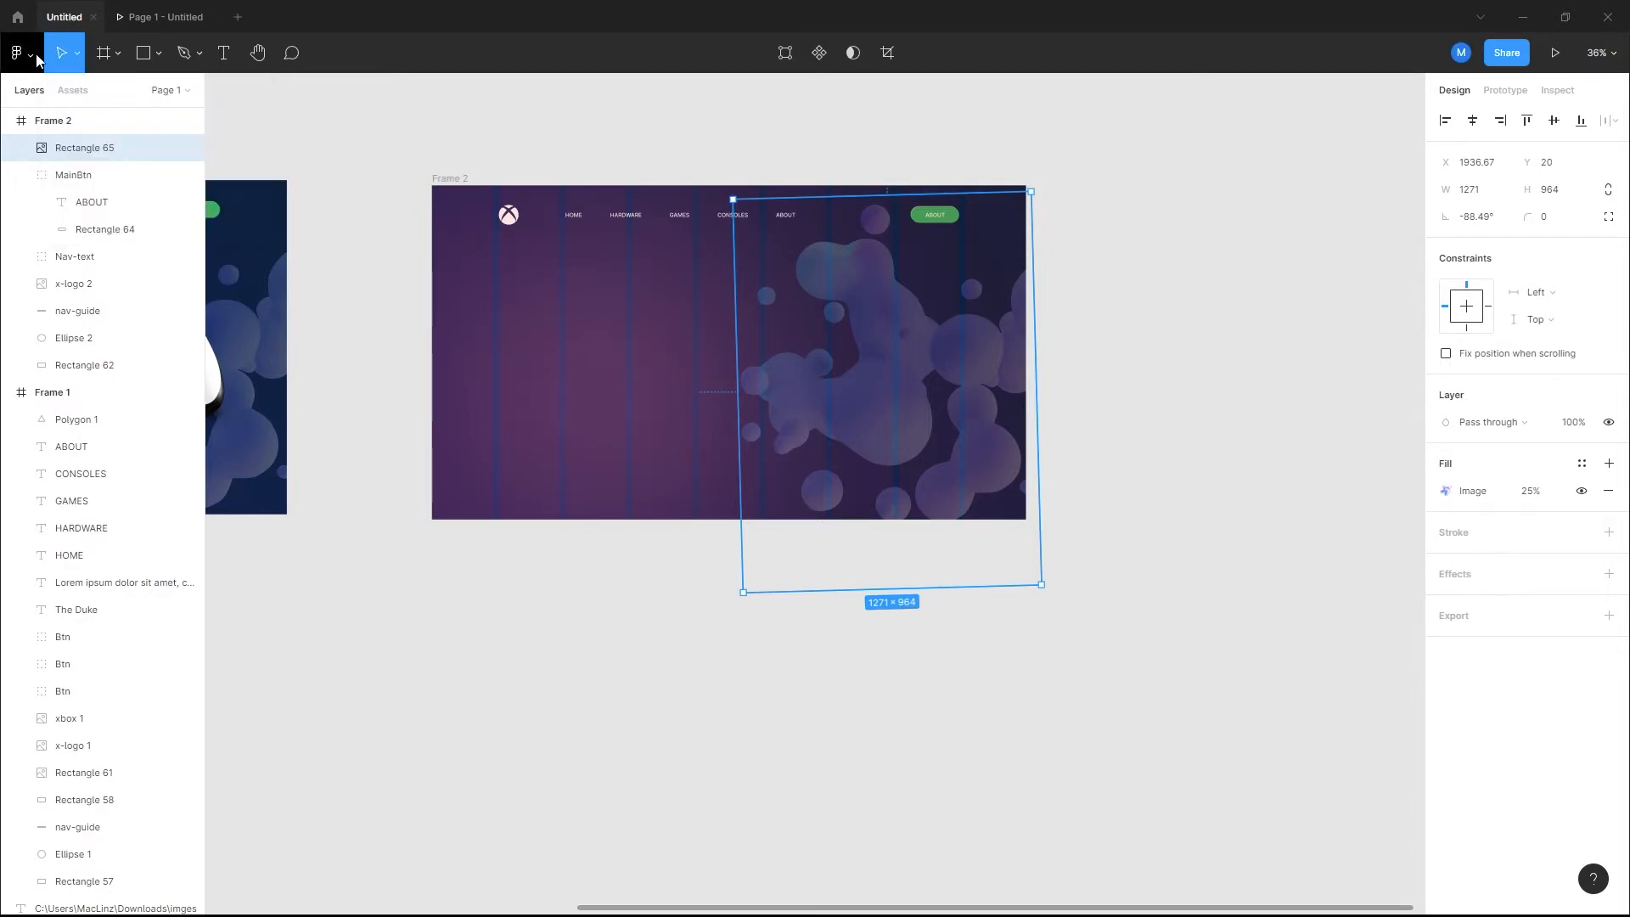
click(37, 57)
mouse_move(51, 128)
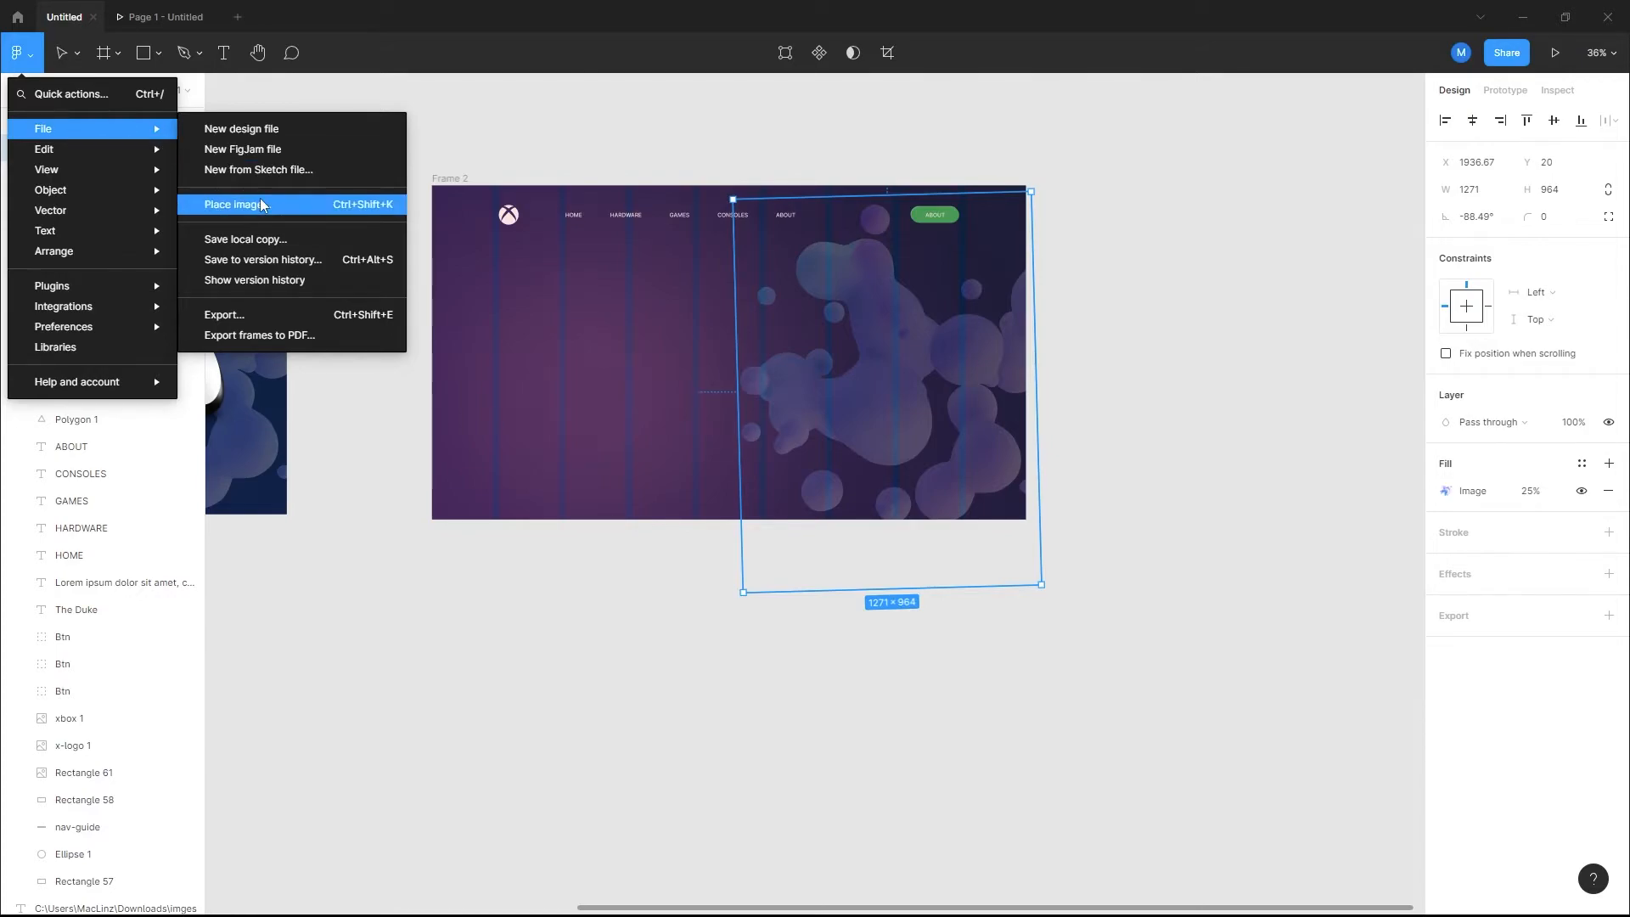
click(314, 202)
double_click(206, 151)
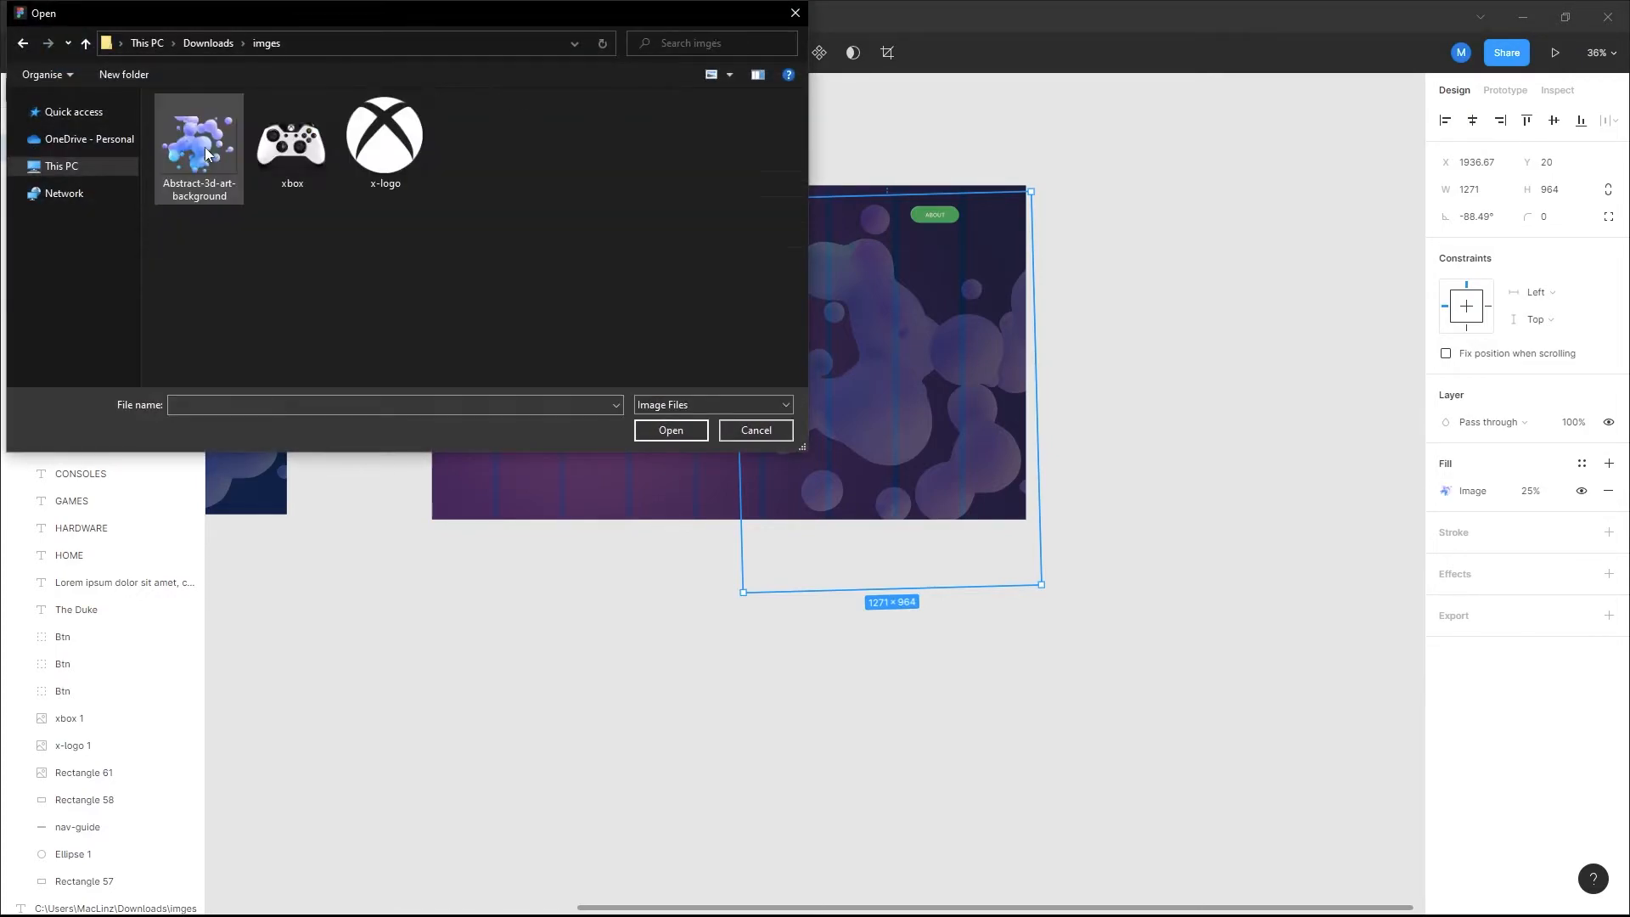
drag(299, 157, 692, 508)
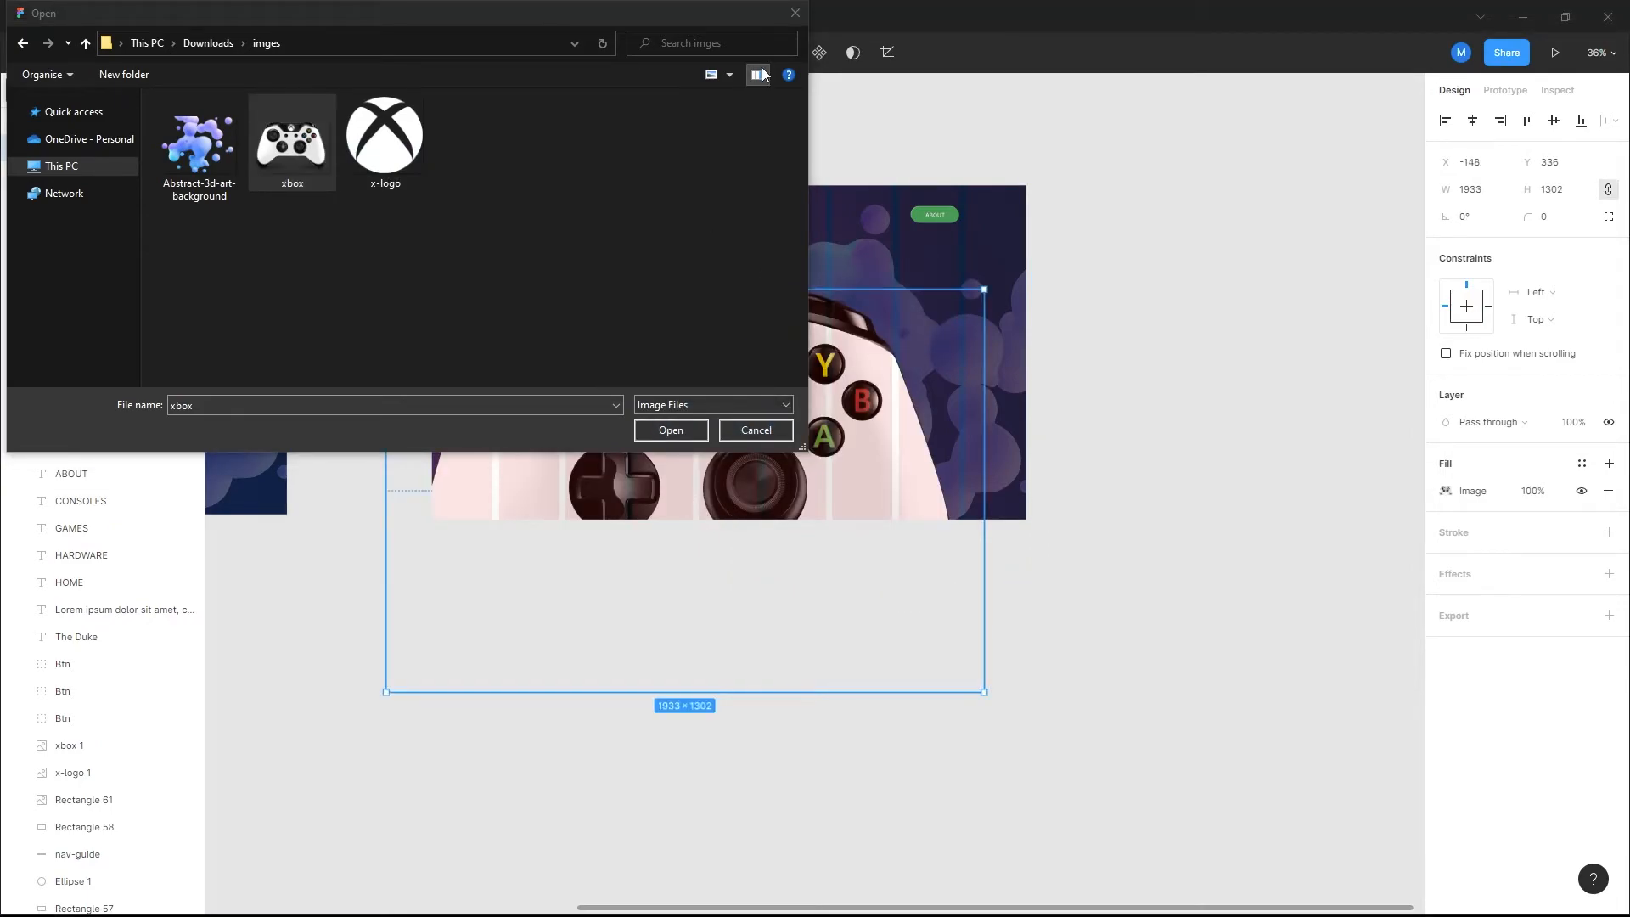
click(794, 13)
Step: Scale the controller image down to about 956 × 667 over Frame 2's bubbles and rotate it to about 6.37°
drag(397, 293, 684, 485)
drag(804, 586, 801, 368)
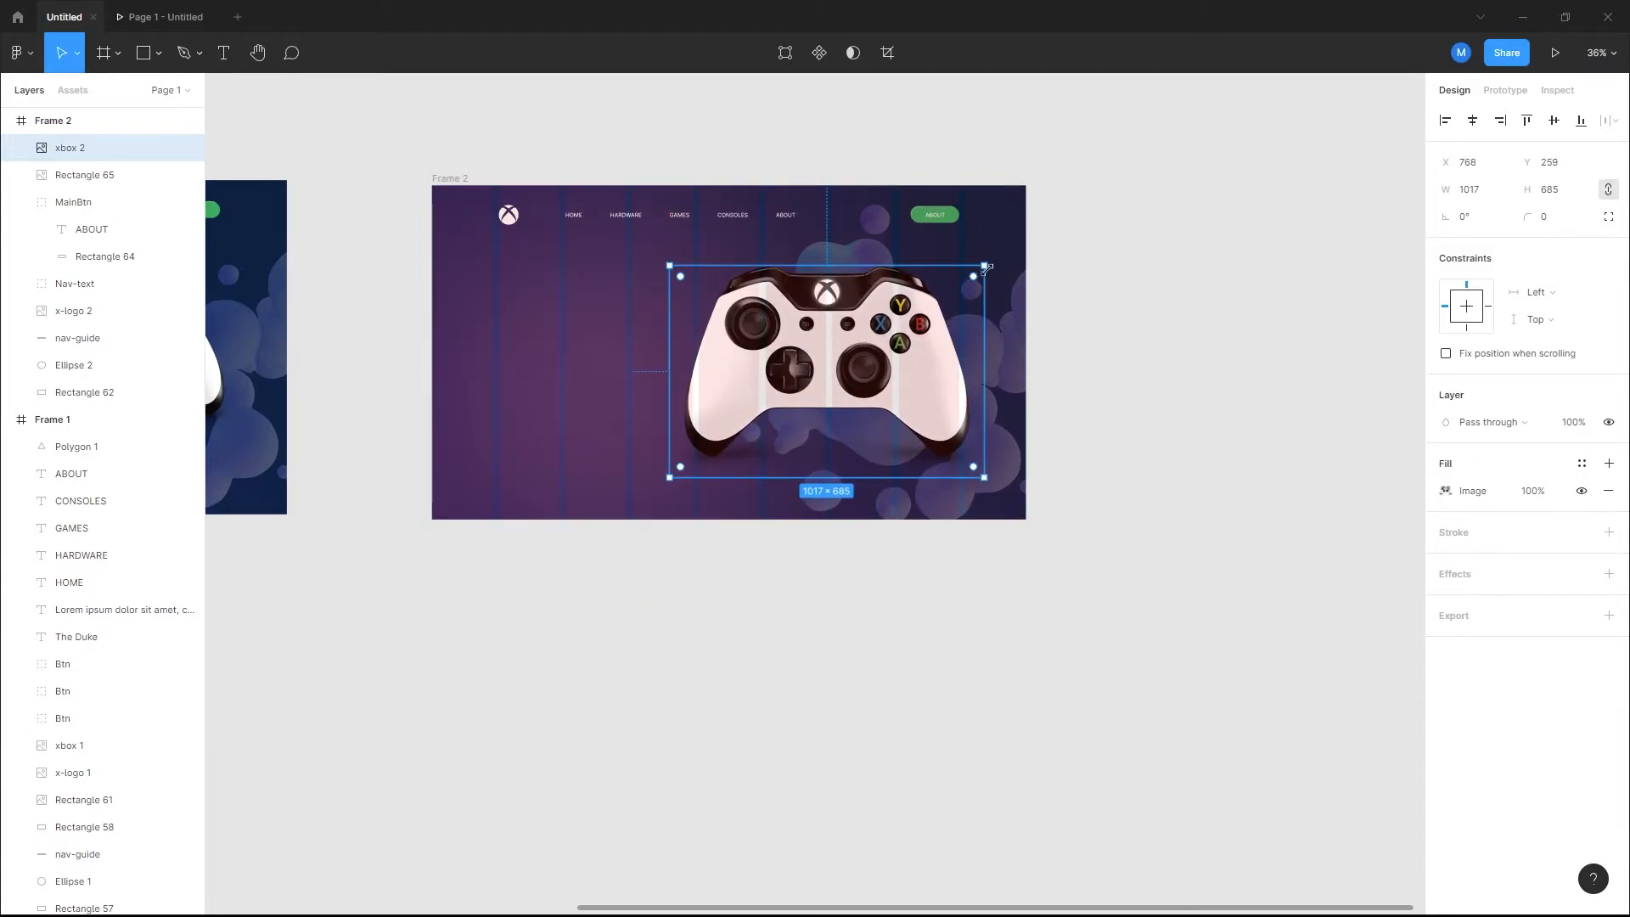
drag(984, 266, 963, 236)
drag(647, 269, 680, 289)
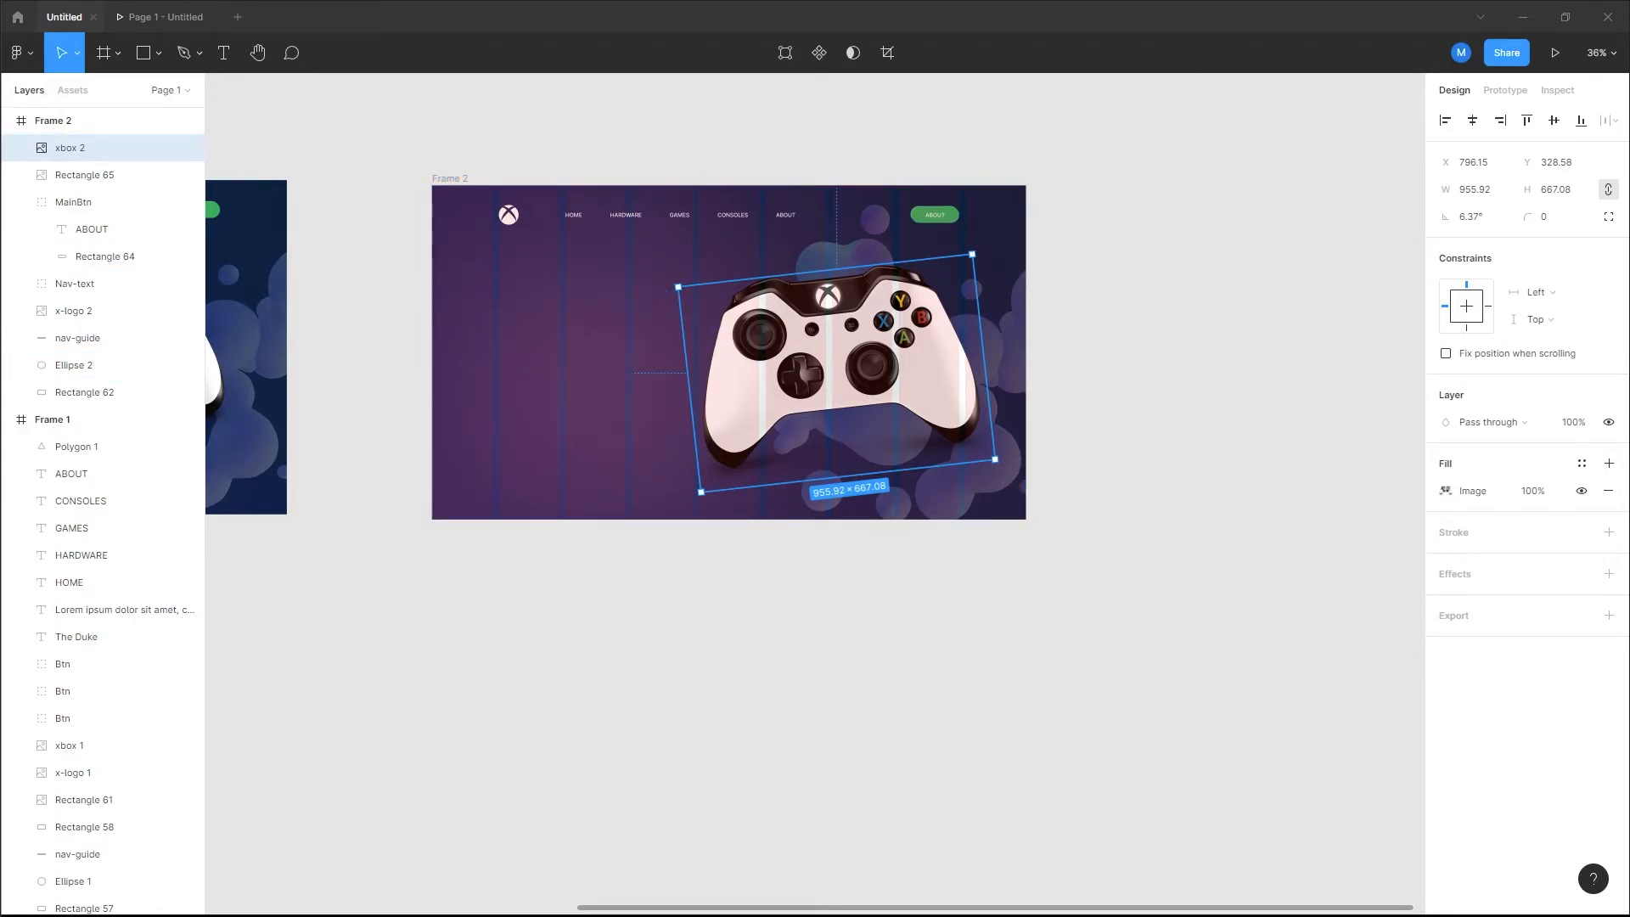
Step: Set the controller image's width to 754 with its proportions locked
click(1491, 194)
text(754)
key(Return)
scroll(699, 320, left, 5)
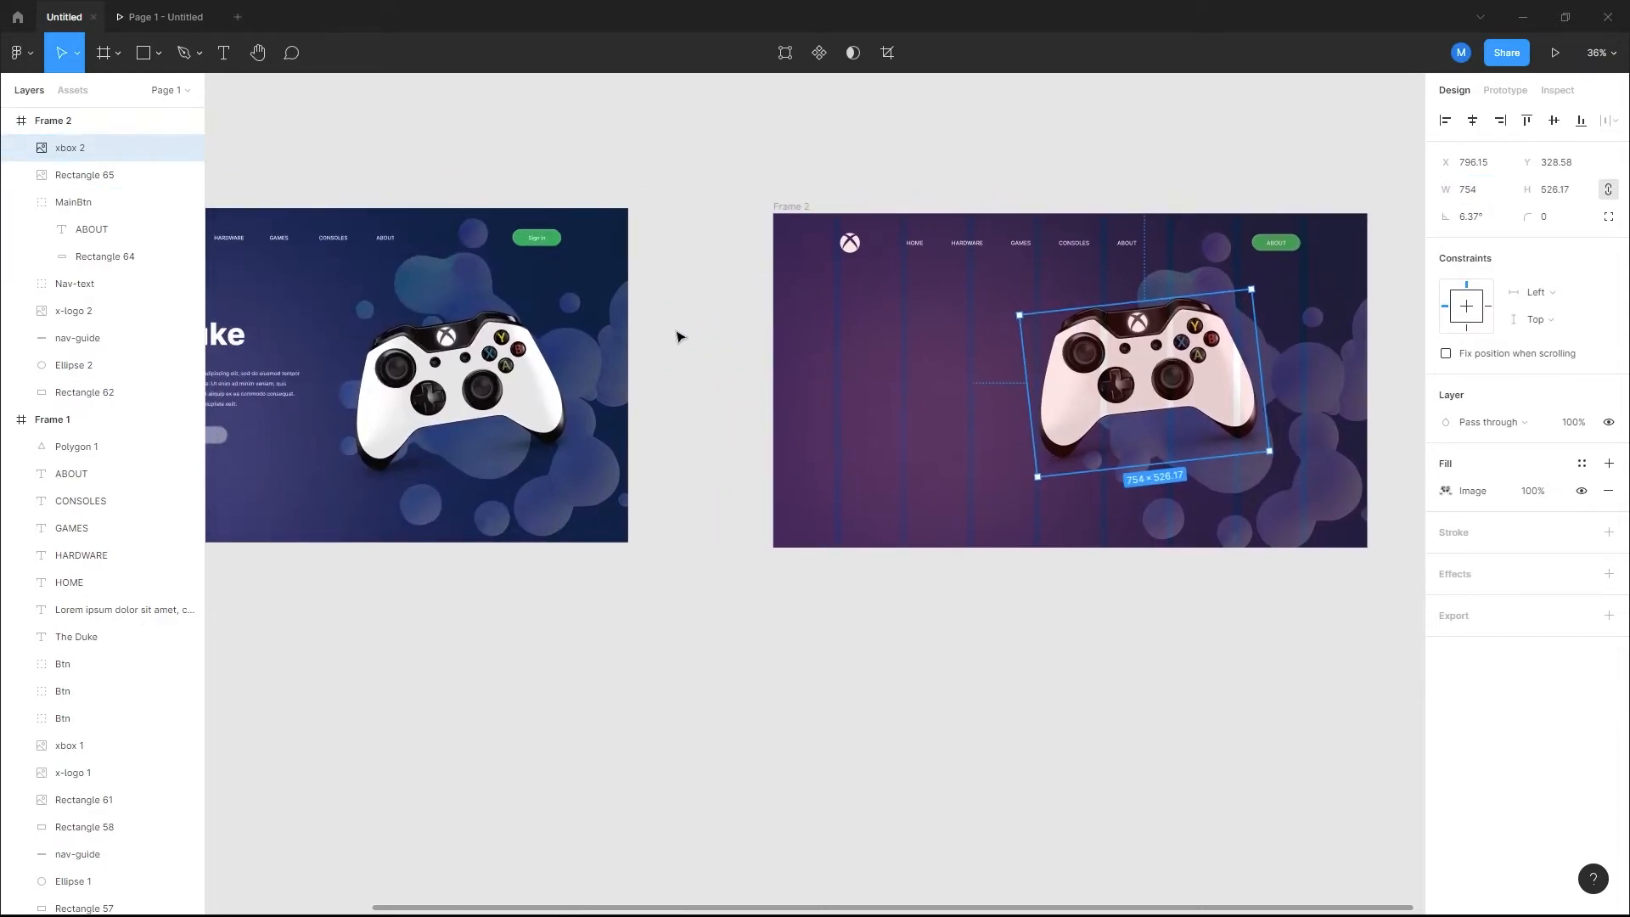
Step: Check the rotation of Frame 1's controller and set Frame 2's controller image to a rotation of 9°
click(516, 386)
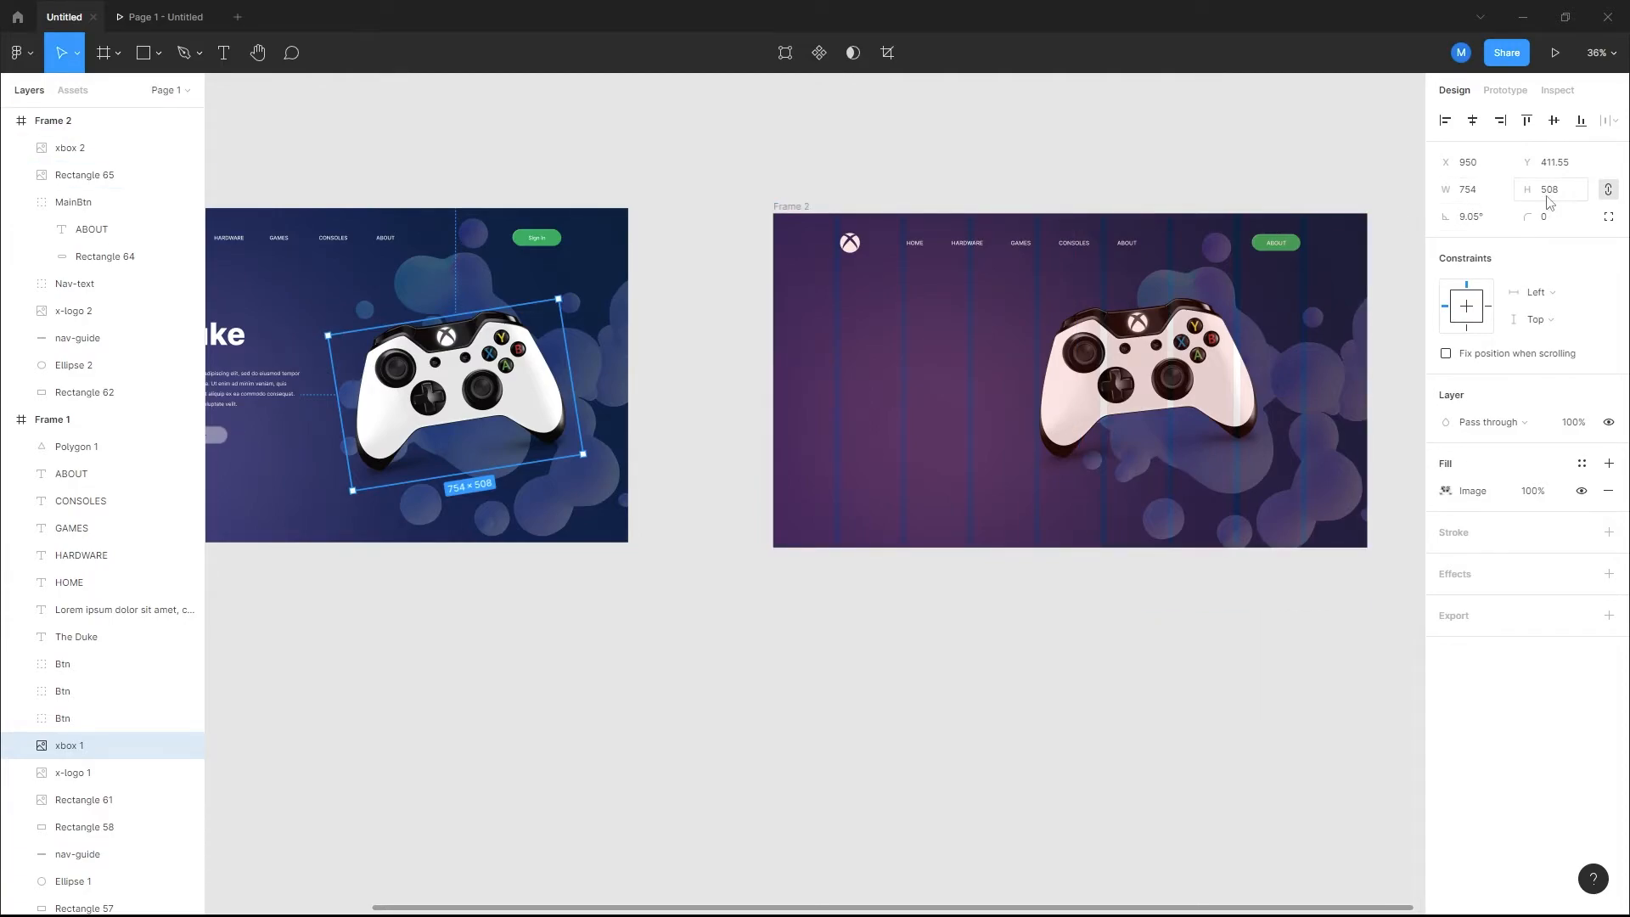
drag(1235, 285, 769, 244)
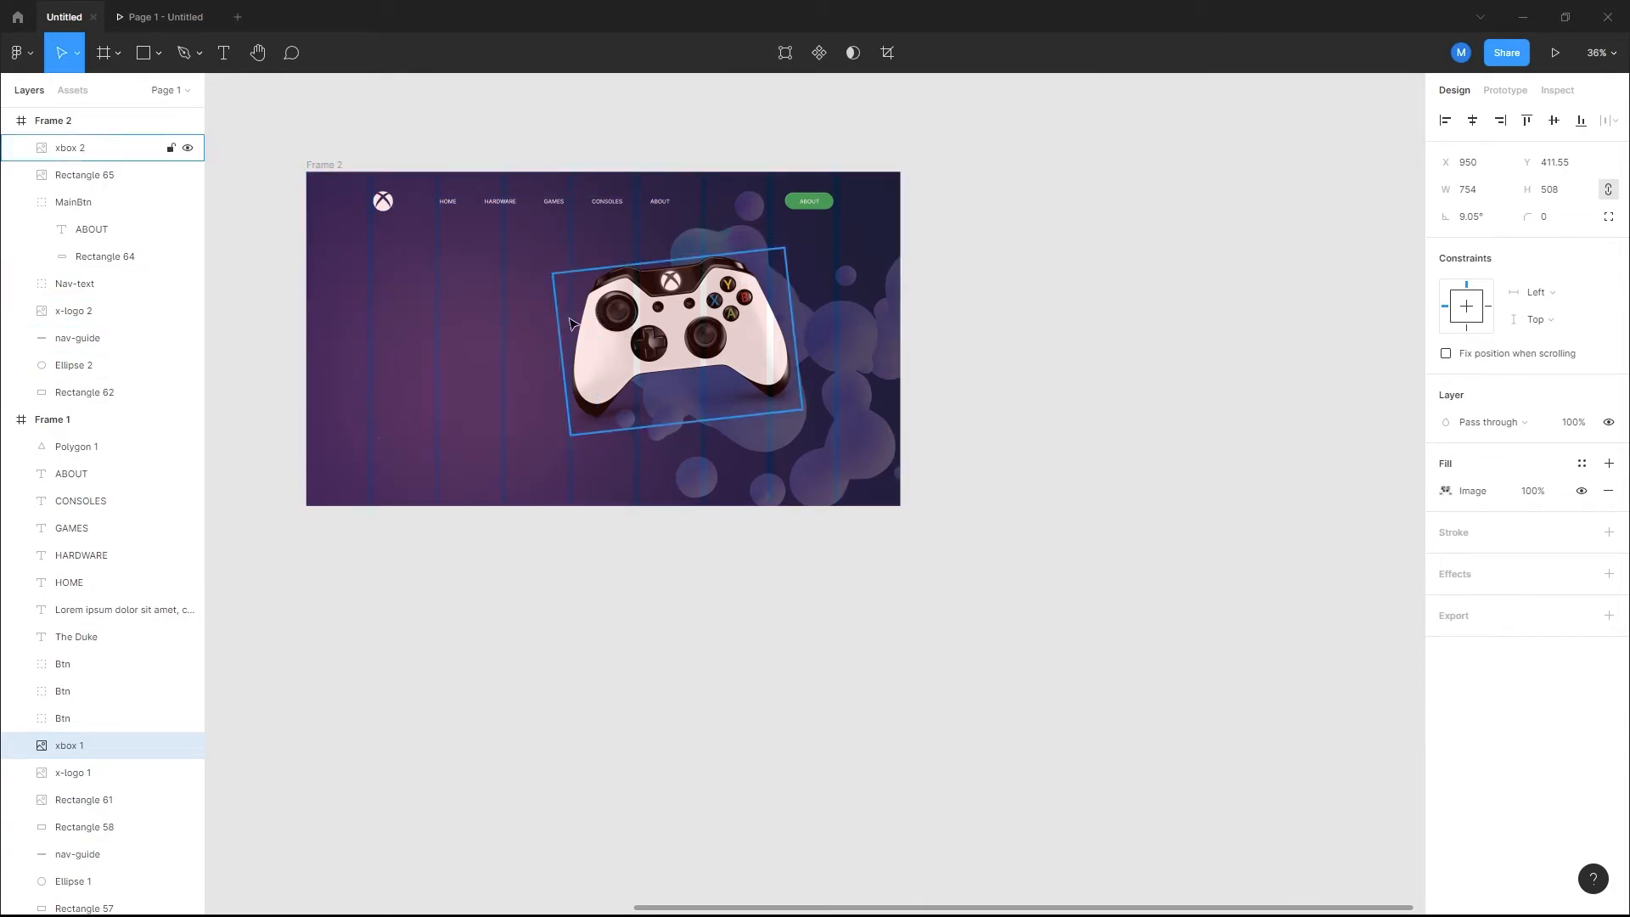
drag(616, 327, 670, 361)
click(1489, 222)
text(9)
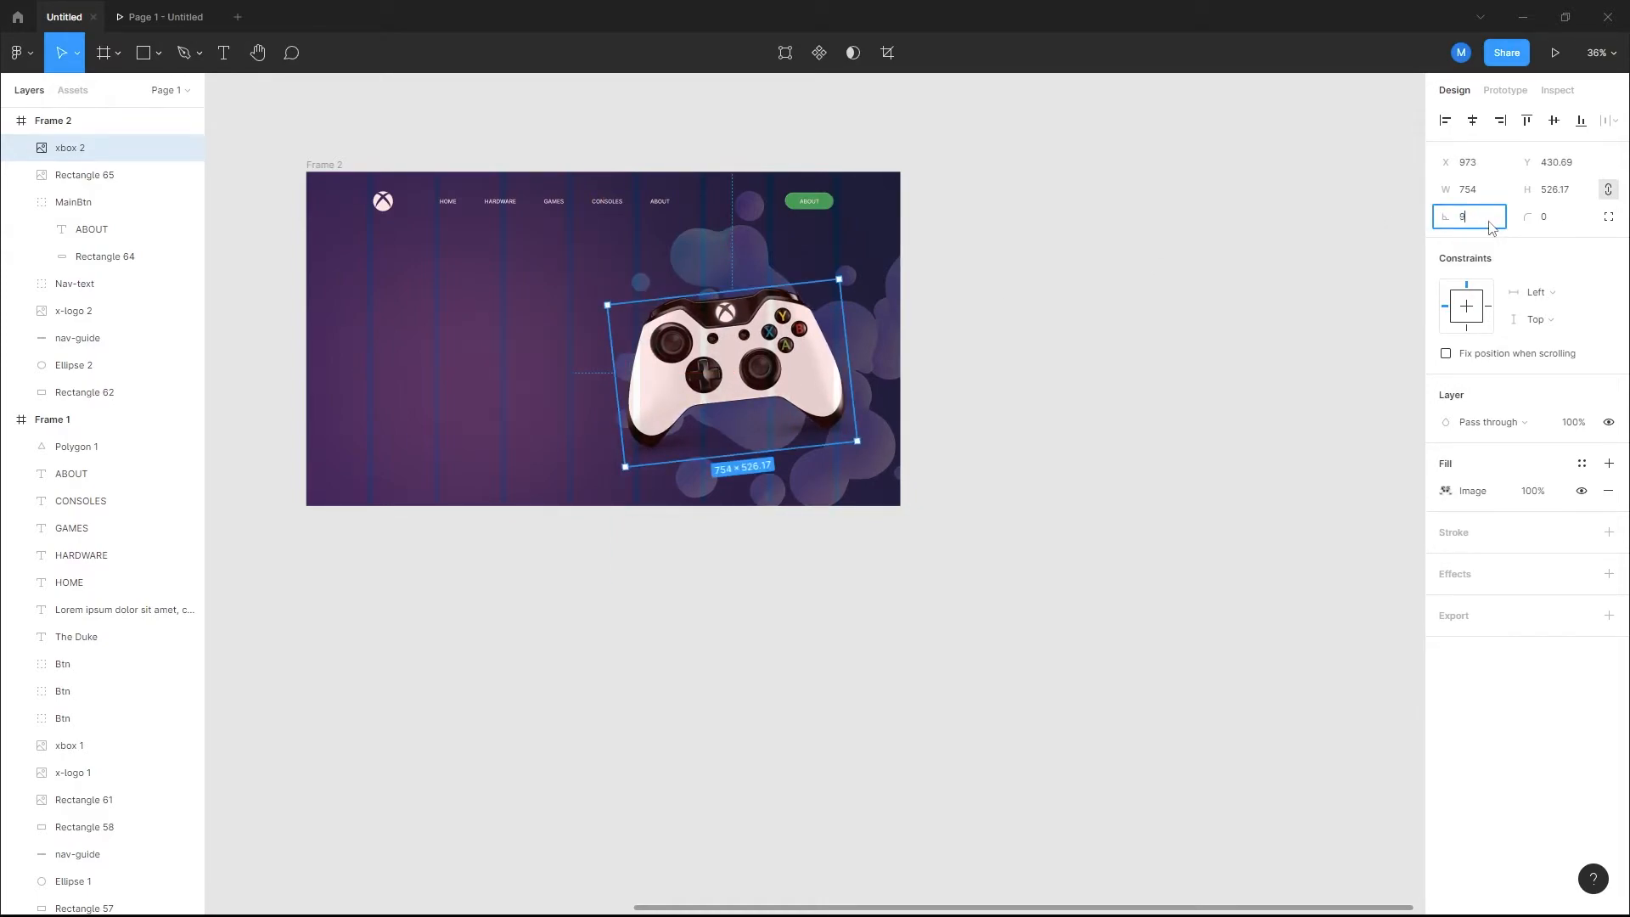
key(Return)
Step: Position the controller image at X 920, Y 405.95, then check the page in presentation mode and return to the design file
scroll(833, 342, up, 2)
drag(895, 363, 934, 395)
scroll(968, 405, up, 5)
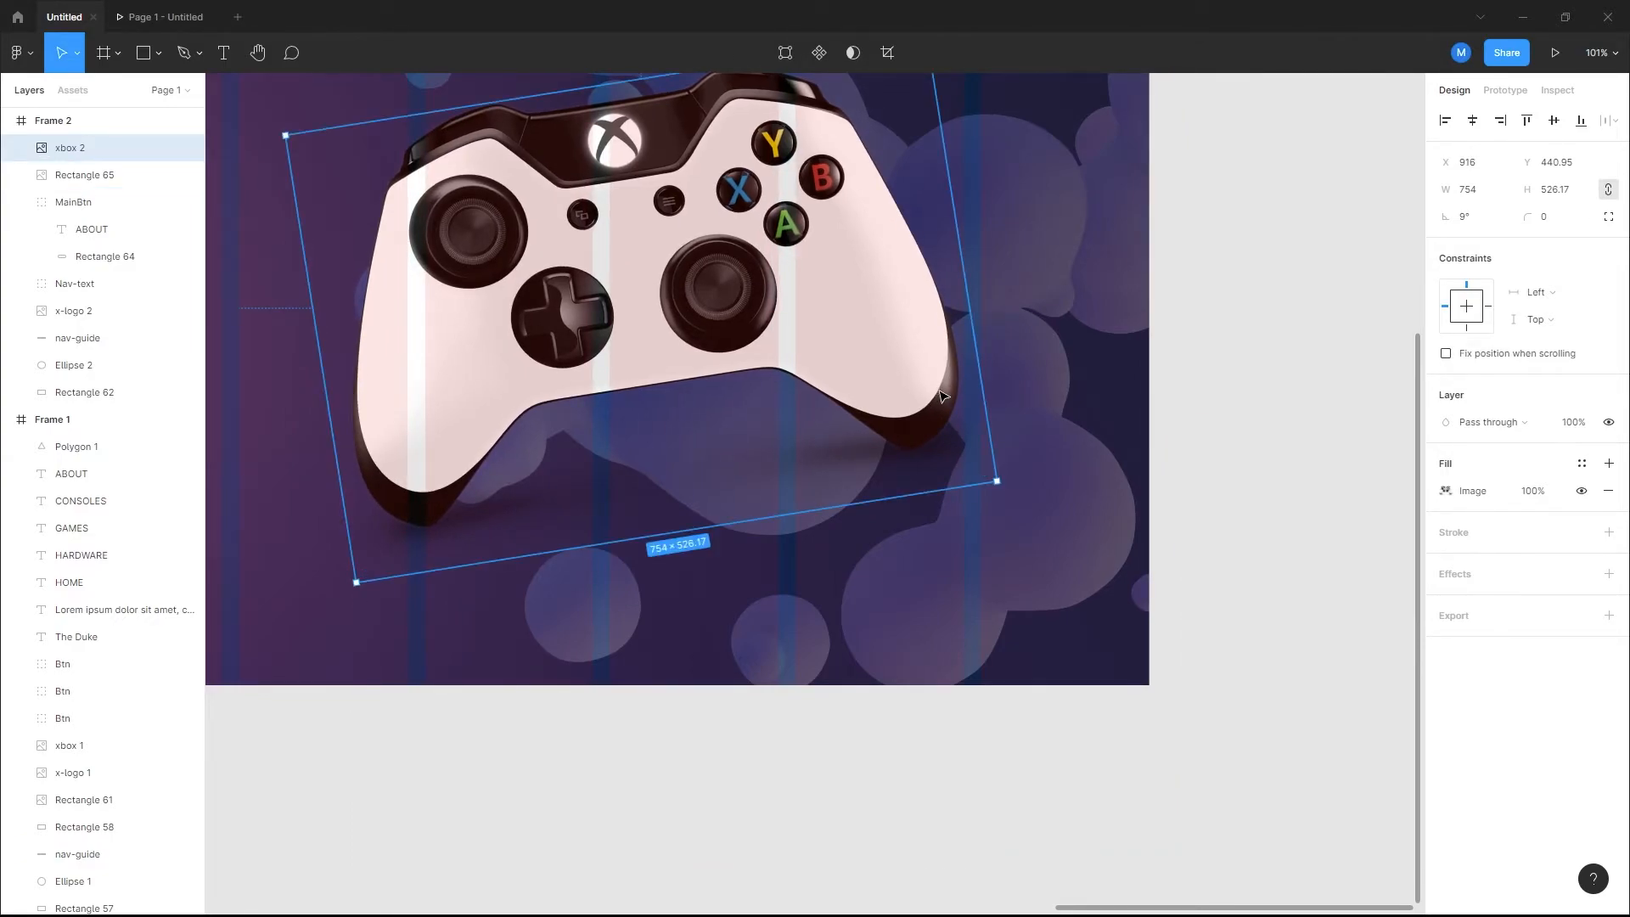
drag(965, 385, 949, 406)
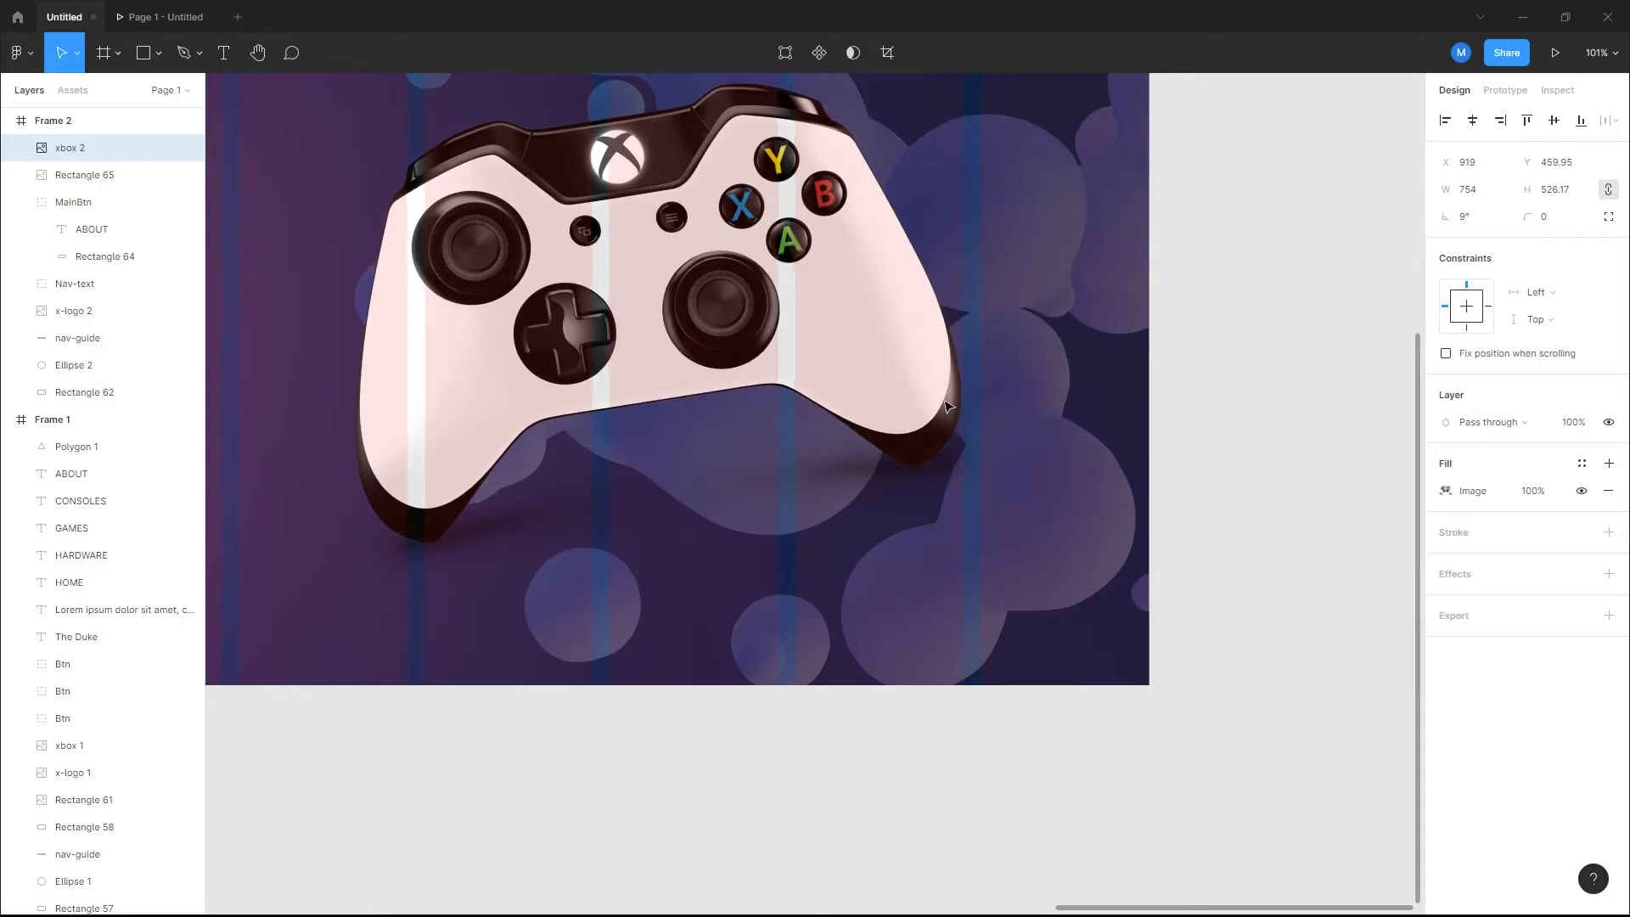
drag(941, 402, 940, 403)
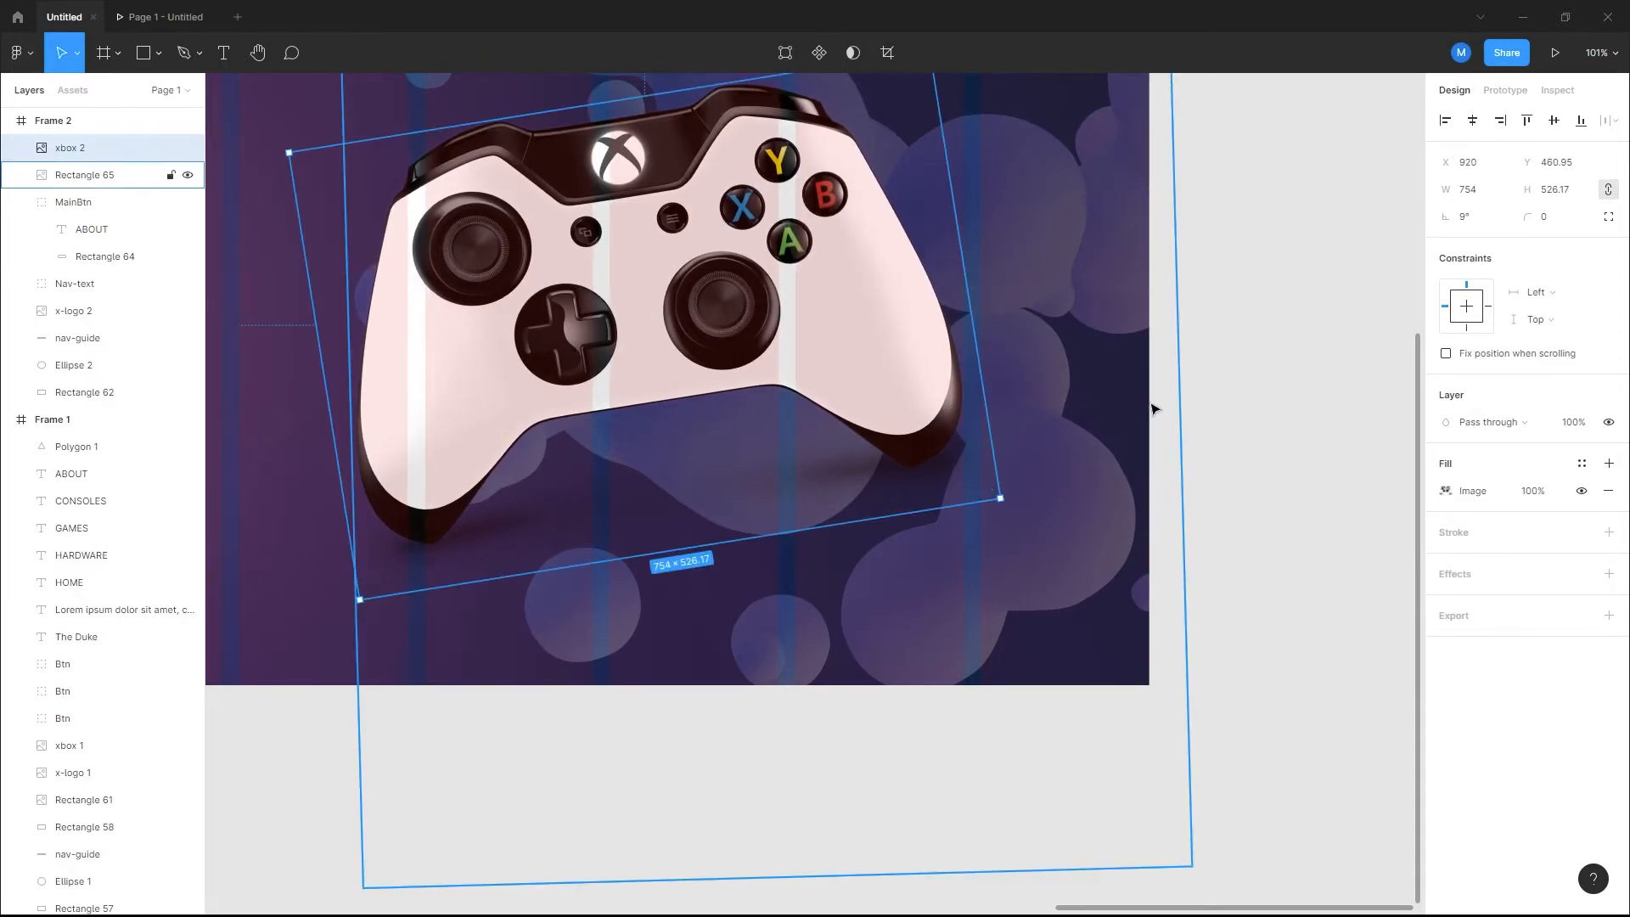
scroll(1075, 413, down, 5)
drag(911, 346, 919, 325)
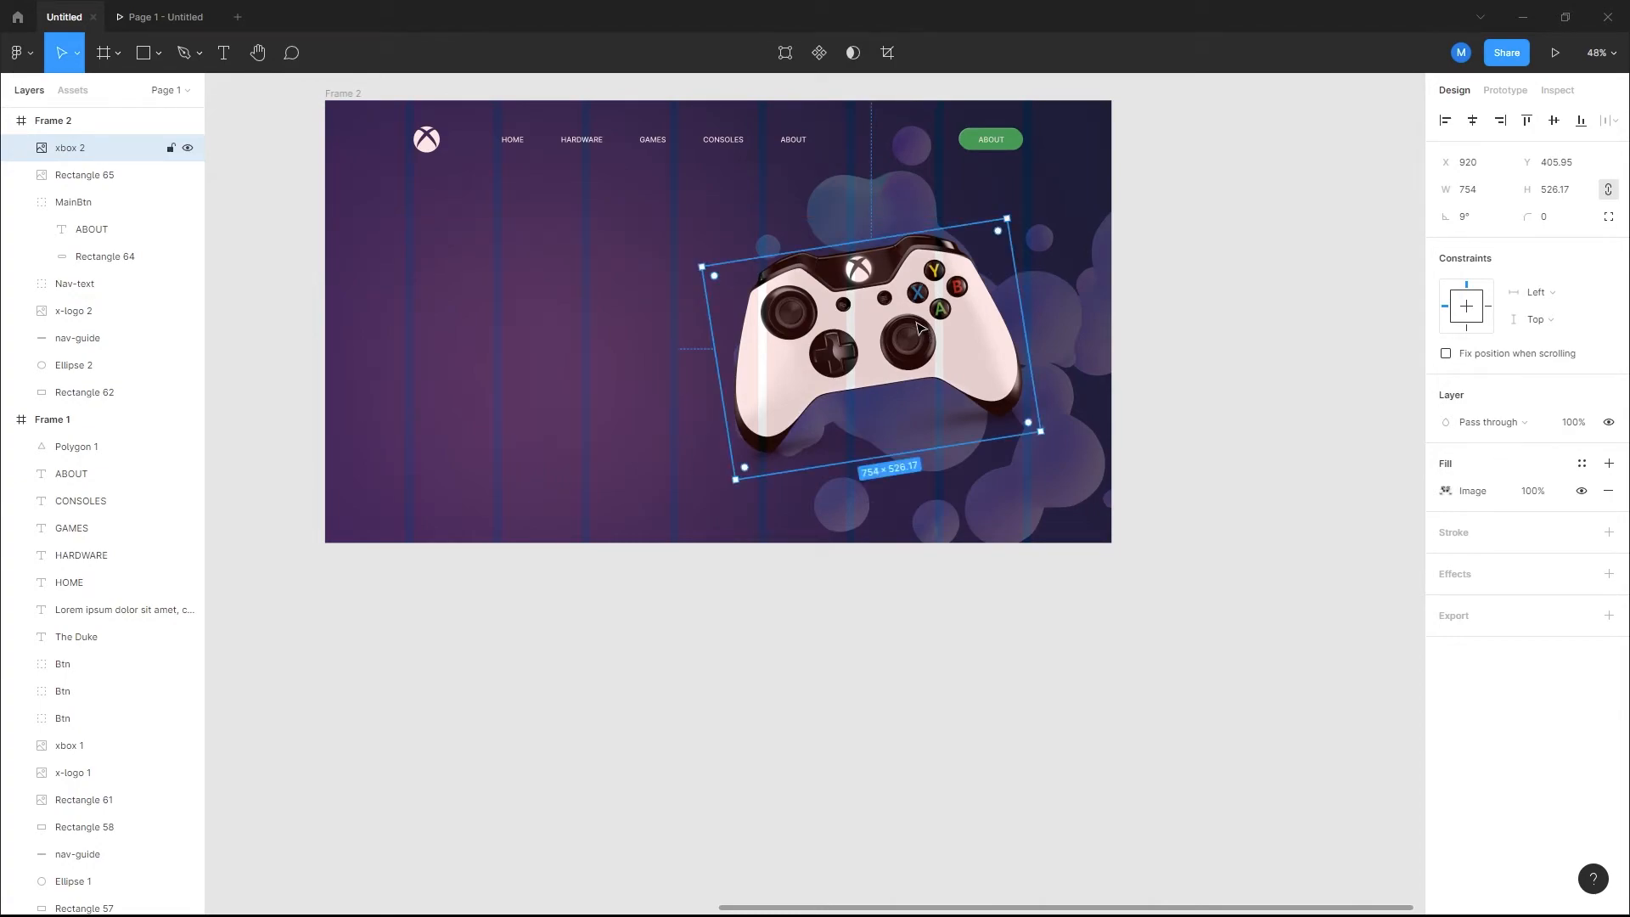
click(1554, 53)
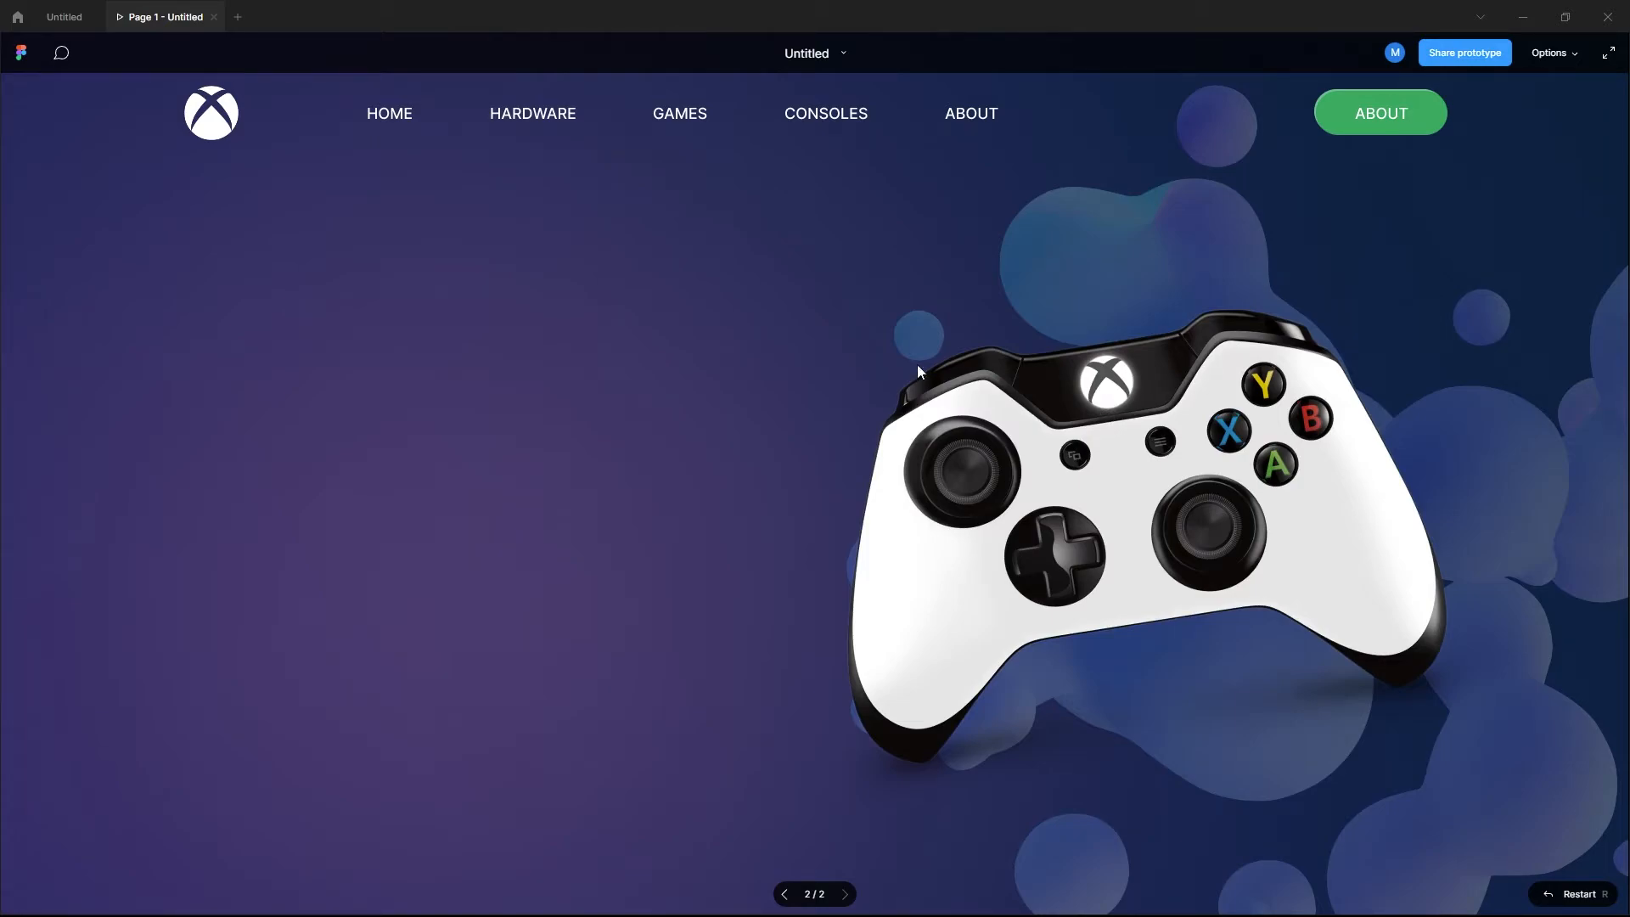
click(72, 25)
Step: Add the title text "The Duke" in the empty area beside the controller in Frame 2
scroll(546, 342, up, 3)
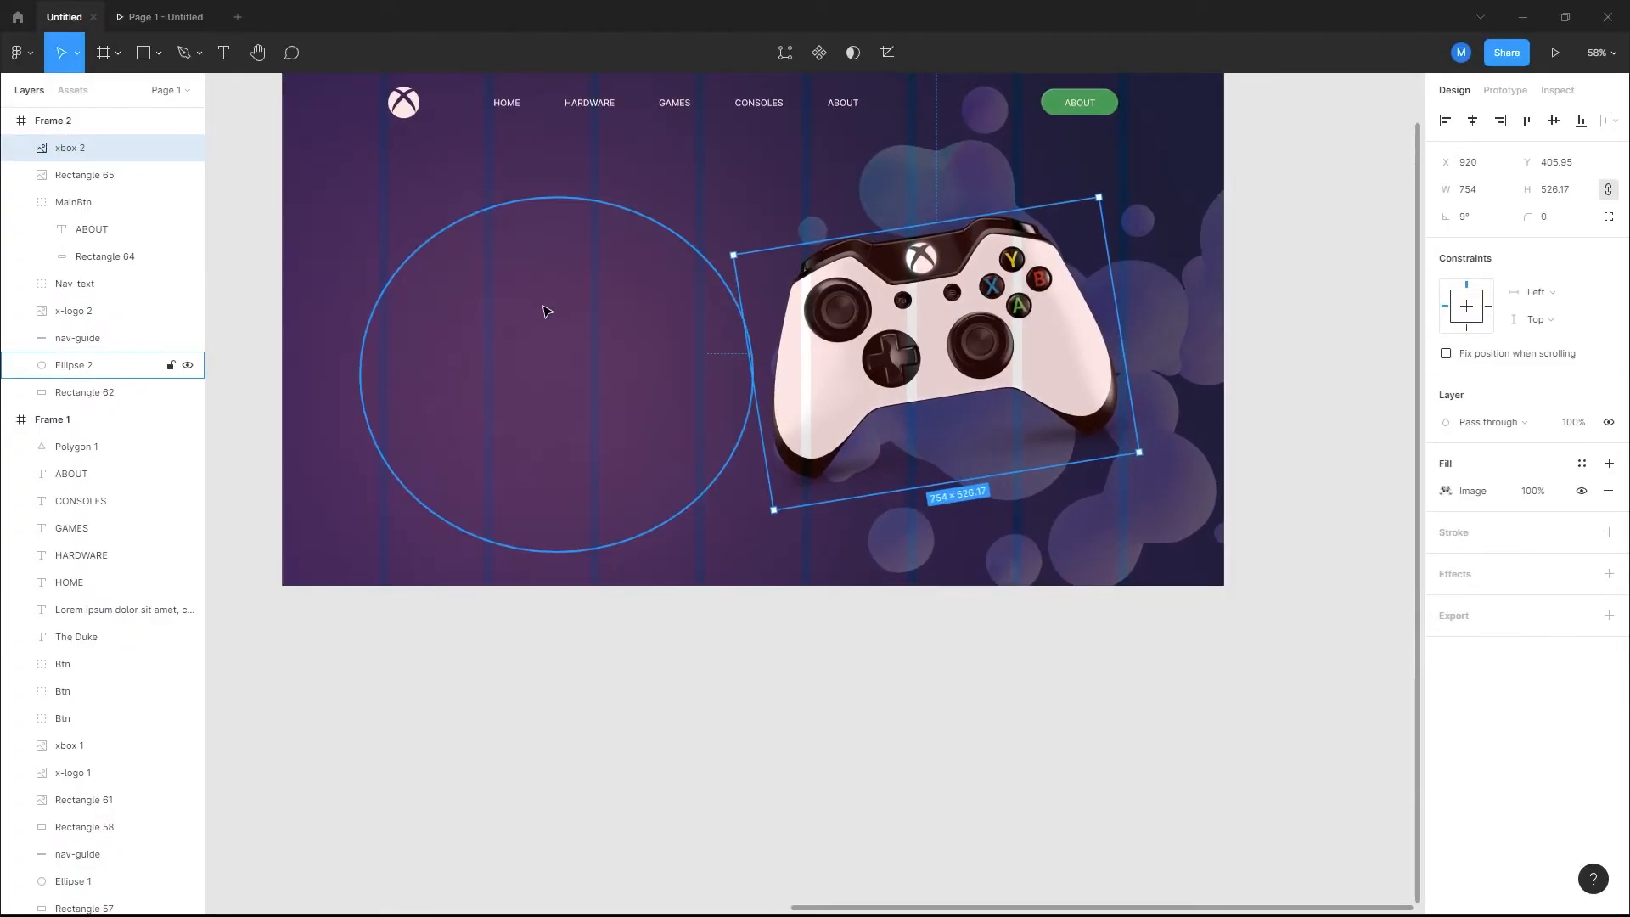
scroll(506, 266, up, 2)
scroll(506, 265, left, 2)
key(t)
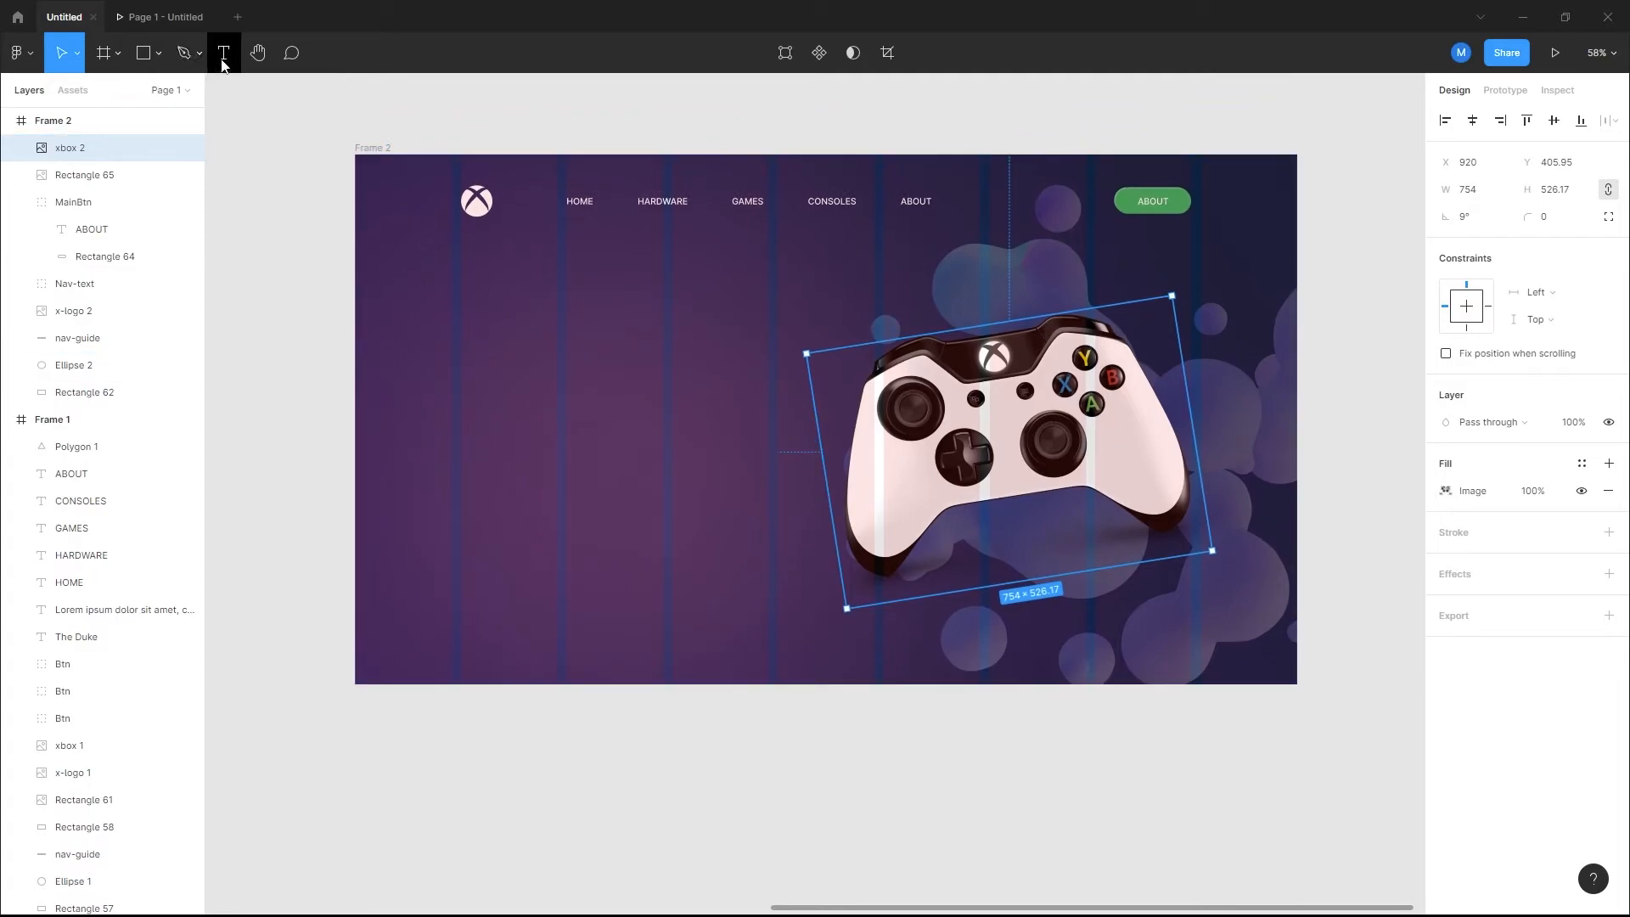
click(471, 350)
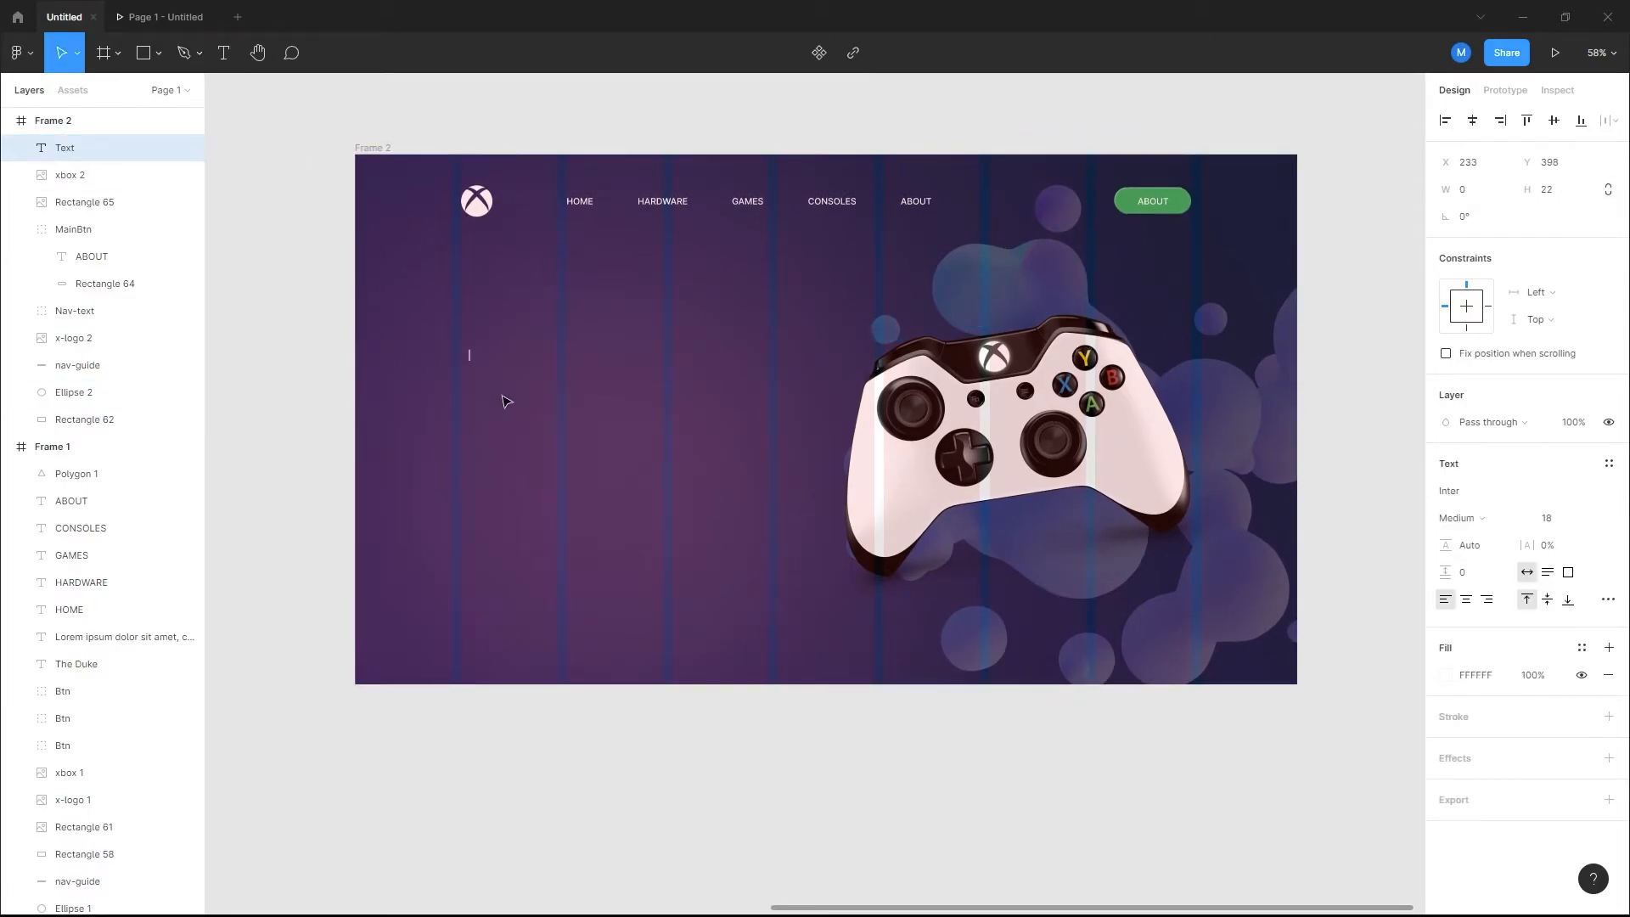
text(THE Duke)
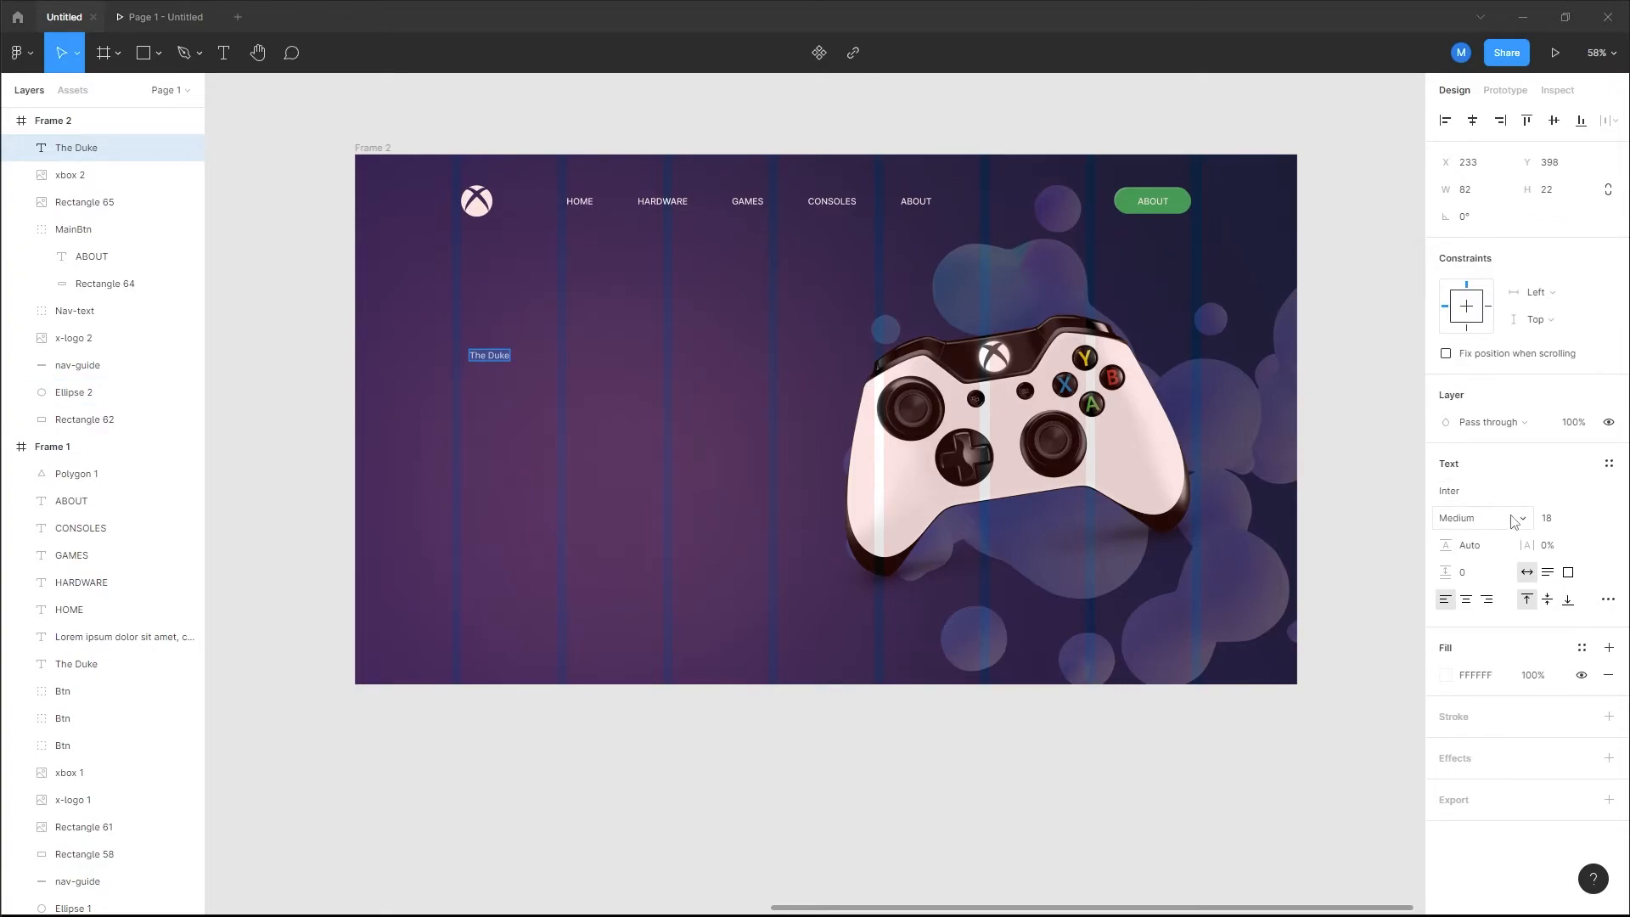
Step: Format the "The Duke" title as Extra Bold at size 100 and align it with the Xbox logo's edge
click(1554, 524)
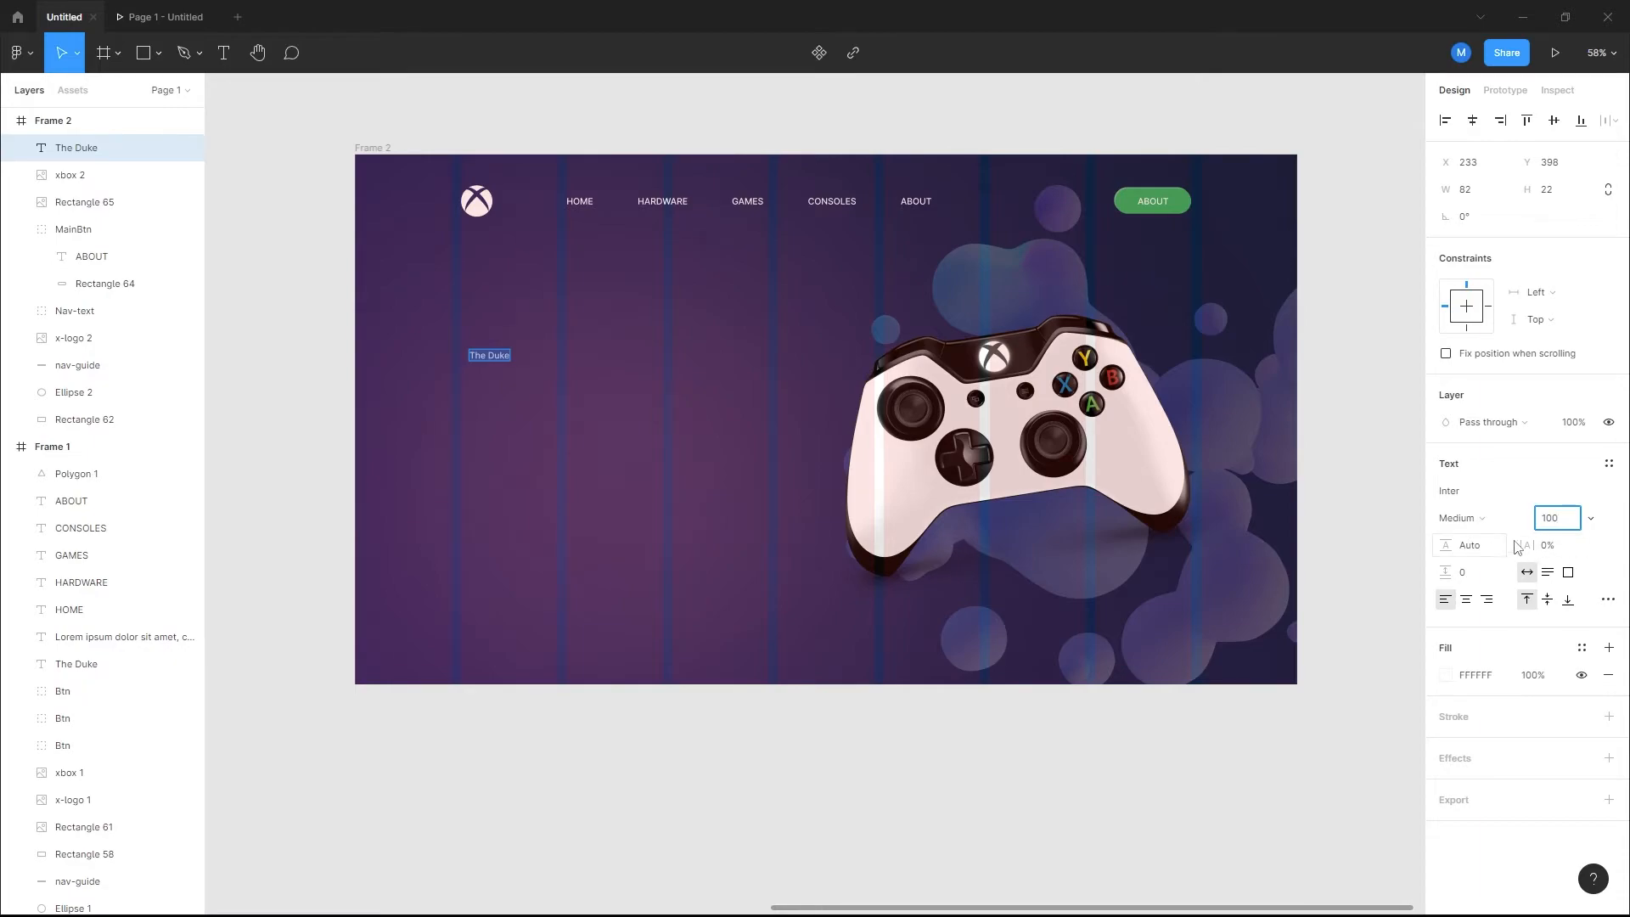
click(1481, 519)
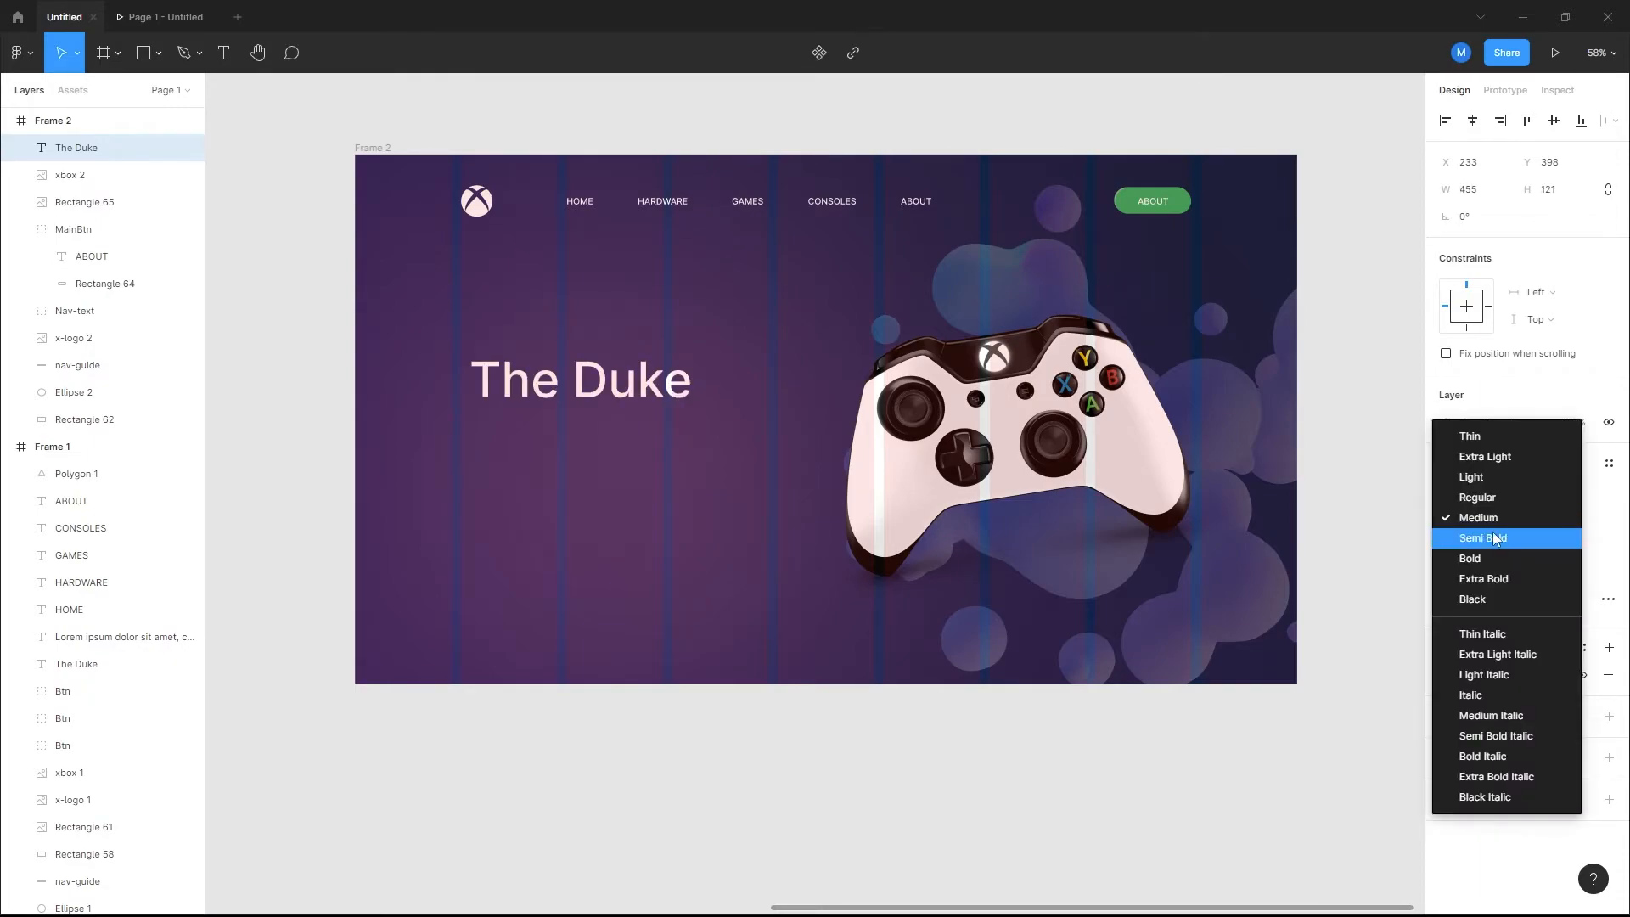
click(1491, 585)
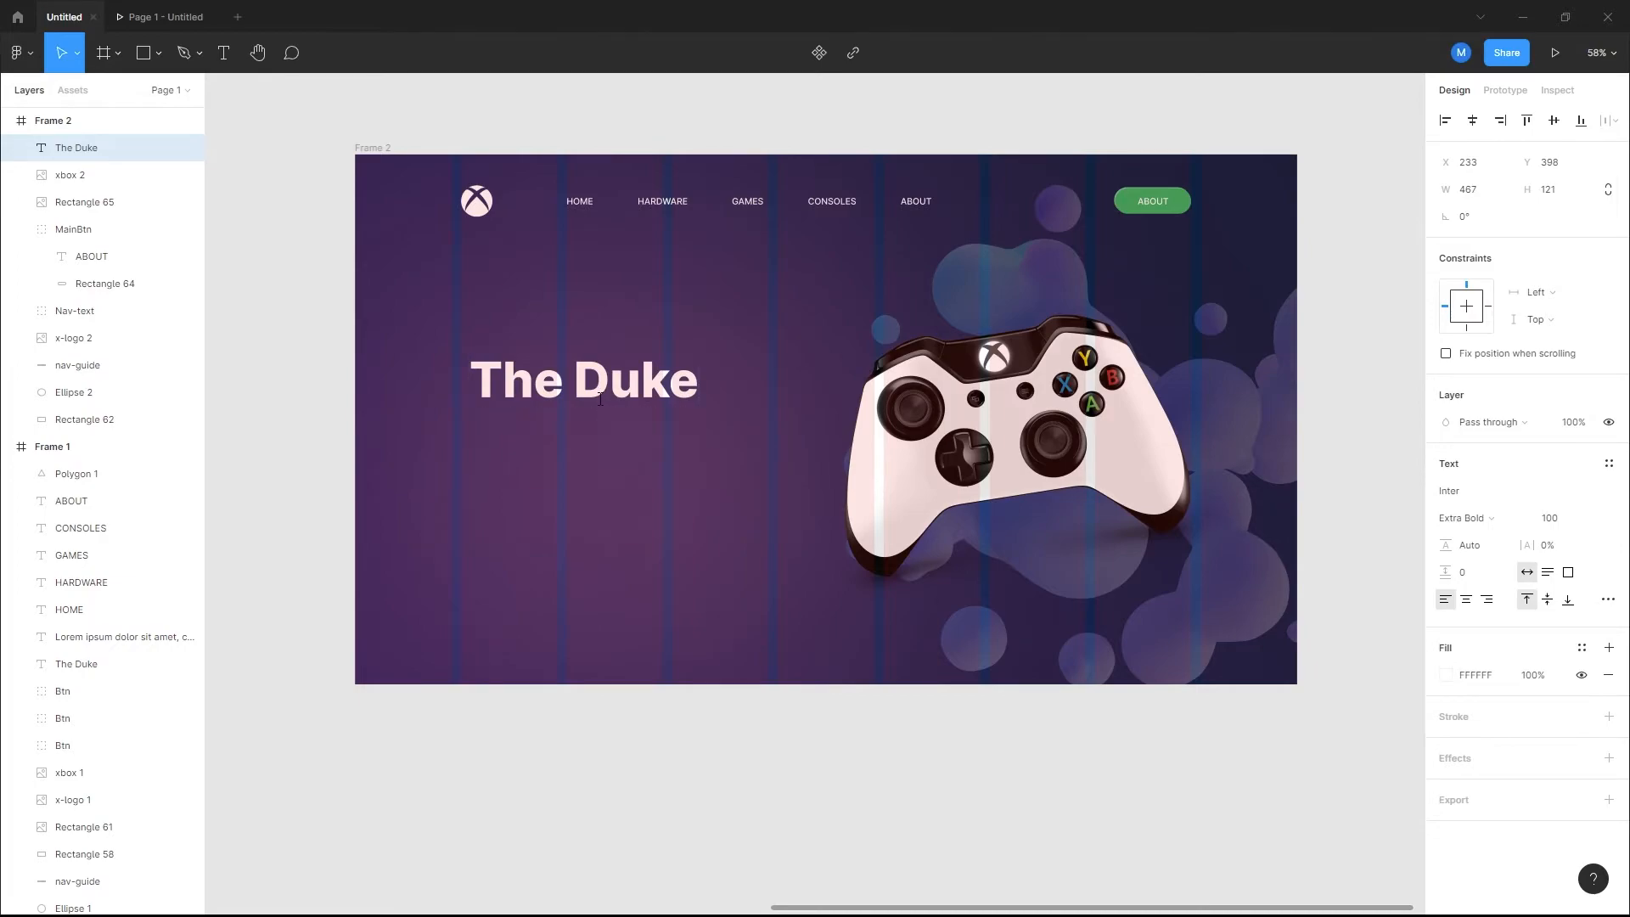
mouse_move(597, 397)
mouse_down()
mouse_move(588, 348)
mouse_move(586, 363)
mouse_up()
Step: Move the title up against a temporary 1370 × 59 spacer rectangle drawn below the navigation, and delete the spacer
click(143, 52)
mouse_move(467, 265)
mouse_down()
mouse_move(593, 295)
mouse_move(551, 290)
mouse_move(1059, 300)
mouse_move(1135, 284)
mouse_move(1066, 299)
mouse_up()
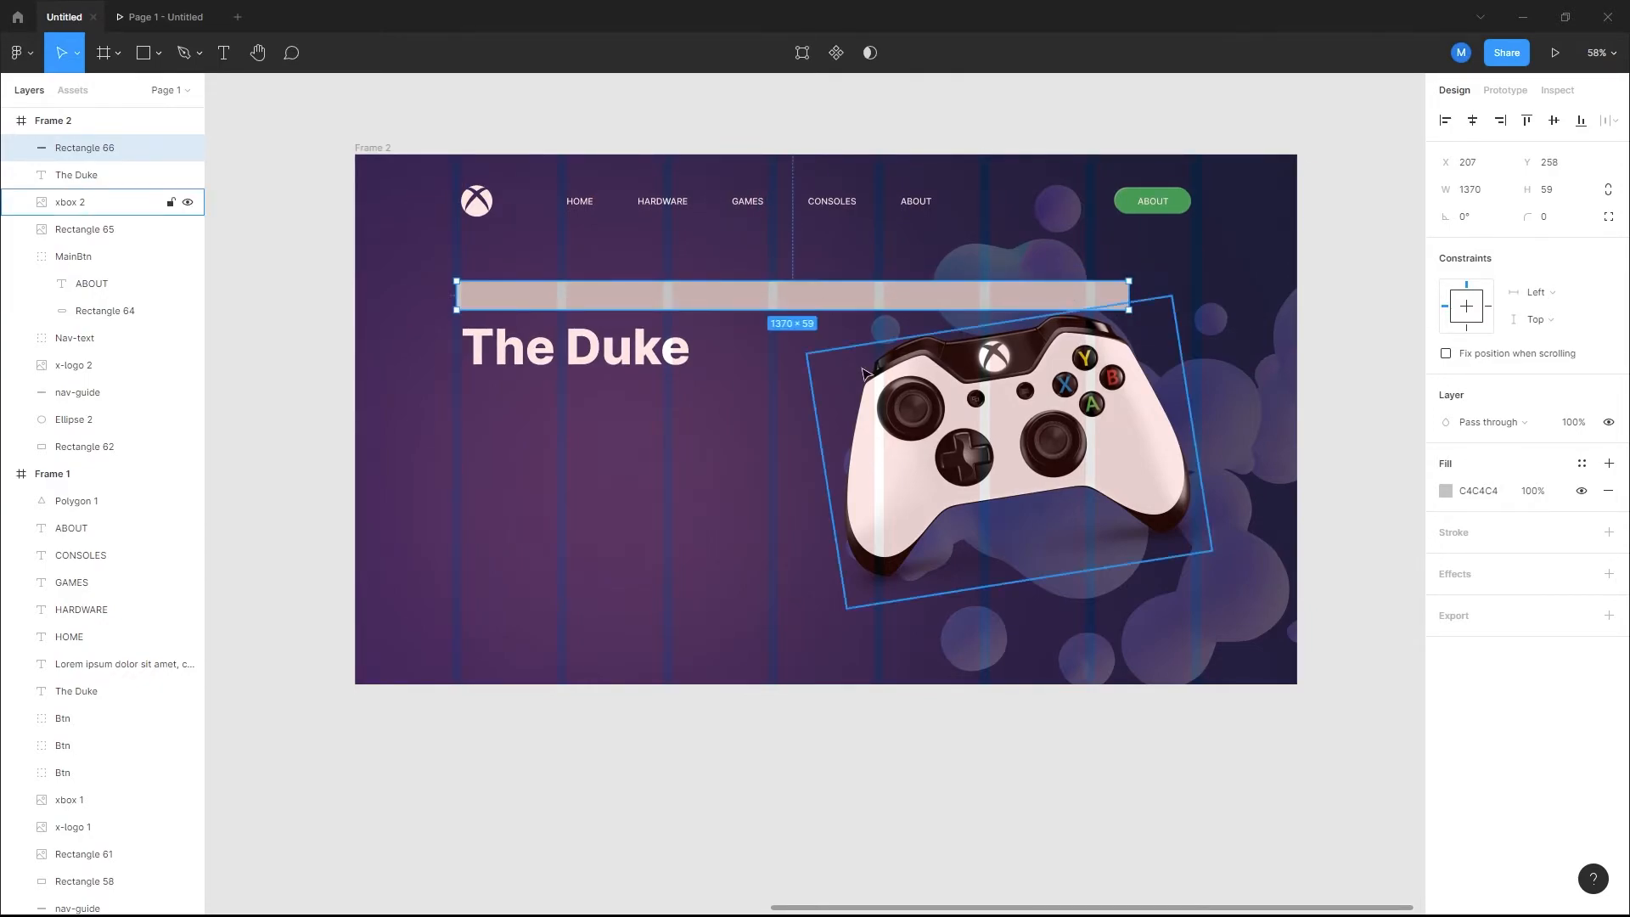
drag(568, 354, 520, 346)
click(749, 300)
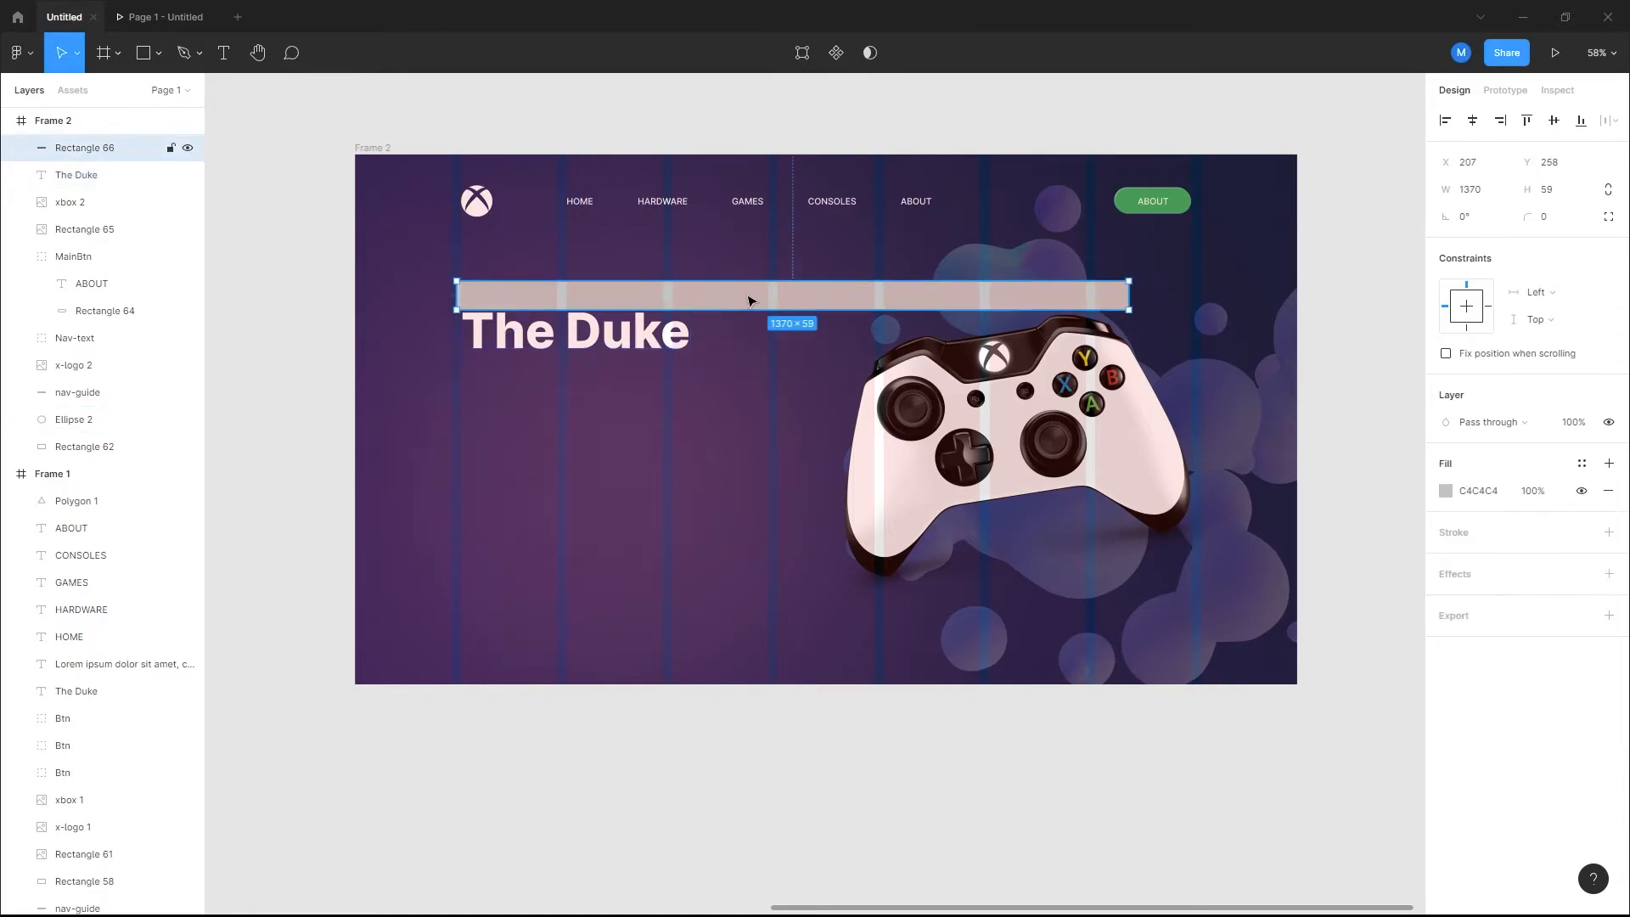
key(Delete)
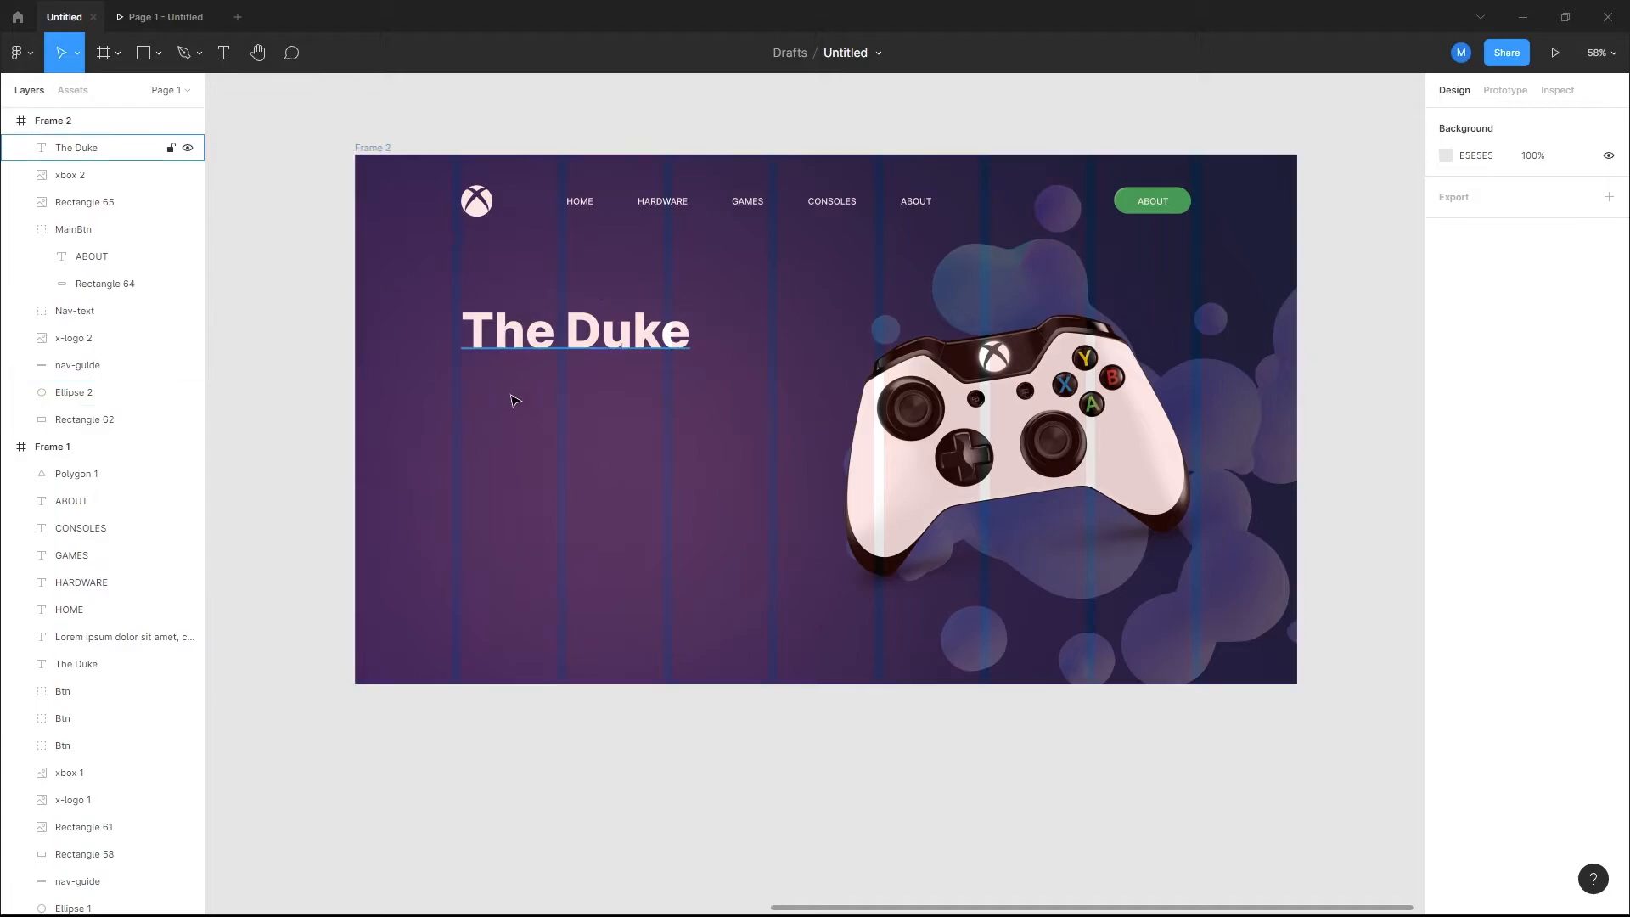
Step: Duplicate Frame 1's lorem ipsum paragraph and place the copy below the title in Frame 2 at X 219, Y 517
click(225, 60)
click(480, 420)
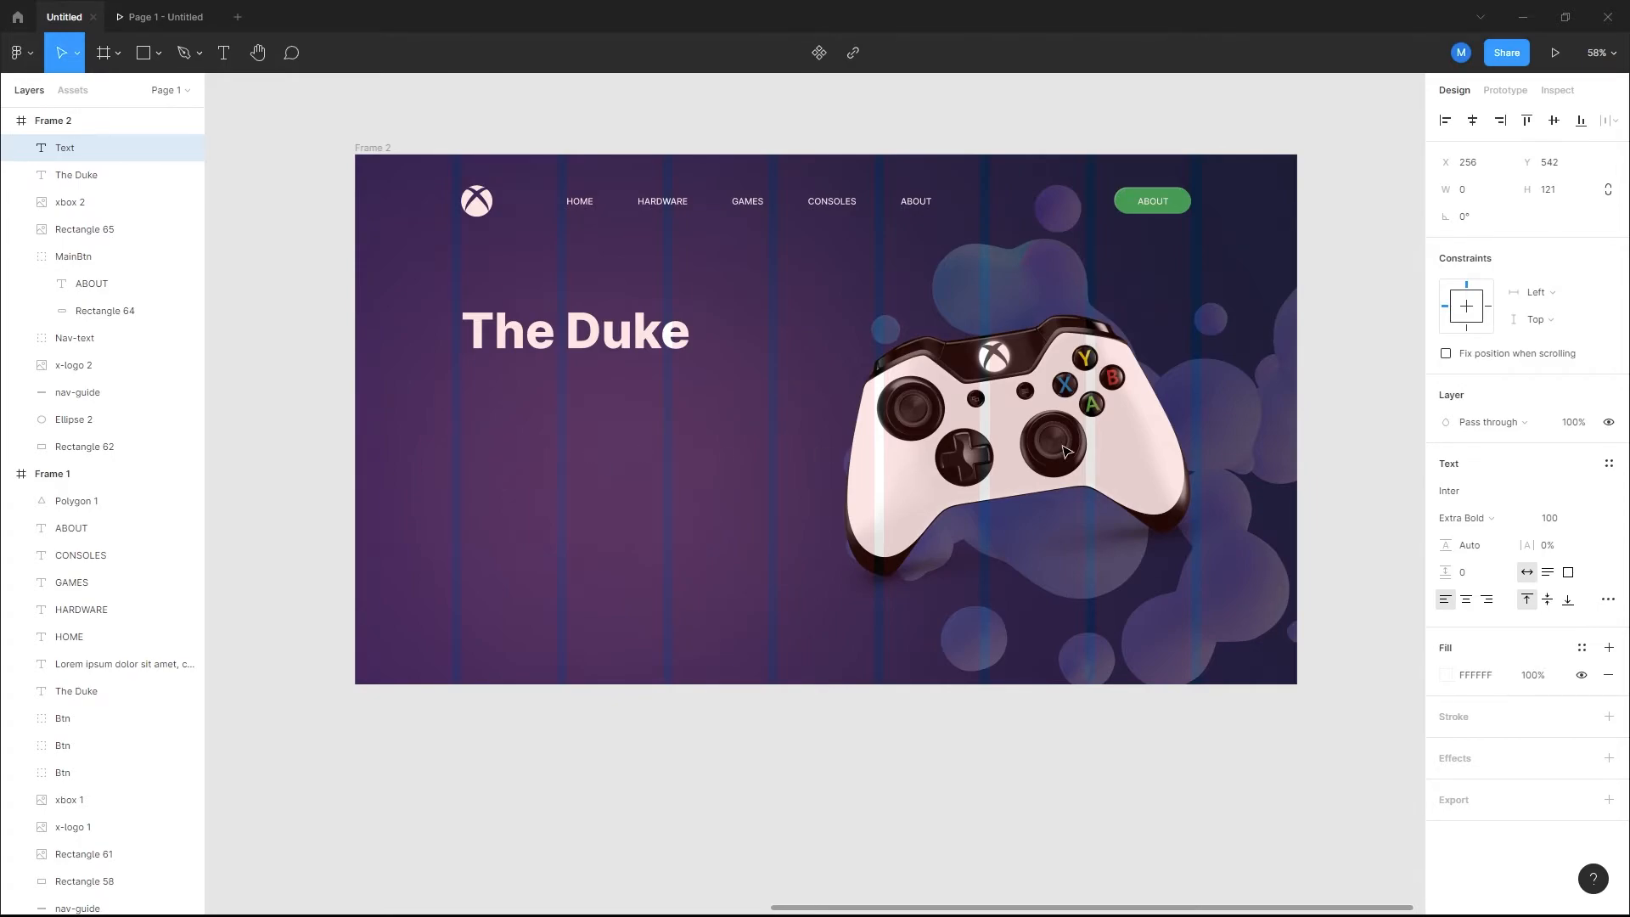
scroll(475, 478, left, 6)
scroll(475, 478, left, 6)
click(481, 460)
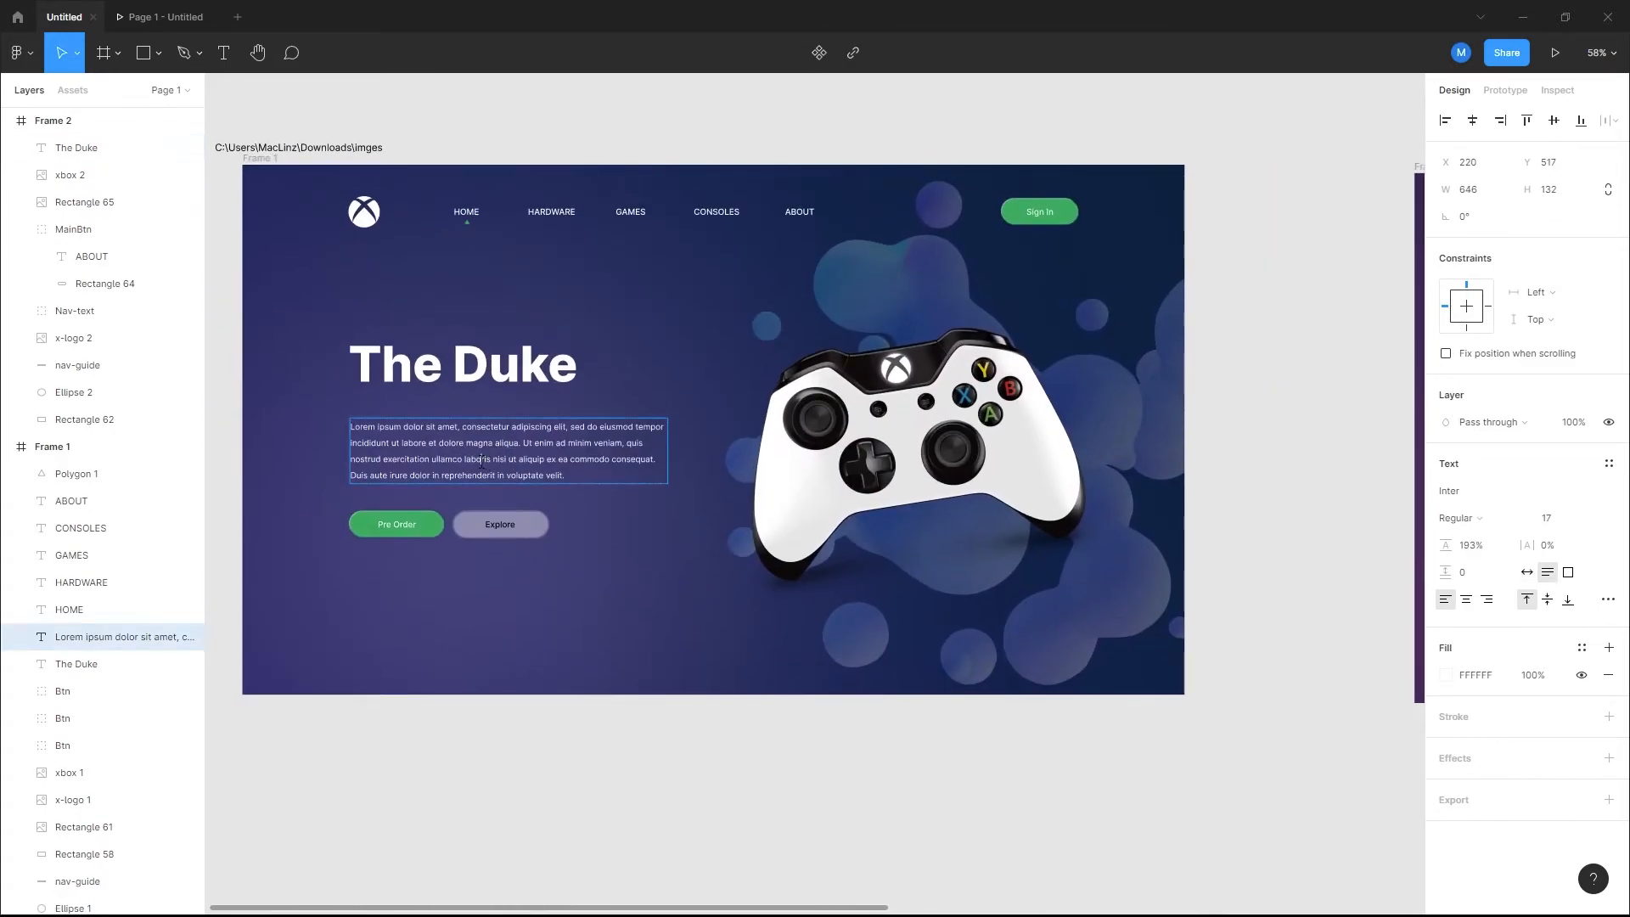
click(398, 449)
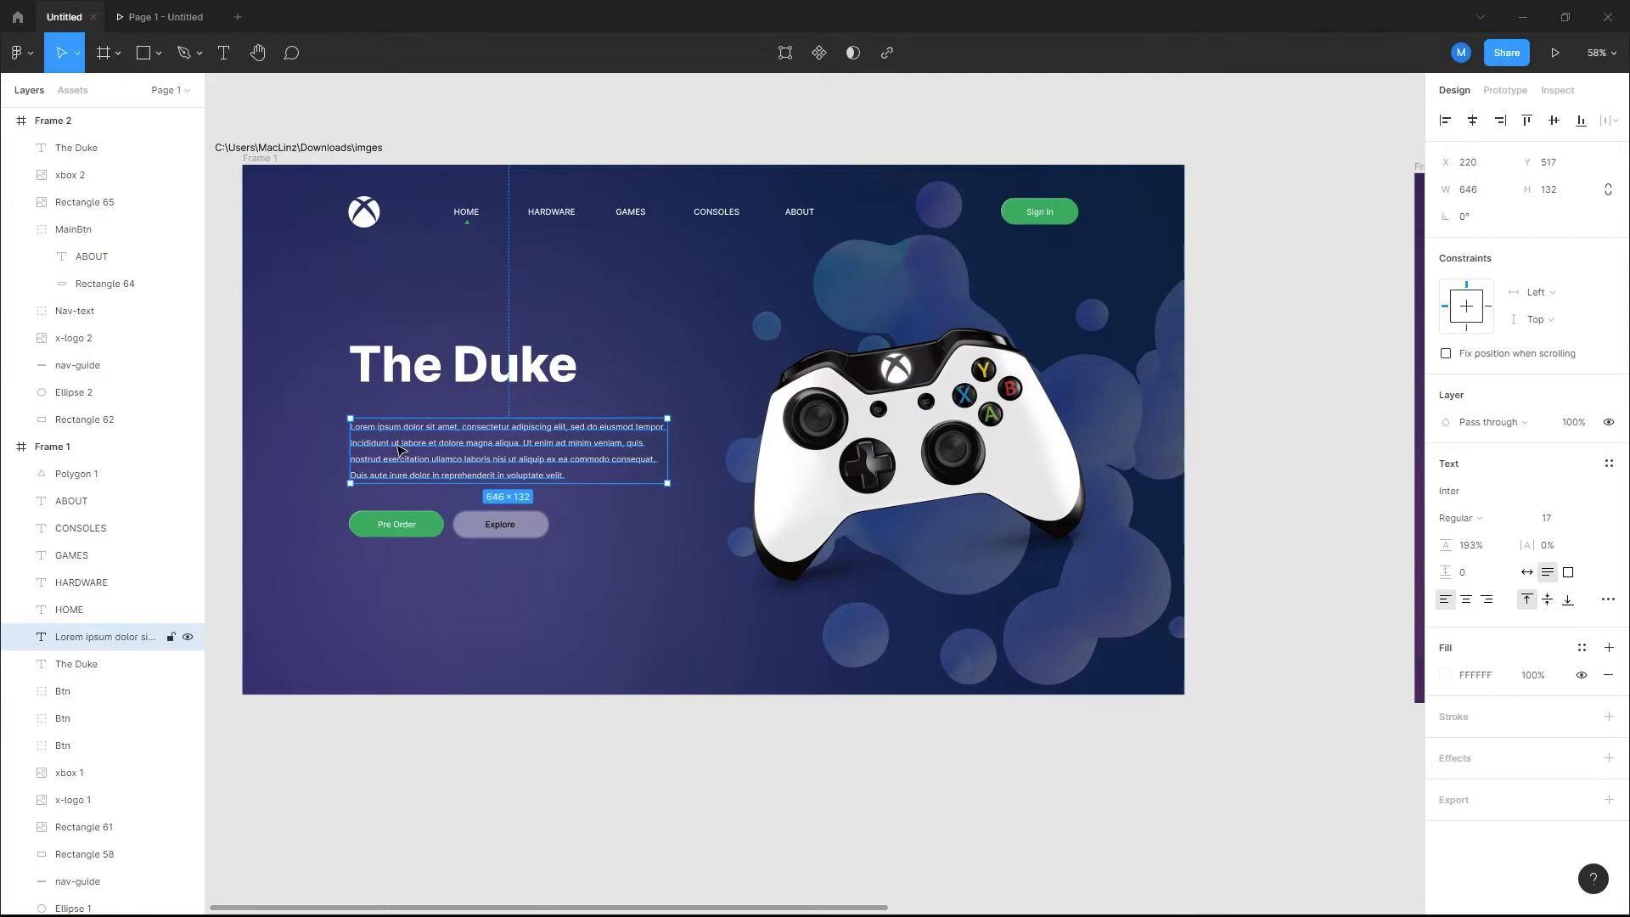
key(ctrl+d)
drag(412, 452, 1256, 488)
drag(1118, 576, 546, 552)
drag(677, 465, 680, 447)
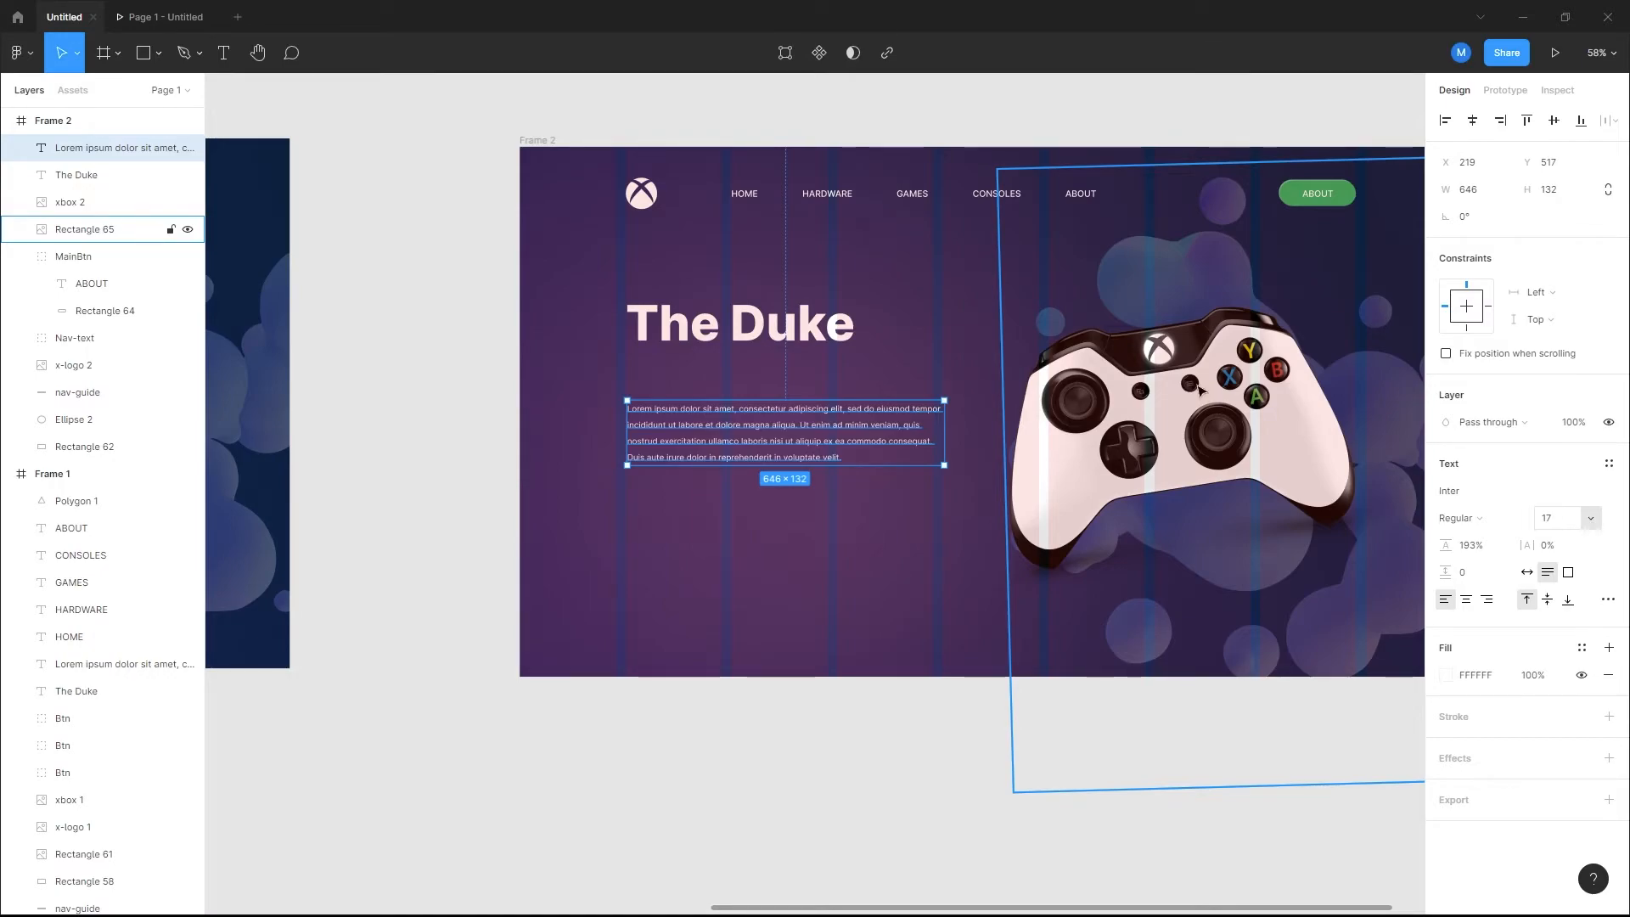
Step: Set the copied paragraph's font size to 18 and move it up to X 216, Y 462 under the title
click(1580, 519)
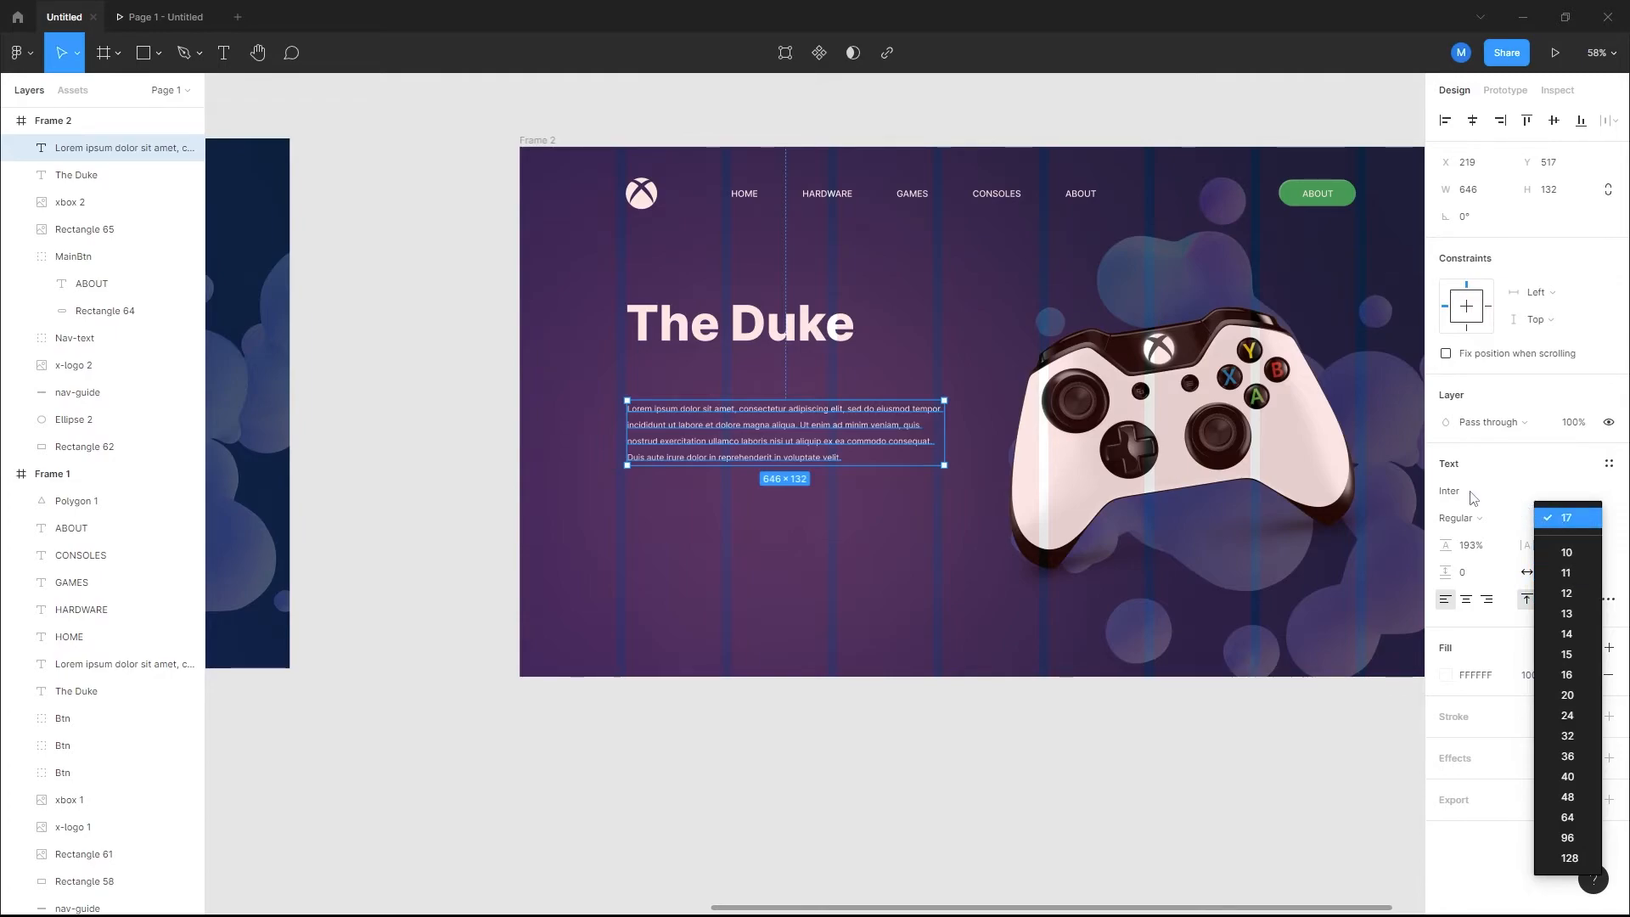
click(1546, 517)
click(1546, 519)
text(1)
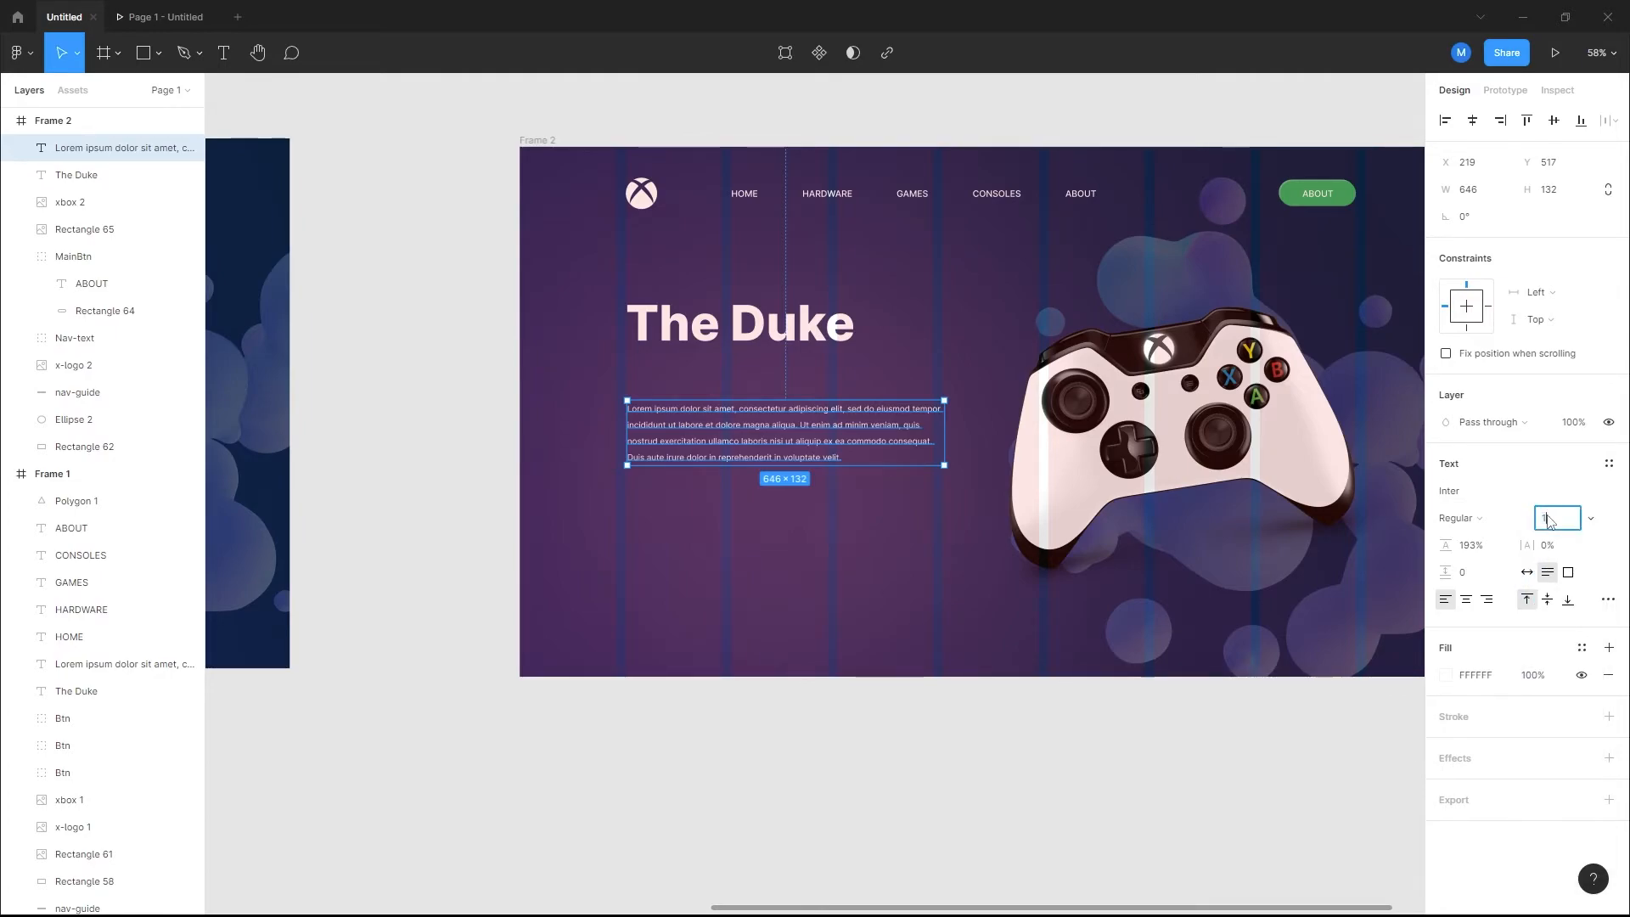
text(8)
key(Return)
scroll(777, 513, up, 1)
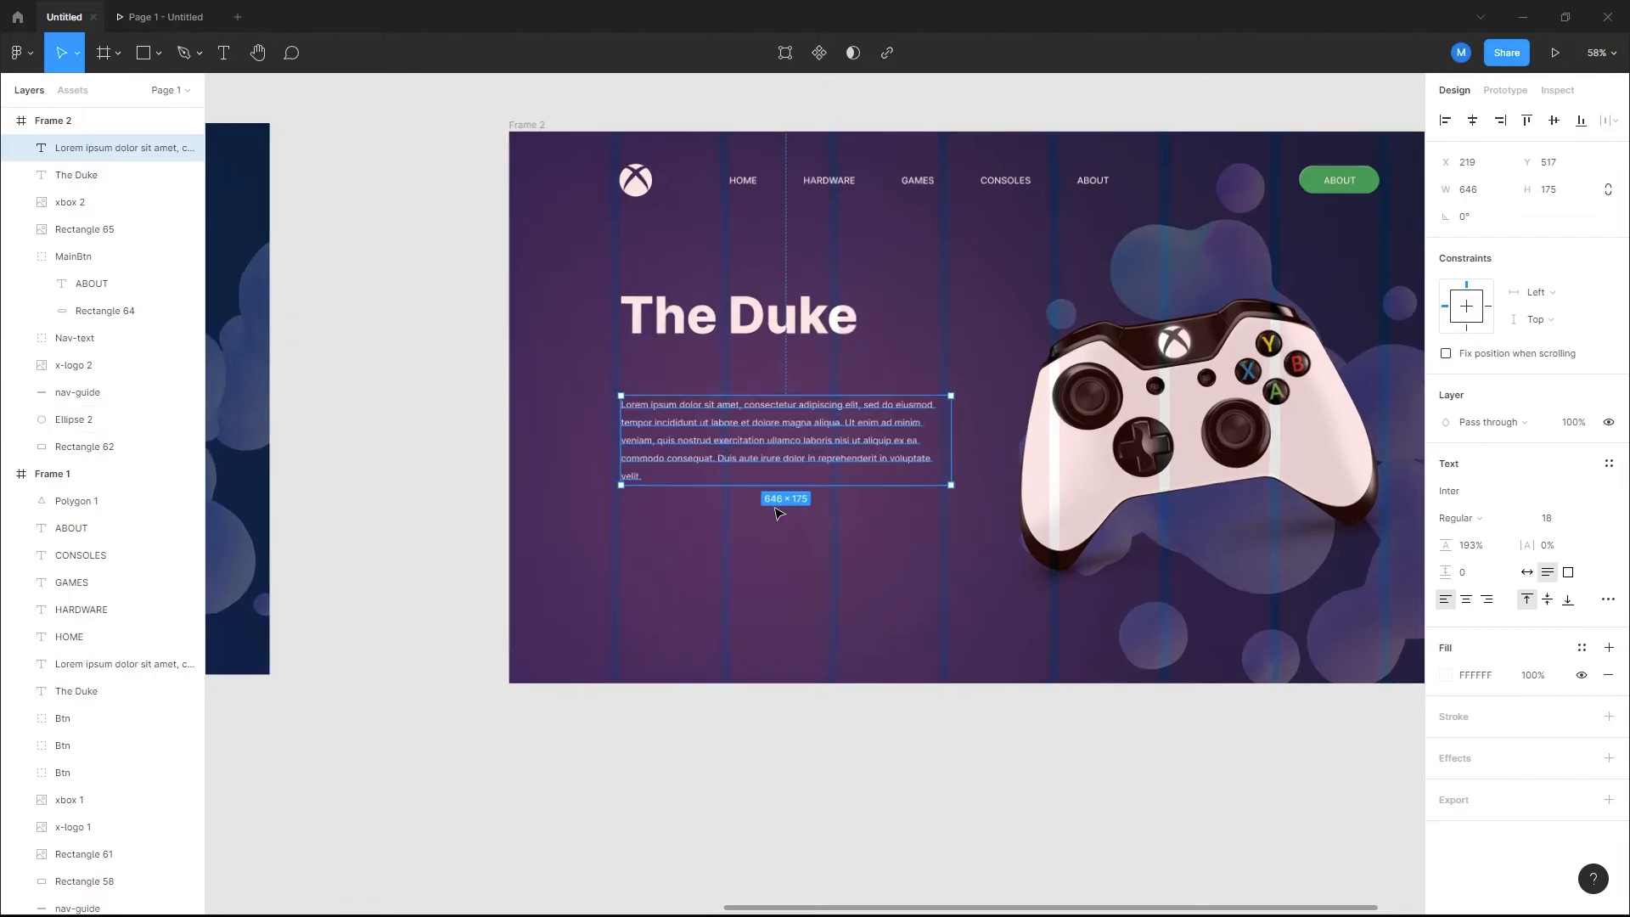
scroll(778, 513, up, 1)
drag(708, 430, 708, 399)
Step: Remove the words "in voluptate velit." from the end of the paragraph in Frame 2
click(649, 455)
click(646, 448)
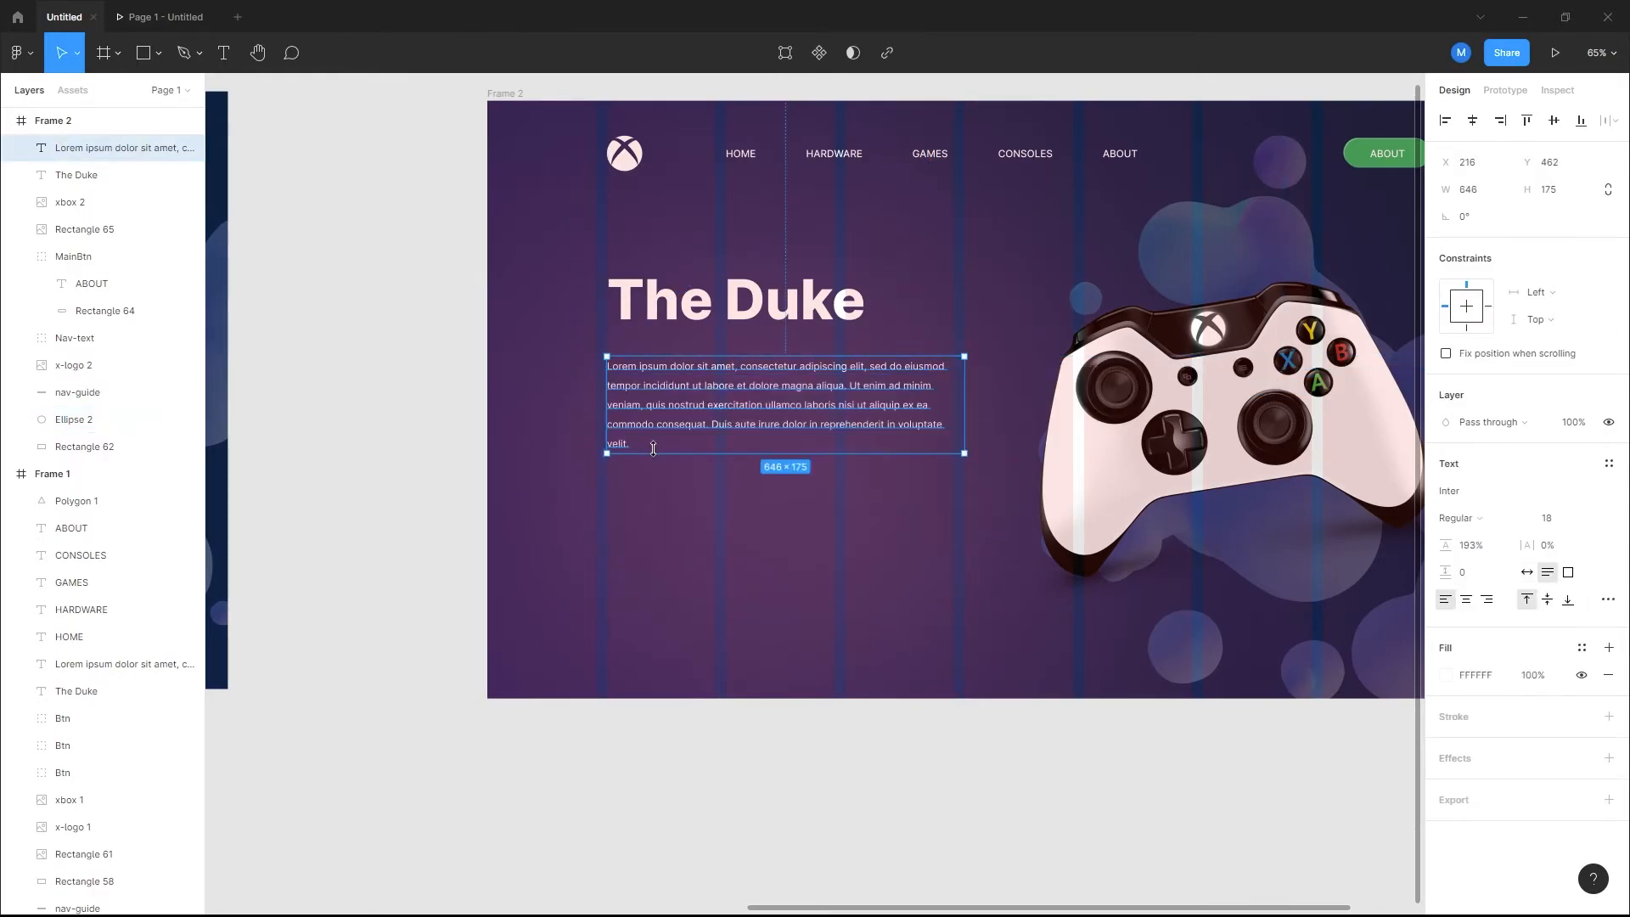
double_click(639, 442)
key(BackSpace)
key(BackSpace)
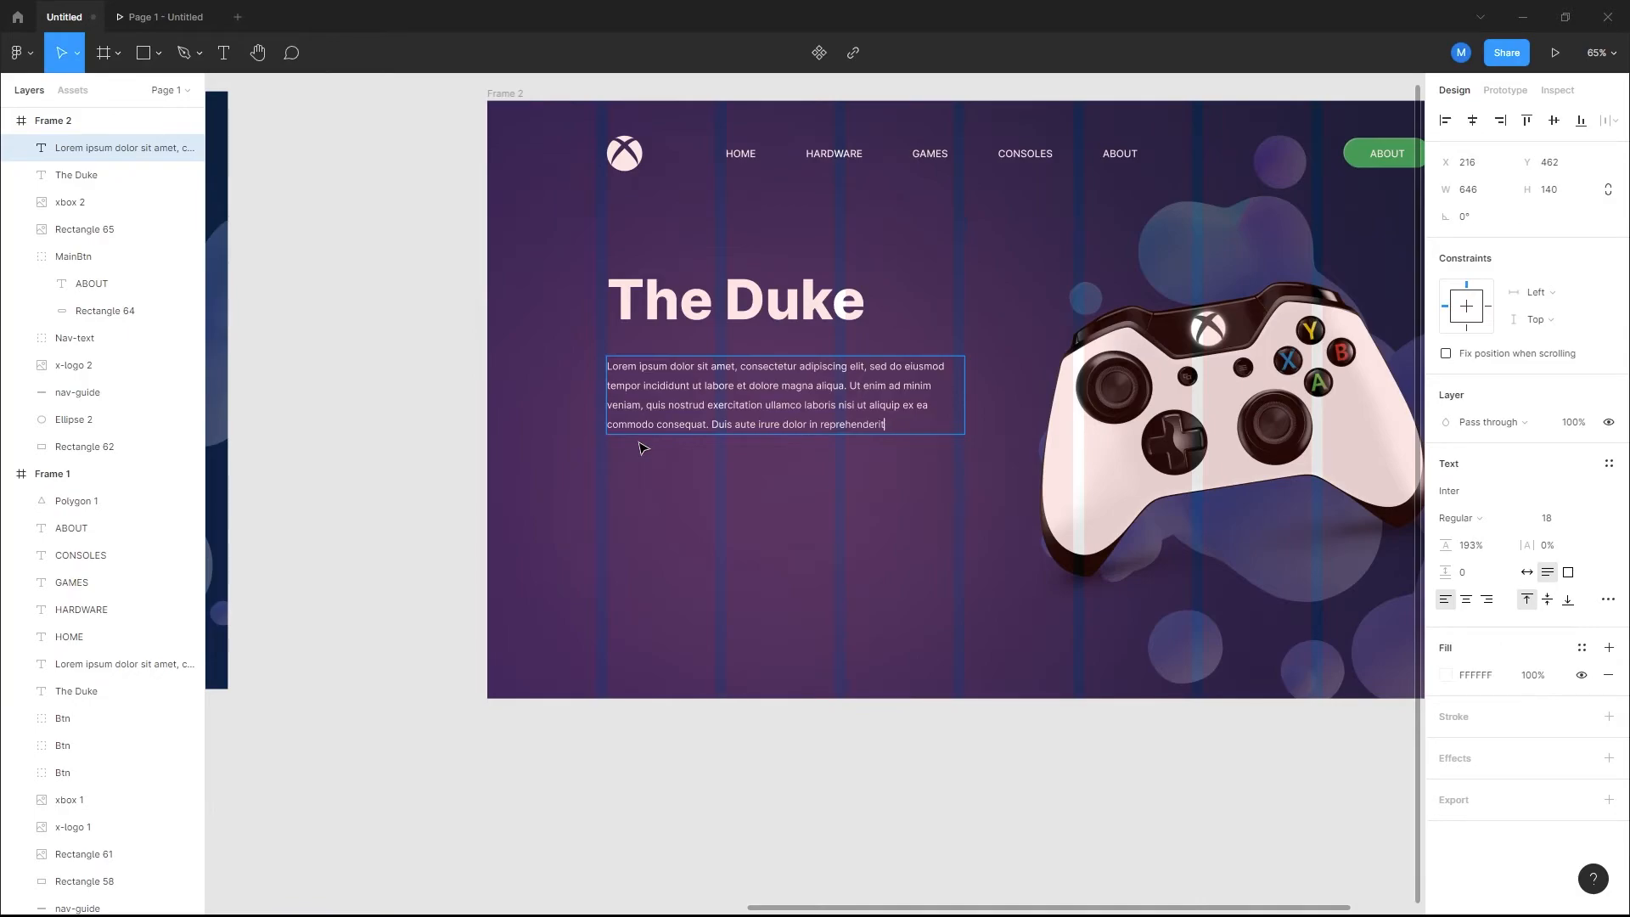
key(Escape)
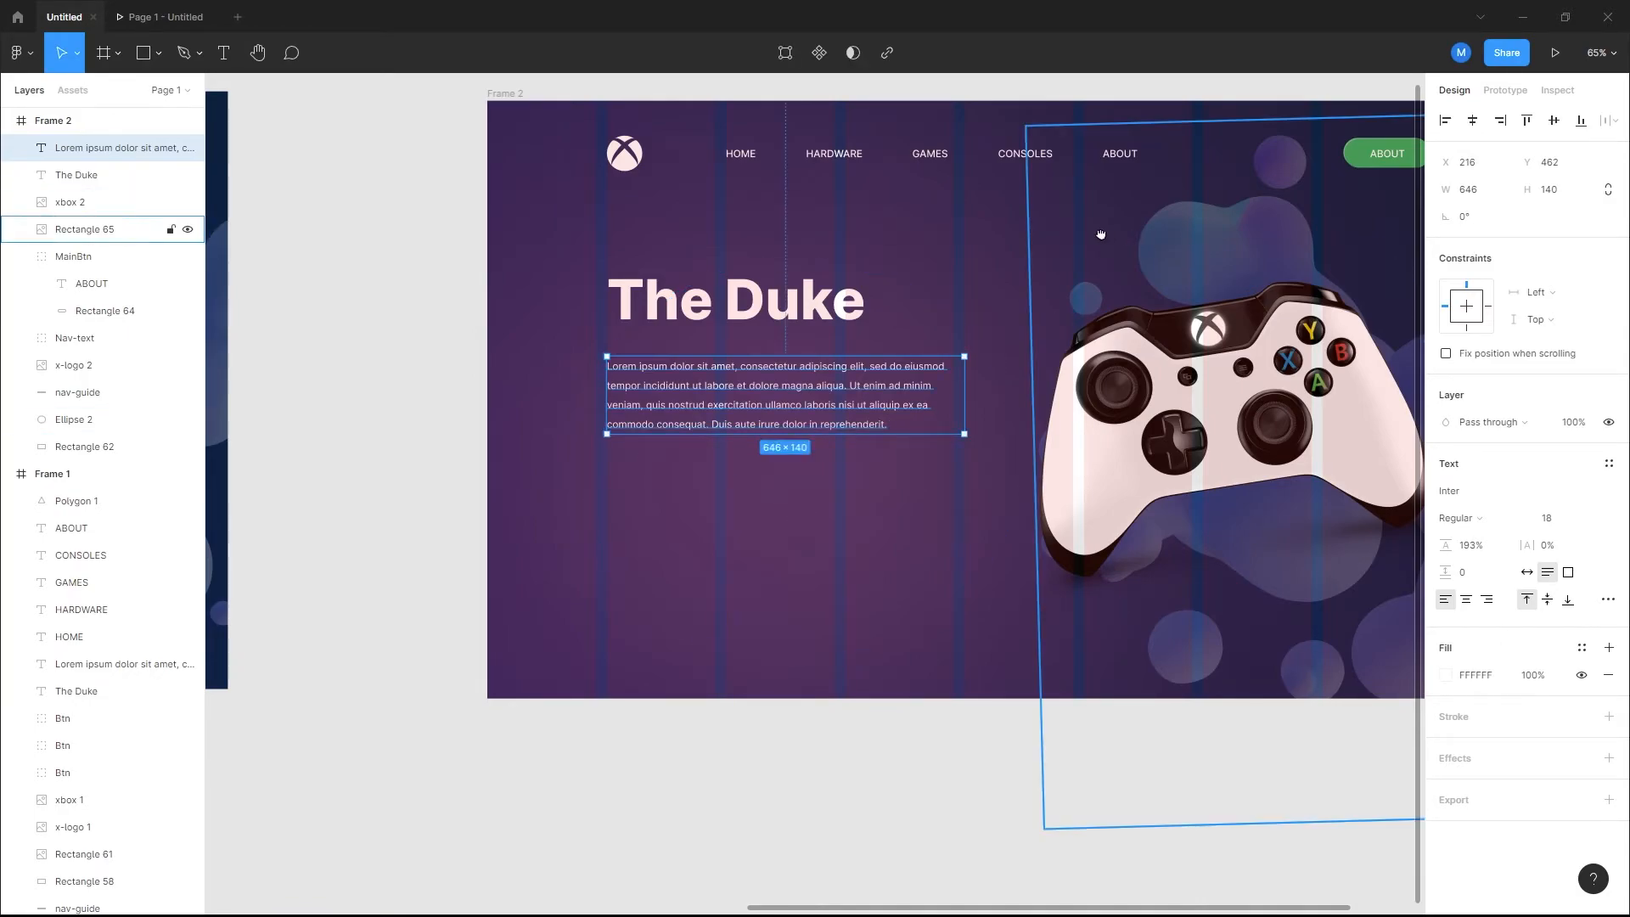
scroll(928, 279, right, 3)
double_click(1261, 176)
click(1256, 175)
double_click(1255, 176)
key(Escape)
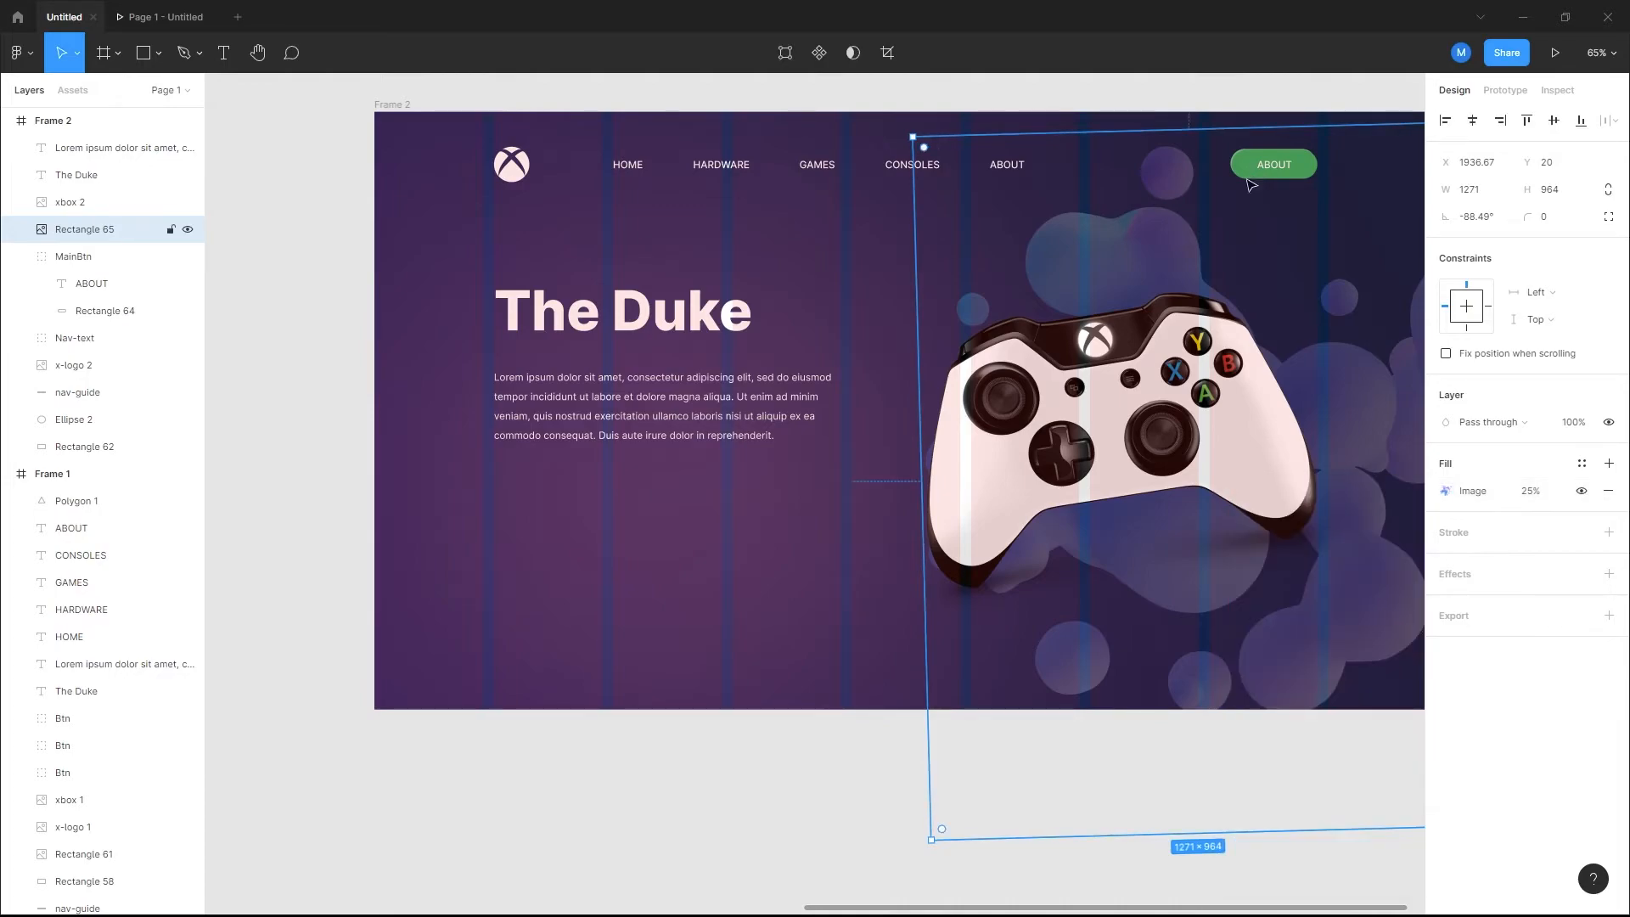
scroll(1256, 176, right, 6)
key(Return)
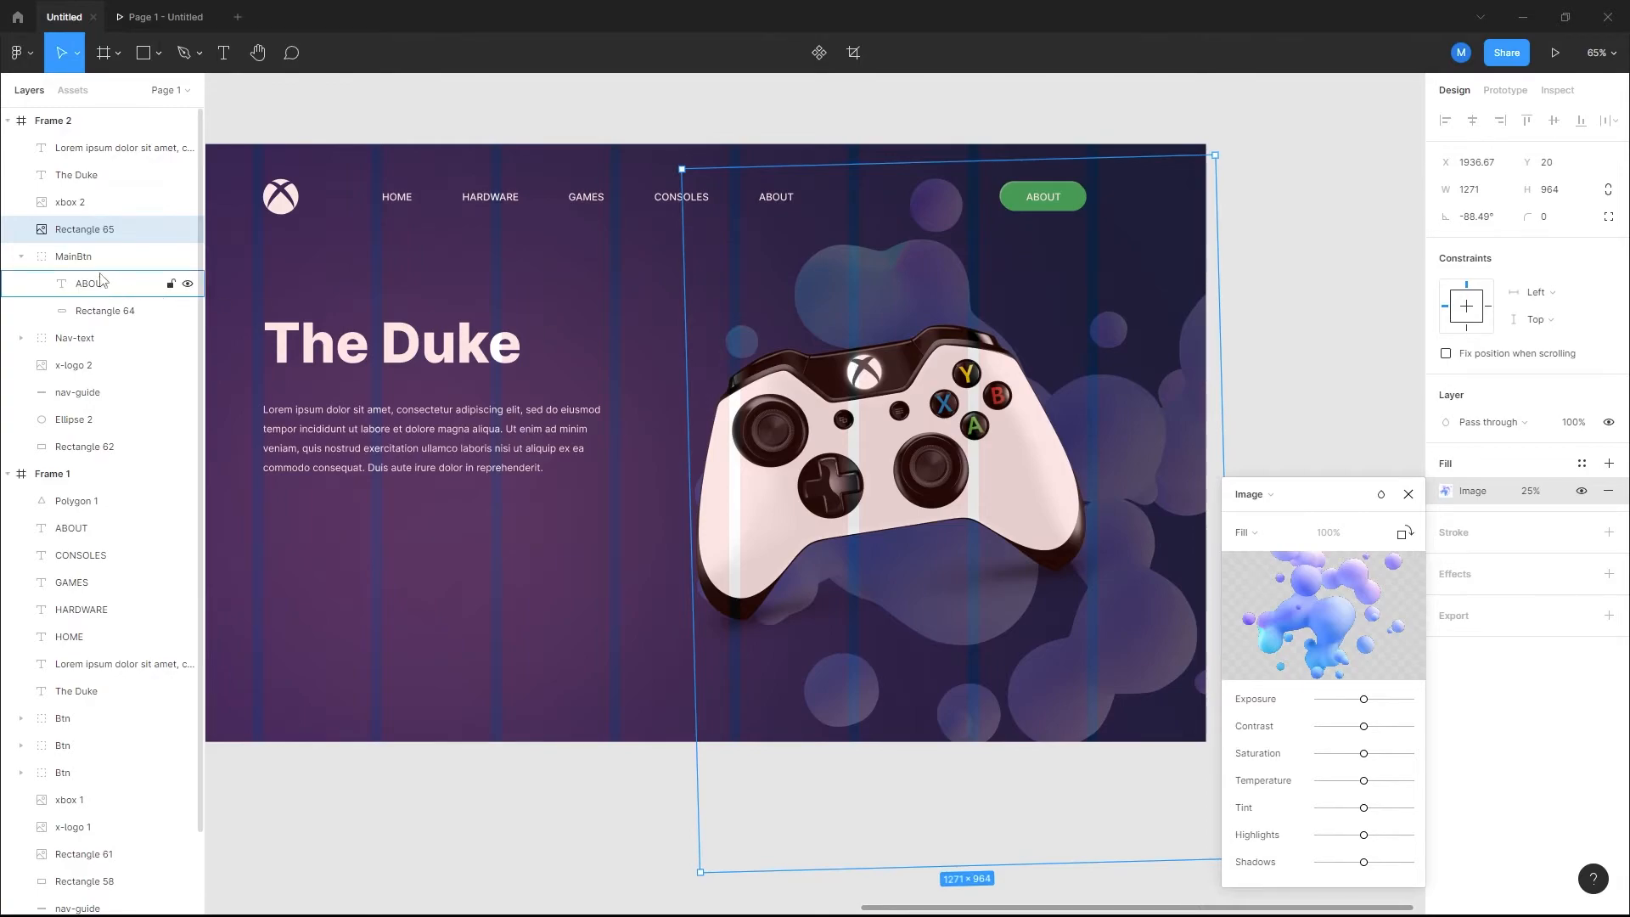
Step: Collapse the MainBtn group and Frame 1 in the layer list and move MainBtn above Rectangle 65 in Frame 2
click(21, 256)
click(8, 420)
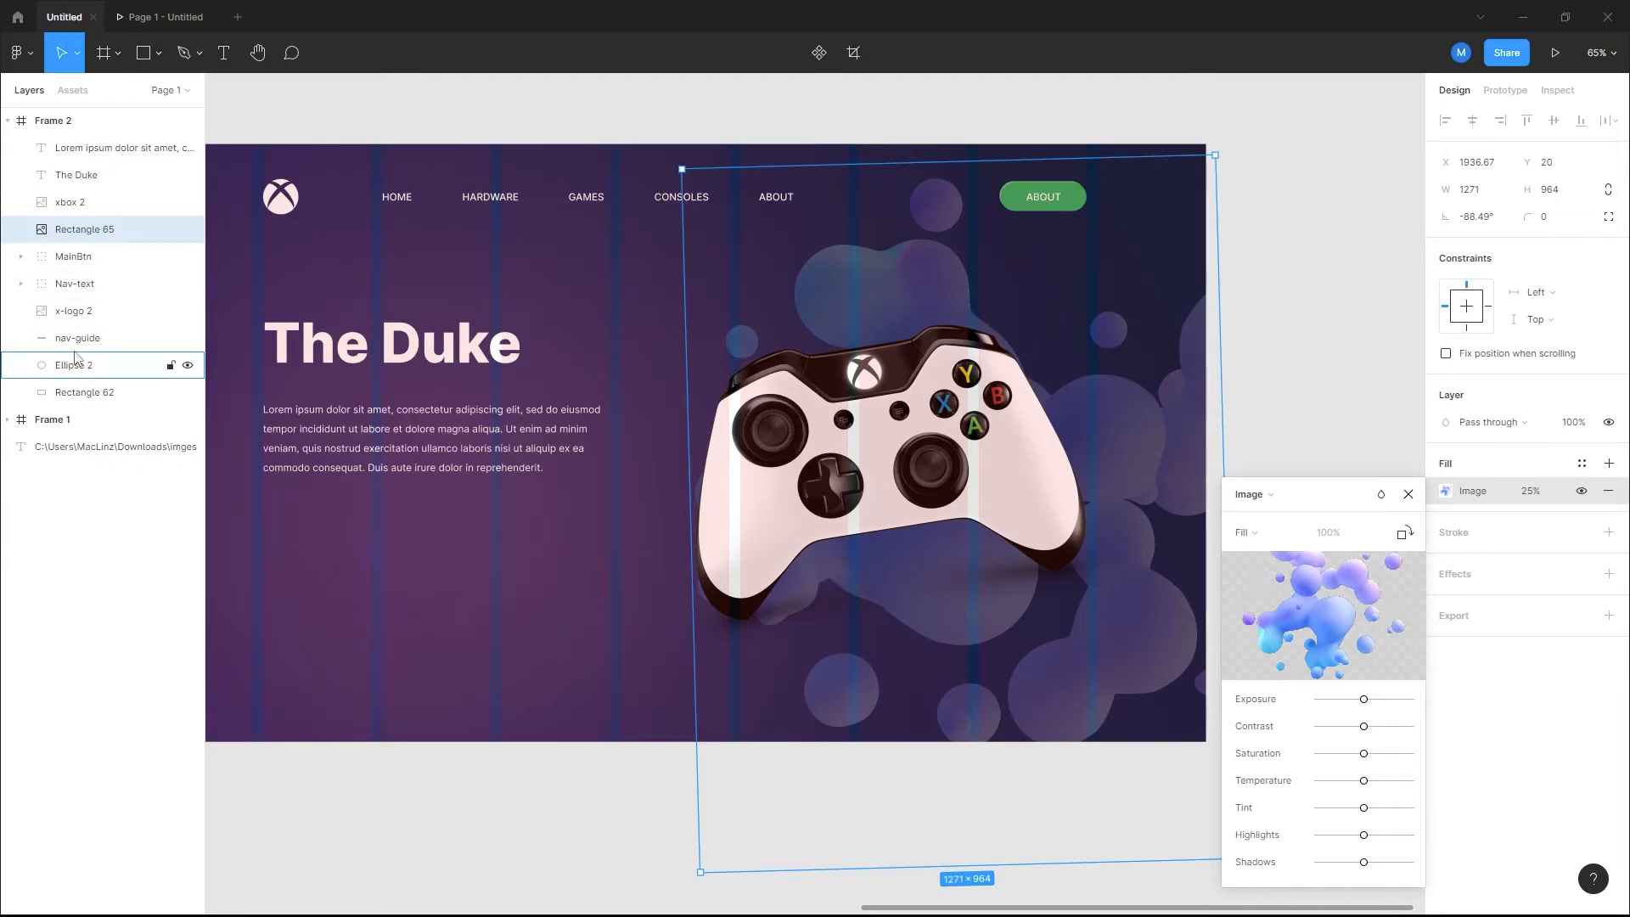
click(77, 265)
drag(77, 265, 68, 231)
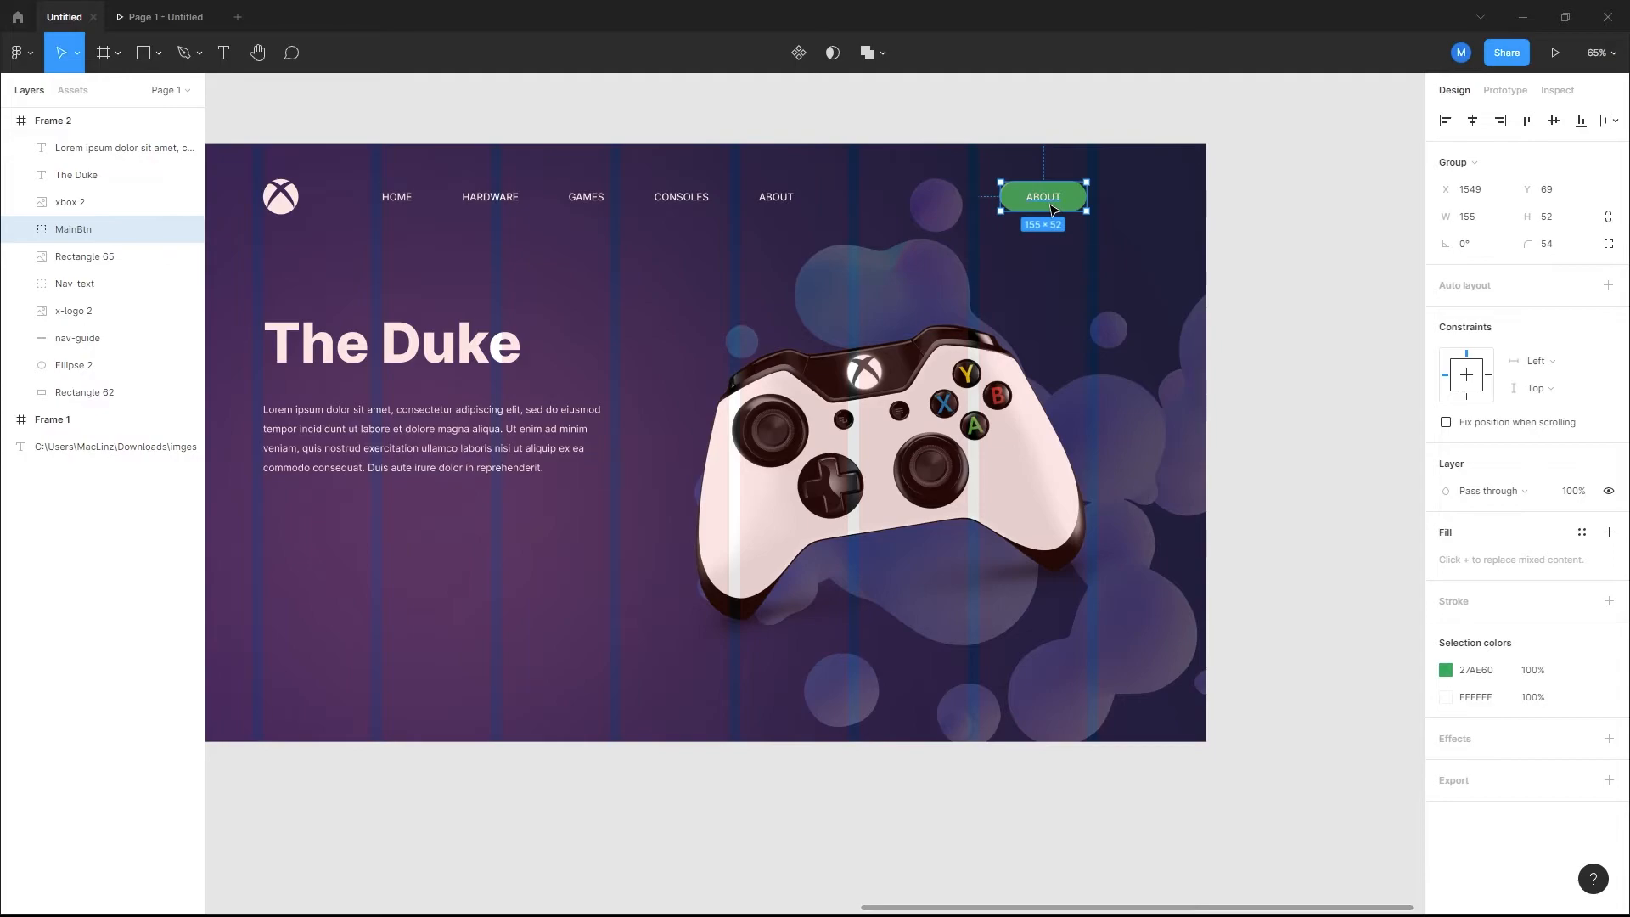
Step: Duplicate the green ABOUT button, place the copy below the paragraph at X 216, Y 677, and preview the page
key(ctrl+d)
drag(1052, 208, 331, 544)
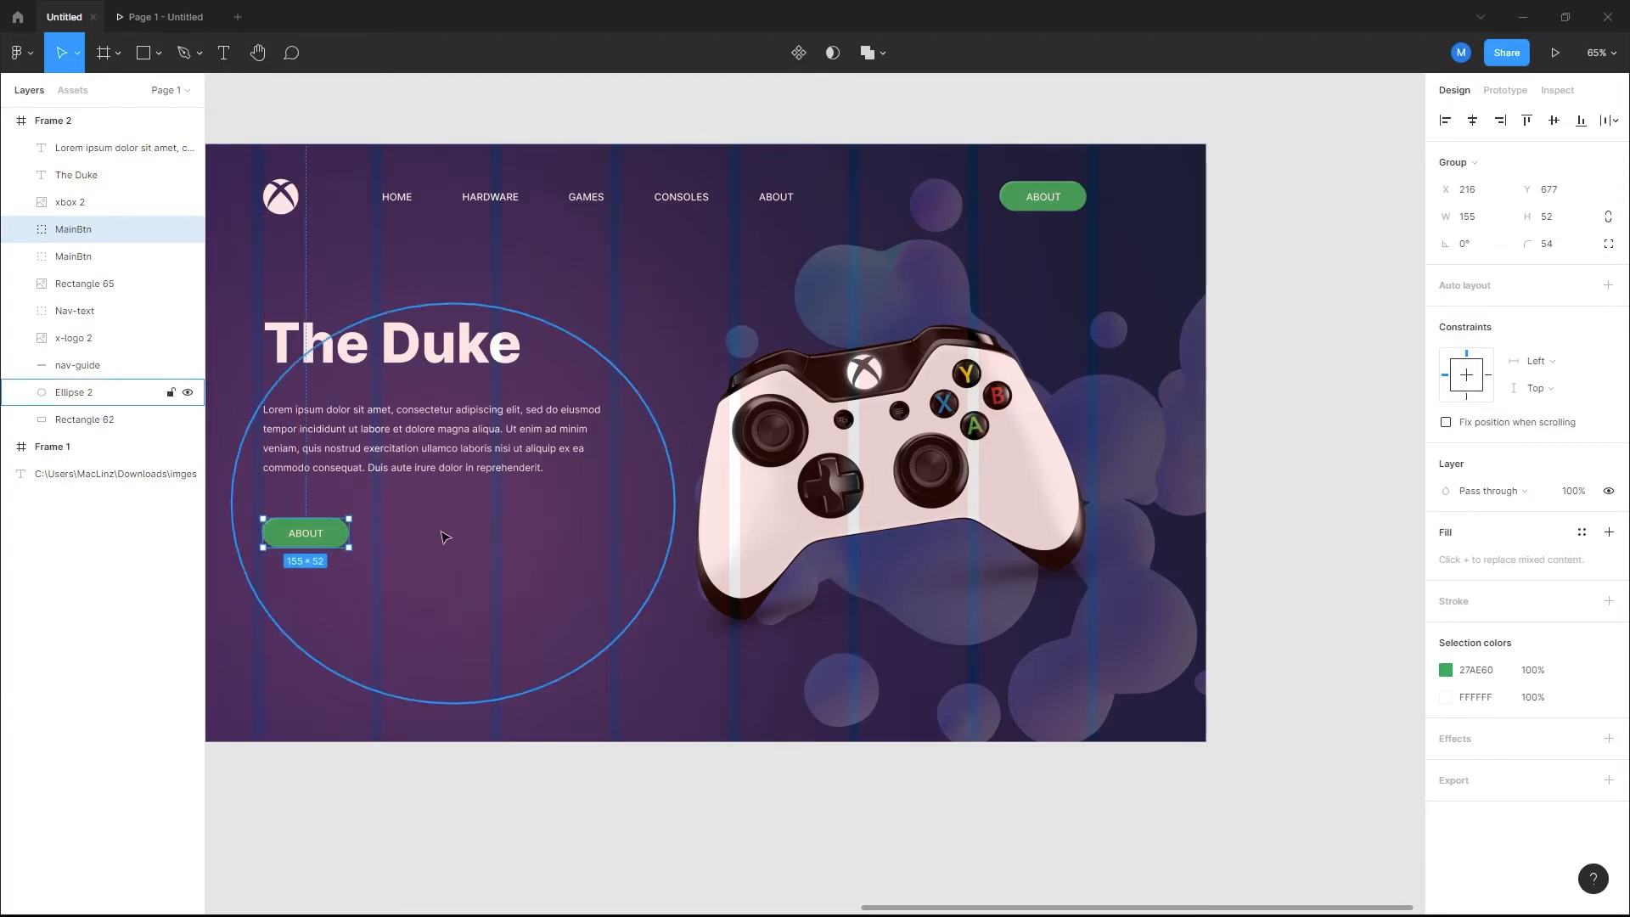
click(1555, 53)
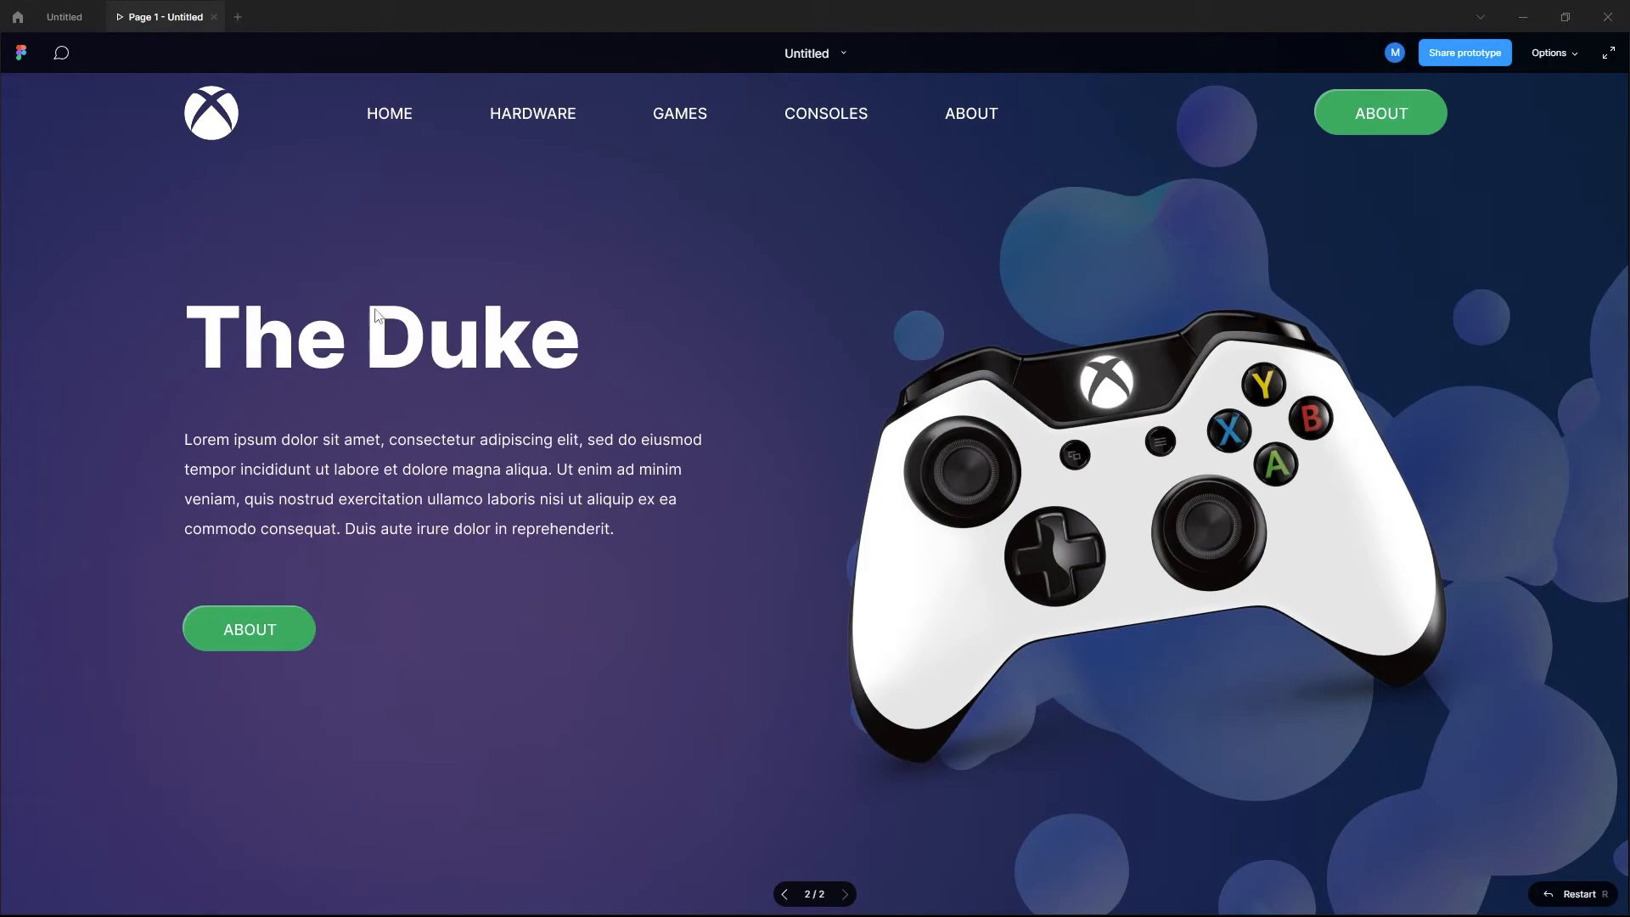
click(19, 18)
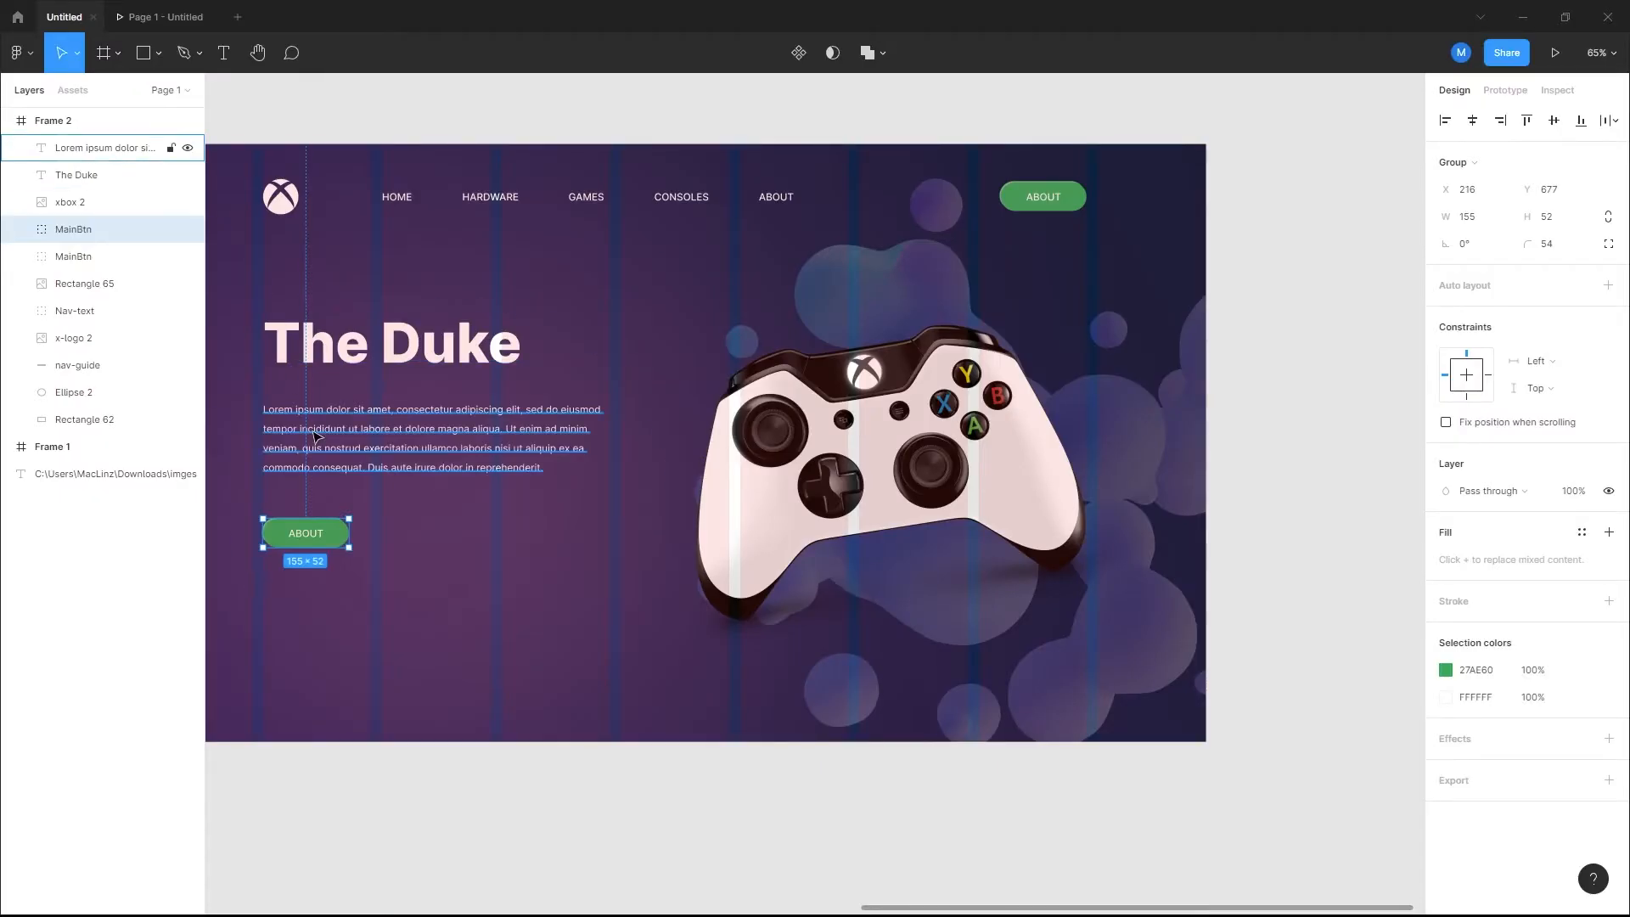
Step: Change the label of the button below the paragraph to "Pre Order"
scroll(340, 552, up, 2)
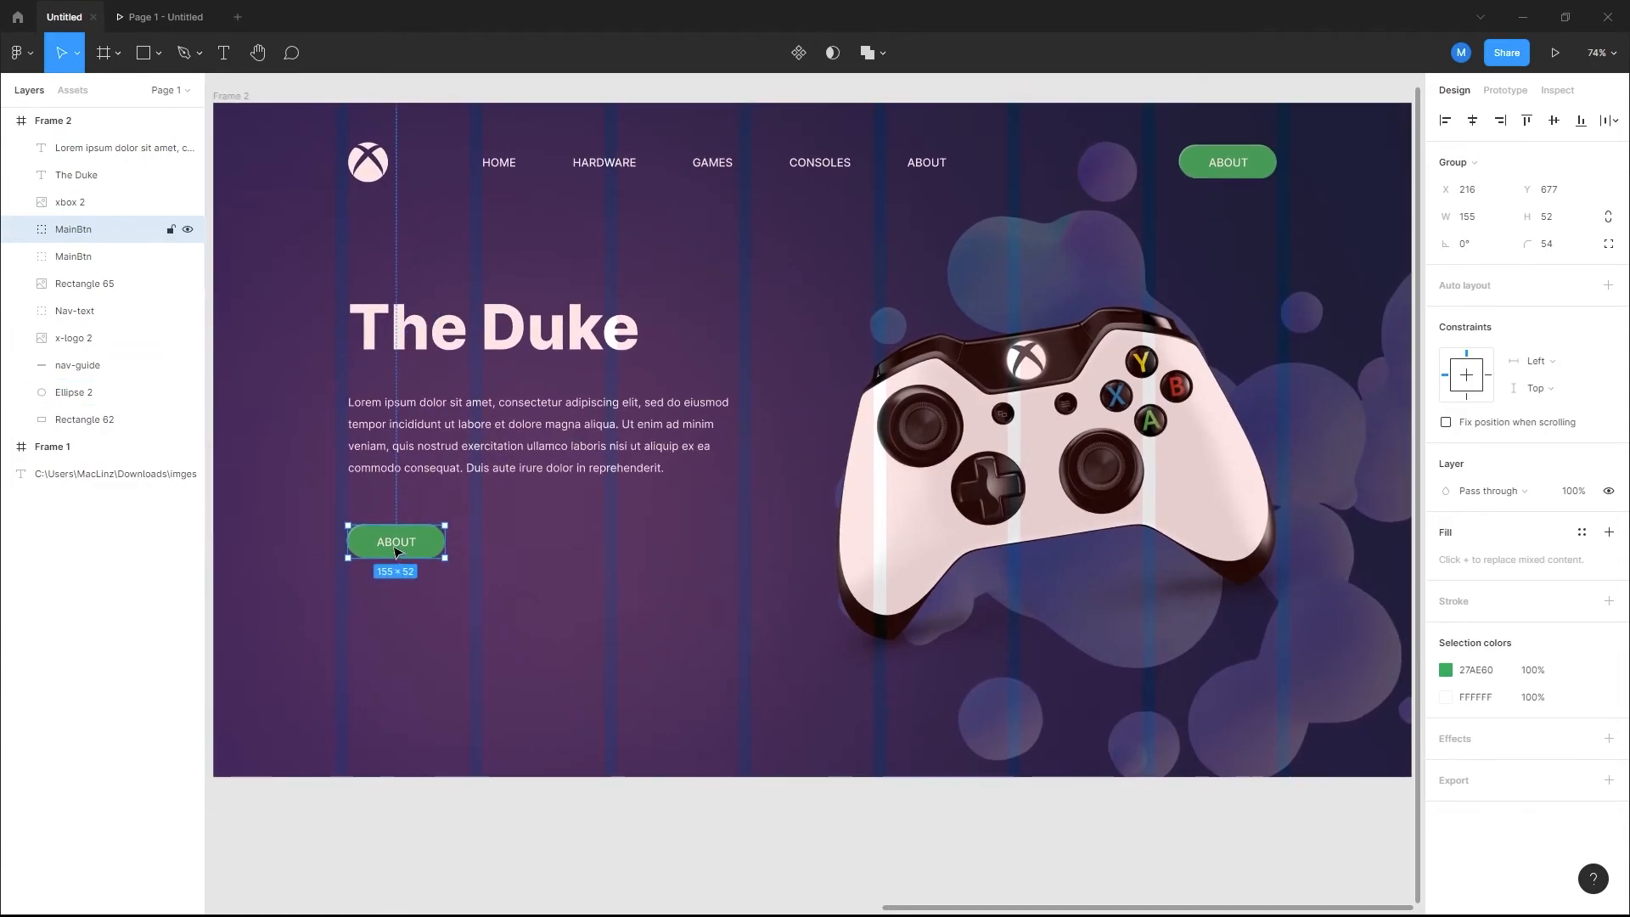
double_click(405, 549)
double_click(405, 548)
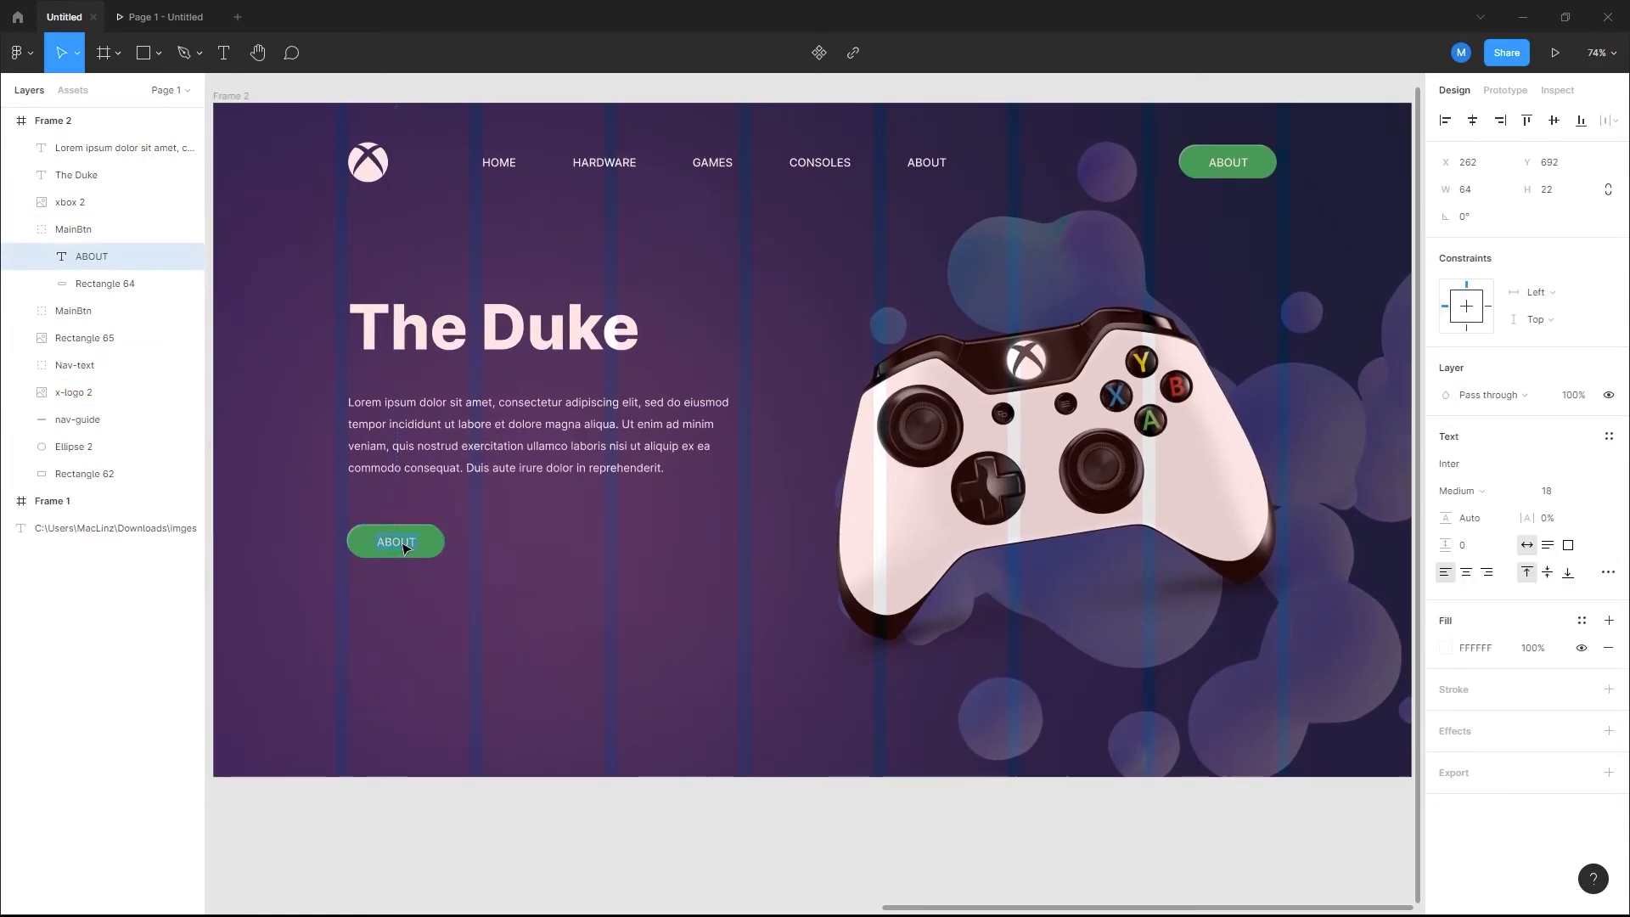
text(Pre Order)
scroll(455, 609, up, 5)
key(Escape)
Step: Widen the Pre Order button's green rectangle to 195 and center the label inside it at X 272
click(429, 501)
drag(439, 501, 482, 502)
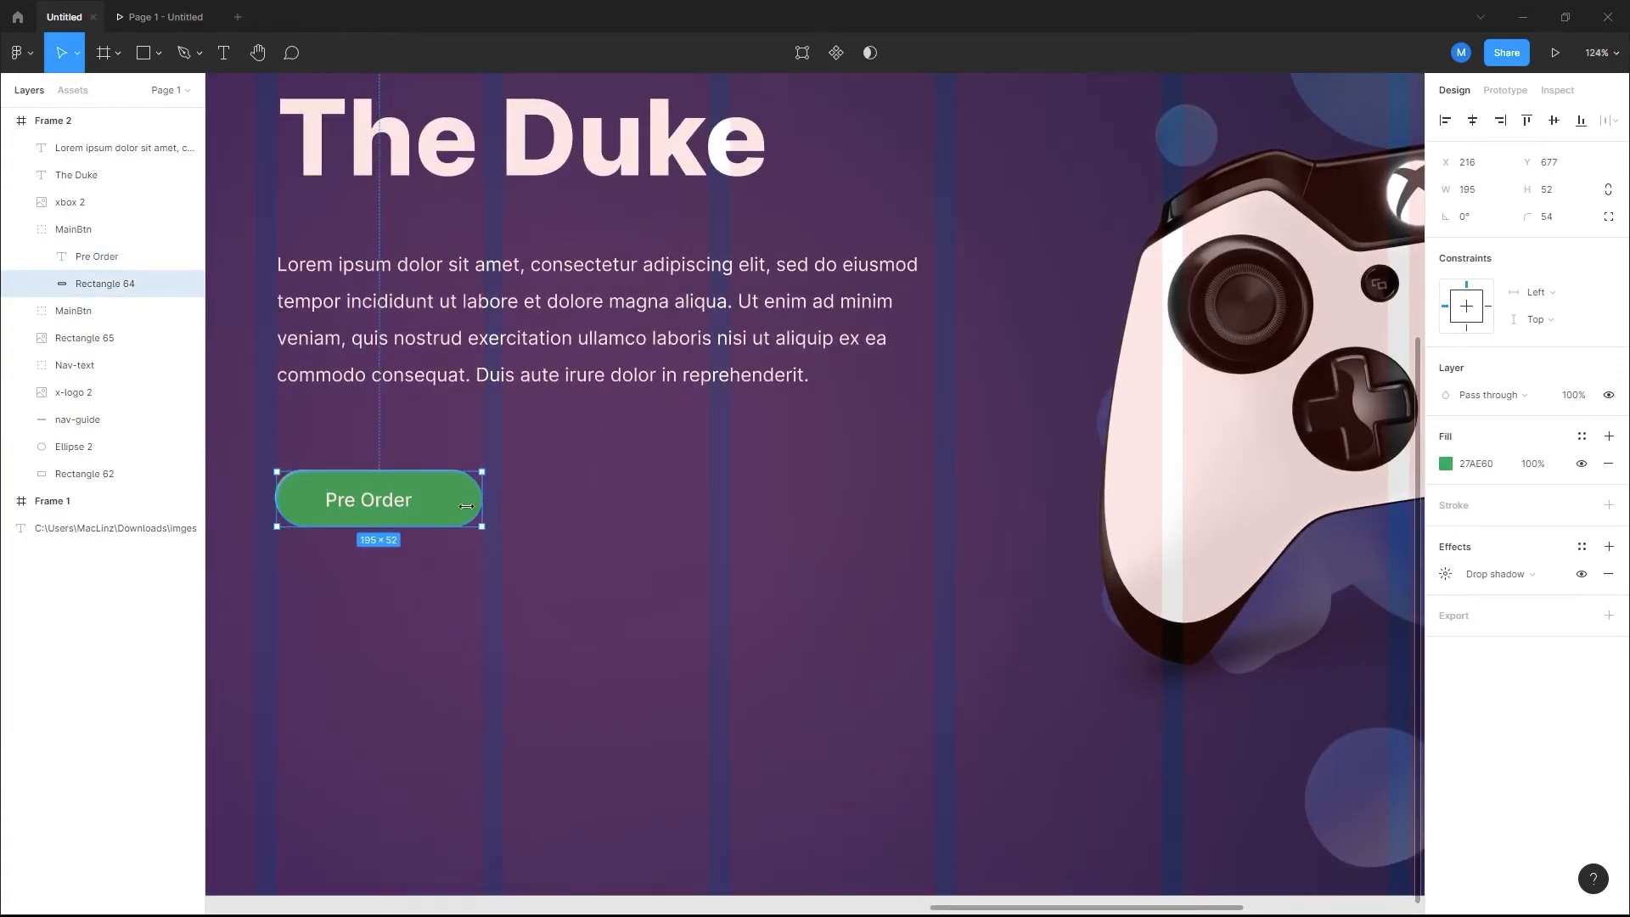
click(365, 505)
drag(364, 507, 373, 506)
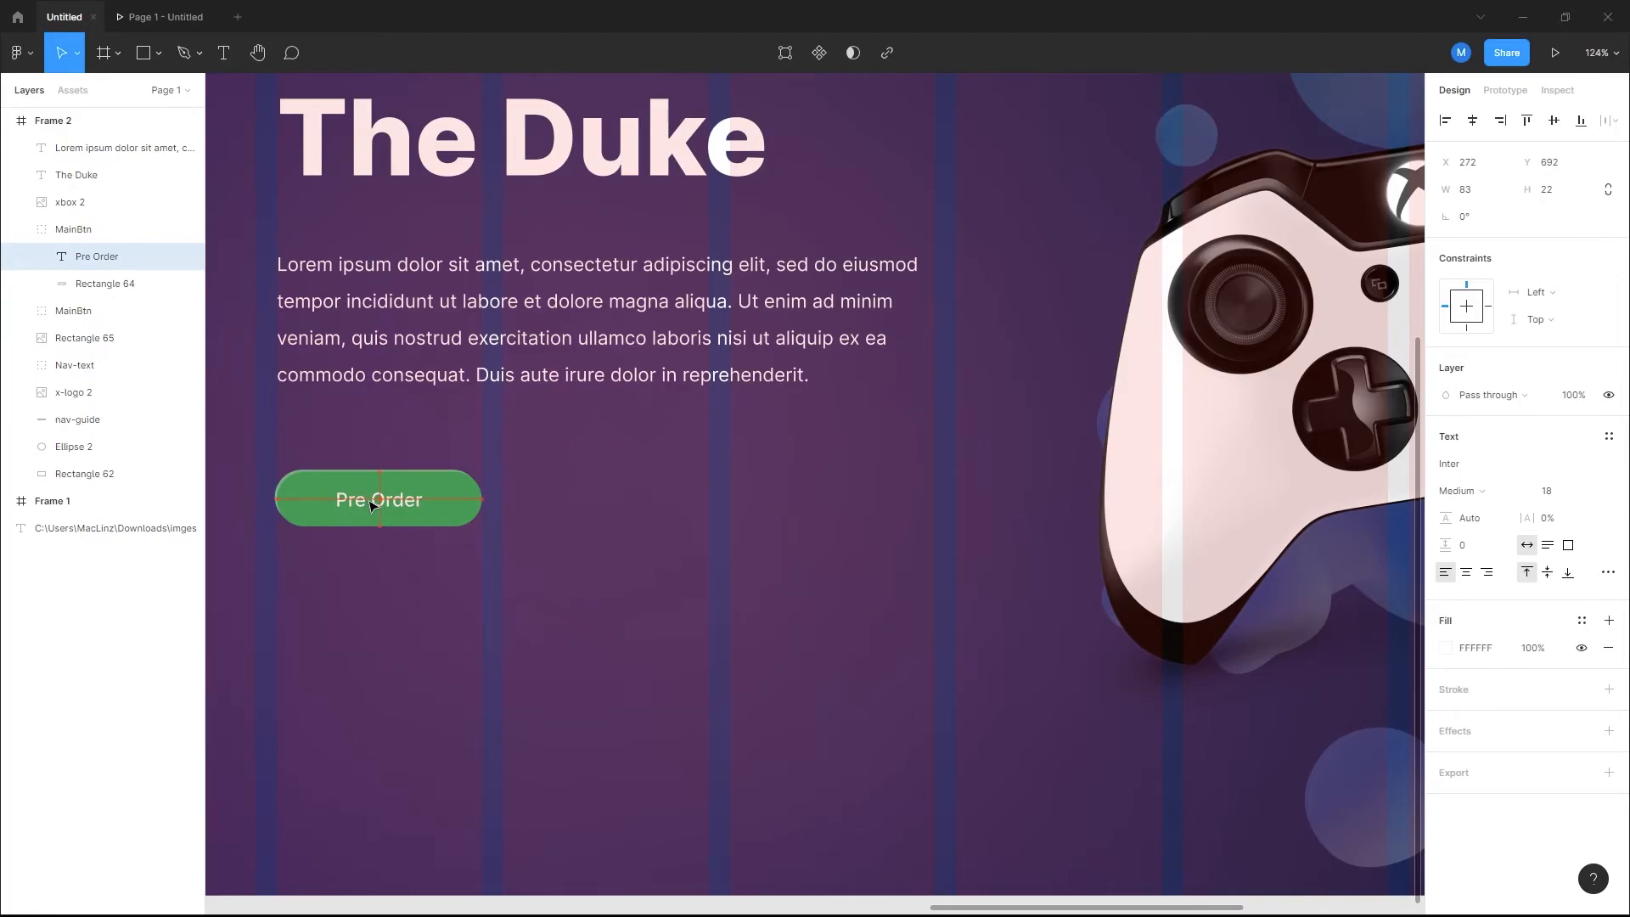
click(433, 593)
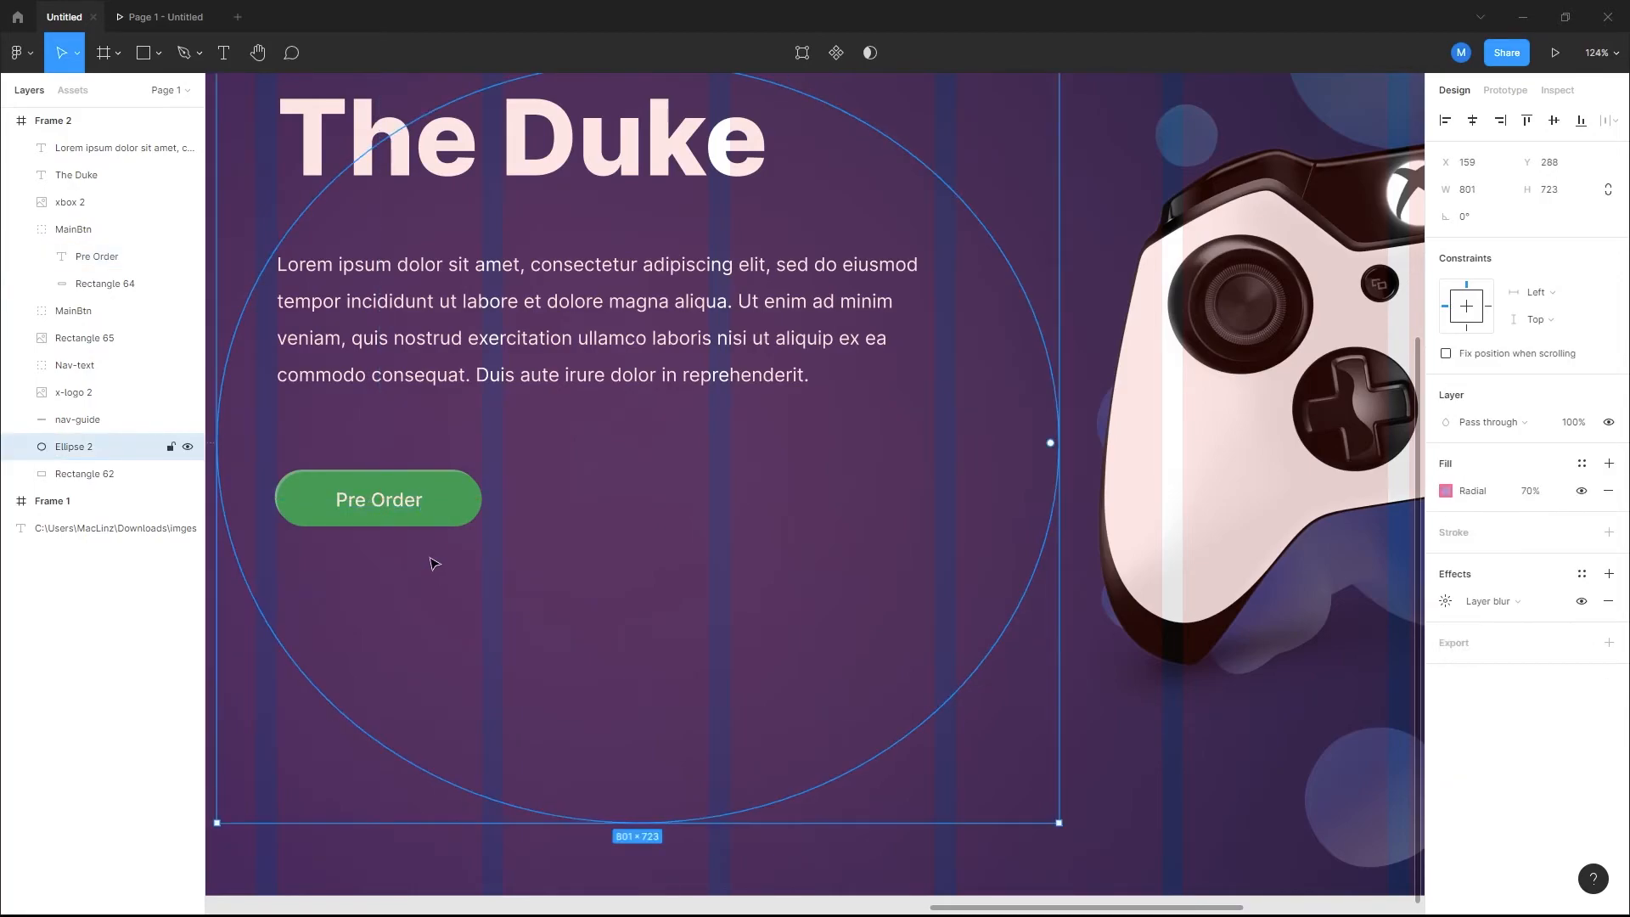
Step: Duplicate the Pre Order button and place the copy to its right at X 432, Y 677
click(450, 520)
key(ctrl+d)
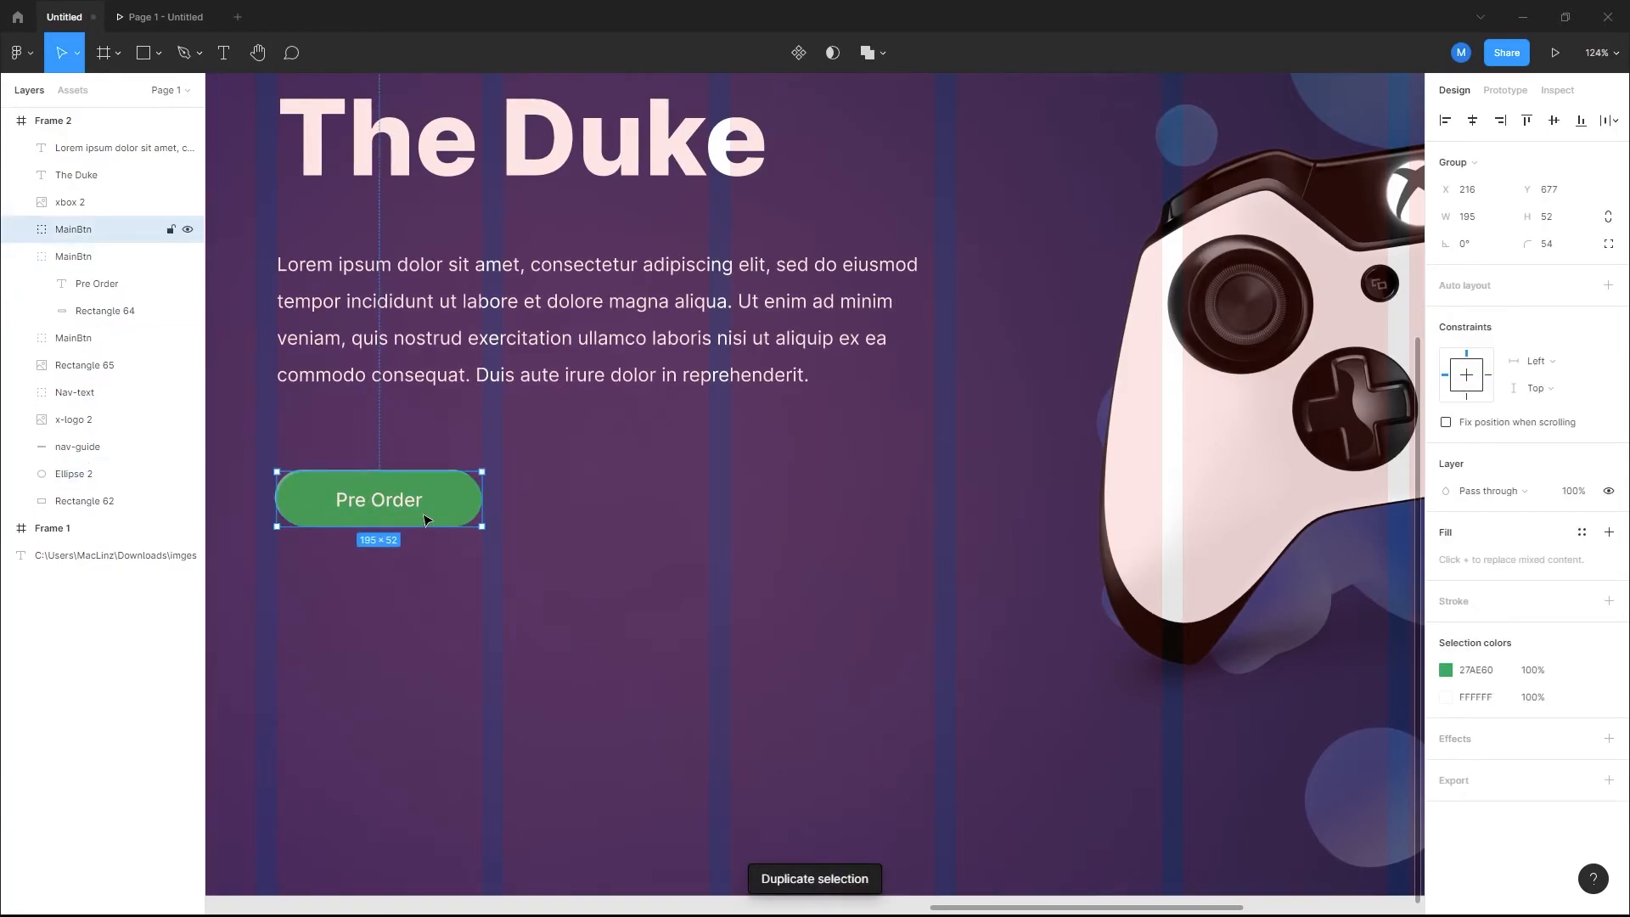
drag(393, 507, 618, 508)
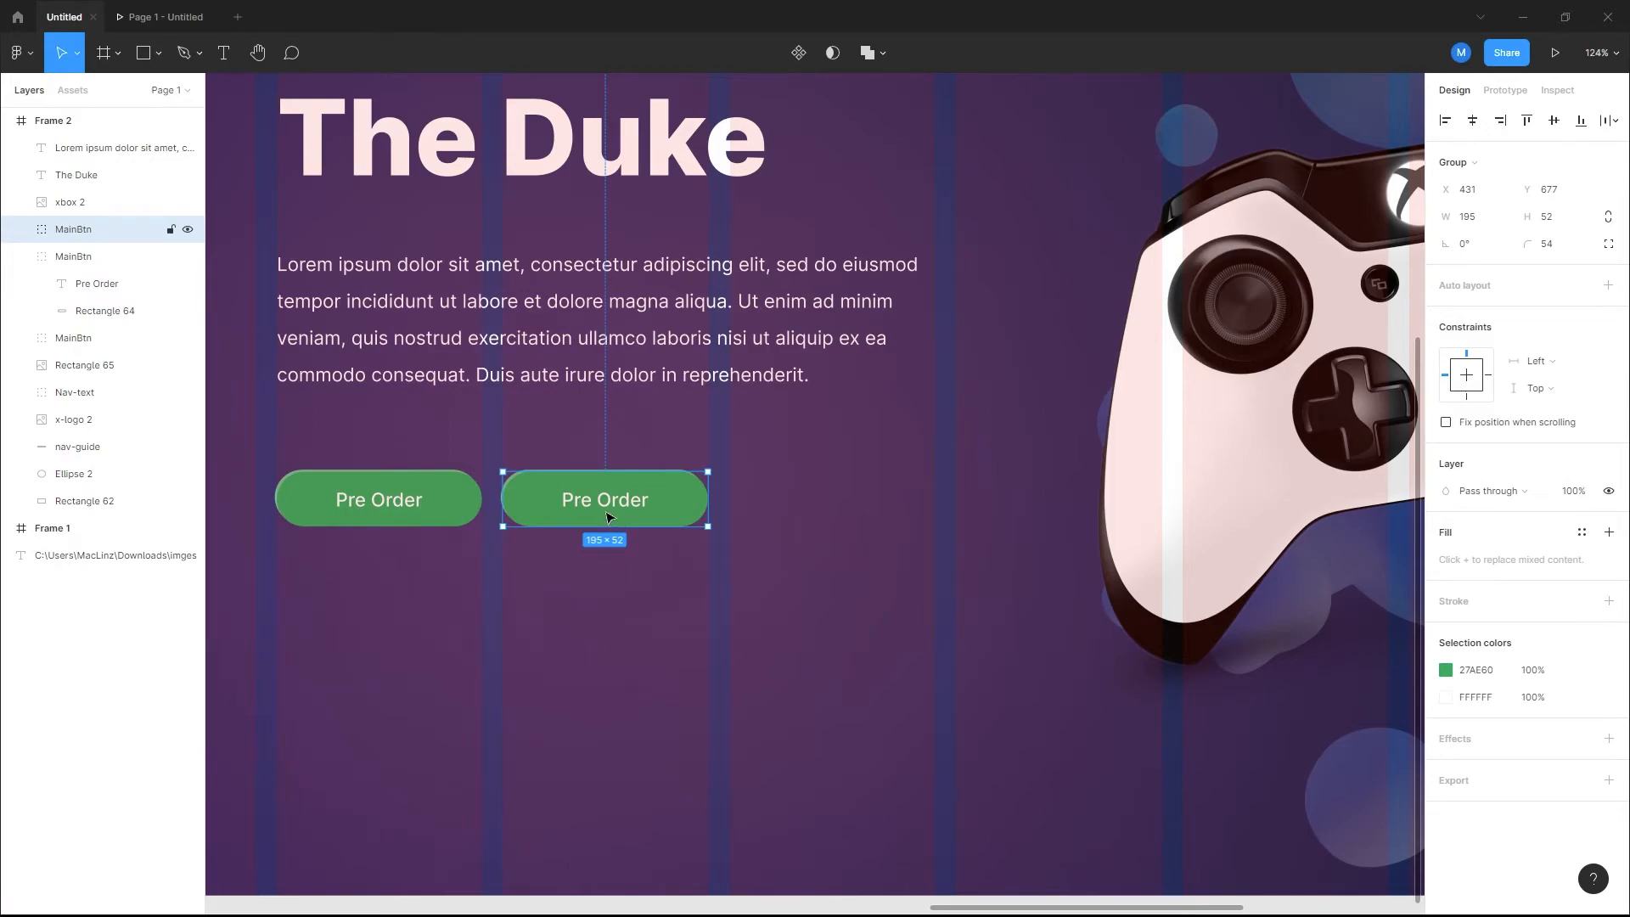
drag(614, 508, 615, 507)
Step: Change the second button's label to "Explore" and center it in the button at X 497
double_click(615, 508)
text(Explore)
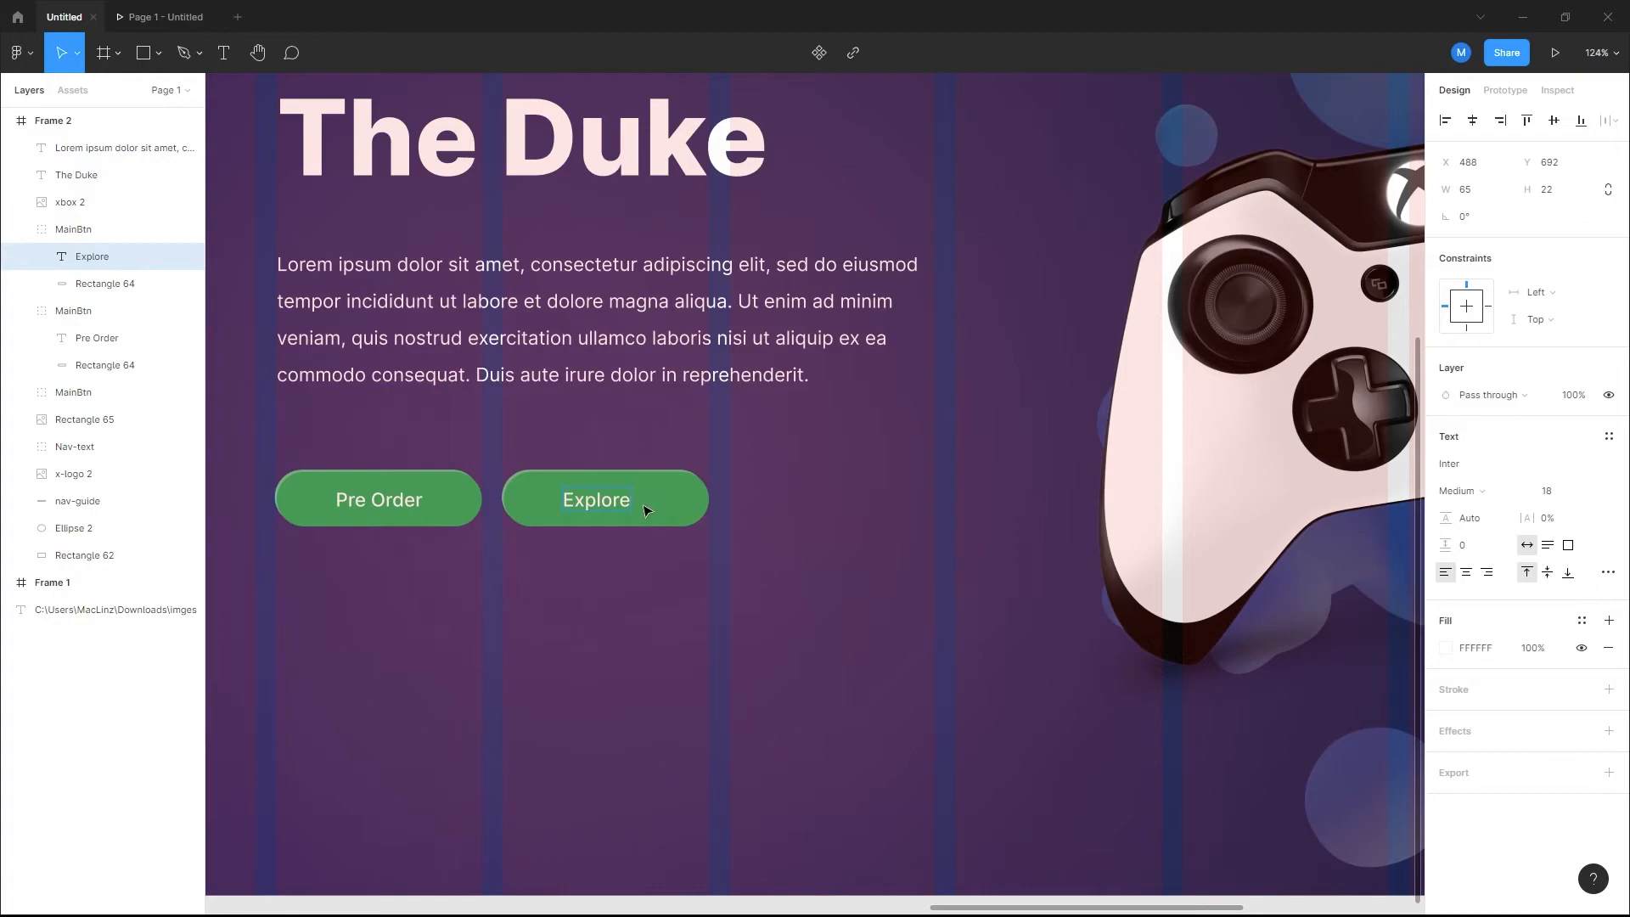
key(Escape)
drag(595, 502, 601, 502)
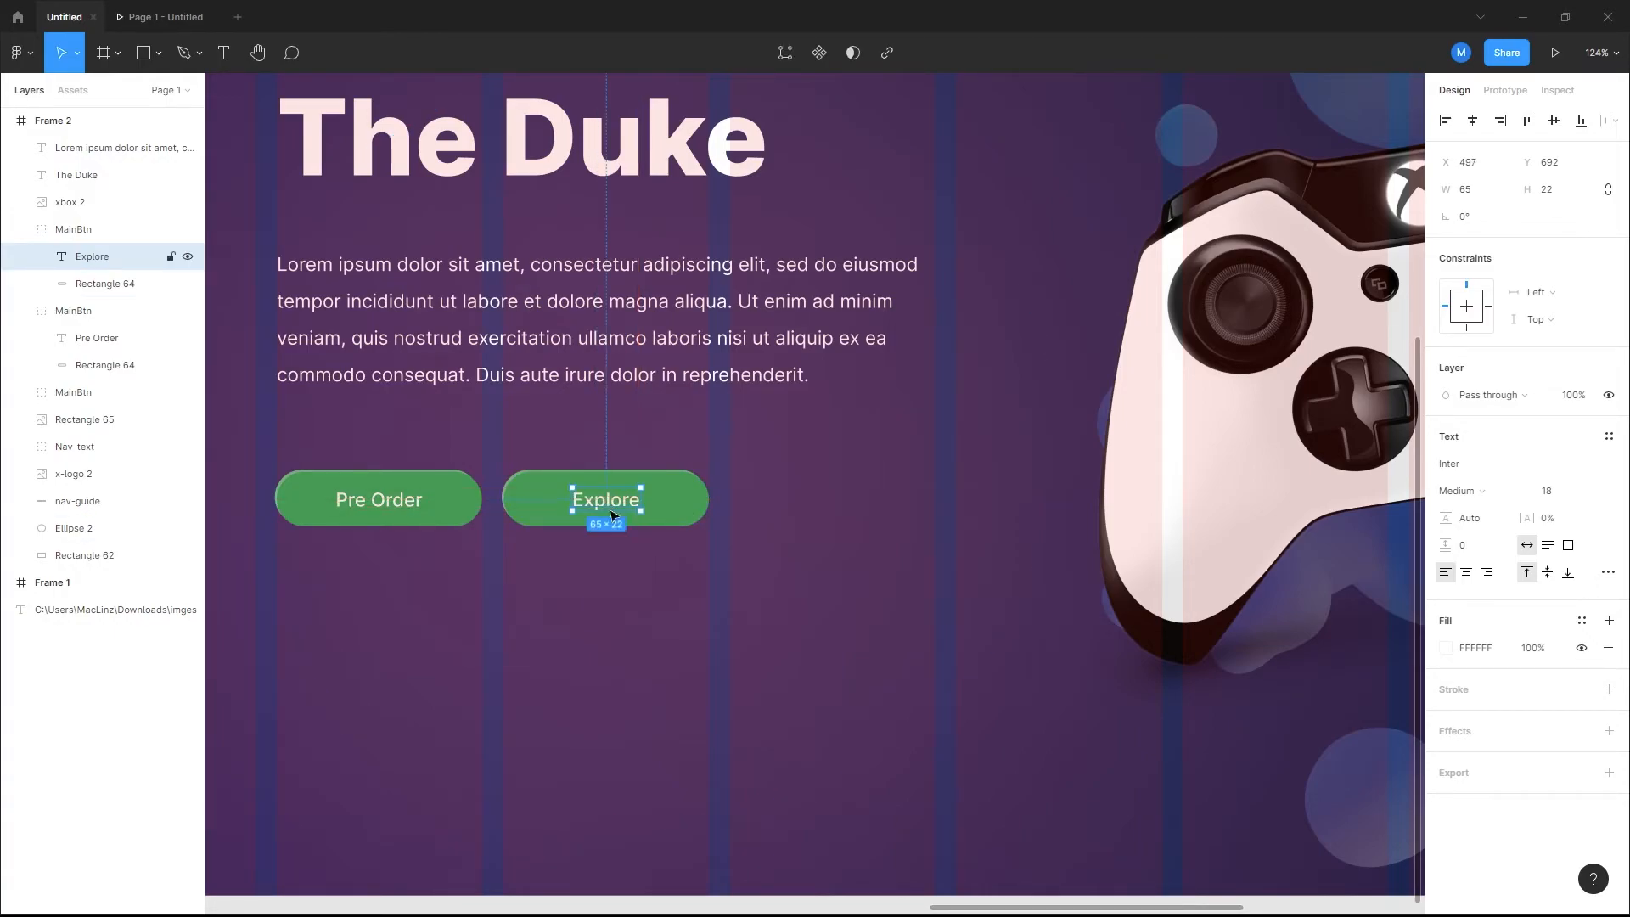
click(570, 533)
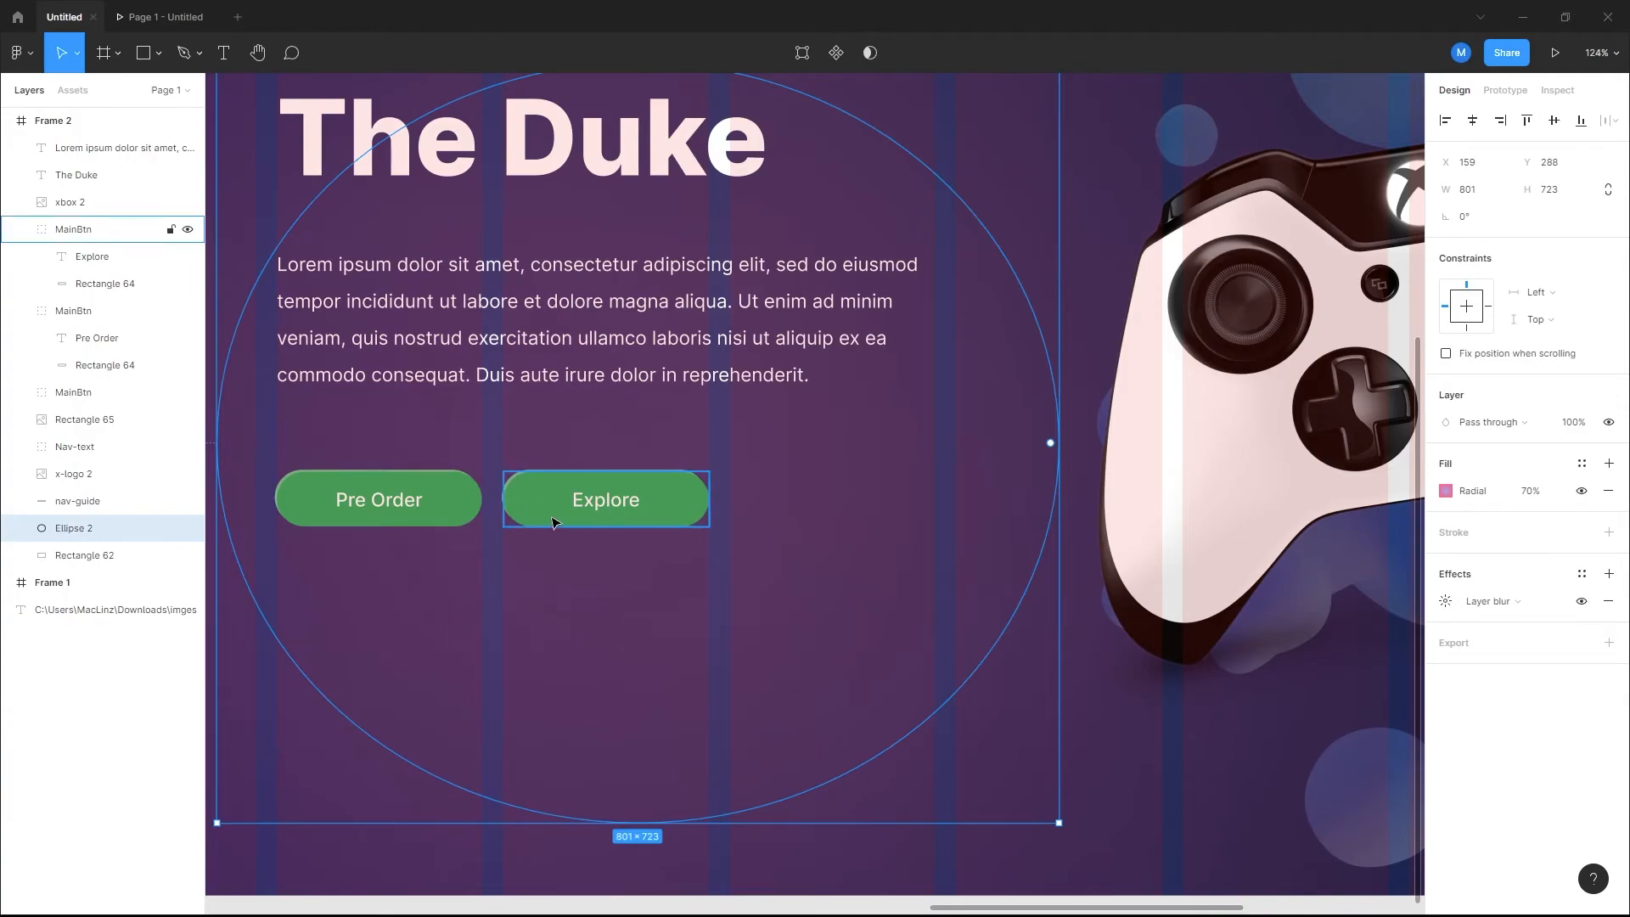
Step: Change the green color of the Explore button to white, FFFFFF
click(553, 522)
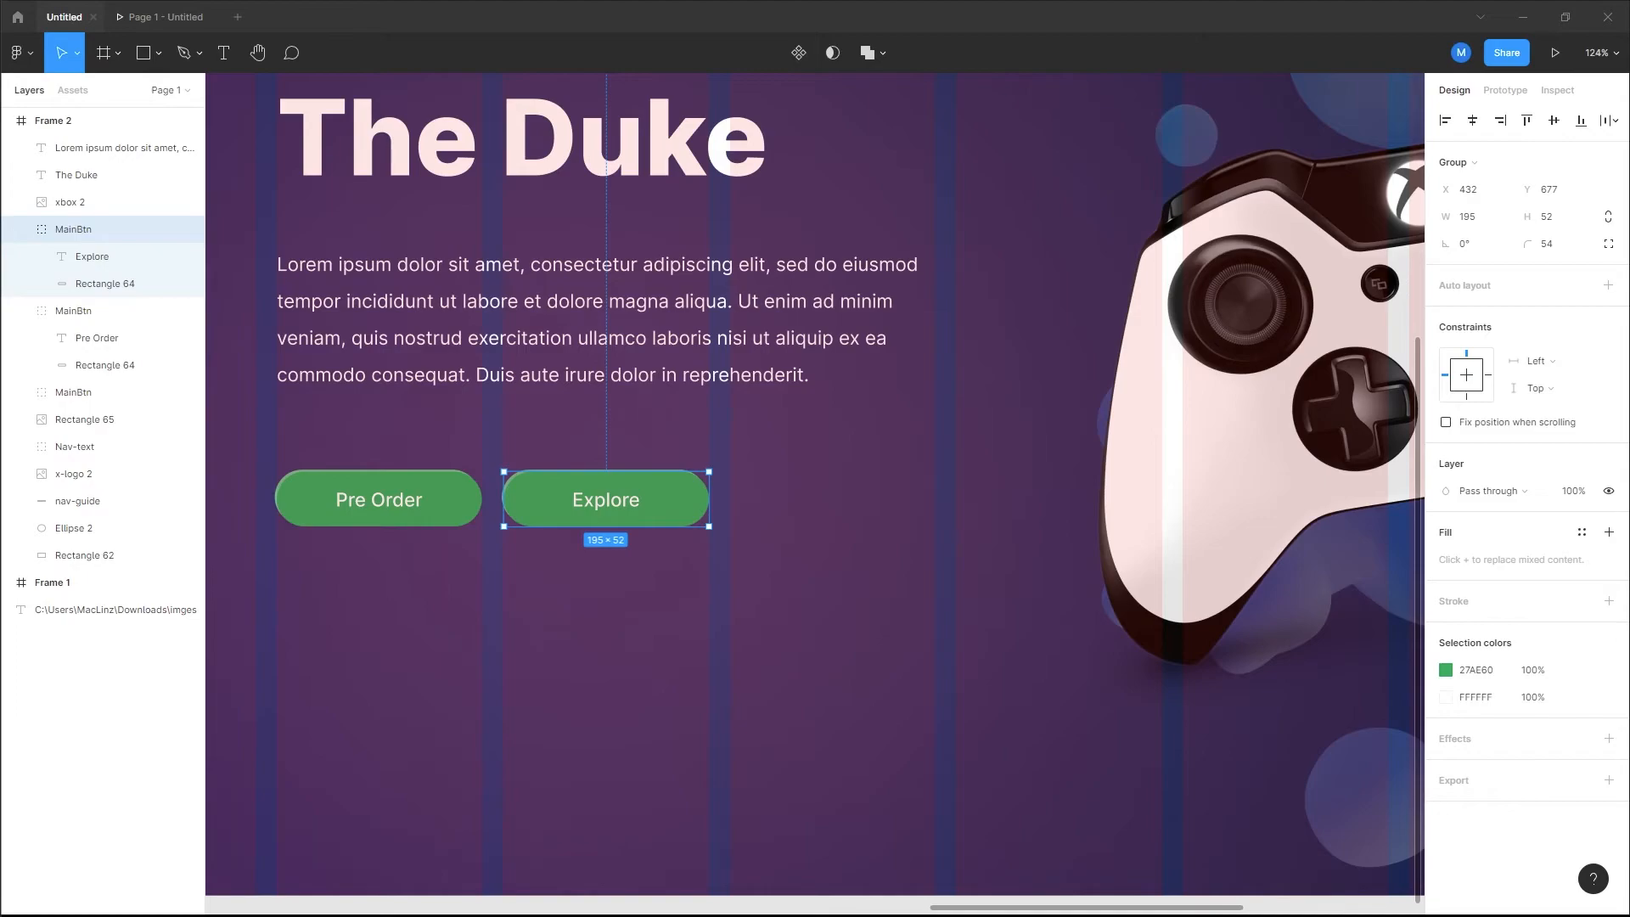
click(1445, 671)
drag(1388, 642, 1183, 427)
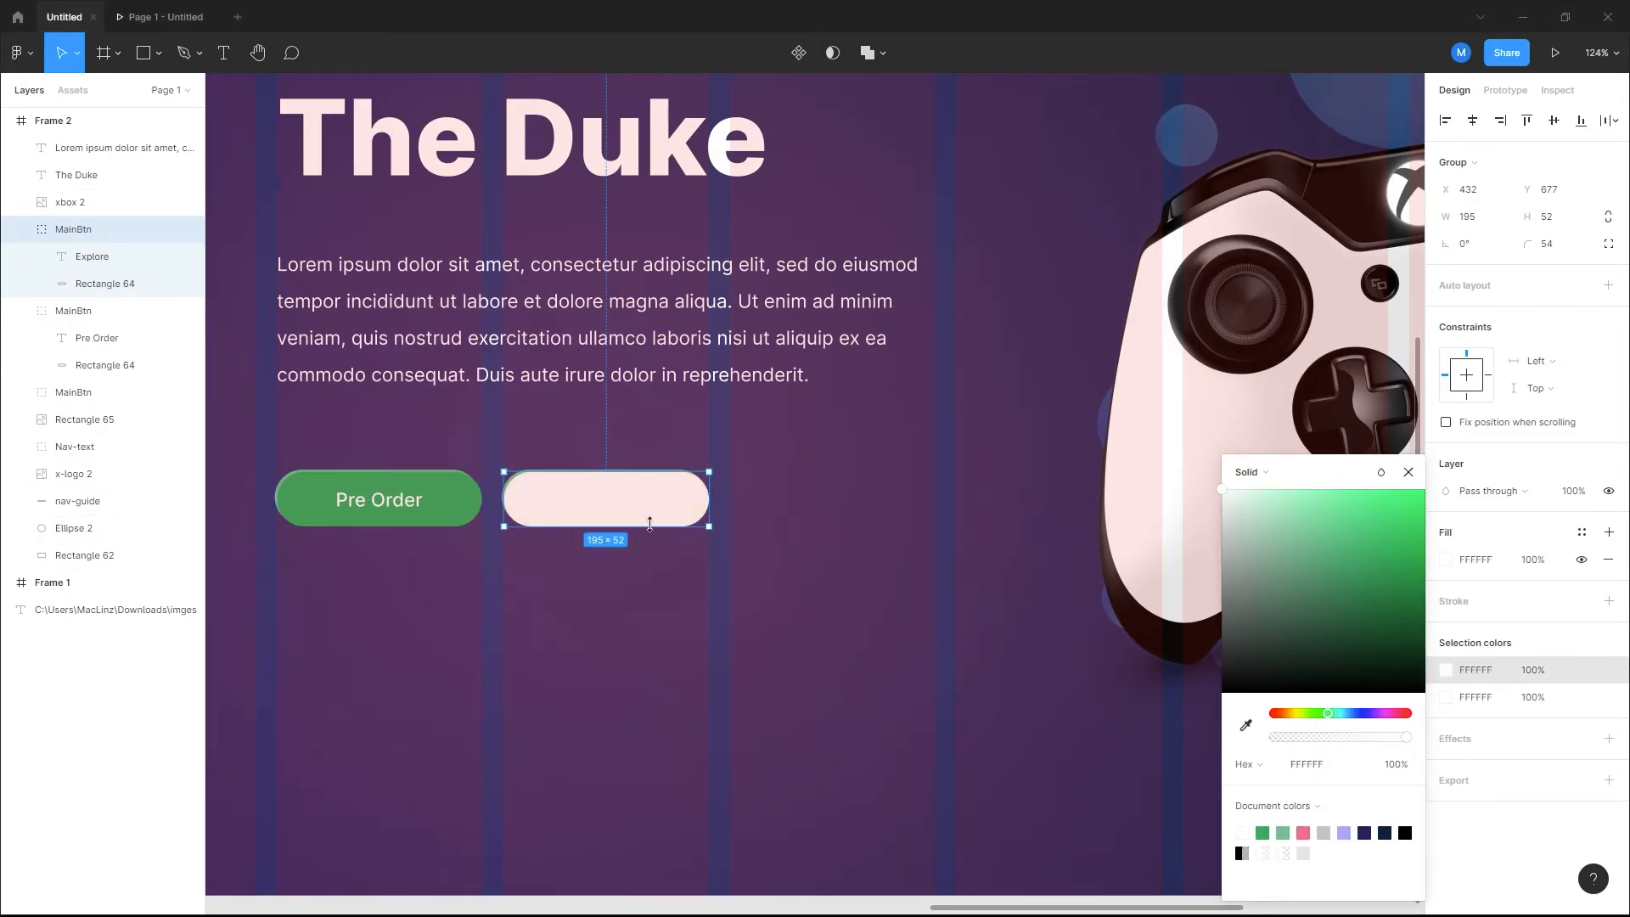
Step: Change the Explore label's text fill to black, 000000
double_click(623, 507)
double_click(621, 503)
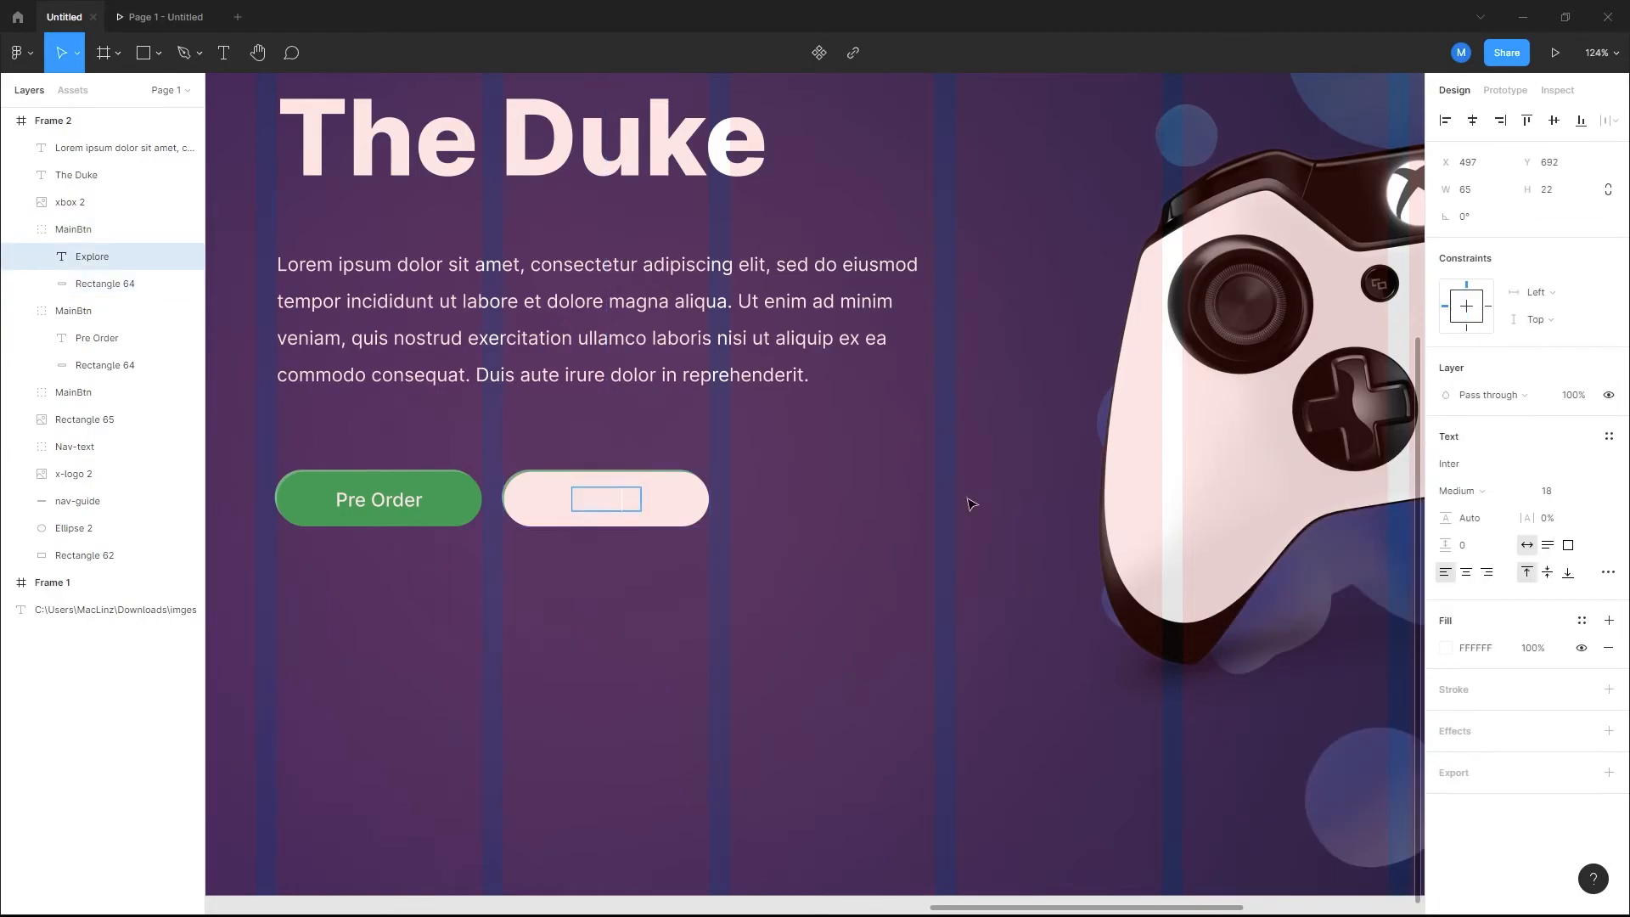
double_click(609, 504)
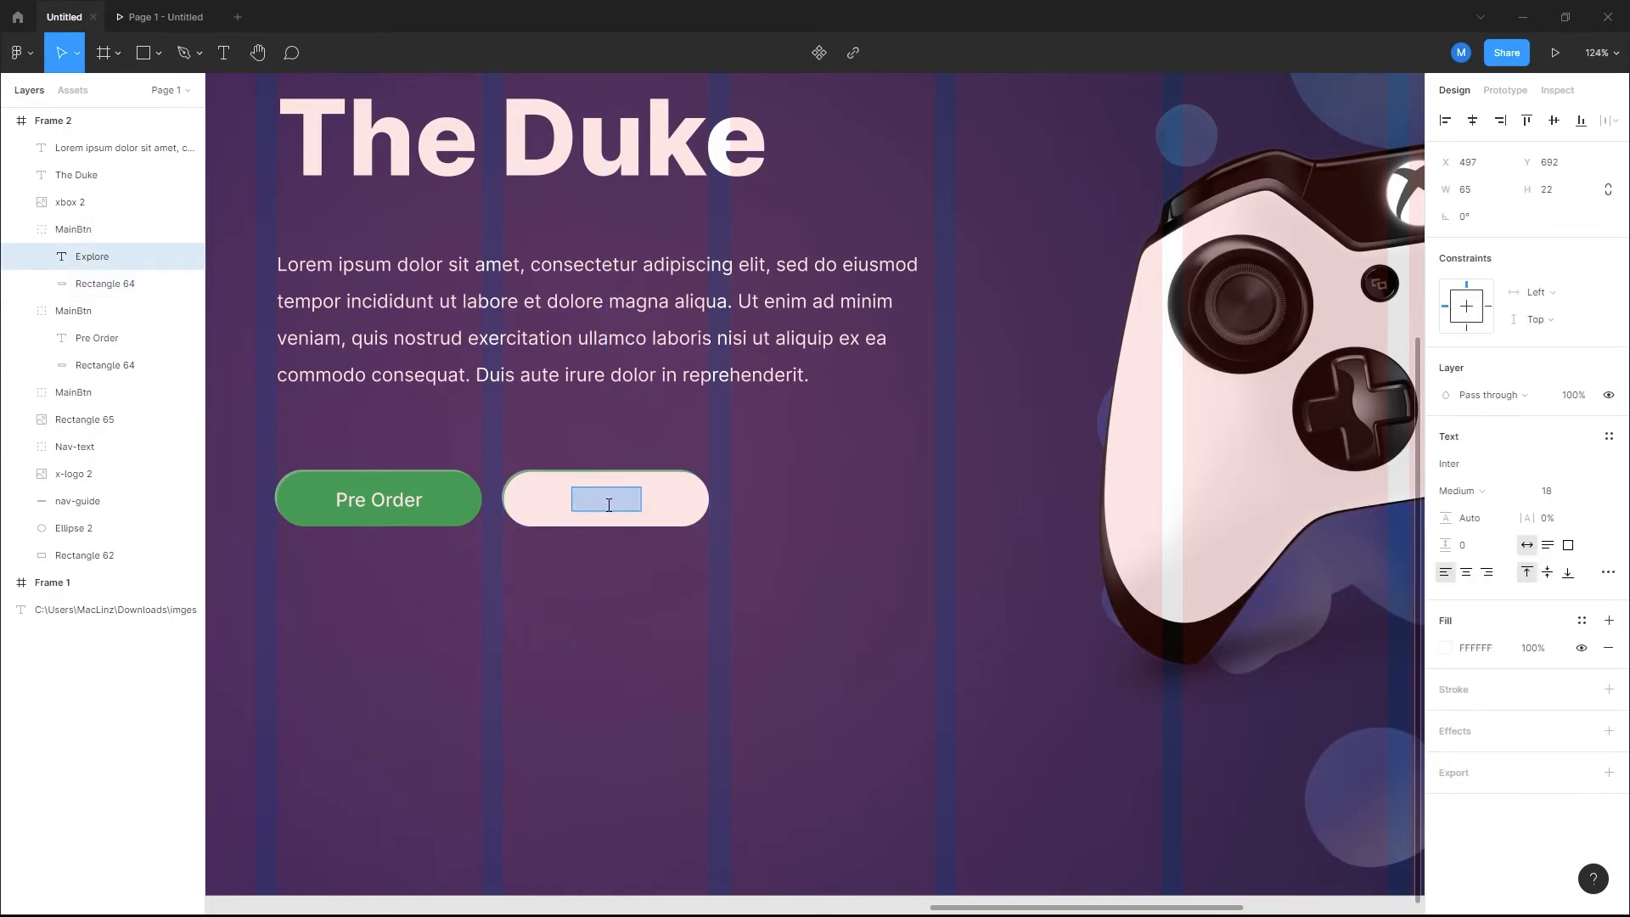
click(1444, 648)
drag(1290, 594, 1195, 758)
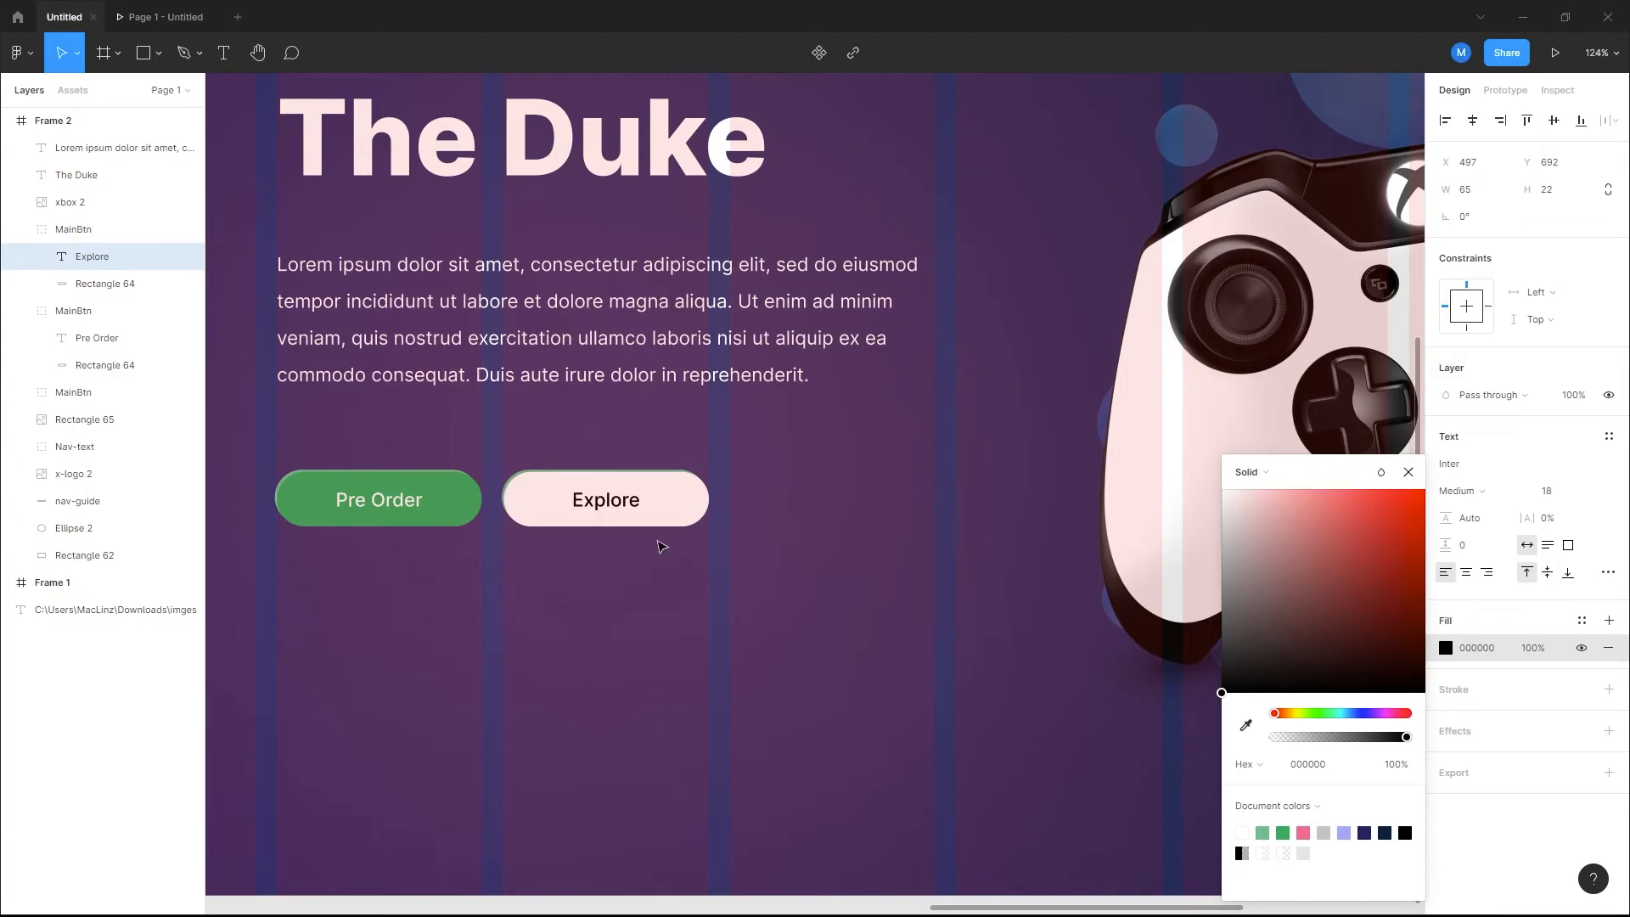
Step: Set the fill opacity of the Explore button's rectangle to 20% and preview the page
click(668, 509)
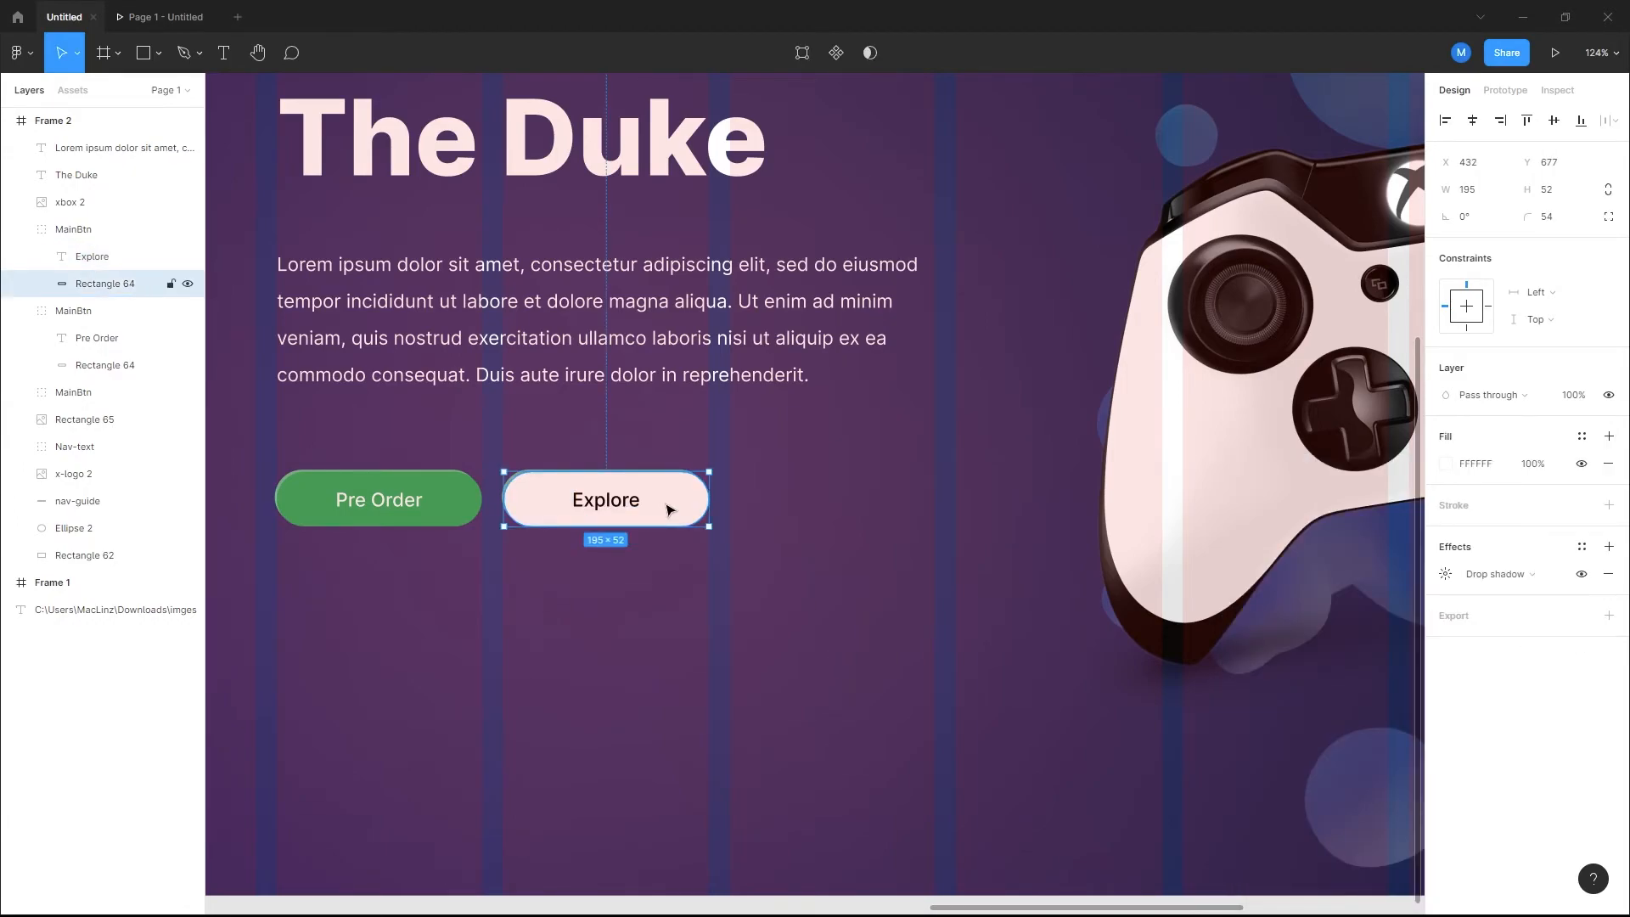
click(1541, 466)
text(20)
key(Return)
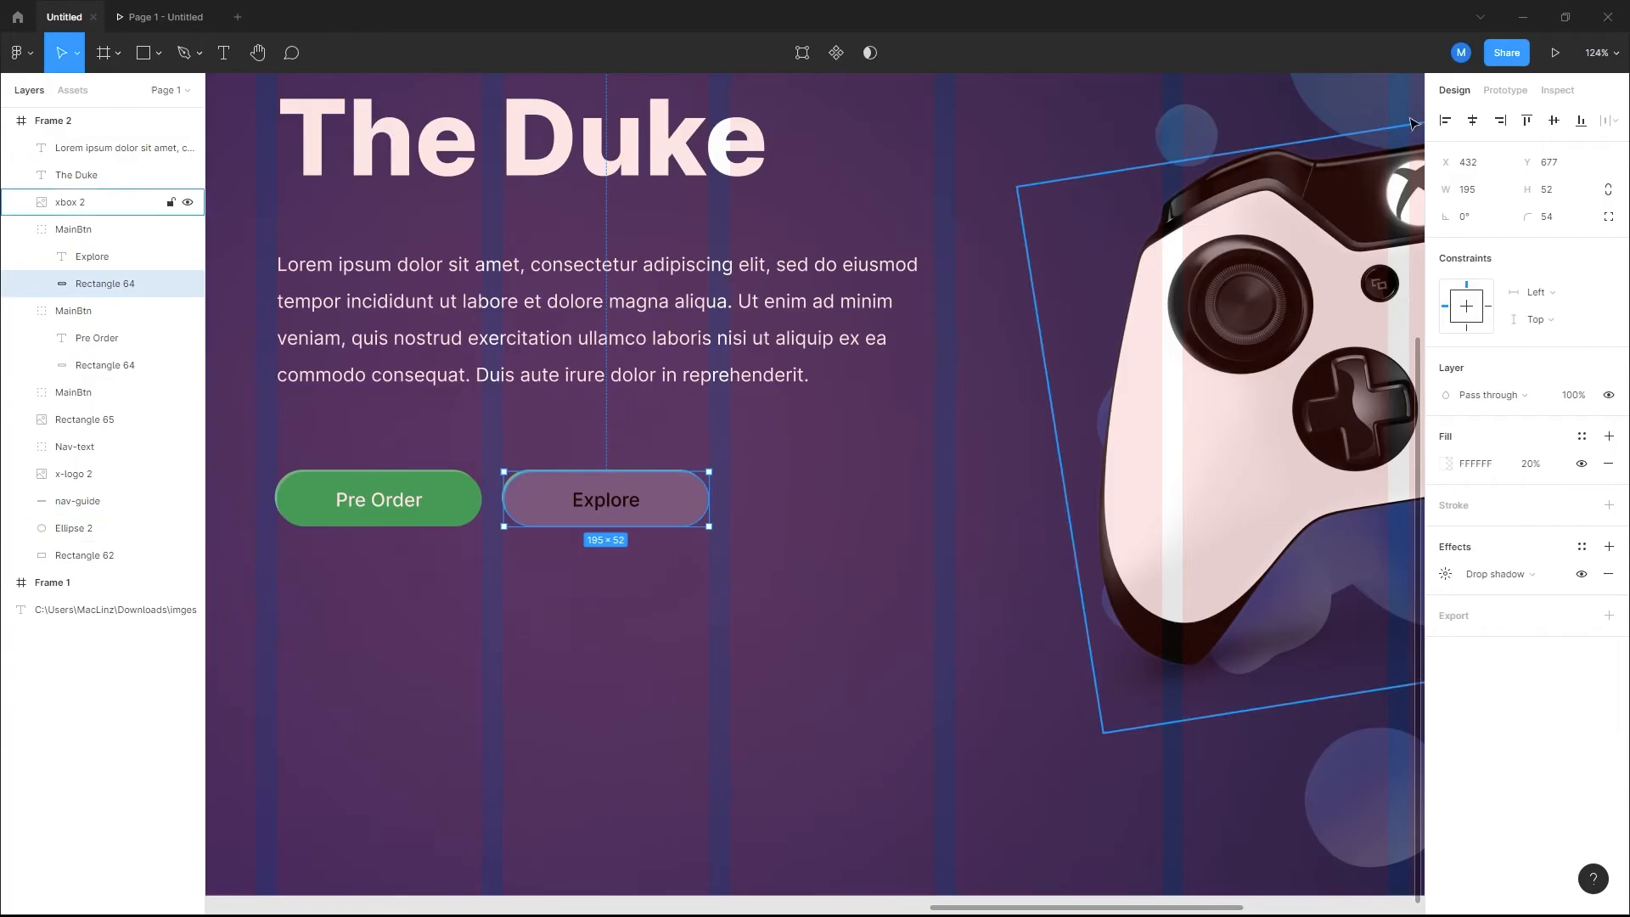
click(1558, 53)
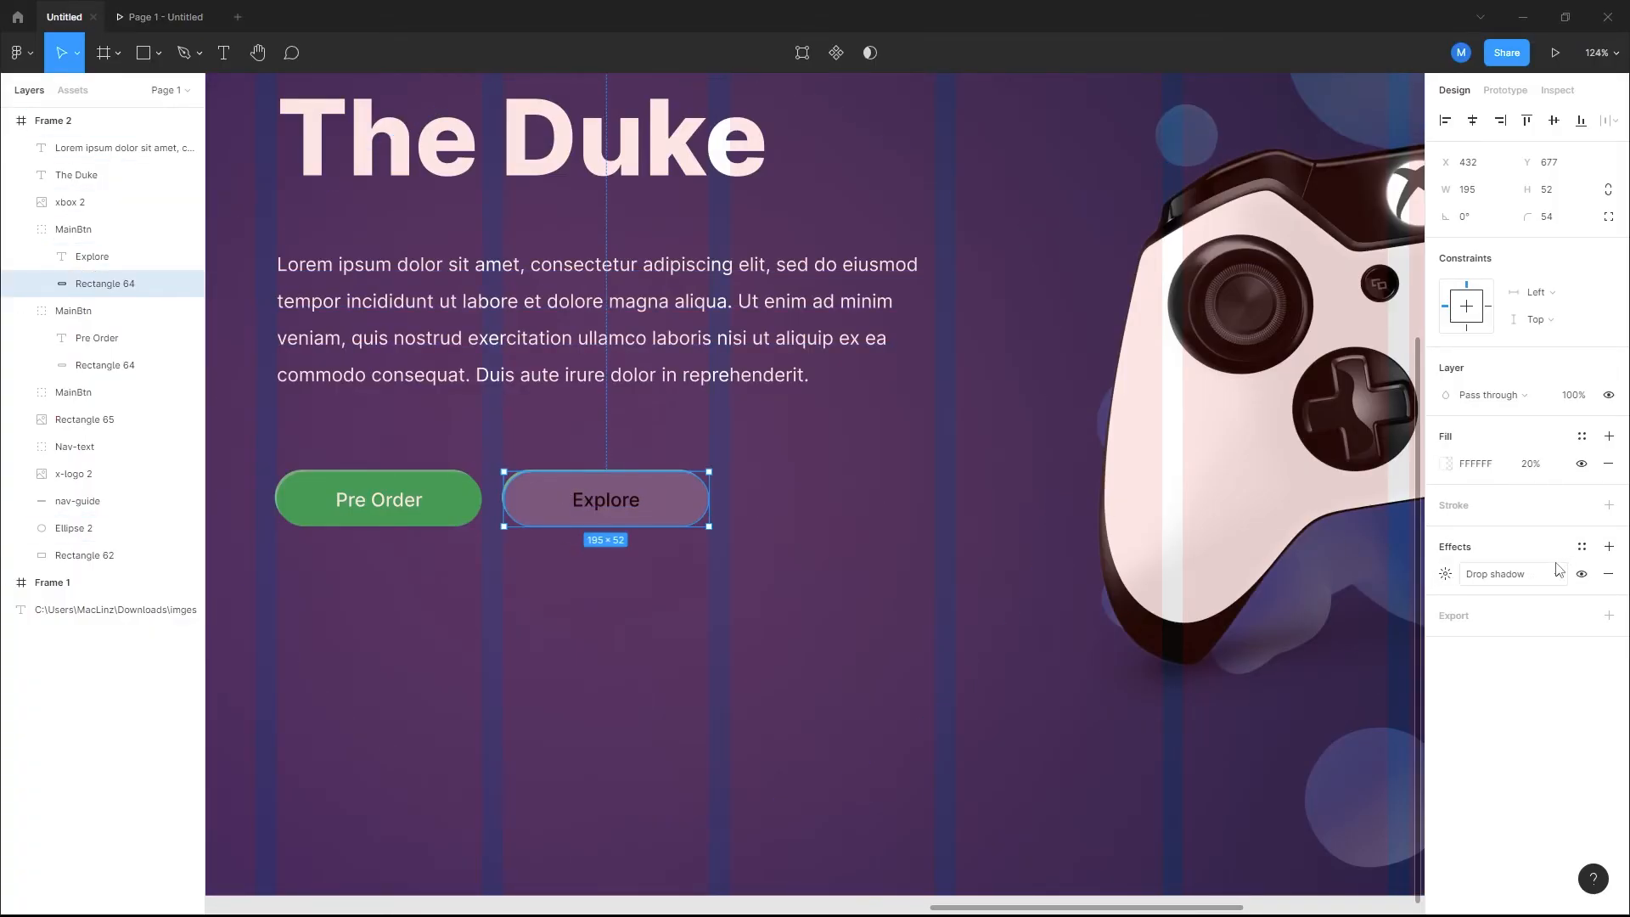
Step: Set the fill opacity of the Explore button's rectangle to 25%
double_click(554, 515)
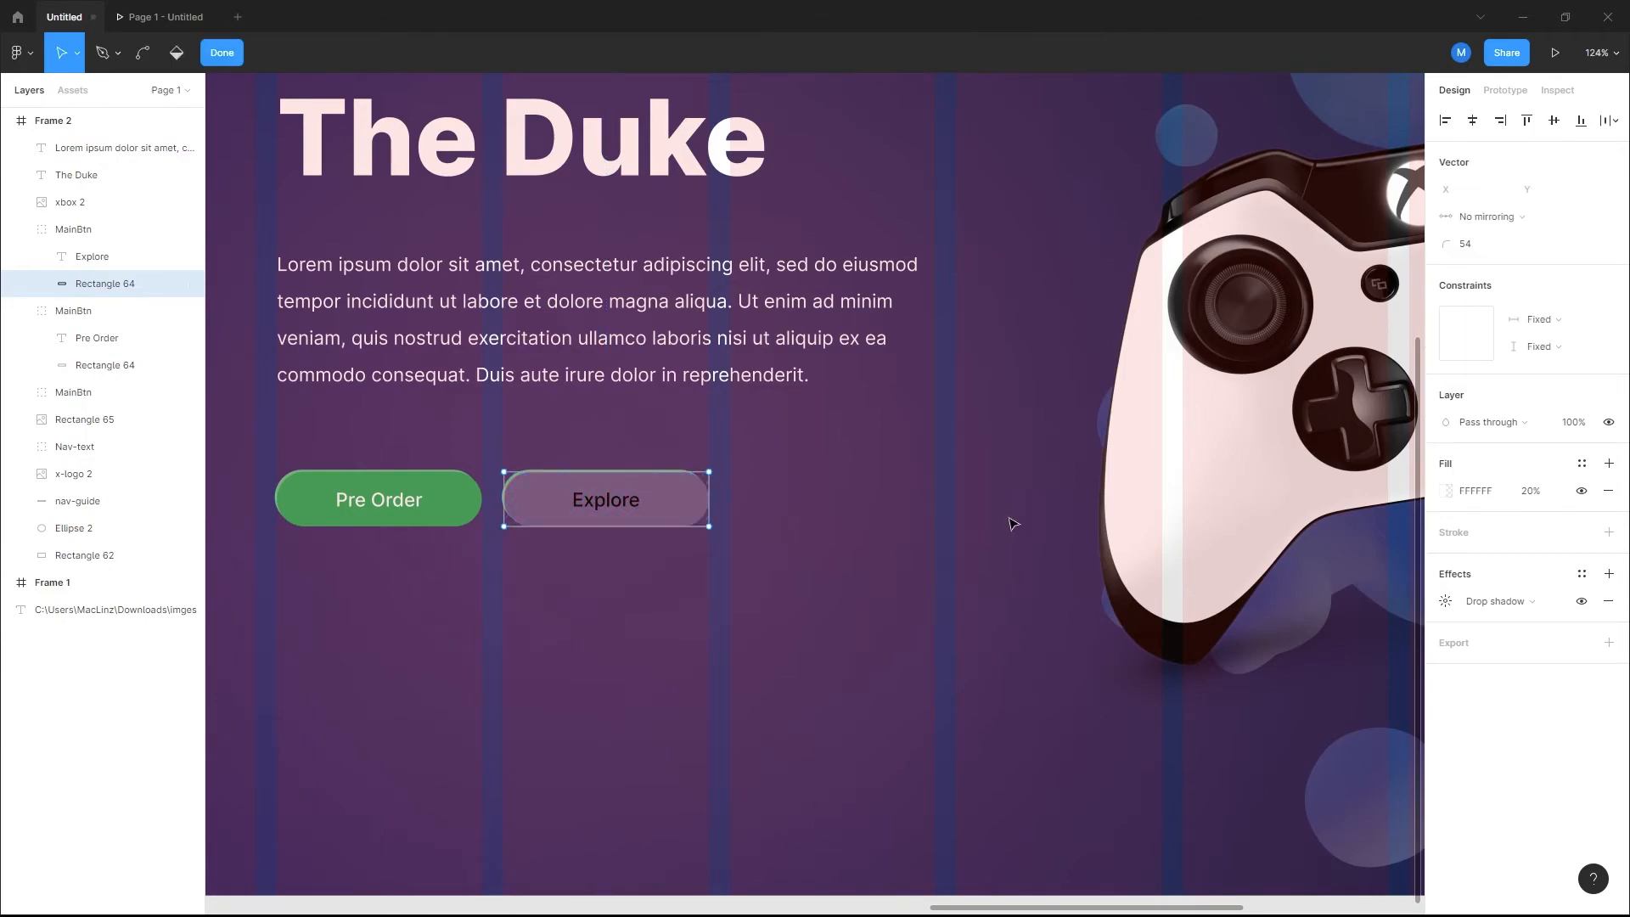
click(1535, 499)
key(Up)
key(Up)
key(Up)
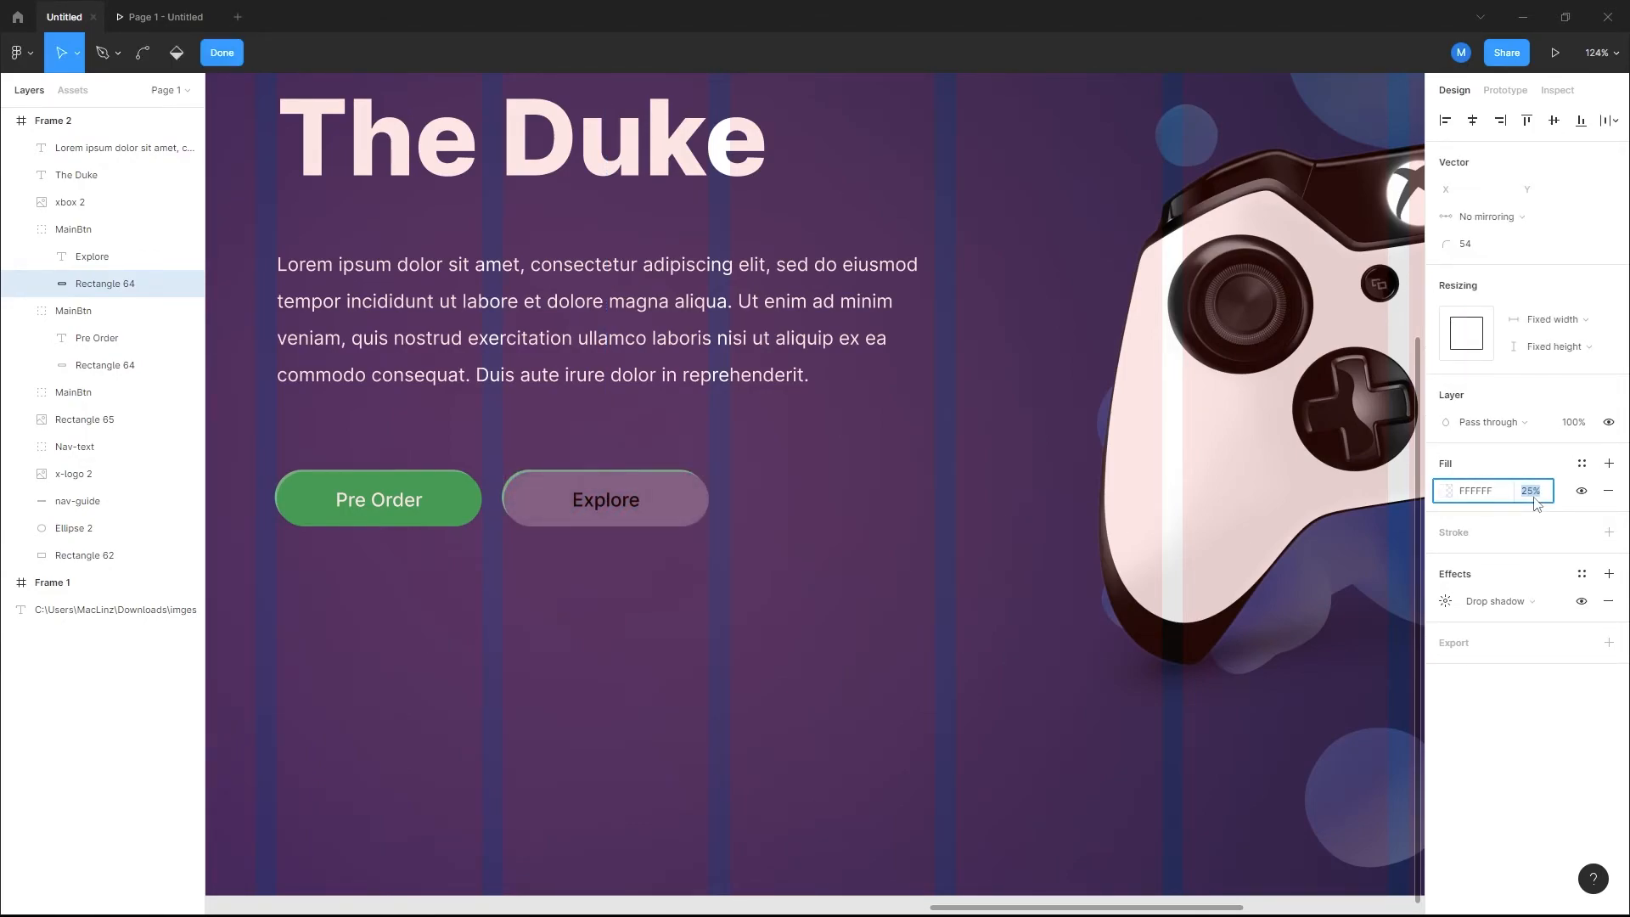
click(602, 583)
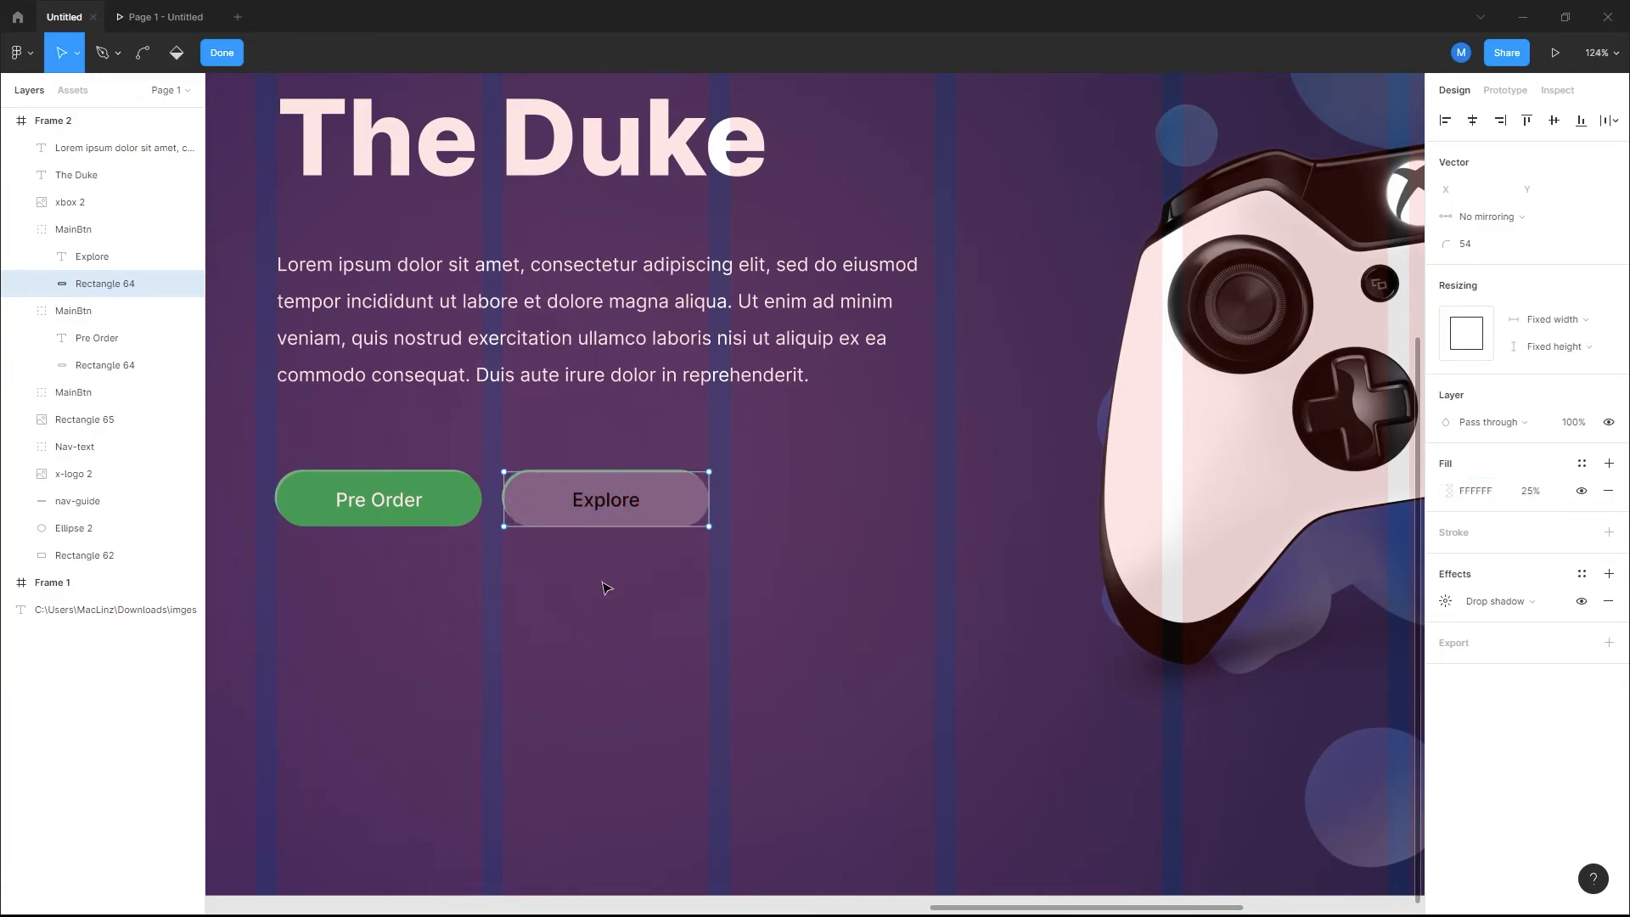
key(Escape)
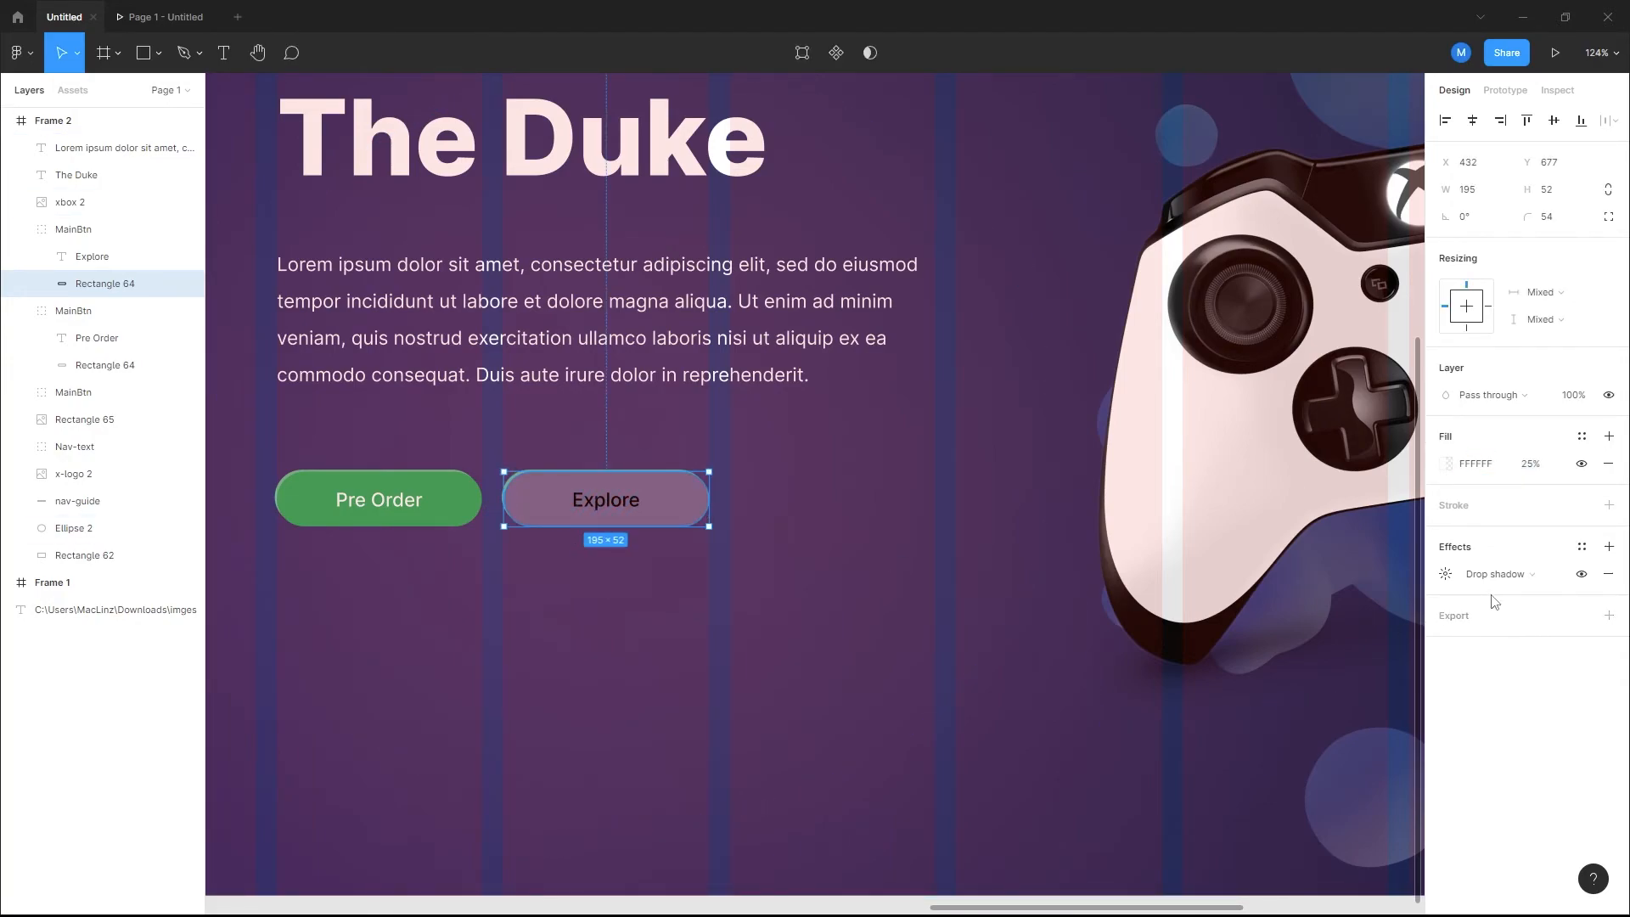
Step: Remove the Explore button's drop shadow and give its rectangle an inside stroke of 3 in white, FFFFFF
click(1608, 574)
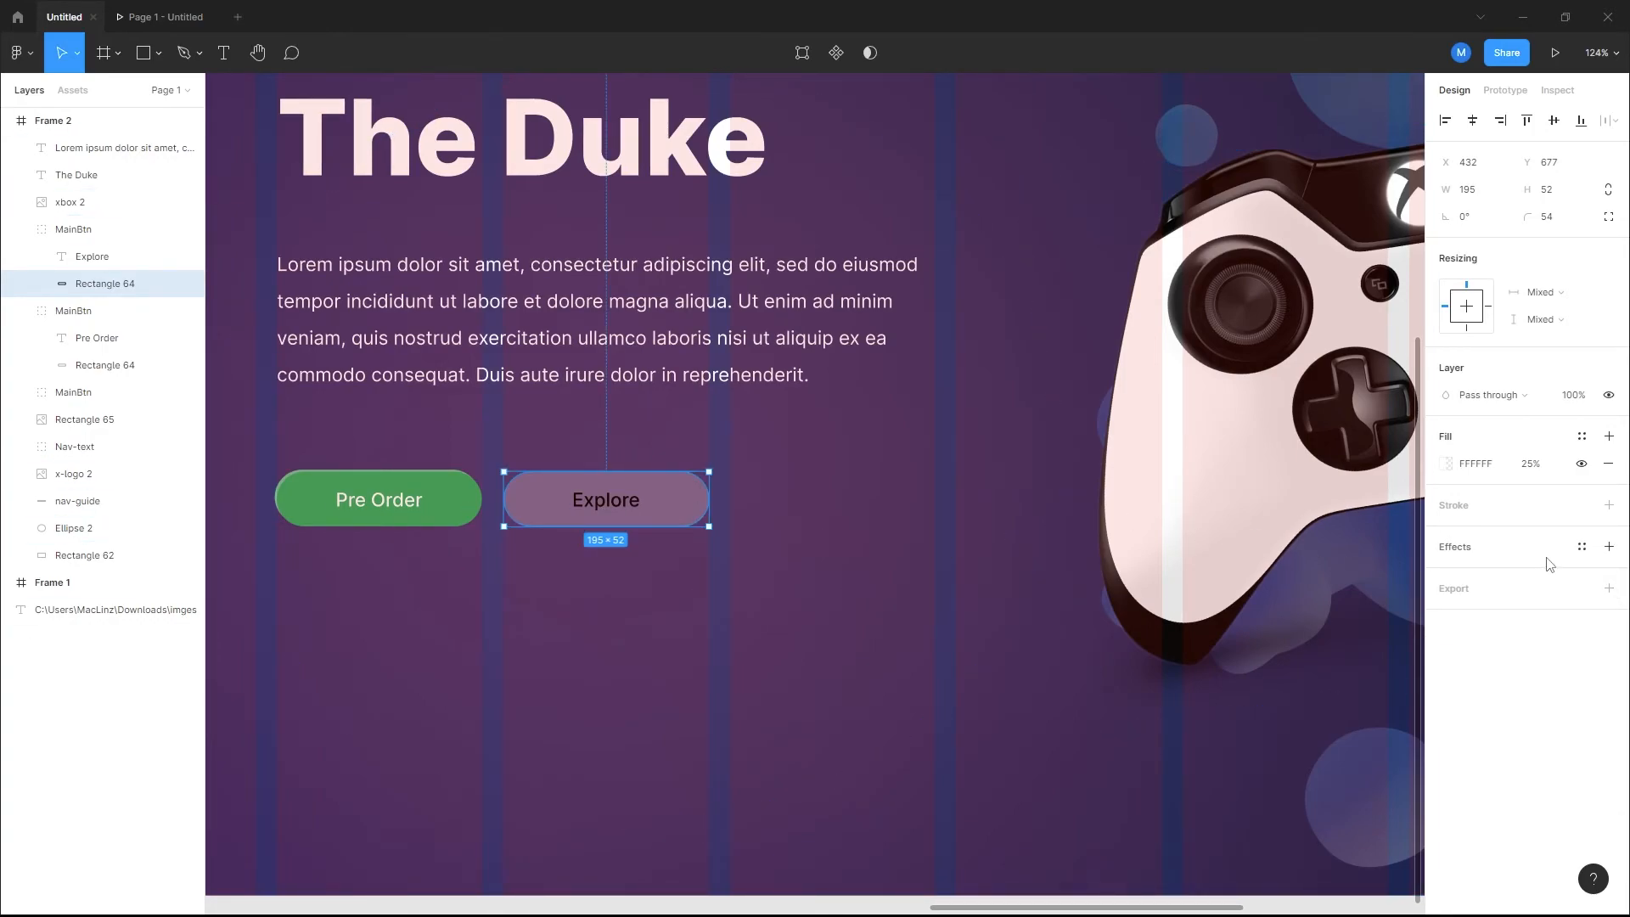
click(1608, 505)
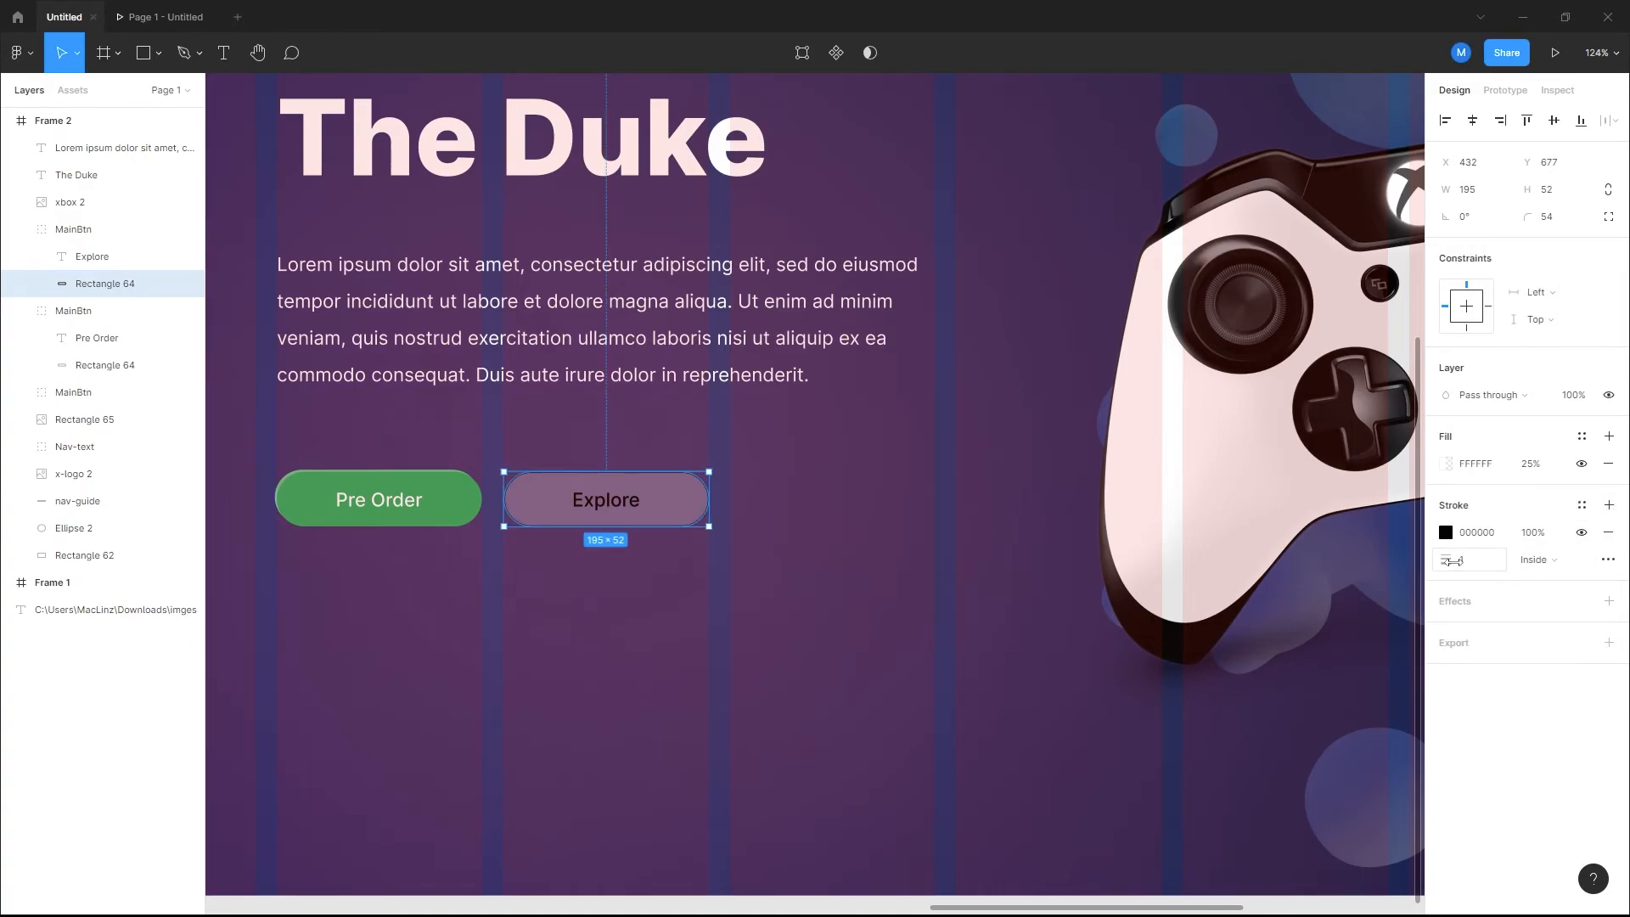
drag(1452, 560, 1467, 561)
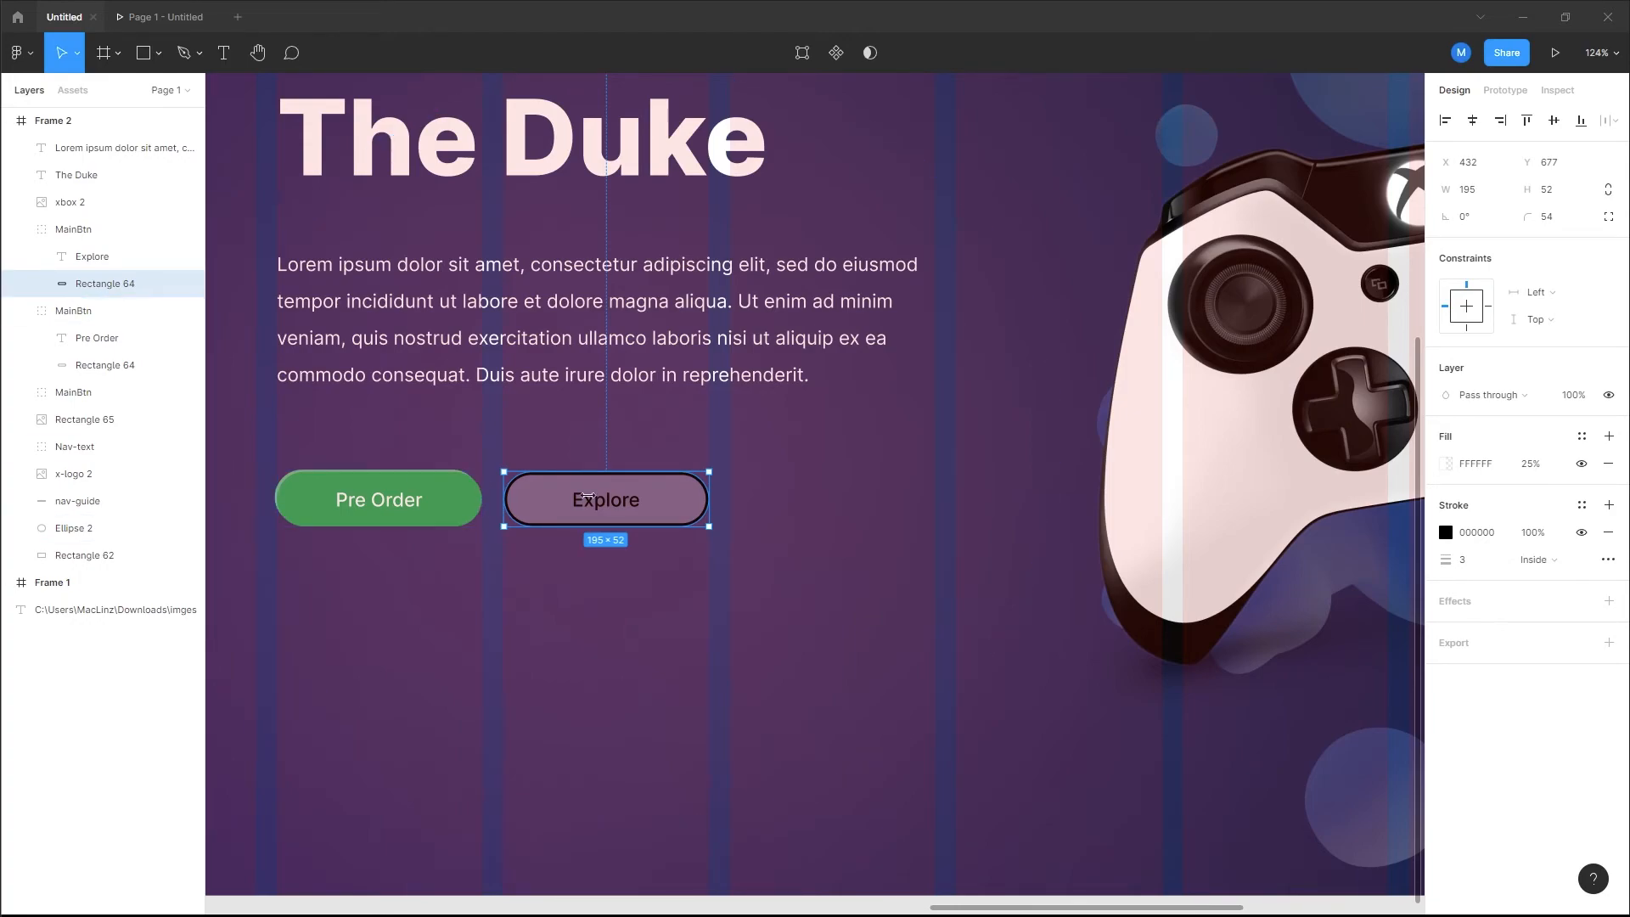
click(1447, 534)
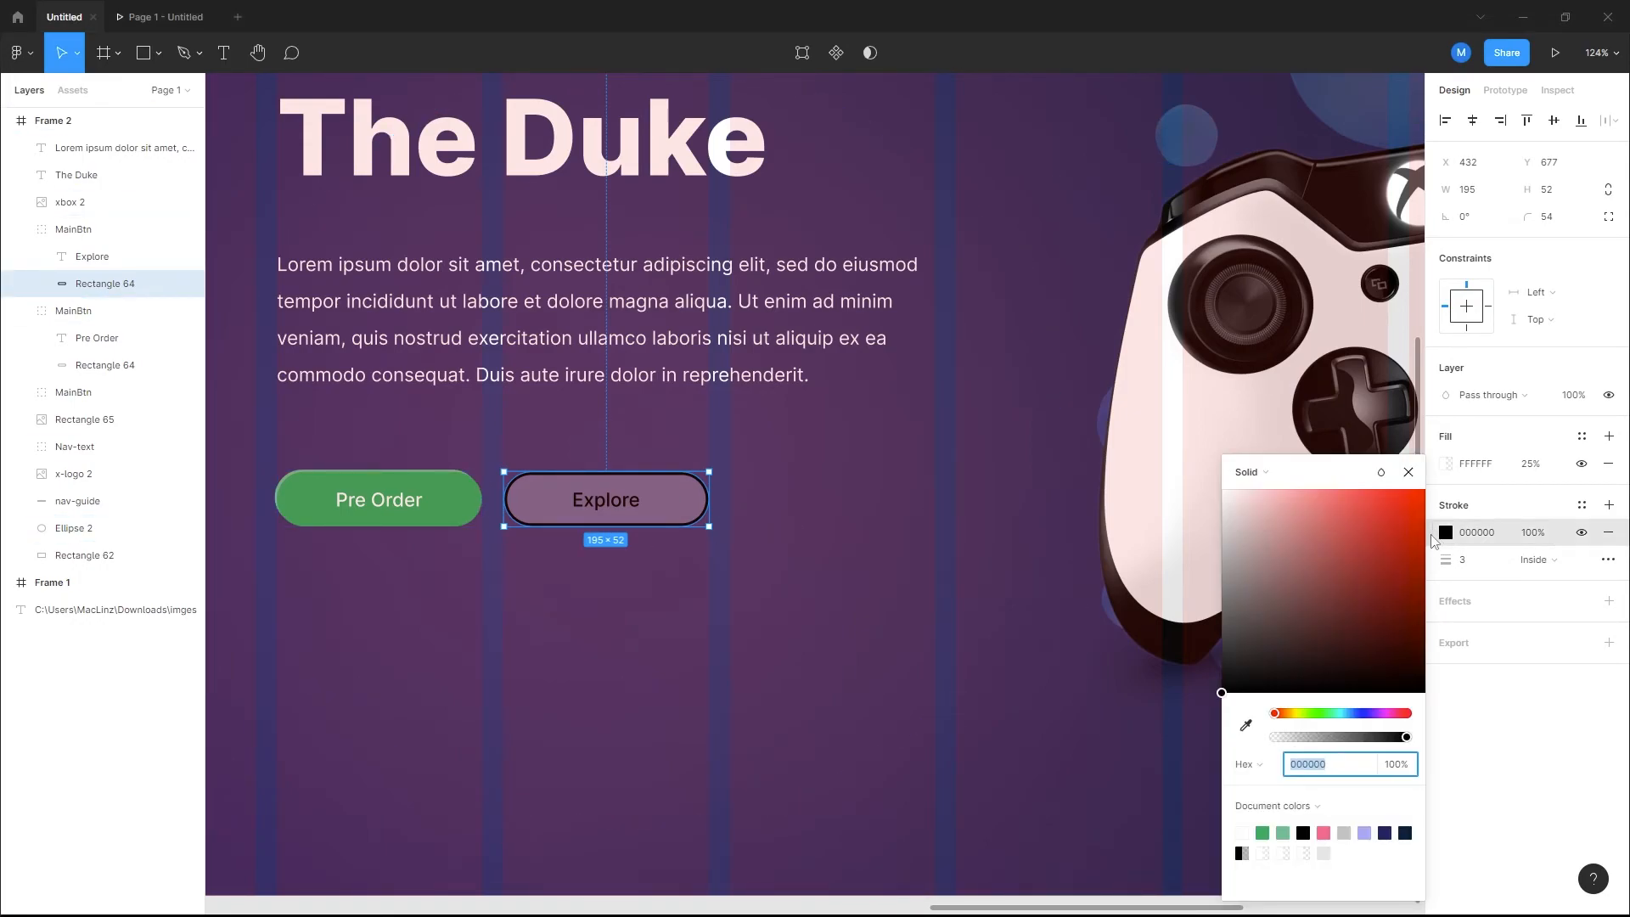
drag(1319, 550, 1187, 464)
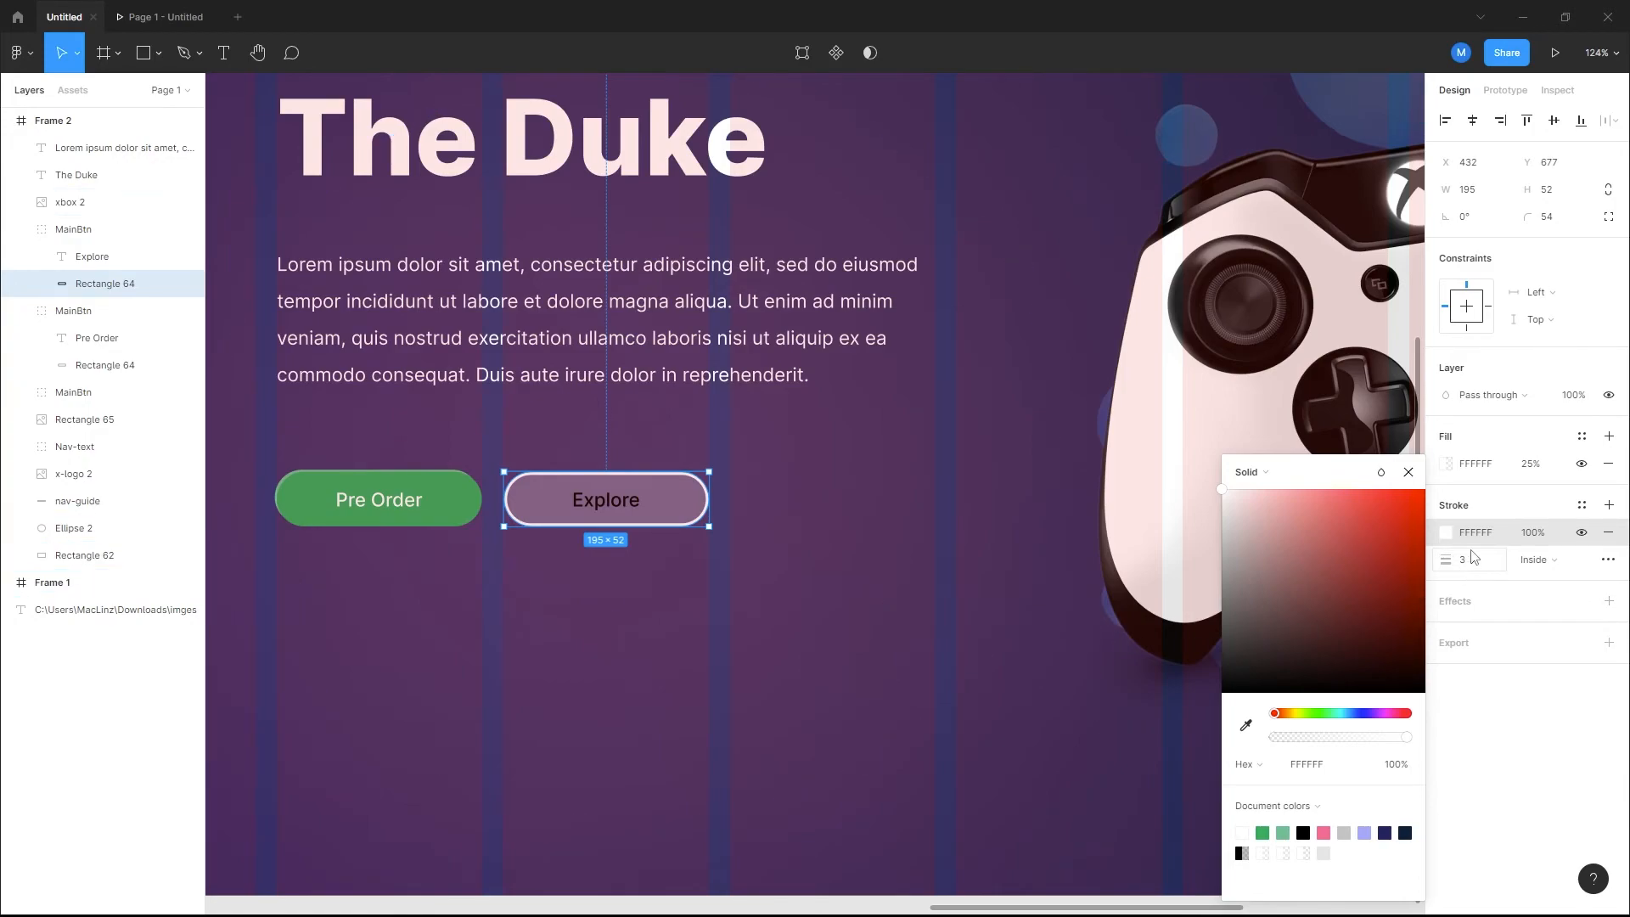
Step: Set the stroke opacity of the Explore button's rectangle to 20%
click(1494, 535)
click(1542, 535)
text(20)
key(Return)
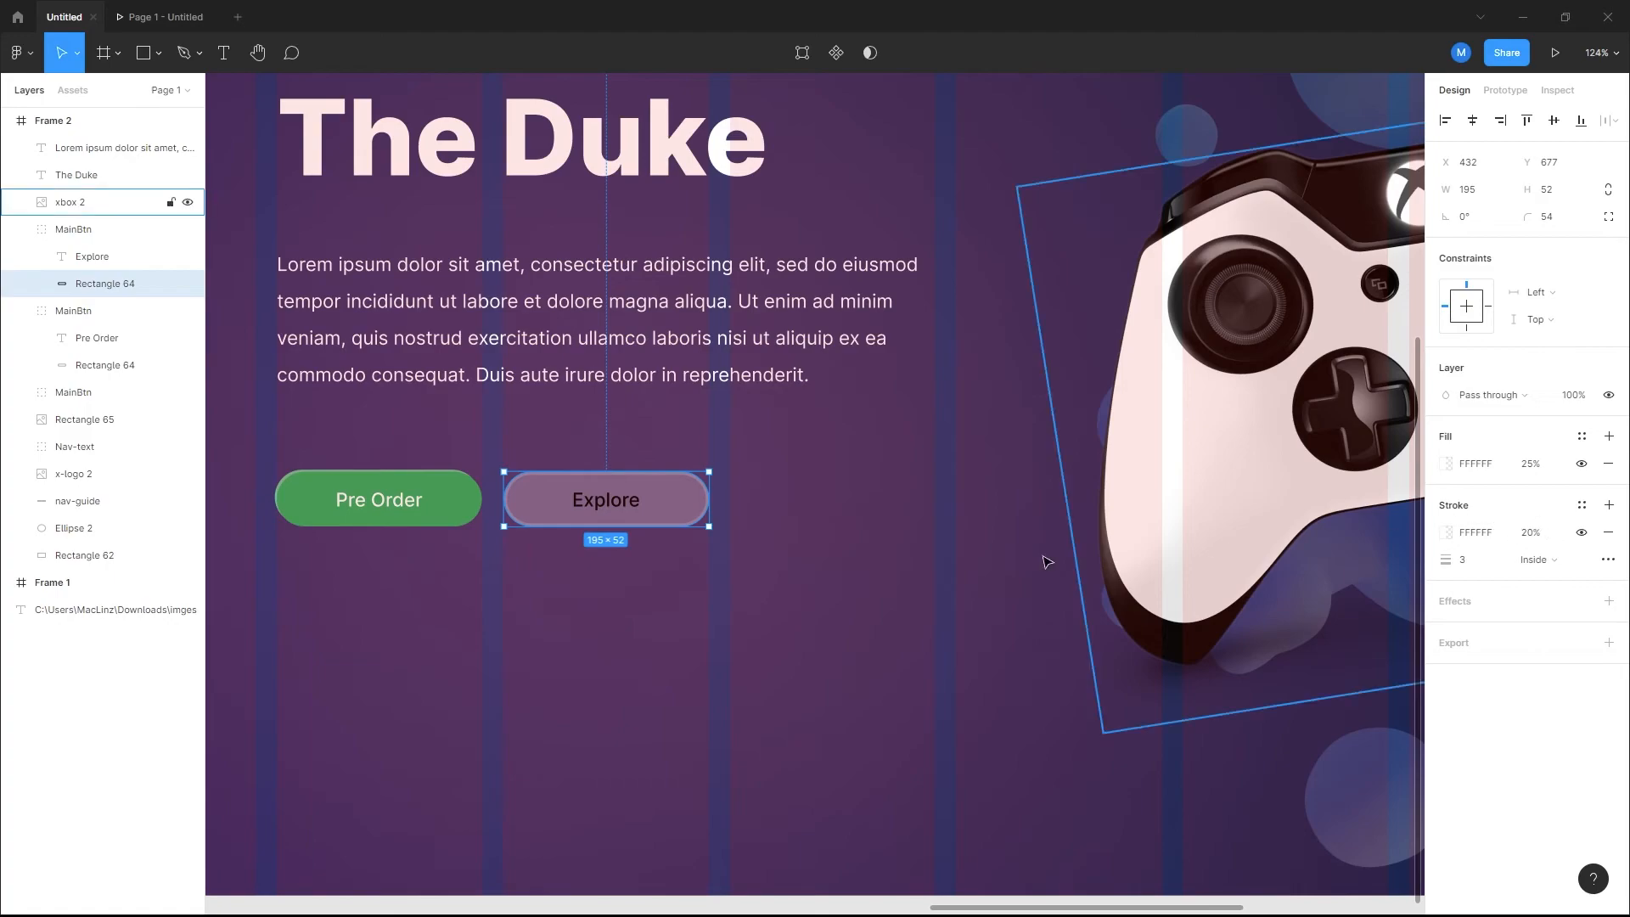
Step: Set the fill opacity of the Explore button's rectangle to 40% and preview the page
click(1532, 465)
text(40)
key(Return)
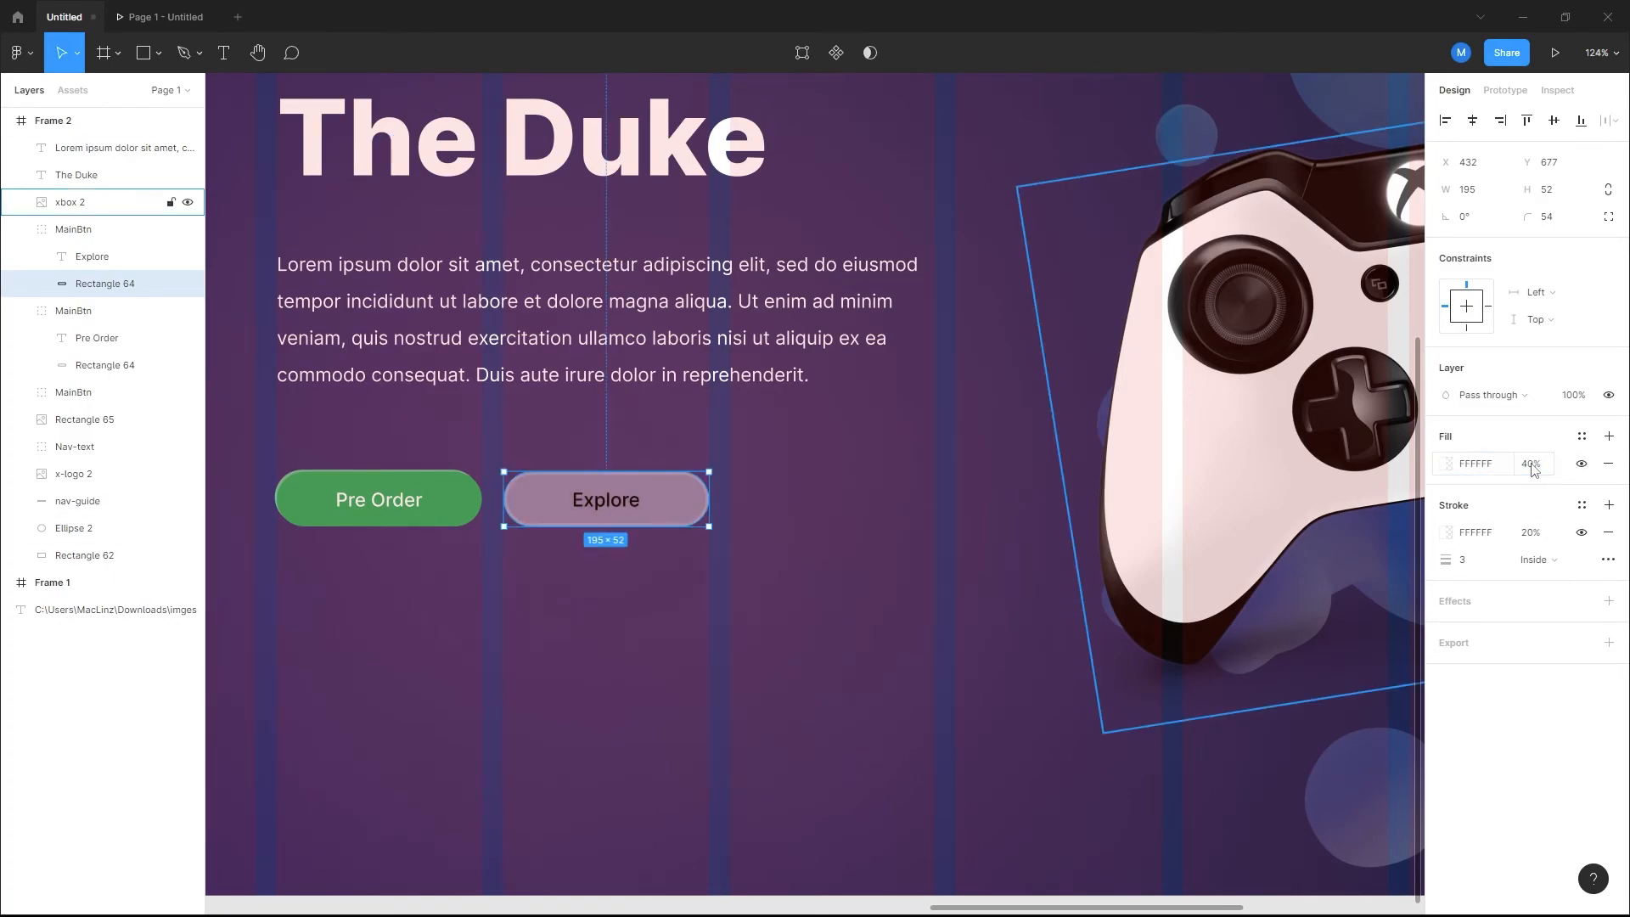
click(1552, 54)
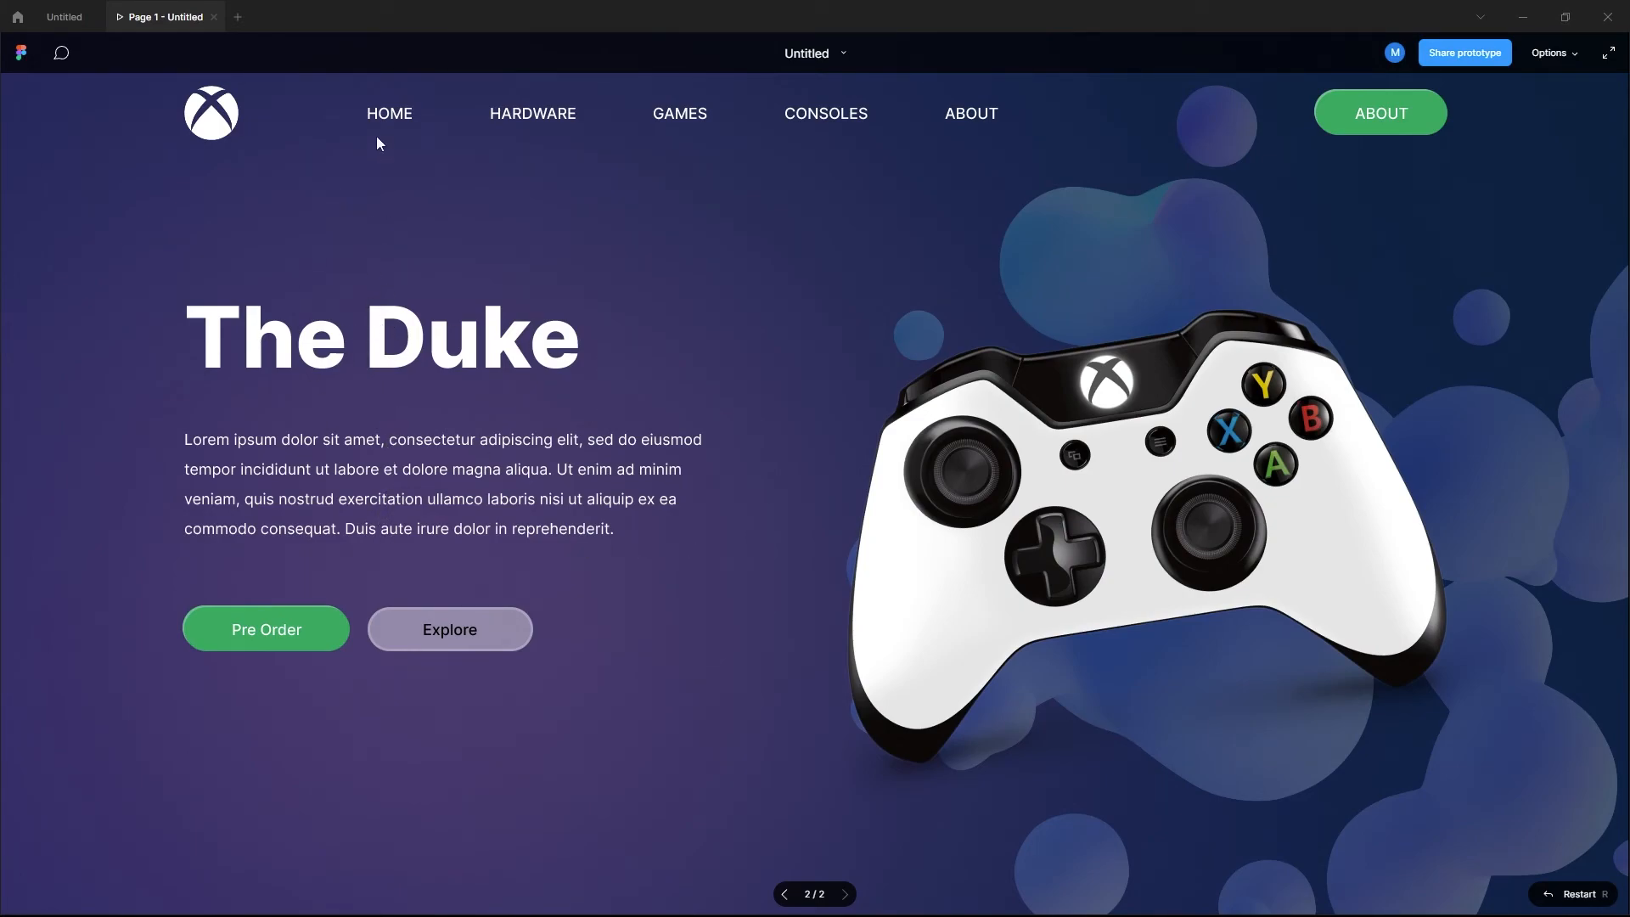
click(63, 17)
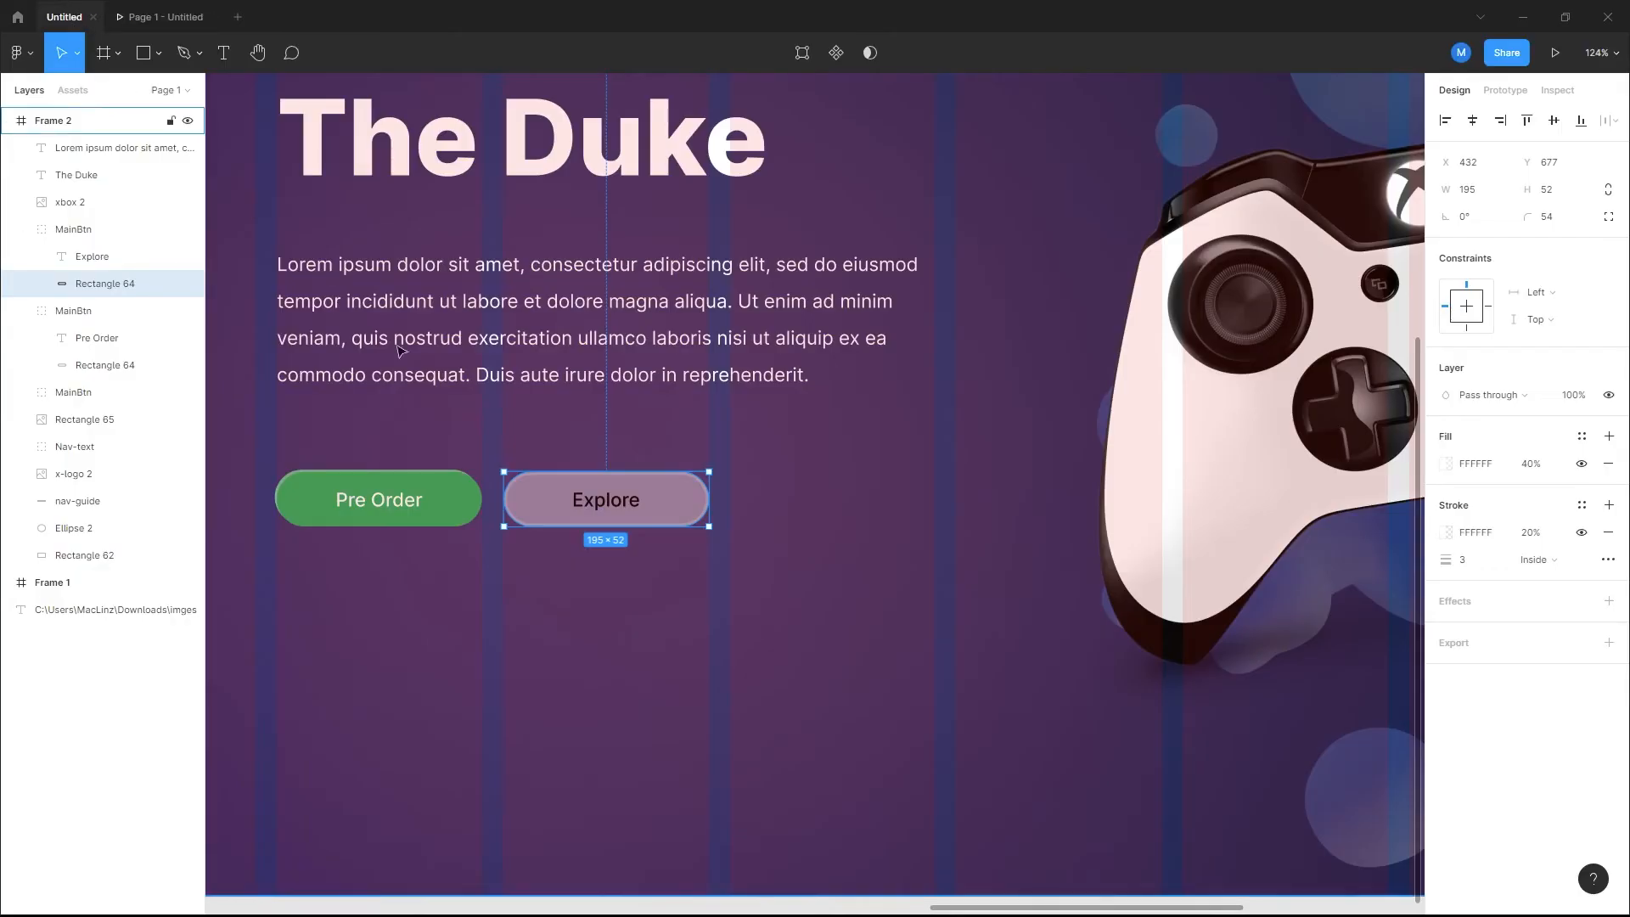
Step: Group The Duke title, the Lorem ipsum description, and the Pre Order and Explore buttons
scroll(406, 354, down, 3)
click(76, 175)
shift+click(102, 148)
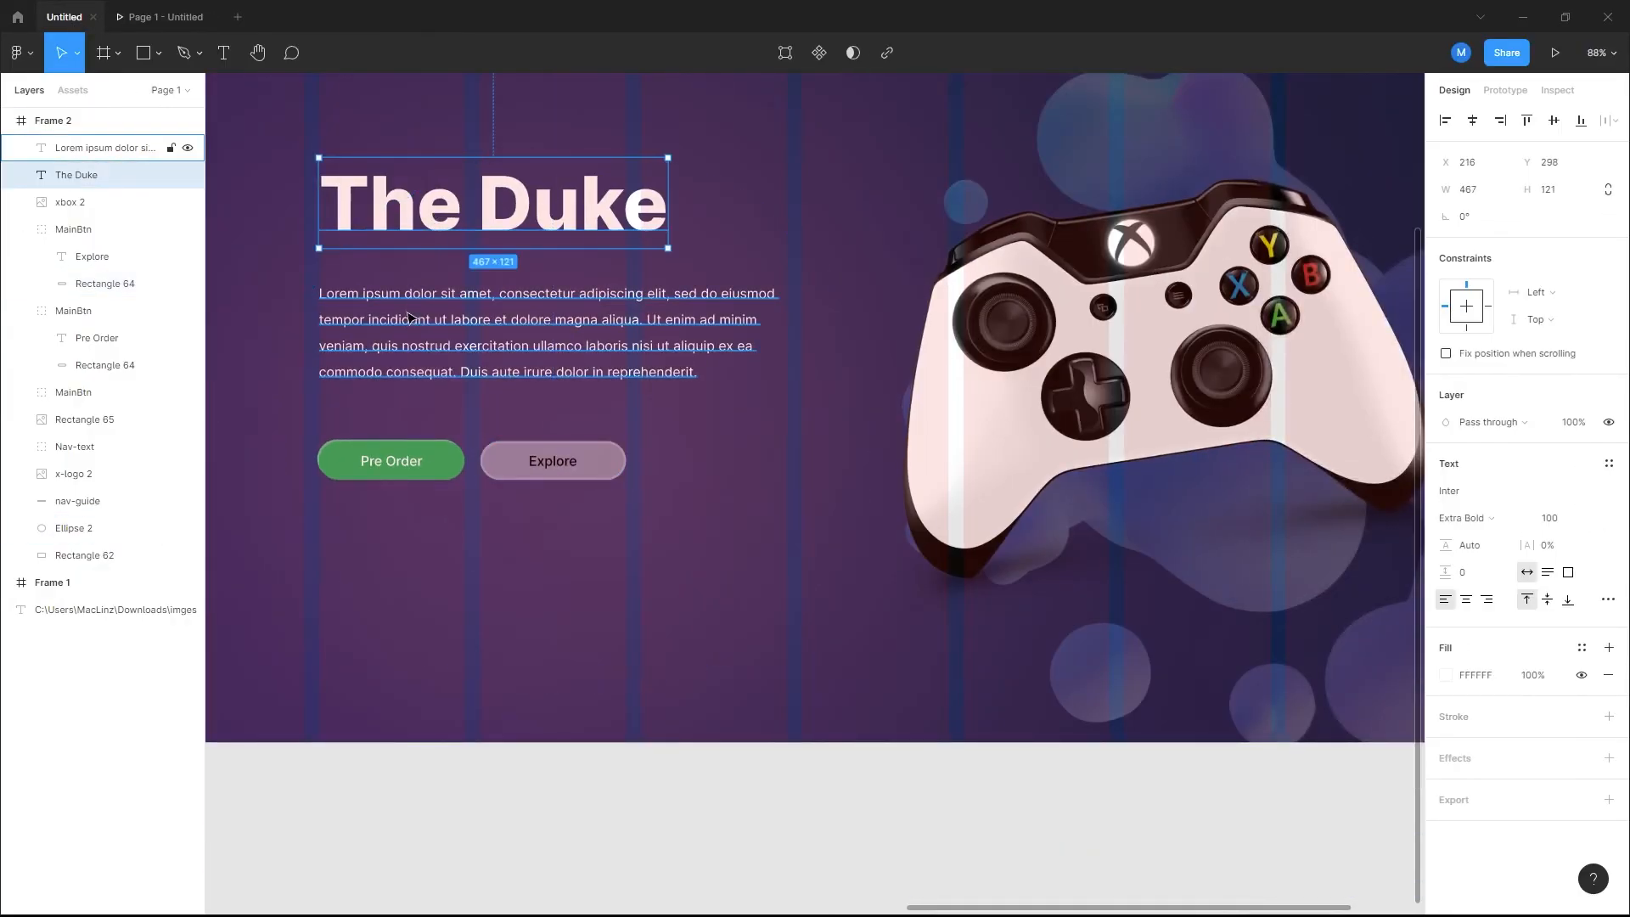
shift+click(397, 459)
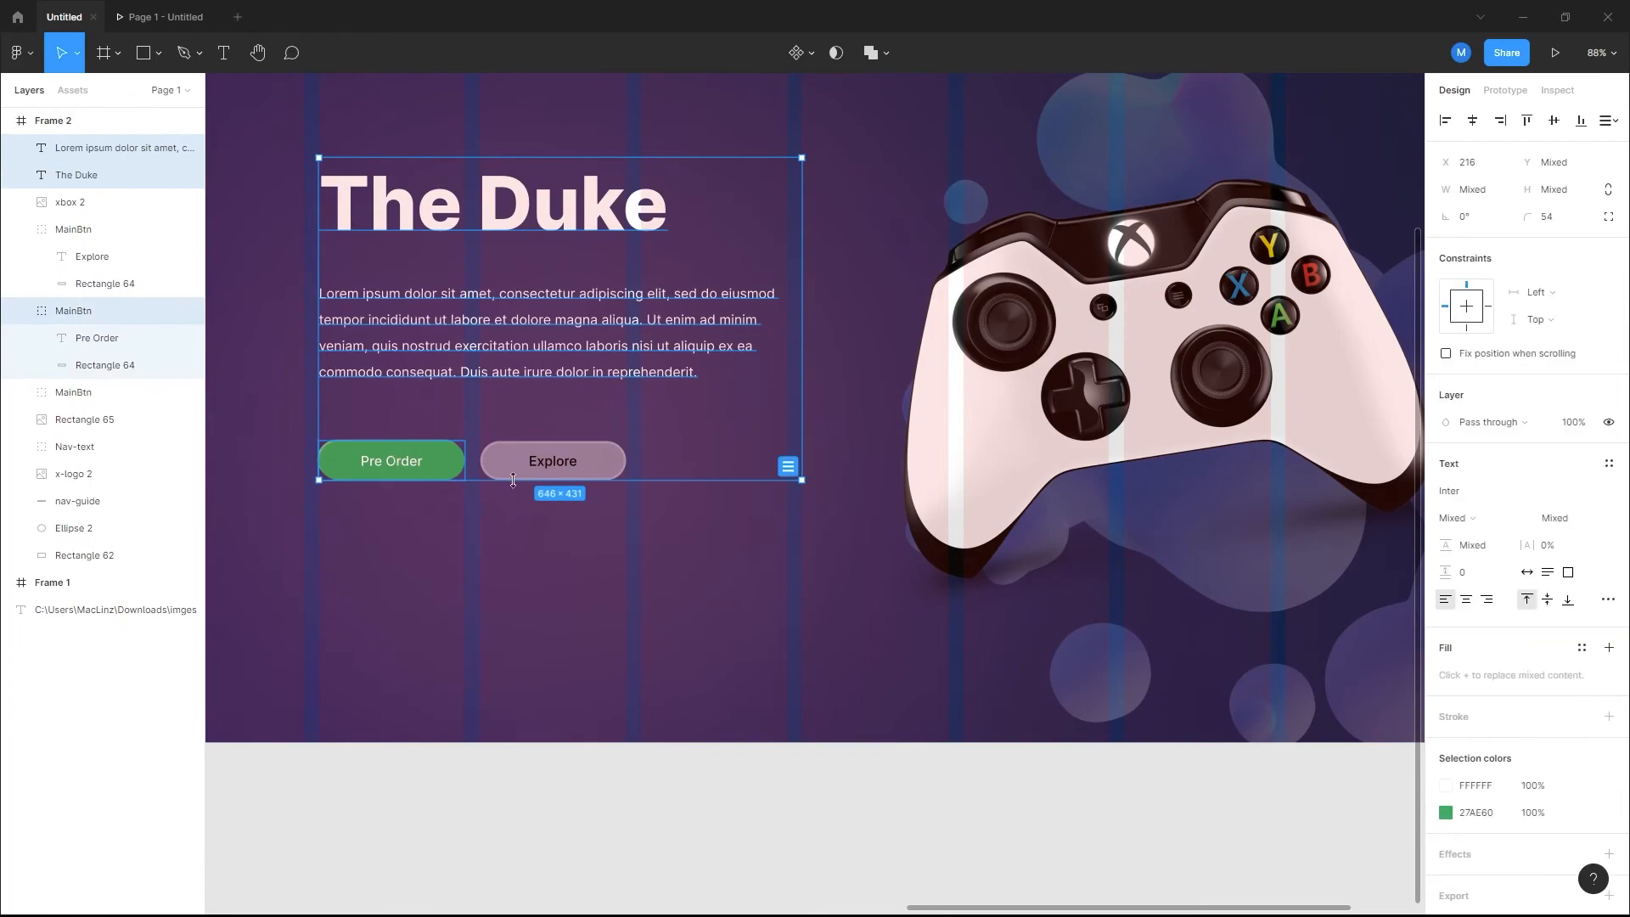
shift+click(520, 472)
key(ctrl+g)
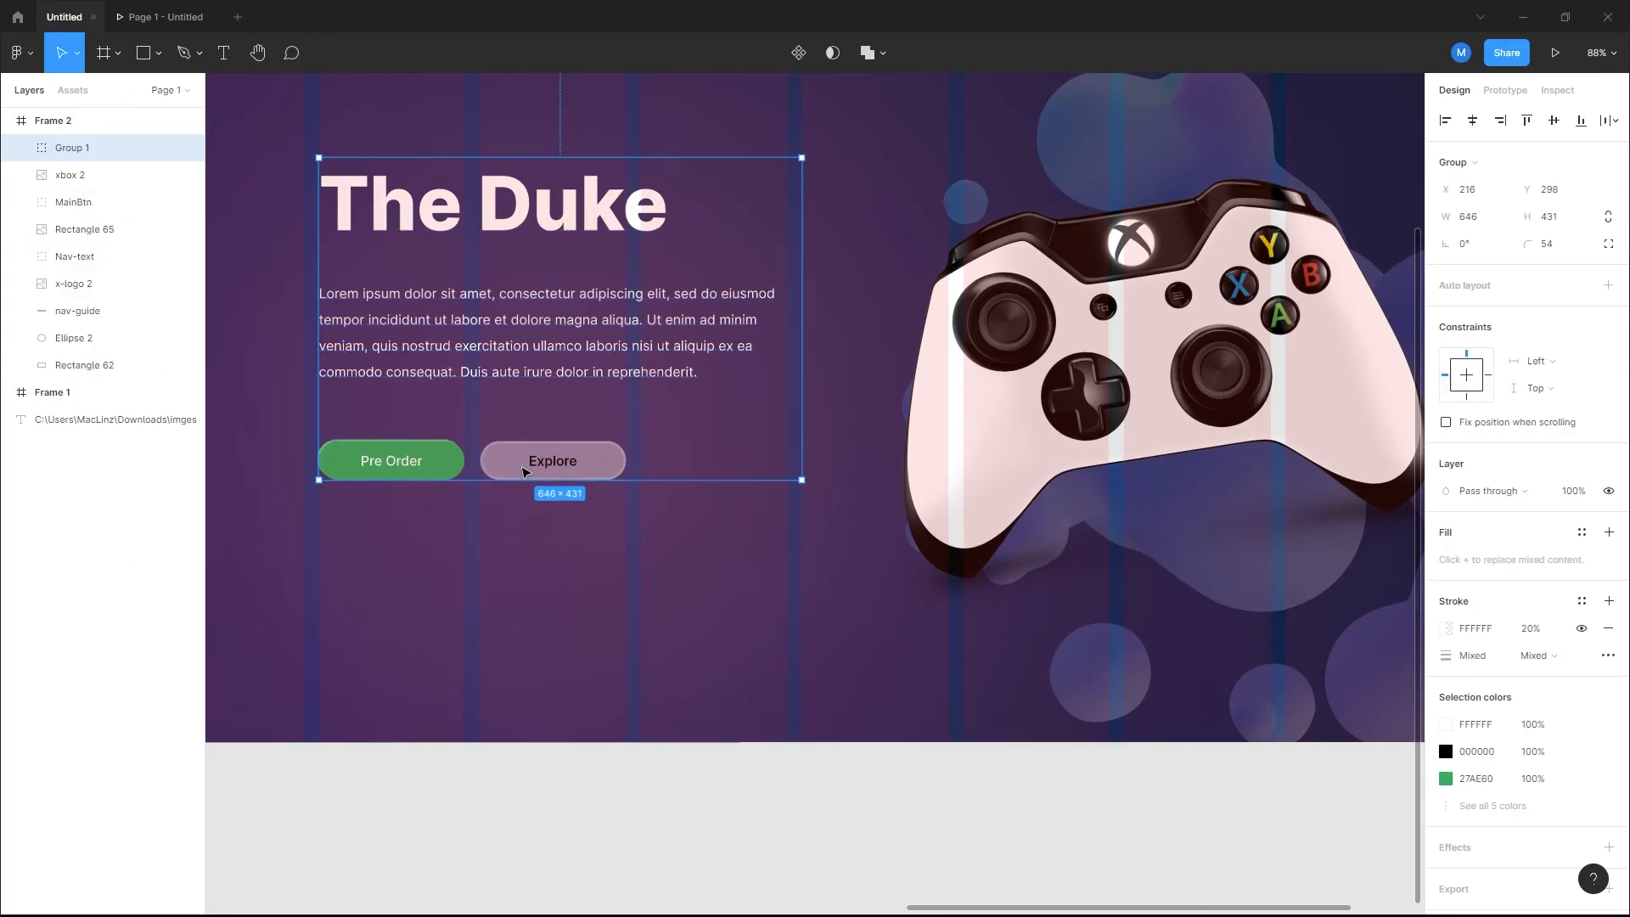
Step: Move the title-and-buttons group down to about Y 334, checking its placement in the page preview
scroll(531, 360, up, 1)
drag(540, 356, 539, 374)
click(1554, 53)
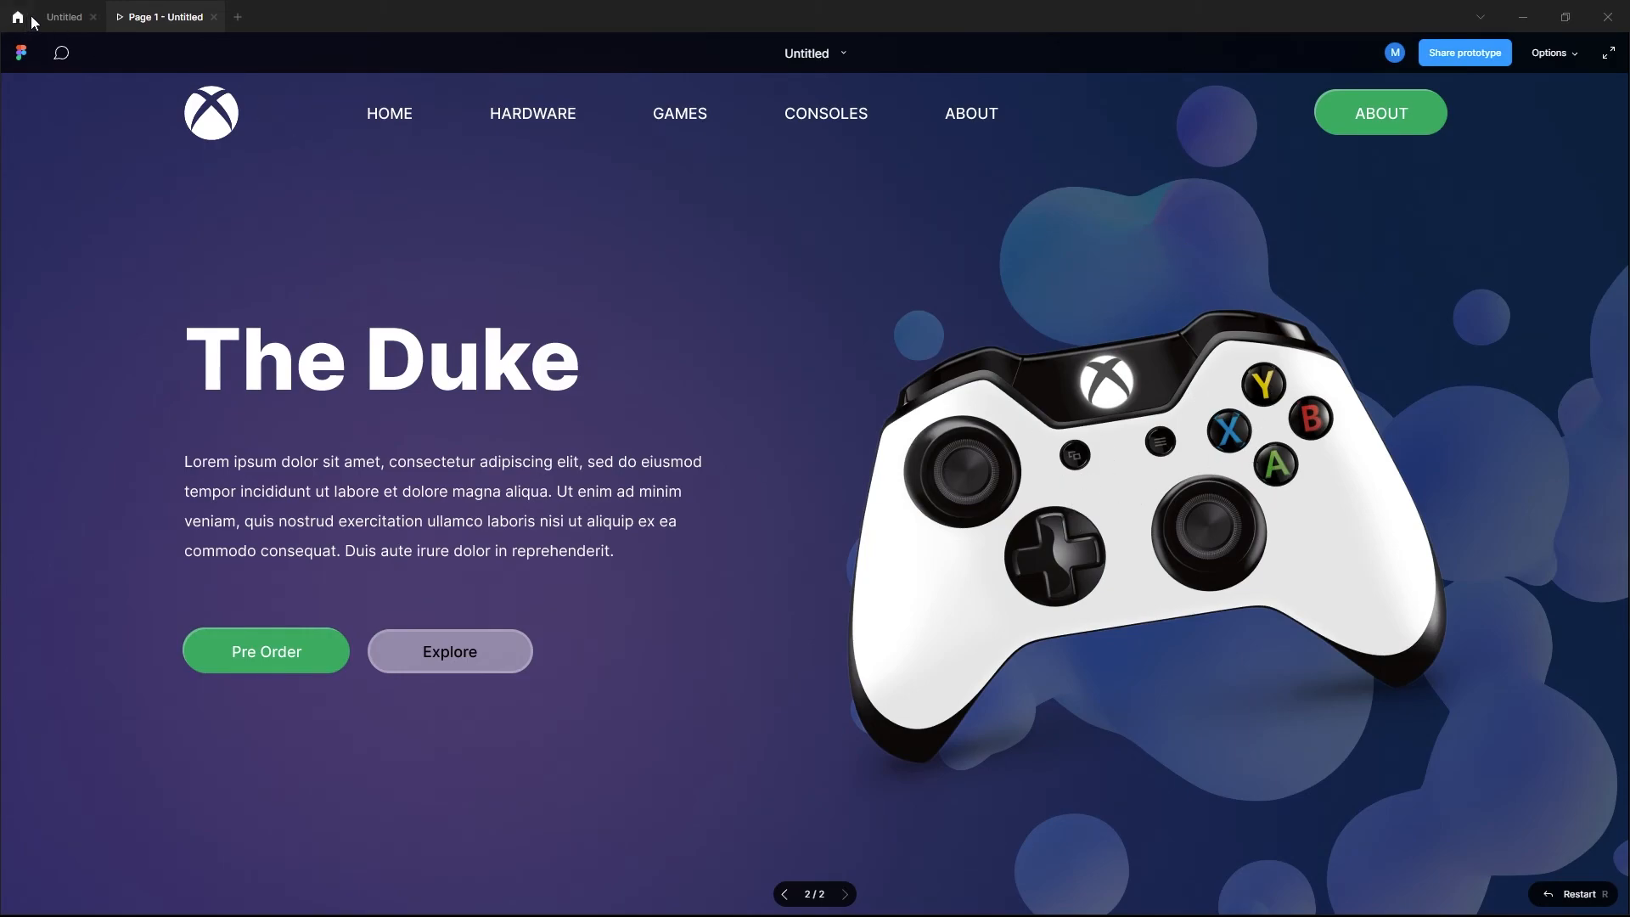
click(63, 17)
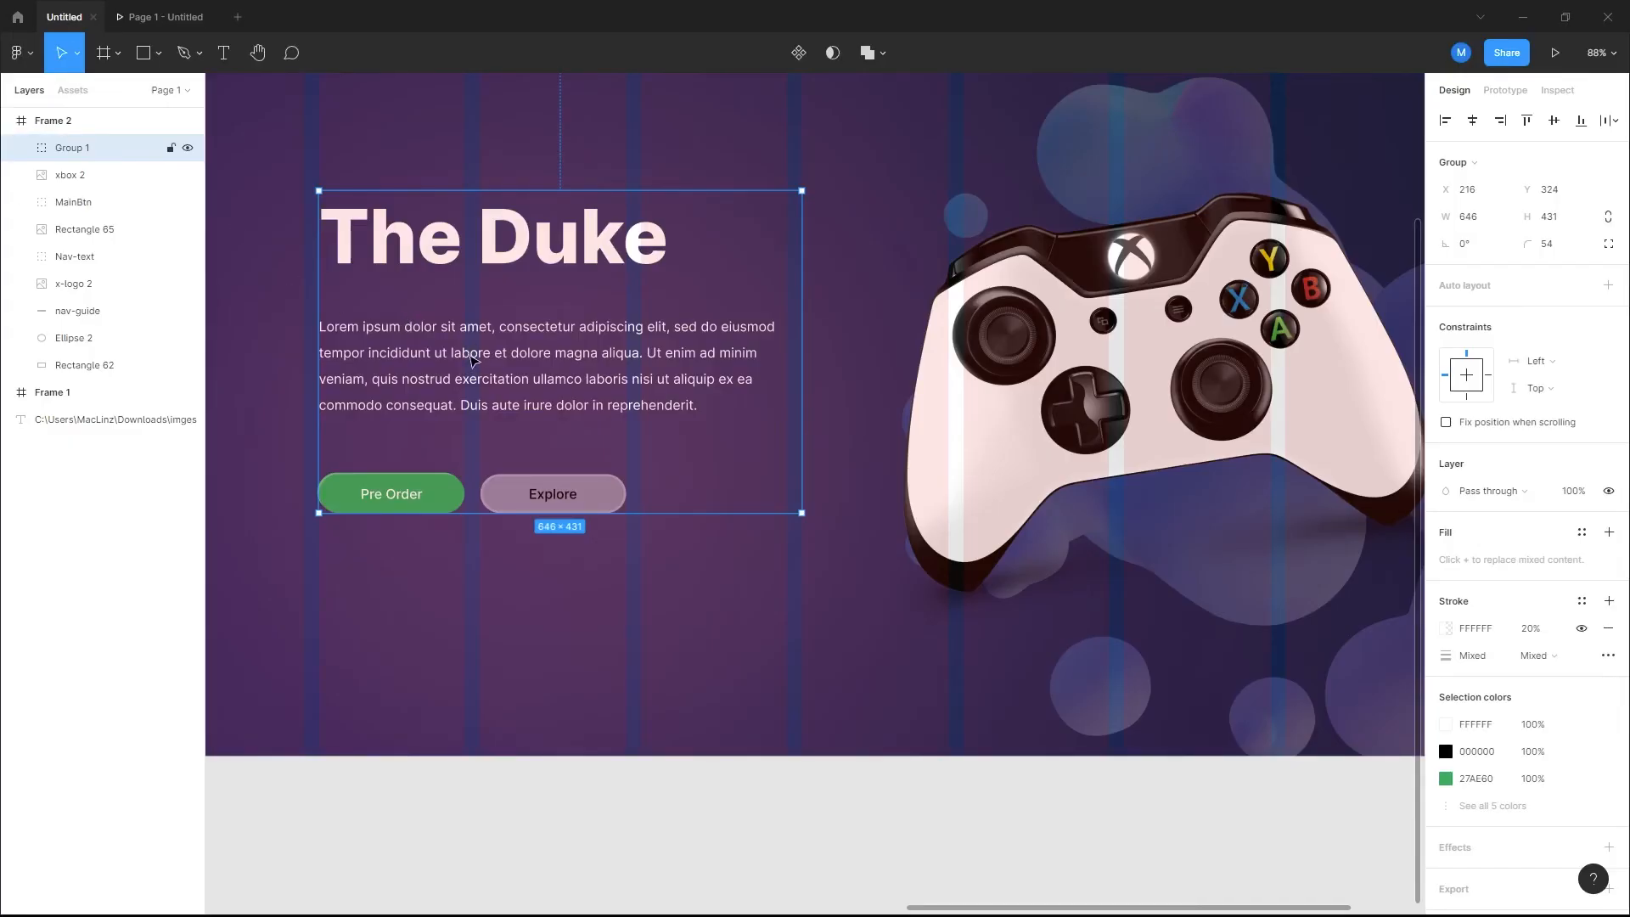
drag(465, 346, 465, 354)
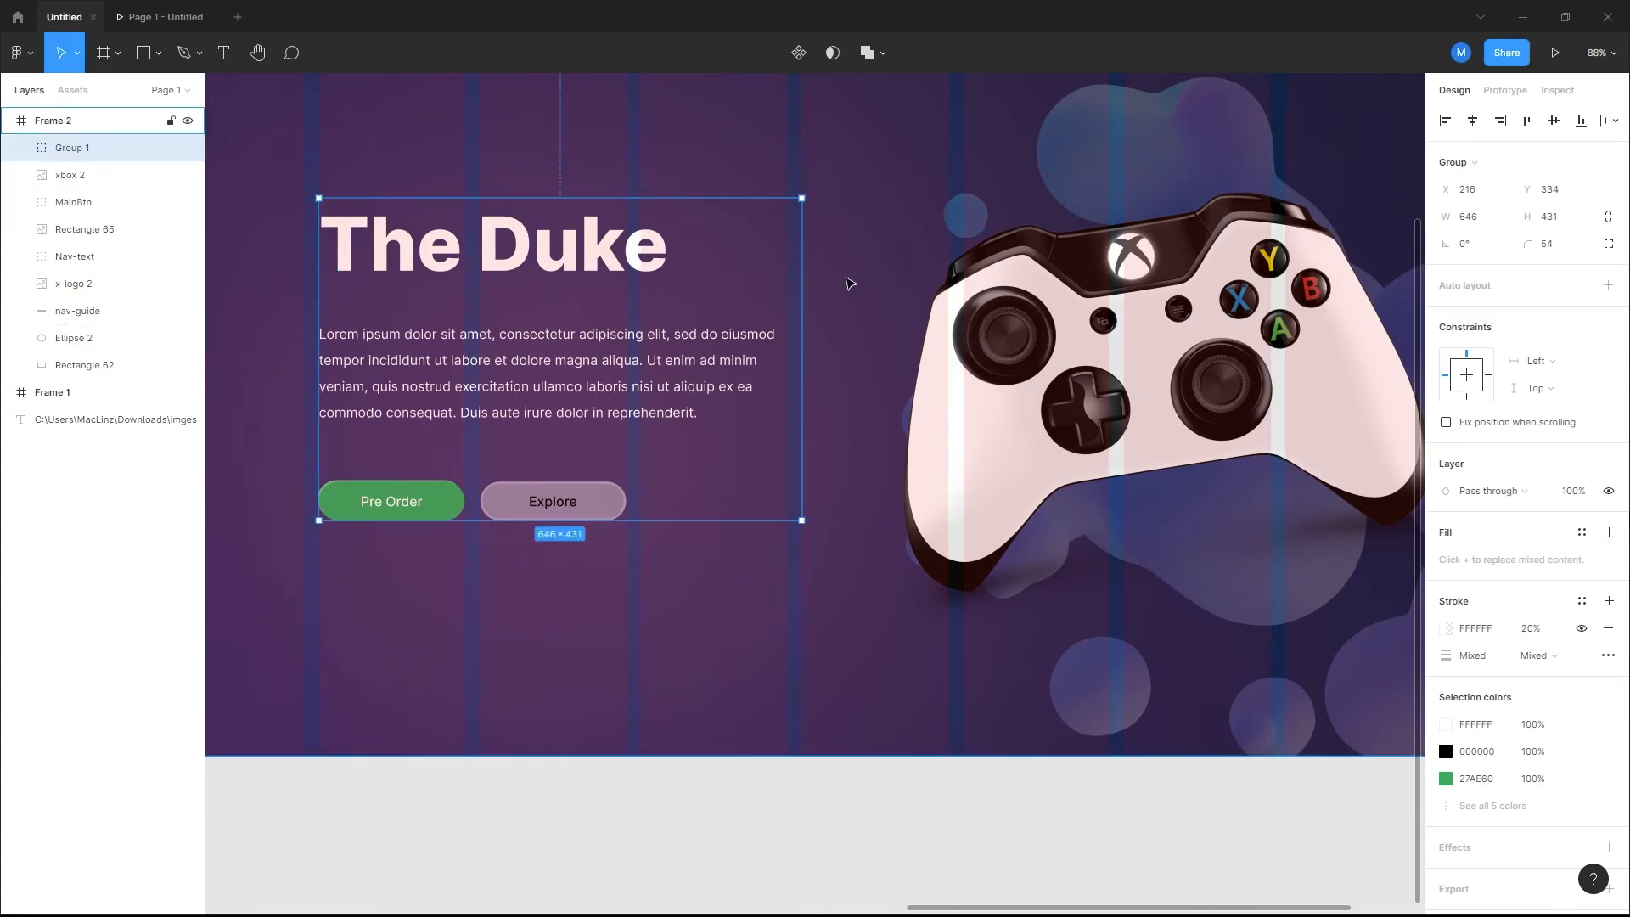
click(1555, 54)
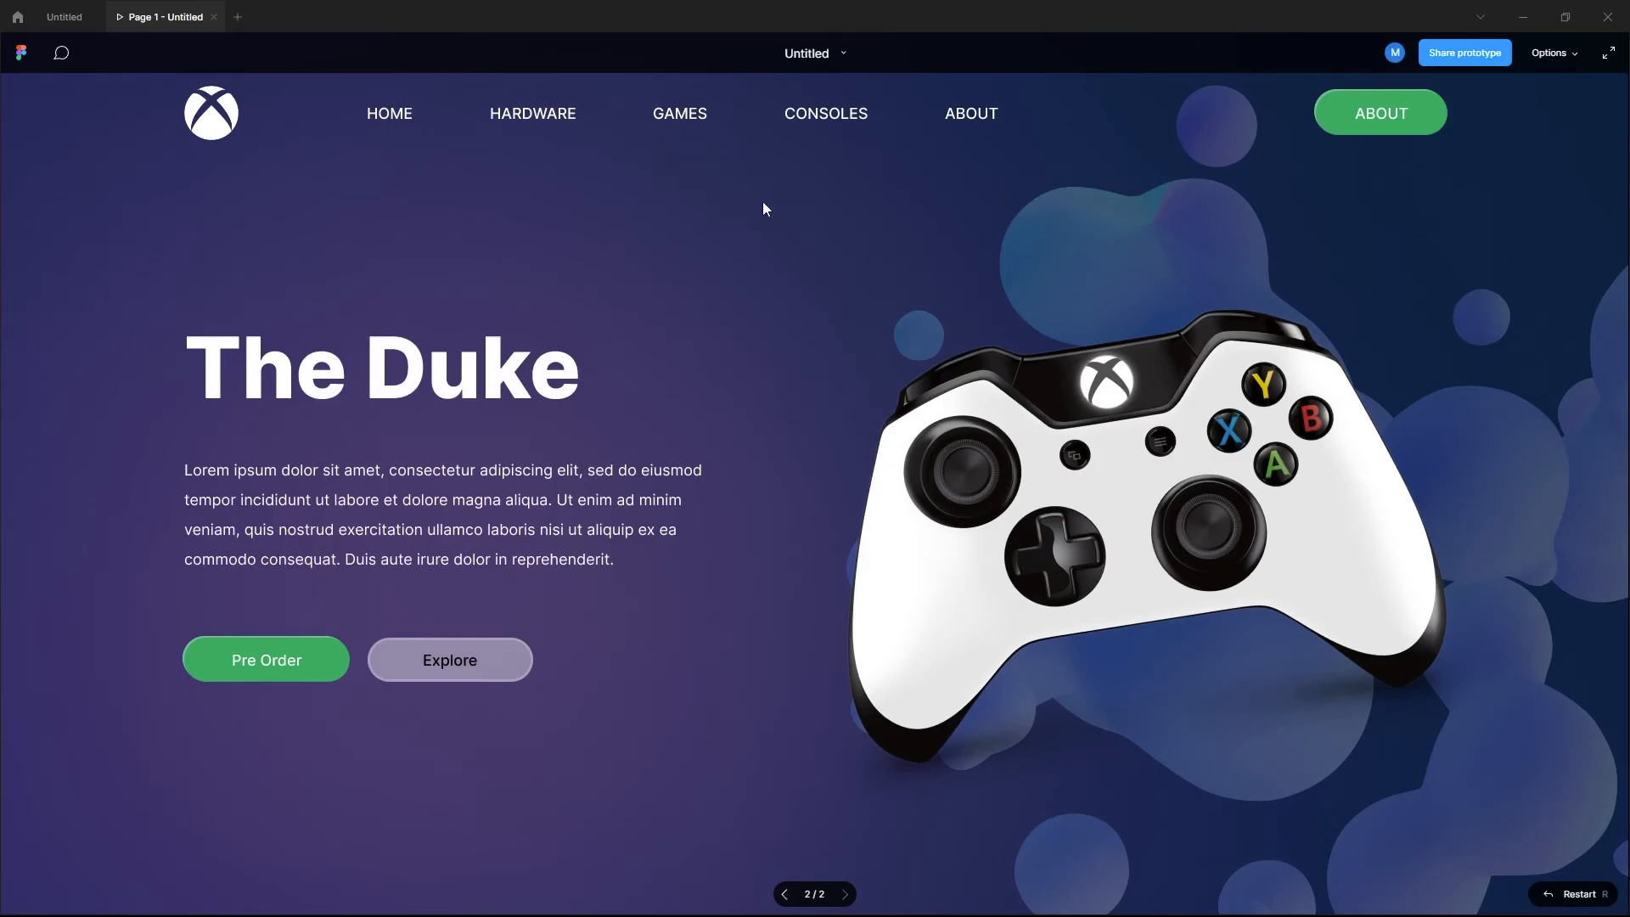
click(63, 21)
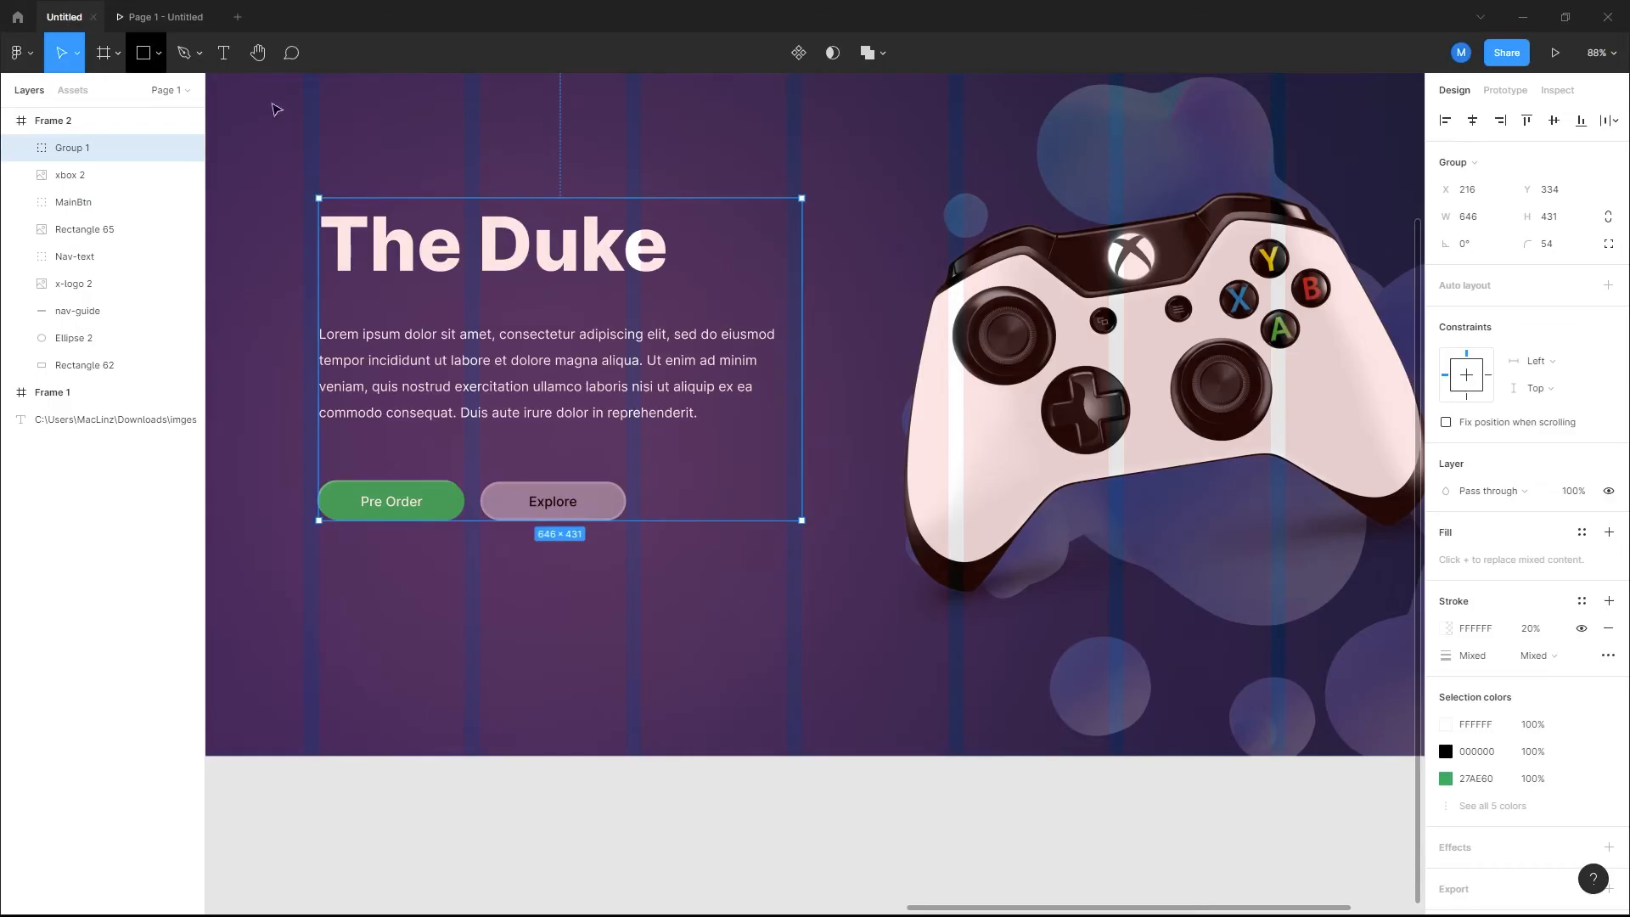
Step: Draw a horizontal line about 78 wide beneath the HOME link and set its stroke width to 3
scroll(520, 336, up, 3)
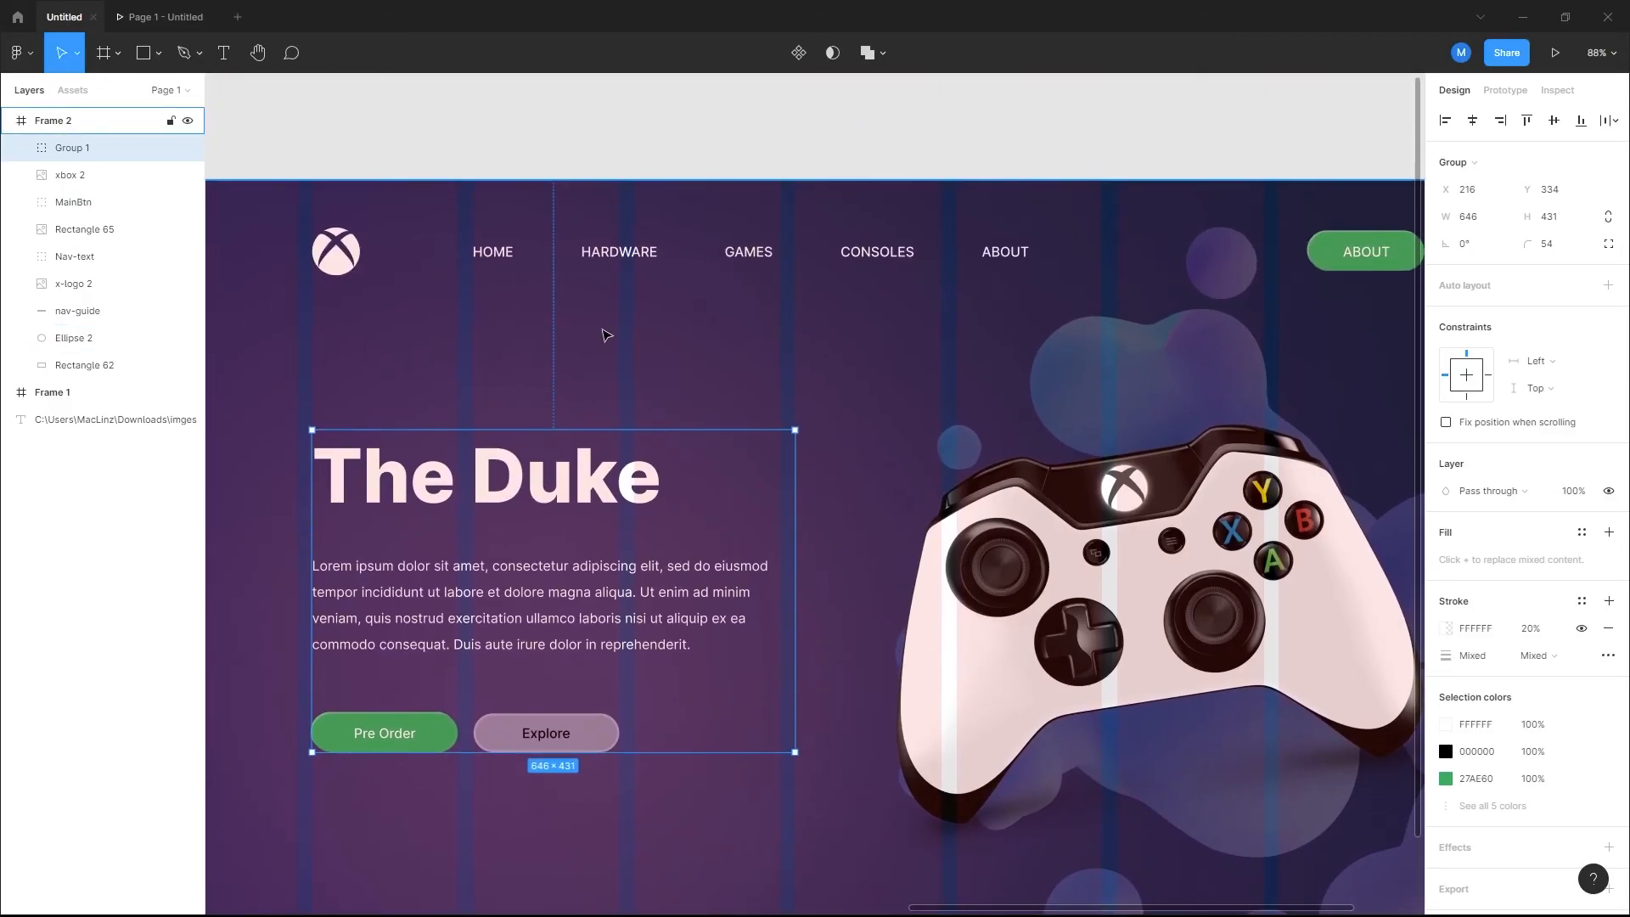
scroll(606, 336, up, 5)
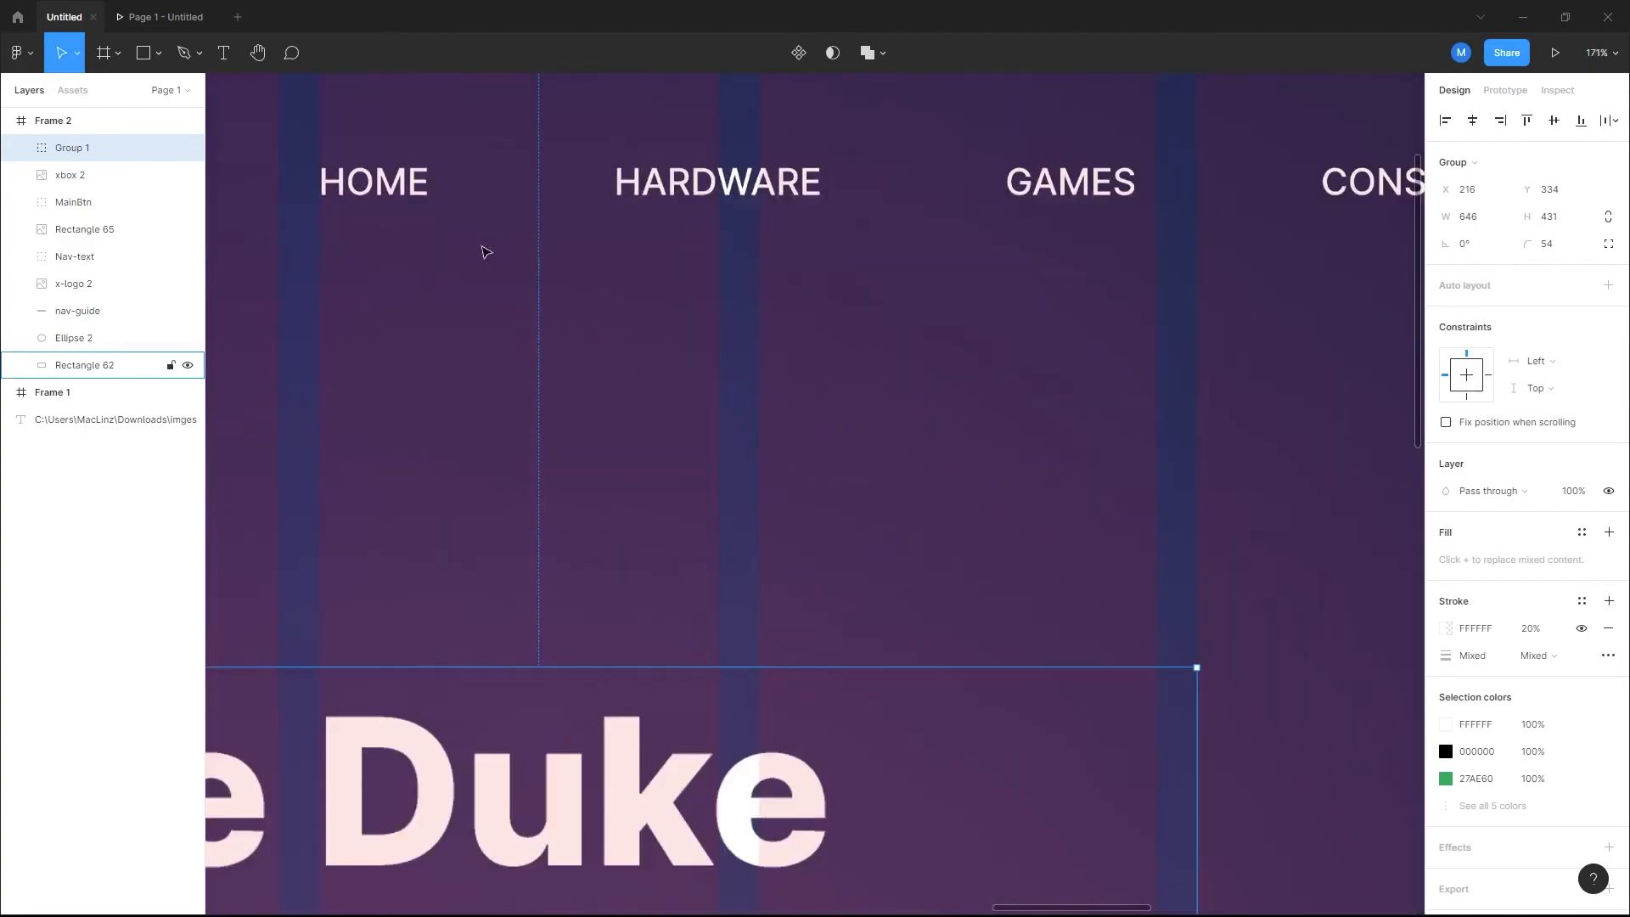
scroll(509, 272, up, 3)
click(155, 65)
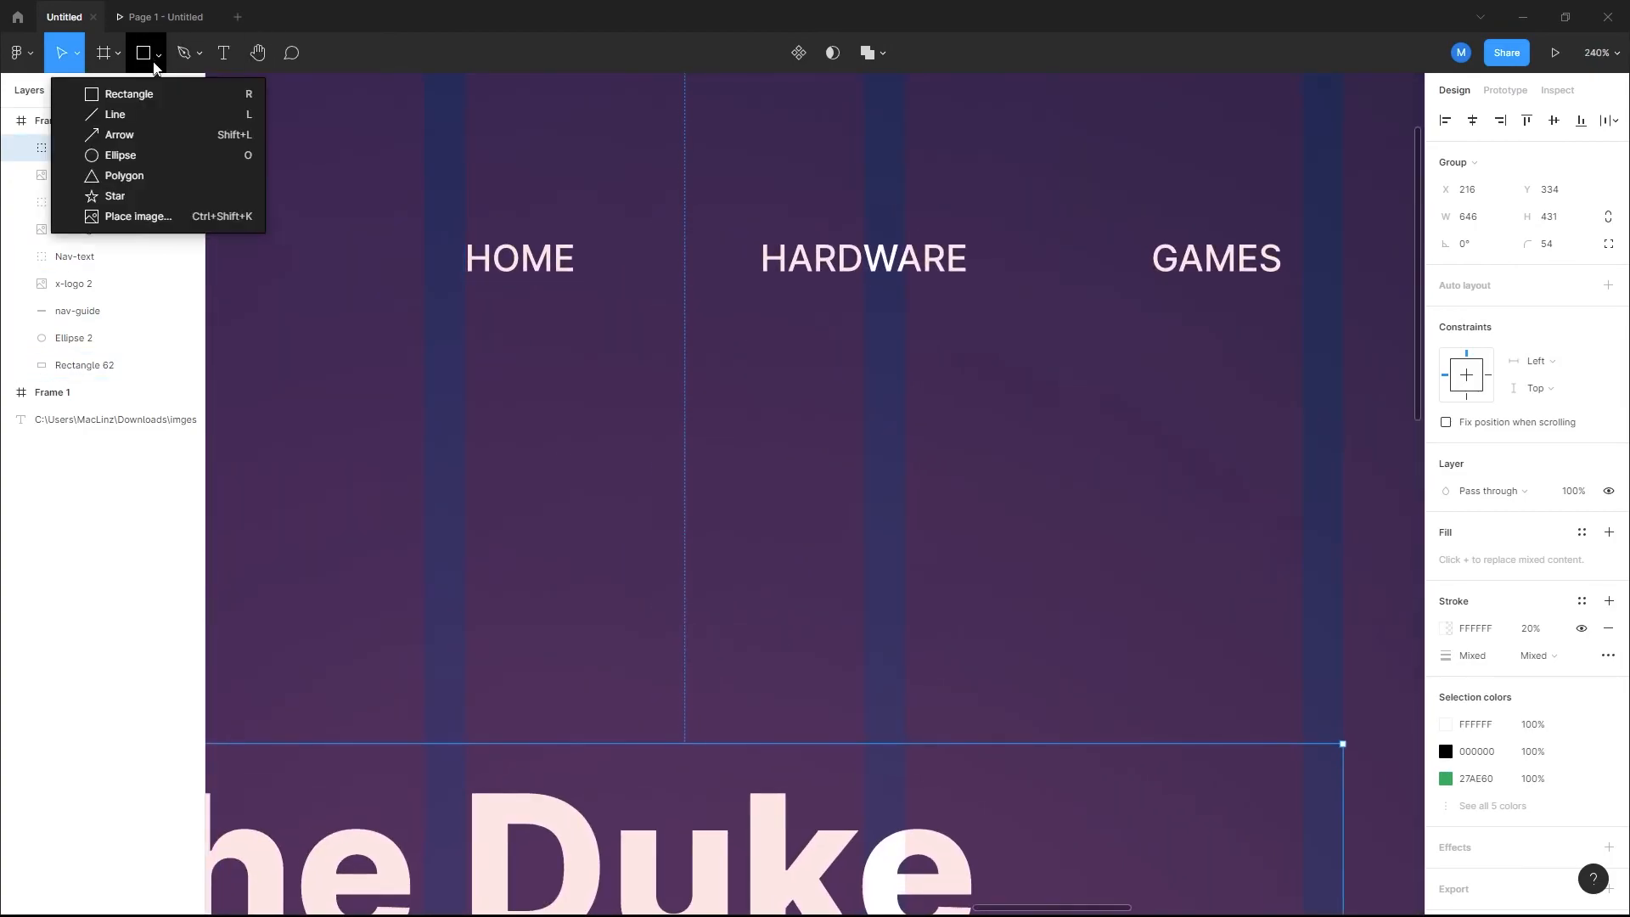
click(128, 121)
mouse_move(461, 296)
mouse_down()
mouse_move(905, 315)
mouse_move(606, 303)
mouse_move(621, 303)
mouse_up()
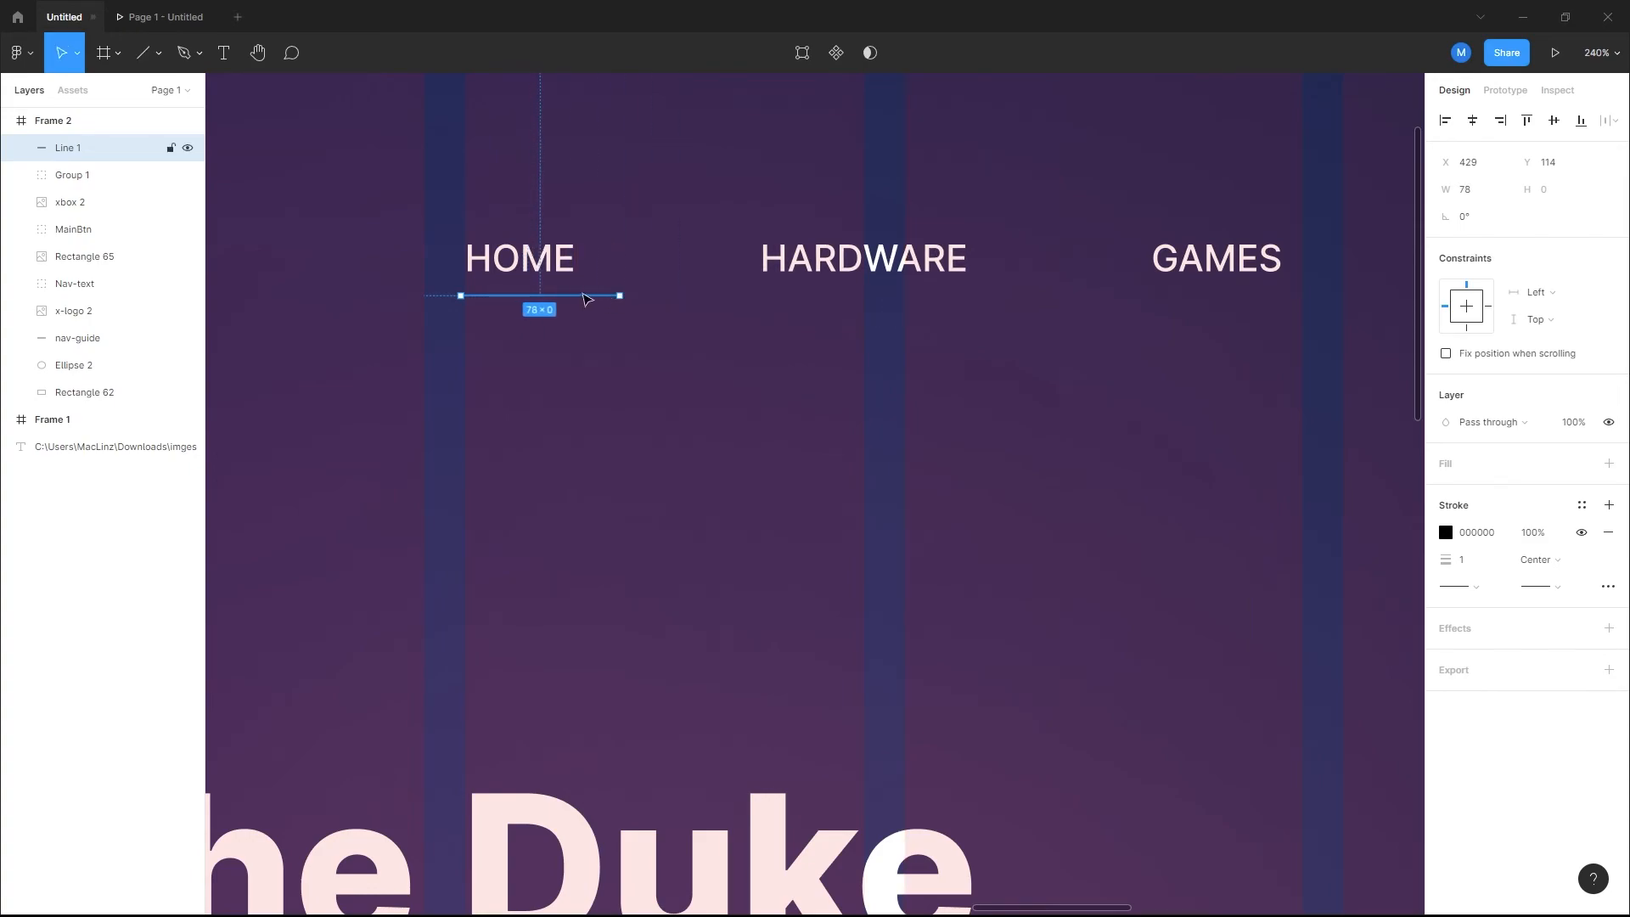
click(1454, 560)
text(3)
key(Return)
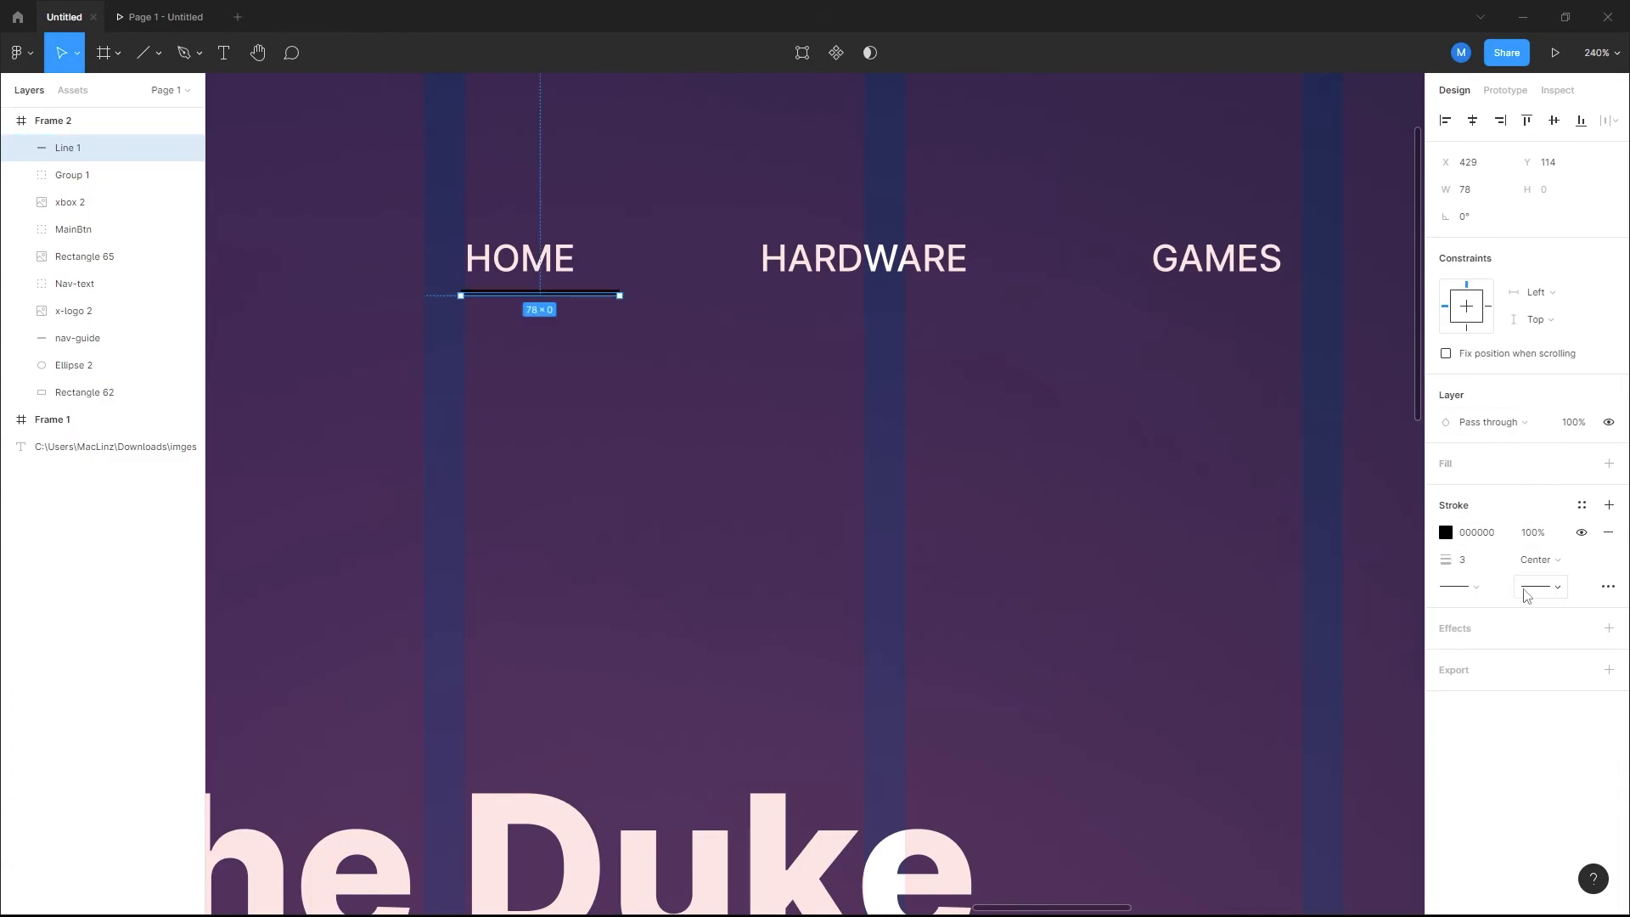
Step: Check the line's end-cap options and delete the line beneath HOME
click(1554, 589)
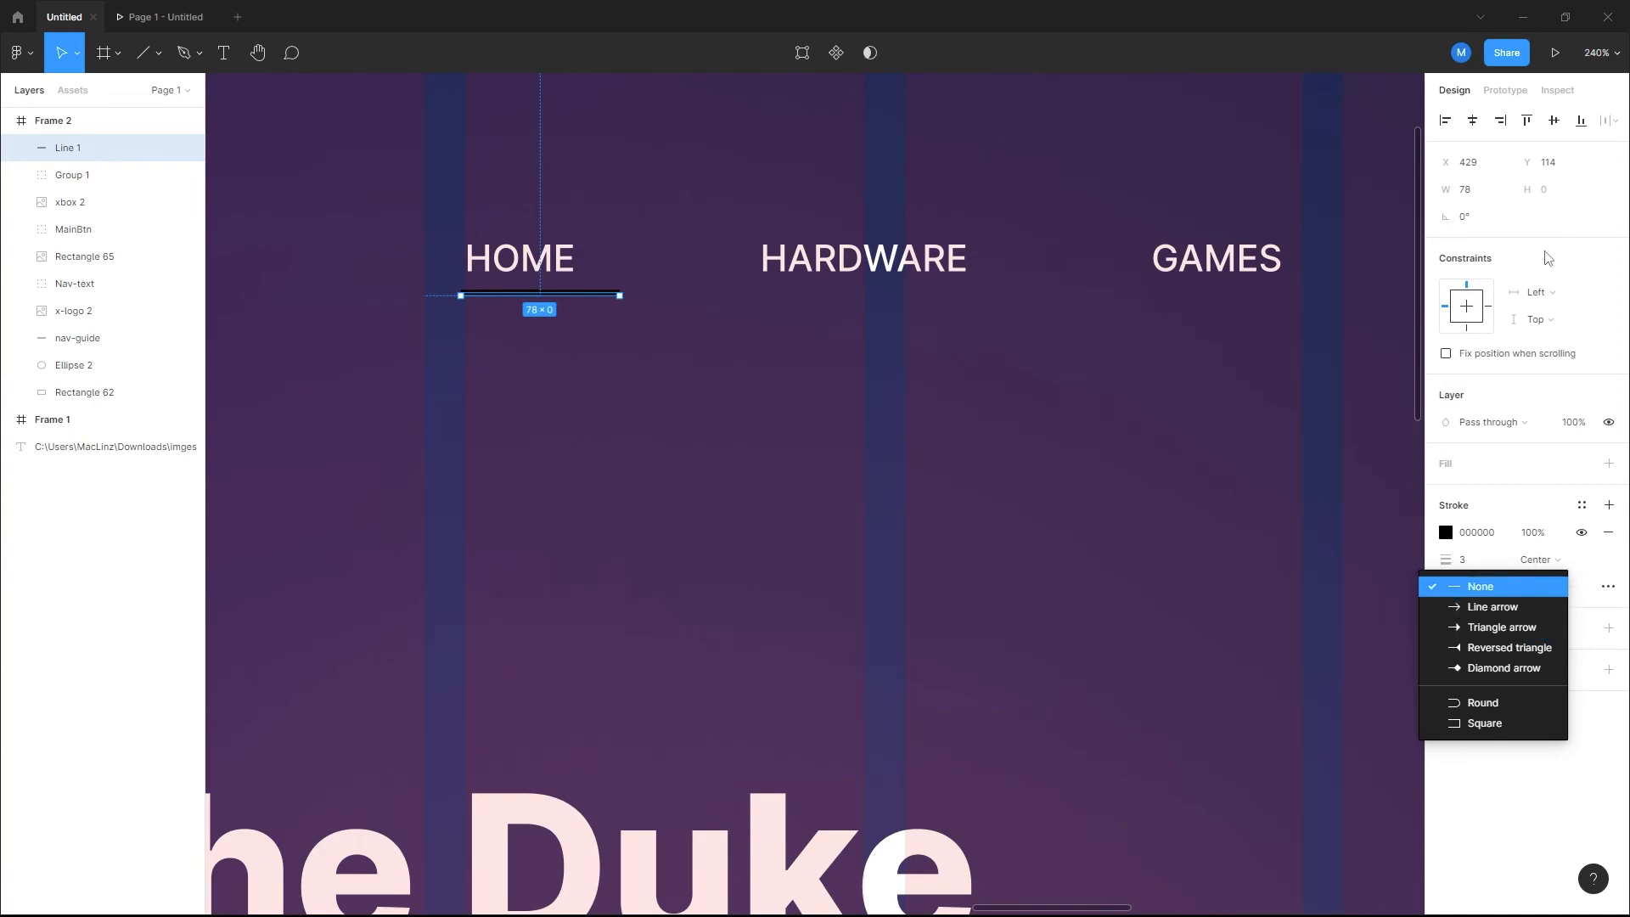
click(1543, 229)
key(Escape)
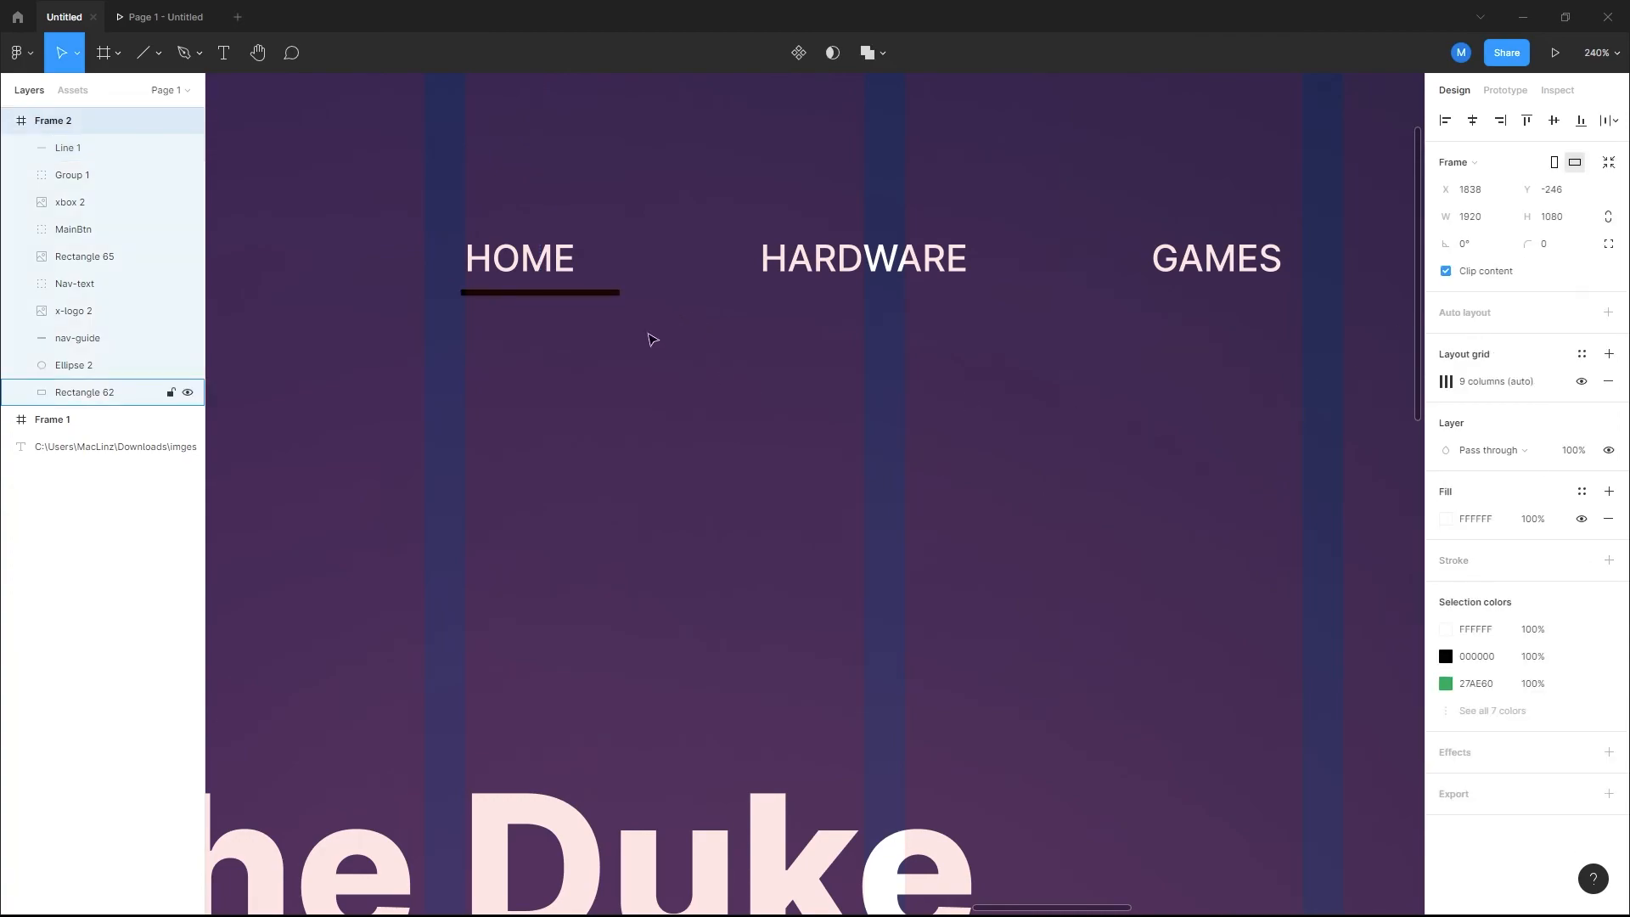
click(570, 295)
key(Delete)
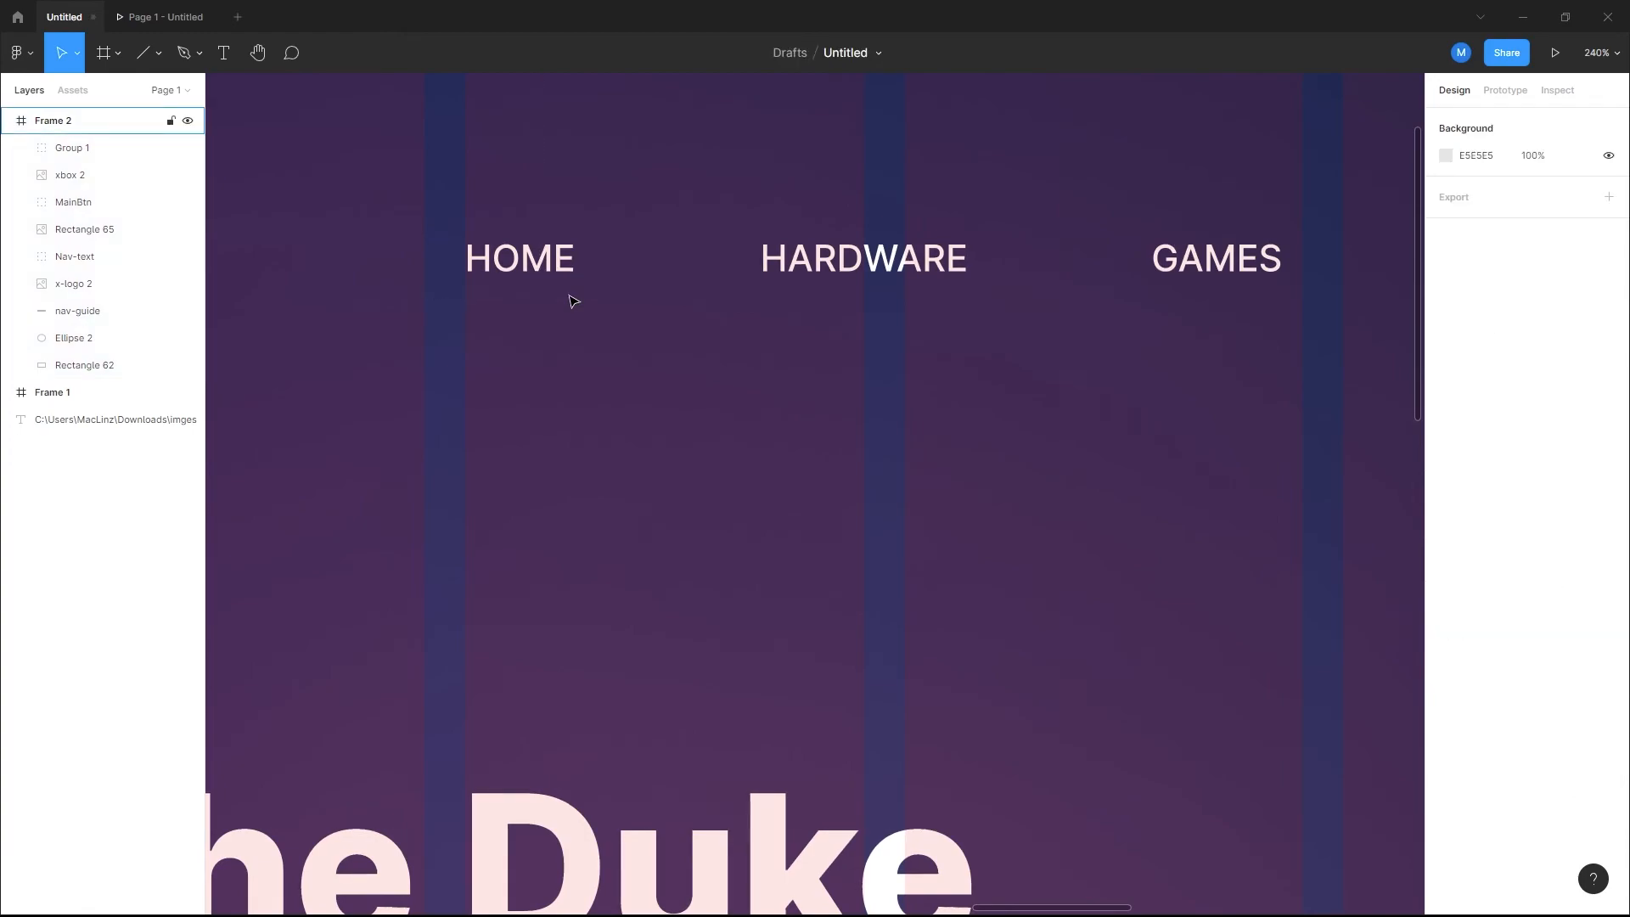
Step: Draw a thin rectangle about 73 × 3 beneath the HOME link with a corner radius of about 13
click(158, 56)
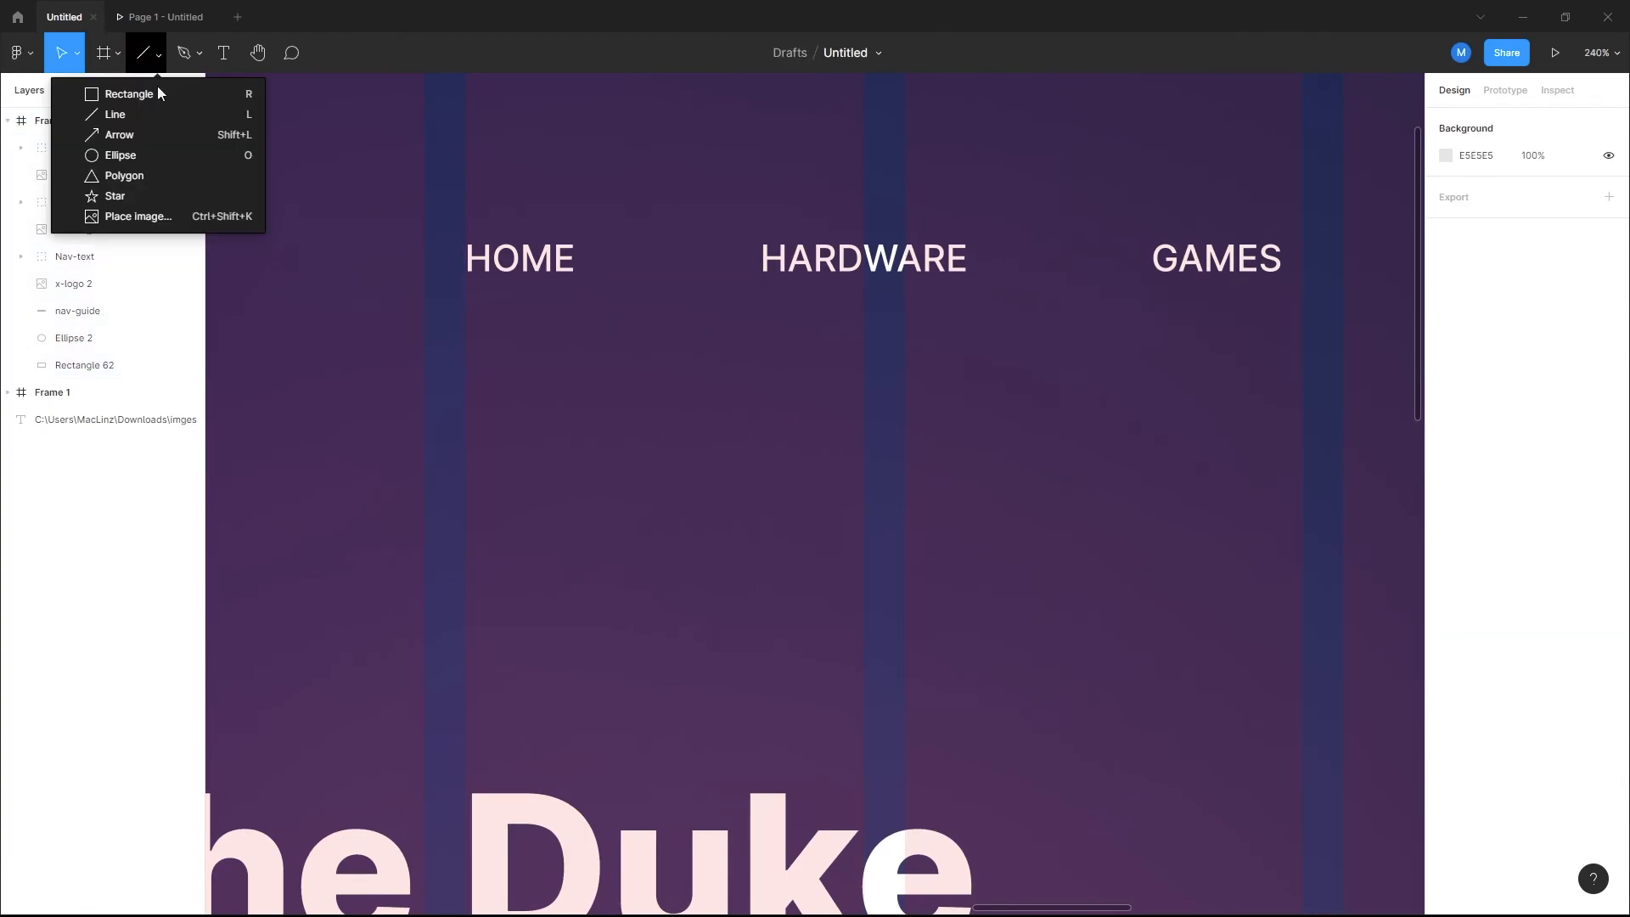
click(130, 98)
drag(472, 292, 584, 298)
drag(1530, 217, 1629, 251)
scroll(552, 337, up, 1)
scroll(564, 303, up, 4)
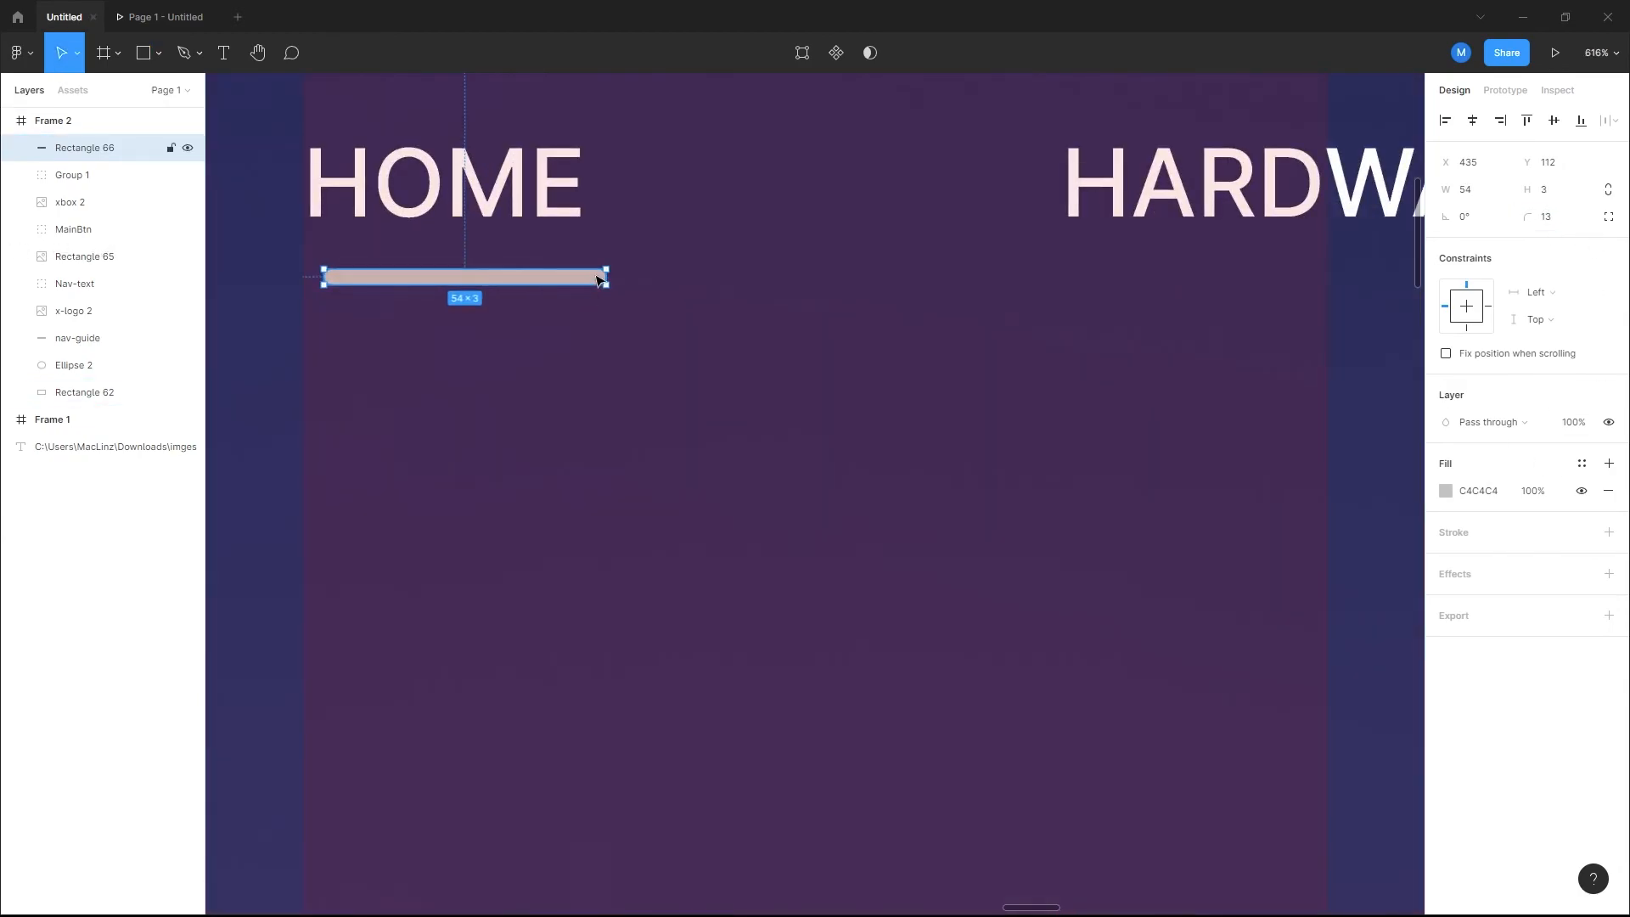
drag(607, 277, 543, 266)
scroll(602, 339, down, 3)
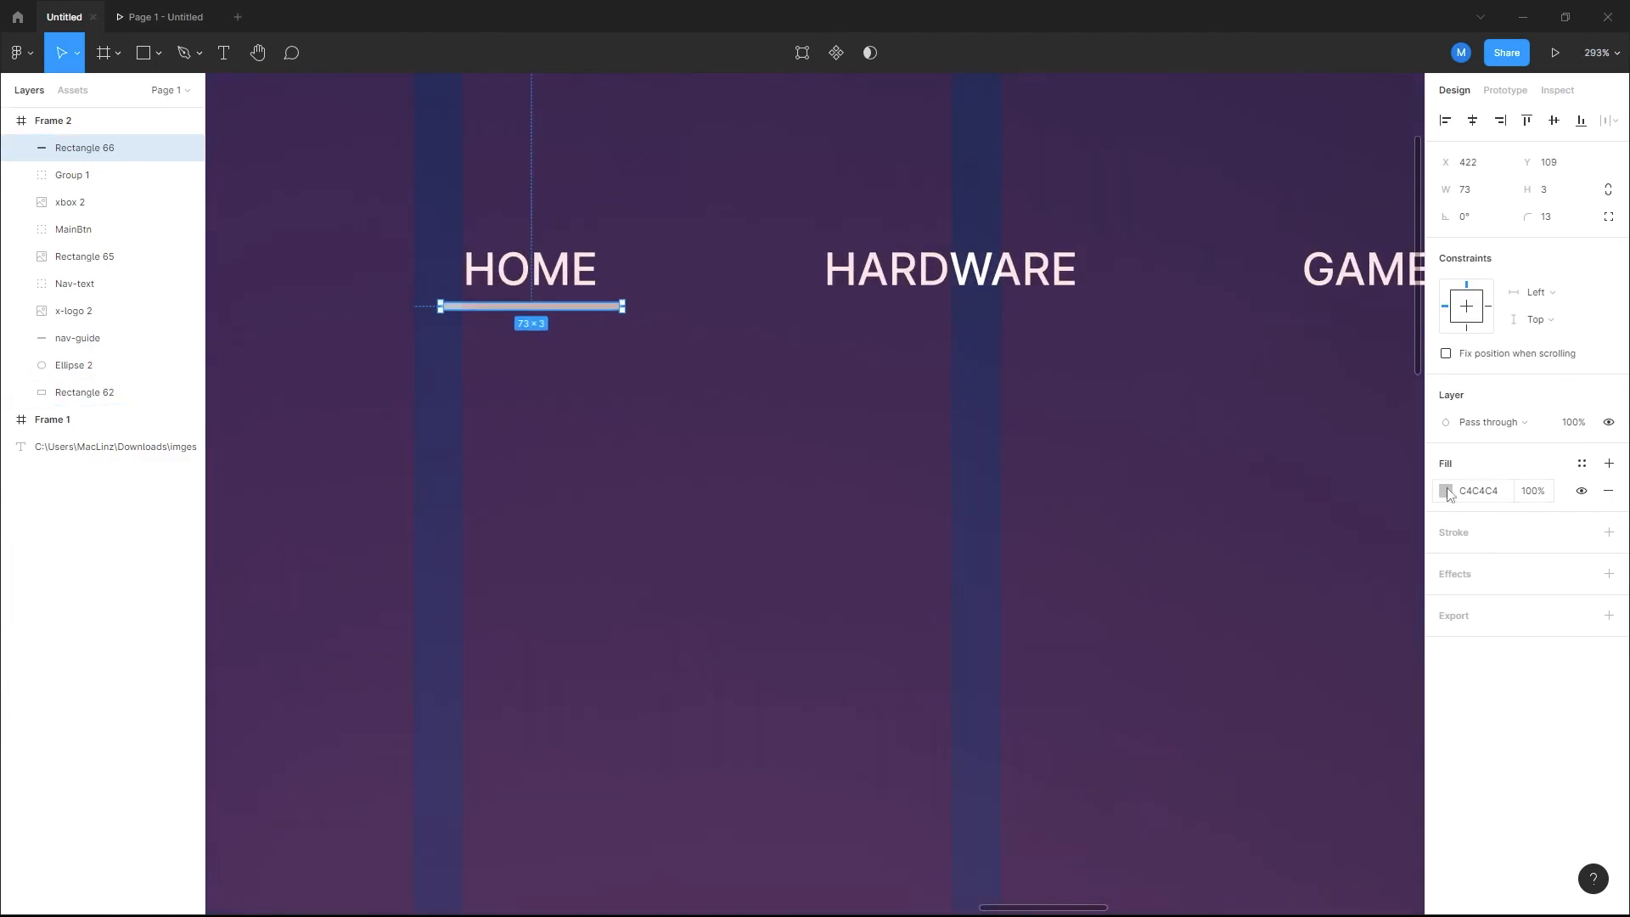
Step: Try a green 27AE60 fill on the thin rectangle beneath HOME and remove the rectangle's fill
click(1446, 492)
click(1263, 832)
scroll(751, 430, down, 3)
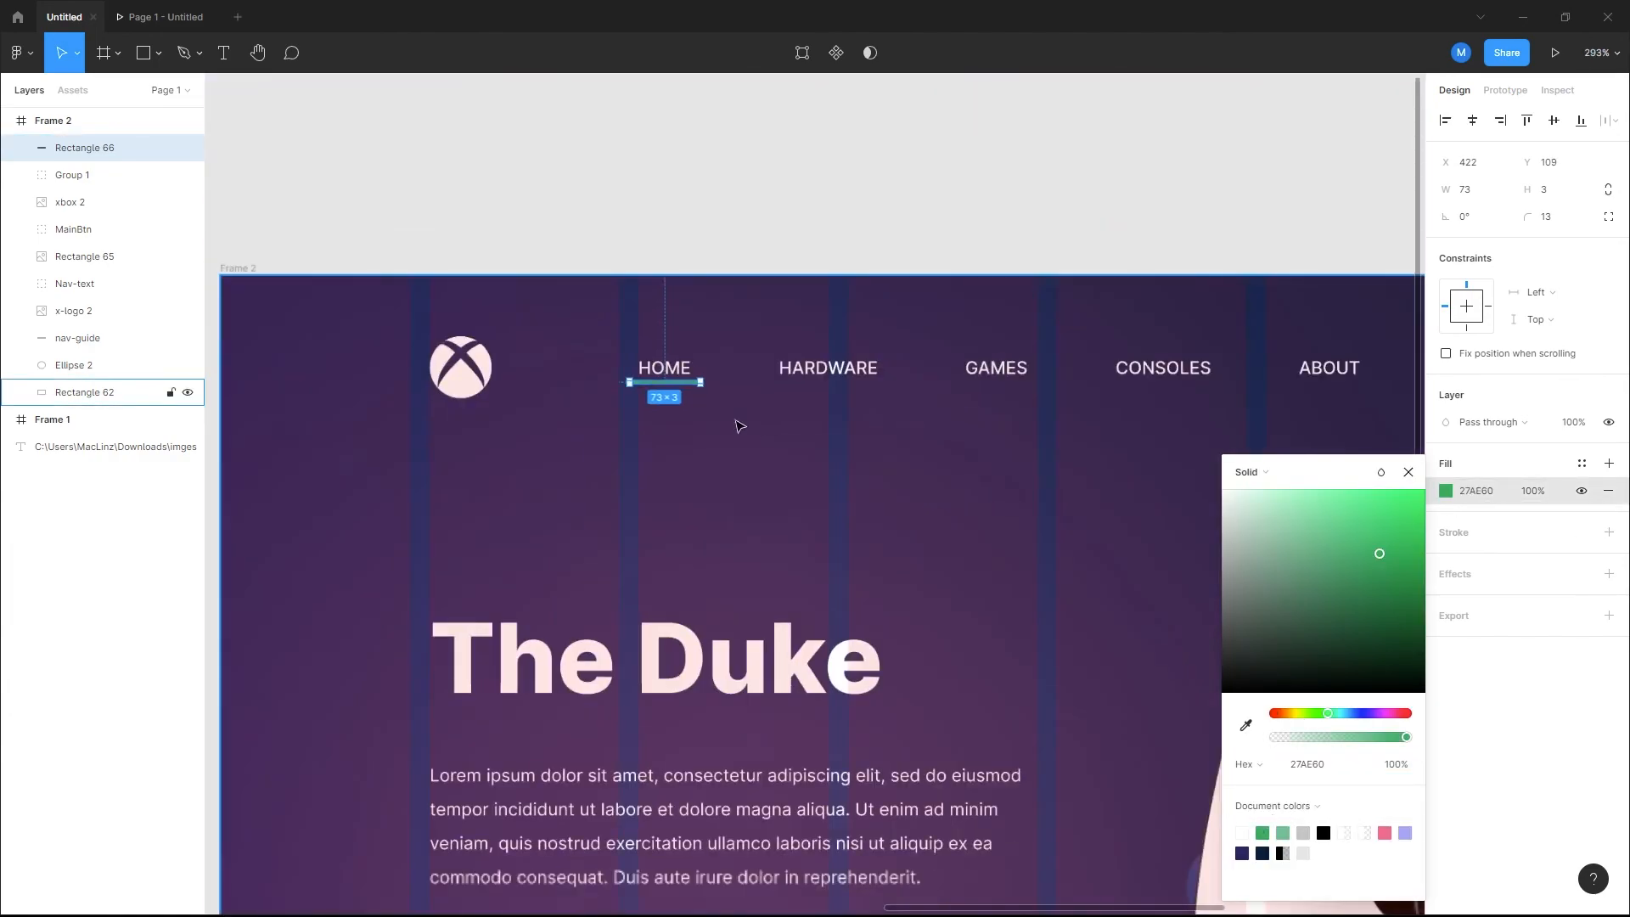
scroll(751, 430, up, 3)
key(BackSpace)
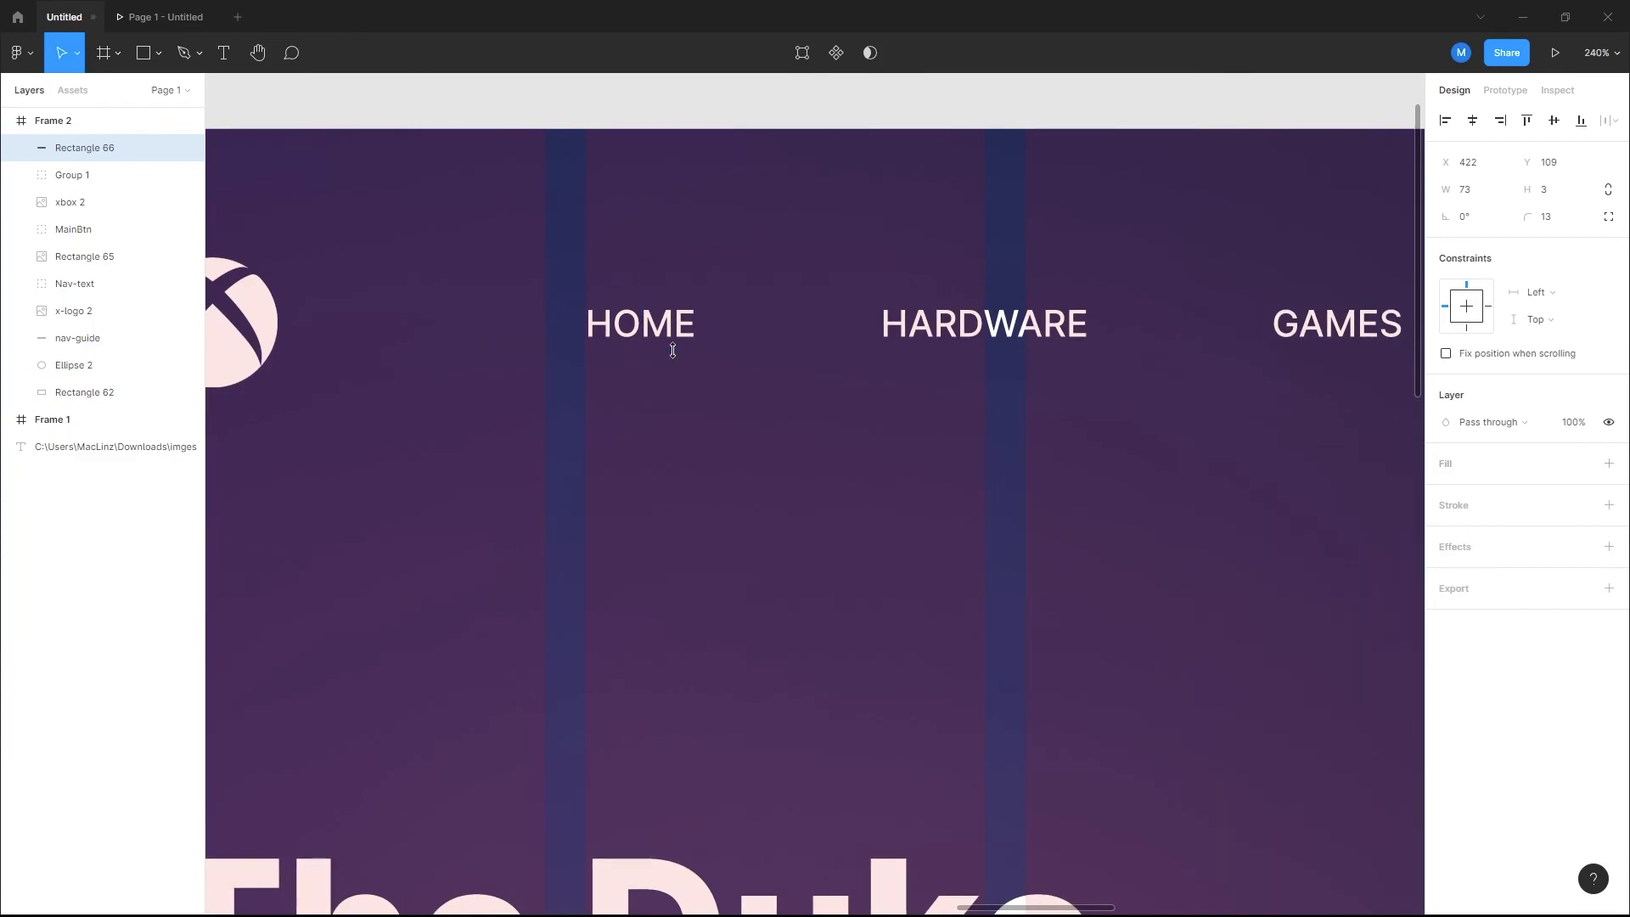
Step: Add a triangle polygon, scale it down to about 31 × 31, and place it beneath the HOME link
click(158, 54)
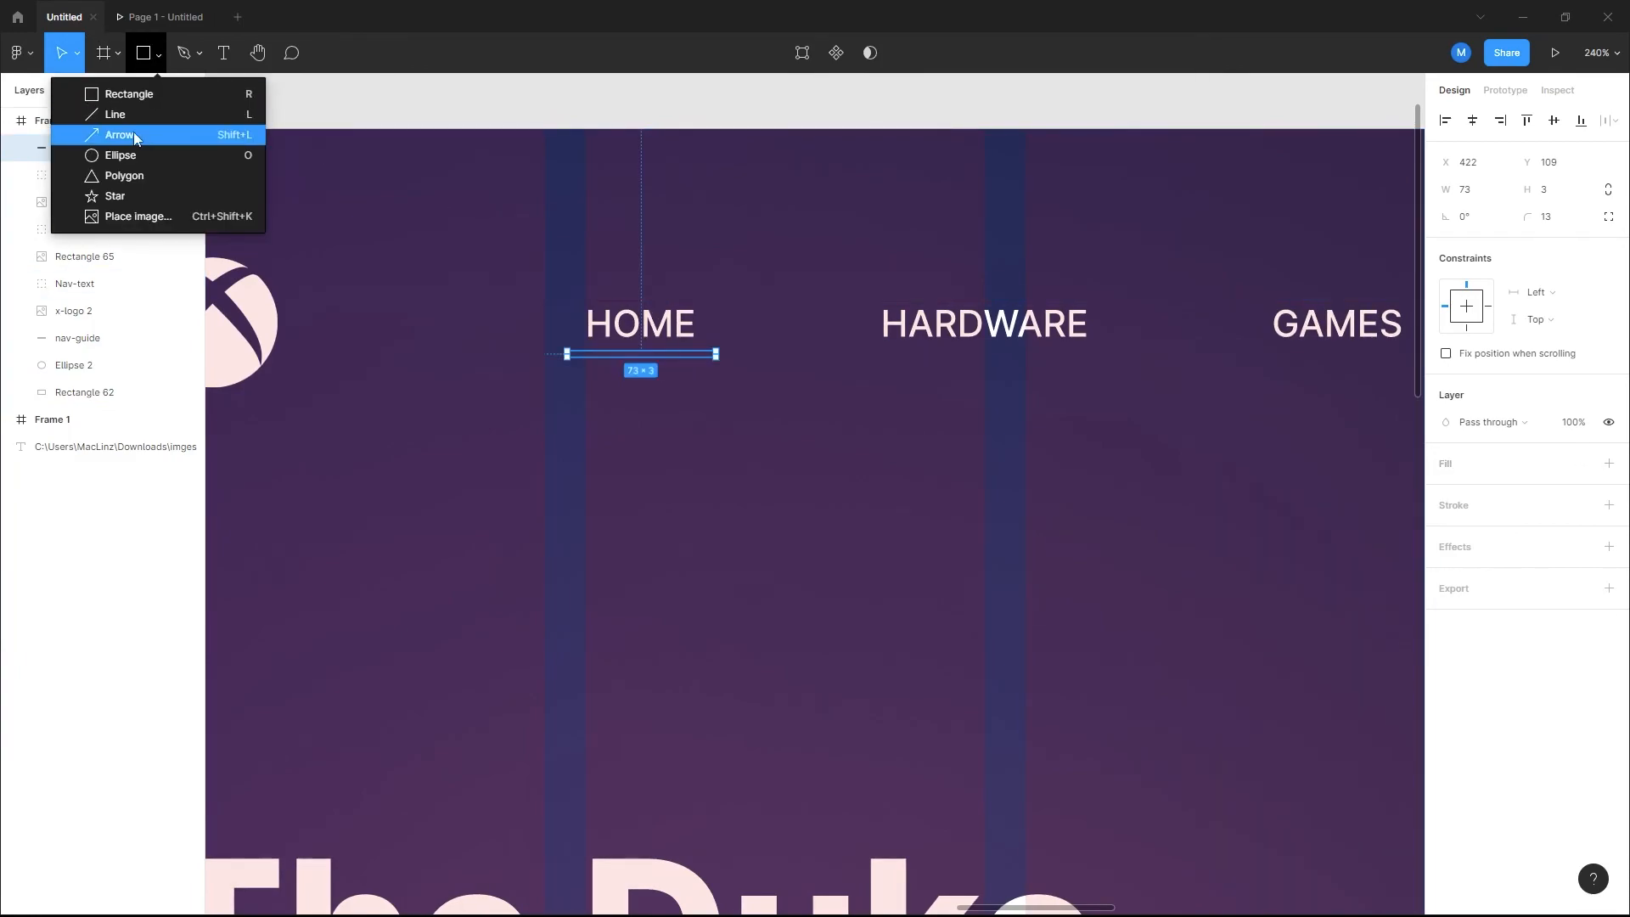
click(126, 175)
click(683, 374)
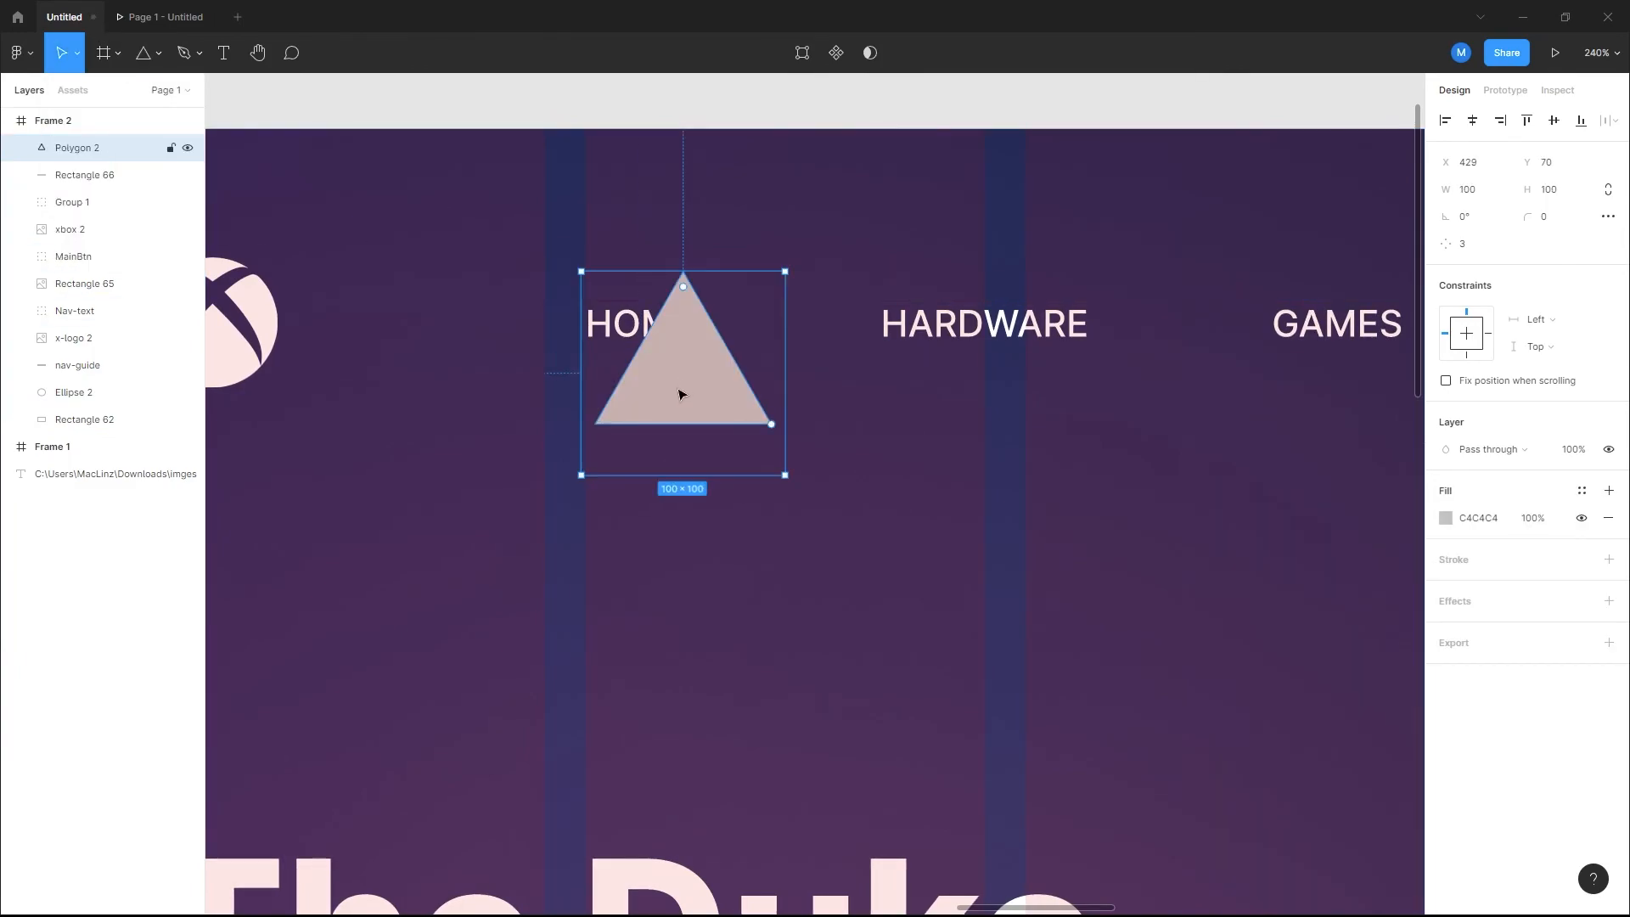
drag(671, 346, 740, 536)
drag(757, 585, 645, 399)
scroll(653, 394, up, 5)
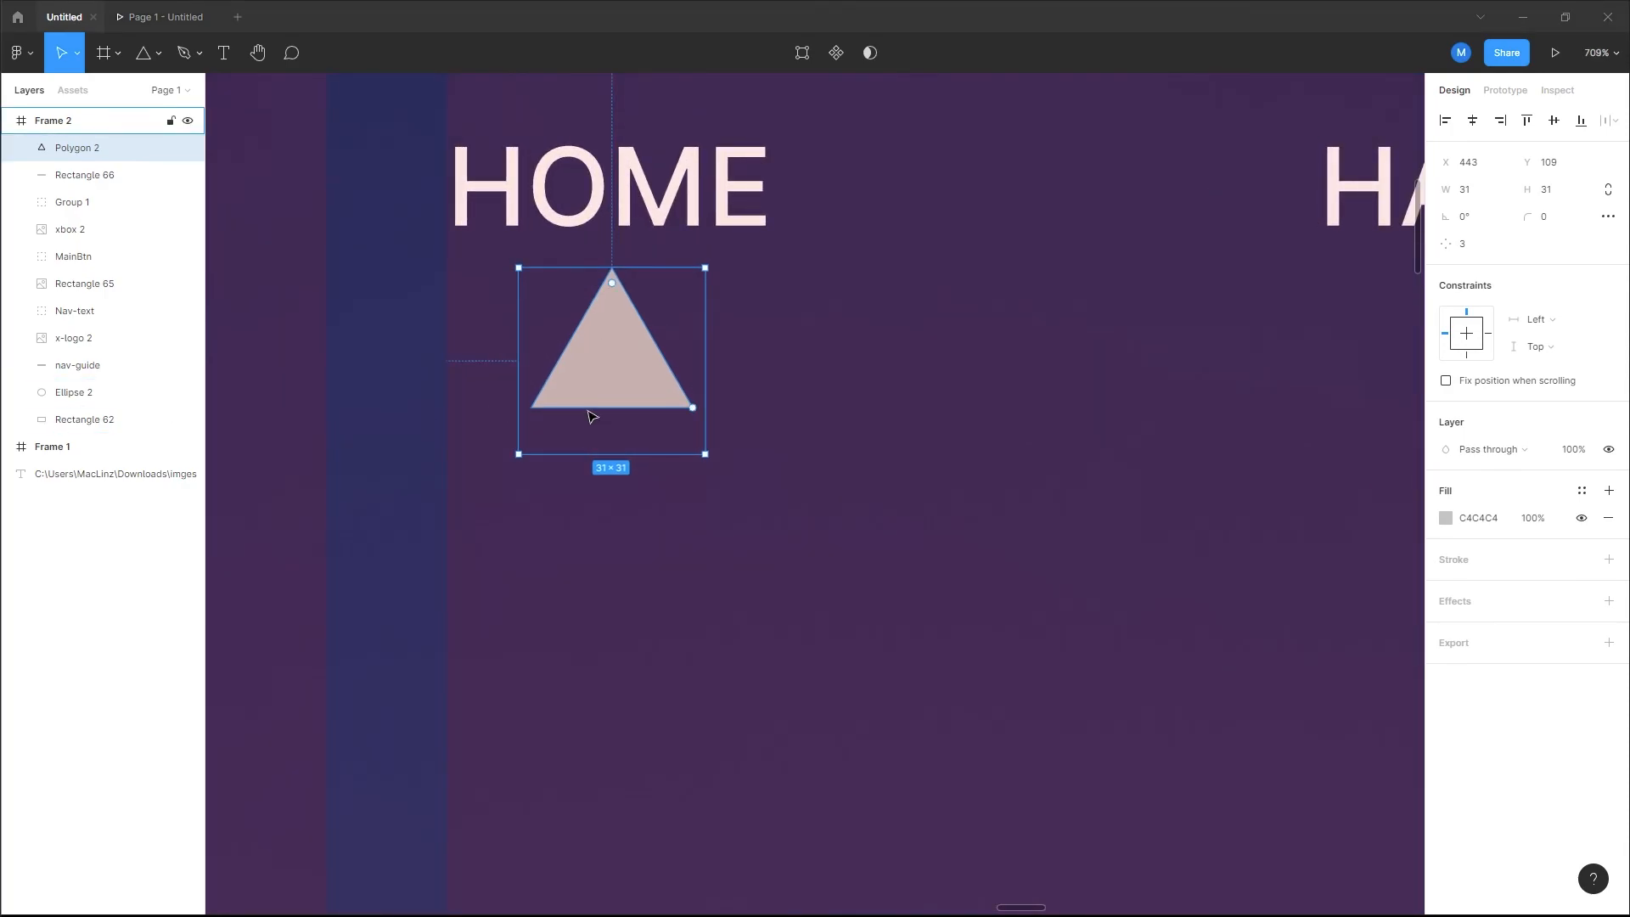
Step: Set the triangle's width and height to 12 and center it beneath the HOME link
click(1475, 198)
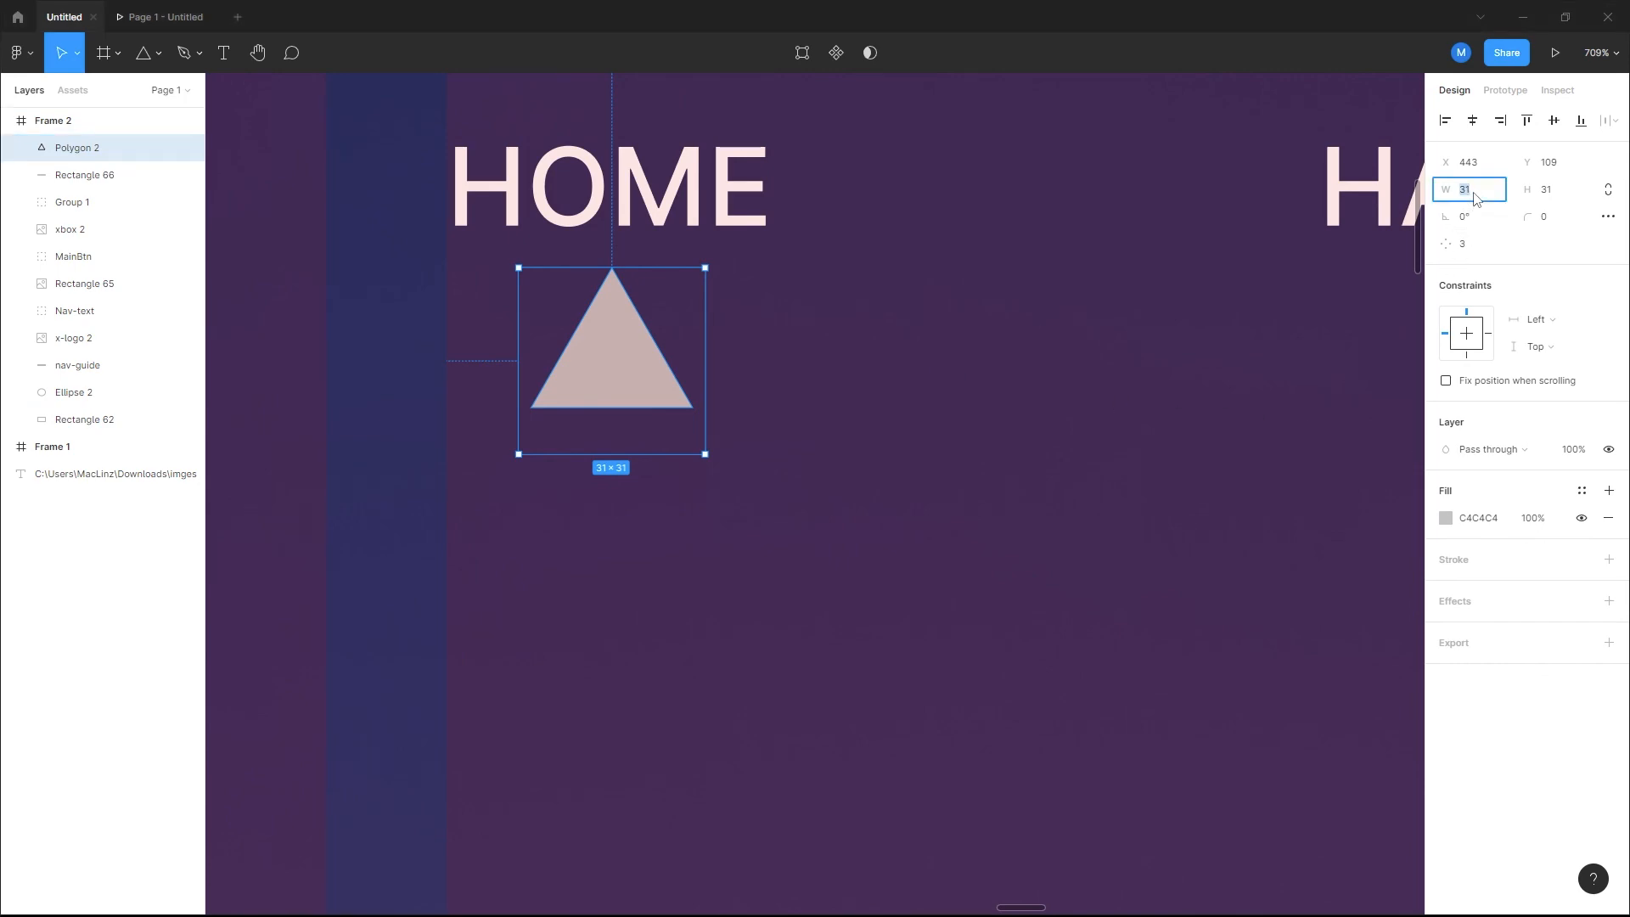
key(Return)
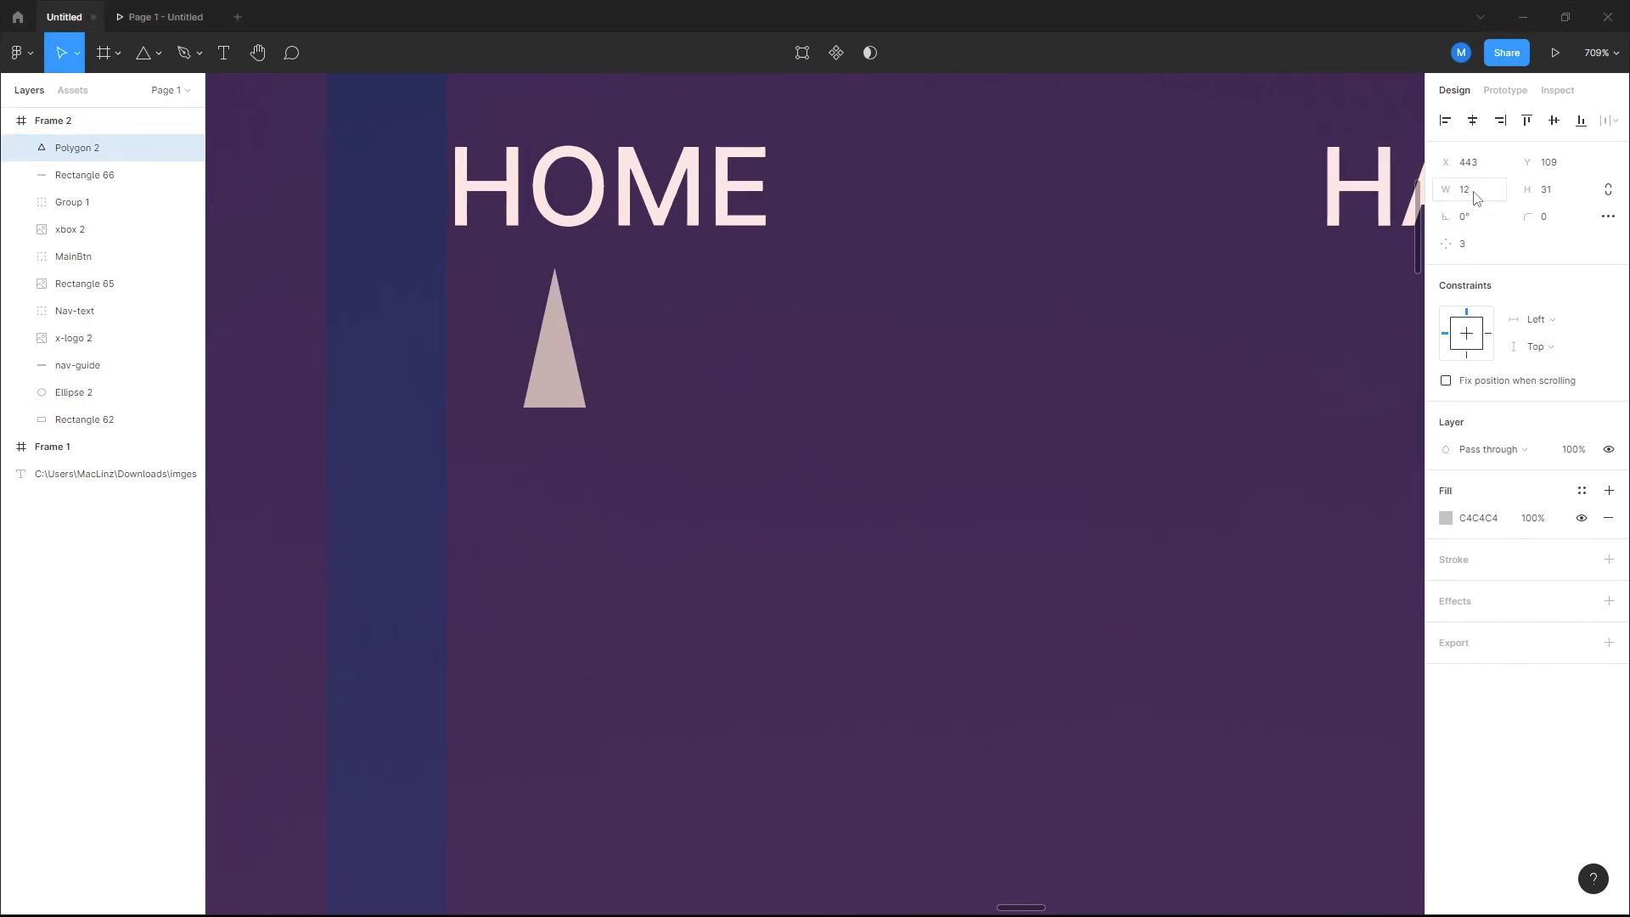
click(1560, 196)
text(12)
key(Return)
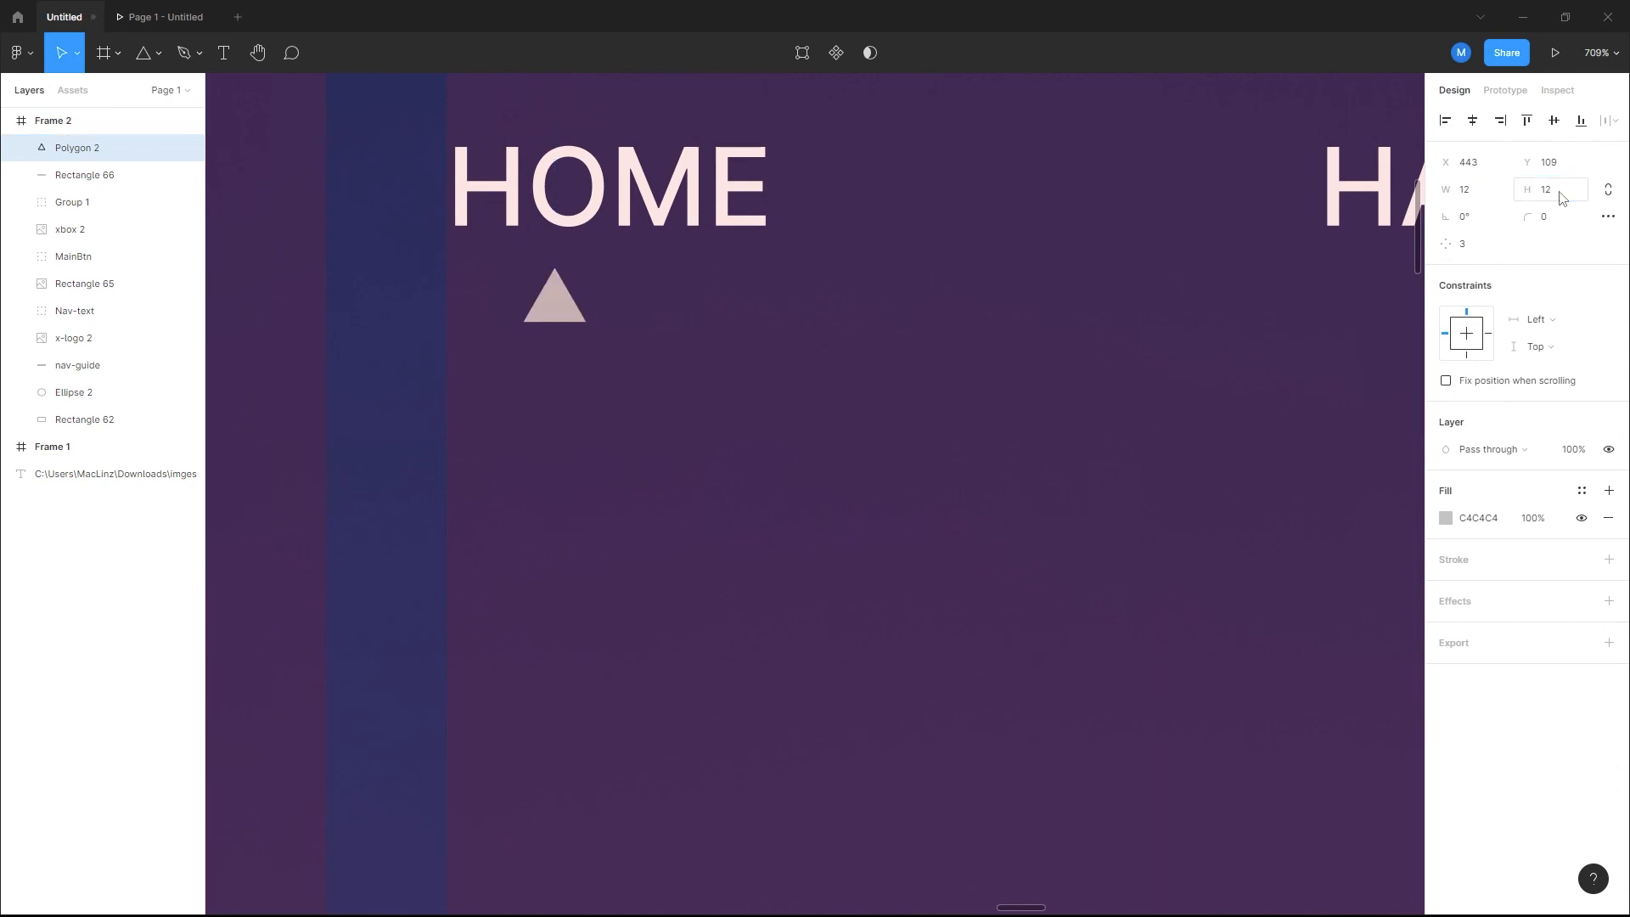
drag(573, 307, 623, 303)
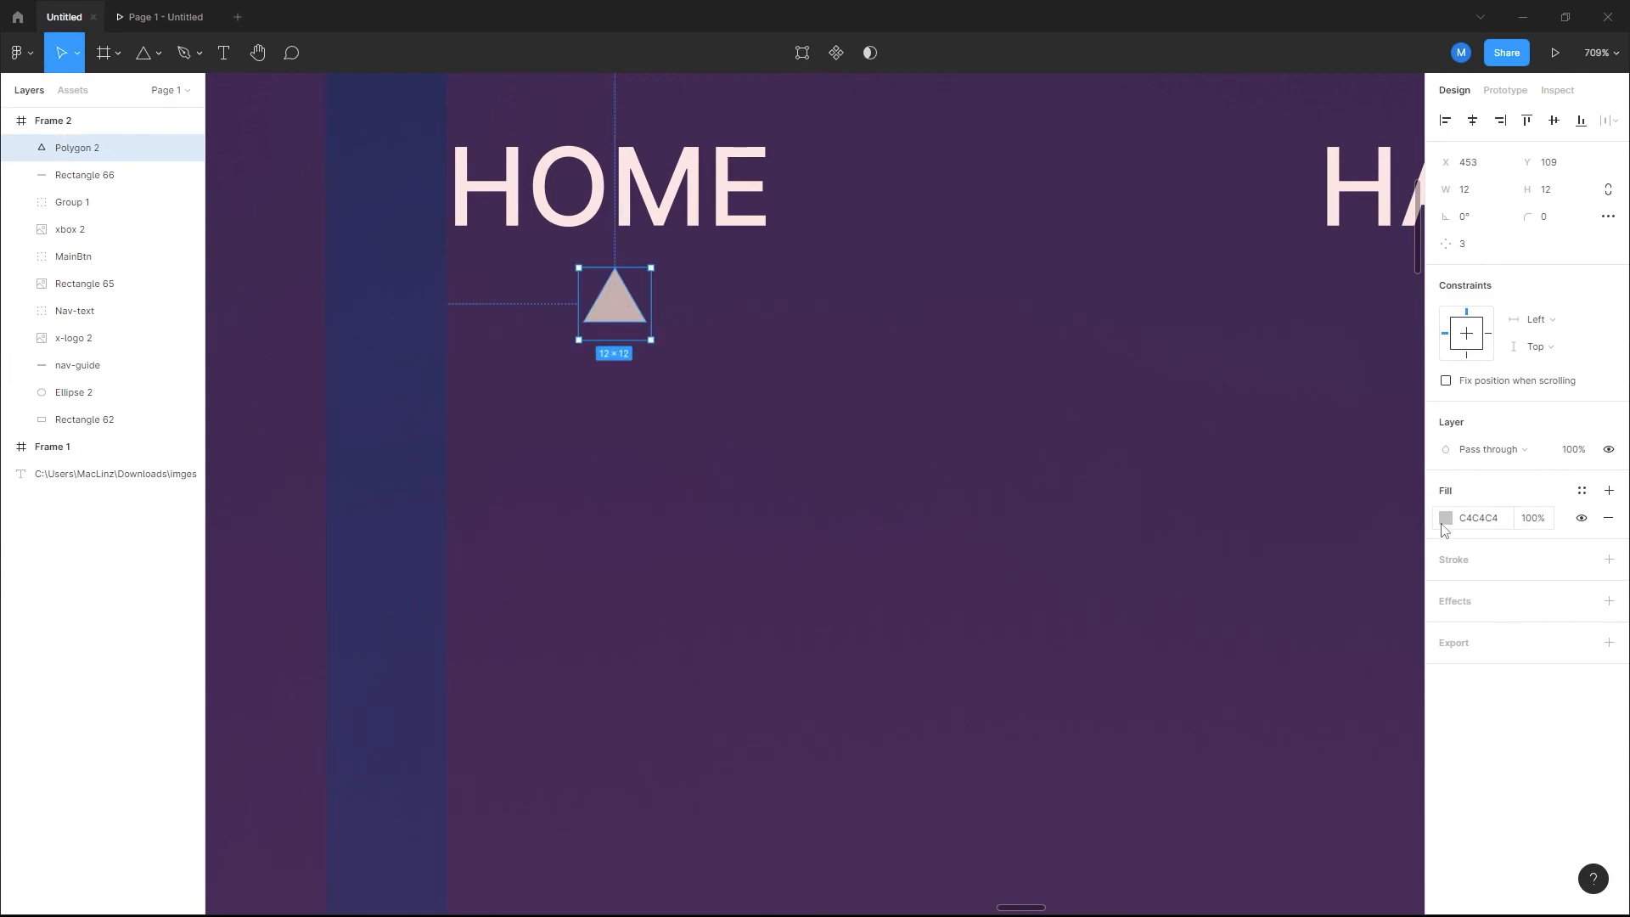
Step: Fill the triangle beneath HOME with green 27AE60 and check it against the whole page
click(1446, 518)
click(1263, 833)
click(896, 489)
scroll(899, 458, down, 10)
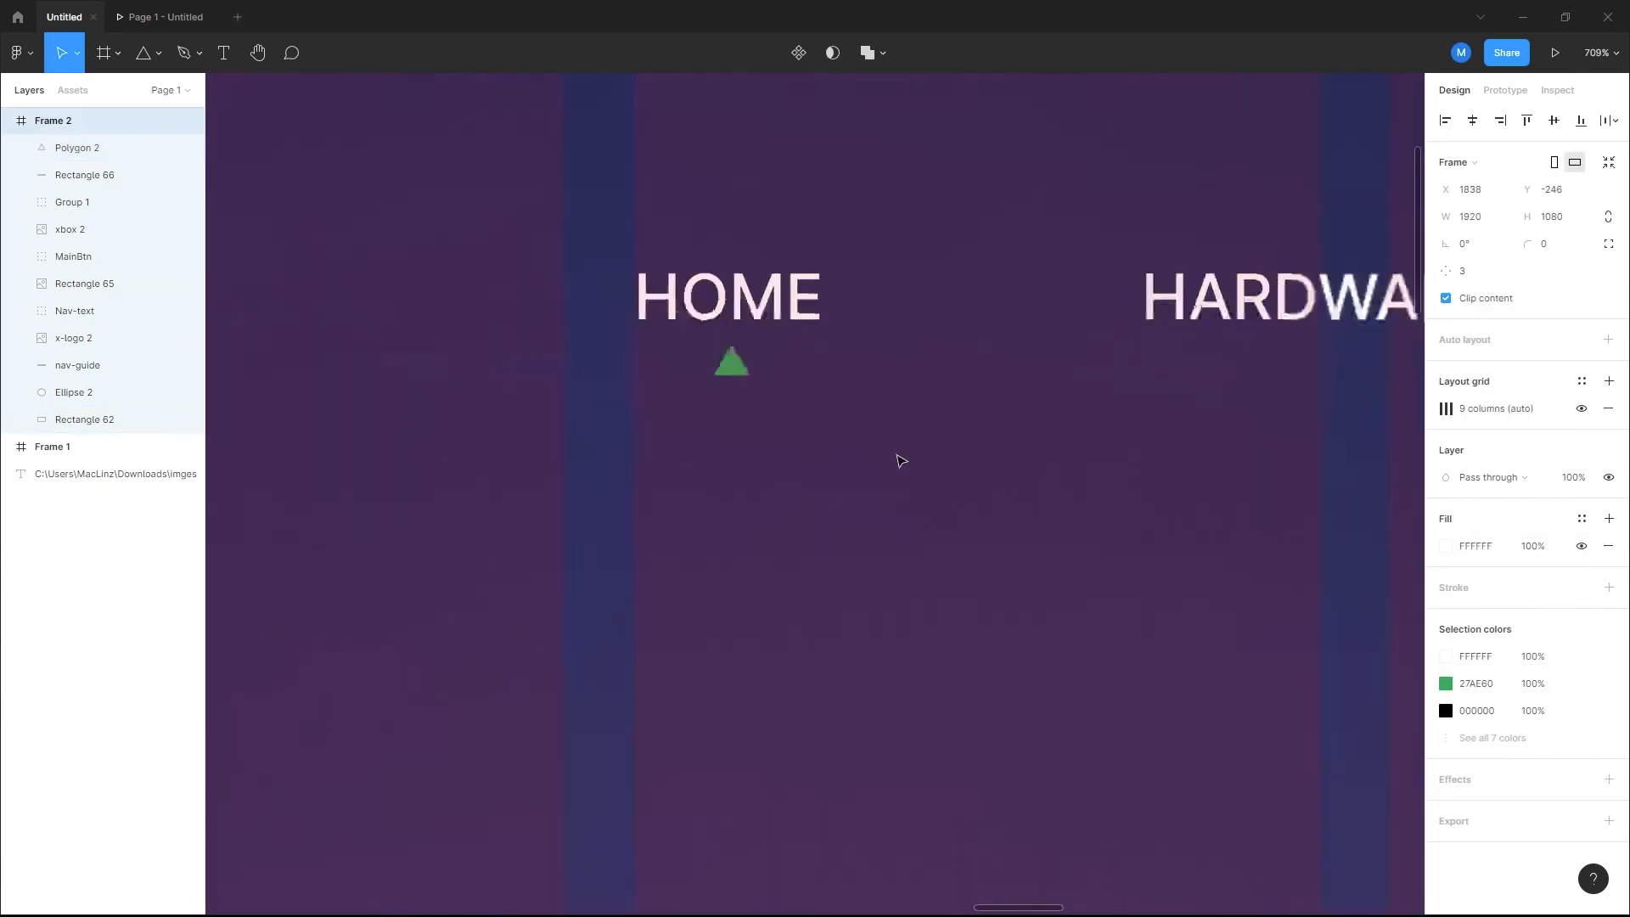
drag(984, 587, 791, 428)
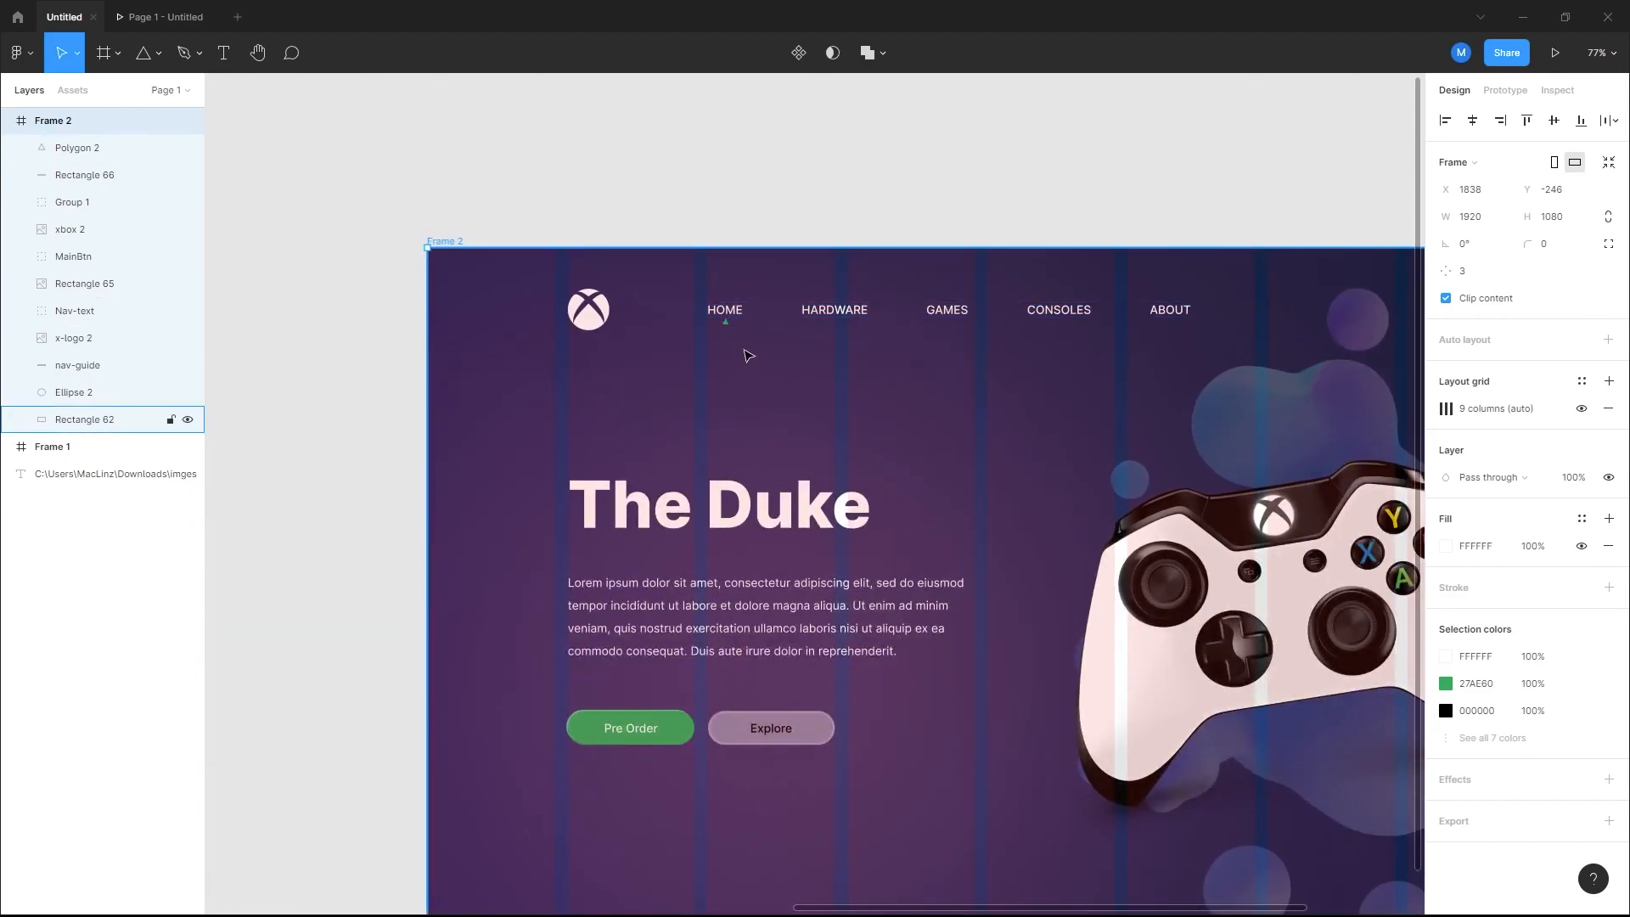
scroll(815, 416, down, 2)
scroll(815, 416, right, 3)
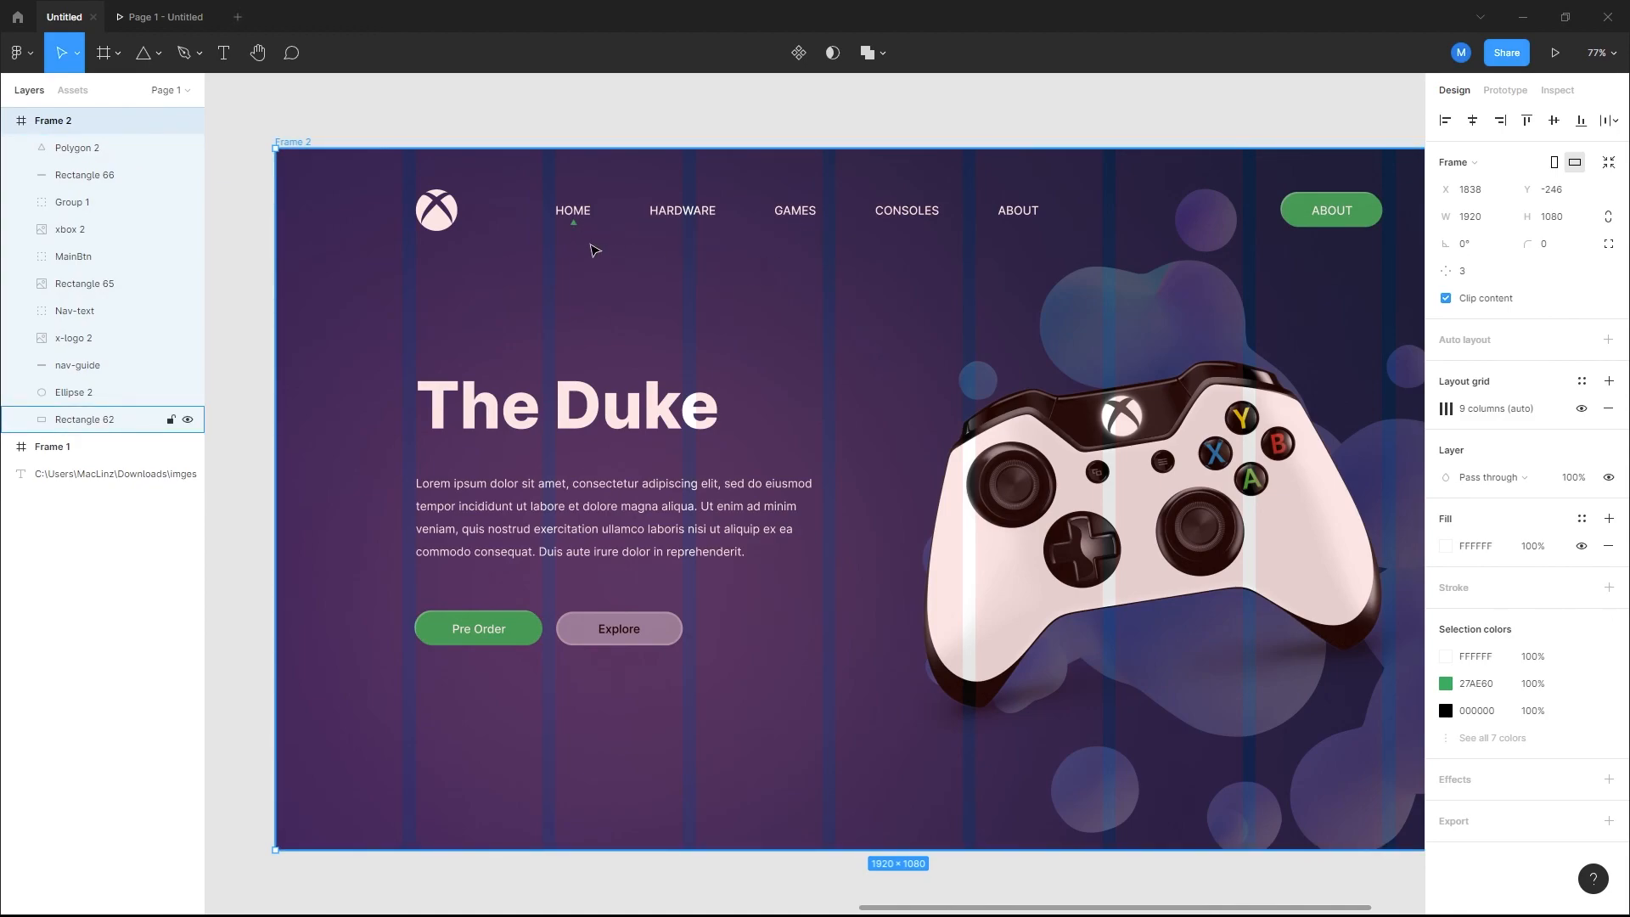
Step: Try a white fill on the small triangle beneath HOME, compare it against the page, and undo the color change
click(574, 223)
click(1445, 518)
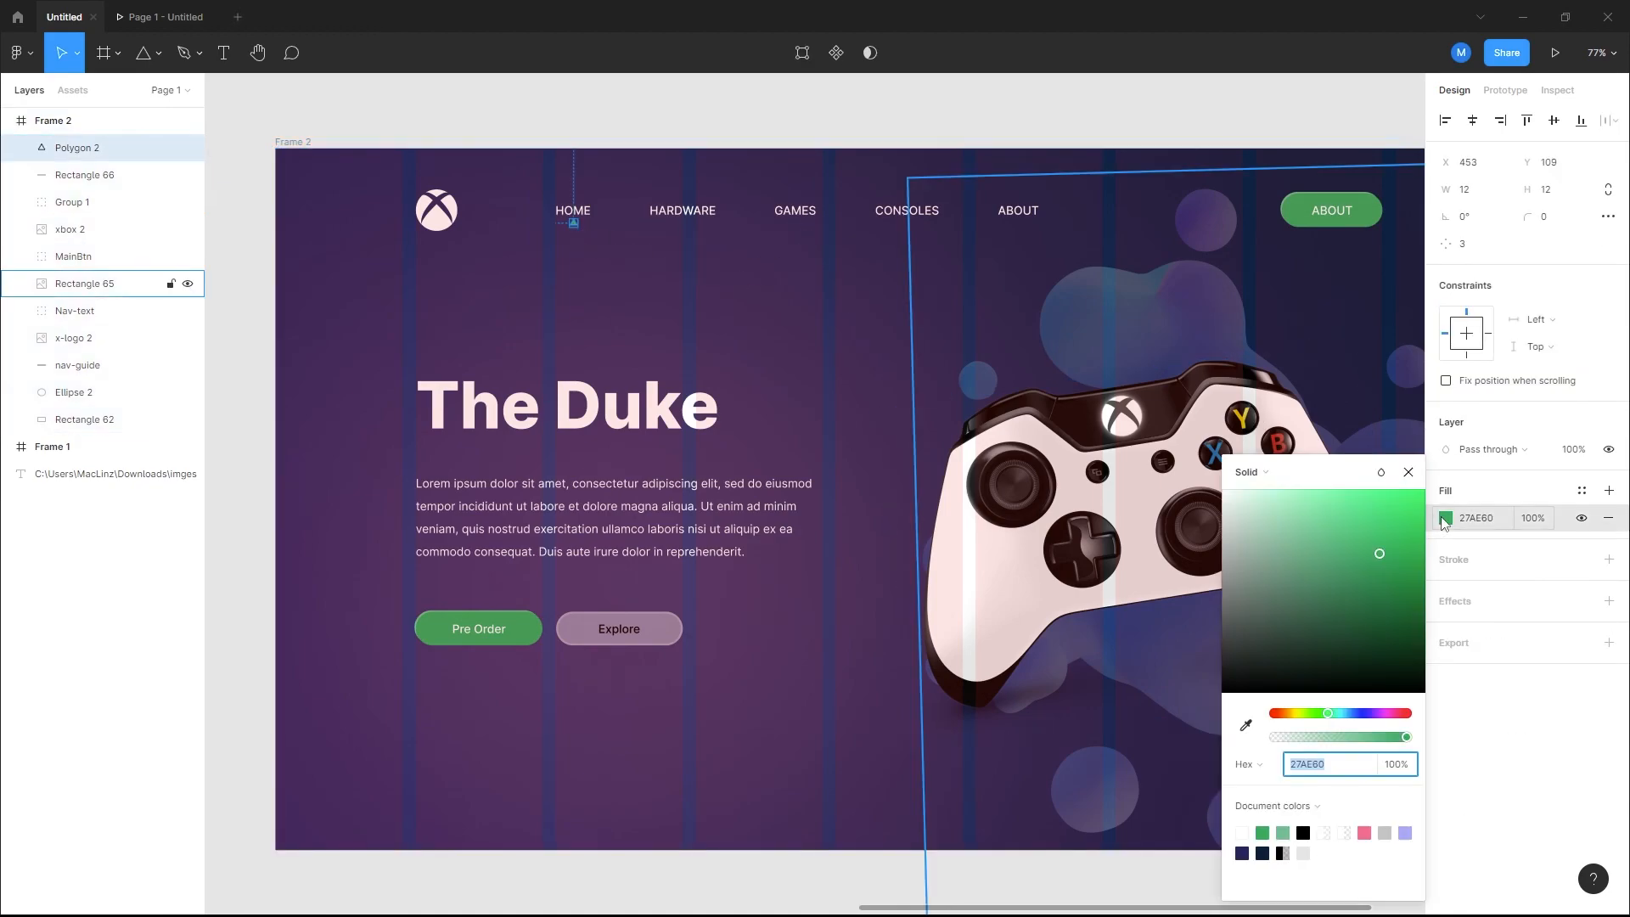
drag(1296, 535, 1222, 489)
click(628, 287)
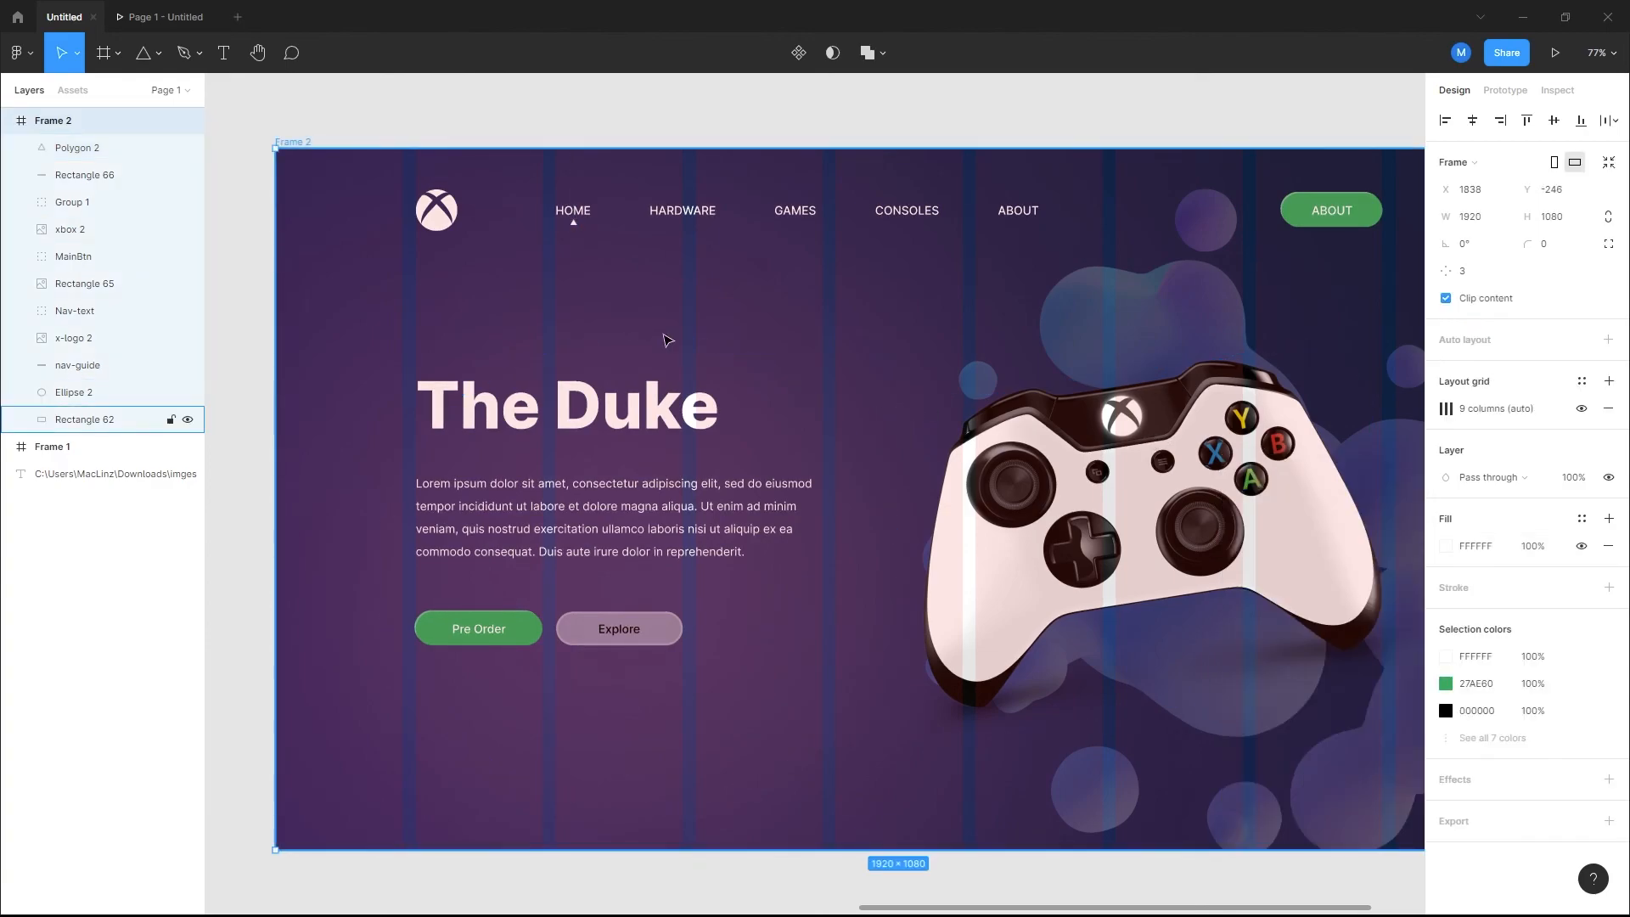
scroll(664, 338, down, 2)
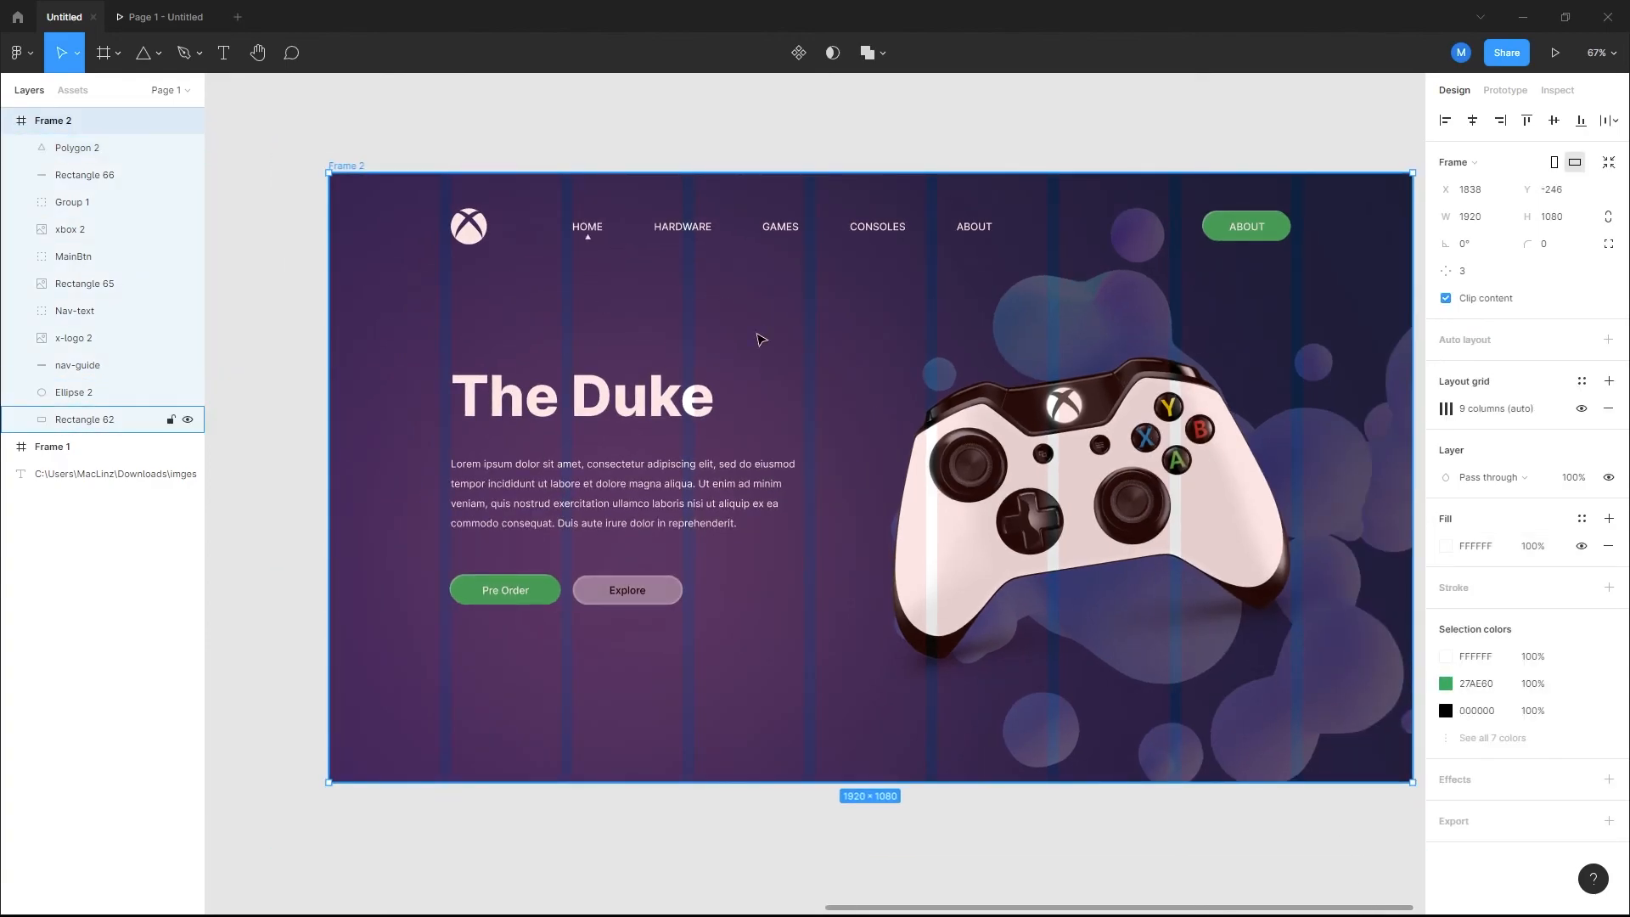
key(ctrl+z)
key(ctrl+z)
click(658, 324)
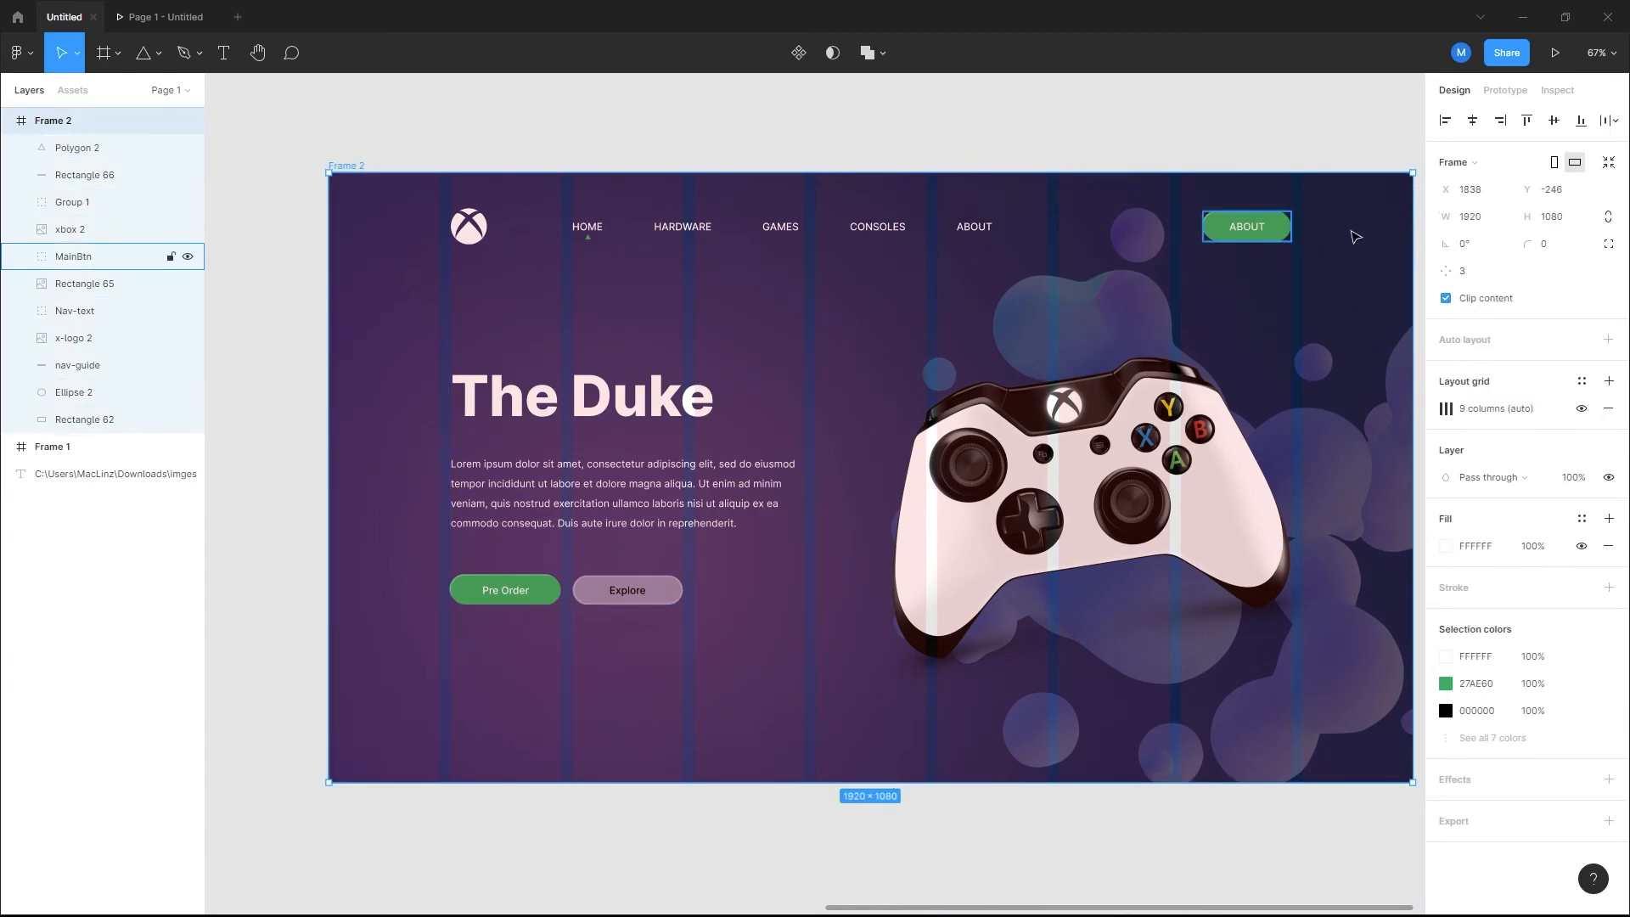
Step: Present the landing page frame as a prototype to review the design without the layout grid
click(1555, 53)
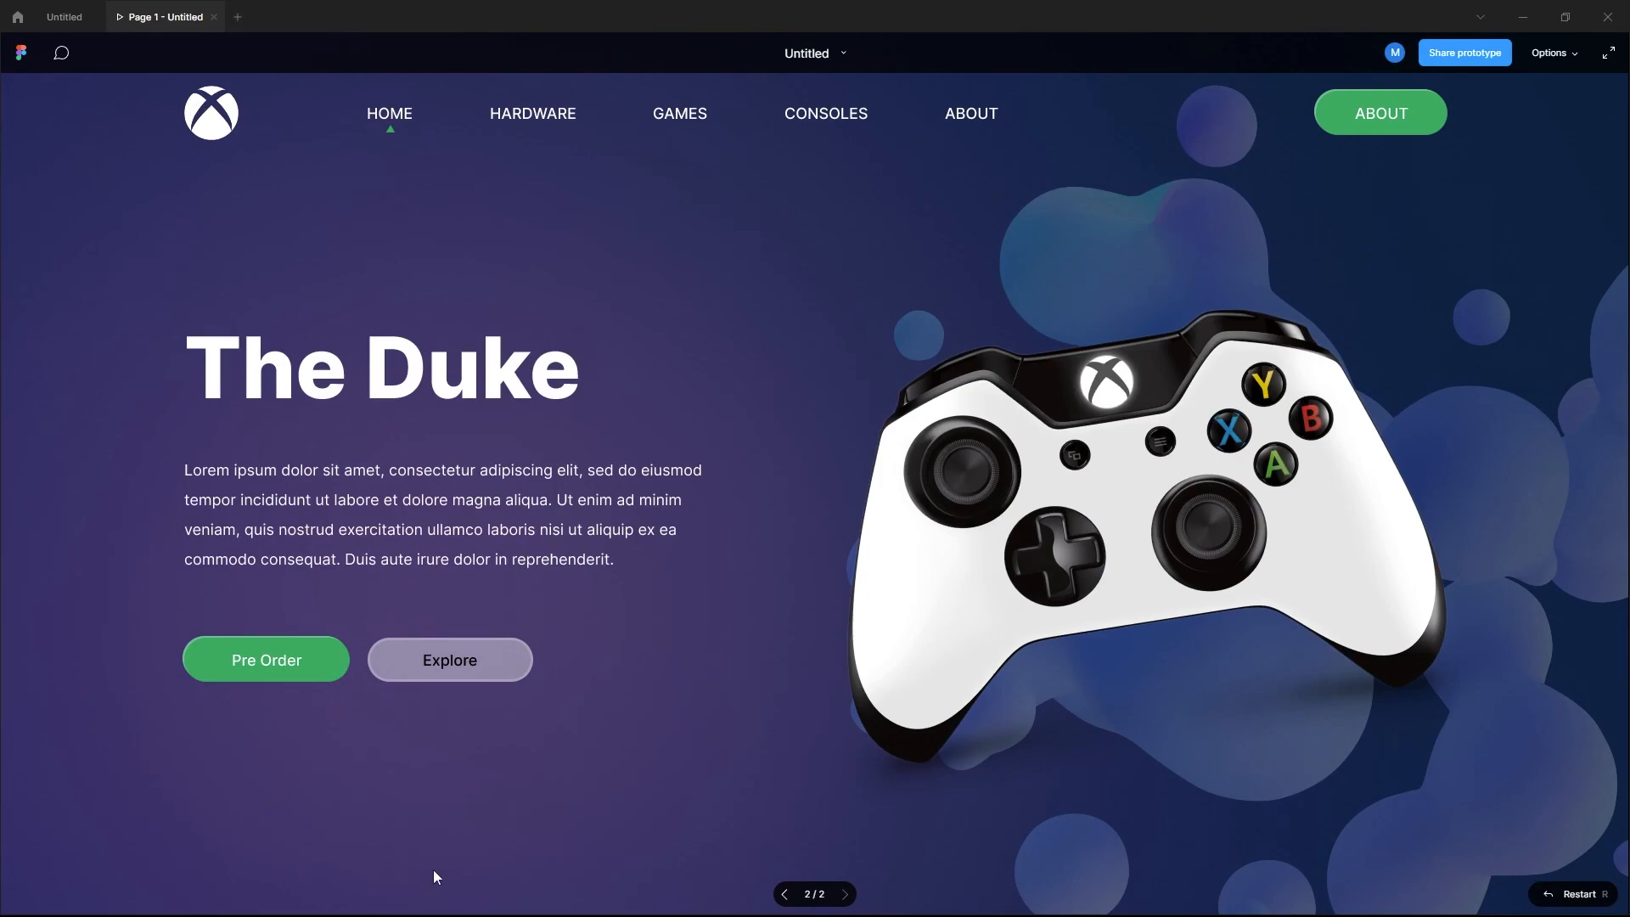
key(super)
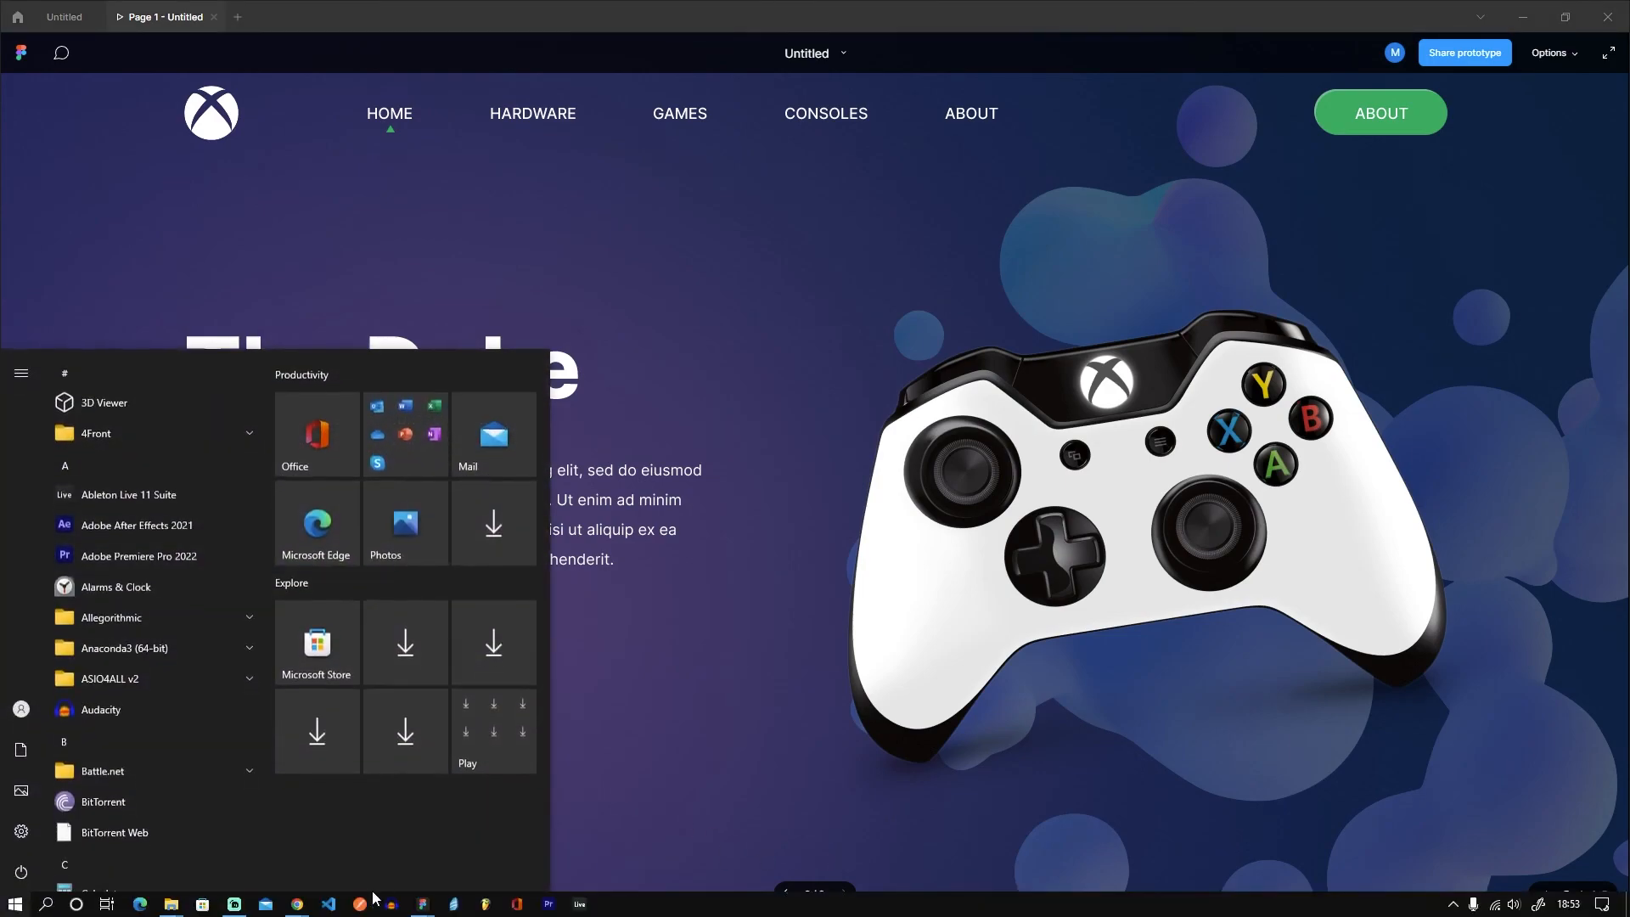